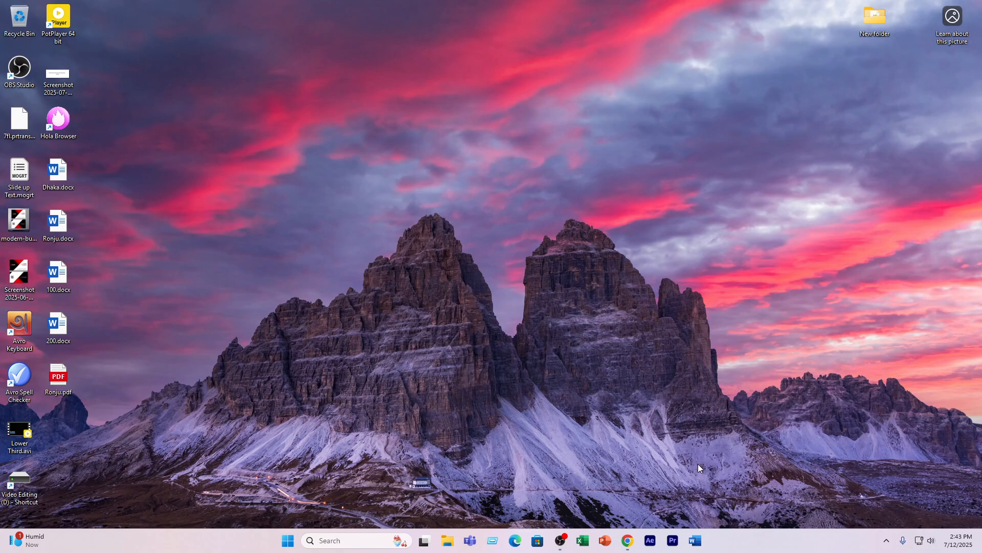
{"action": "mouse_move", "coordinate": [631, 541]}
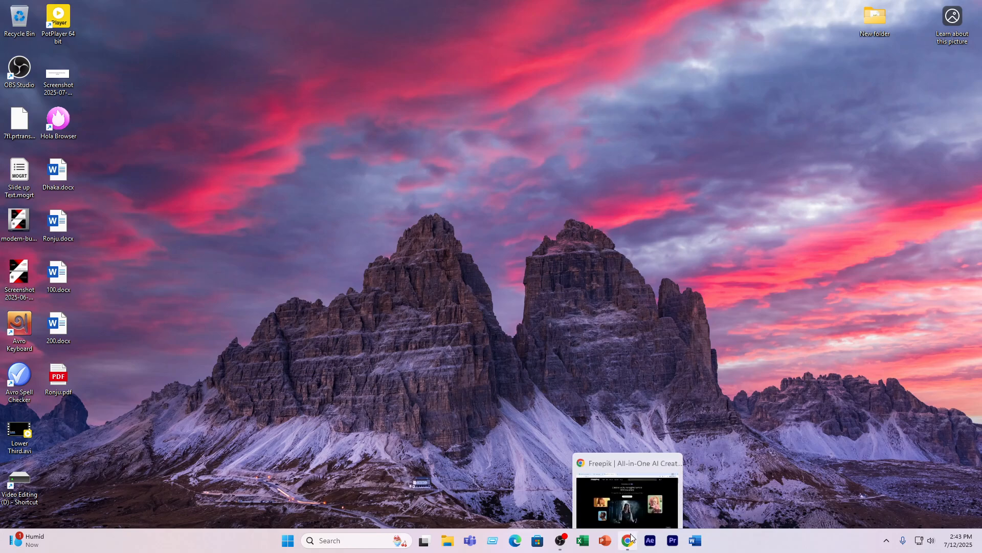
{"action": "left_click", "coordinate": [630, 542]}
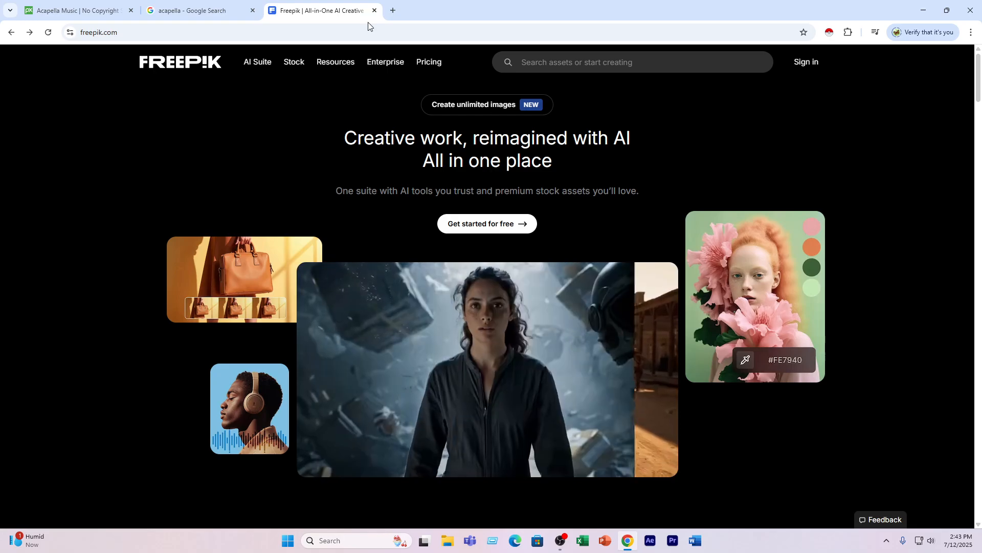
{"action": "left_click", "coordinate": [919, 8]}
{"action": "right_click", "coordinate": [488, 64]}
{"action": "left_click", "coordinate": [514, 103]}
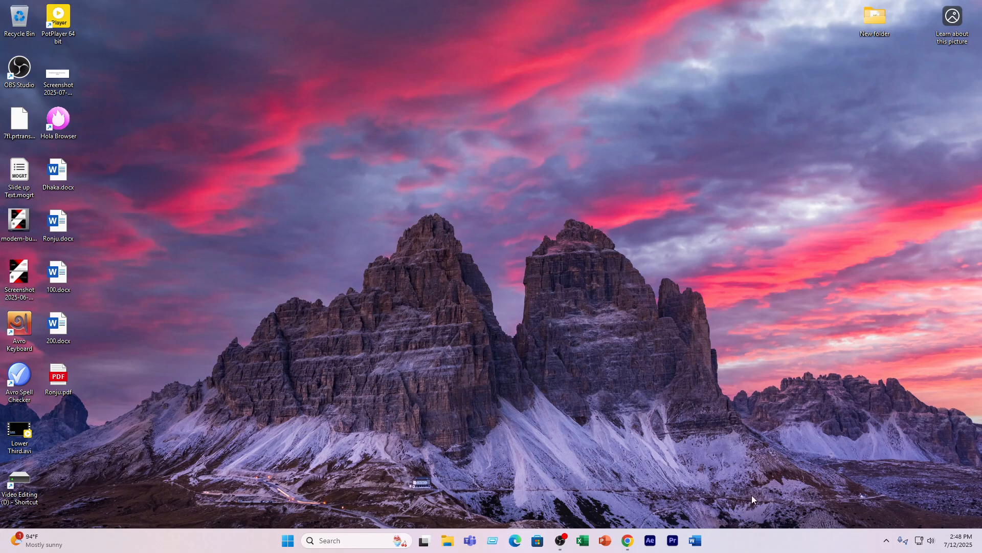
- Switch to Chrome, search Freepik for "freelancer" and browse the image results
{"action": "left_click", "coordinate": [628, 540]}
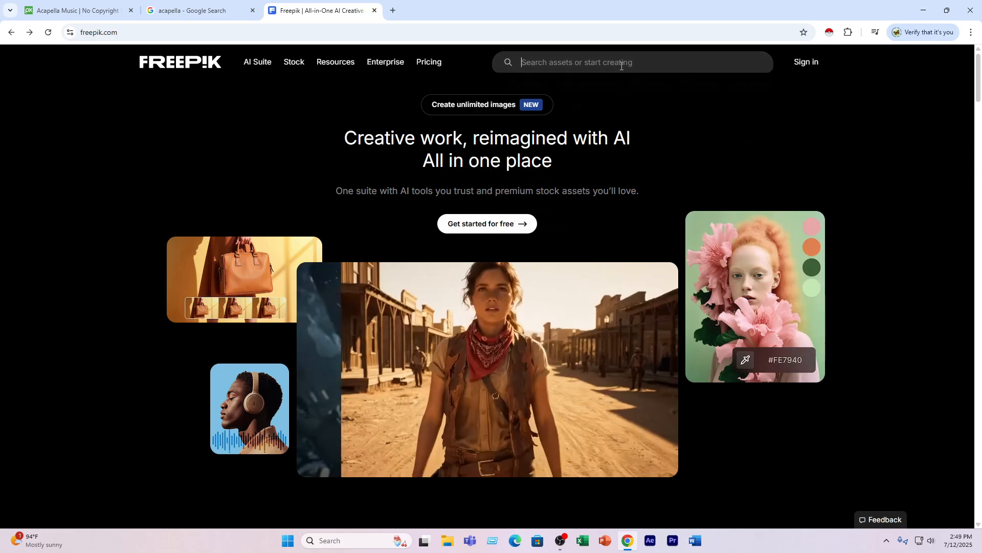
{"action": "left_click", "coordinate": [595, 67]}
{"action": "left_click", "coordinate": [580, 157]}
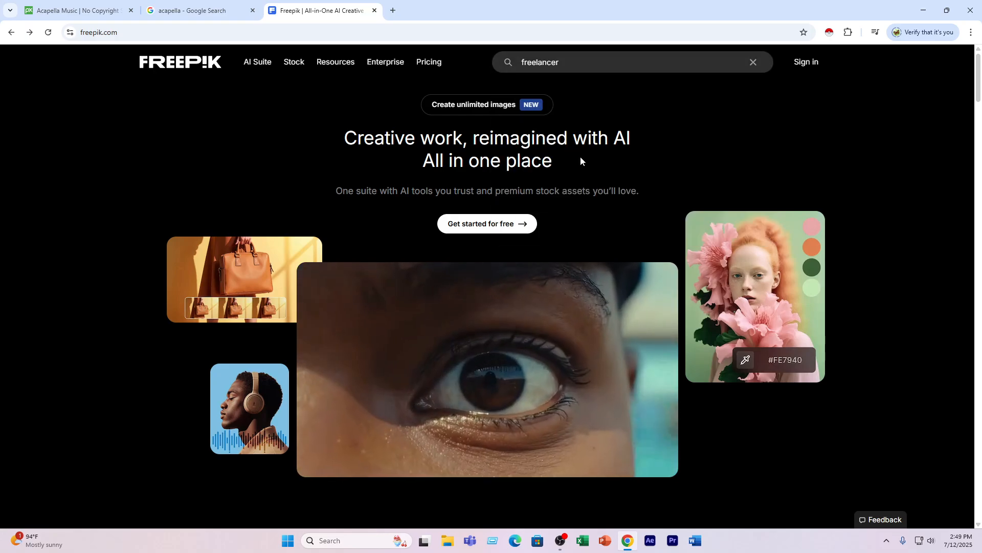
{"action": "scroll", "coordinate": [366, 254], "scroll_direction": "down", "scroll_amount": 3}
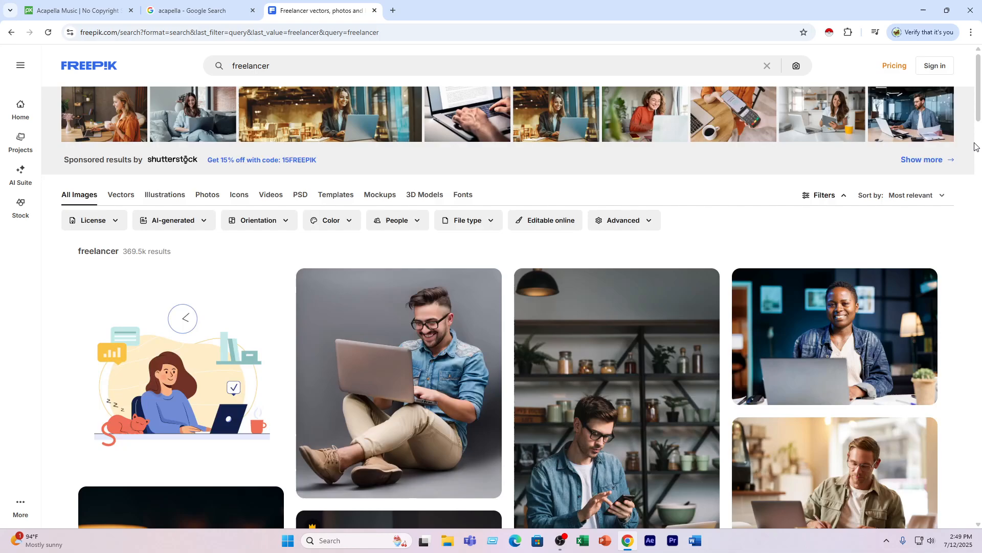
{"action": "scroll", "coordinate": [784, 247], "scroll_direction": "down", "scroll_amount": 7}
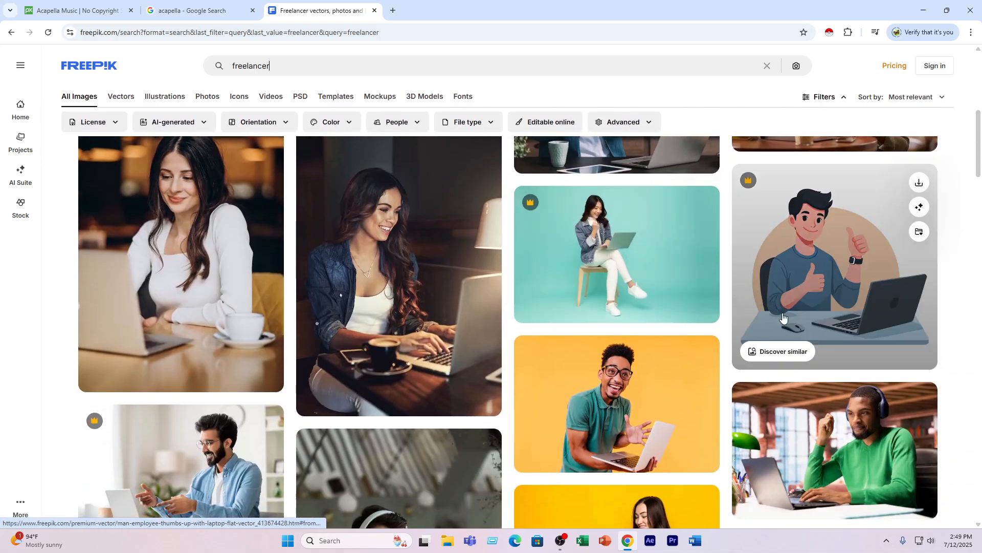
{"action": "scroll", "coordinate": [784, 247], "scroll_direction": "up", "scroll_amount": 10}
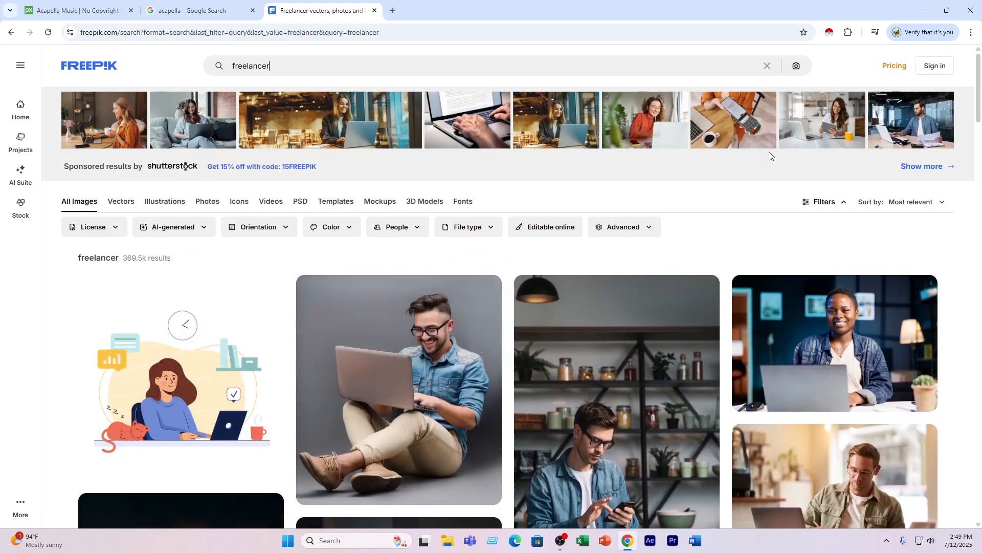
- Look through the file type filter options for the freelancer results
{"action": "left_click", "coordinate": [821, 203]}
{"action": "left_click", "coordinate": [822, 205]}
{"action": "left_click", "coordinate": [483, 227]}
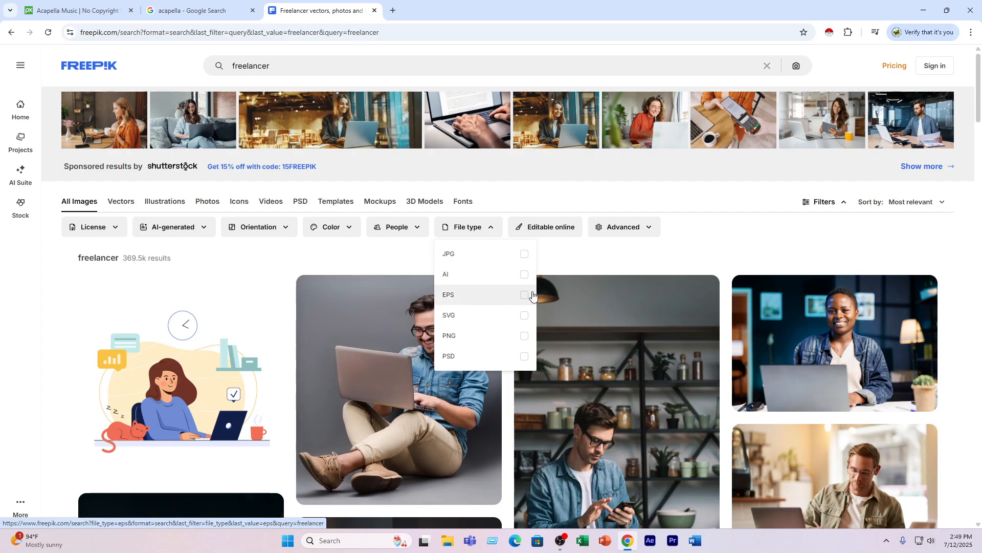
- Try to download the vector "Freelancer working on laptop at her house", dismiss the sign-up offer and return to the results
{"action": "left_click", "coordinate": [160, 328]}
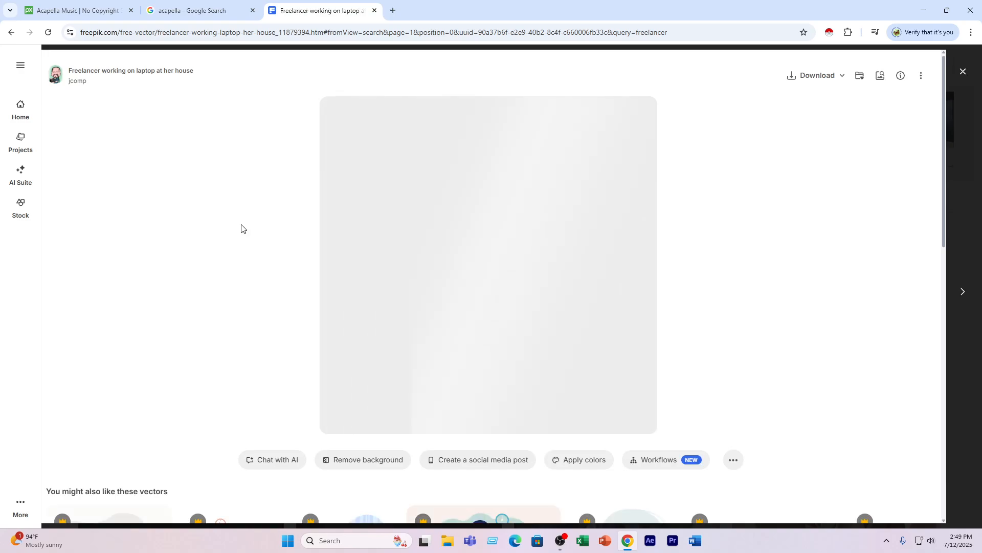
{"action": "scroll", "coordinate": [359, 154], "scroll_direction": "down", "scroll_amount": 1}
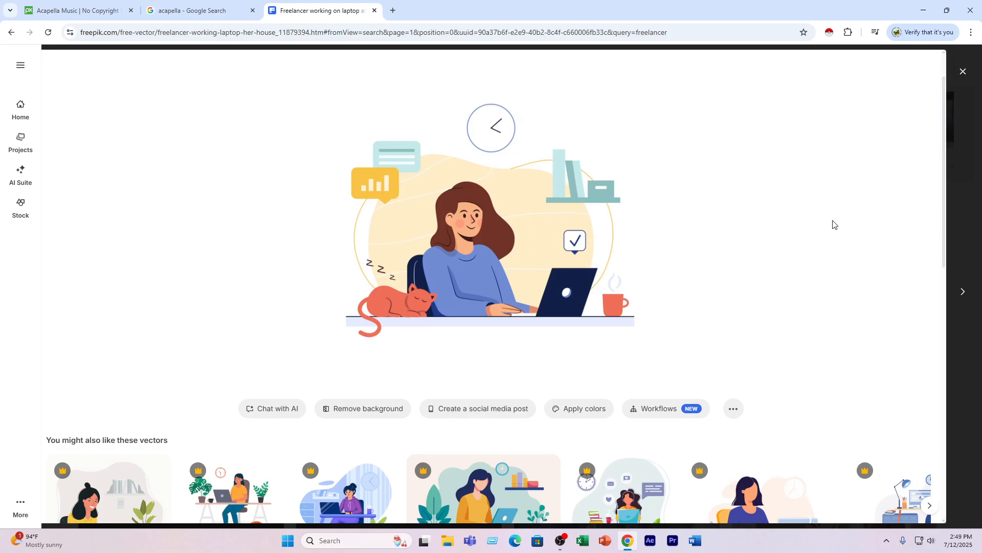
{"action": "scroll", "coordinate": [709, 293], "scroll_direction": "up", "scroll_amount": 1}
{"action": "left_click", "coordinate": [825, 78]}
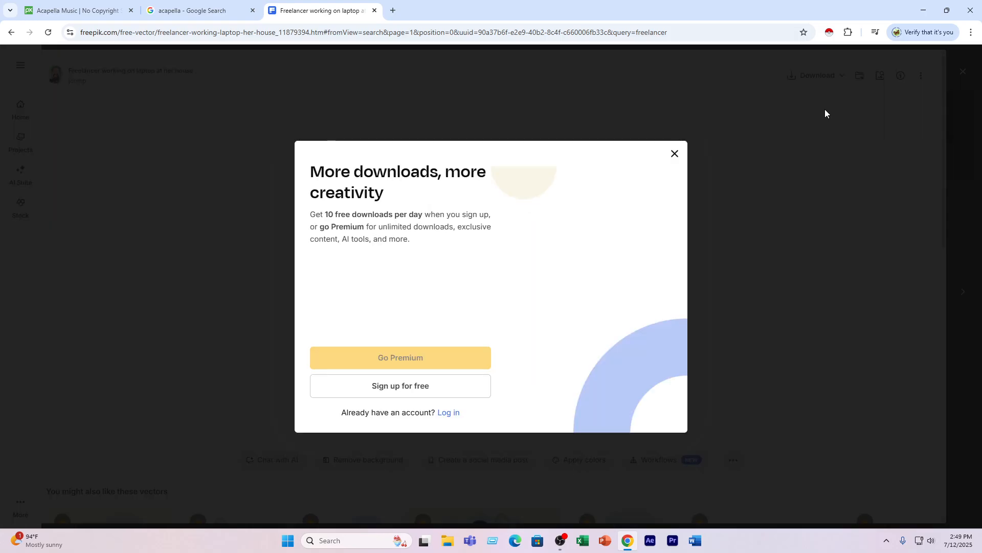
{"action": "left_click", "coordinate": [674, 155]}
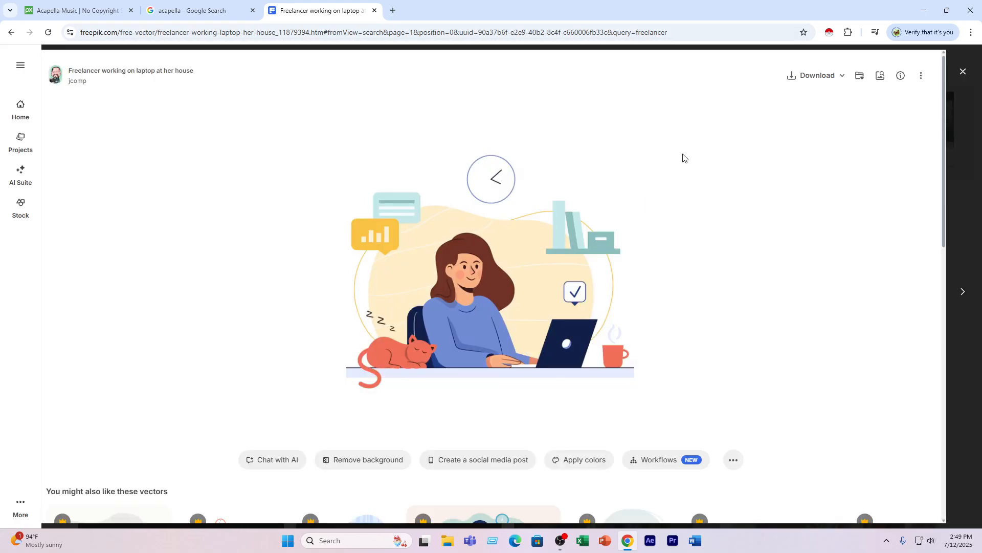
{"action": "left_click", "coordinate": [963, 73]}
- Filter the freelancer search results to Free licence images only
{"action": "scroll", "coordinate": [256, 328], "scroll_direction": "down", "scroll_amount": 3}
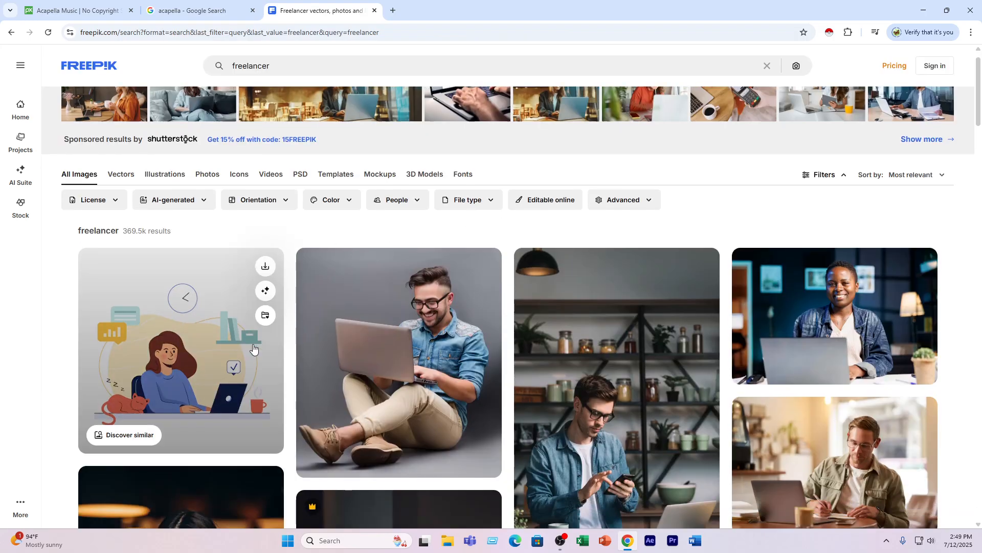
{"action": "scroll", "coordinate": [225, 332], "scroll_direction": "up", "scroll_amount": 1}
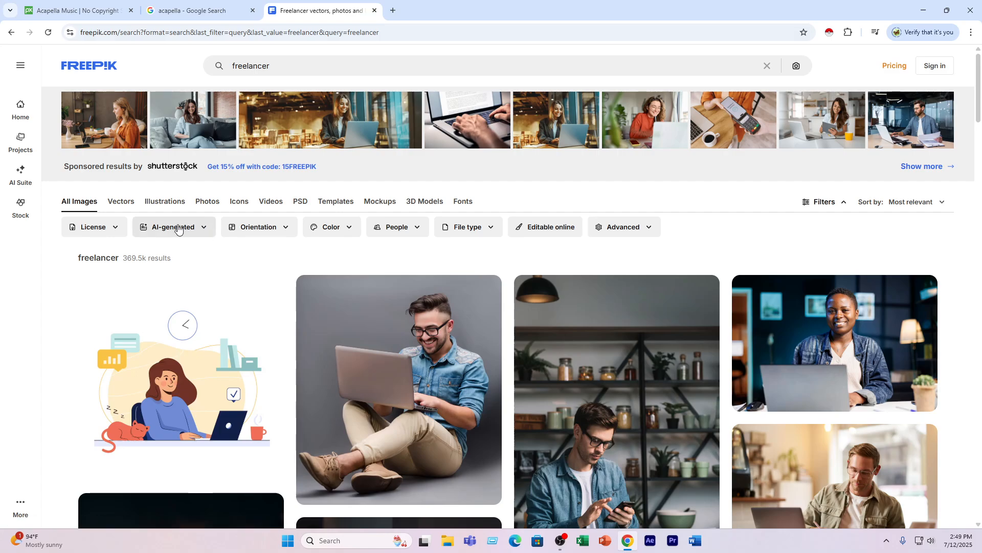
{"action": "left_click", "coordinate": [84, 226]}
{"action": "left_click", "coordinate": [87, 262]}
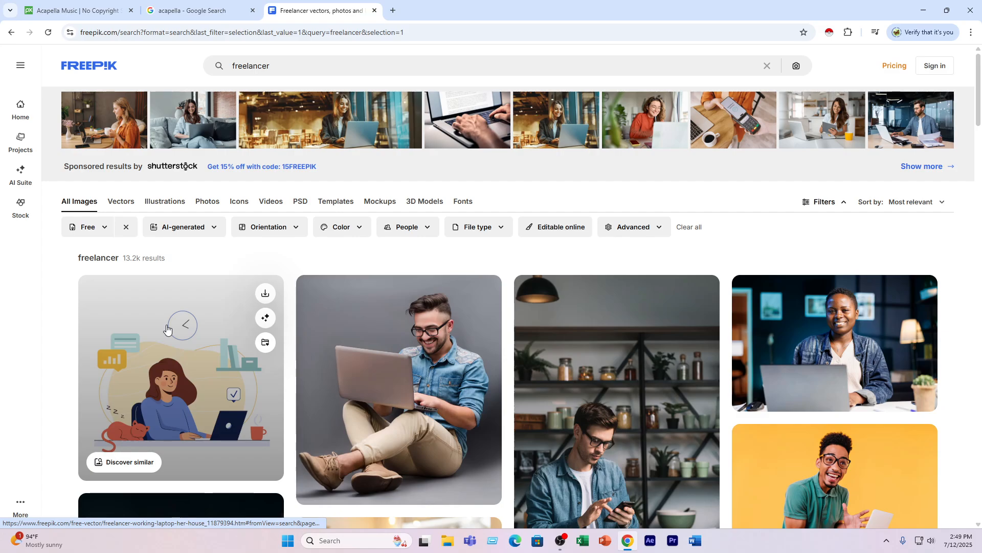
- Request the download of "Freelancer working on laptop at her house" and choose to sign up for free with email
{"action": "left_click", "coordinate": [167, 329]}
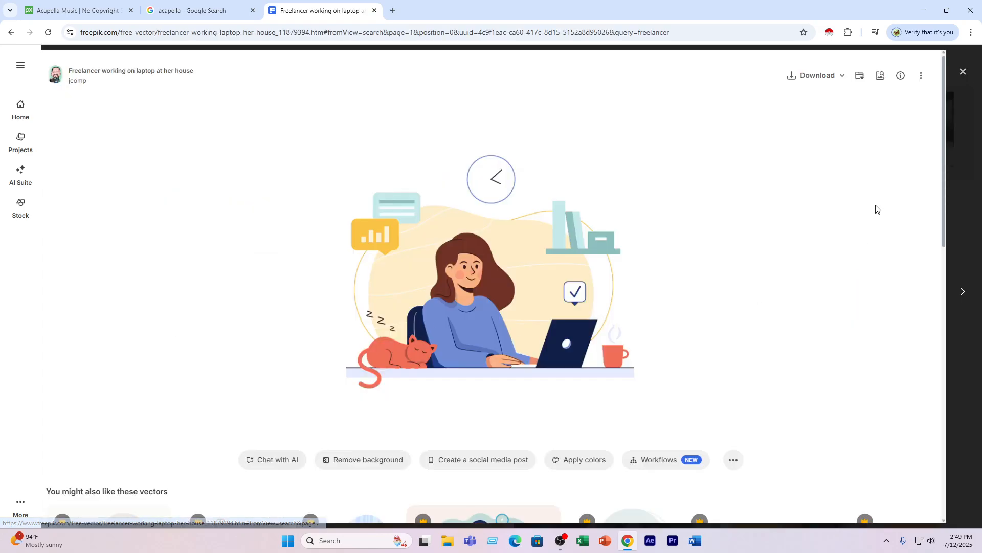
{"action": "left_click", "coordinate": [825, 78]}
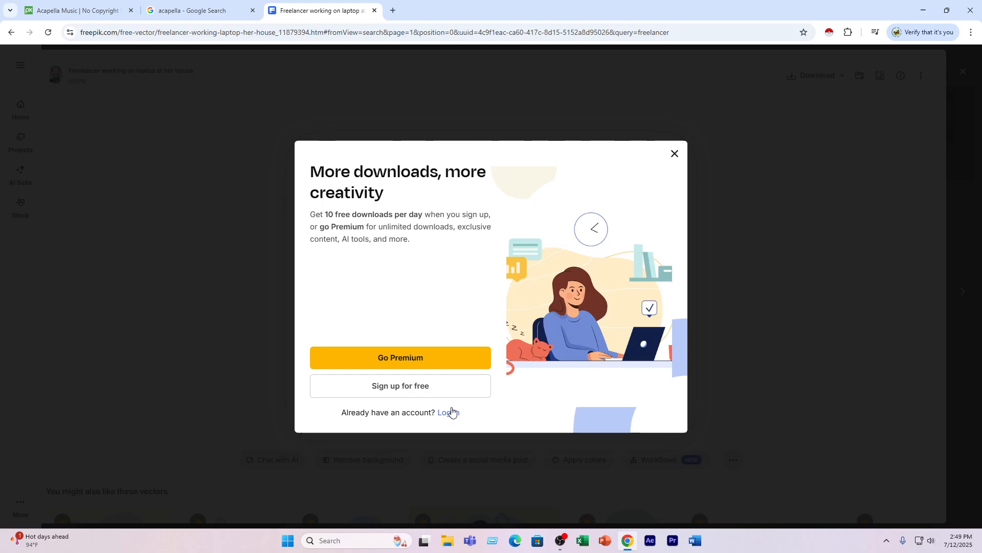
{"action": "left_click", "coordinate": [435, 392]}
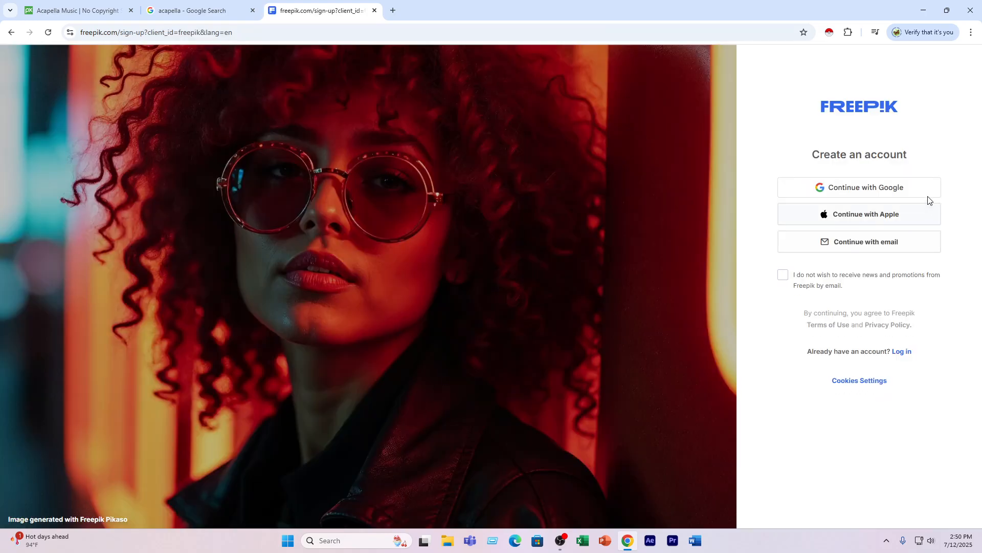
{"action": "left_click", "coordinate": [836, 245]}
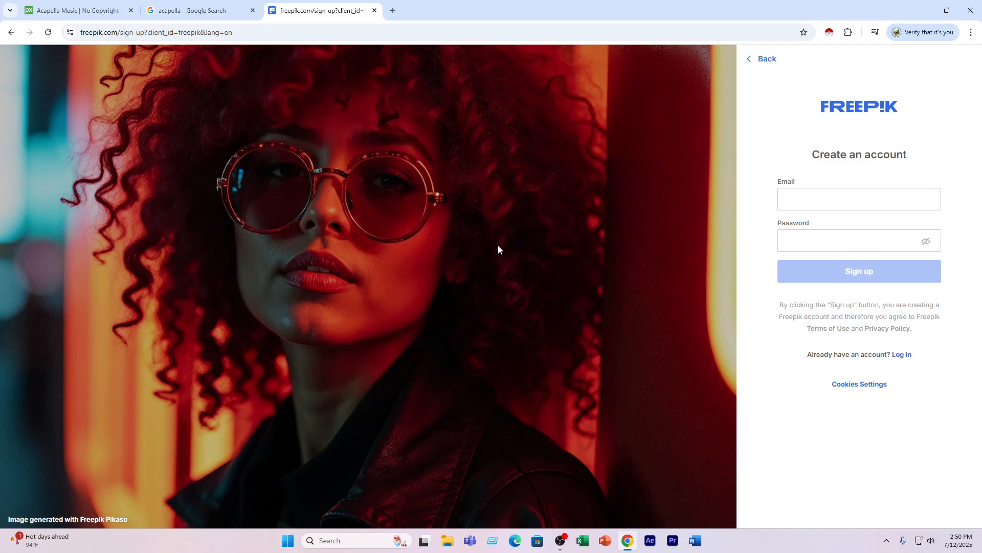
- Search Google for "temp mail" in a new browser tab and open the temp-mail.org disposable email site
{"action": "left_click", "coordinate": [392, 10]}
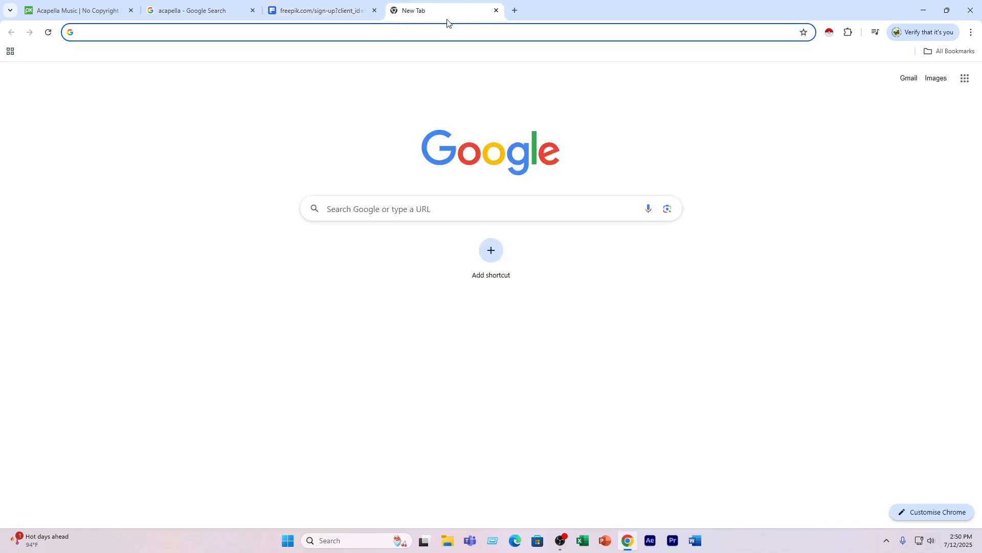
{"action": "type", "text": "temp mqa"}
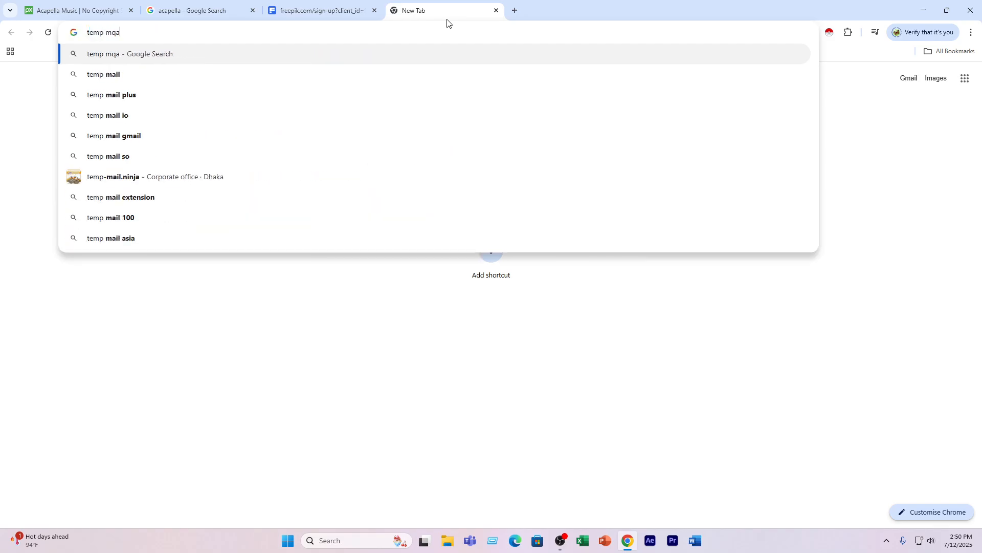
{"action": "key", "text": "BackSpace"}
{"action": "key", "text": "BackSpace"}
{"action": "type", "text": "ail"}
{"action": "key", "text": "Return"}
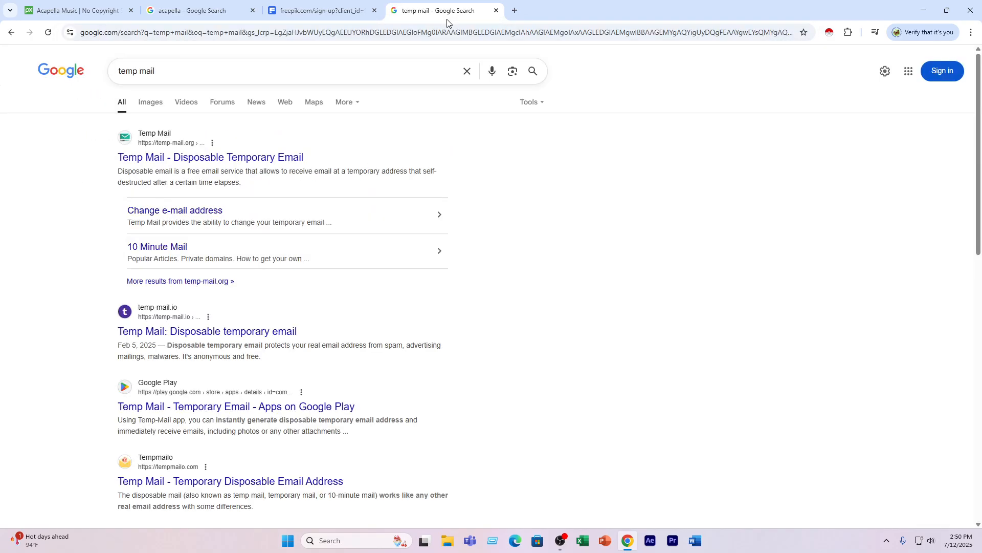
{"action": "left_click", "coordinate": [183, 158]}
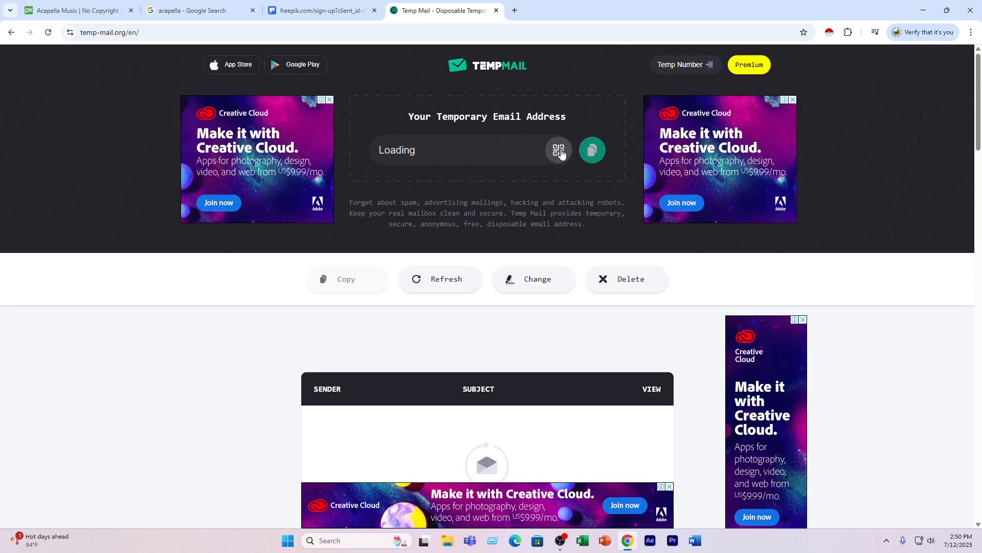
- Copy the generated temporary email address and paste it into the Email field of the Freepik sign-up form
{"action": "left_click", "coordinate": [591, 149]}
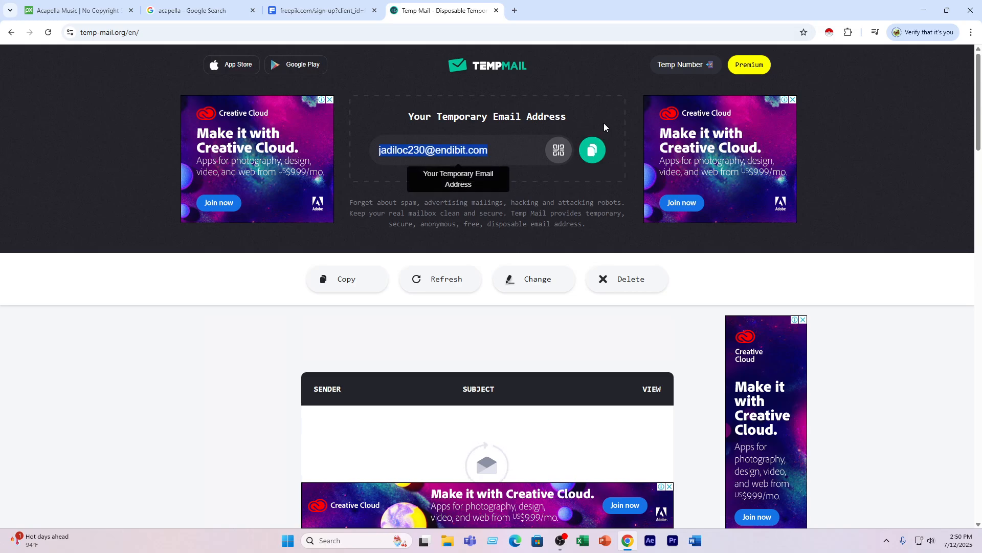
{"action": "left_click", "coordinate": [355, 12]}
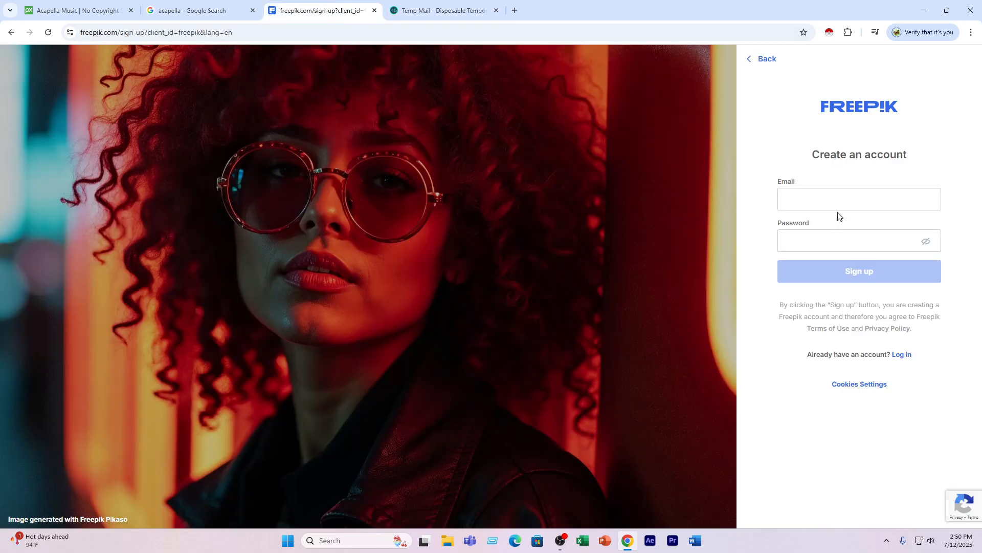
{"action": "left_click", "coordinate": [829, 195]}
{"action": "key", "text": "ctrl+v"}
- Enter a password for the new Freepik account and submit the sign-up form
{"action": "left_click", "coordinate": [827, 242]}
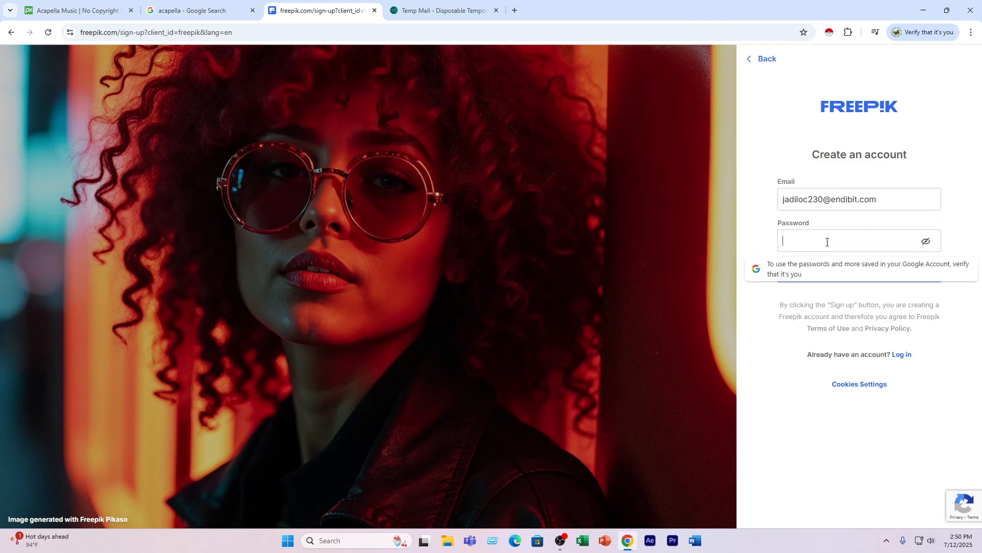
{"action": "type", "text": "••••"}
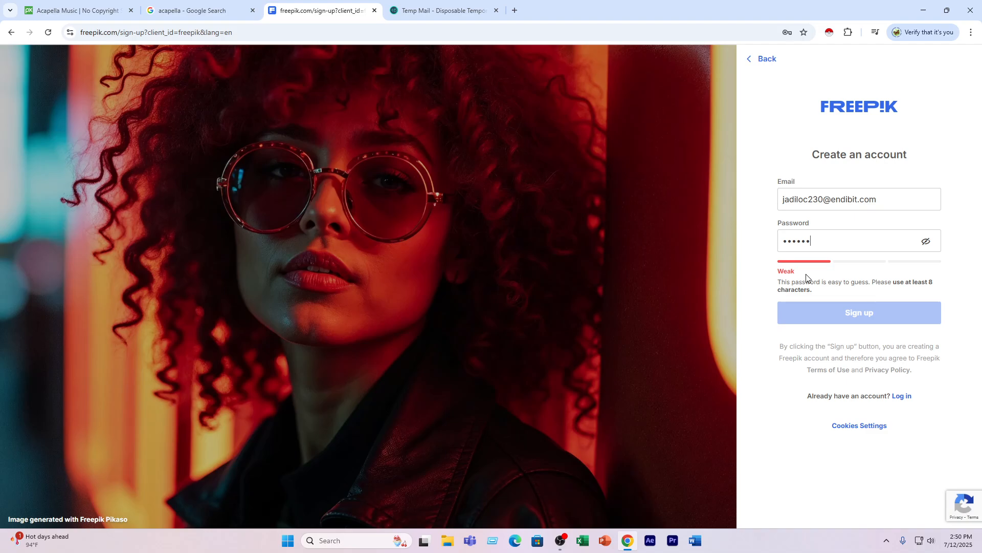
{"action": "type", "text": "••••••"}
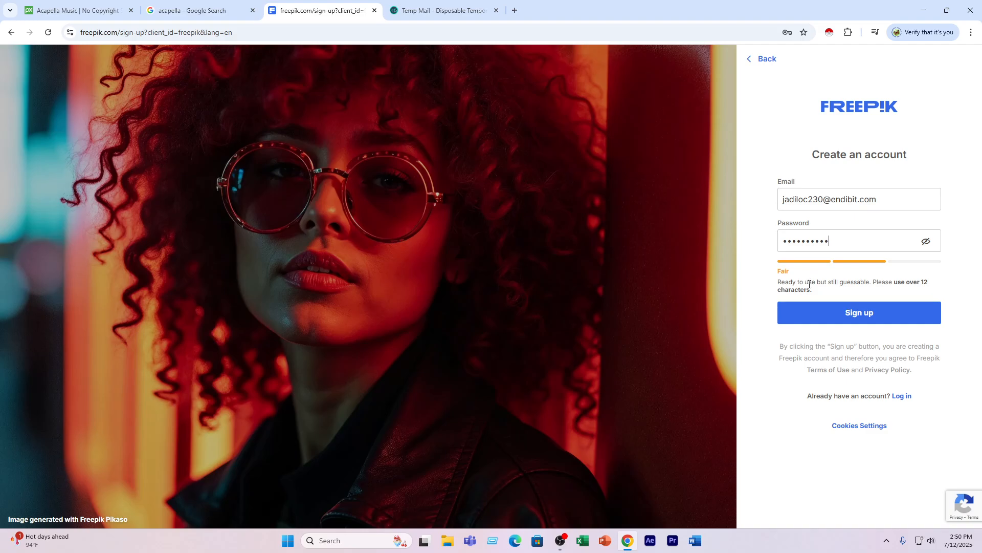
{"action": "left_click", "coordinate": [822, 315]}
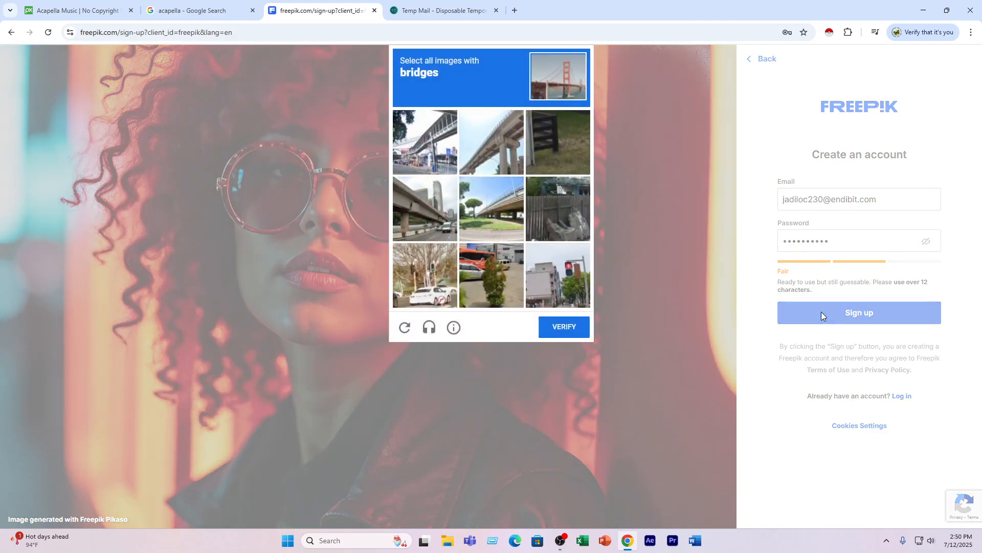
- Complete the image challenge by selecting all four pictures with bridges and verifying
{"action": "left_click", "coordinate": [429, 133]}
{"action": "left_click", "coordinate": [484, 138]}
{"action": "left_click", "coordinate": [491, 207]}
{"action": "left_click", "coordinate": [407, 217]}
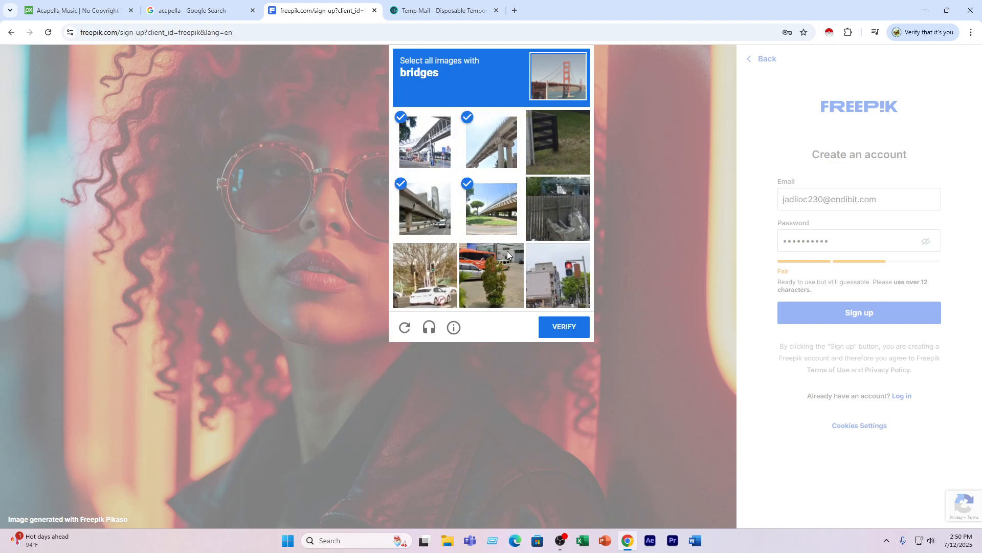
{"action": "left_click", "coordinate": [563, 327]}
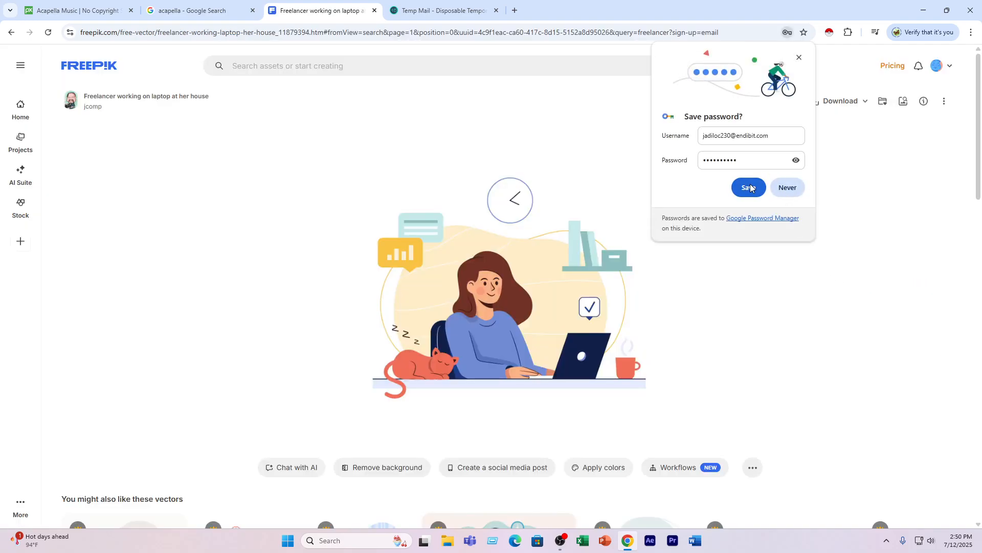
- Save the new account's password in the browser, dismiss the follow-up prompt and open the saved passwords for this site
{"action": "left_click", "coordinate": [749, 187]}
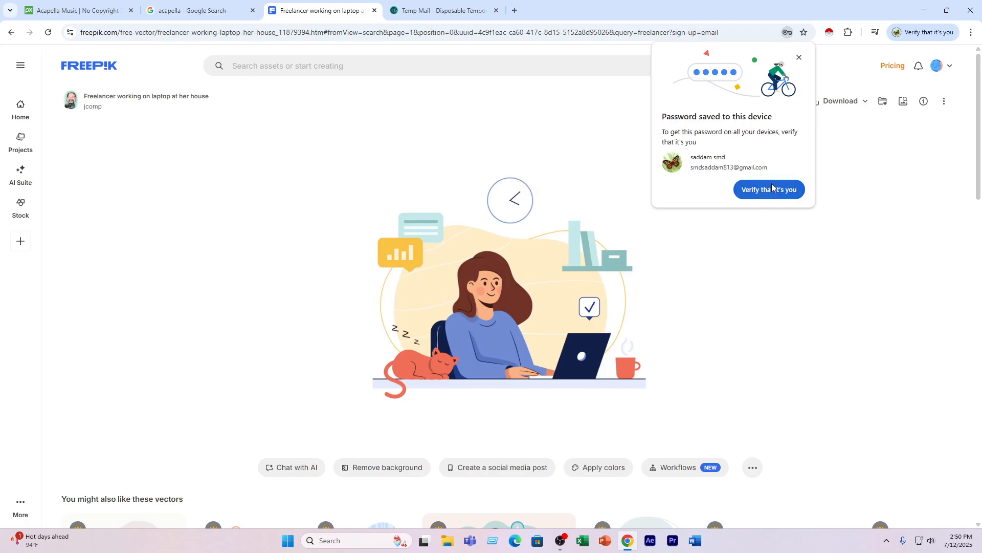
{"action": "left_click", "coordinate": [800, 59]}
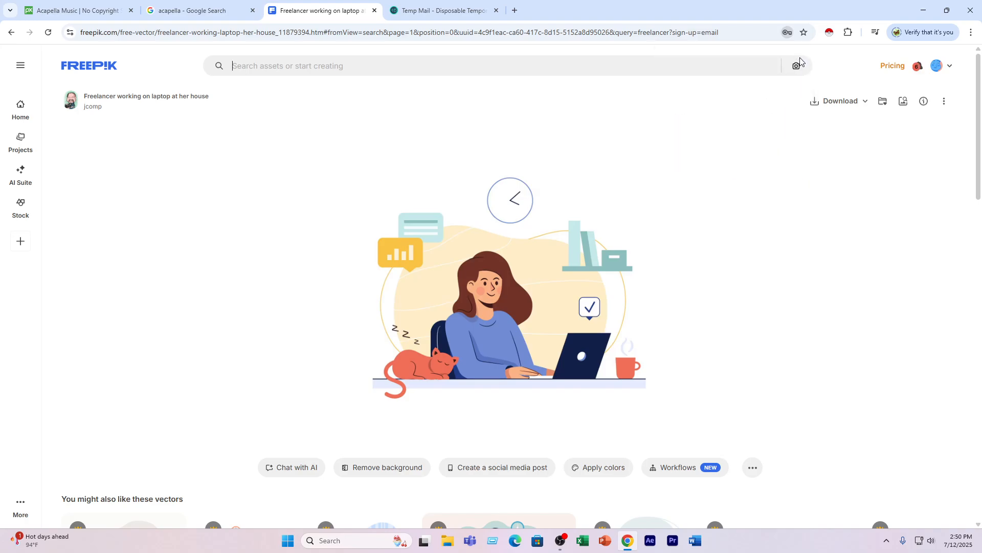
{"action": "left_click", "coordinate": [788, 32]}
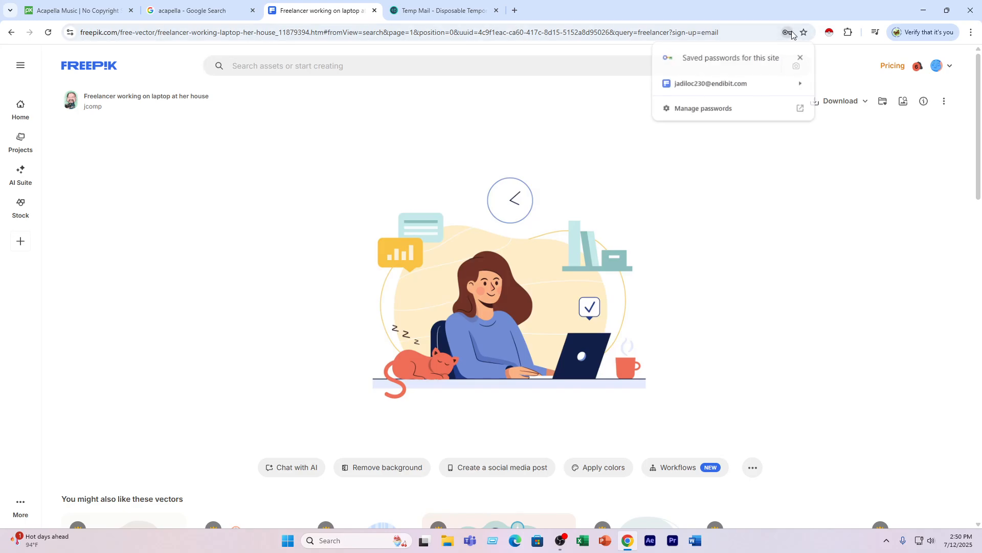
- View the saved Freepik login's password in the browser's password details, hide it again and close the details
{"action": "left_click", "coordinate": [801, 85]}
{"action": "left_click", "coordinate": [779, 108]}
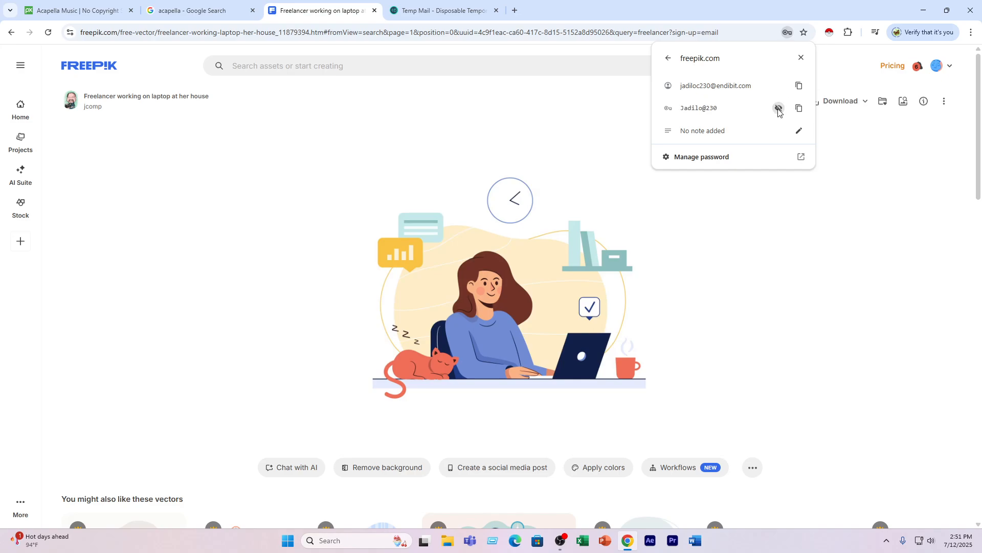
{"action": "left_click", "coordinate": [778, 108]}
{"action": "left_click", "coordinate": [801, 57]}
- Download the freelancer illustration from Freepik and show the downloaded zip file in its folder
{"action": "left_click", "coordinate": [833, 102]}
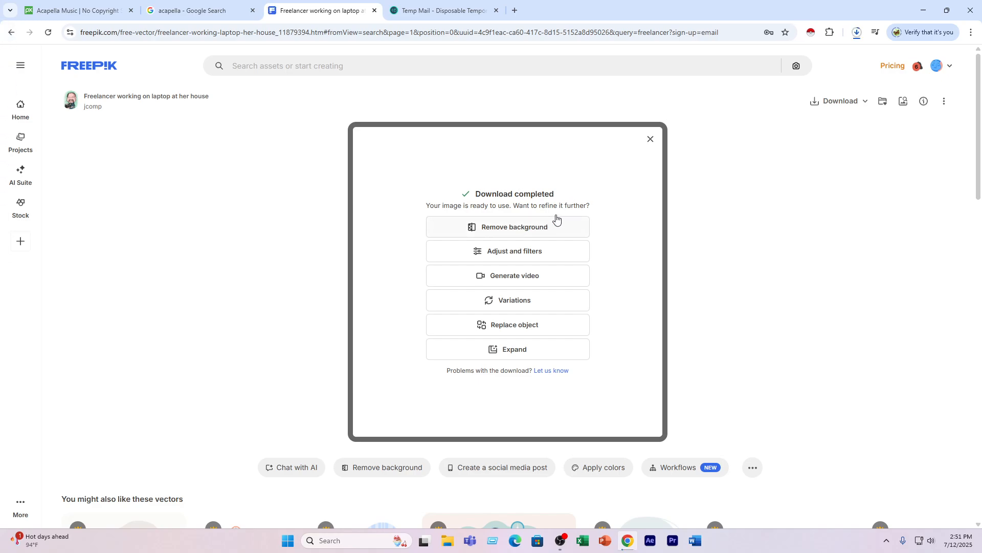
{"action": "left_click", "coordinate": [857, 34]}
{"action": "left_click", "coordinate": [858, 34]}
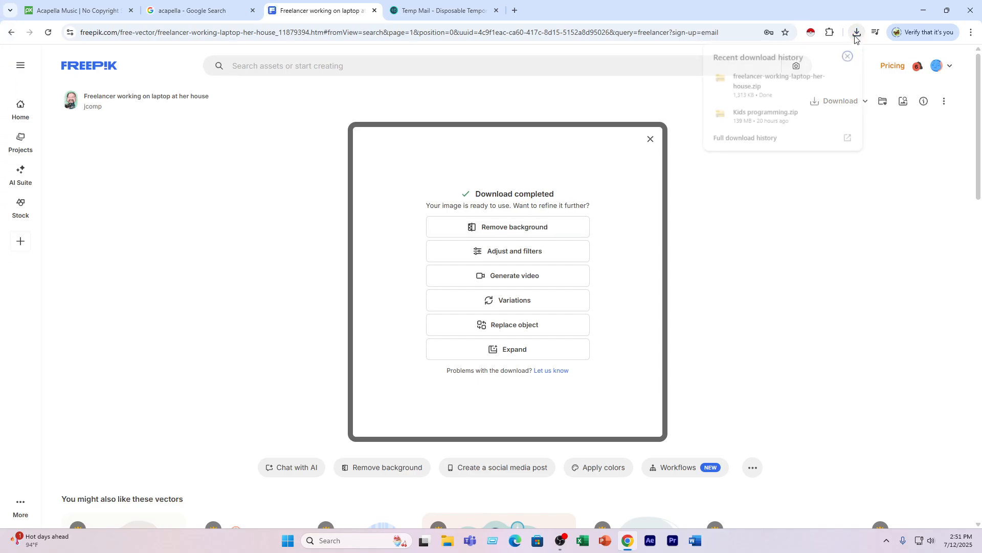
{"action": "left_click", "coordinate": [830, 79]}
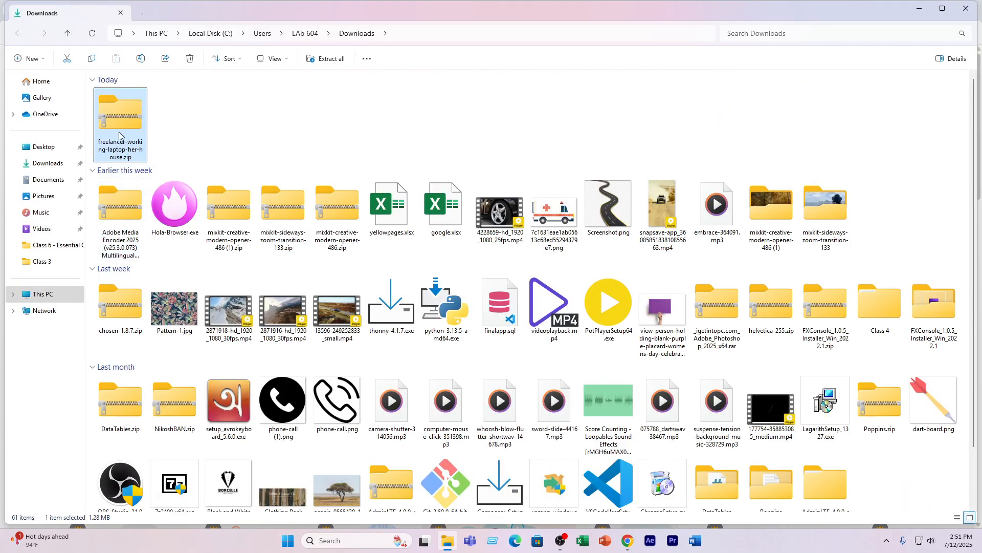
- Extract freelancer-working-laptop-her-house.zip with 7-Zip into its own folder in Downloads
{"action": "right_click", "coordinate": [120, 131]}
{"action": "left_click", "coordinate": [154, 369]}
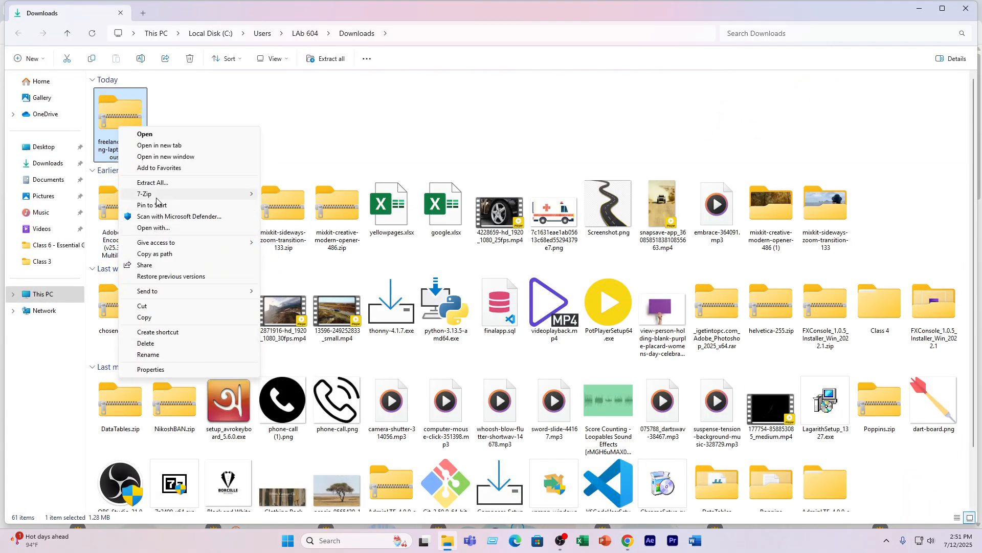
{"action": "mouse_move", "coordinate": [220, 194]}
{"action": "left_click", "coordinate": [320, 240]}
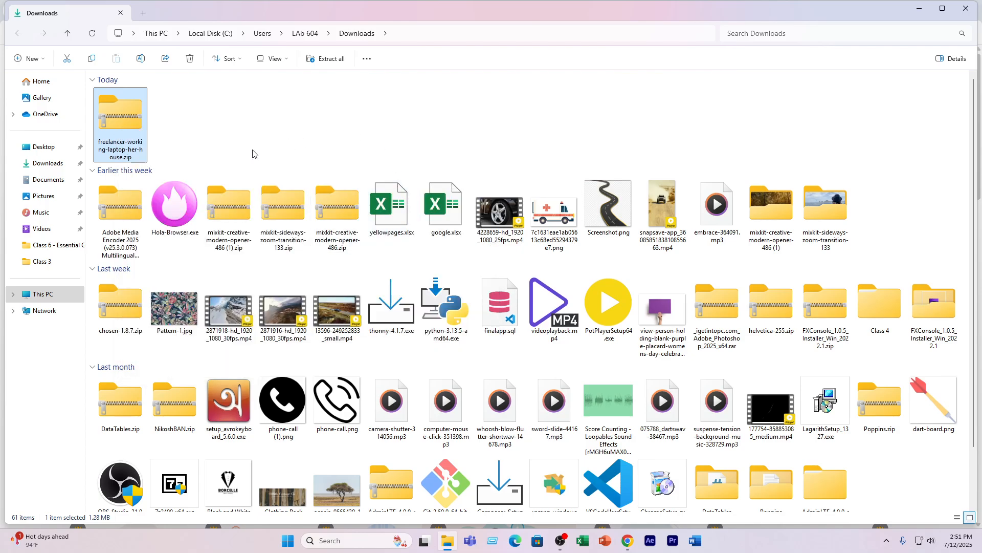
- Move the extracted freelancer-working-laptop-her-house folder from Downloads into the VE 11 folder on the Video Editing (D:) drive
{"action": "left_click", "coordinate": [172, 122]}
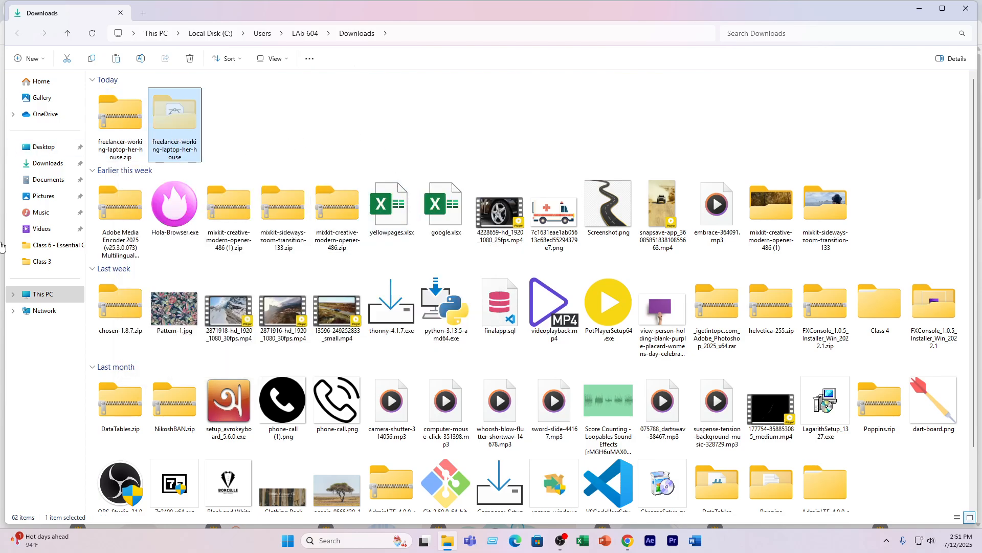
{"action": "left_click", "coordinate": [43, 295]}
{"action": "double_click", "coordinate": [309, 104]}
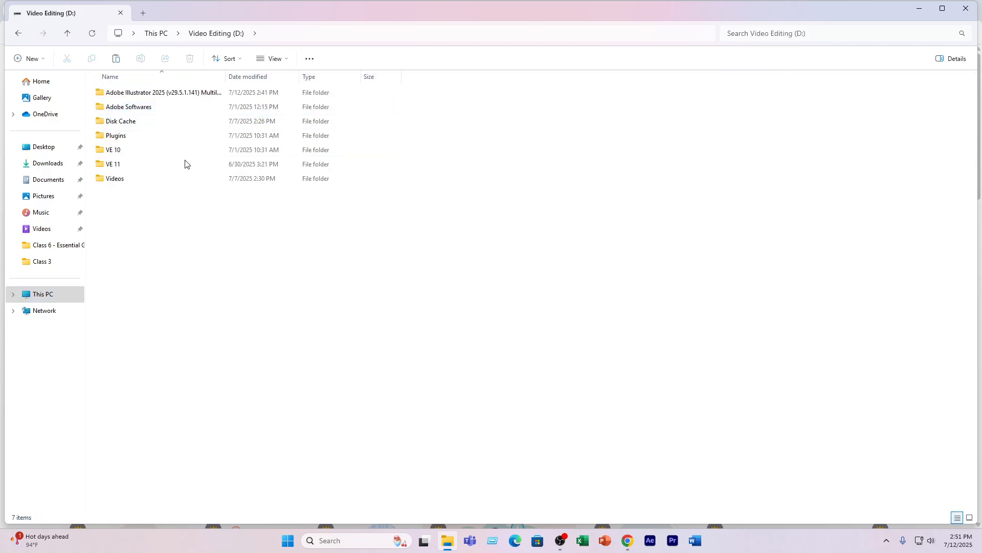
{"action": "double_click", "coordinate": [139, 164]}
{"action": "key", "text": "ctrl+v"}
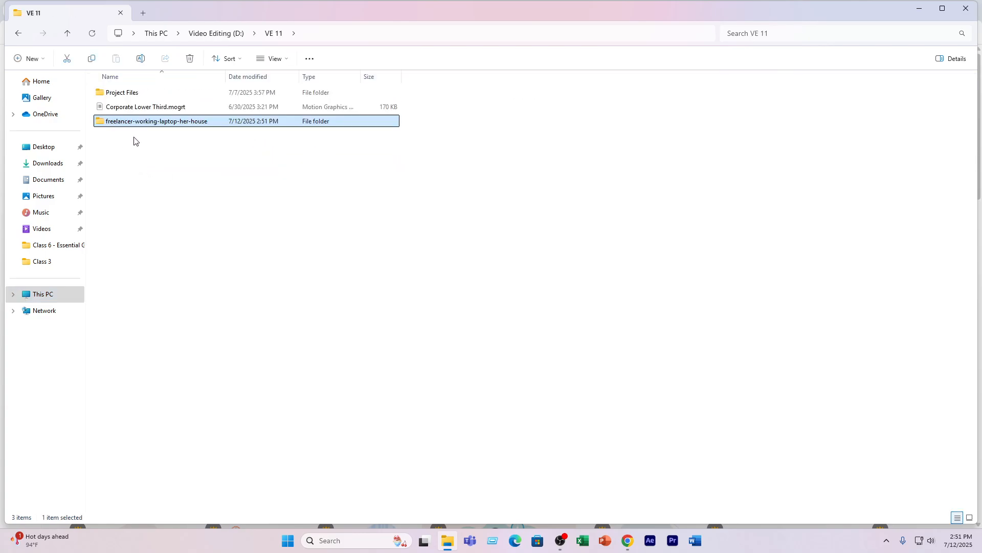
- Open the freelancer-working-laptop-her-house folder, preview Work_from_home.jpg and close the preview
{"action": "double_click", "coordinate": [134, 126]}
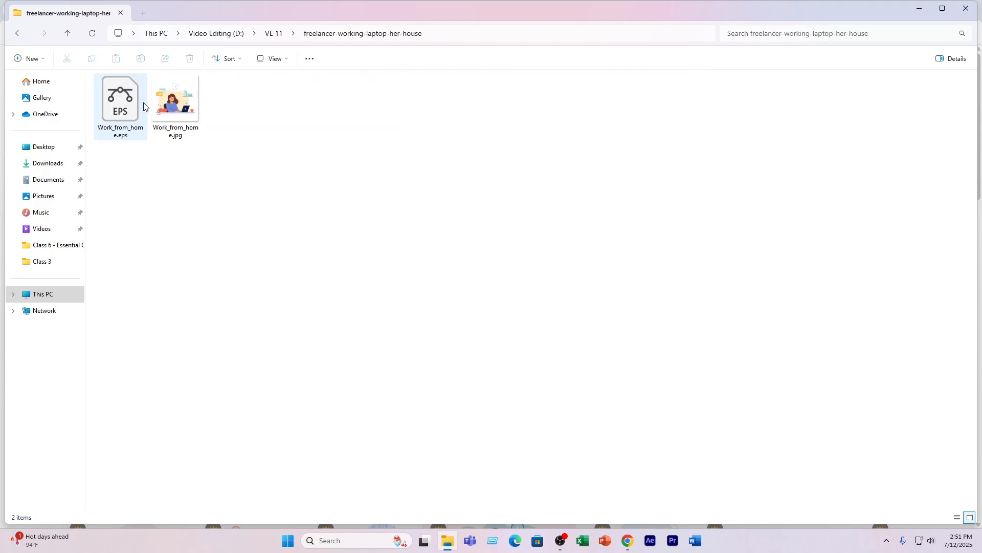
{"action": "double_click", "coordinate": [203, 92]}
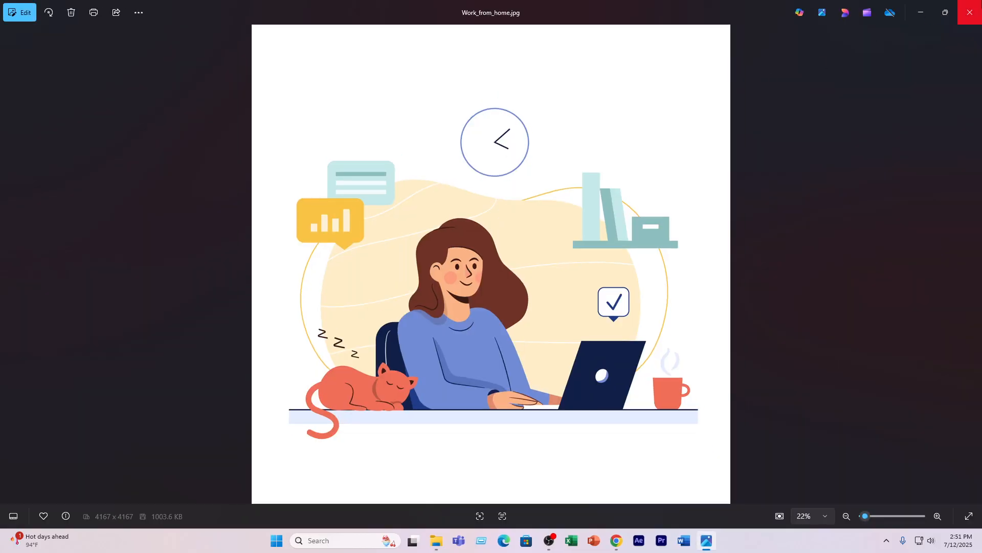
{"action": "left_click", "coordinate": [966, 6]}
- Open Work_from_home.eps in Adobe Illustrator, put away the other windows and retain the 9-slice scaling option for symbols
{"action": "left_click", "coordinate": [108, 114]}
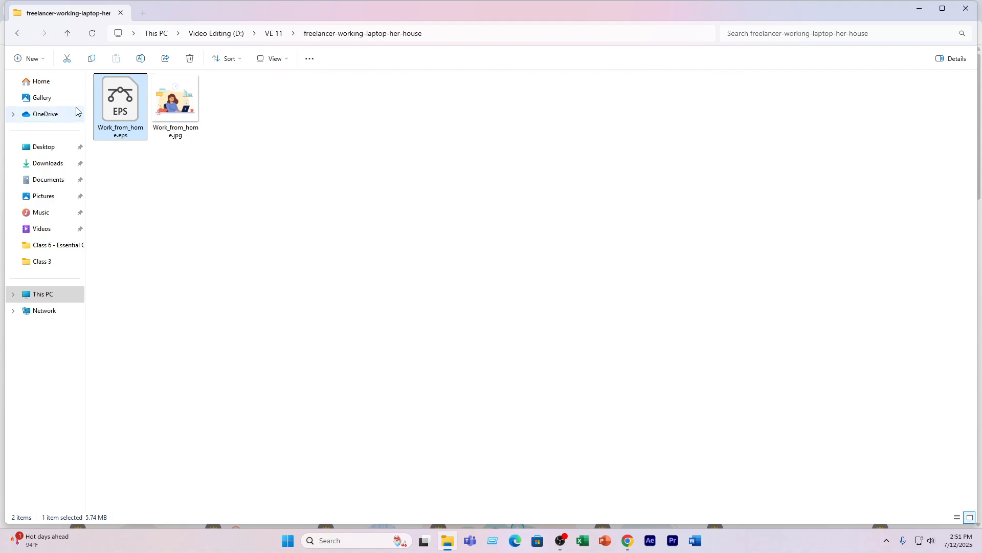
{"action": "double_click", "coordinate": [115, 104]}
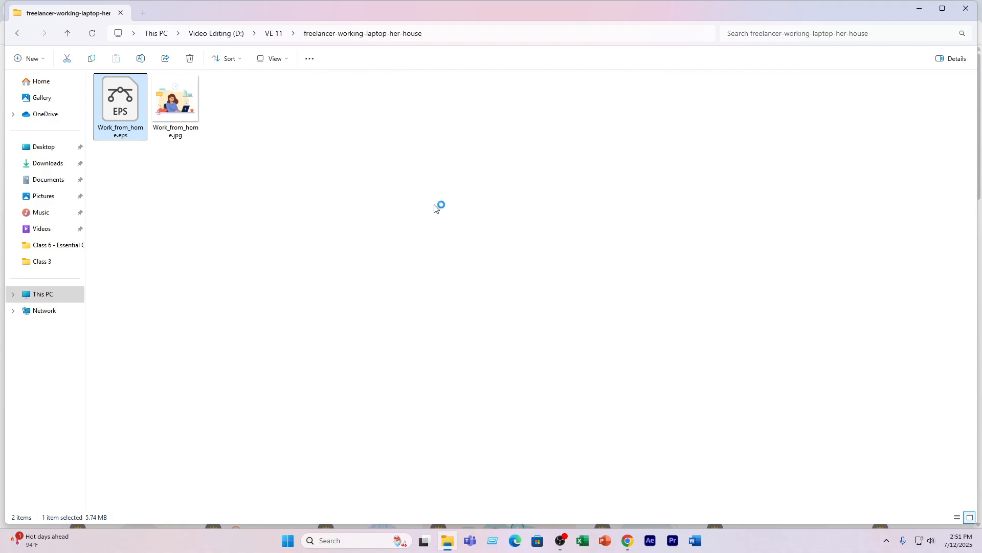
{"action": "left_click", "coordinate": [966, 9]}
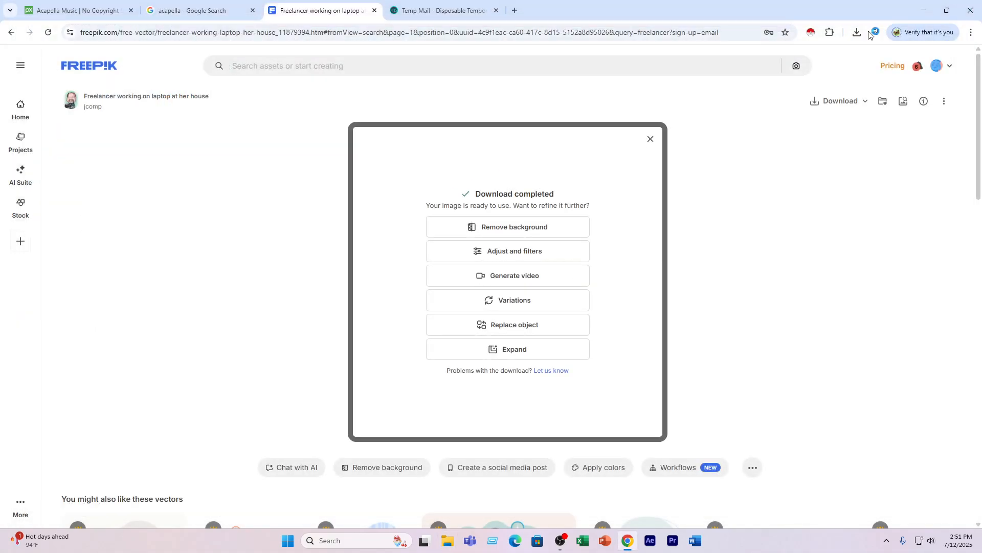
{"action": "left_click", "coordinate": [919, 9]}
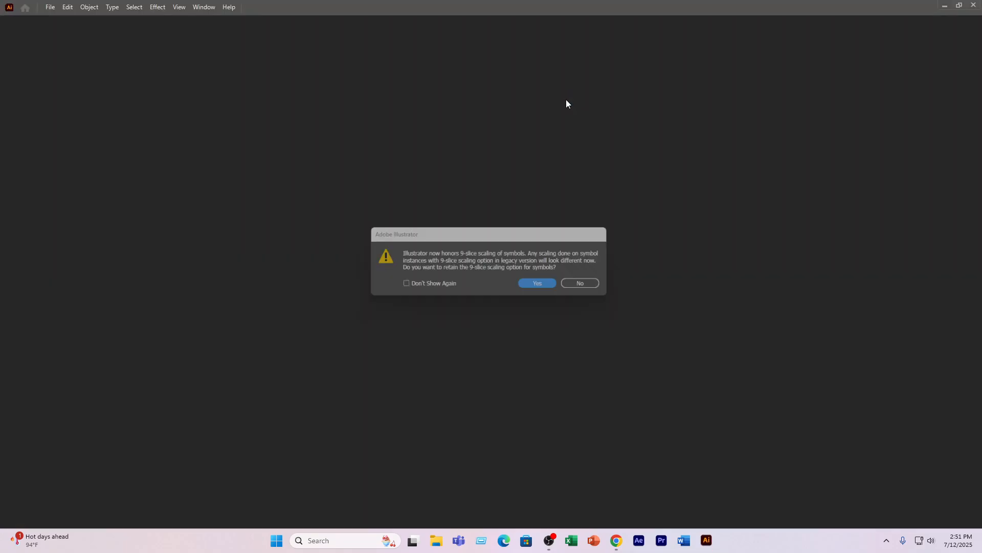
{"action": "left_click", "coordinate": [541, 286]}
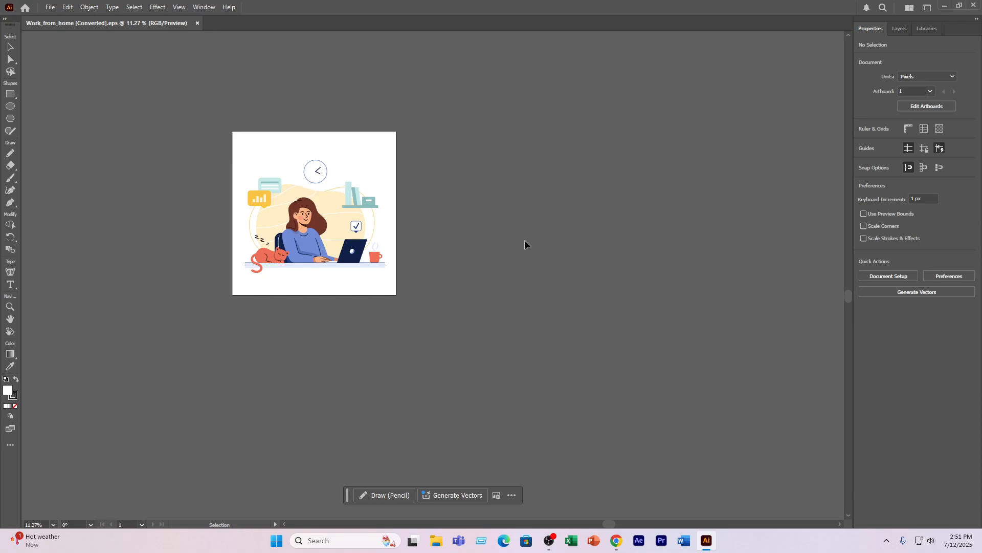
- Check the width and height of Artboard 2 in its Artboard Options, then close the options and the artboard list
{"action": "scroll", "coordinate": [310, 223], "scroll_direction": "up", "scroll_amount": 3}
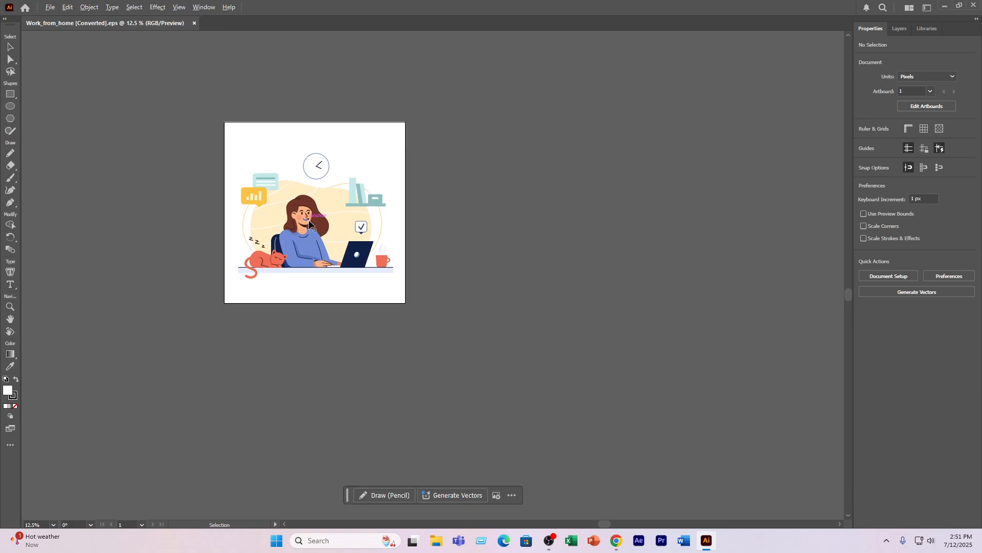
{"action": "scroll", "coordinate": [310, 223], "scroll_direction": "down", "scroll_amount": 1}
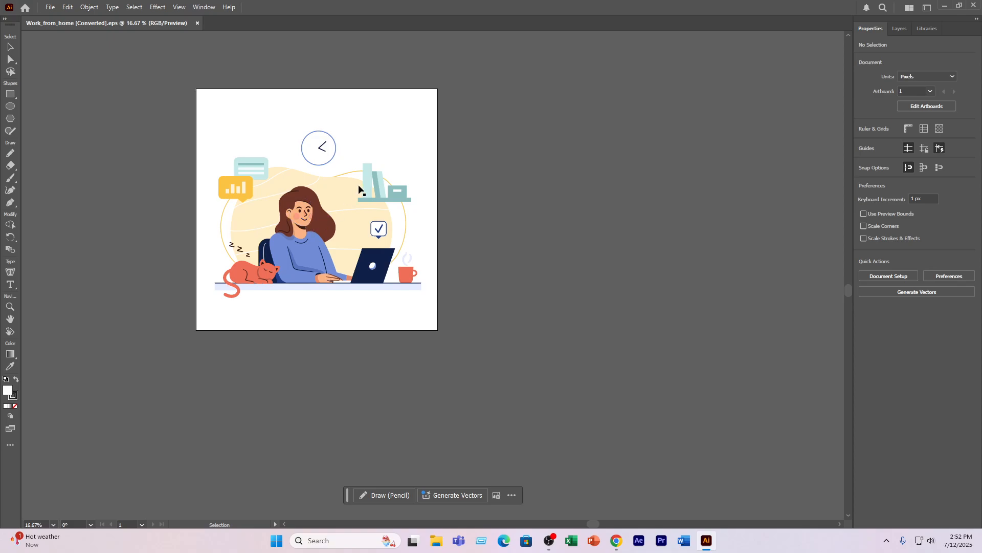
{"action": "key", "text": "space"}
{"action": "left_click_drag", "start_coordinate": [442, 130], "coordinate": [594, 158]}
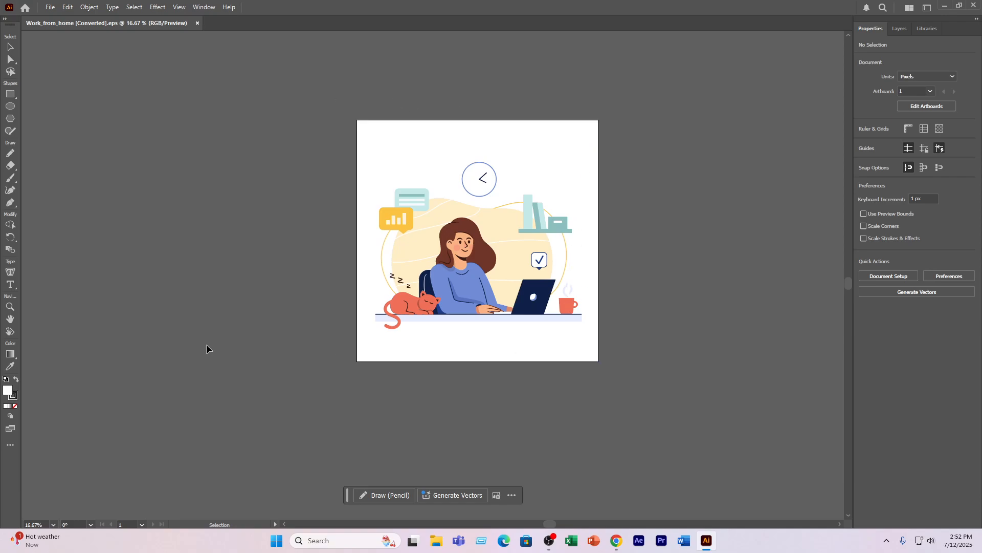
{"action": "left_click", "coordinate": [195, 7]}
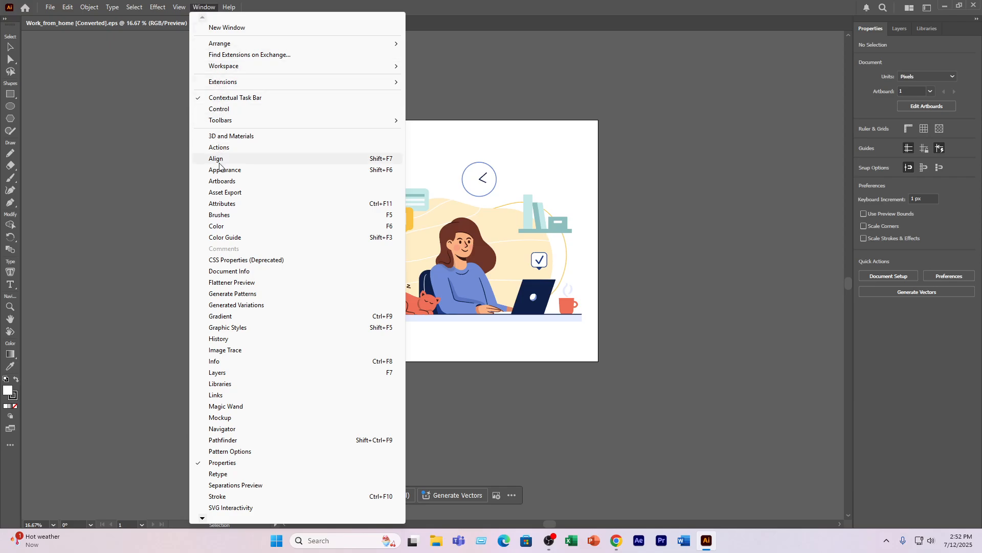
{"action": "left_click", "coordinate": [221, 181]}
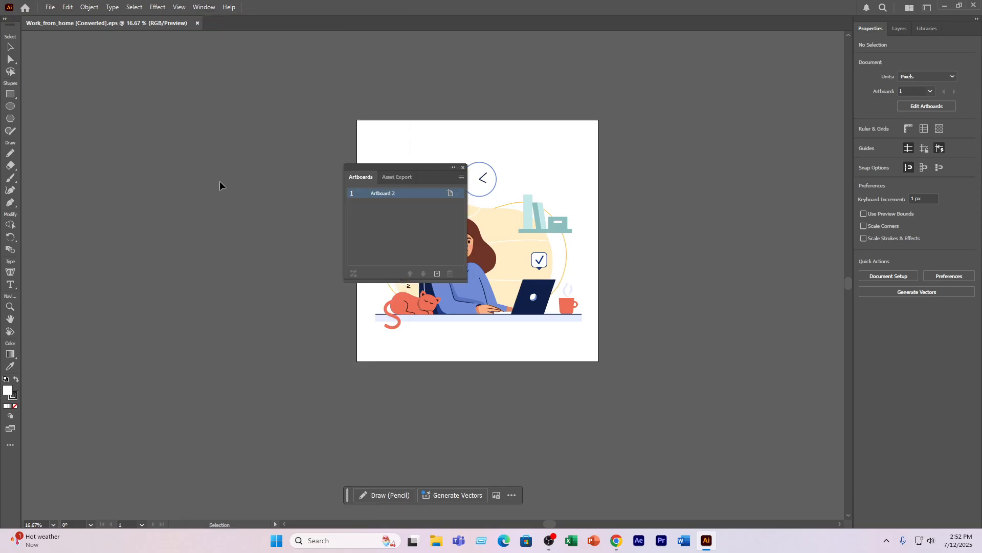
{"action": "left_click", "coordinate": [450, 194]}
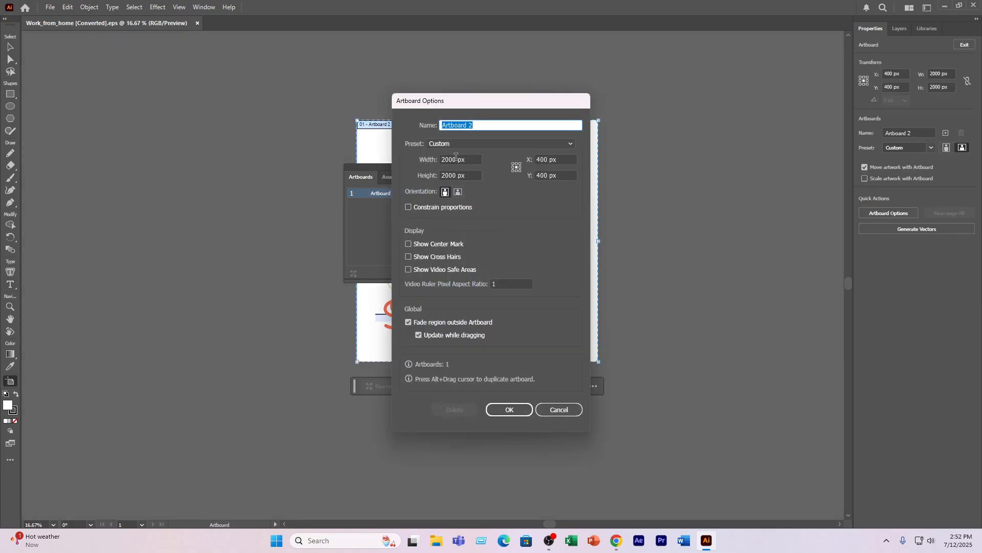
{"action": "left_click", "coordinate": [454, 175]}
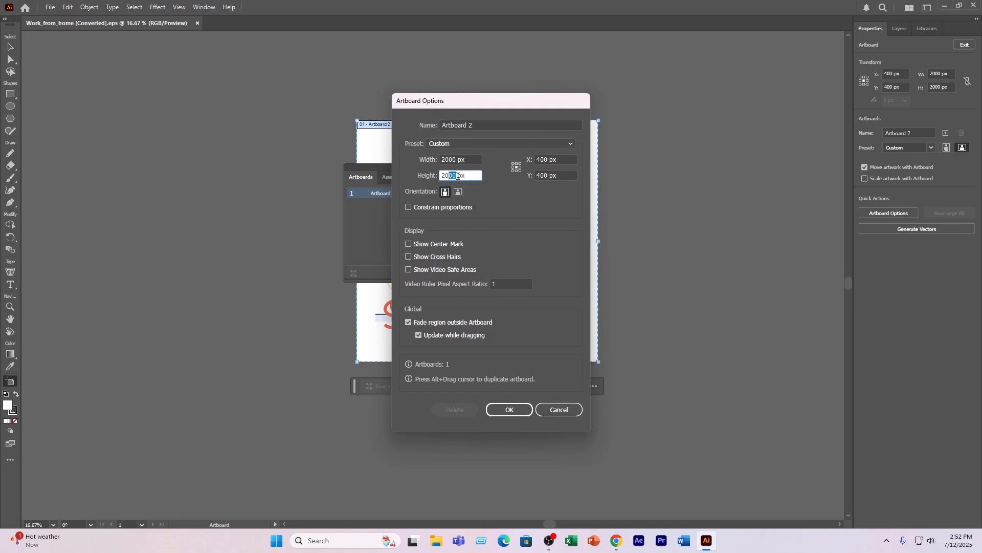
{"action": "left_click_drag", "start_coordinate": [500, 101], "coordinate": [155, 100]}
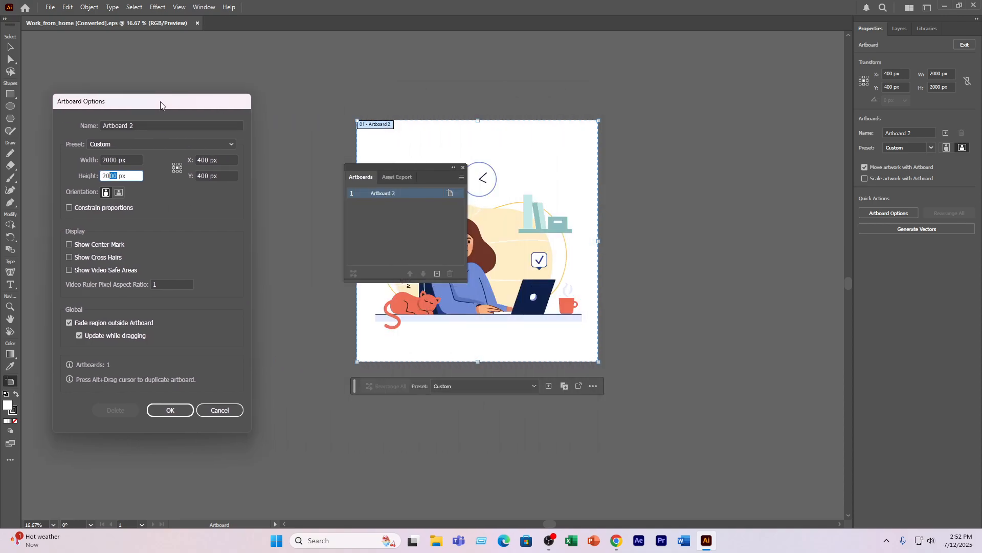
{"action": "left_click", "coordinate": [165, 409]}
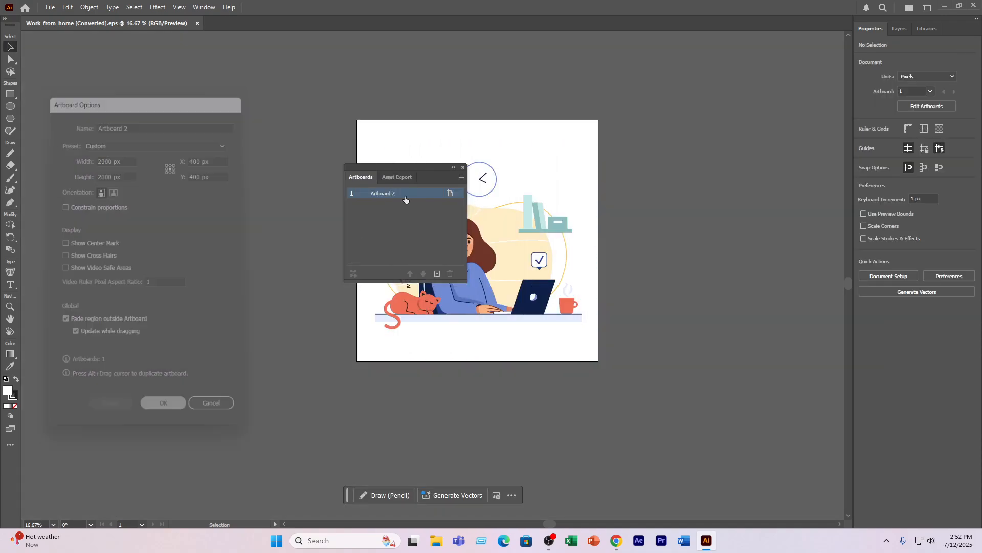
{"action": "left_click", "coordinate": [463, 167]}
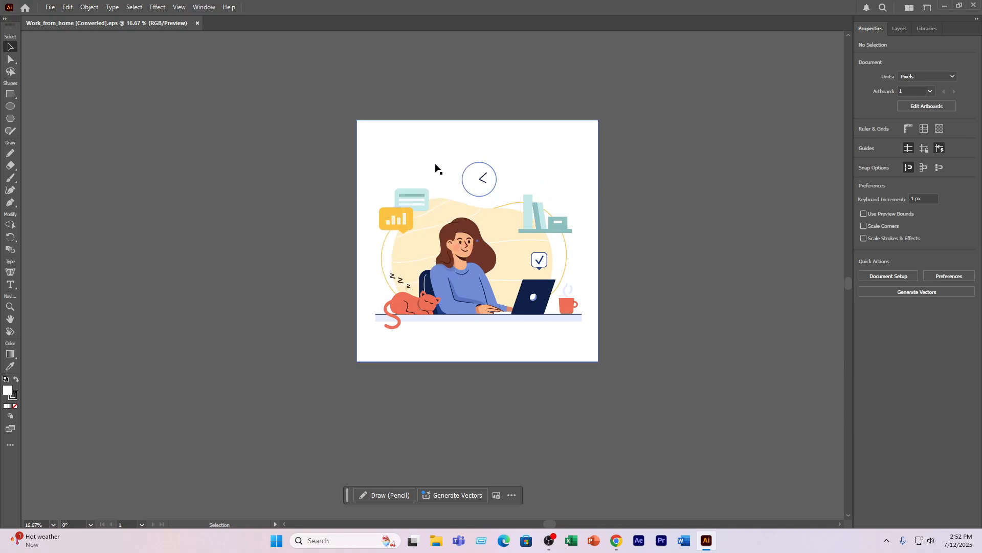
- Try moving the whole grouped illustration partly off the artboard, then undo the move and deselect it
{"action": "left_click", "coordinate": [414, 162]}
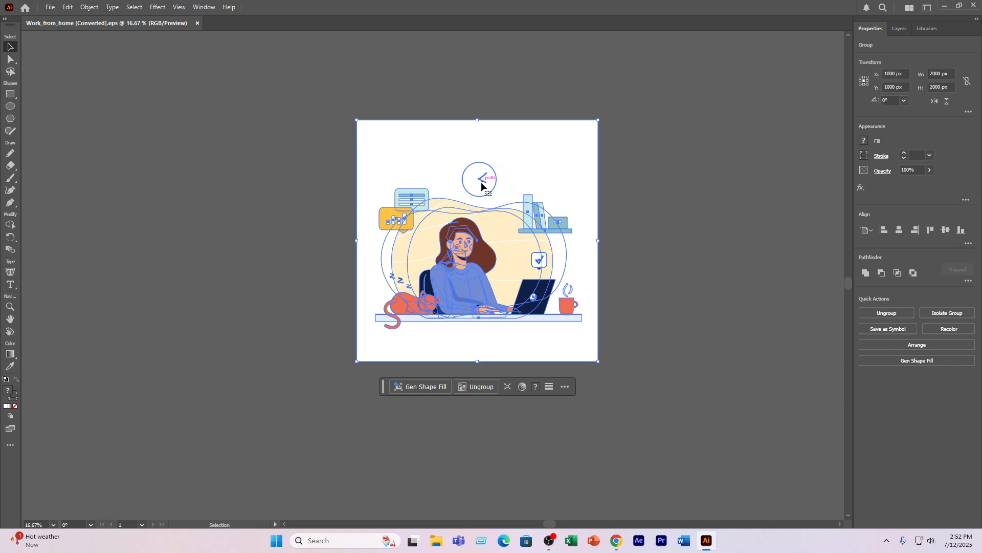
{"action": "left_click_drag", "start_coordinate": [411, 198], "coordinate": [511, 154]}
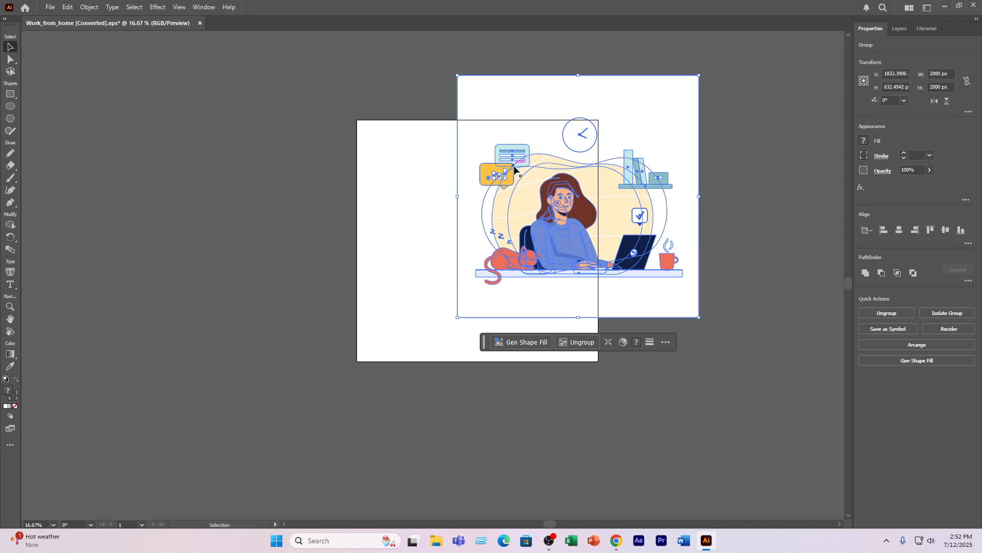
{"action": "key", "text": "ctrl+z"}
{"action": "left_click", "coordinate": [650, 200]}
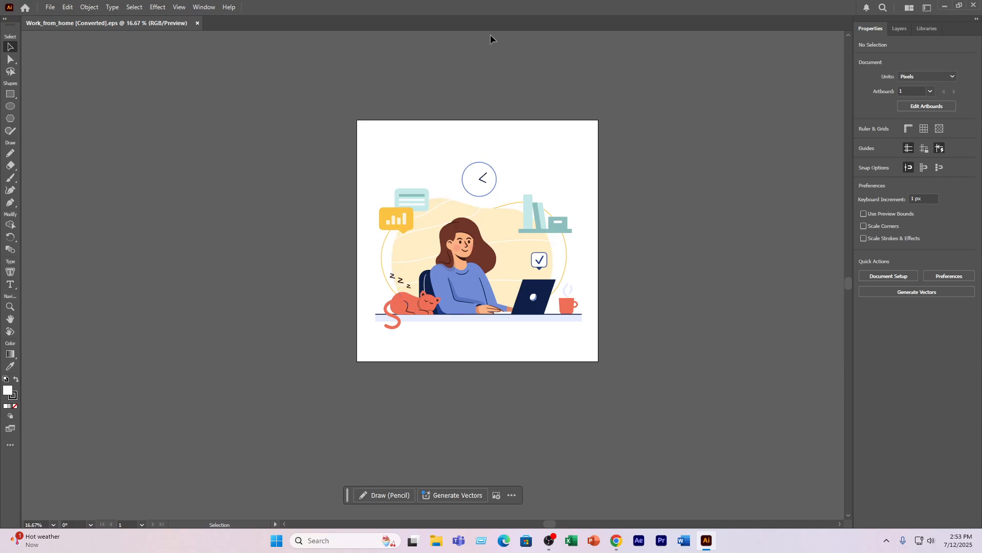
- Expand Layer 1 and its nested groups to examine how the illustration's objects are organized, then collapse them
{"action": "left_click", "coordinate": [902, 28]}
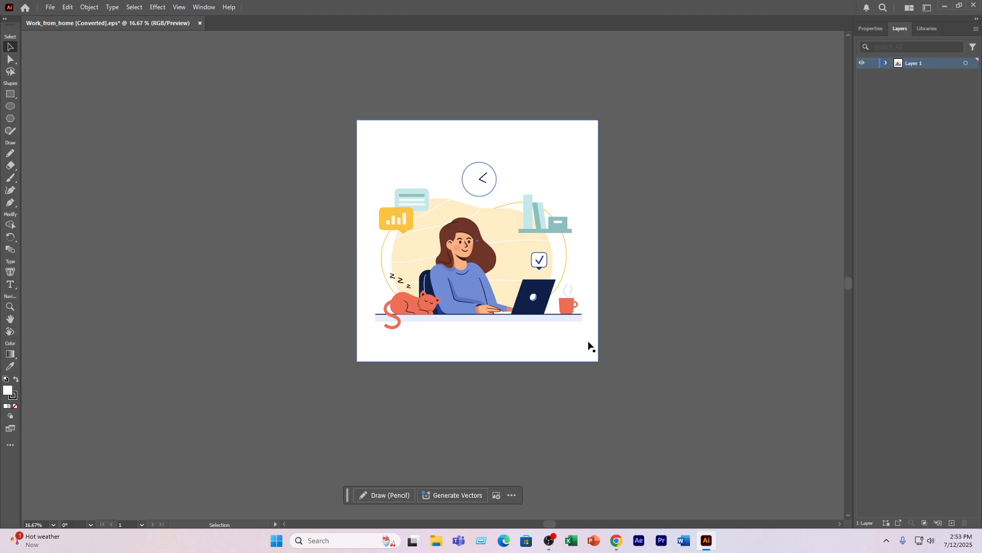
{"action": "left_click", "coordinate": [886, 63]}
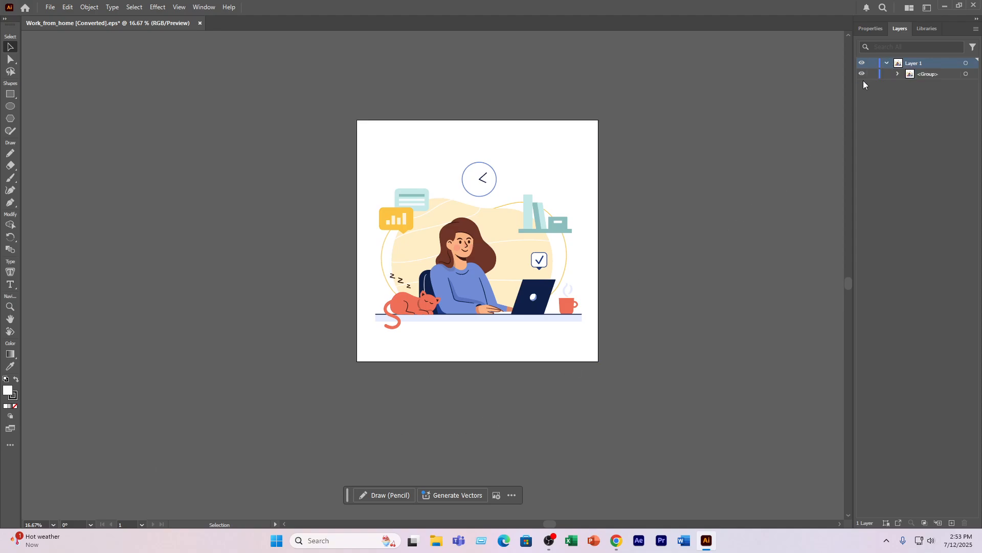
{"action": "left_click", "coordinate": [898, 74]}
{"action": "left_click", "coordinate": [910, 85]}
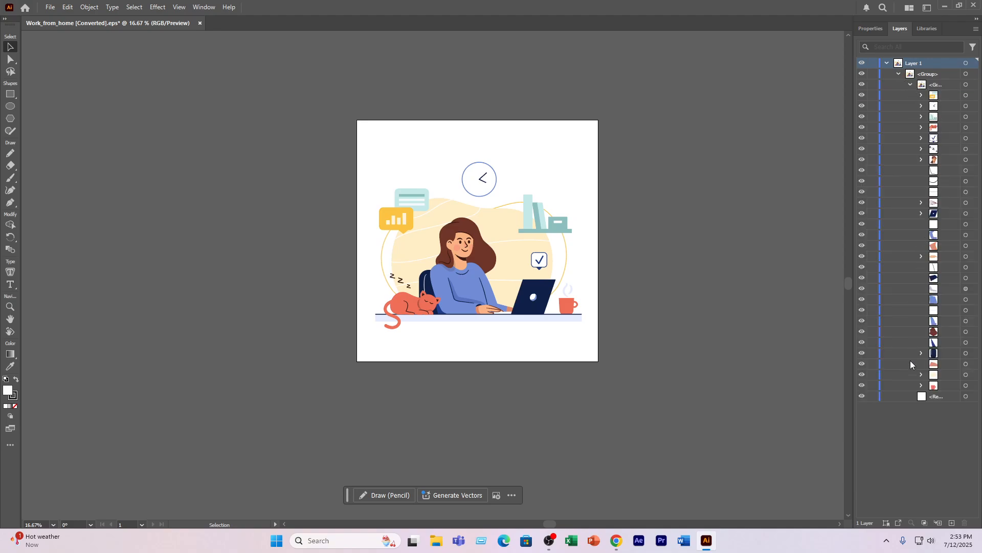
{"action": "left_click", "coordinate": [921, 96]}
{"action": "left_click", "coordinate": [934, 106]}
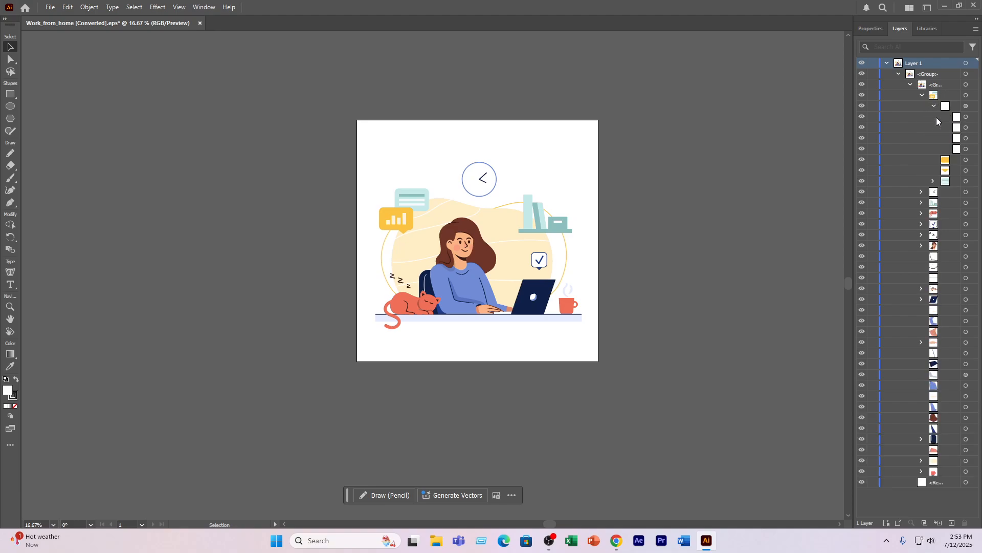
{"action": "left_click", "coordinate": [921, 96]}
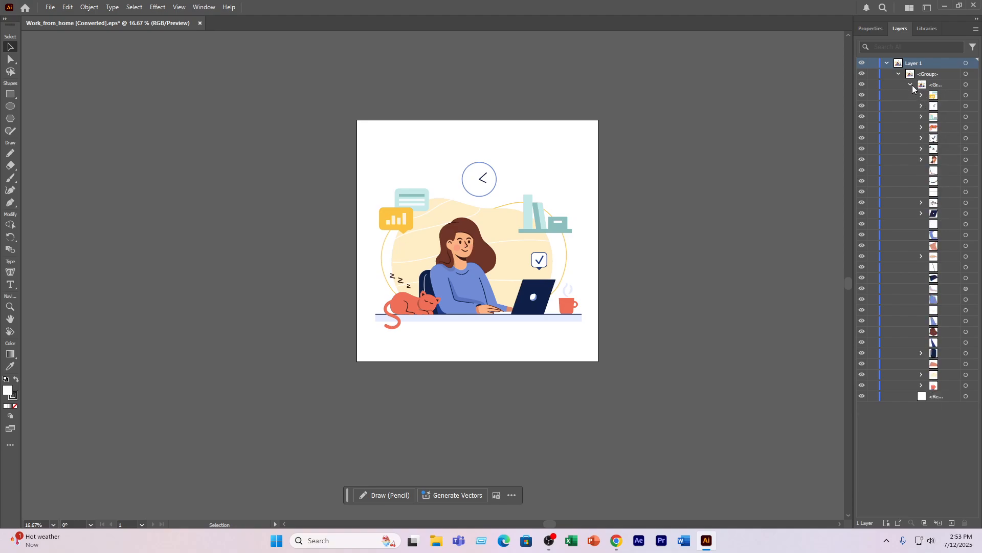
{"action": "left_click", "coordinate": [899, 73]}
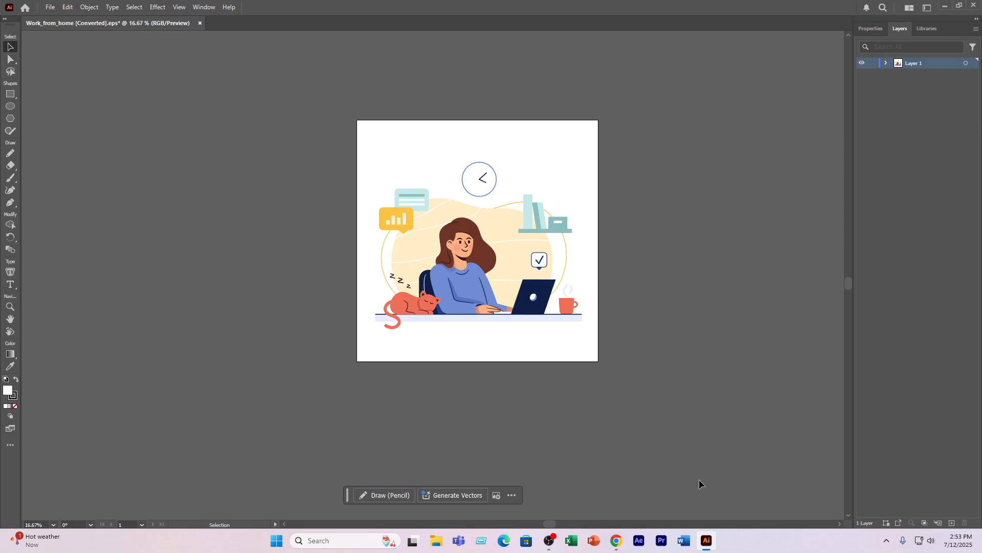
- Switch to After Effects and import Work_from_home.eps as footage from the freelancer-working-laptop-her-house folder inside VE 11 on drive D
{"action": "left_click", "coordinate": [645, 541]}
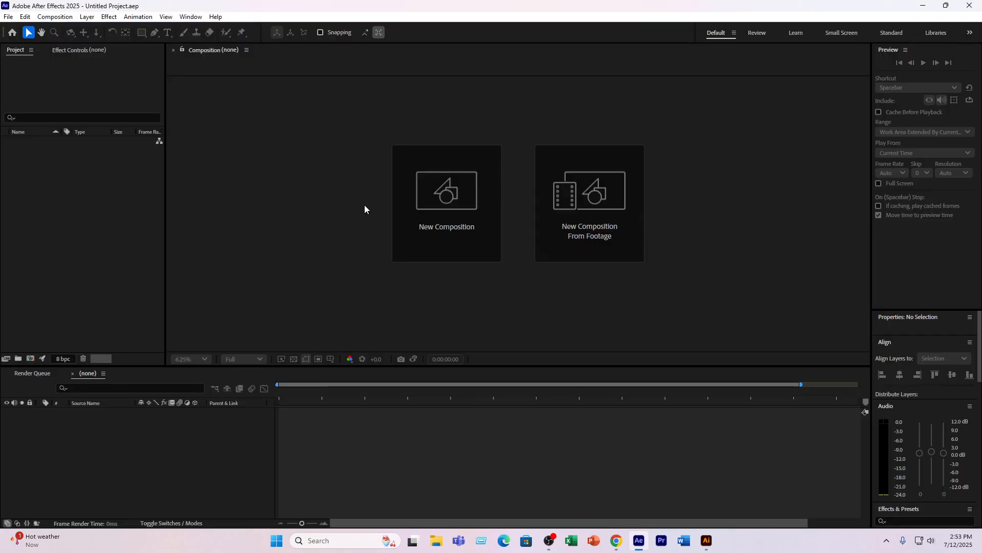
{"action": "double_click", "coordinate": [57, 168]}
{"action": "scroll", "coordinate": [38, 205], "scroll_direction": "down", "scroll_amount": 3}
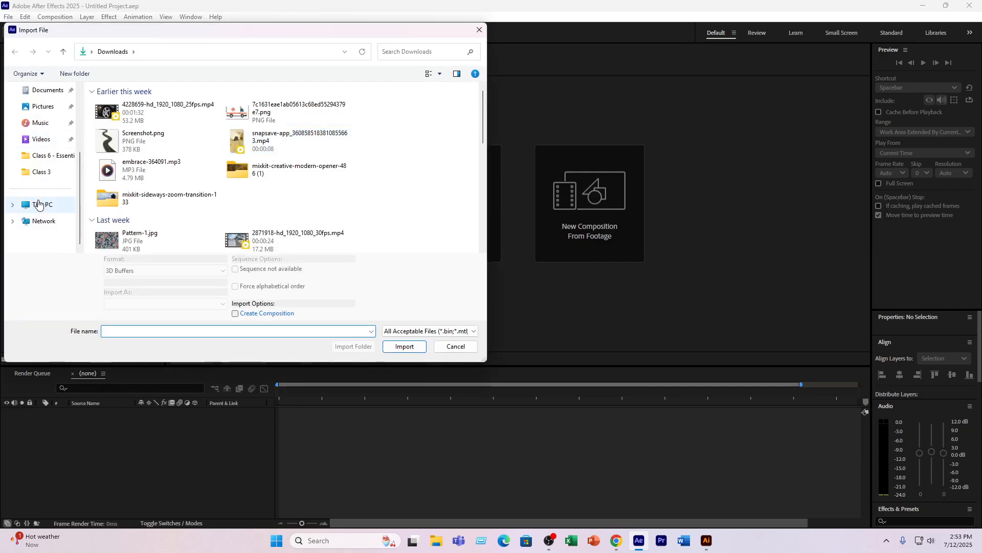
{"action": "left_click", "coordinate": [39, 205]}
{"action": "double_click", "coordinate": [285, 106]}
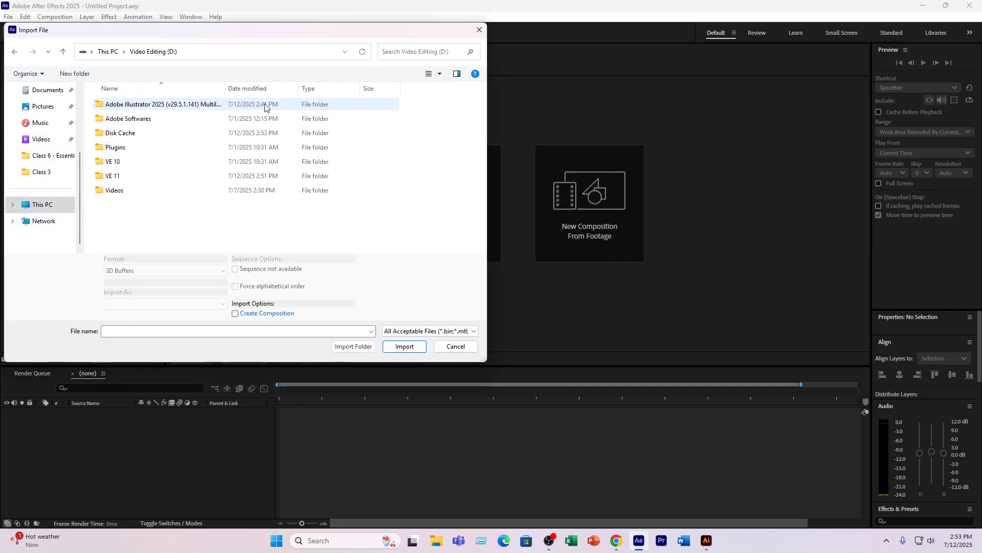
{"action": "double_click", "coordinate": [128, 177]}
{"action": "double_click", "coordinate": [134, 104]}
{"action": "left_click", "coordinate": [120, 115]}
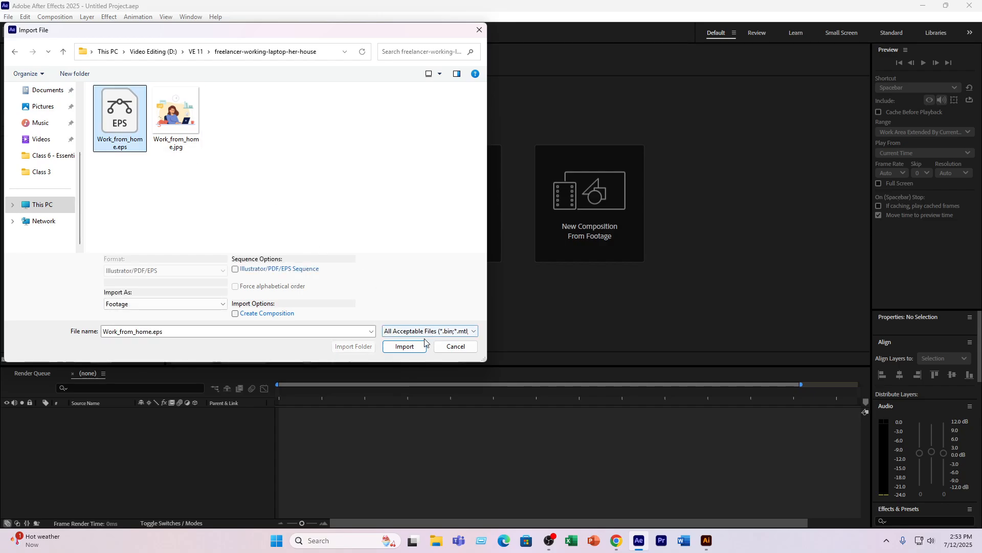
{"action": "left_click", "coordinate": [404, 347]}
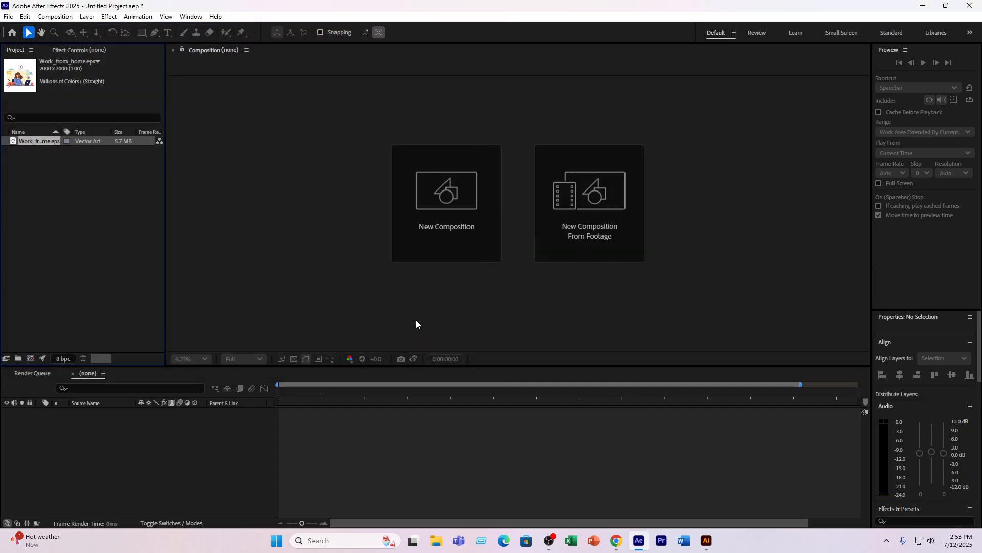
- Open the imported Work_from_home.eps in the footage viewer to check how it came in
{"action": "double_click", "coordinate": [32, 138]}
{"action": "left_click", "coordinate": [317, 387]}
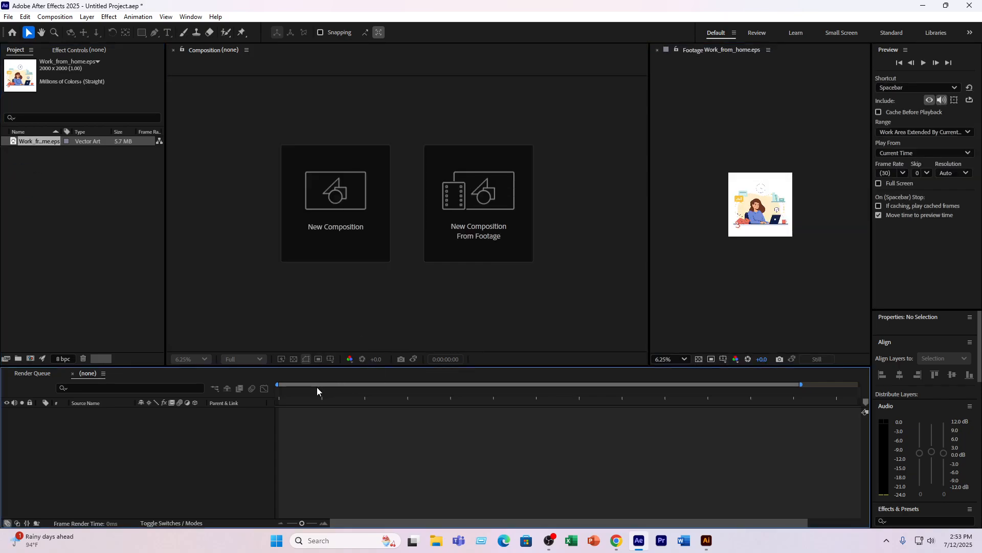
{"action": "left_click", "coordinate": [47, 144]}
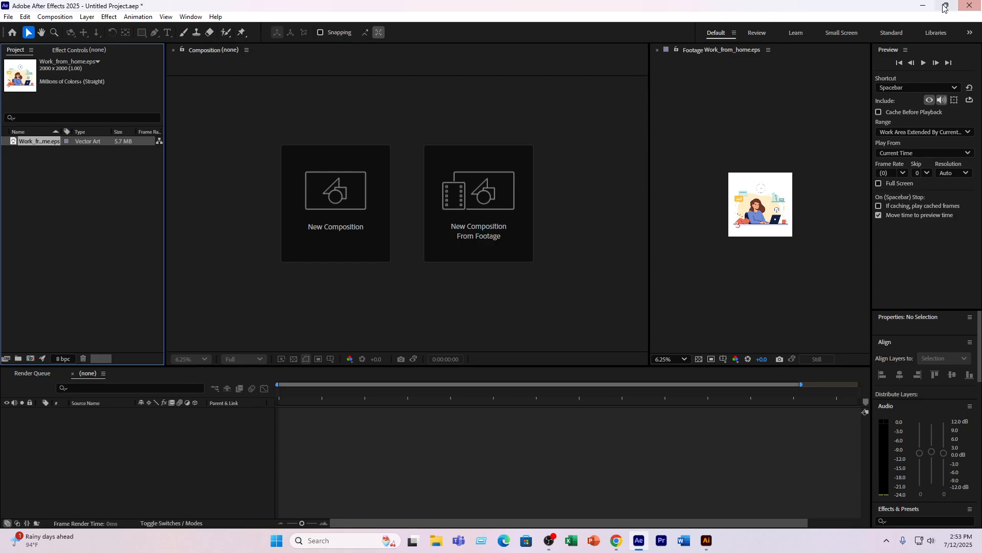
- Return to Illustrator and review the file formats offered by Export As, then cancel the export
{"action": "left_click", "coordinate": [923, 5]}
{"action": "left_click", "coordinate": [50, 7]}
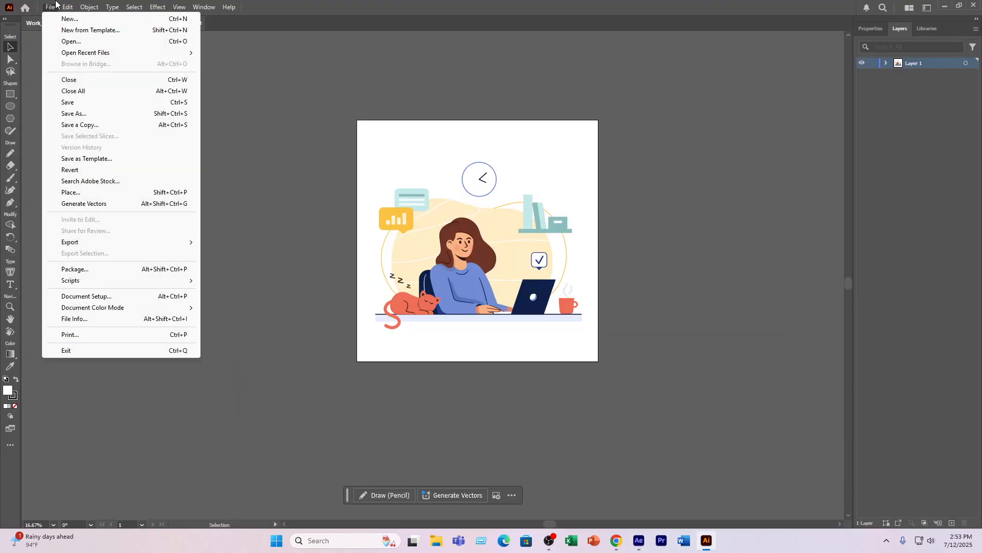
{"action": "mouse_move", "coordinate": [77, 242]}
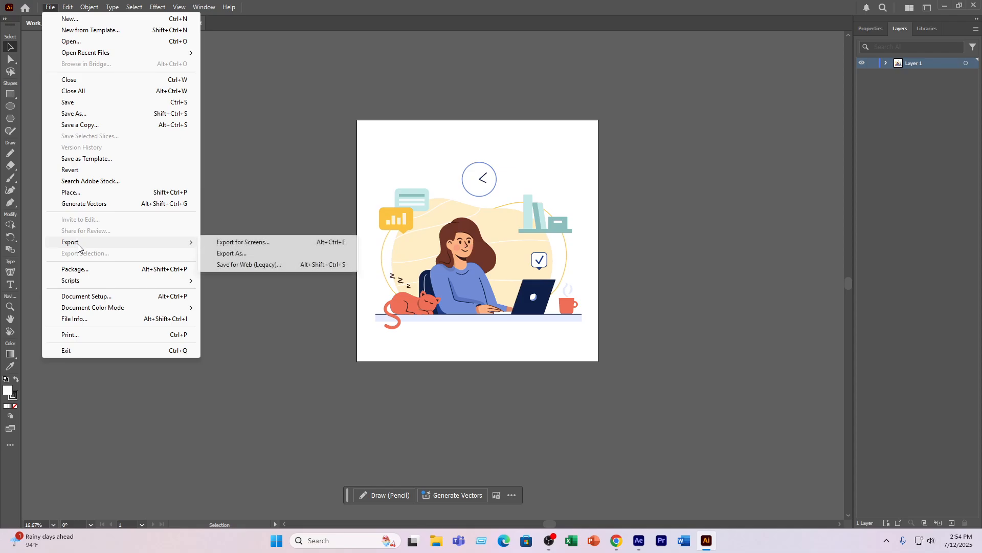
{"action": "left_click", "coordinate": [340, 250]}
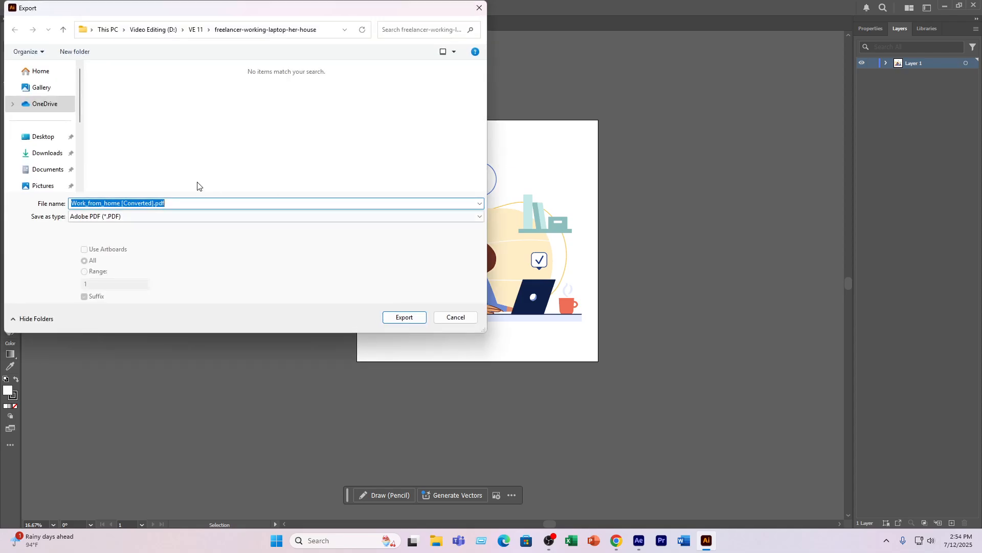
{"action": "left_click", "coordinate": [95, 216]}
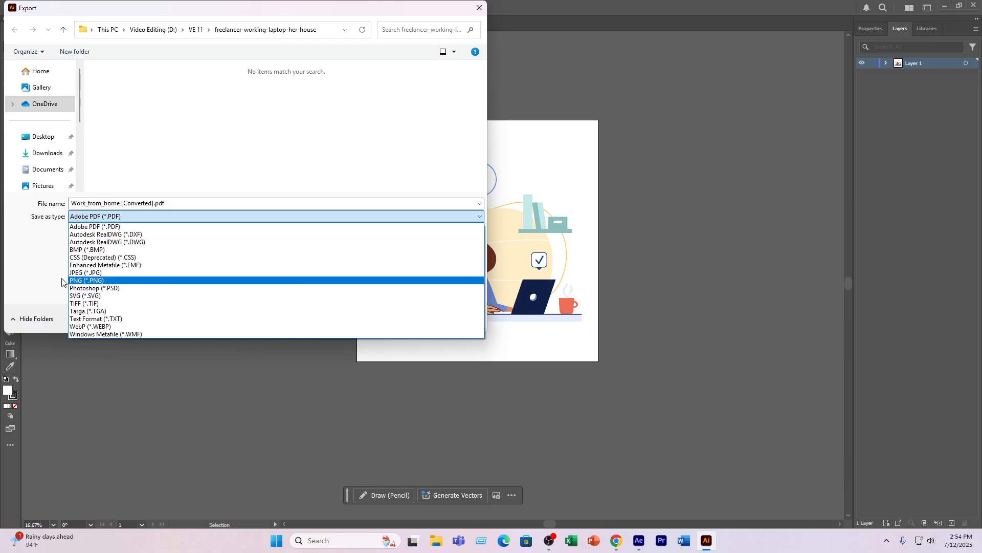
{"action": "left_click", "coordinate": [31, 266]}
{"action": "left_click", "coordinate": [480, 8]}
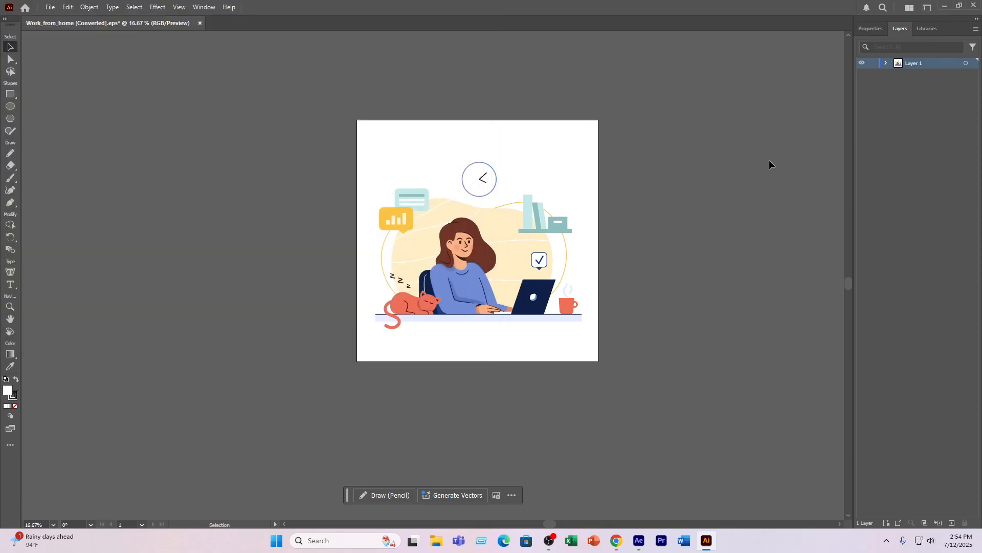
{"action": "left_click", "coordinate": [49, 7]}
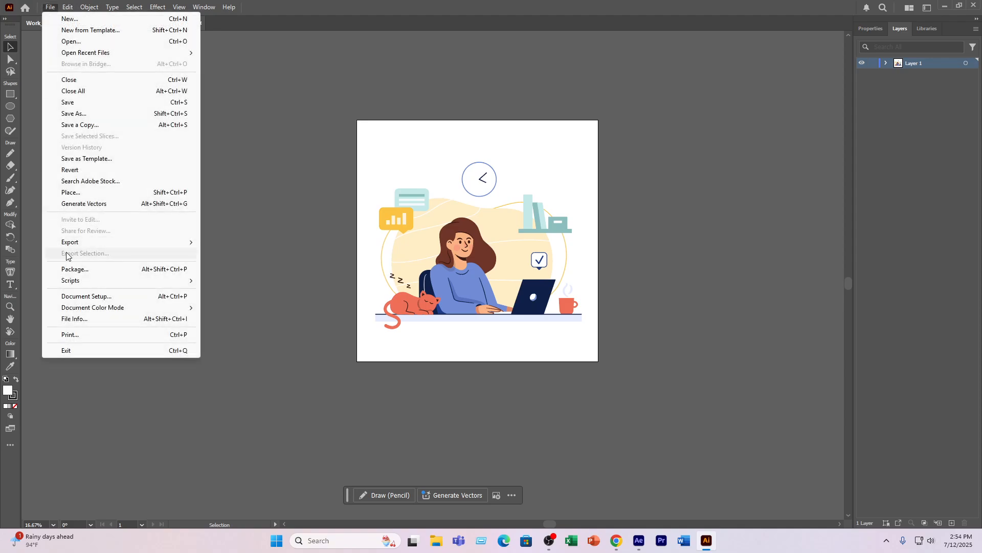
{"action": "mouse_move", "coordinate": [72, 243]}
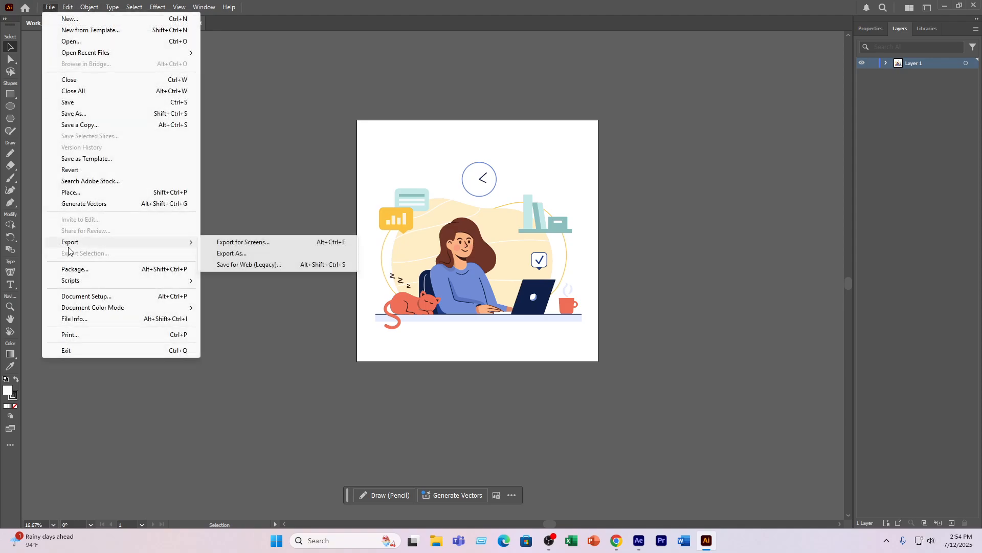
{"action": "left_click", "coordinate": [231, 254]}
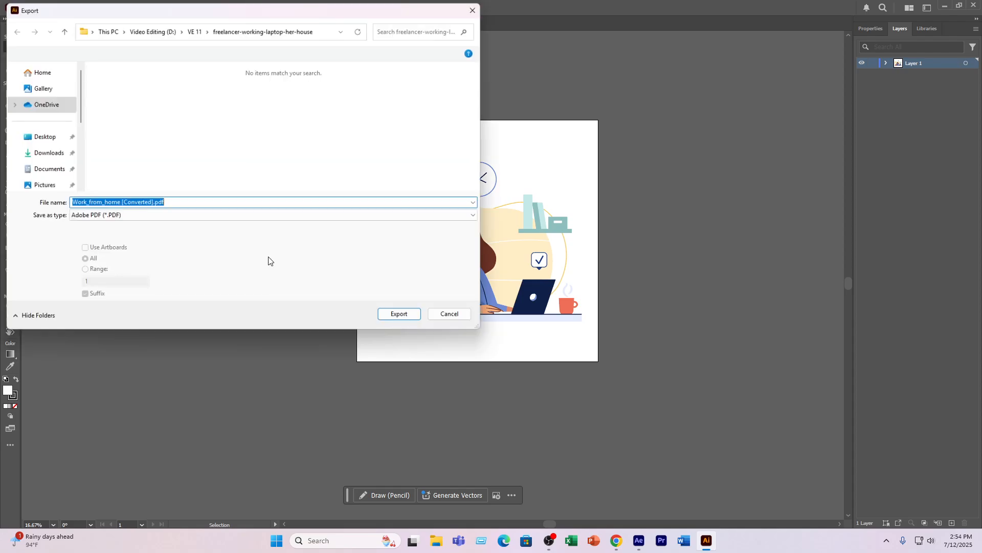
{"action": "left_click", "coordinate": [145, 215]}
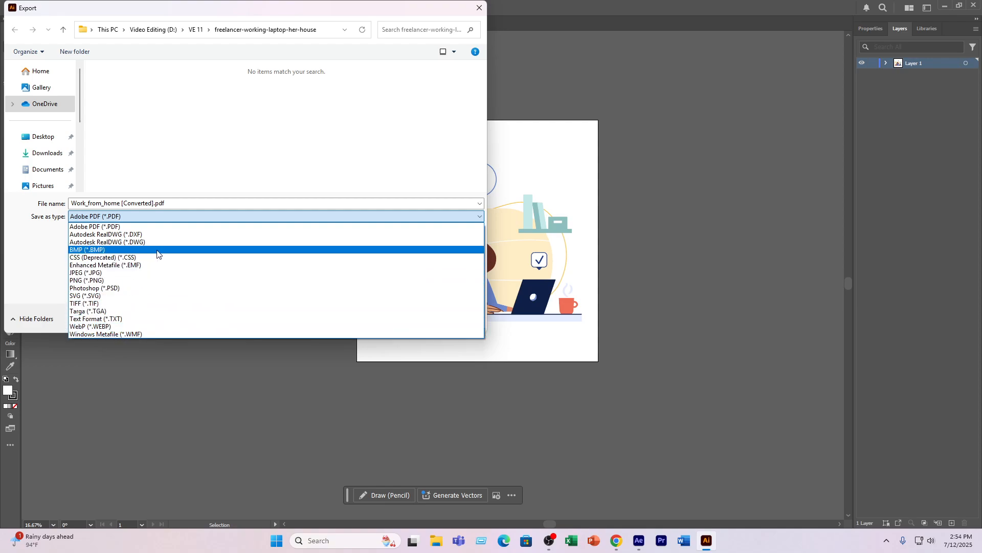
{"action": "left_click", "coordinate": [480, 9]}
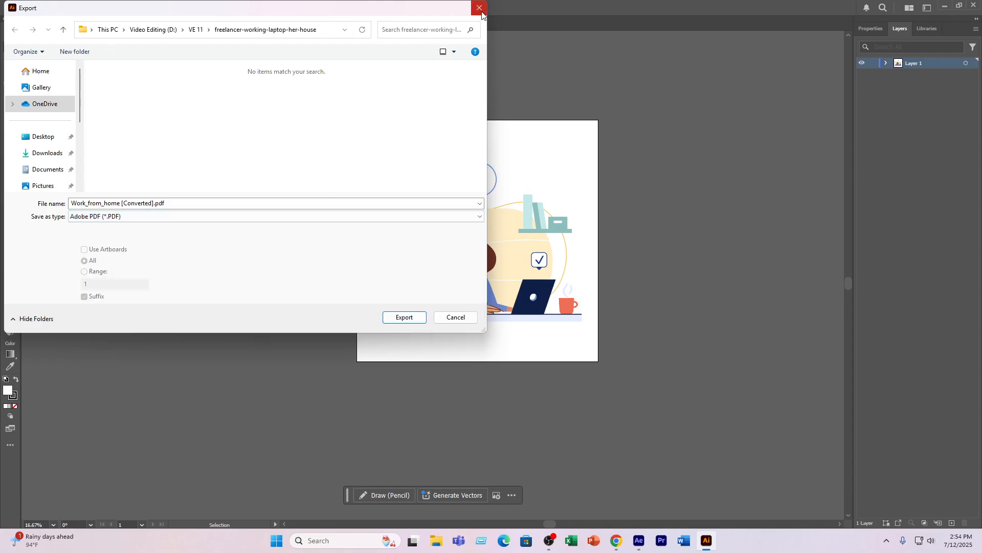
{"action": "left_click", "coordinate": [454, 318]}
- Save the illustration as Work_from_home [Converted].ai in the VE 11 folder on drive D, keeping the default Illustrator options
{"action": "left_click", "coordinate": [51, 10]}
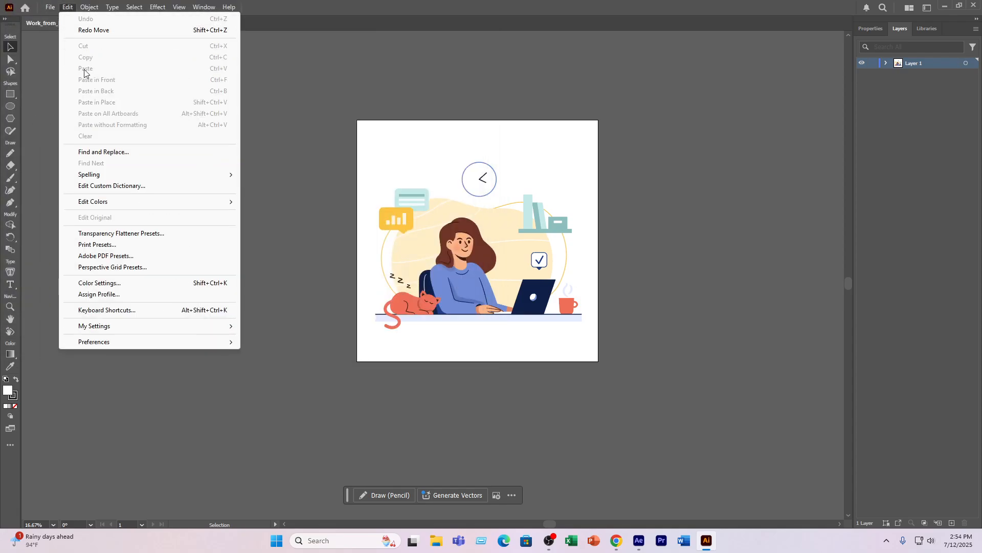
{"action": "left_click", "coordinate": [78, 113]}
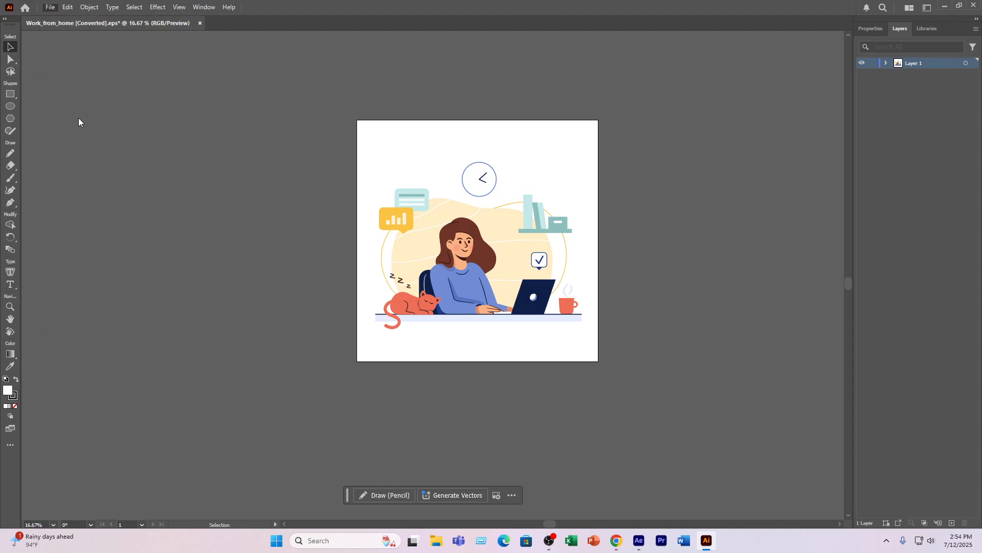
{"action": "scroll", "coordinate": [26, 170], "scroll_direction": "down", "scroll_amount": 3}
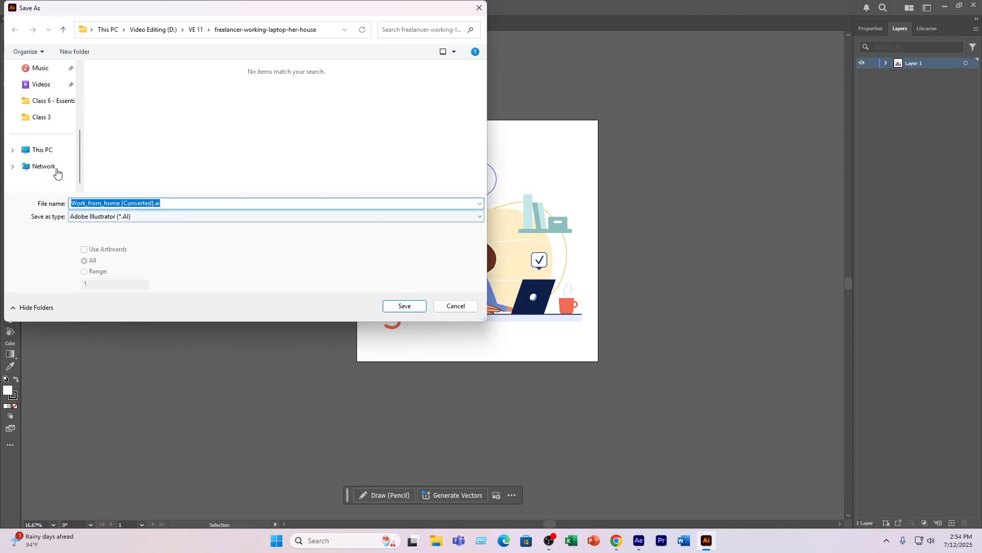
{"action": "left_click", "coordinate": [43, 150]}
{"action": "double_click", "coordinate": [287, 87]}
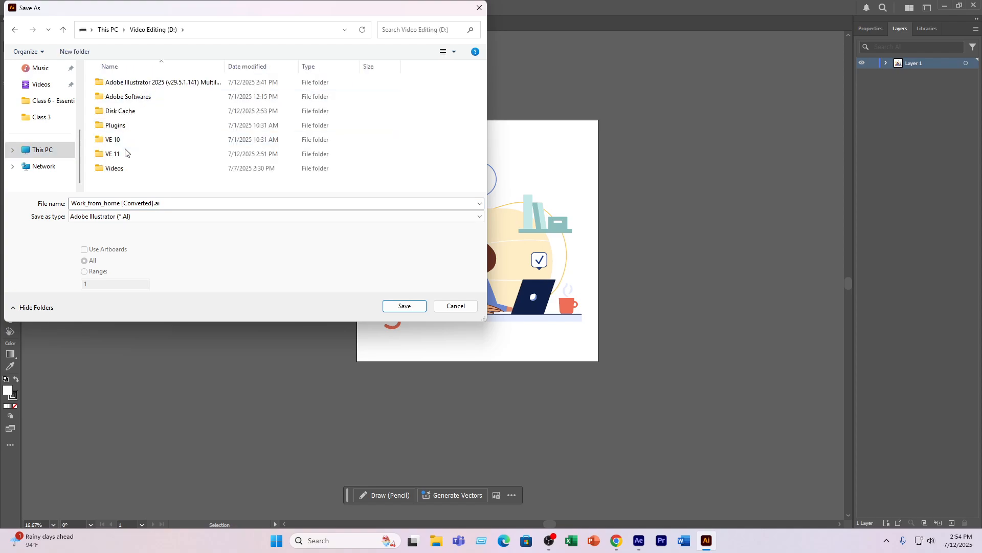
{"action": "double_click", "coordinate": [133, 85]}
{"action": "left_click", "coordinate": [63, 29]}
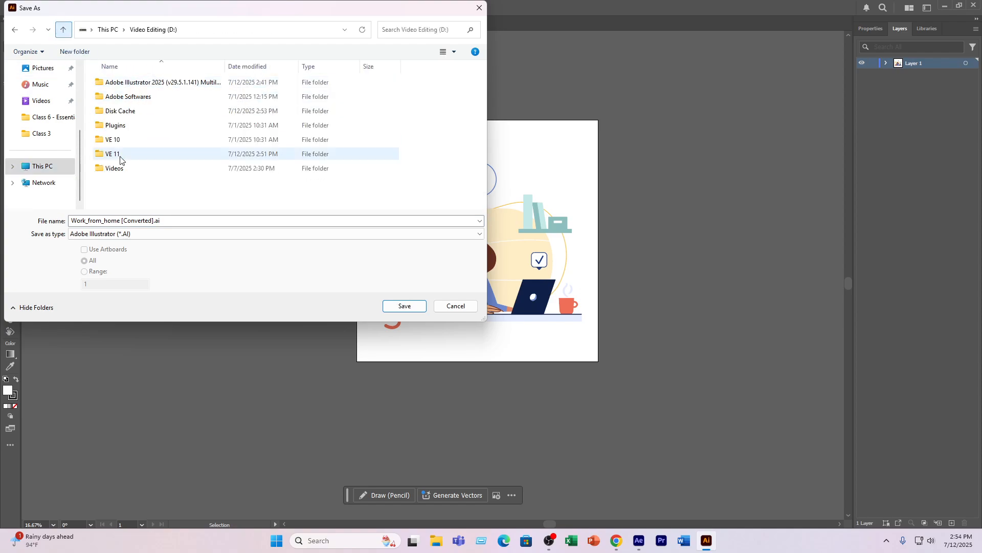
{"action": "double_click", "coordinate": [123, 155]}
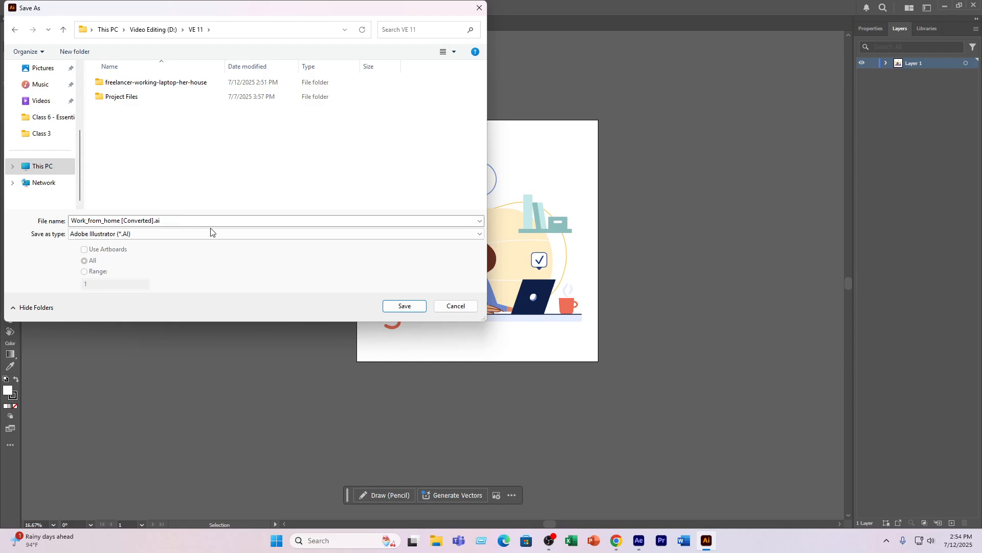
{"action": "left_click", "coordinate": [406, 307]}
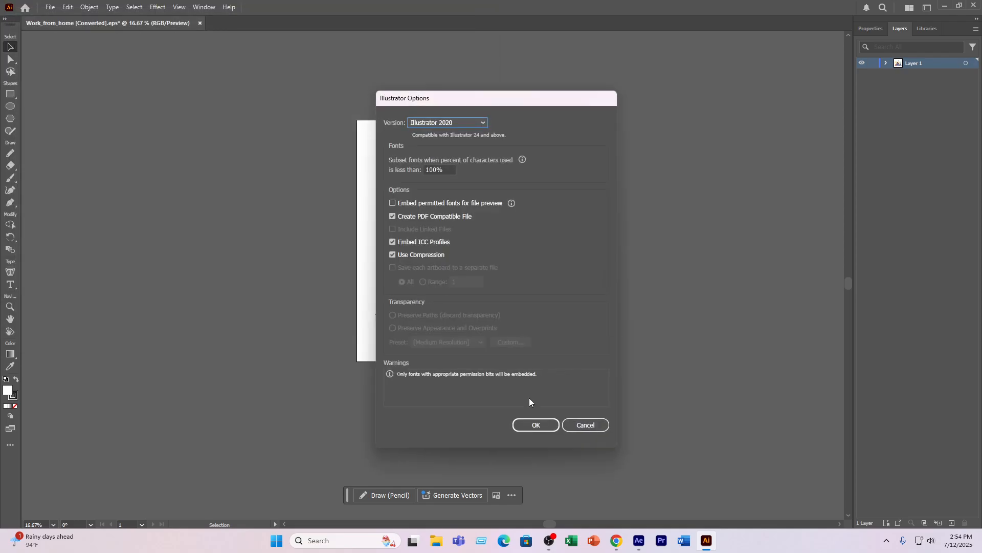
{"action": "left_click", "coordinate": [534, 425]}
- Switch to After Effects and import Work_from_home [Converted].ai from the VE 11 folder with the import kind Composition
{"action": "left_click", "coordinate": [638, 541]}
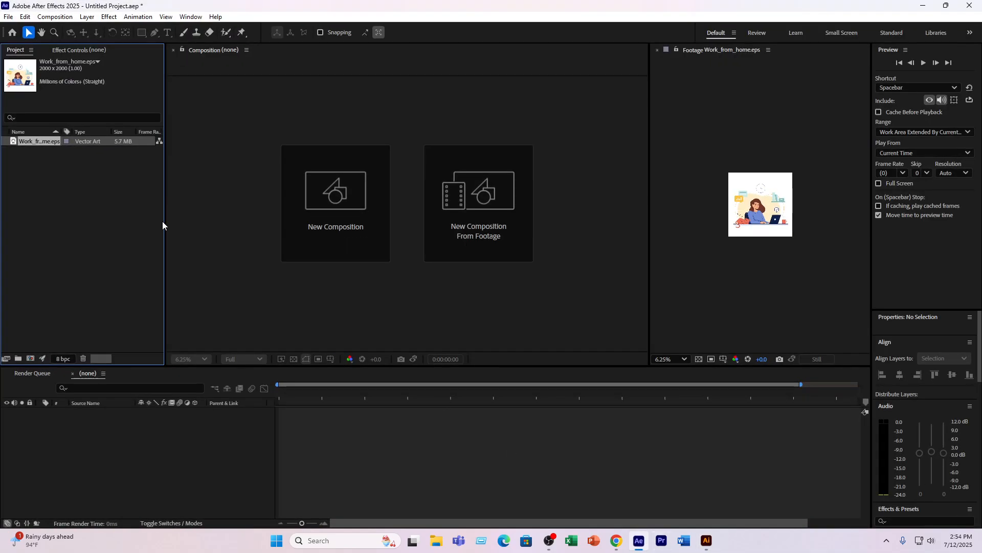
{"action": "double_click", "coordinate": [102, 177]}
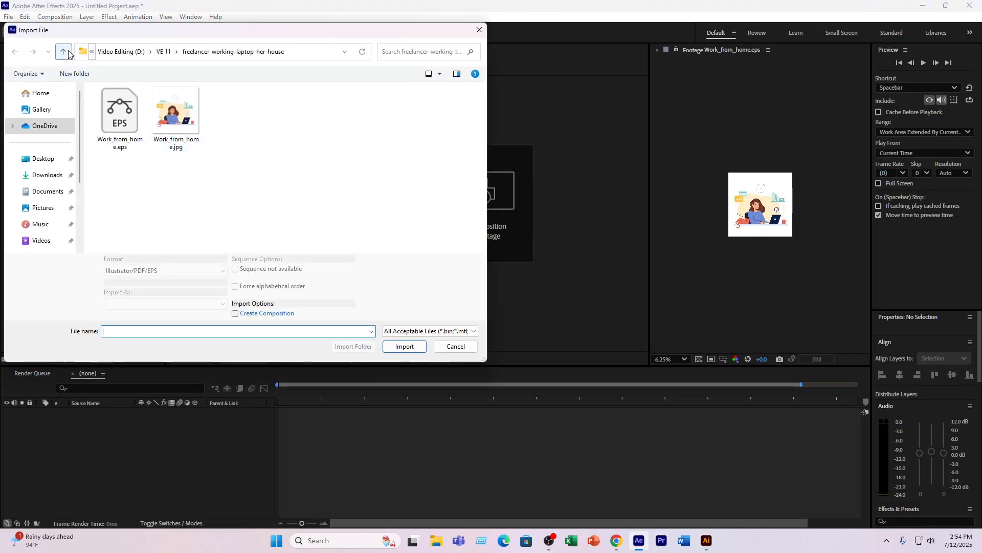
{"action": "left_click", "coordinate": [64, 51]}
{"action": "left_click", "coordinate": [117, 132]}
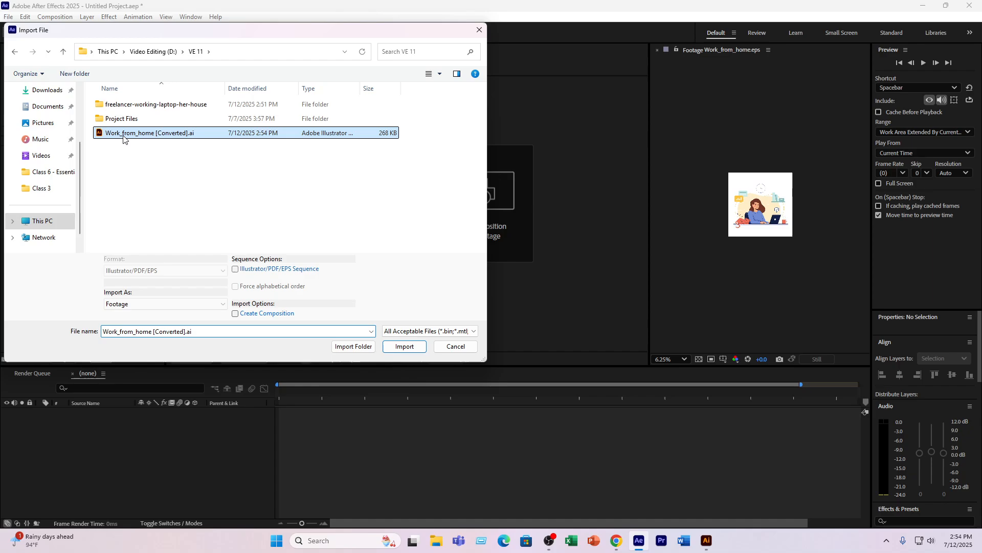
{"action": "left_click", "coordinate": [403, 347]}
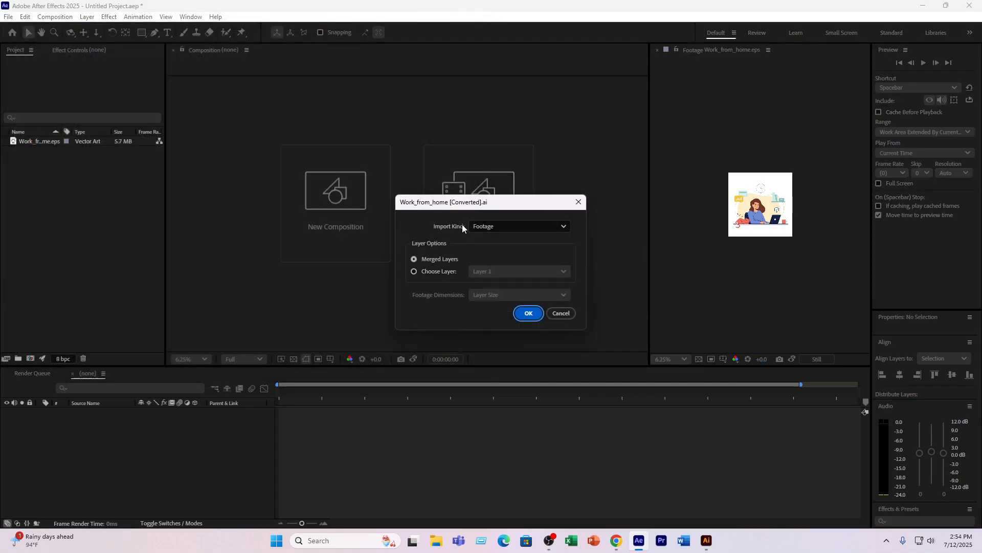
{"action": "left_click", "coordinate": [493, 230]}
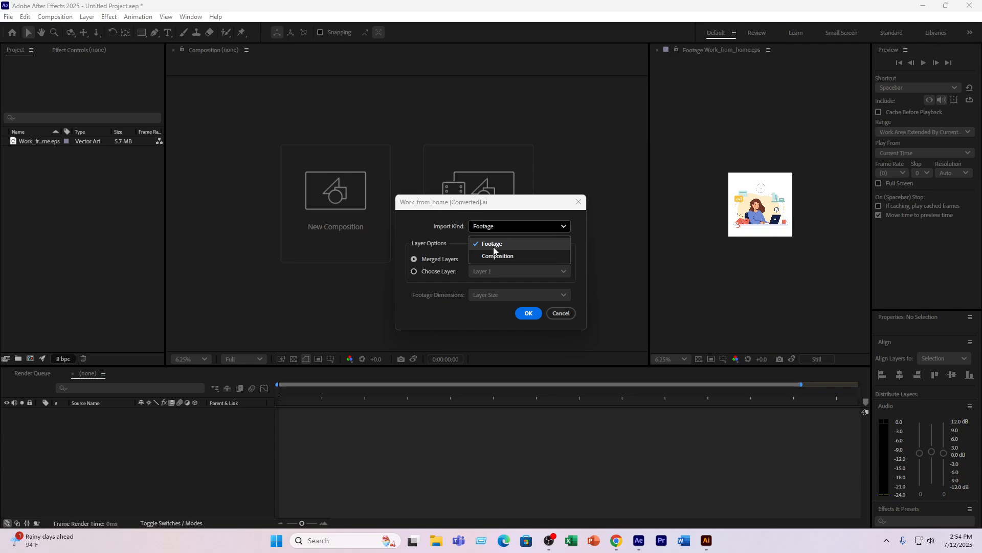
{"action": "left_click", "coordinate": [492, 257]}
{"action": "left_click", "coordinate": [530, 314]}
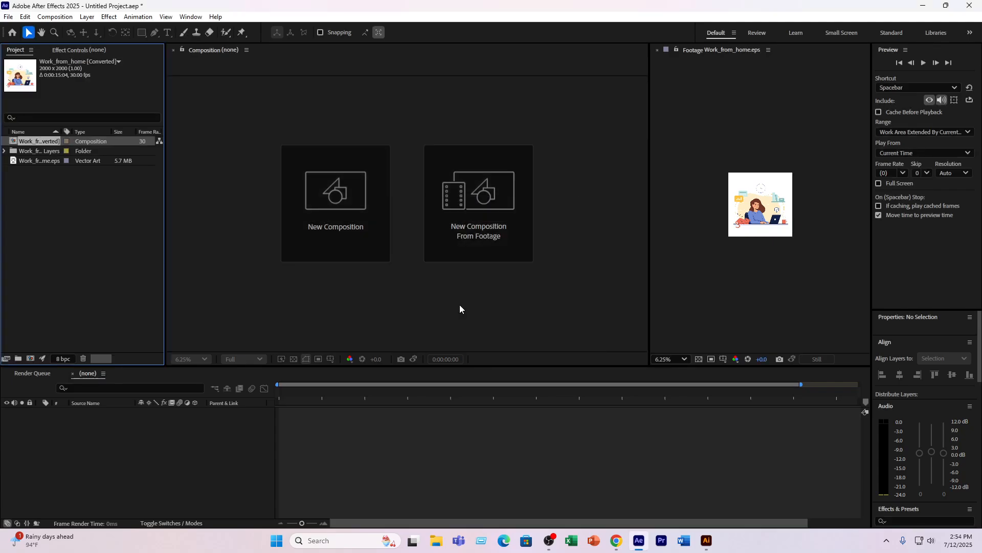
- Open the Work_from_home [Converted] composition, scrub a little way along its timeline and inspect Layer 1
{"action": "double_click", "coordinate": [29, 140]}
{"action": "left_click_drag", "start_coordinate": [295, 397], "coordinate": [302, 415]}
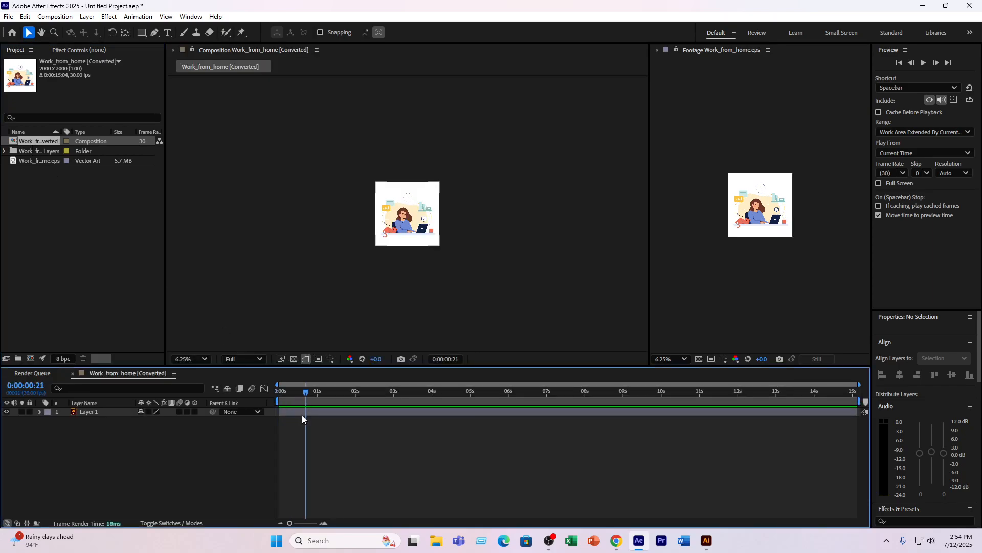
{"action": "left_click", "coordinate": [90, 411]}
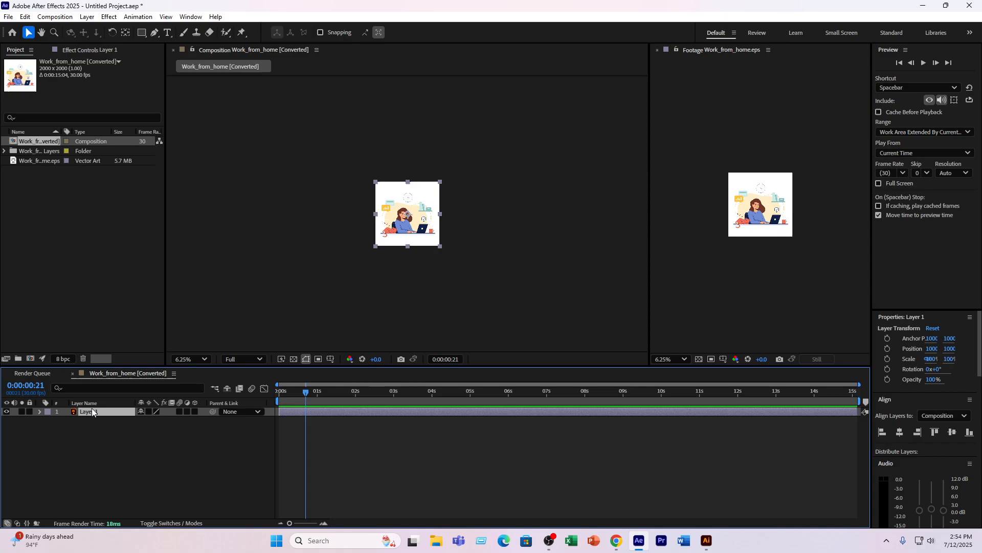
{"action": "key", "text": "Return"}
- Switch back to Illustrator, deselect Layer 1 and add eleven empty layers, up to Layer 12
{"action": "left_click", "coordinate": [707, 540]}
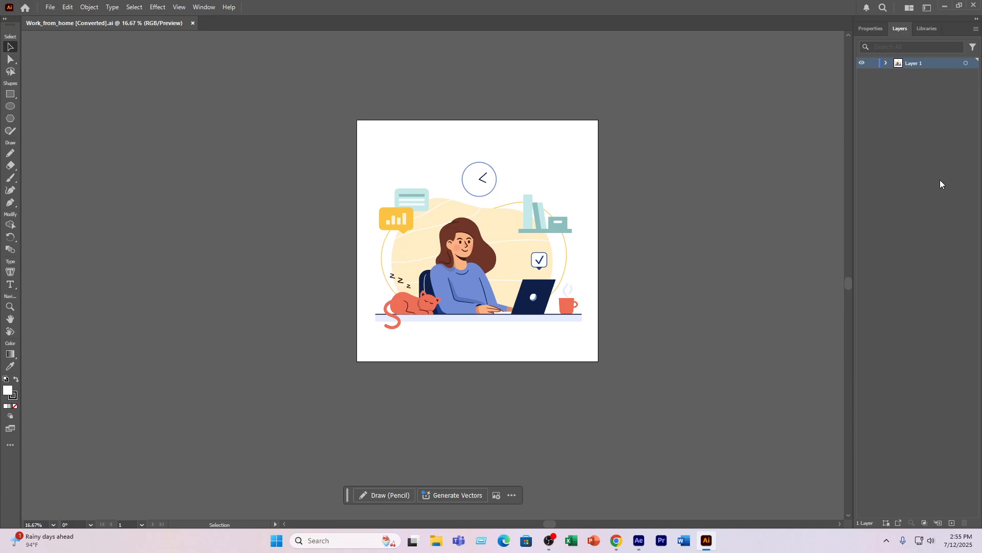
{"action": "left_click", "coordinate": [916, 122]}
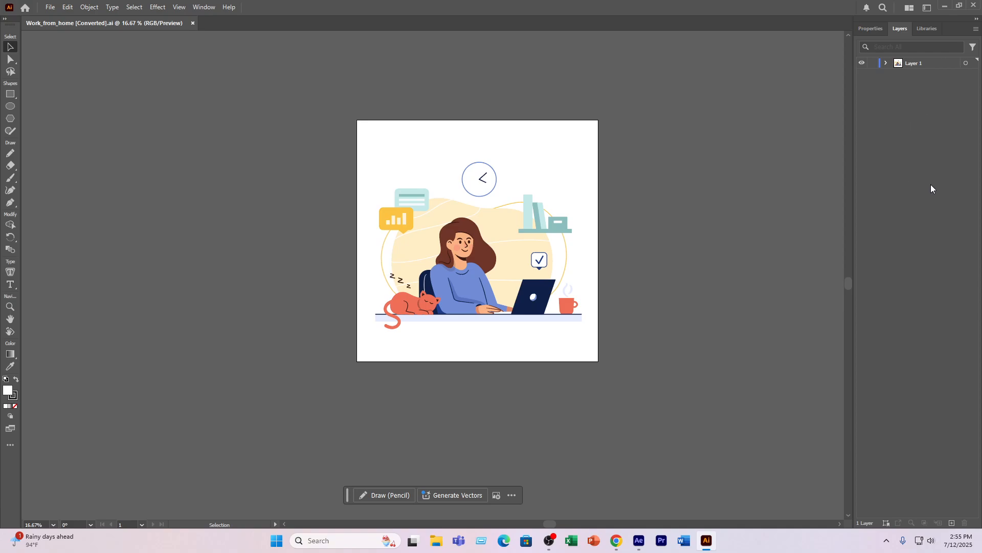
{"action": "left_click", "coordinate": [952, 522]}
{"action": "double_click", "coordinate": [952, 522]}
- Add eight more empty layers above Layer 12, up to Layer 20
{"action": "double_click", "coordinate": [952, 522]}
{"action": "triple_click", "coordinate": [951, 522]}
{"action": "triple_click", "coordinate": [952, 523]}
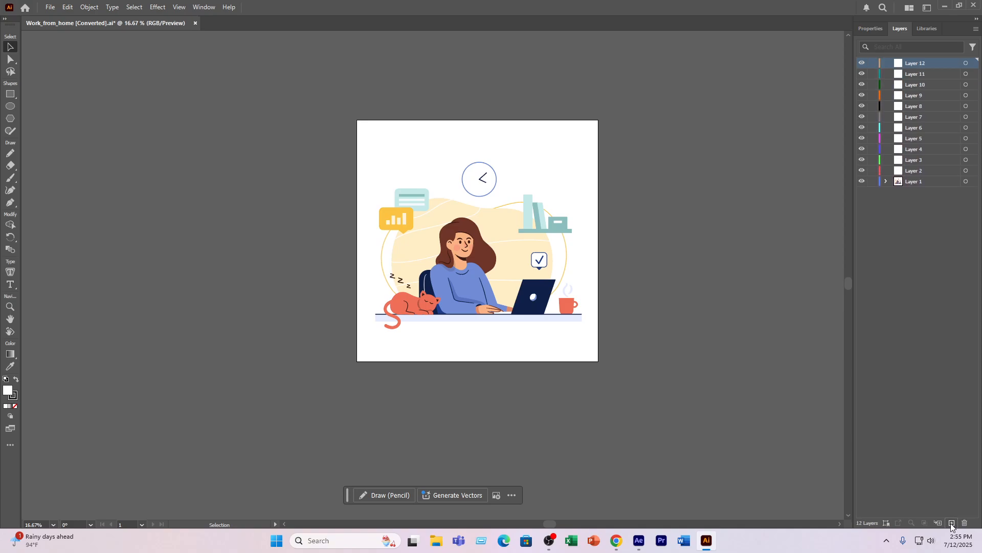
{"action": "double_click", "coordinate": [952, 522]}
{"action": "double_click", "coordinate": [952, 522]}
{"action": "triple_click", "coordinate": [951, 522]}
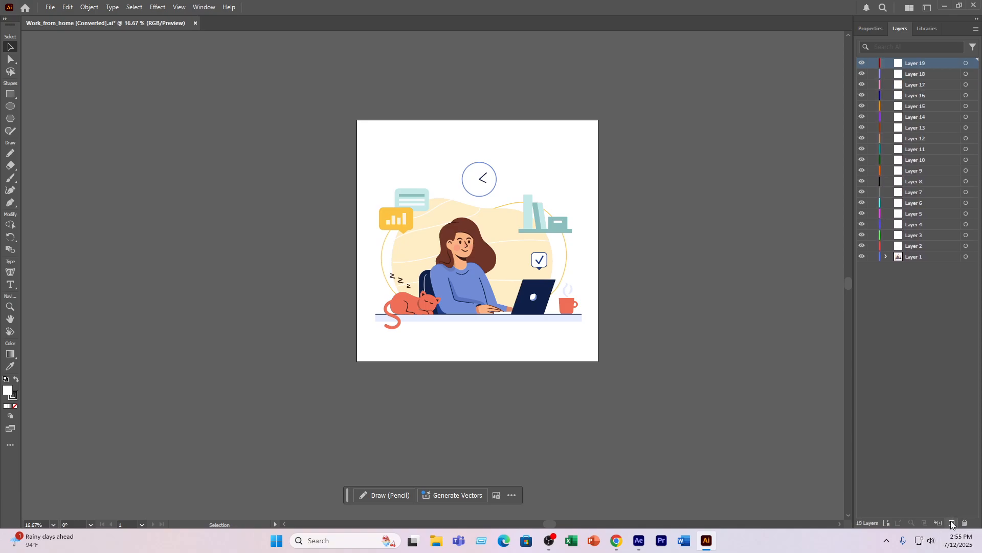
{"action": "left_click", "coordinate": [951, 522]}
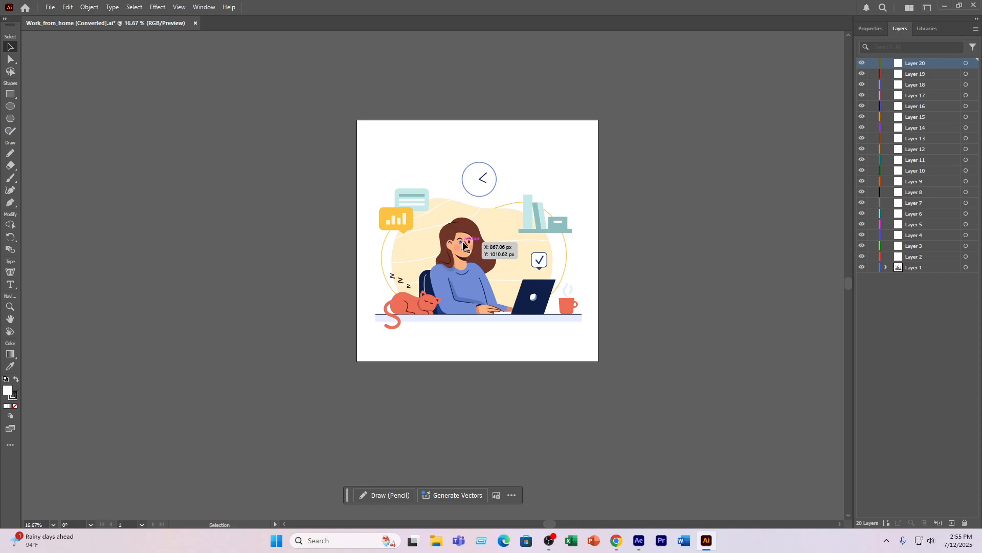
- Ungroup the whole illustration once, with the contents of Layer 1 expanded, and clear the selection
{"action": "left_click", "coordinate": [464, 272]}
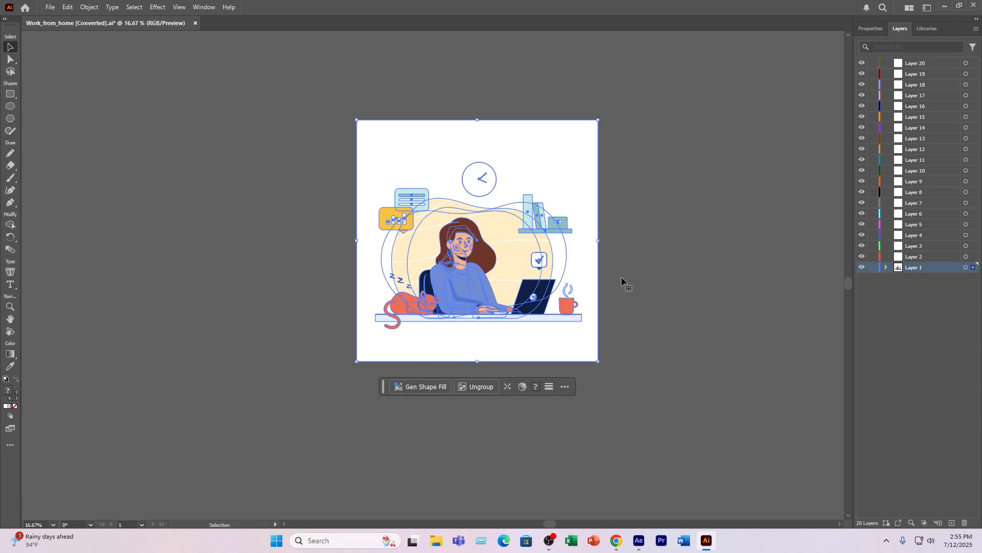
{"action": "left_click", "coordinate": [885, 267]}
{"action": "right_click", "coordinate": [488, 214]}
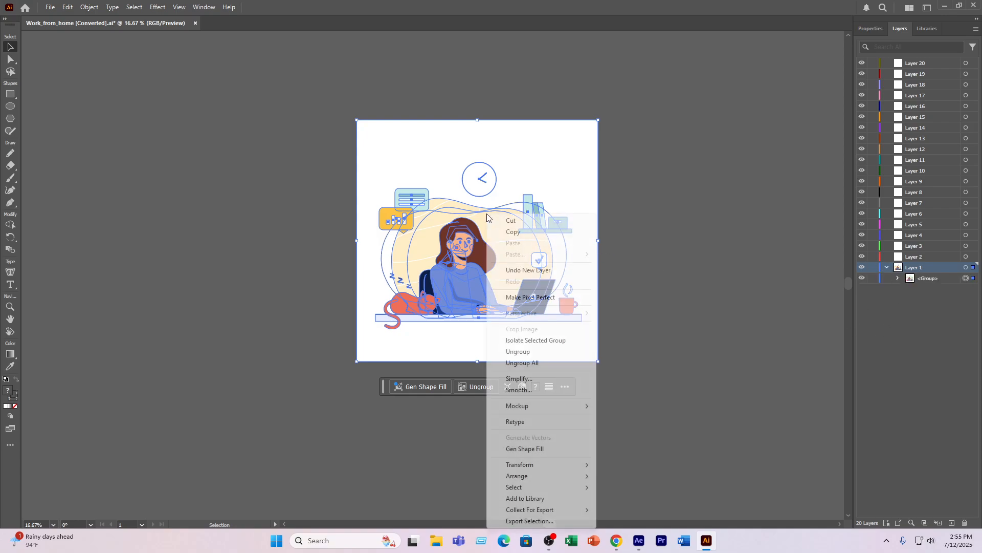
{"action": "left_click", "coordinate": [524, 352]}
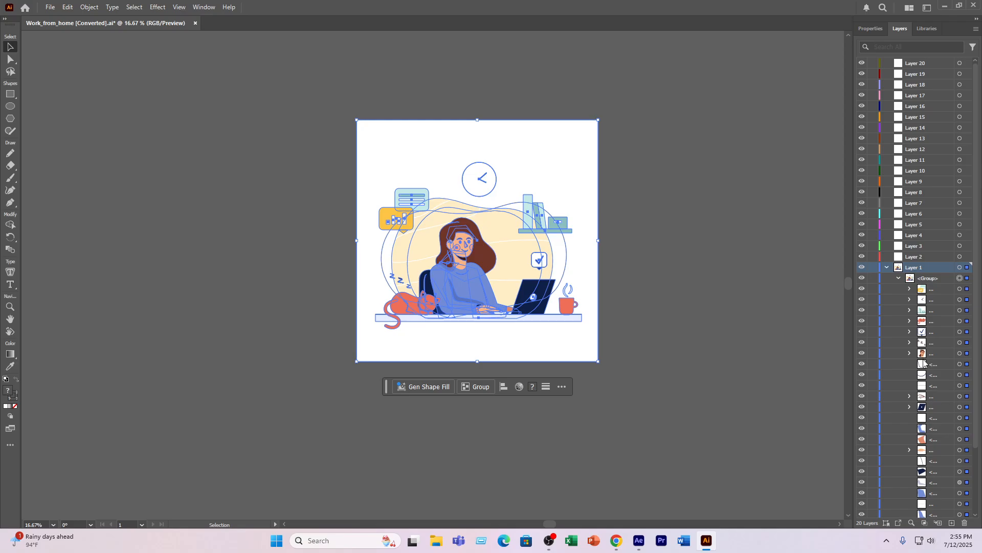
{"action": "left_click", "coordinate": [629, 271]}
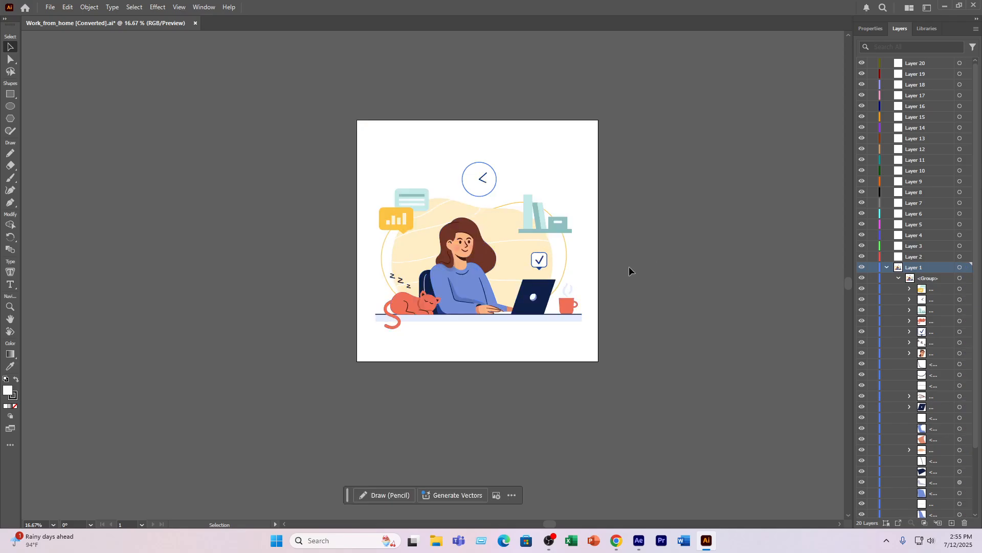
{"action": "left_click", "coordinate": [452, 278]}
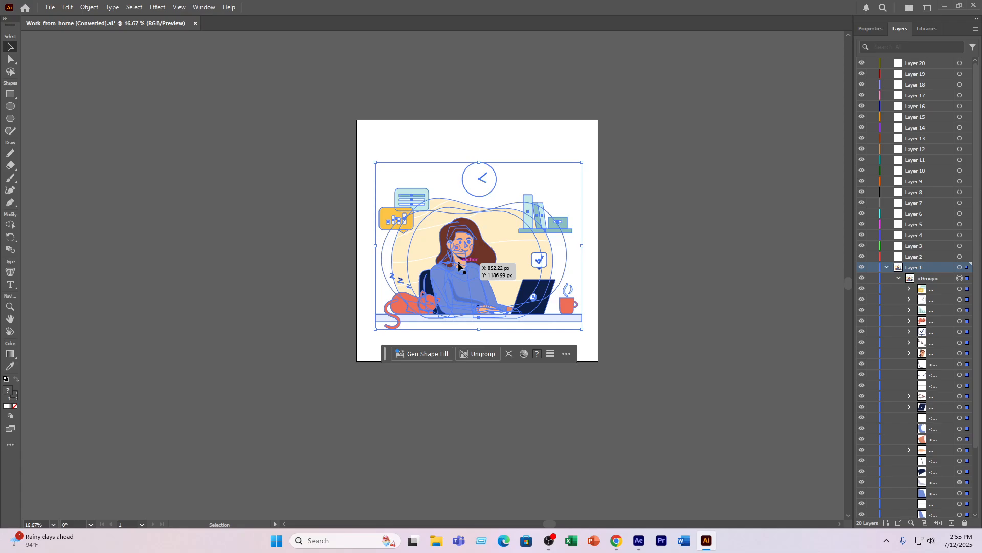
{"action": "left_click_drag", "start_coordinate": [457, 257], "coordinate": [419, 316]}
{"action": "key", "text": "a"}
{"action": "key", "text": "ctrl+z"}
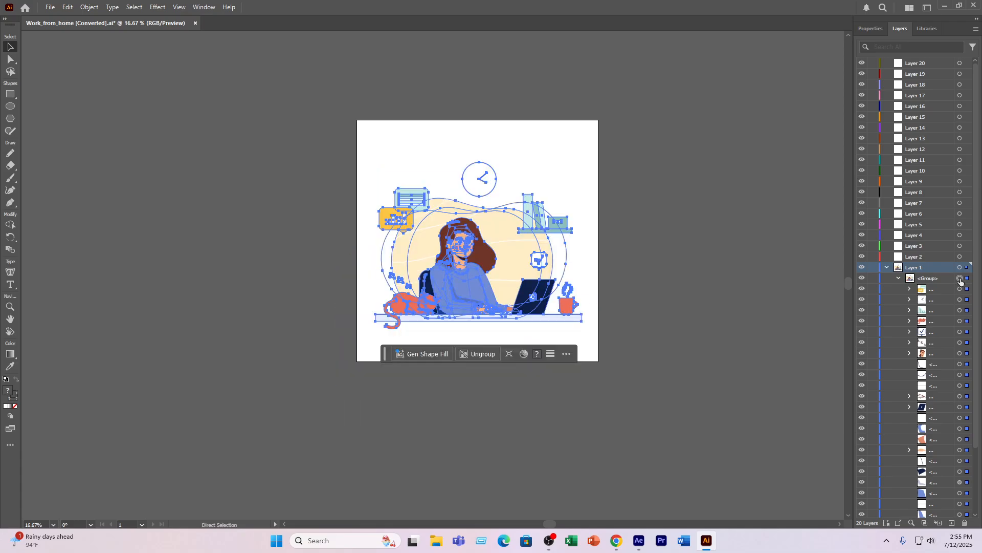
{"action": "key", "text": "v"}
{"action": "left_click", "coordinate": [672, 248]}
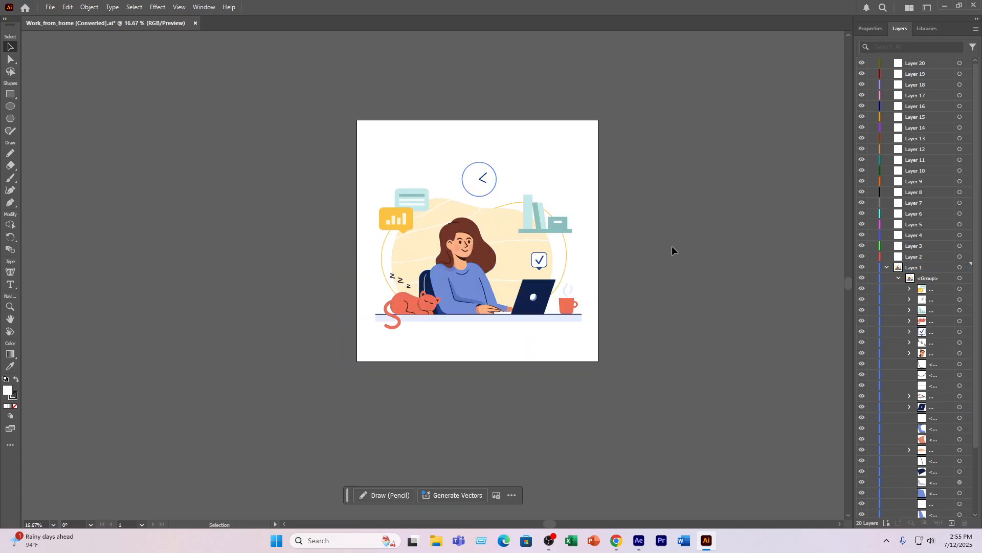
- Check the speech bubbles group and the clock group by selecting each on its own within Layer 1
{"action": "left_click", "coordinate": [404, 203]}
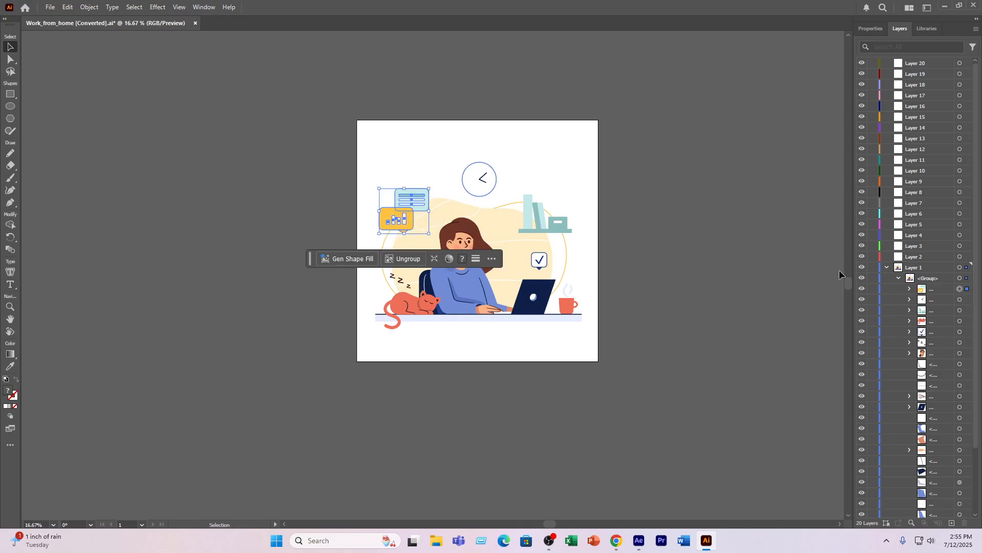
{"action": "left_click", "coordinate": [964, 300]}
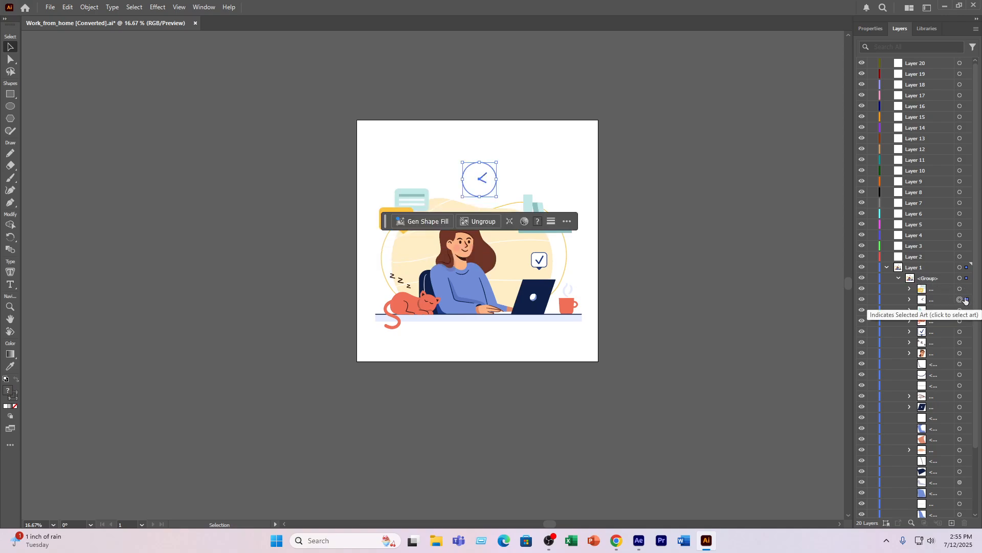
{"action": "left_click", "coordinate": [770, 336]}
{"action": "scroll", "coordinate": [949, 417], "scroll_direction": "down", "scroll_amount": 2}
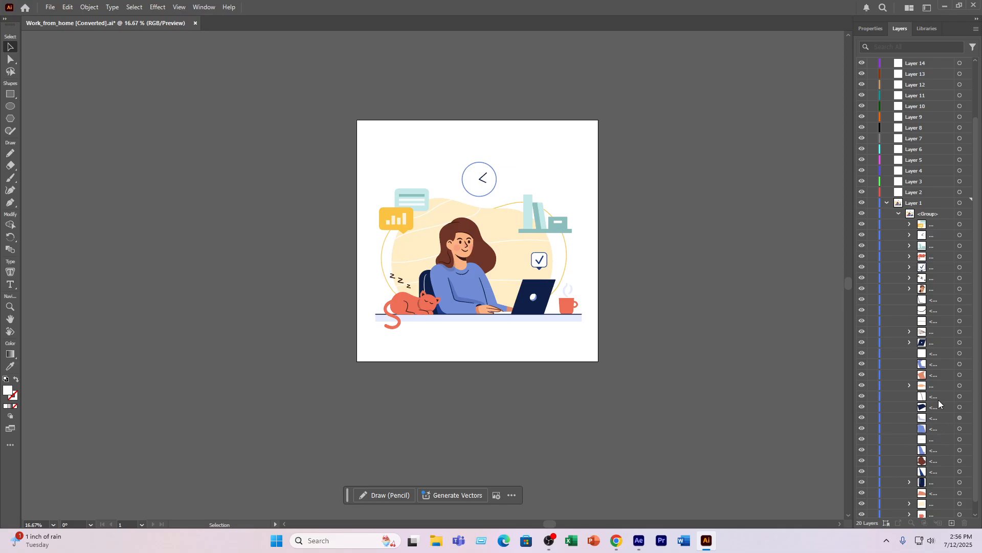
- Identify the woman's face and hair sublayers by temporarily hiding each one and restoring its visibility
{"action": "left_click", "coordinate": [968, 289]}
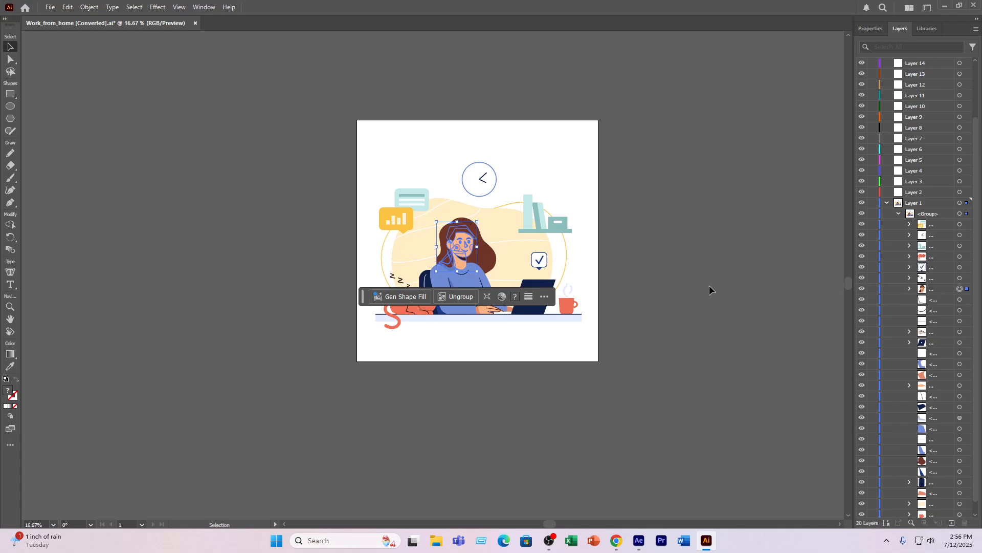
{"action": "left_click", "coordinate": [862, 288]}
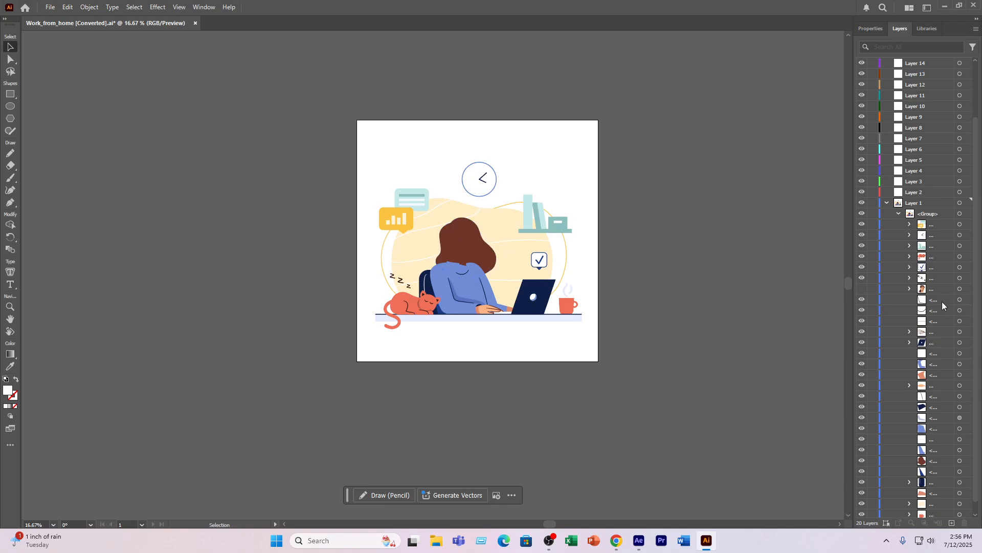
{"action": "left_click", "coordinate": [862, 460]}
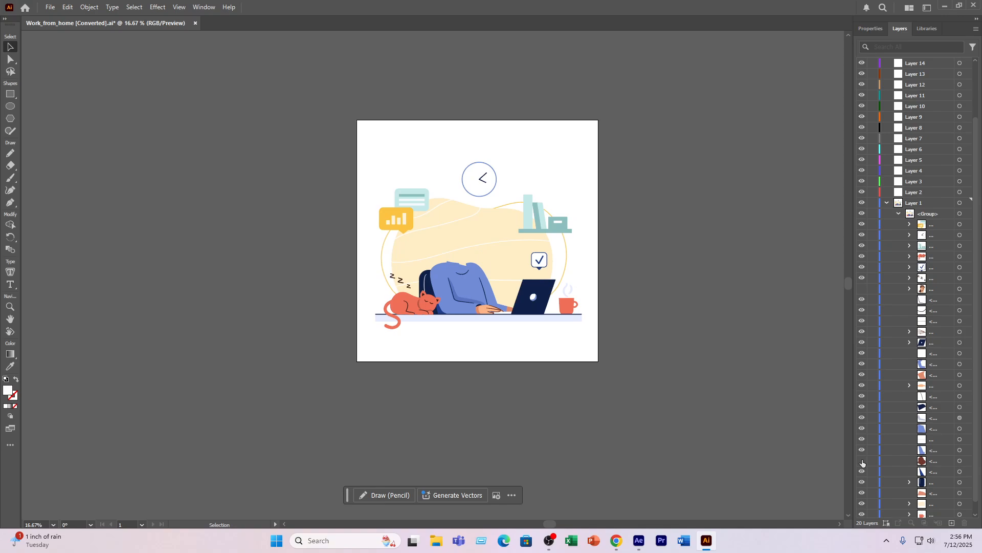
{"action": "left_click", "coordinate": [862, 461]}
{"action": "left_click", "coordinate": [863, 289]}
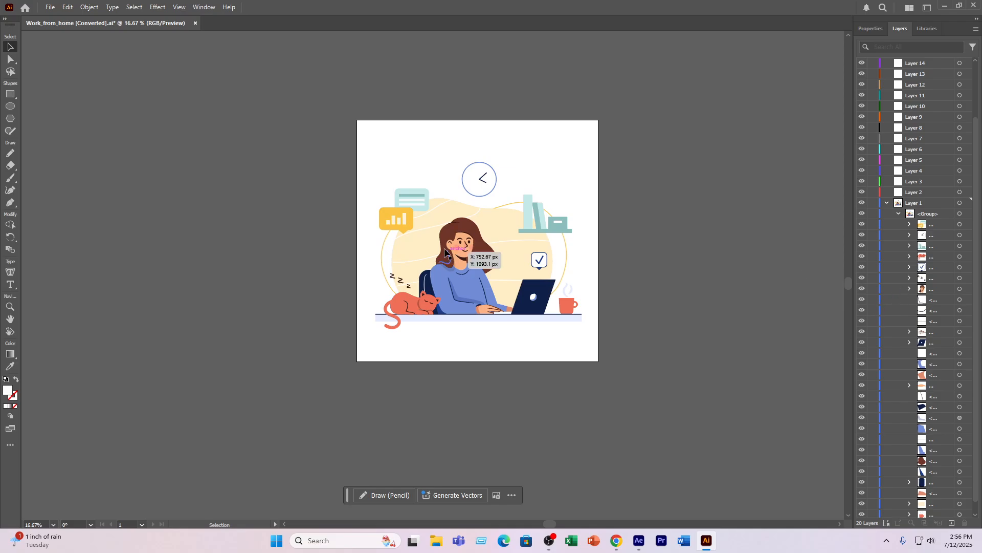
- Select the woman's face, neck, hand, sweater, hair and chair pieces together, and test the selection with a move off the artboard that is undone
{"action": "left_click", "coordinate": [967, 291]}
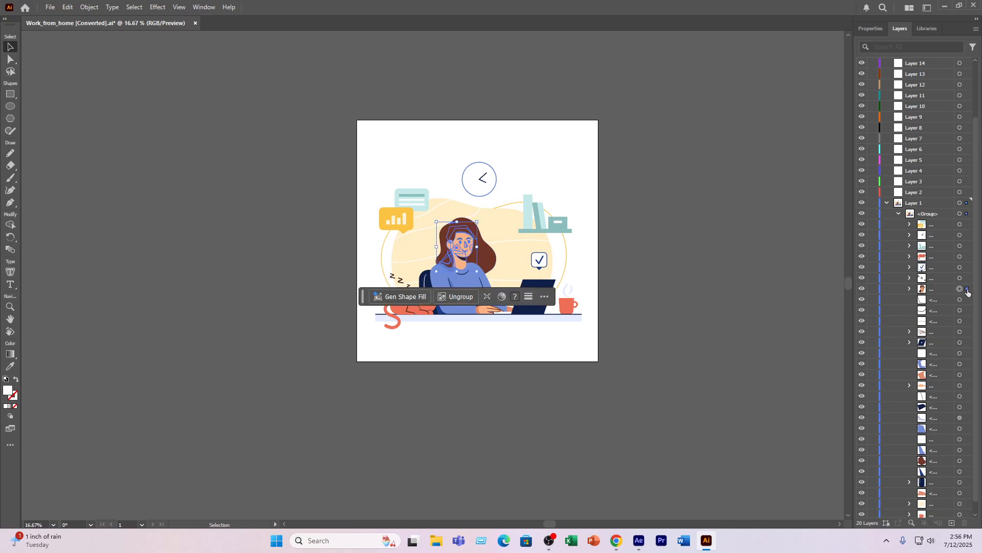
{"action": "left_click", "coordinate": [960, 364]}
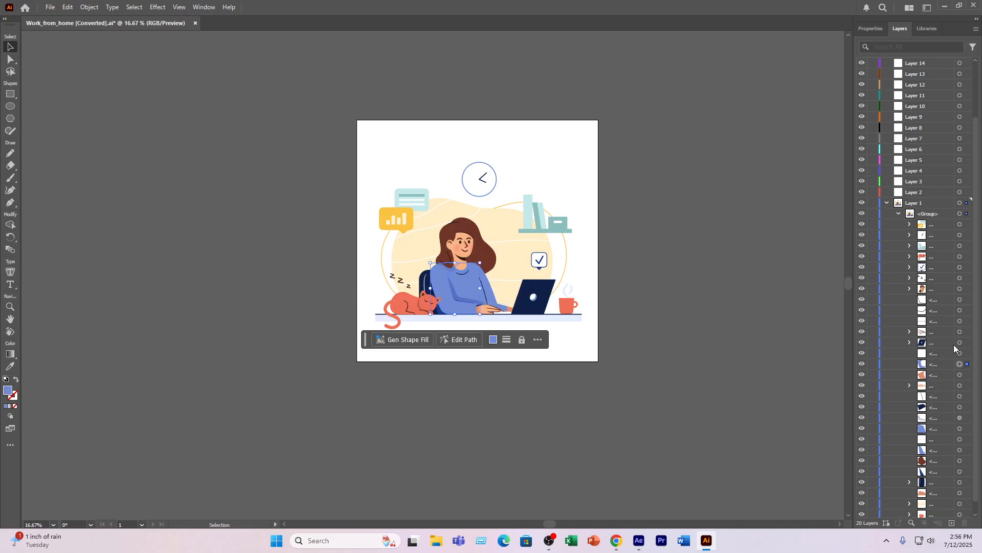
{"action": "left_click", "coordinate": [960, 289], "text": "shift"}
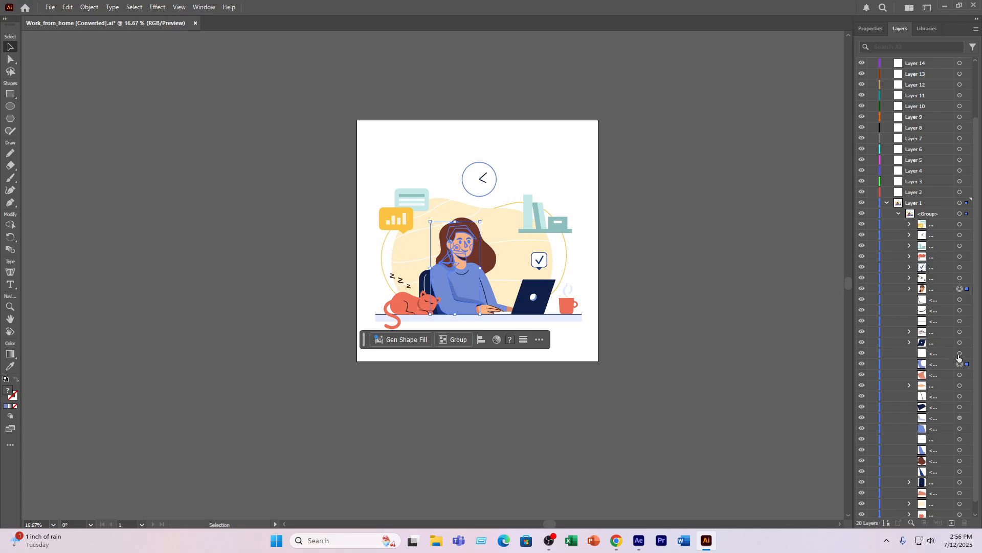
{"action": "left_click", "coordinate": [968, 375], "text": "shift"}
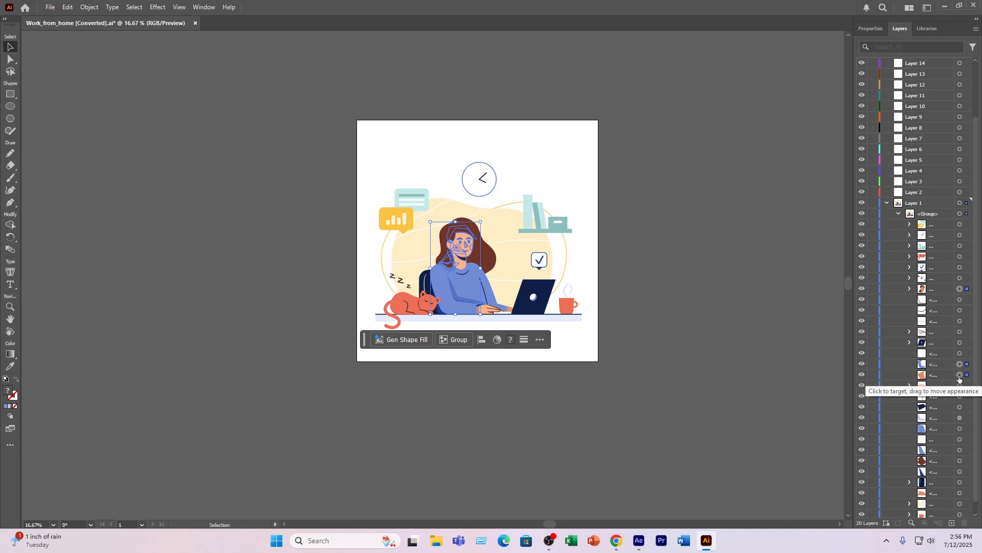
{"action": "left_click", "coordinate": [966, 385], "text": "shift"}
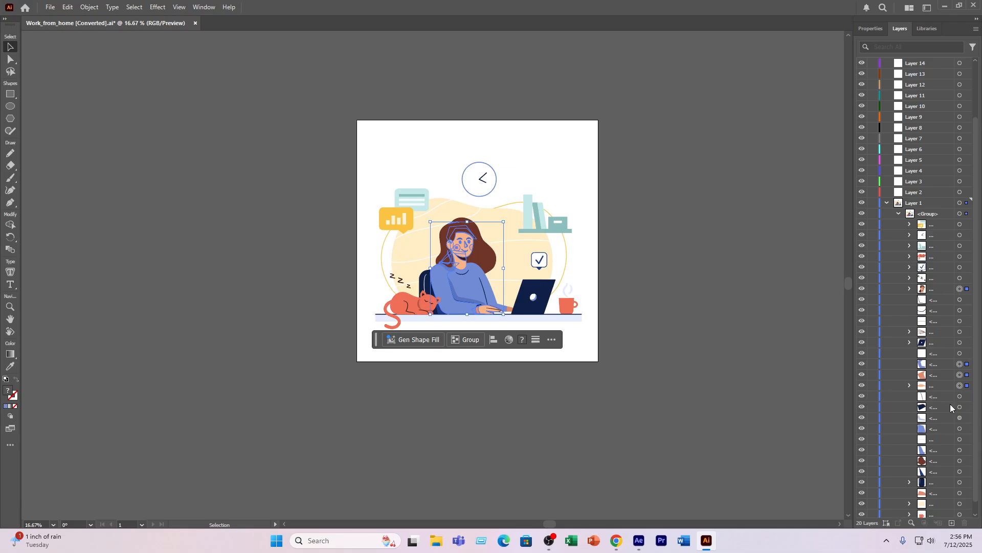
{"action": "left_click", "coordinate": [961, 429], "text": "shift"}
{"action": "left_click", "coordinate": [964, 450], "text": "shift"}
{"action": "left_click", "coordinate": [964, 460], "text": "shift"}
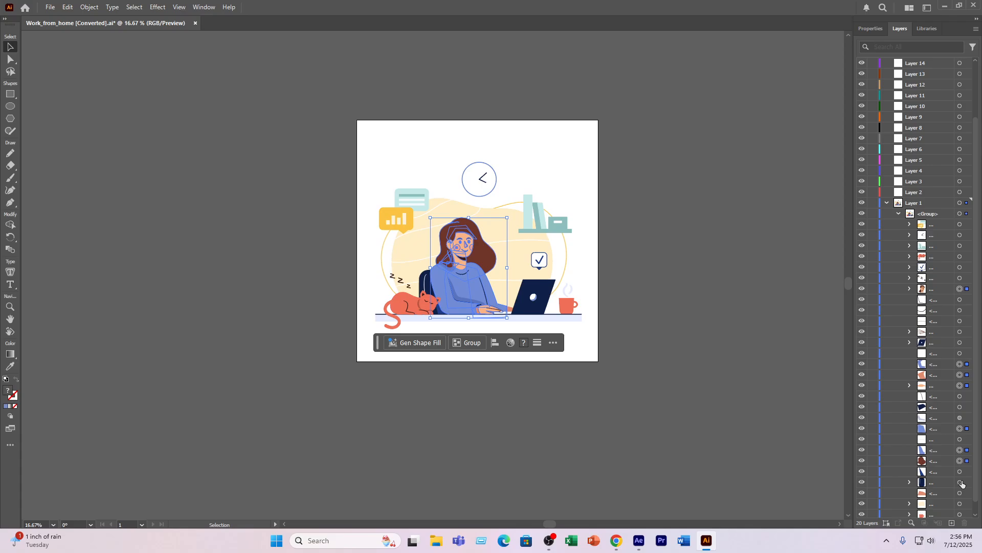
{"action": "left_click", "coordinate": [967, 472], "text": "shift"}
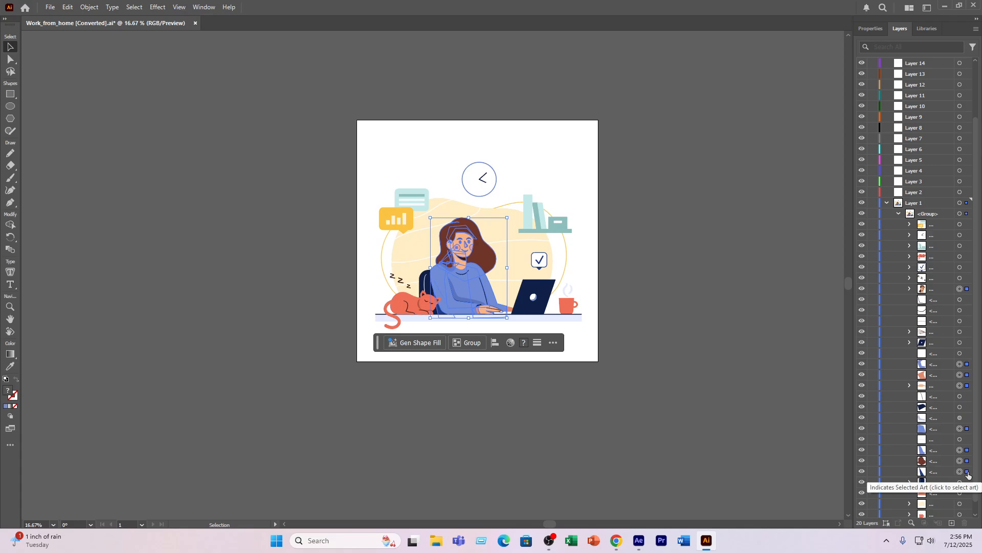
{"action": "left_click", "coordinate": [967, 482], "text": "shift"}
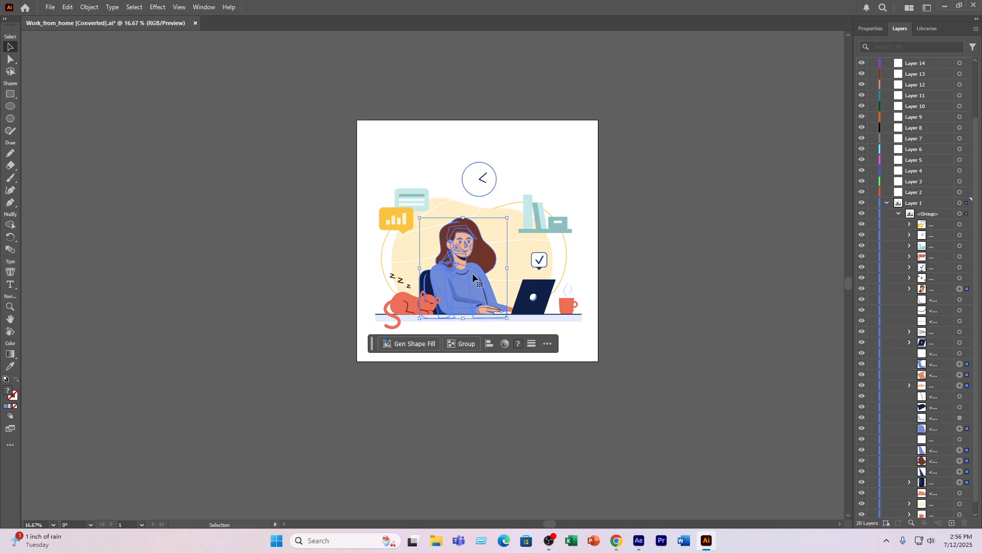
{"action": "left_click_drag", "start_coordinate": [472, 273], "coordinate": [305, 290]}
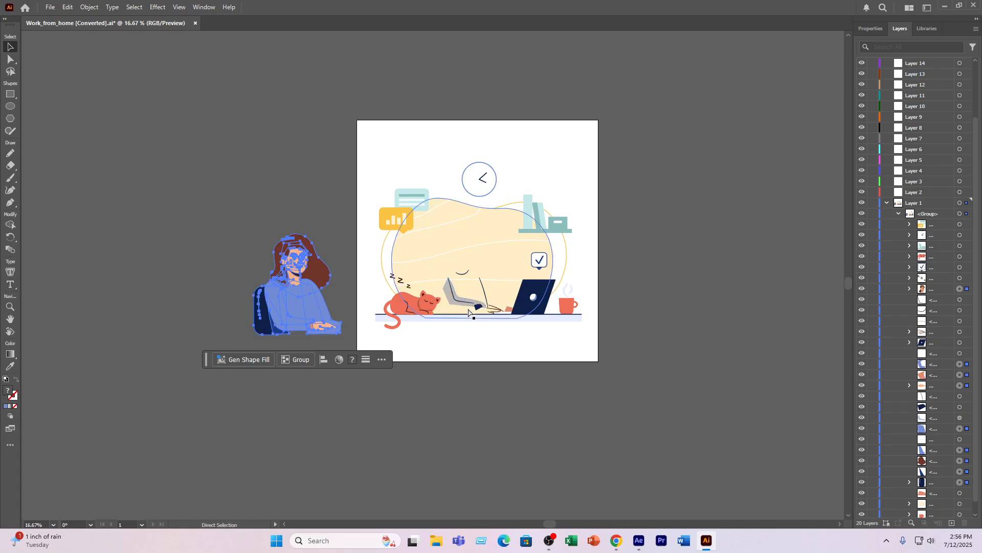
{"action": "key", "text": "ctrl+z"}
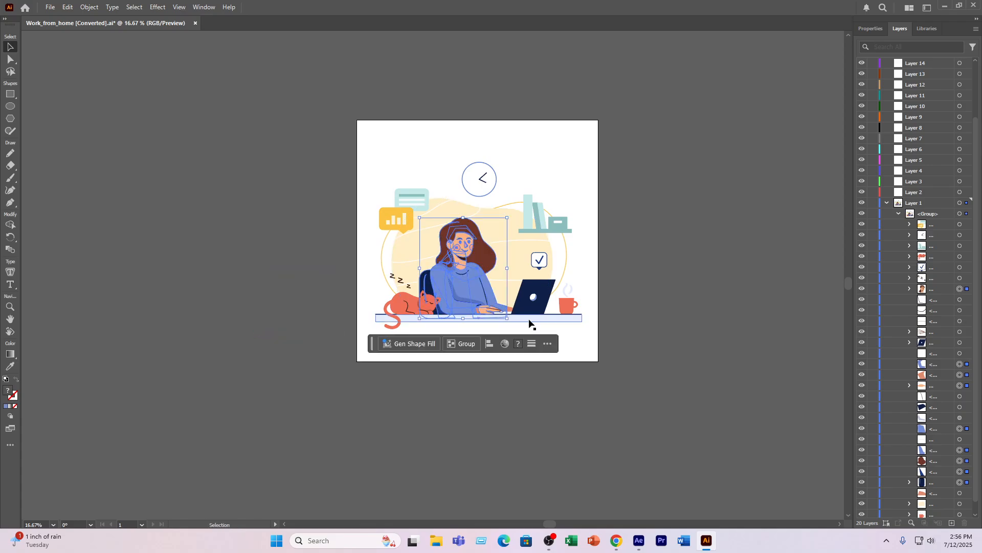
- Add the woman's arm line, dark cuff and sleeve shadow to the selection, and test it with a move off the artboard that is undone
{"action": "left_click", "coordinate": [966, 397]}
{"action": "left_click", "coordinate": [967, 408]}
{"action": "left_click", "coordinate": [967, 418]}
{"action": "left_click_drag", "start_coordinate": [471, 283], "coordinate": [260, 292]}
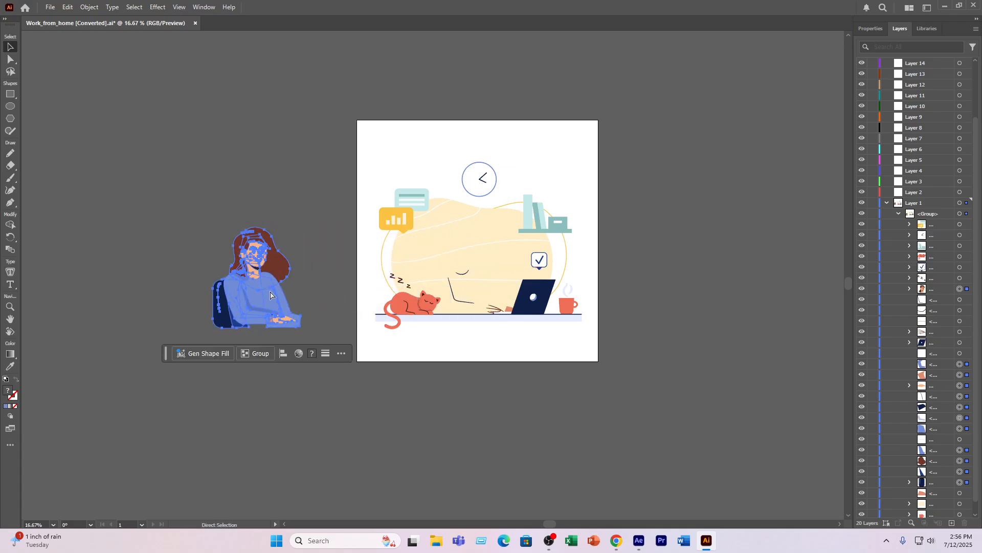
{"action": "key", "text": "ctrl+z"}
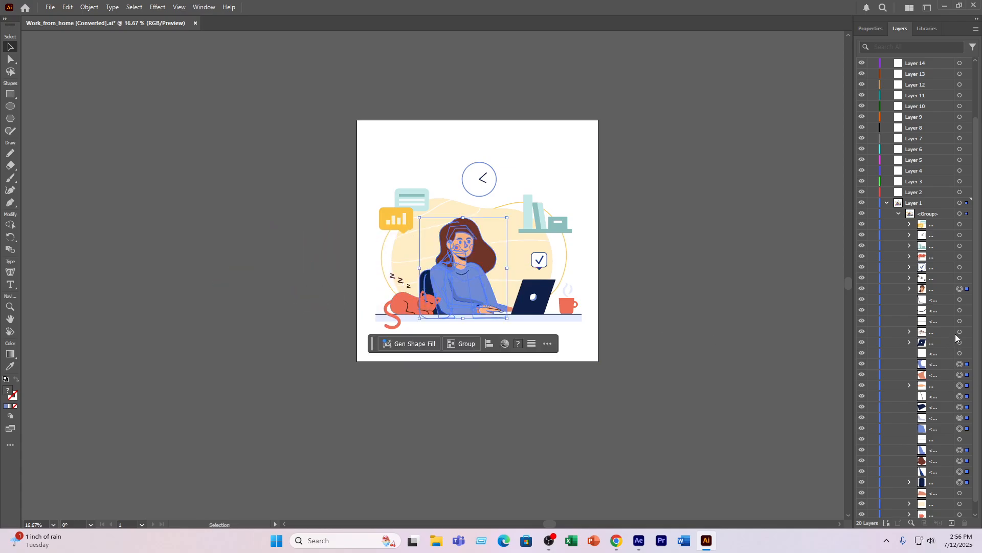
- Add the sweater's neckline and sleeve fold lines to the selection, and test it with another move off the artboard that is undone
{"action": "left_click", "coordinate": [967, 299]}
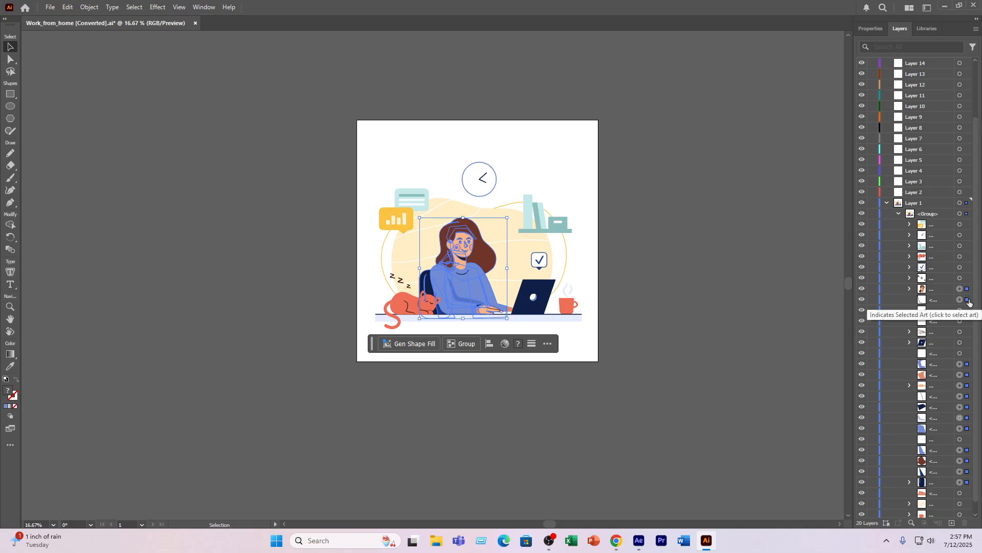
{"action": "left_click", "coordinate": [967, 310]}
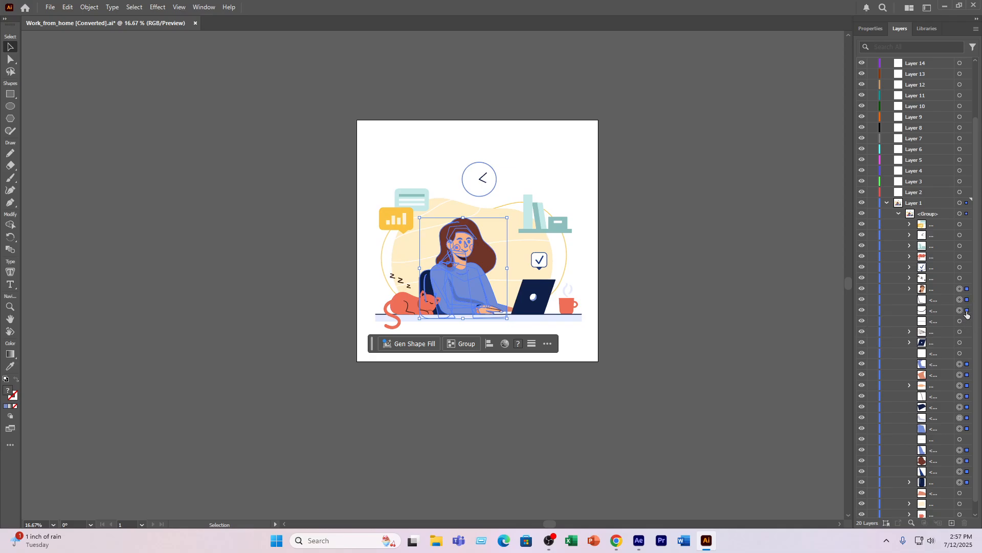
{"action": "left_click", "coordinate": [967, 320]}
{"action": "left_click_drag", "start_coordinate": [434, 286], "coordinate": [274, 288]}
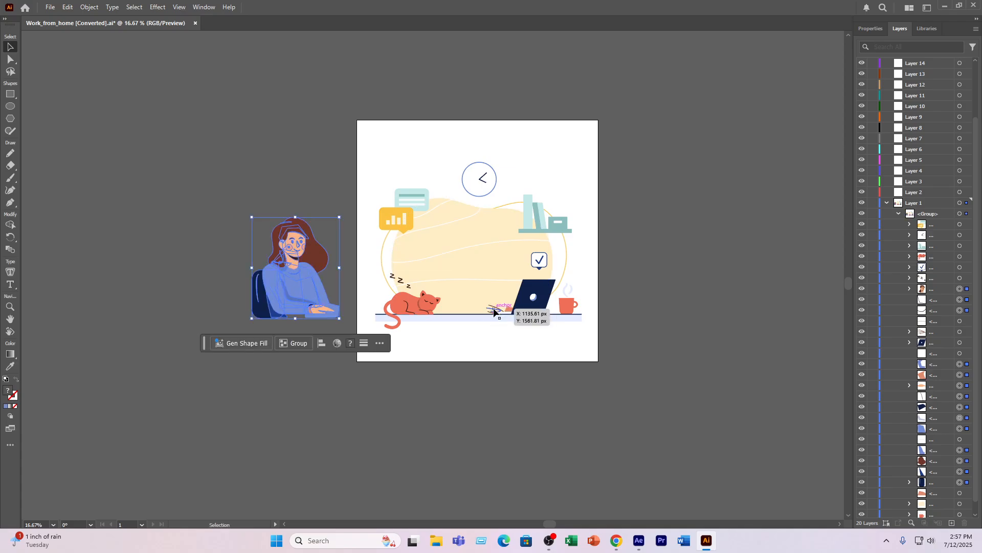
{"action": "key", "text": "ctrl"}
{"action": "key", "text": "ctrl+z"}
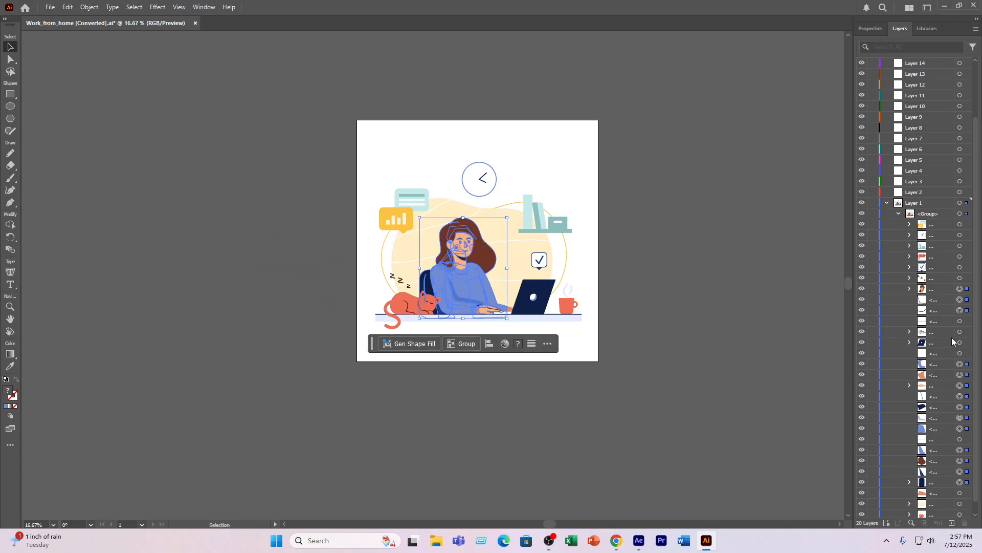
- Add the woman's other hand to the selection, leaving out the coffee mug, and test it with a move off the artboard that is undone
{"action": "scroll", "coordinate": [954, 336], "scroll_direction": "down", "scroll_amount": 1}
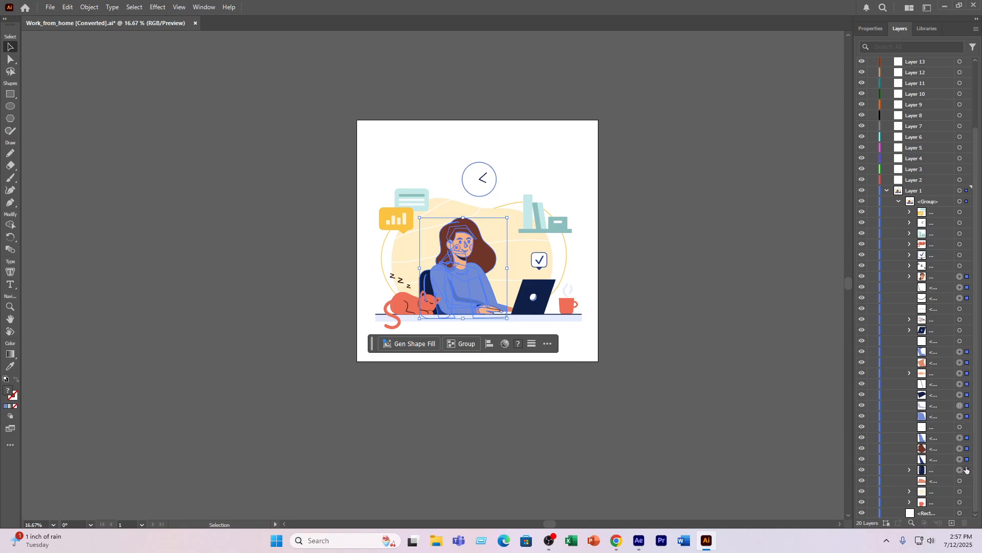
{"action": "left_click", "coordinate": [966, 481], "text": "shift"}
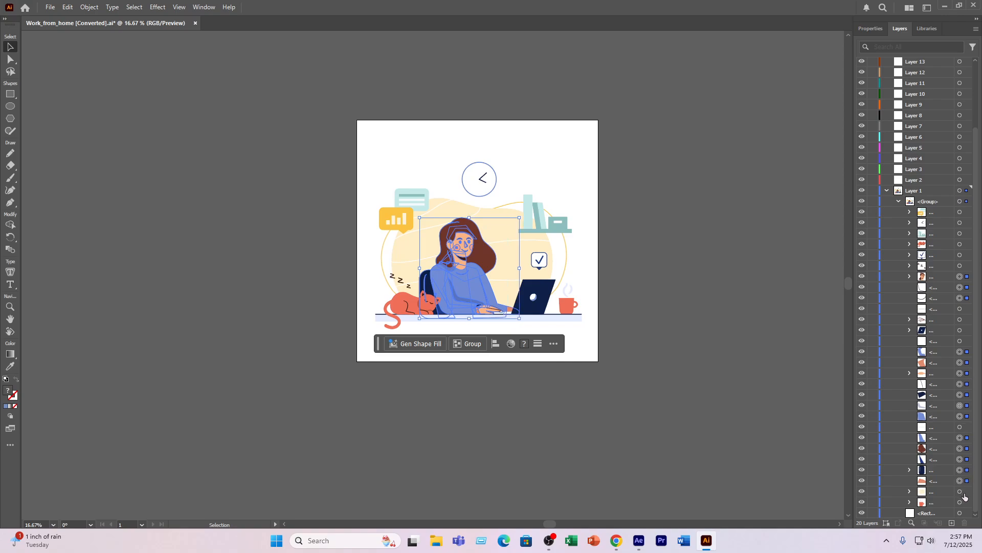
{"action": "left_click", "coordinate": [967, 502], "text": "shift"}
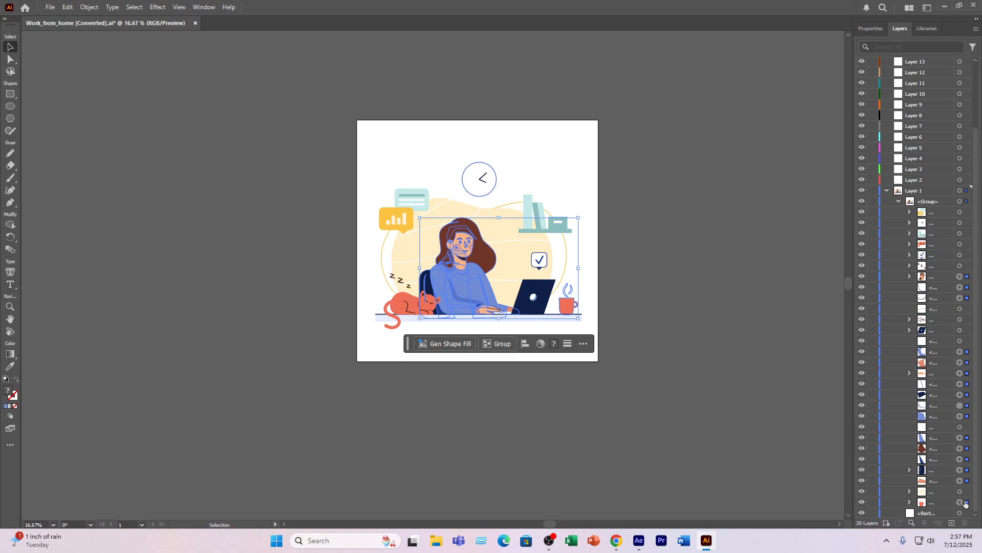
{"action": "left_click", "coordinate": [966, 502], "text": "shift"}
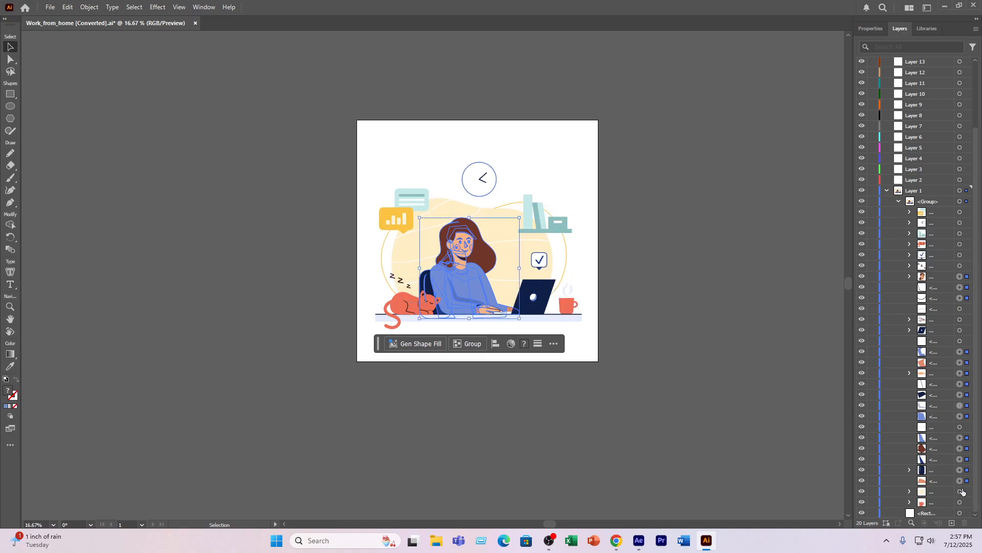
{"action": "left_click_drag", "start_coordinate": [473, 274], "coordinate": [267, 297]}
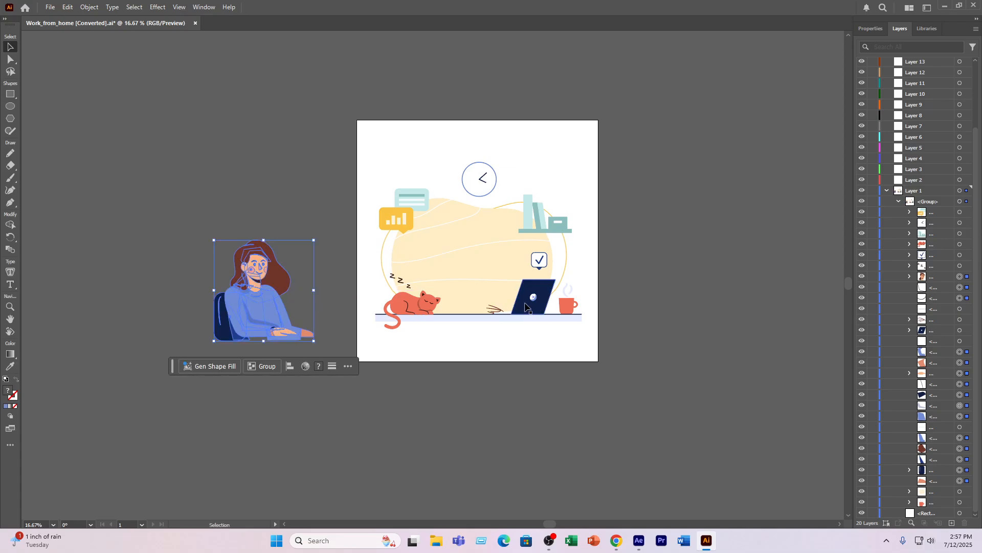
{"action": "key", "text": "a"}
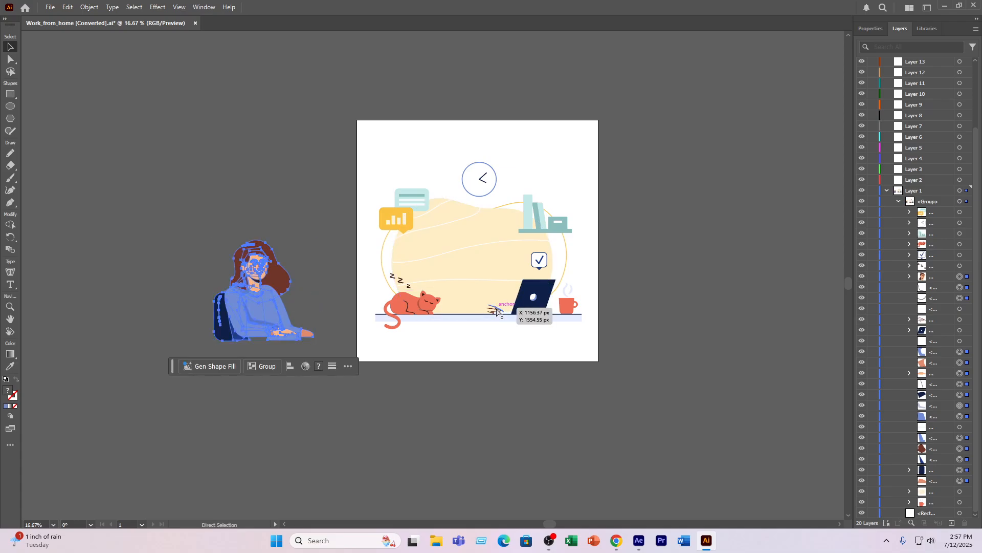
{"action": "key", "text": "ctrl+z"}
{"action": "key", "text": "v"}
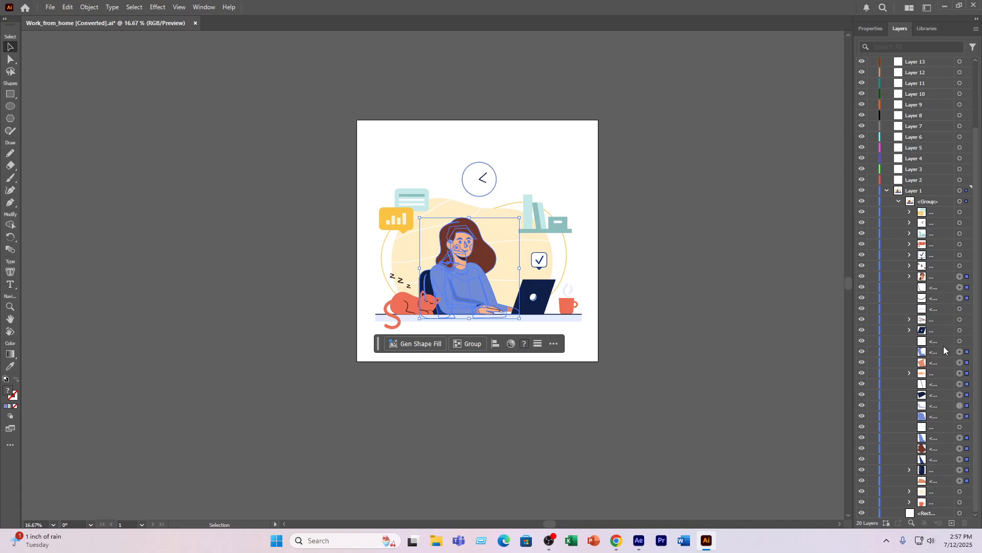
- Add the woman's finger lines to the selection, leaving out the desktop, and test it with a move off the artboard that is undone
{"action": "left_click", "coordinate": [966, 428], "text": "shift"}
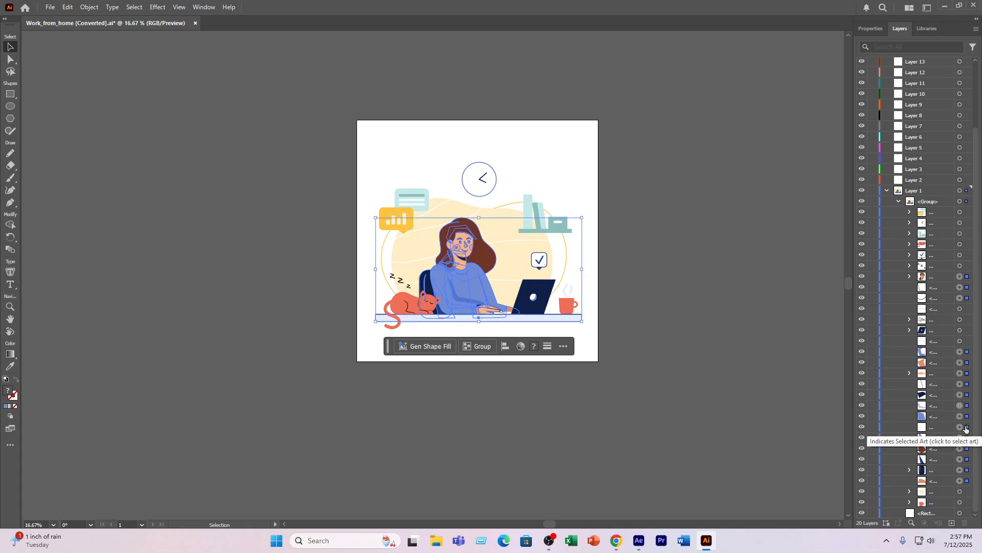
{"action": "left_click", "coordinate": [966, 427], "text": "shift"}
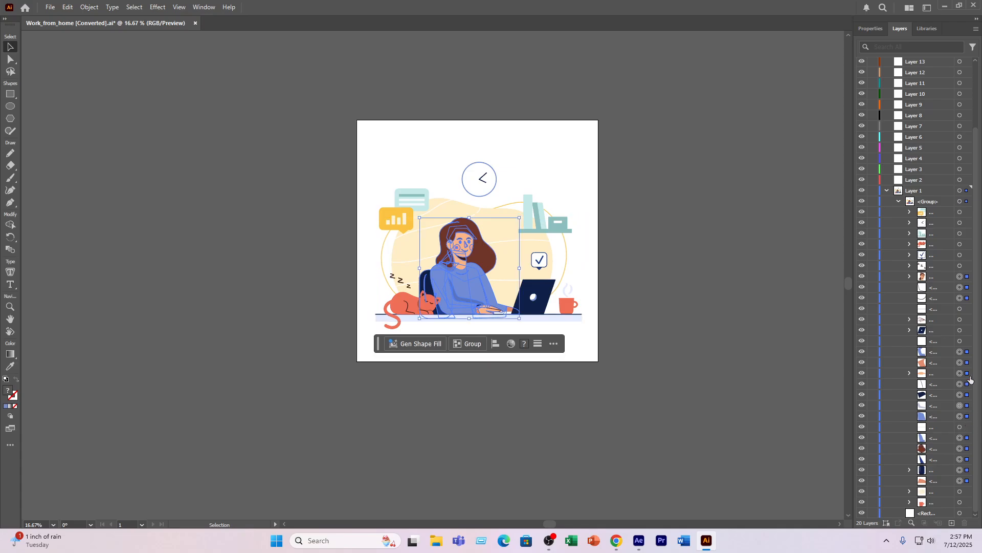
{"action": "left_click", "coordinate": [961, 223], "text": "shift"}
{"action": "left_click", "coordinate": [967, 222], "text": "shift"}
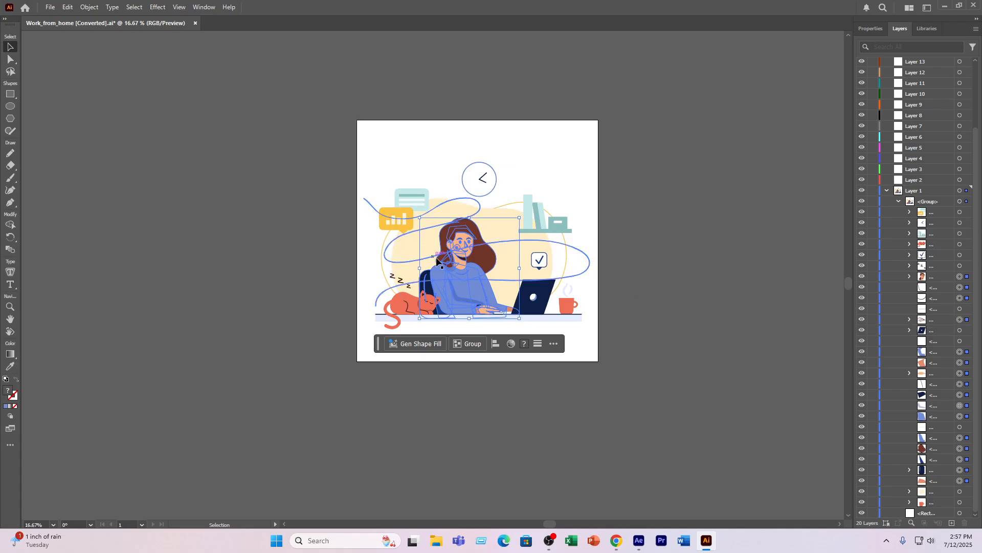
{"action": "left_click_drag", "start_coordinate": [458, 273], "coordinate": [234, 273]}
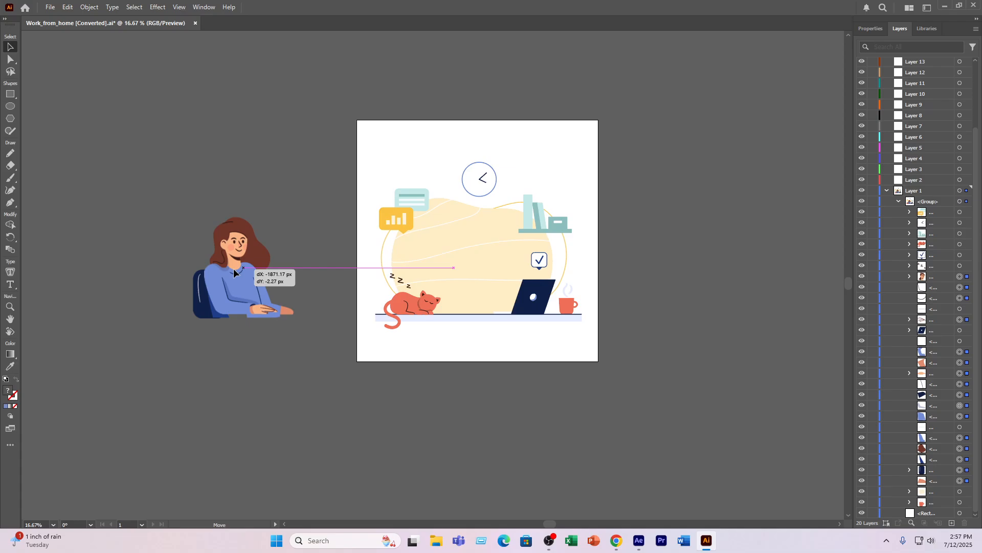
{"action": "left_click_drag", "start_coordinate": [234, 272], "coordinate": [236, 271]}
{"action": "key", "text": "ctrl+z"}
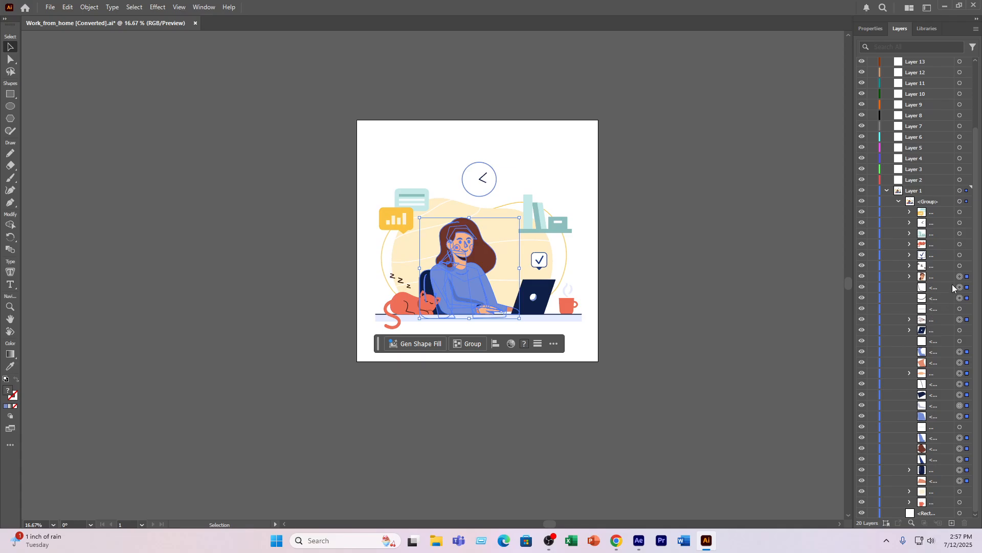
- Try moving the woman's face group alone into Layer 2, check it by toggling that layer's visibility, and undo the move
{"action": "left_click_drag", "start_coordinate": [922, 276], "coordinate": [916, 182]}
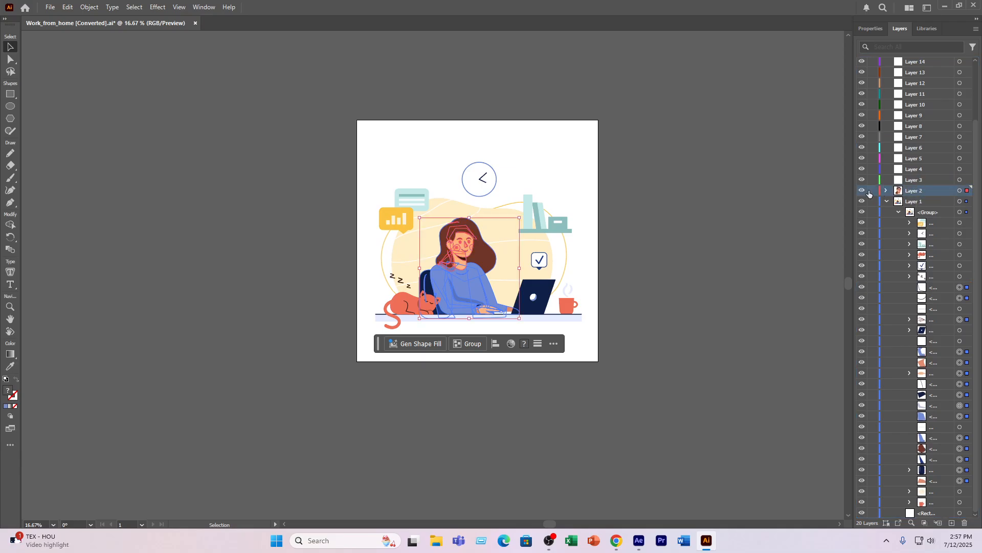
{"action": "left_click", "coordinate": [863, 192]}
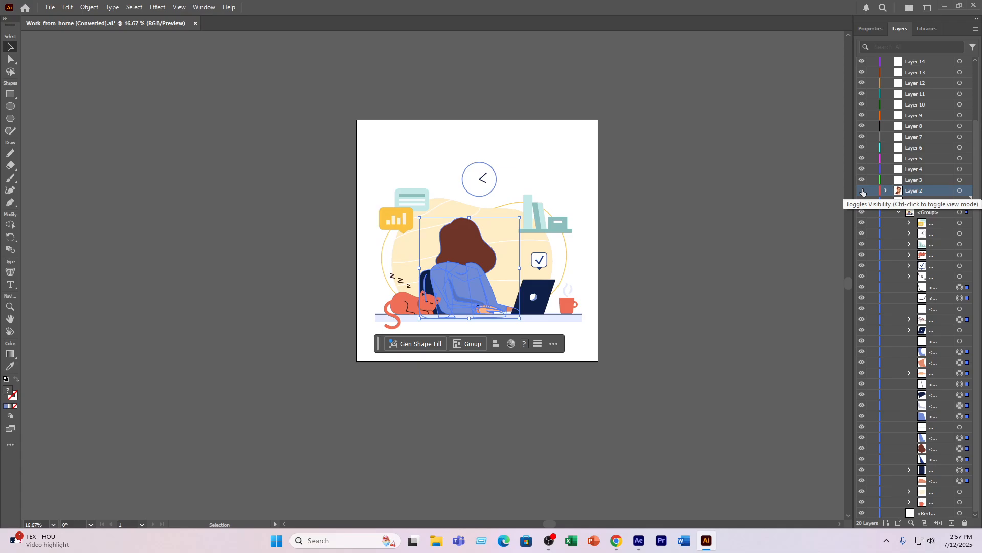
{"action": "left_click", "coordinate": [862, 191]}
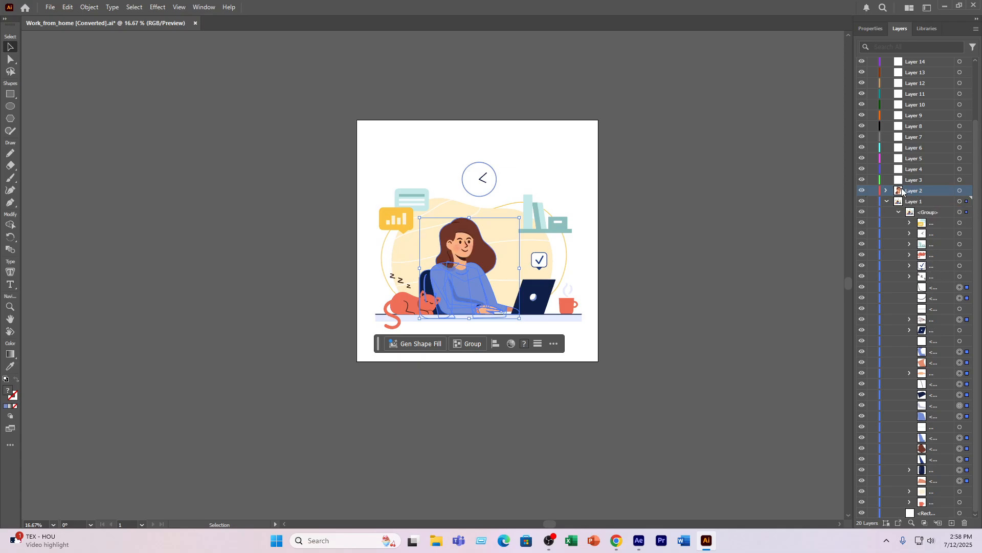
{"action": "left_click", "coordinate": [862, 190]}
{"action": "key", "text": "ctrl+z"}
{"action": "key", "text": "ctrl+z"}
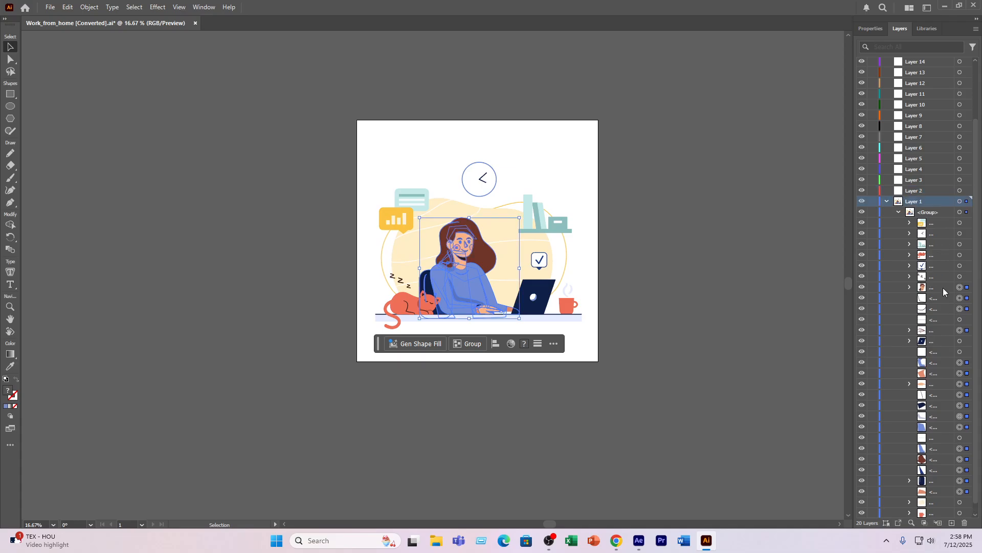
- Highlight the sublayers of the woman's face, front sleeve, neck, hand, arm line, dark cuff, sleeve shadow and sweater together
{"action": "left_click", "coordinate": [944, 287], "text": "shift"}
{"action": "left_click", "coordinate": [944, 289]}
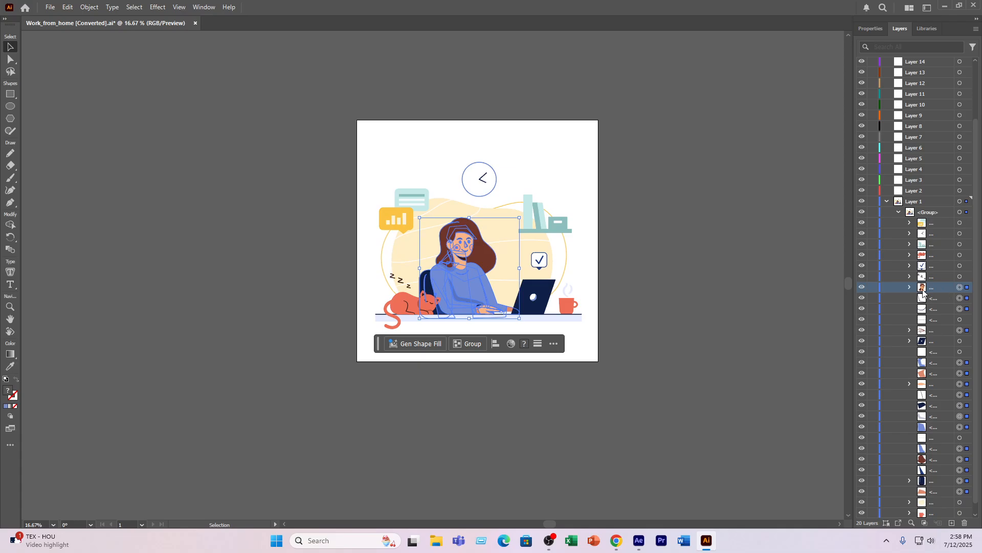
{"action": "left_click", "coordinate": [935, 362], "text": "ctrl"}
{"action": "left_click", "coordinate": [937, 374], "text": "ctrl"}
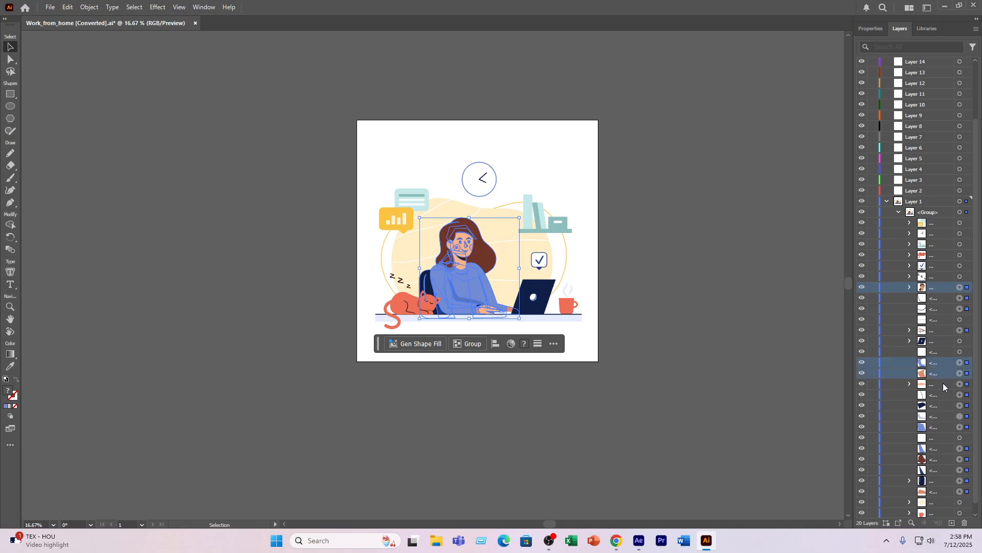
{"action": "left_click", "coordinate": [943, 384], "text": "ctrl"}
{"action": "left_click", "coordinate": [942, 394], "text": "ctrl"}
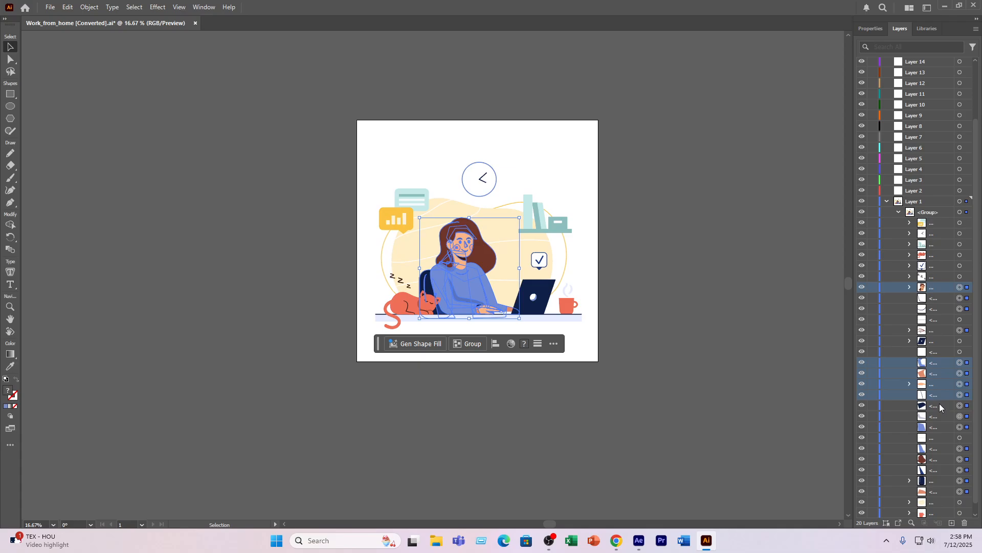
{"action": "left_click", "coordinate": [939, 405], "text": "ctrl"}
{"action": "left_click", "coordinate": [938, 417], "text": "ctrl"}
{"action": "left_click", "coordinate": [946, 427], "text": "ctrl"}
- Add the sublayers of the woman's other sleeve, hair, dark shadow strip, chair and other hand to the highlighted ones
{"action": "scroll", "coordinate": [946, 422], "scroll_direction": "down", "scroll_amount": 1}
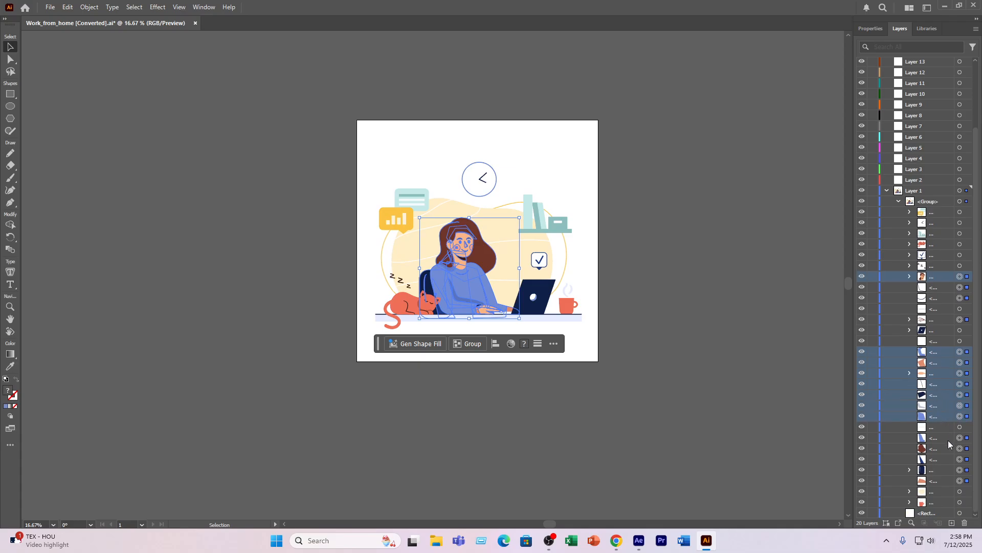
{"action": "left_click", "coordinate": [947, 438], "text": "ctrl"}
{"action": "left_click", "coordinate": [948, 448], "text": "ctrl"}
{"action": "left_click", "coordinate": [942, 459], "text": "ctrl"}
{"action": "left_click", "coordinate": [938, 471], "text": "ctrl"}
{"action": "left_click", "coordinate": [938, 479], "text": "ctrl"}
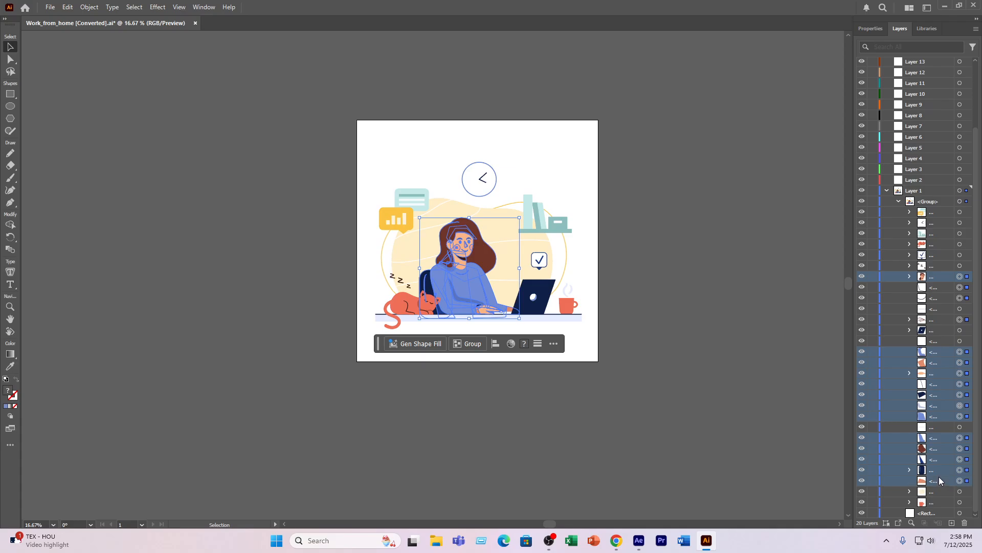
- Add the finger lines and sweater neckline and fold lines to the highlighted sublayers, and move them all into Layer 2
{"action": "left_click", "coordinate": [941, 318], "text": "ctrl"}
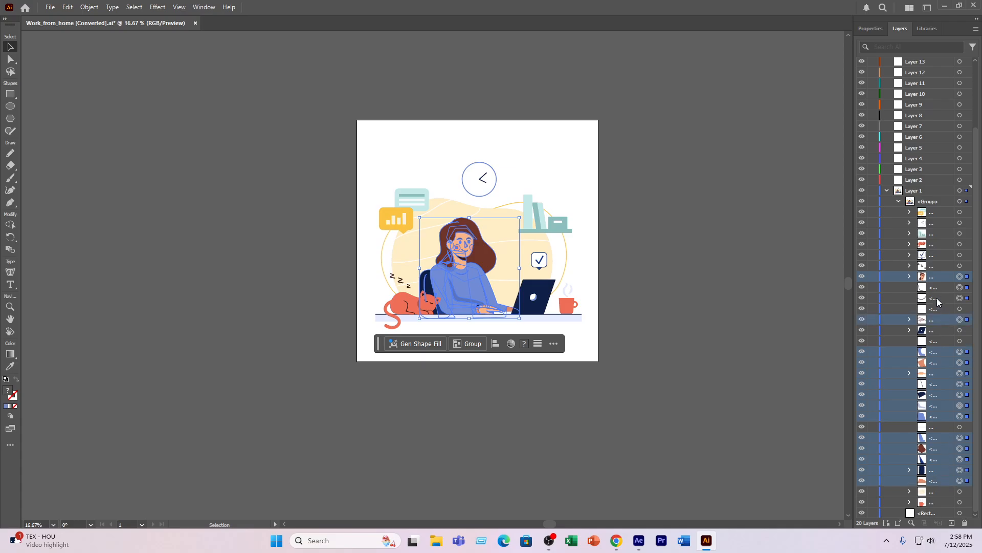
{"action": "left_click", "coordinate": [938, 298], "text": "ctrl"}
{"action": "left_click", "coordinate": [936, 287], "text": "ctrl"}
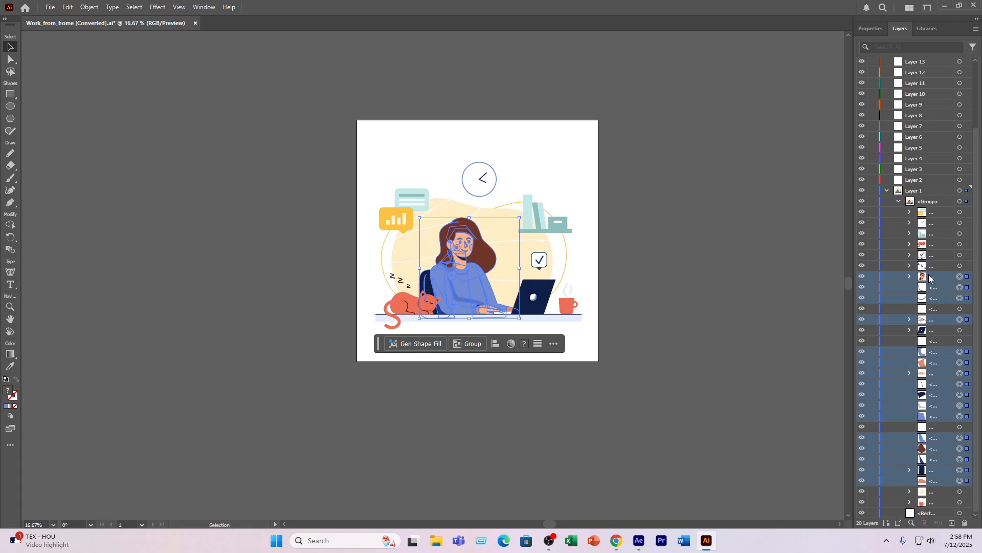
{"action": "left_click_drag", "start_coordinate": [931, 276], "coordinate": [922, 182]}
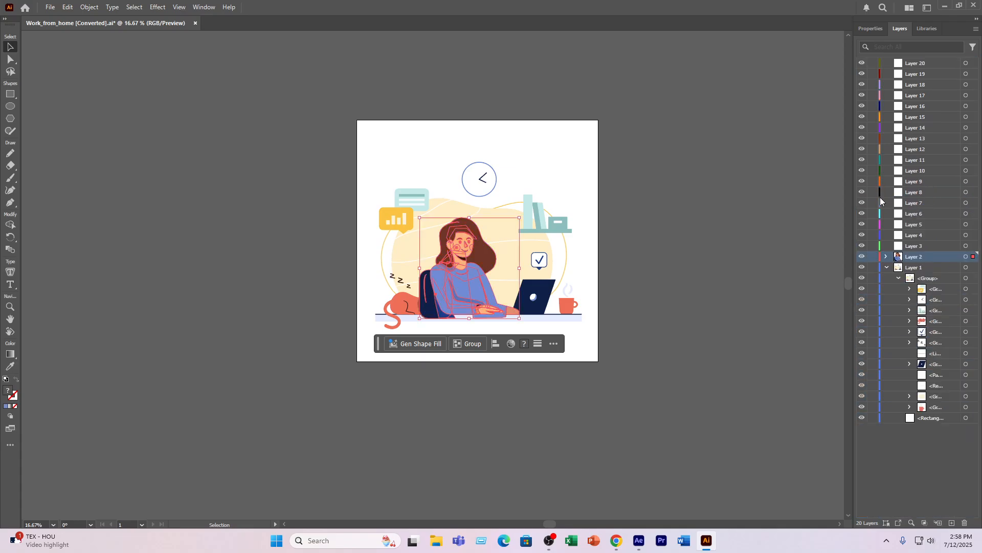
- Hide and show Layer 2 repeatedly to check that it holds the complete woman and chair
{"action": "left_click", "coordinate": [860, 259]}
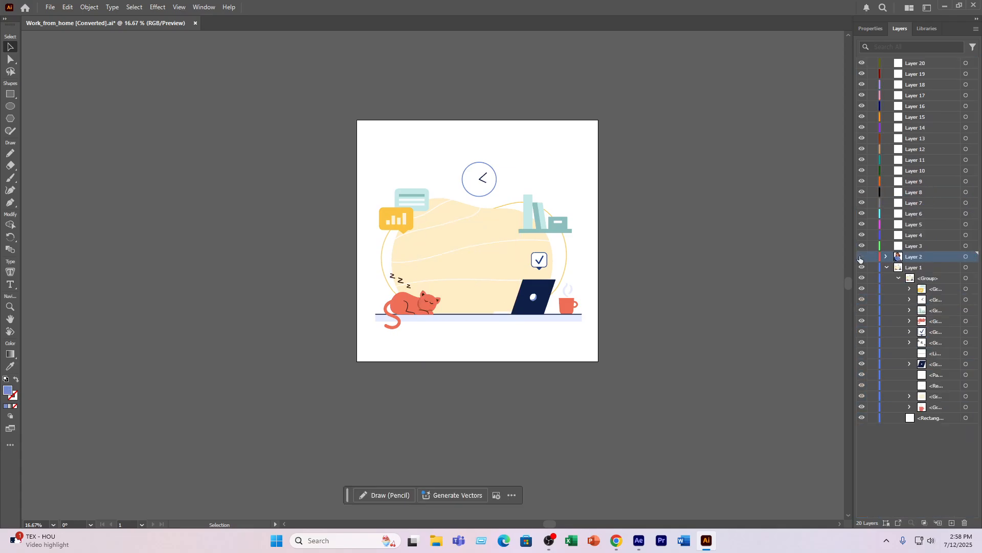
{"action": "left_click", "coordinate": [860, 259]}
{"action": "left_click", "coordinate": [860, 258]}
{"action": "left_click", "coordinate": [860, 259]}
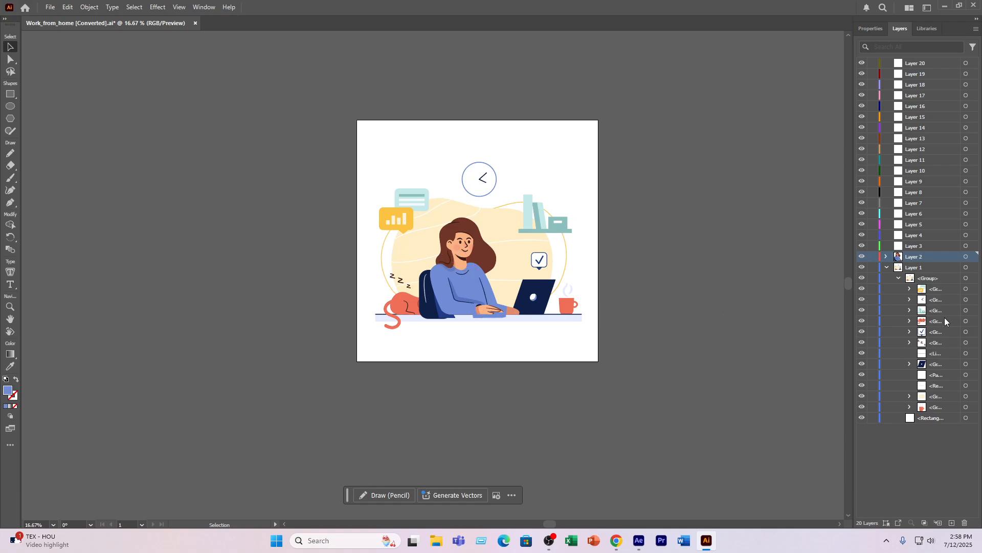
- Examine the white path and the upper groups of Layer 1, including the speech bubbles, by temporarily hiding and restoring each
{"action": "left_click", "coordinate": [947, 376]}
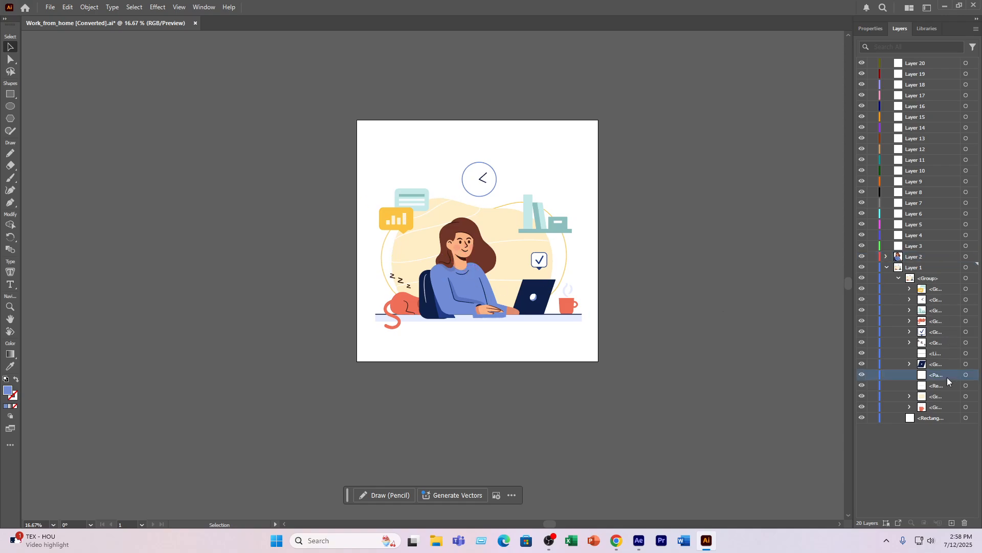
{"action": "left_click", "coordinate": [863, 376]}
{"action": "left_click", "coordinate": [862, 310]}
{"action": "left_click", "coordinate": [862, 310]}
{"action": "left_click", "coordinate": [862, 297]}
{"action": "left_click", "coordinate": [862, 297]}
{"action": "left_click", "coordinate": [862, 290]}
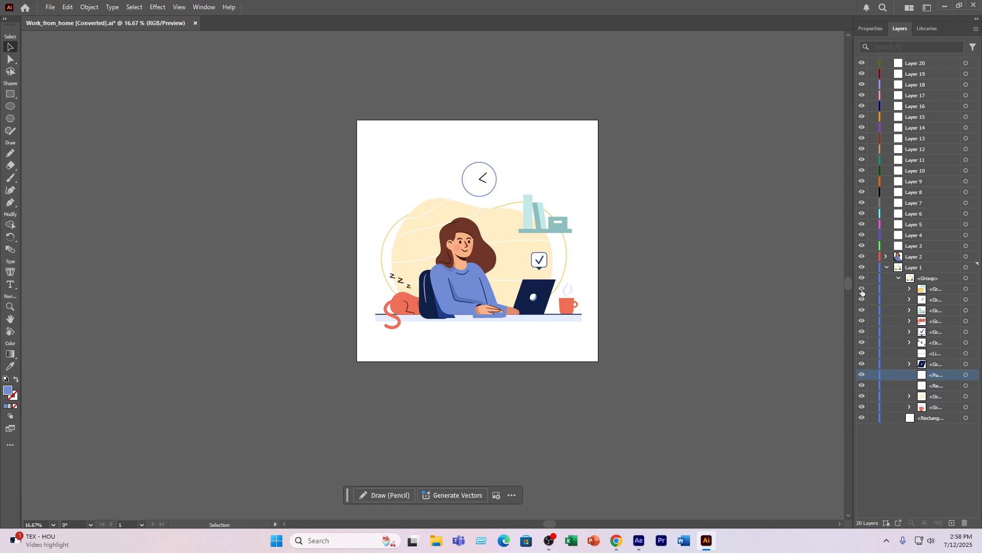
{"action": "left_click", "coordinate": [862, 290]}
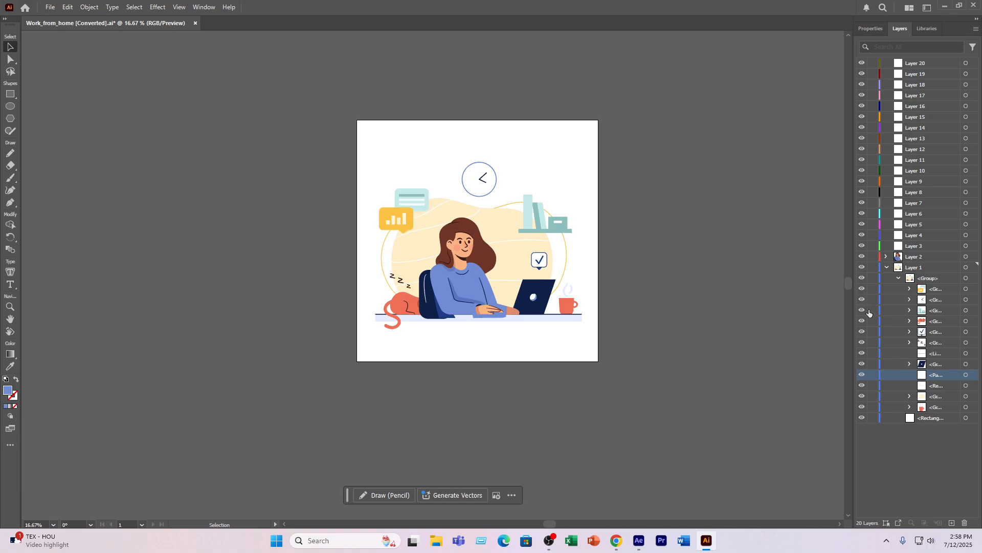
- Identify the desk's dark edge line, the laptop group and the desktop rectangle by temporarily hiding and restoring each
{"action": "left_click", "coordinate": [862, 353]}
{"action": "left_click", "coordinate": [862, 353]}
{"action": "left_click", "coordinate": [862, 364]}
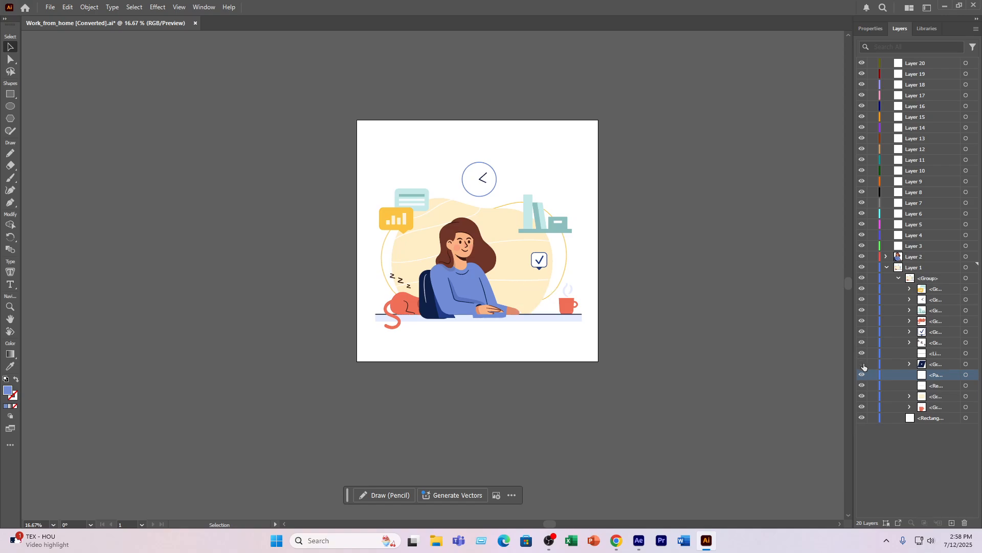
{"action": "left_click", "coordinate": [862, 364]}
{"action": "left_click", "coordinate": [862, 385]}
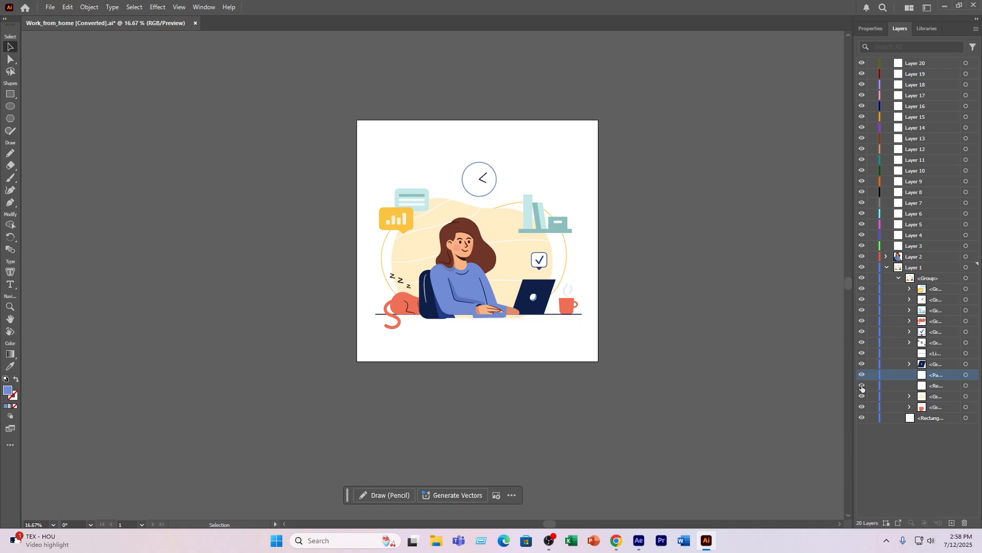
{"action": "left_click", "coordinate": [862, 385]}
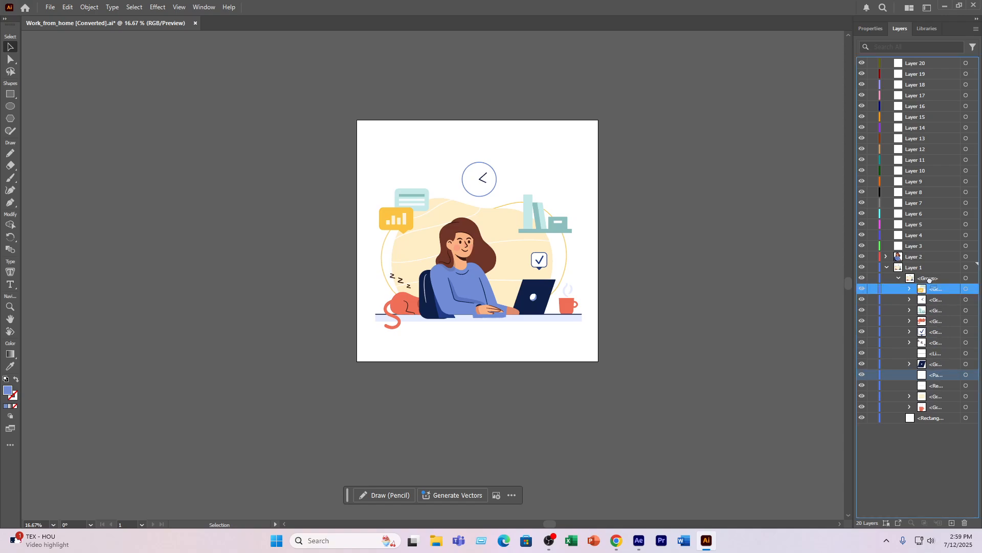
- Move the small white path near the woman's hand into Layer 3 and the desk's dark edge line into Layer 4
{"action": "left_click", "coordinate": [917, 246]}
{"action": "left_click_drag", "start_coordinate": [918, 247], "coordinate": [918, 247]}
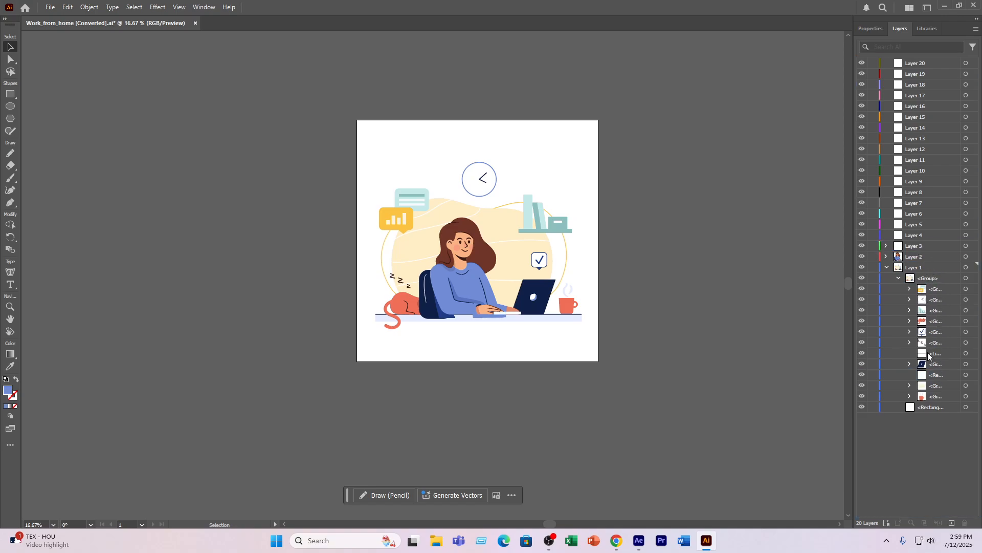
{"action": "left_click", "coordinate": [933, 354]}
{"action": "left_click_drag", "start_coordinate": [933, 354], "coordinate": [915, 262]}
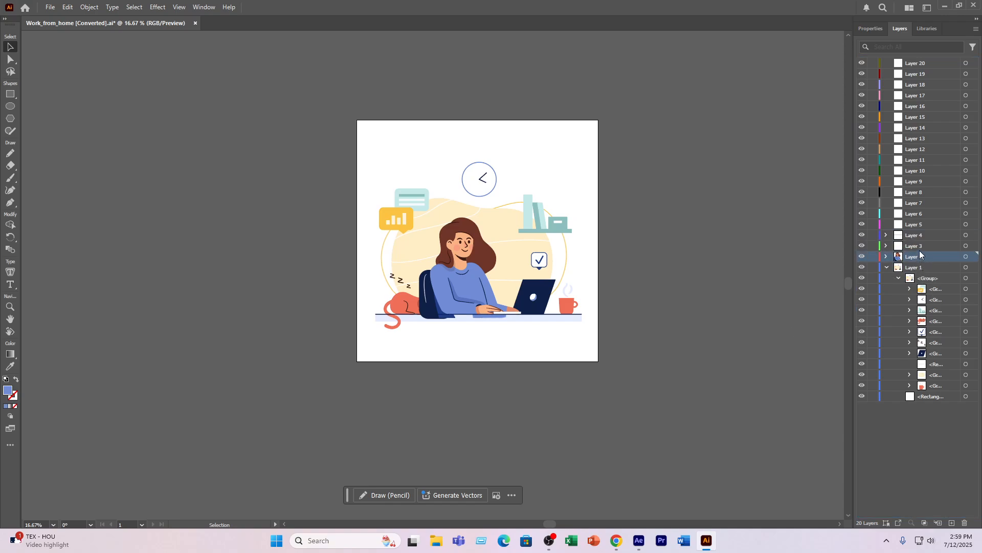
- Try moving Layer 3 below Layer 2 in the layer stack, and undo the reordering
{"action": "left_click", "coordinate": [882, 250]}
{"action": "left_click_drag", "start_coordinate": [920, 247], "coordinate": [920, 266]}
{"action": "key", "text": "ctrl+z"}
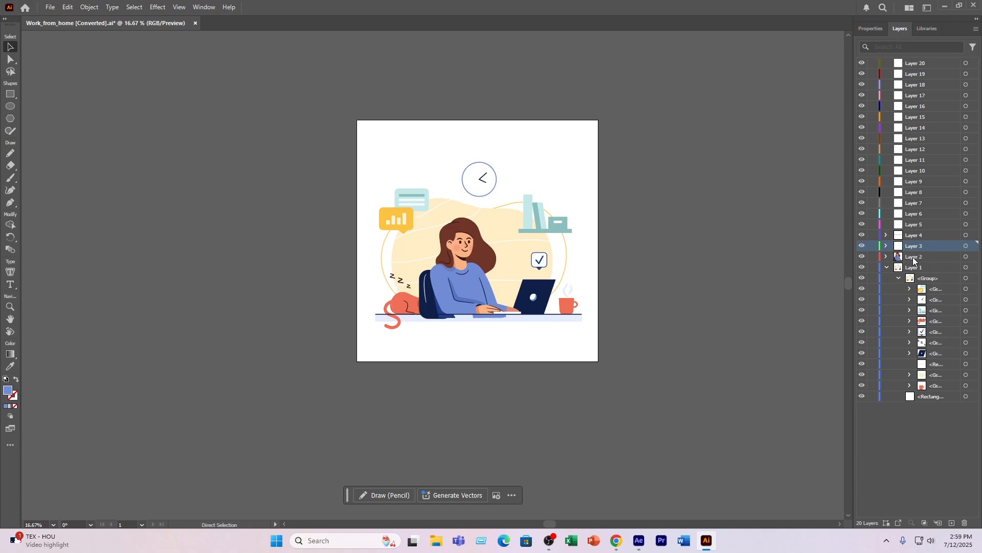
- Try moving Layer 3 above Layer 4 and placing Layer 4 below Layer 2 in the layer stack
{"action": "left_click", "coordinate": [913, 234]}
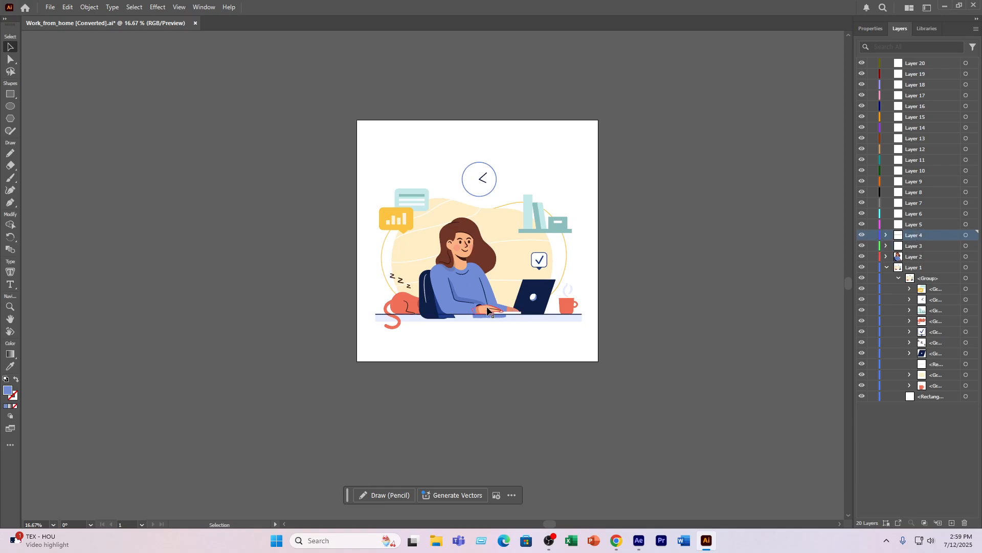
{"action": "left_click", "coordinate": [523, 318]}
{"action": "left_click", "coordinate": [693, 309]}
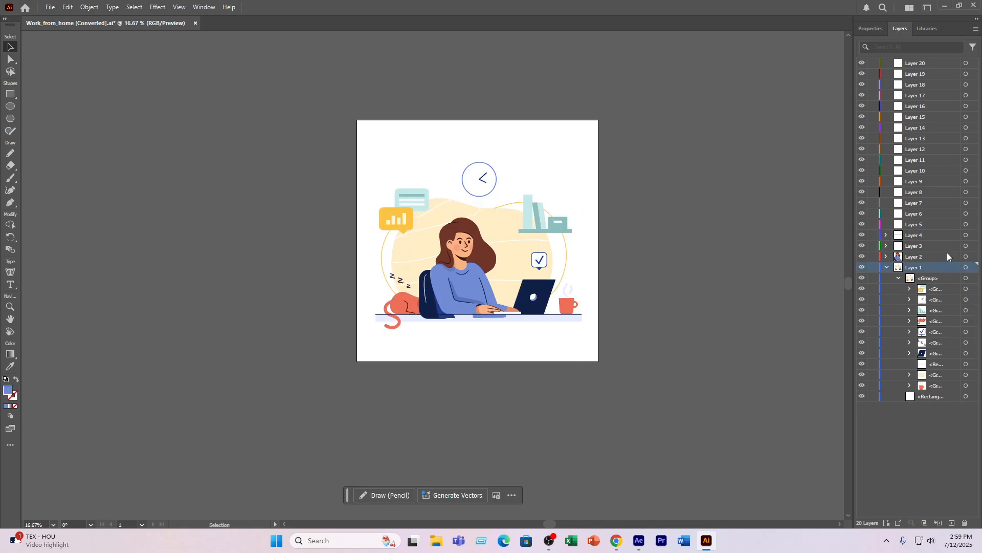
{"action": "left_click_drag", "start_coordinate": [917, 246], "coordinate": [916, 228]}
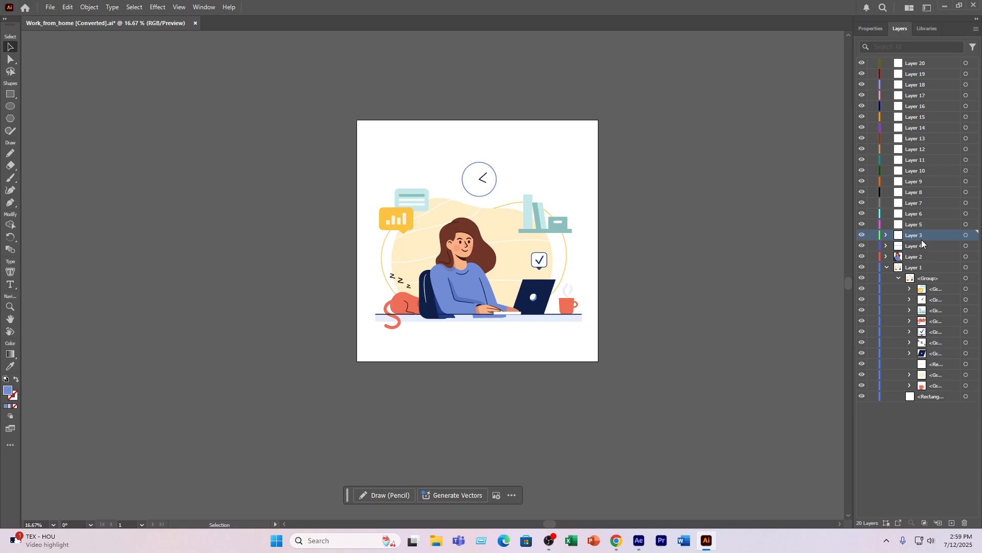
{"action": "left_click_drag", "start_coordinate": [916, 242], "coordinate": [911, 264]}
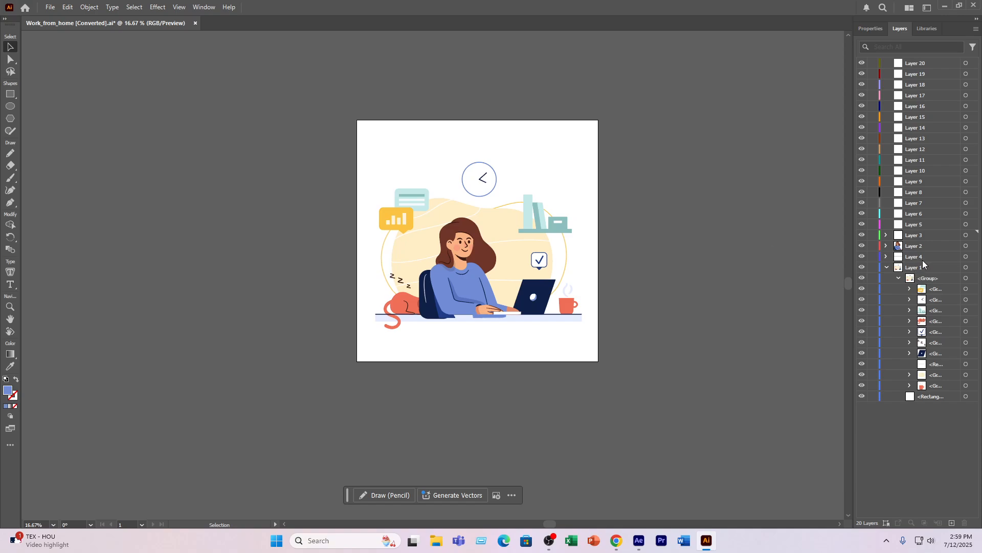
- Switch to File Explorer and view Work_from_home.jpg from D:\VE 11\freelancer-working-laptop-her-house as the original artwork, closing the image viewer when finished
{"action": "left_click", "coordinate": [436, 540]}
{"action": "left_click", "coordinate": [41, 294]}
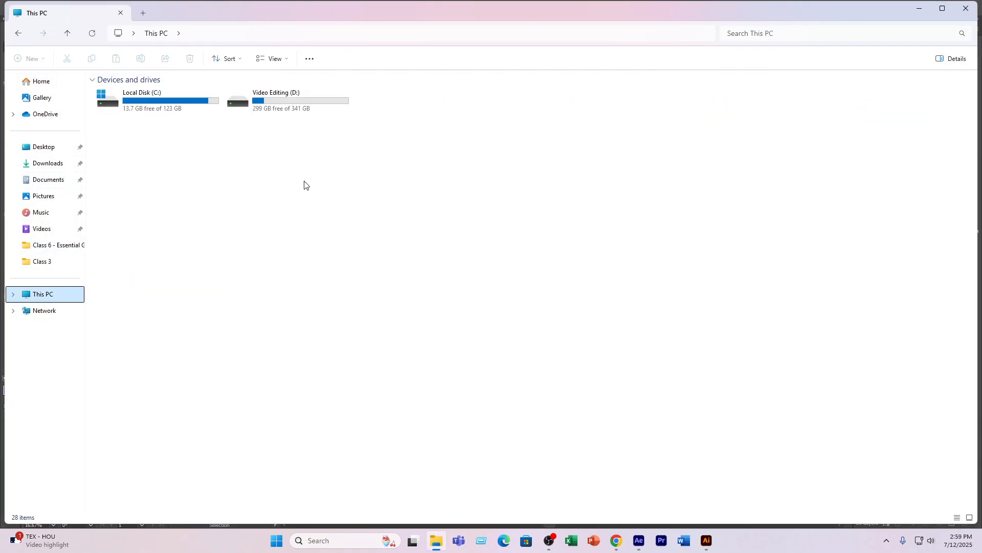
{"action": "double_click", "coordinate": [287, 98]}
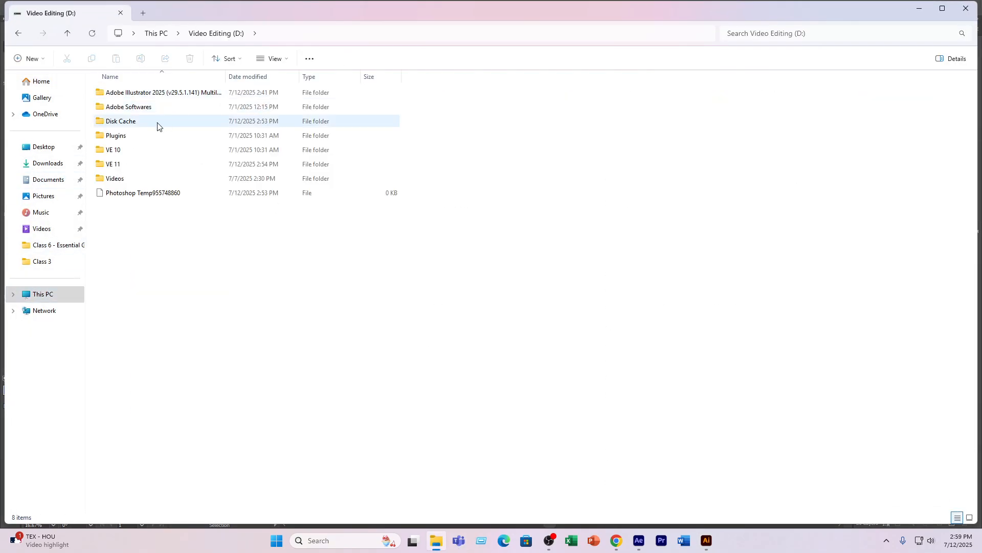
{"action": "double_click", "coordinate": [115, 166]}
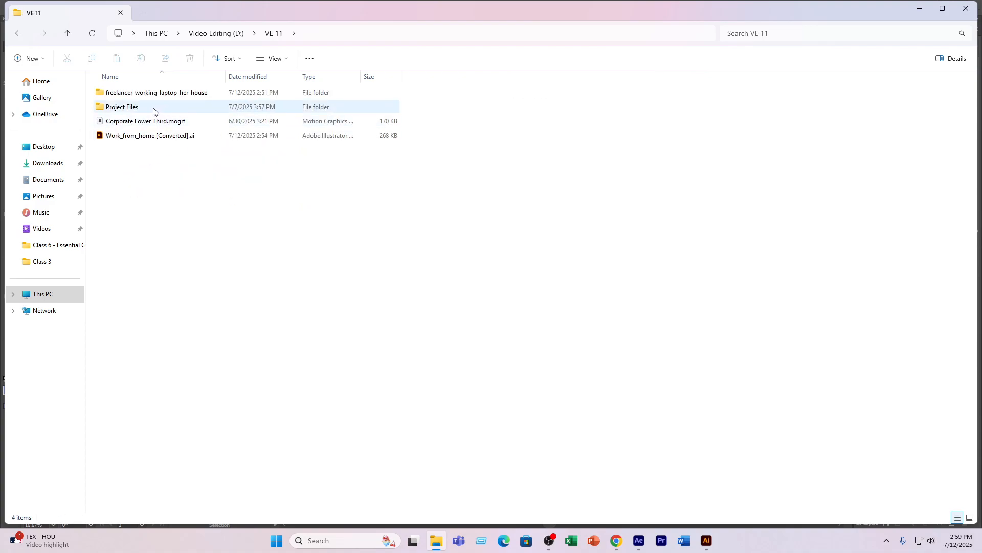
{"action": "double_click", "coordinate": [149, 93]}
{"action": "double_click", "coordinate": [153, 121]}
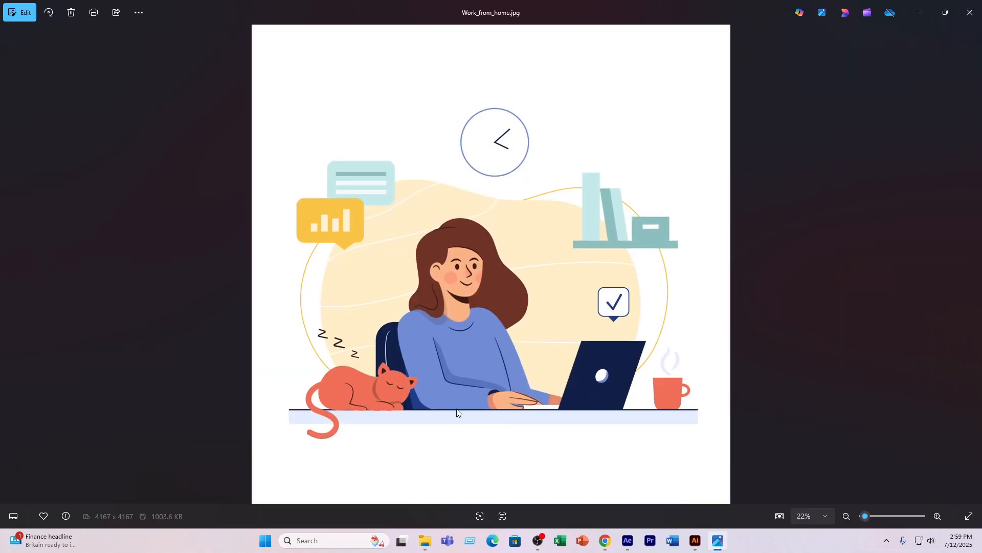
{"action": "left_click", "coordinate": [945, 12]}
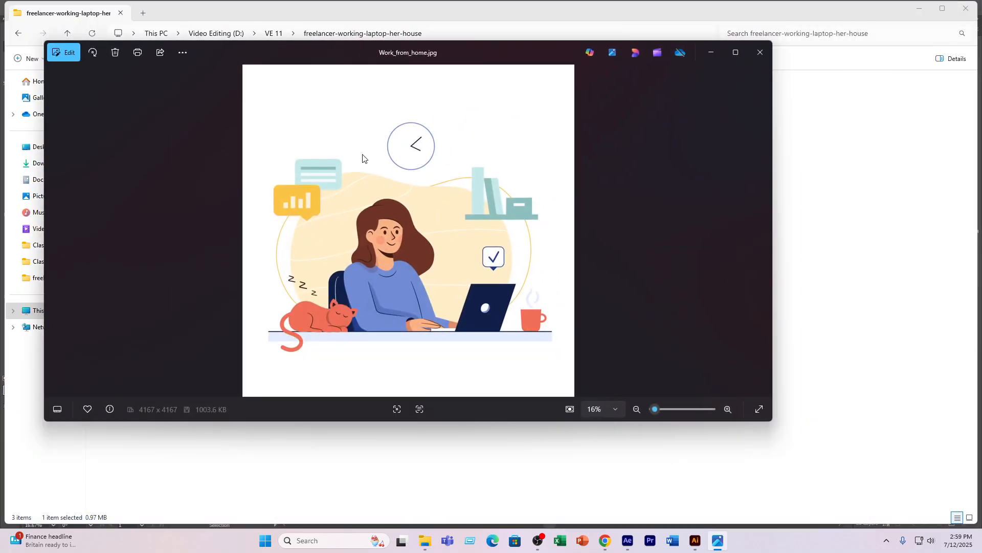
{"action": "left_click", "coordinate": [757, 50]}
- Place Work_from_home.jpg from File Explorer into the Illustrator document, on the empty canvas left of the artboard, as a reference
{"action": "left_click", "coordinate": [919, 8]}
{"action": "left_click", "coordinate": [949, 7]}
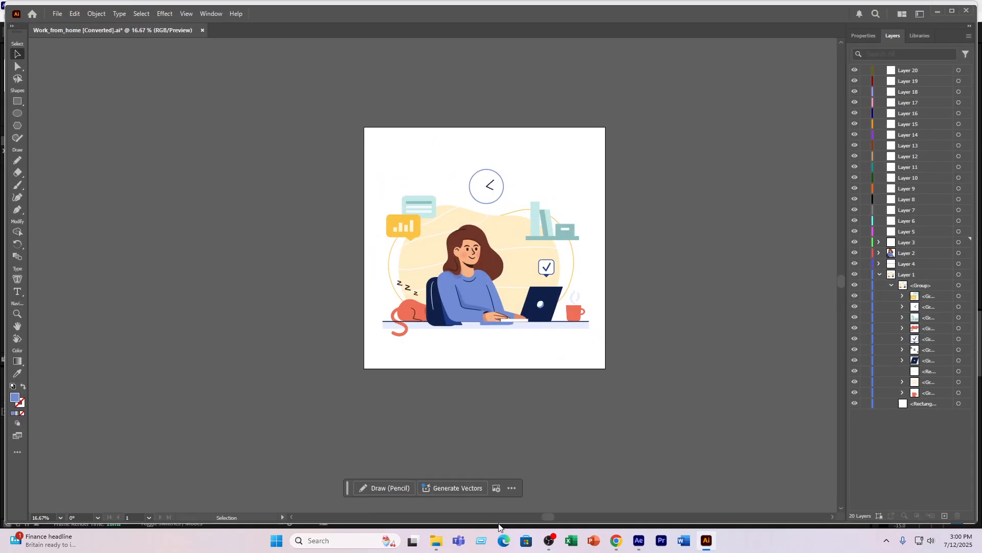
{"action": "left_click", "coordinate": [436, 541]}
{"action": "left_click_drag", "start_coordinate": [125, 122], "coordinate": [173, 310]}
{"action": "left_click", "coordinate": [344, 409]}
{"action": "left_click", "coordinate": [478, 279]}
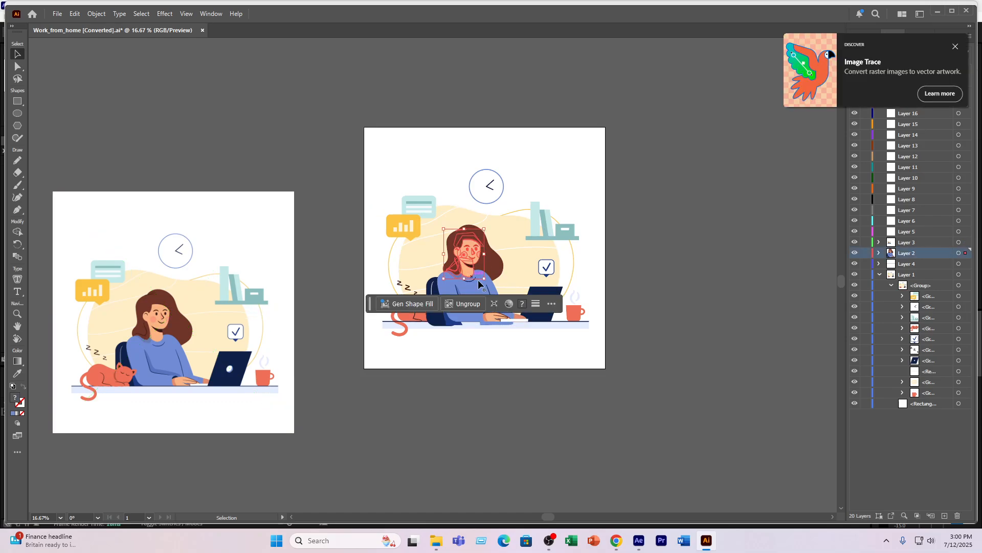
{"action": "left_click", "coordinate": [737, 311]}
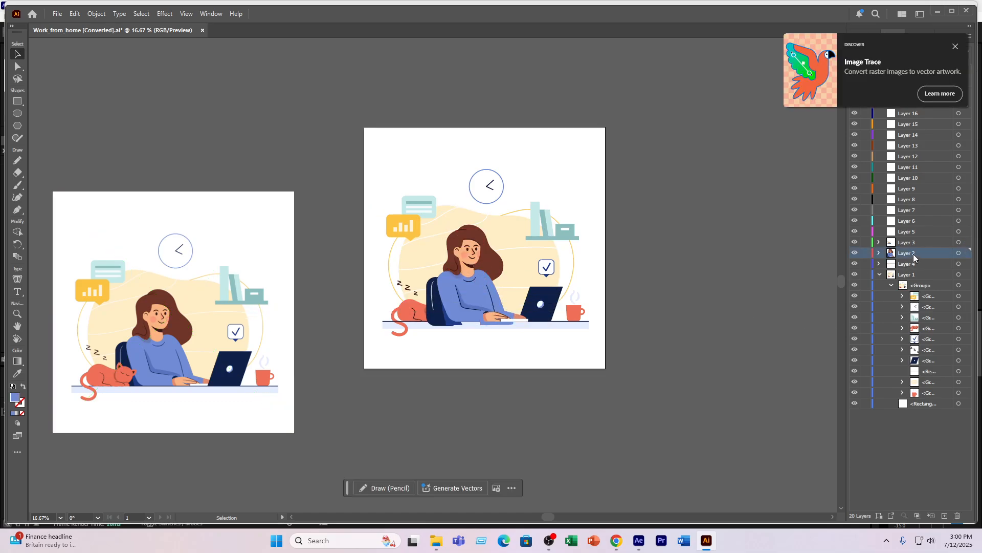
- Restack the layers so Layer 4 is above Layer 3 and Layer 3 above Layer 2, checking Layer 3 by toggling its visibility
{"action": "left_click", "coordinate": [913, 264]}
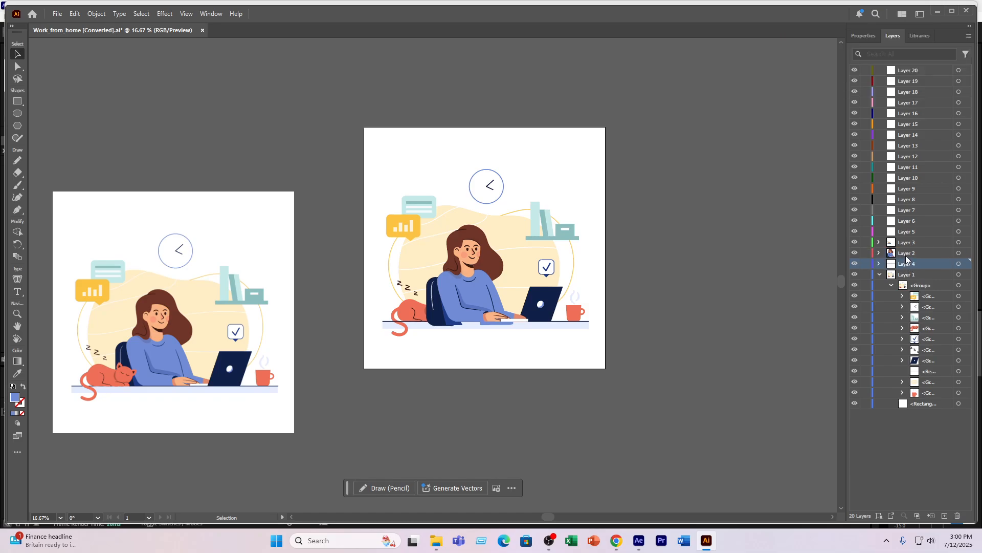
{"action": "left_click_drag", "start_coordinate": [907, 259], "coordinate": [913, 241]}
{"action": "left_click", "coordinate": [890, 255]}
{"action": "left_click", "coordinate": [856, 254]}
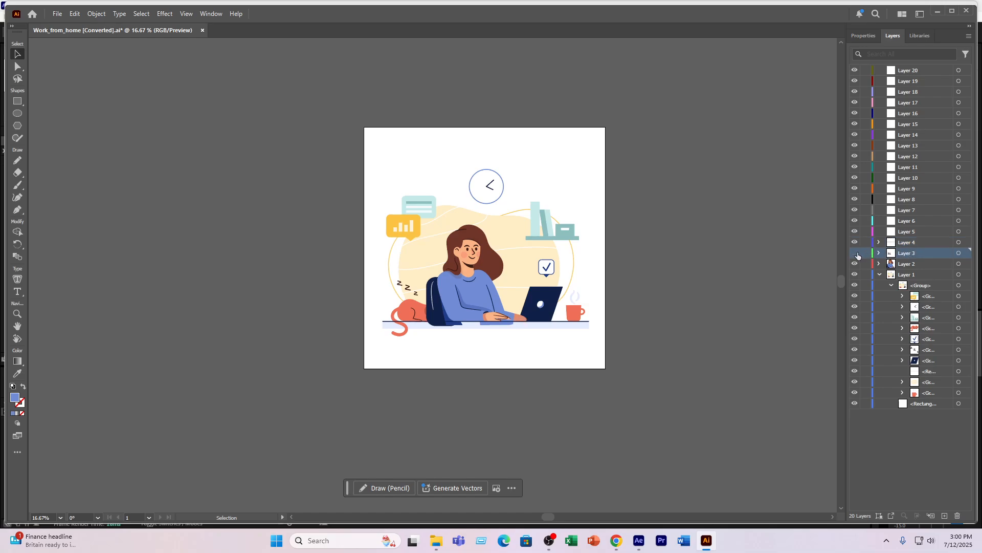
{"action": "left_click", "coordinate": [856, 253]}
{"action": "left_click", "coordinate": [856, 253]}
{"action": "left_click", "coordinate": [856, 254]}
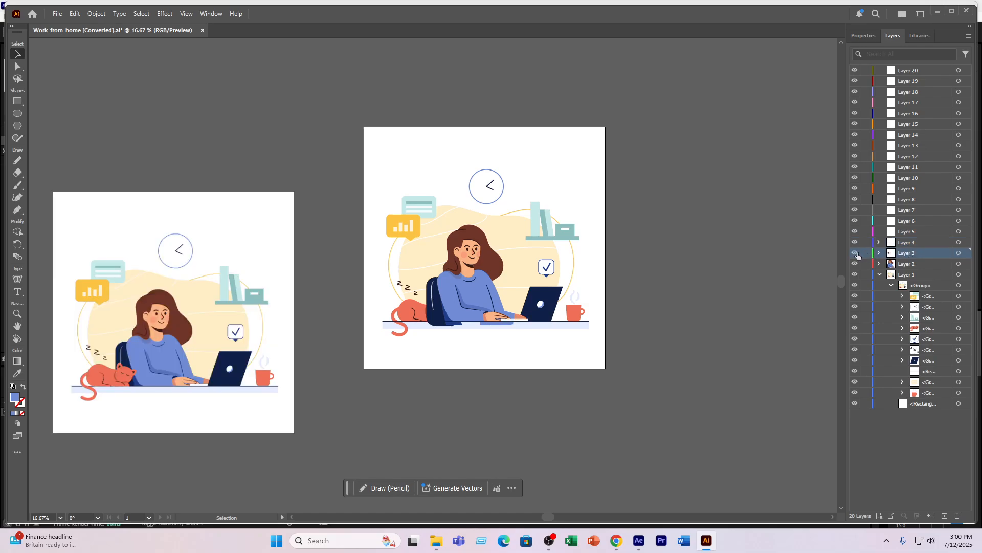
- Move the desktop rectangle out of Layer 1 into Layer 5, and stack Layer 4 above Layer 5
{"action": "left_click", "coordinate": [909, 265]}
{"action": "left_click", "coordinate": [905, 243]}
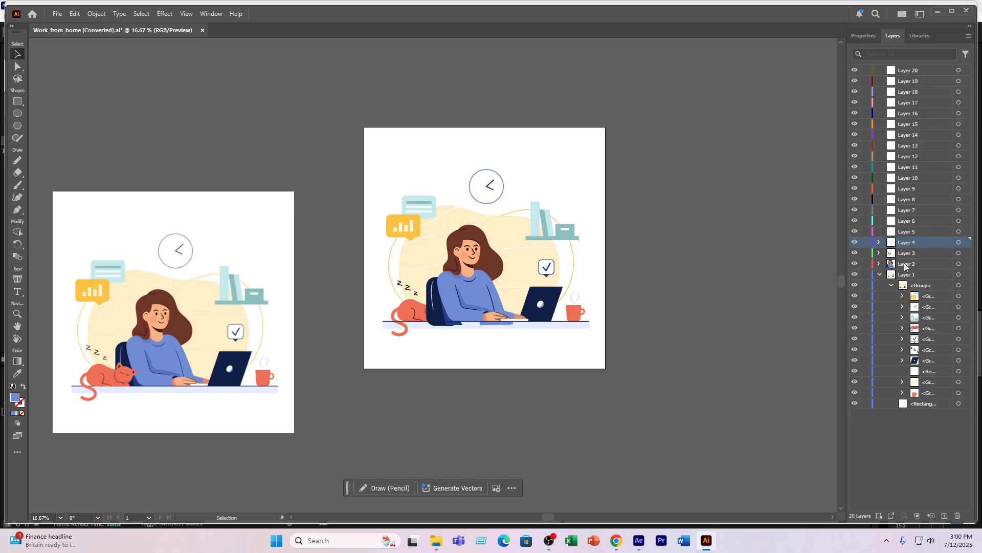
{"action": "left_click", "coordinate": [865, 371]}
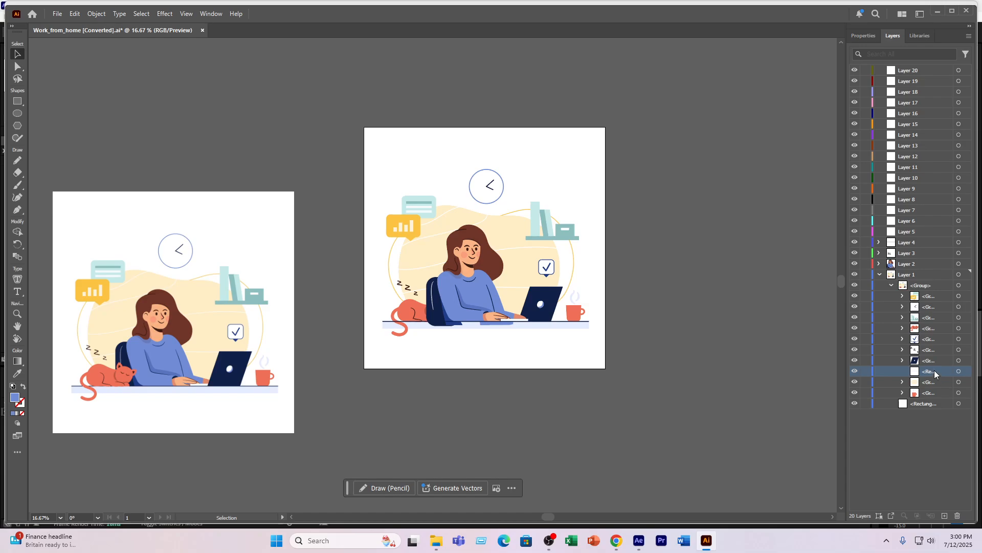
{"action": "left_click_drag", "start_coordinate": [936, 373], "coordinate": [907, 232]}
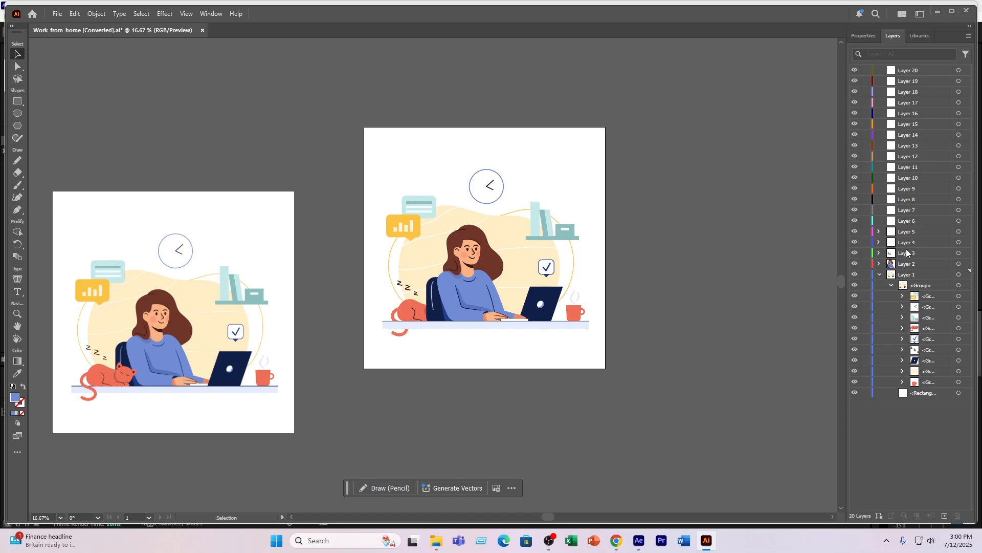
{"action": "left_click_drag", "start_coordinate": [909, 243], "coordinate": [906, 226]}
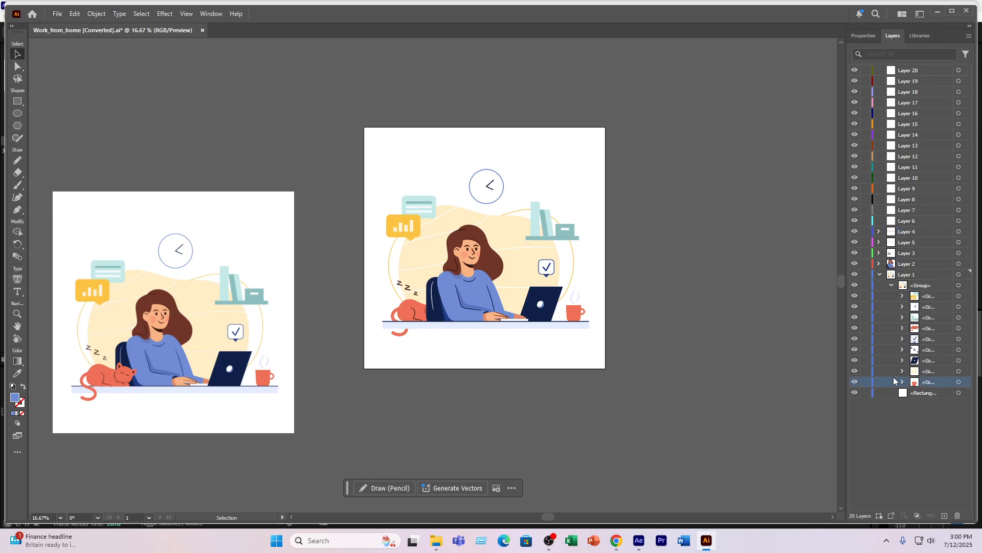
- Identify the sleeping cat group in Layer 1 and move it into Layer 6
{"action": "left_click", "coordinate": [854, 328]}
{"action": "left_click", "coordinate": [855, 329]}
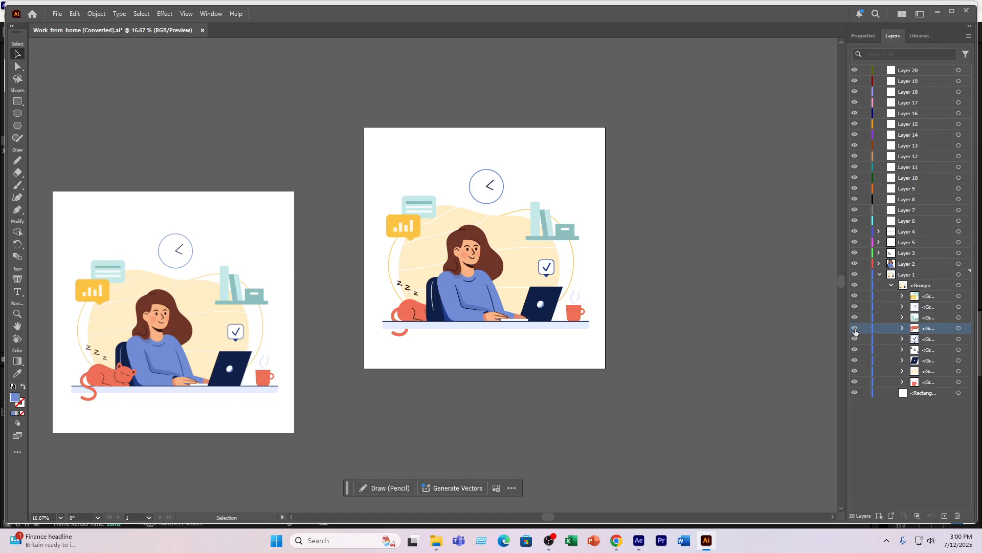
{"action": "left_click", "coordinate": [855, 329]}
{"action": "left_click", "coordinate": [855, 329]}
{"action": "left_click", "coordinate": [959, 328]}
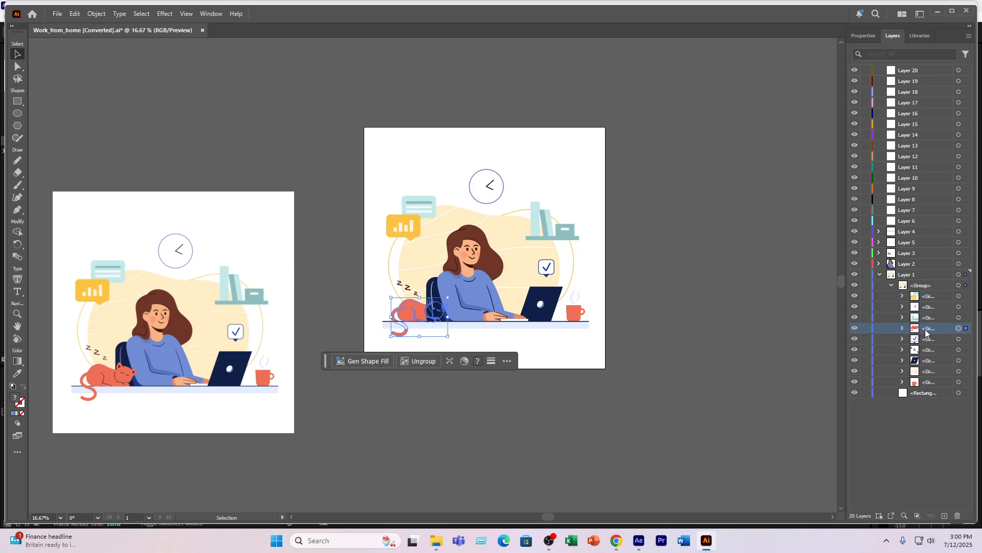
{"action": "left_click_drag", "start_coordinate": [919, 331], "coordinate": [904, 222]}
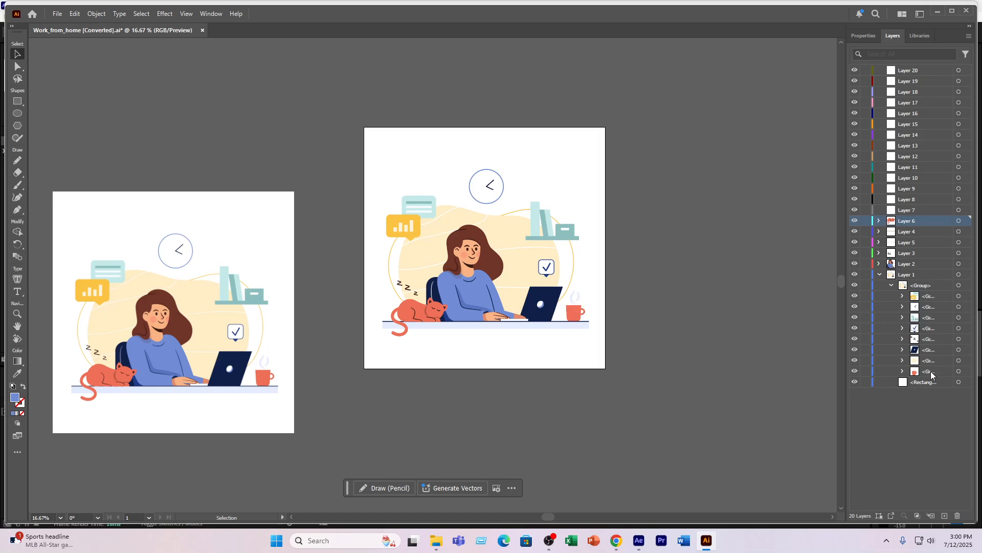
- Expand the coffee mug group in Layer 1 and move the red mug artwork into Layer 7
{"action": "left_click", "coordinate": [872, 370]}
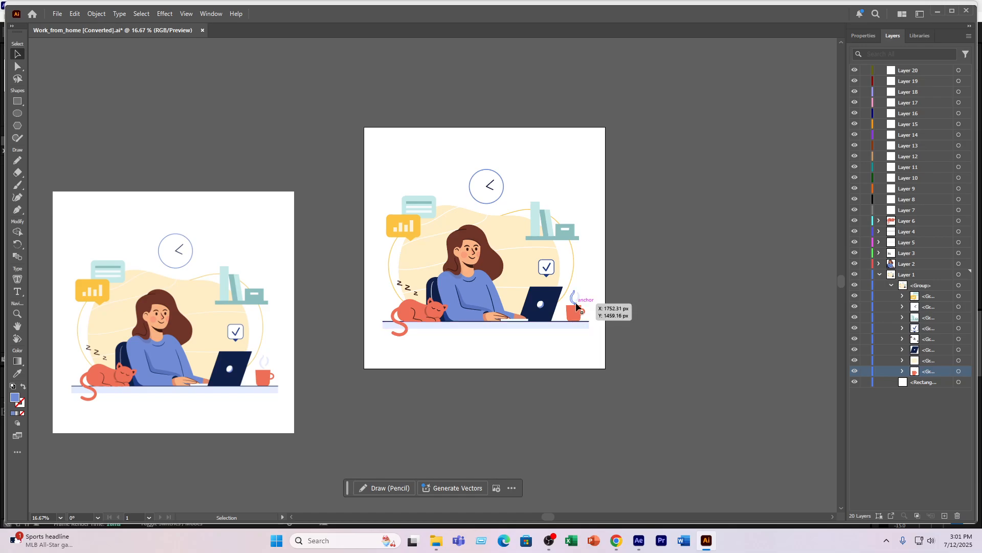
{"action": "left_click", "coordinate": [901, 372]}
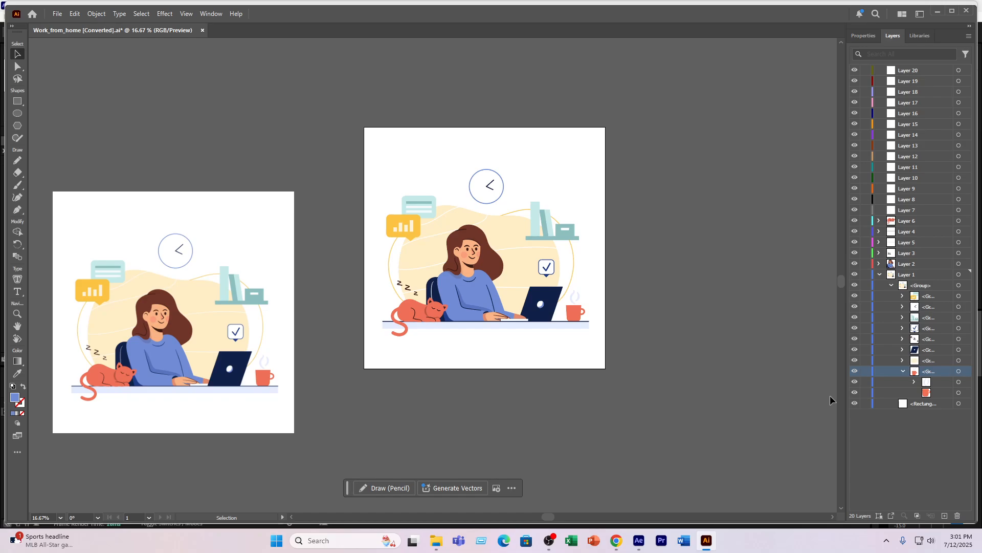
{"action": "left_click", "coordinate": [932, 392]}
{"action": "left_click_drag", "start_coordinate": [931, 393], "coordinate": [910, 210]}
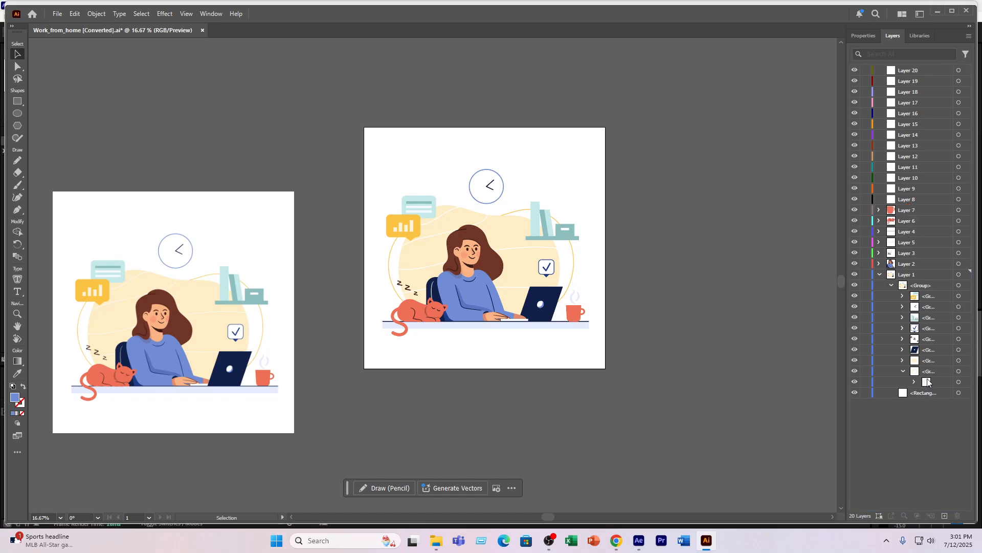
- Move the mug's steam into Layer 8 and the laptop group into Layer 9
{"action": "left_click_drag", "start_coordinate": [927, 382], "coordinate": [902, 201]}
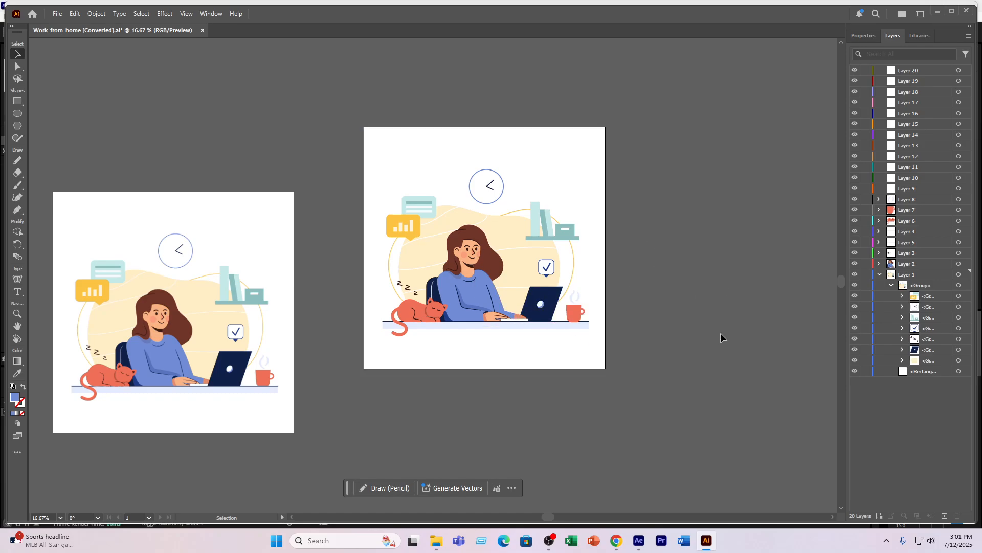
{"action": "left_click_drag", "start_coordinate": [926, 349], "coordinate": [906, 188]}
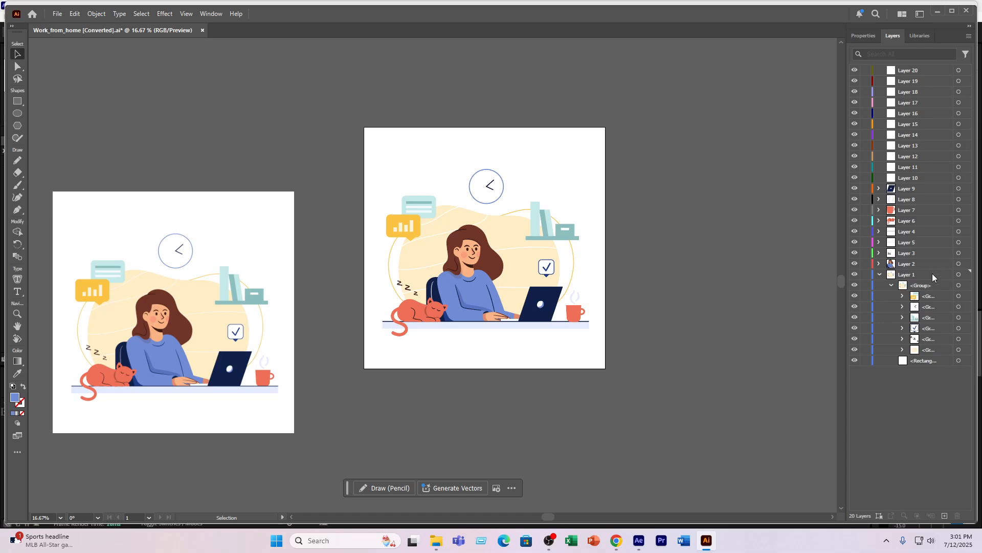
- Expand the speech bubbles group and identify the yellow bubble's shape and white chart bars by temporarily hiding and restoring them
{"action": "left_click", "coordinate": [917, 297]}
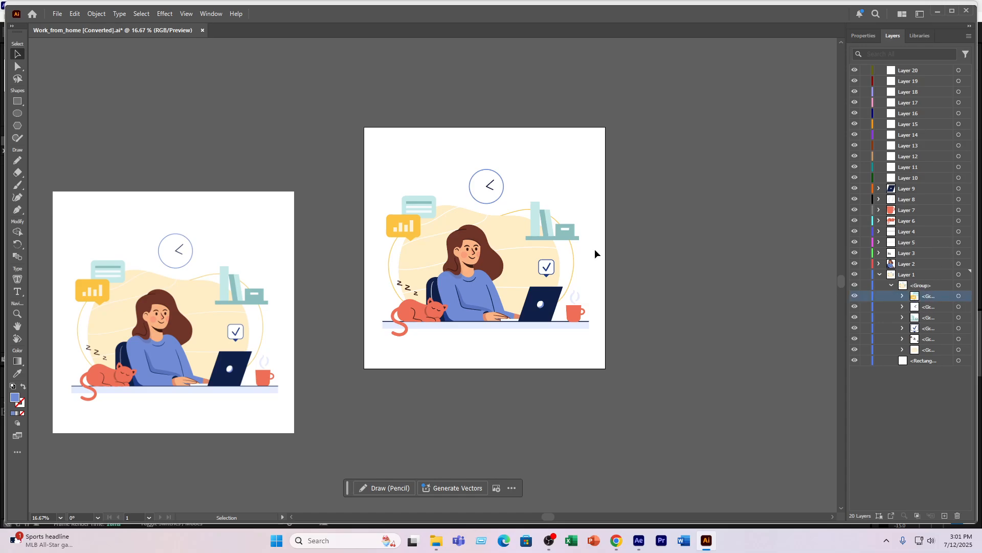
{"action": "left_click", "coordinate": [855, 296]}
{"action": "left_click", "coordinate": [854, 296]}
{"action": "left_click", "coordinate": [902, 297]}
{"action": "left_click", "coordinate": [933, 318]}
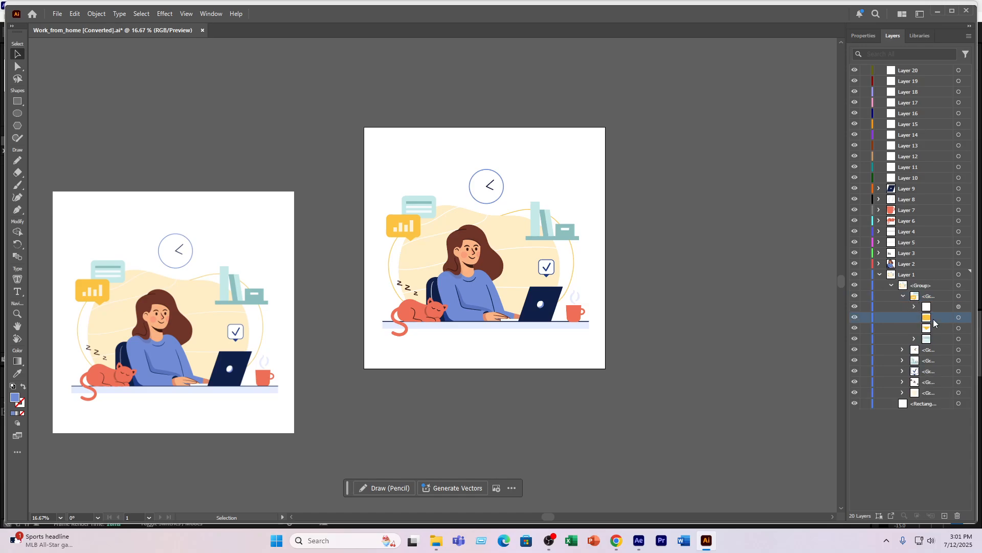
{"action": "left_click", "coordinate": [854, 317]}
{"action": "left_click", "coordinate": [854, 317]}
{"action": "left_click", "coordinate": [854, 307]}
{"action": "left_click", "coordinate": [854, 306]}
{"action": "left_click", "coordinate": [854, 306]}
{"action": "left_click", "coordinate": [855, 306]}
- Move the yellow speech bubble's shapes into Layer 10 and its white chart bars into Layer 11
{"action": "left_click", "coordinate": [934, 328], "text": "shift"}
{"action": "left_click_drag", "start_coordinate": [935, 327], "coordinate": [905, 167]}
{"action": "left_click", "coordinate": [905, 167]}
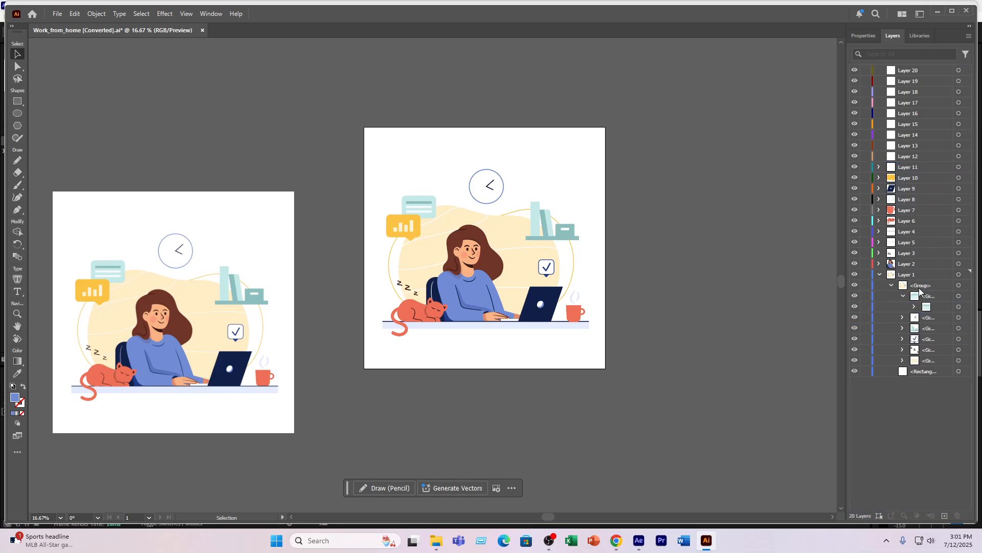
- Separate the teal speech bubble, moving its background shape into Layer 12 and its text lines into Layer 13
{"action": "left_click", "coordinate": [854, 306]}
{"action": "left_click", "coordinate": [855, 307]}
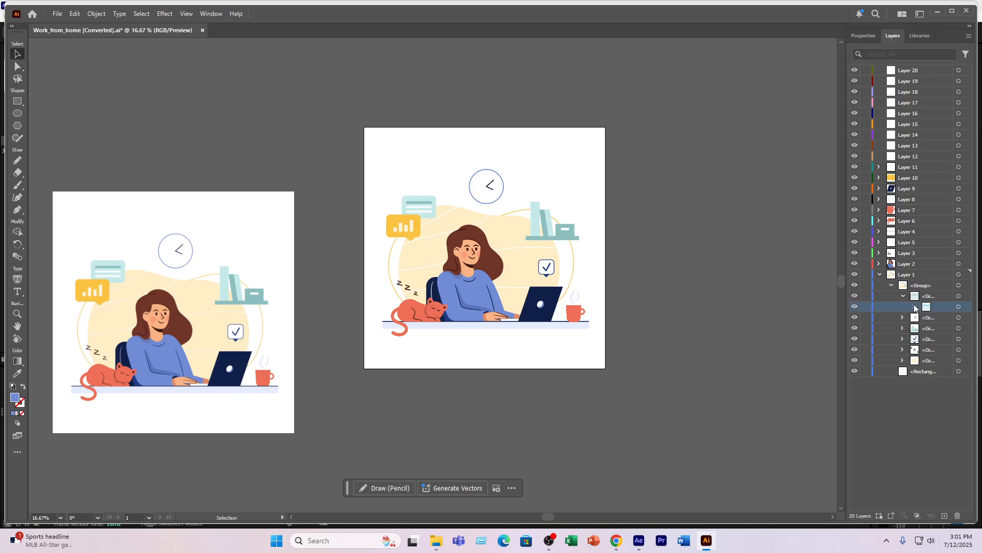
{"action": "left_click", "coordinate": [915, 307]}
{"action": "left_click", "coordinate": [926, 317]}
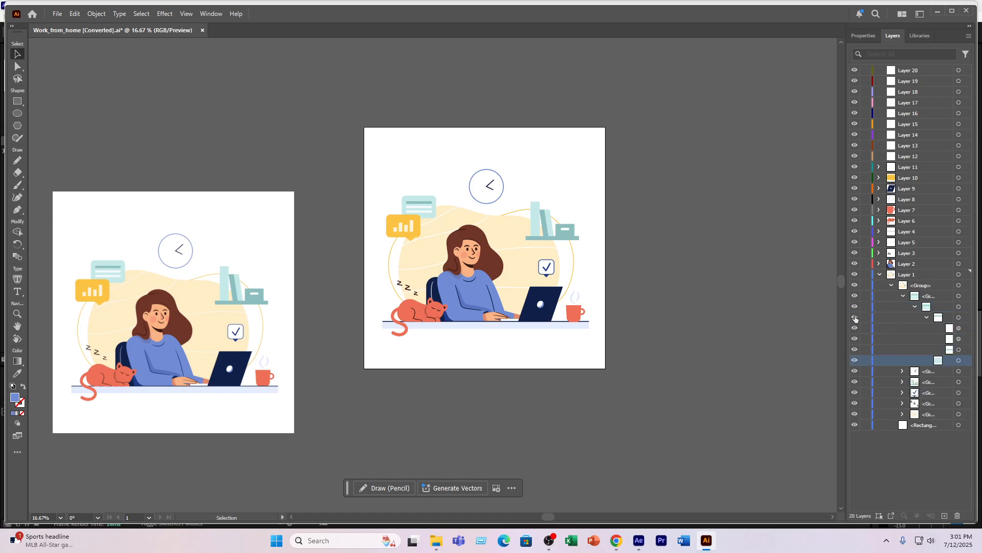
{"action": "left_click", "coordinate": [855, 317]}
{"action": "left_click", "coordinate": [855, 316]}
{"action": "left_click", "coordinate": [927, 318]}
{"action": "left_click_drag", "start_coordinate": [945, 330], "coordinate": [916, 157]}
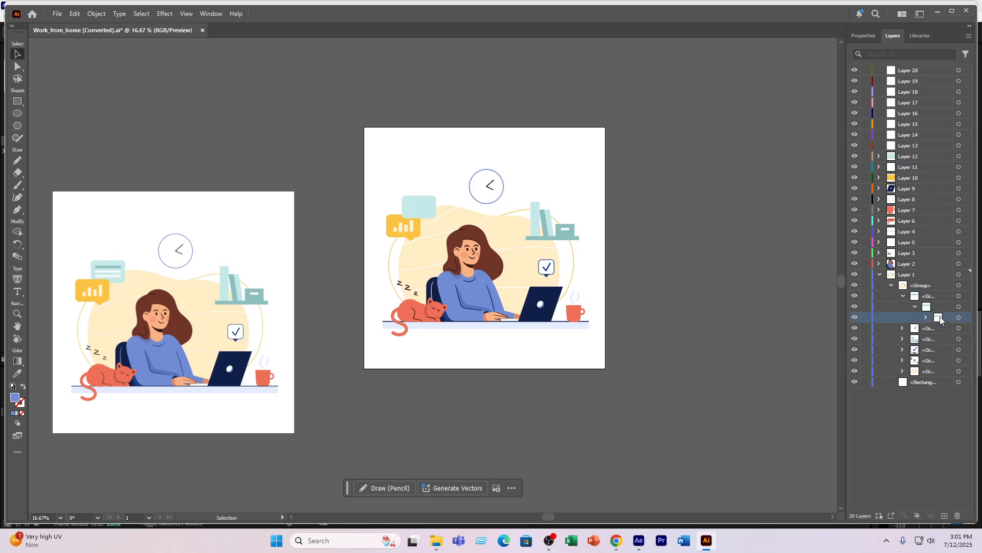
{"action": "left_click_drag", "start_coordinate": [941, 317], "coordinate": [904, 148]}
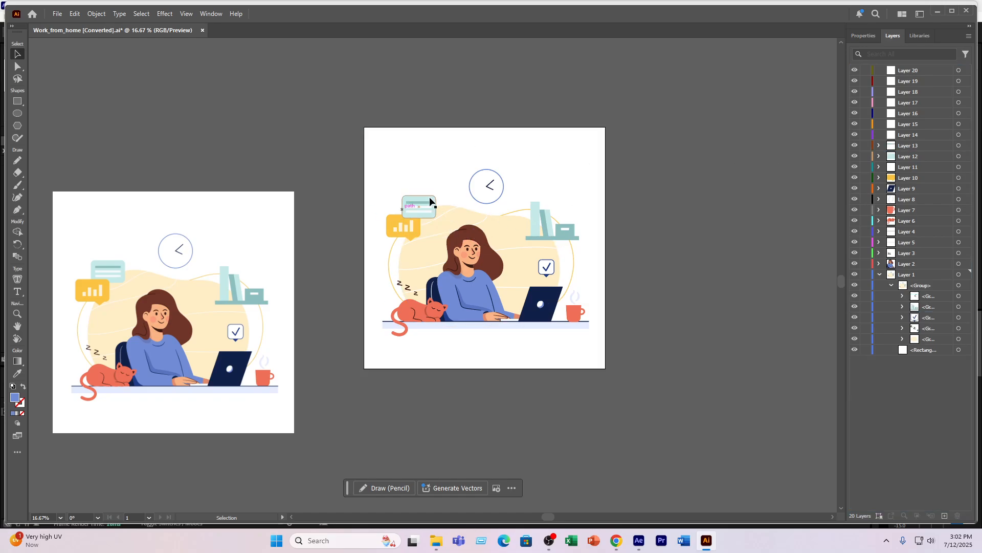
- Move Layer 10 and Layer 11 together above Layer 13 so the yellow speech bubble sits in front of the teal one
{"action": "left_click", "coordinate": [914, 179]}
{"action": "left_click", "coordinate": [913, 167], "text": "shift"}
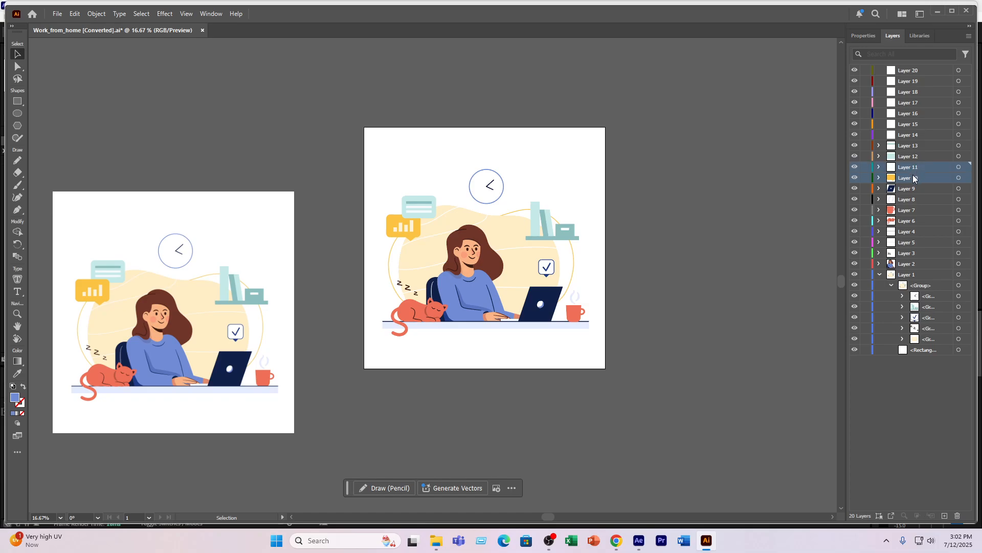
{"action": "left_click_drag", "start_coordinate": [913, 174], "coordinate": [910, 143]}
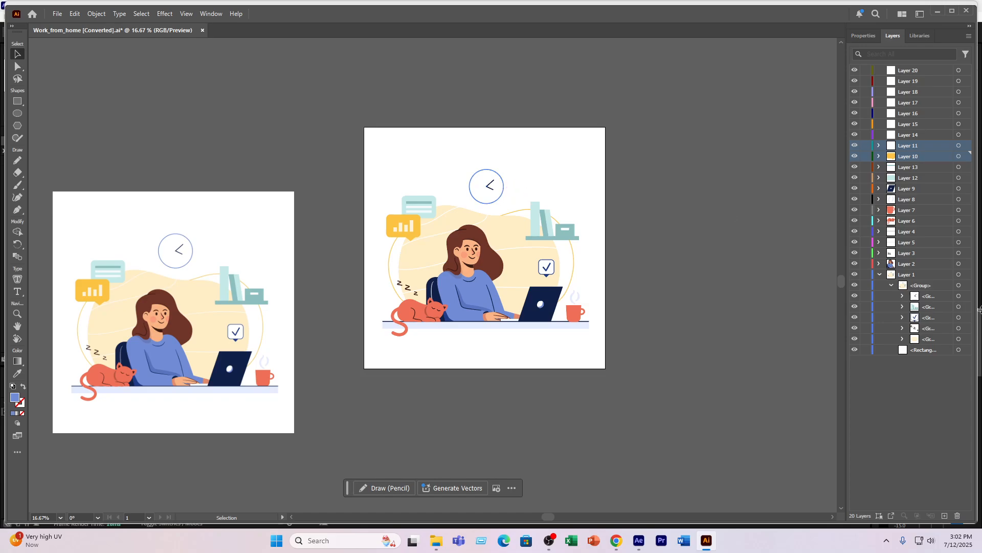
- Examine the check mark bubble group's contents by expanding it and temporarily hiding its check mark, then collapse the group again
{"action": "left_click", "coordinate": [914, 318]}
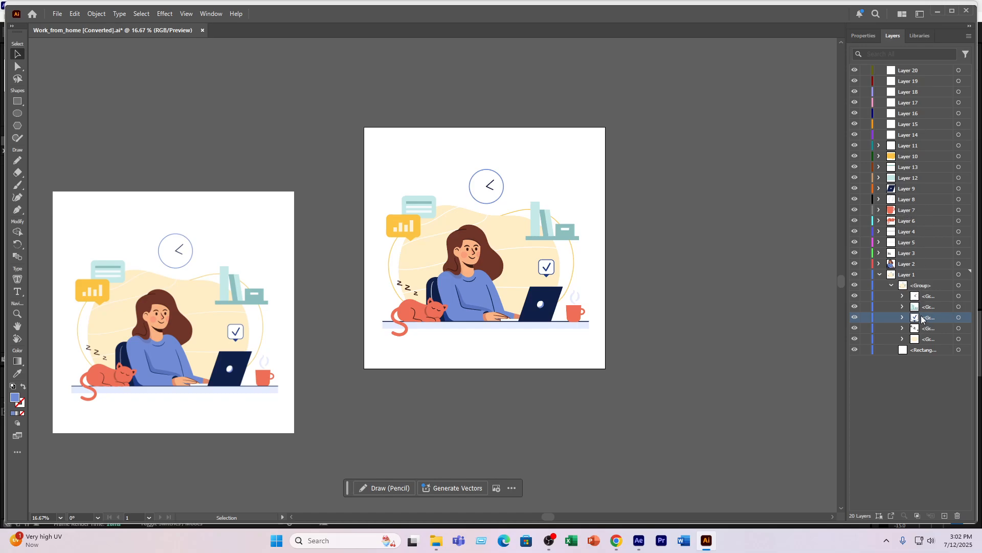
{"action": "left_click", "coordinate": [903, 317]}
{"action": "left_click", "coordinate": [932, 329]}
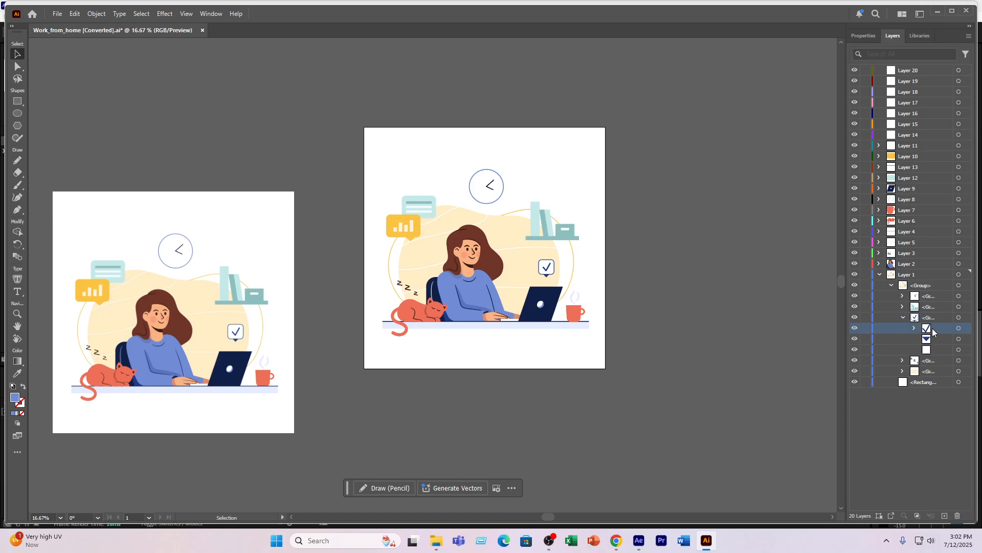
{"action": "left_click", "coordinate": [855, 328]}
{"action": "left_click", "coordinate": [855, 329]}
{"action": "left_click", "coordinate": [903, 317]}
- Expand the wall clock group, check which part is the hands, and move the round clock face into Layer 14
{"action": "left_click", "coordinate": [935, 294]}
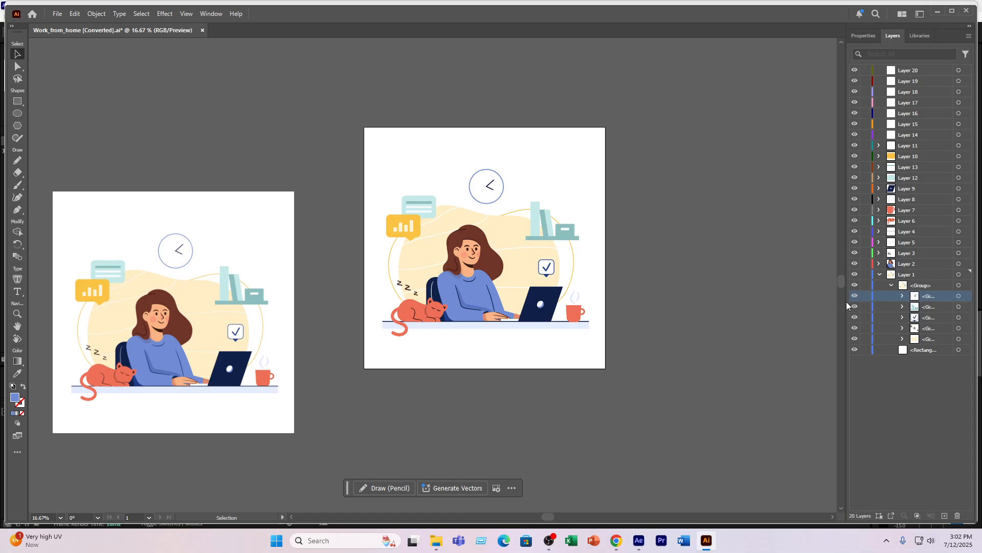
{"action": "left_click", "coordinate": [903, 295]}
{"action": "left_click", "coordinate": [878, 306]}
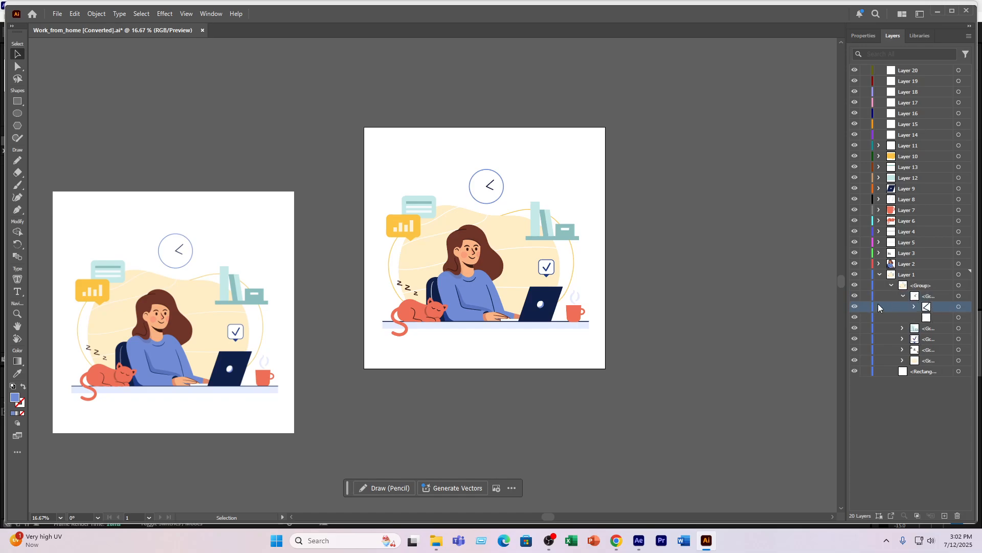
{"action": "left_click", "coordinate": [854, 307]}
{"action": "left_click", "coordinate": [854, 306]}
{"action": "left_click", "coordinate": [939, 319]}
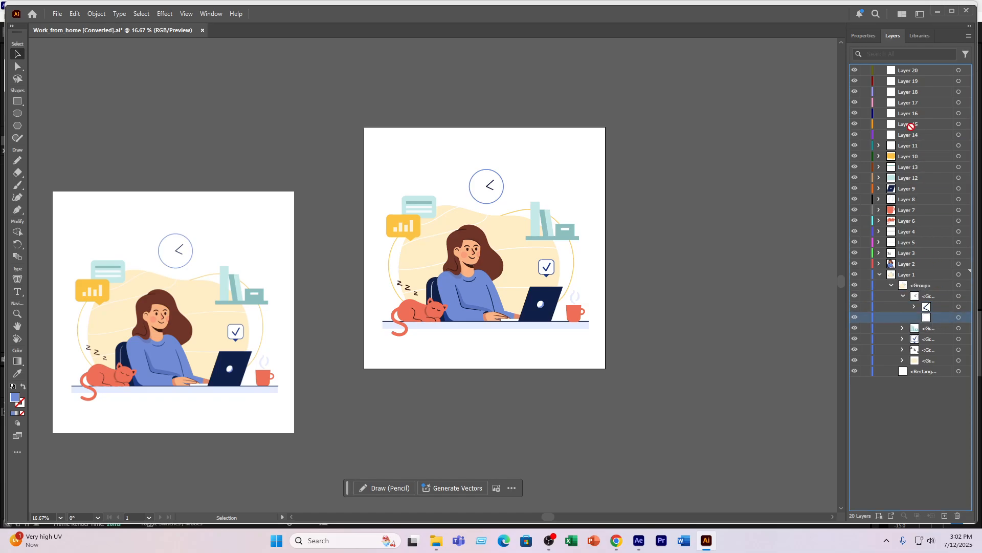
{"action": "left_click", "coordinate": [909, 135]}
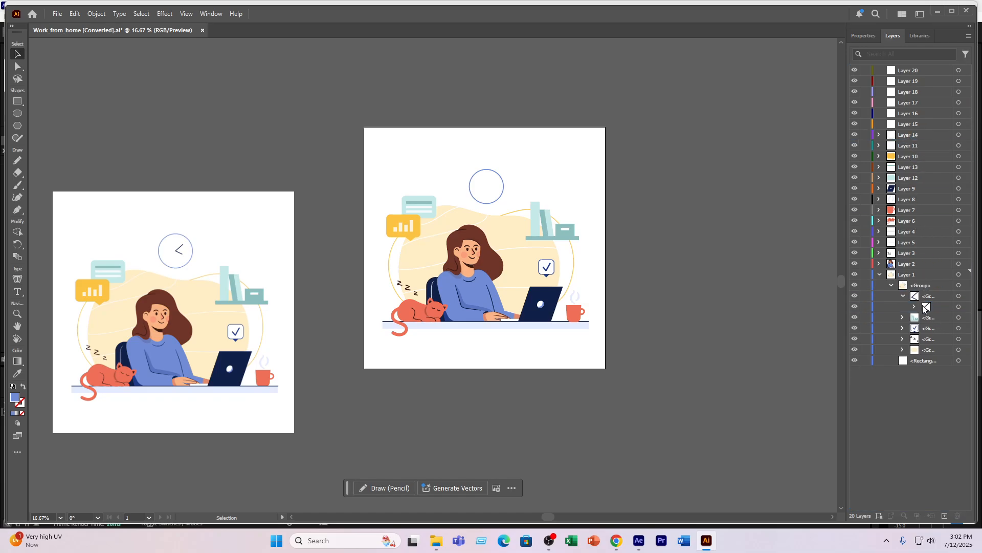
- Expand the remaining clock subgroup and move the clock hands into Layer 15
{"action": "left_click", "coordinate": [915, 306]}
{"action": "left_click", "coordinate": [940, 319]}
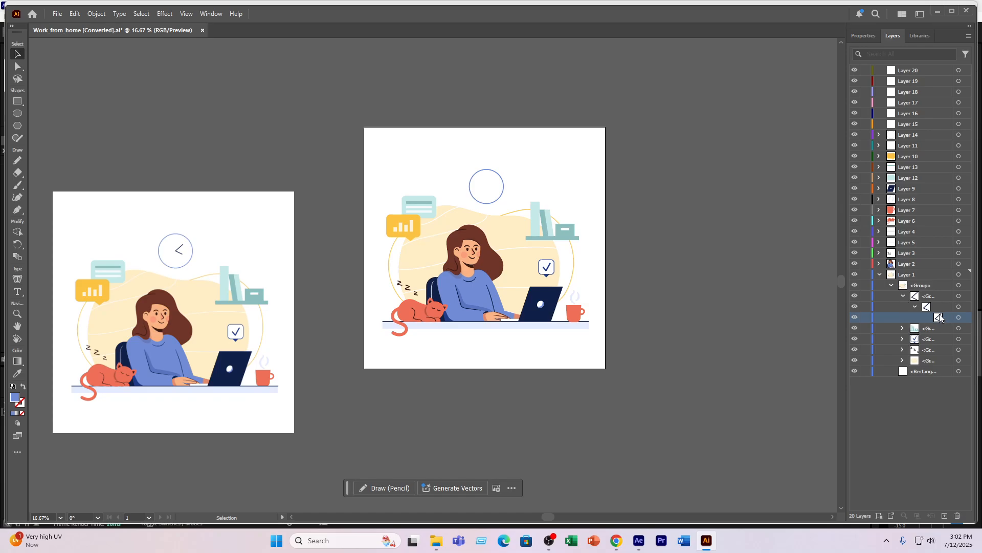
{"action": "left_click_drag", "start_coordinate": [939, 317], "coordinate": [909, 130]}
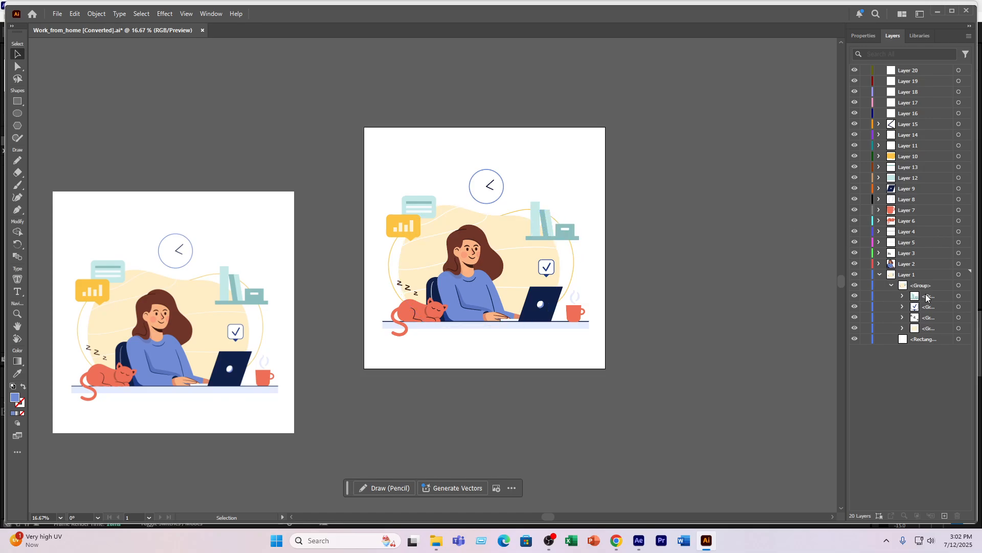
- Identify the bookshelf group and its nested subgroup by temporarily hiding and restoring each of them
{"action": "left_click", "coordinate": [862, 297]}
{"action": "left_click", "coordinate": [854, 295]}
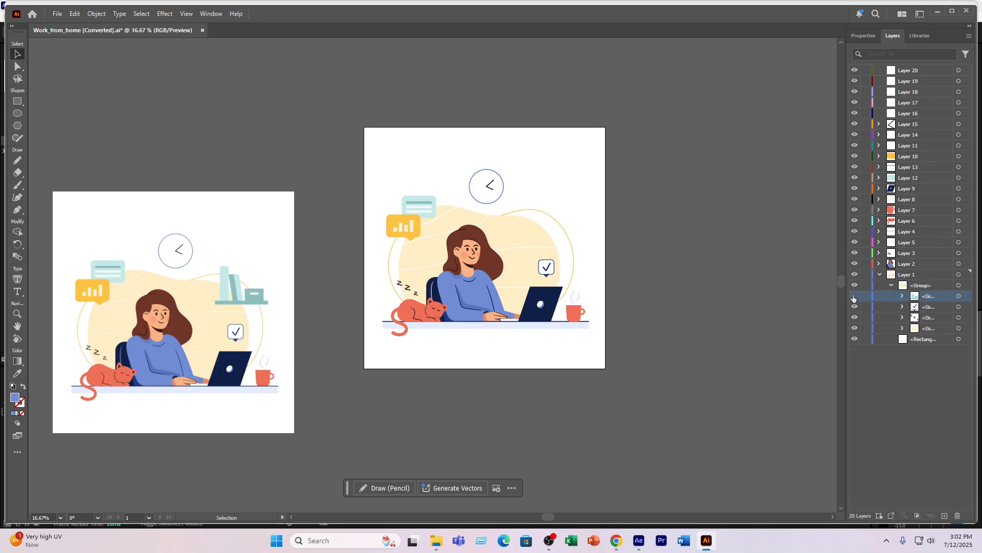
{"action": "left_click", "coordinate": [853, 295]}
{"action": "left_click", "coordinate": [902, 297]}
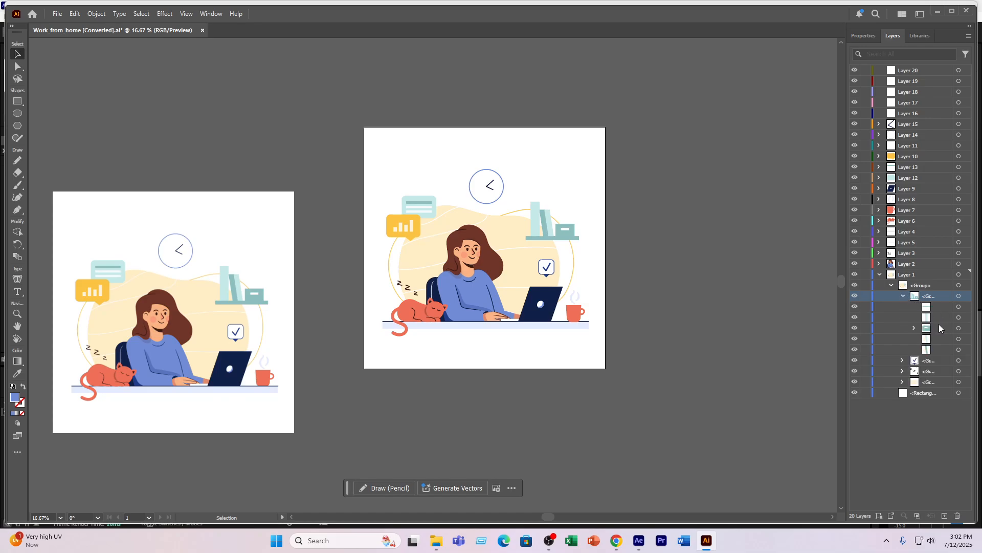
{"action": "left_click", "coordinate": [937, 330]}
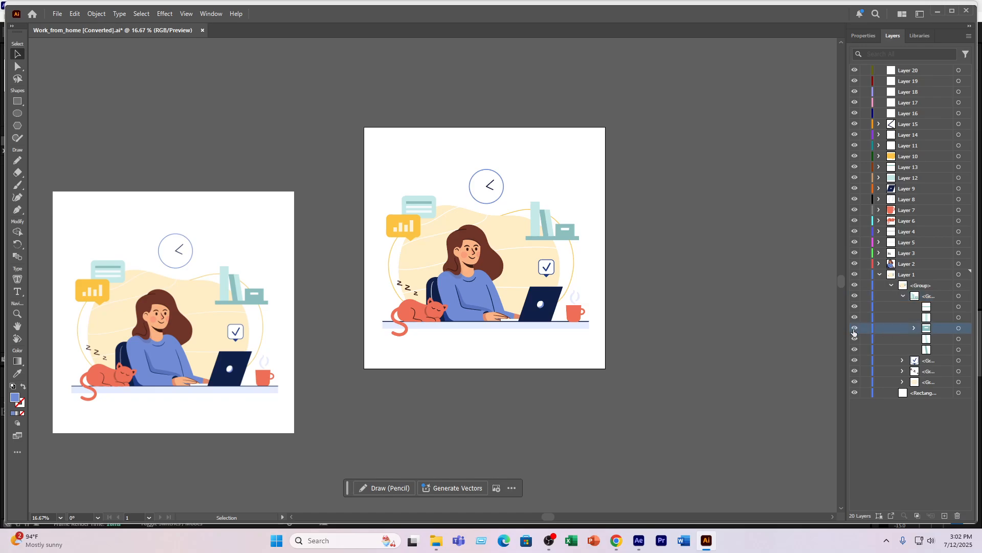
{"action": "left_click", "coordinate": [853, 328]}
{"action": "left_click", "coordinate": [853, 328]}
- Move the horizontal shelf board out of the bookshelf group into Layer 16
{"action": "left_click", "coordinate": [939, 338]}
{"action": "left_click", "coordinate": [938, 307]}
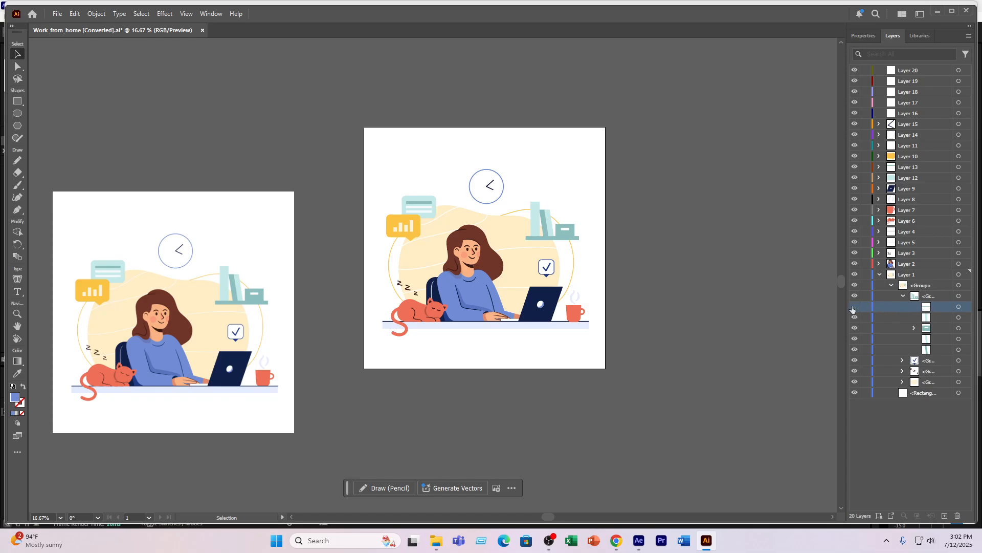
{"action": "left_click", "coordinate": [854, 306]}
{"action": "left_click", "coordinate": [854, 306]}
{"action": "left_click_drag", "start_coordinate": [945, 307], "coordinate": [918, 114]}
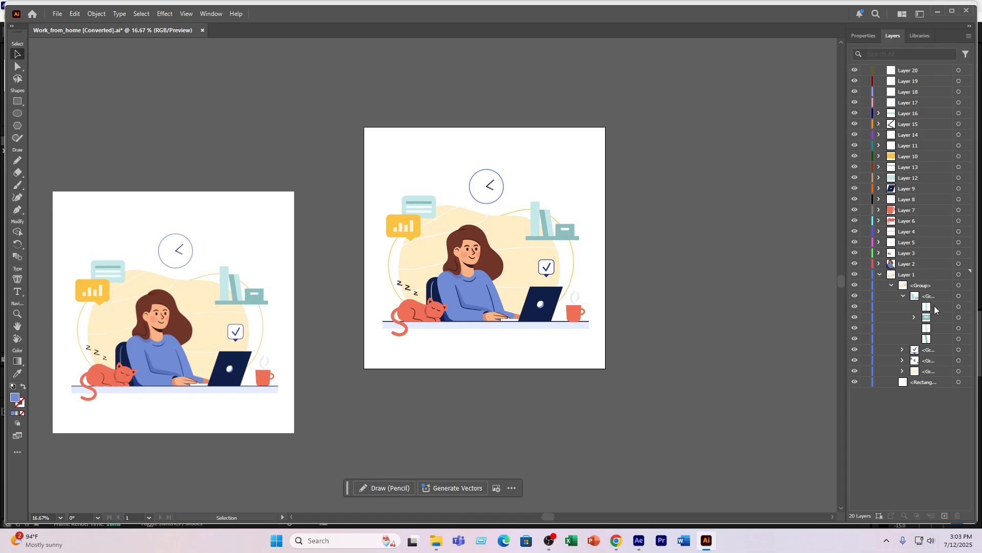
- Distribute the remaining bookshelf items onto separate layers: leaning books into Layer 17, the box into Layer 18, and the upright book into Layer 19
{"action": "left_click", "coordinate": [934, 306]}
{"action": "left_click", "coordinate": [933, 316]}
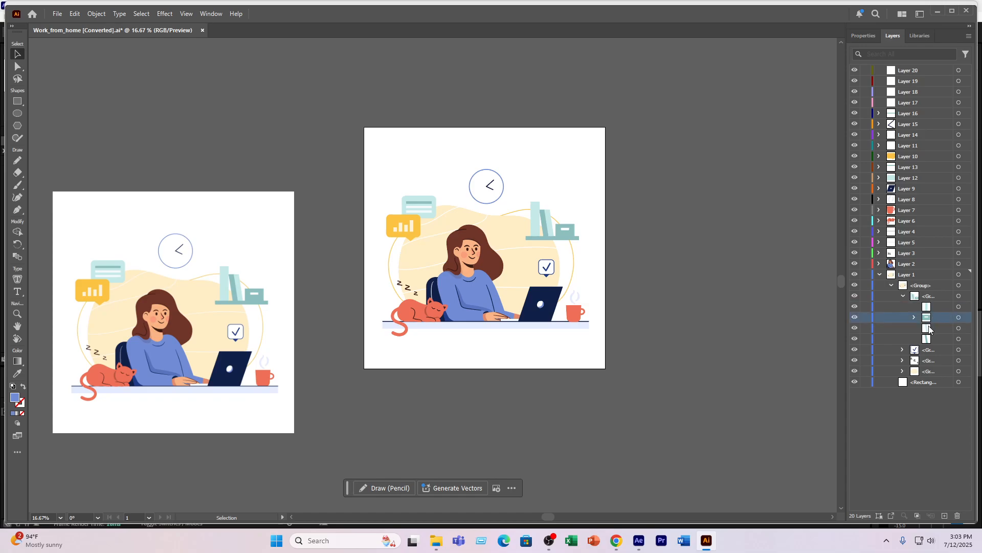
{"action": "left_click", "coordinate": [870, 338]}
{"action": "left_click", "coordinate": [855, 338]}
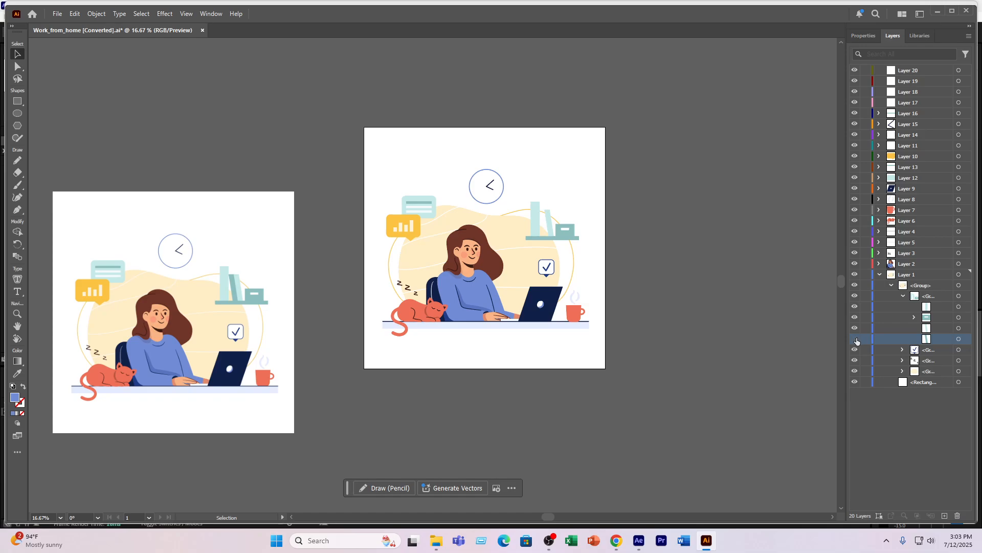
{"action": "left_click", "coordinate": [855, 338]}
{"action": "left_click", "coordinate": [934, 329], "text": "shift"}
{"action": "left_click_drag", "start_coordinate": [937, 326], "coordinate": [906, 103]}
{"action": "left_click_drag", "start_coordinate": [934, 318], "coordinate": [916, 93]}
{"action": "left_click_drag", "start_coordinate": [934, 306], "coordinate": [902, 81]}
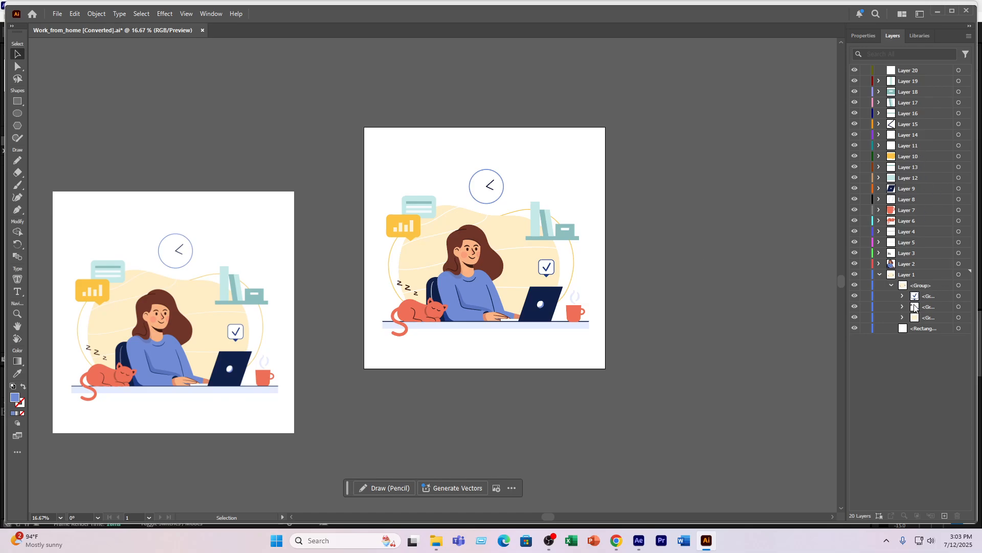
- Expand the check mark bubble group and move the bubble's body and dark tail shape together into Layer 20
{"action": "left_click", "coordinate": [893, 298]}
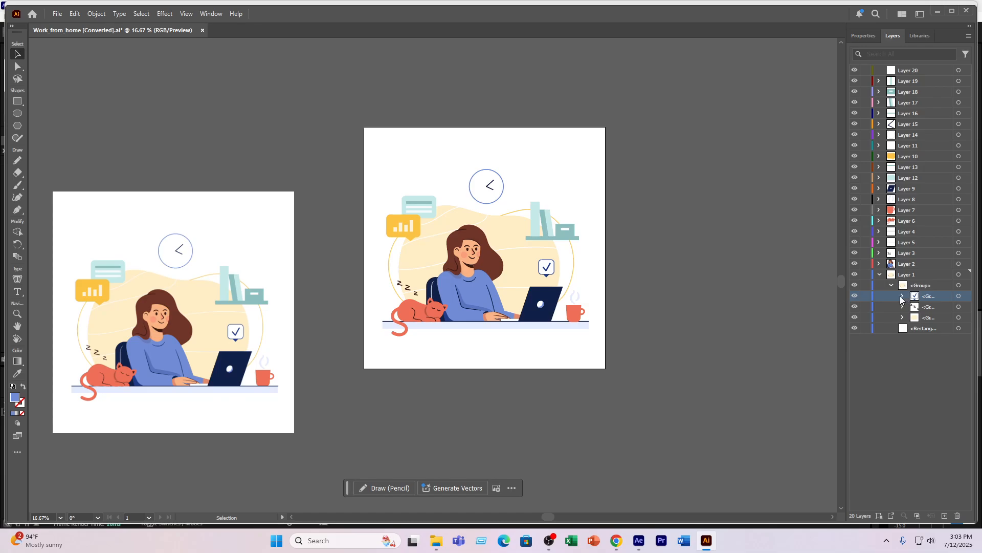
{"action": "left_click", "coordinate": [902, 296]}
{"action": "left_click", "coordinate": [933, 318]}
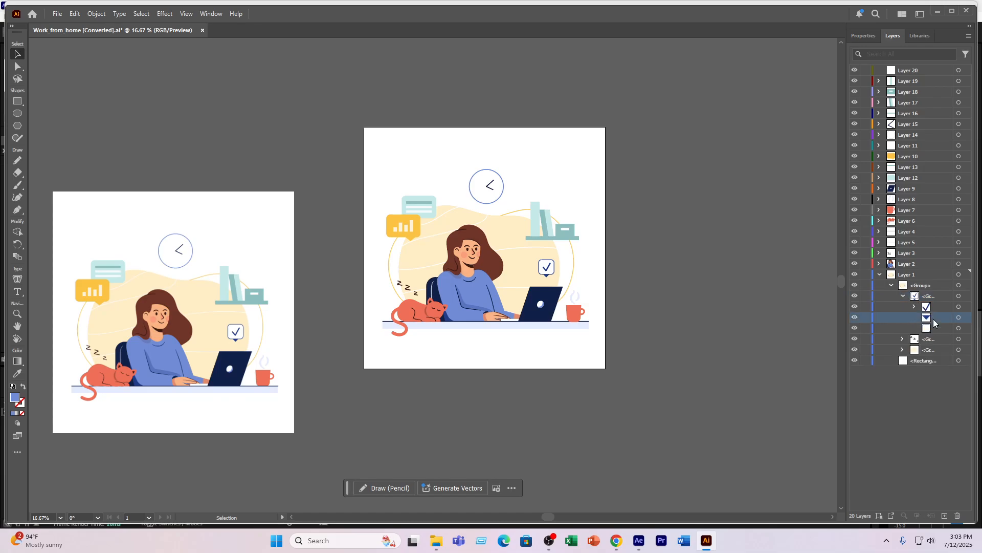
{"action": "left_click", "coordinate": [942, 326], "text": "shift"}
{"action": "left_click_drag", "start_coordinate": [943, 324], "coordinate": [919, 74]}
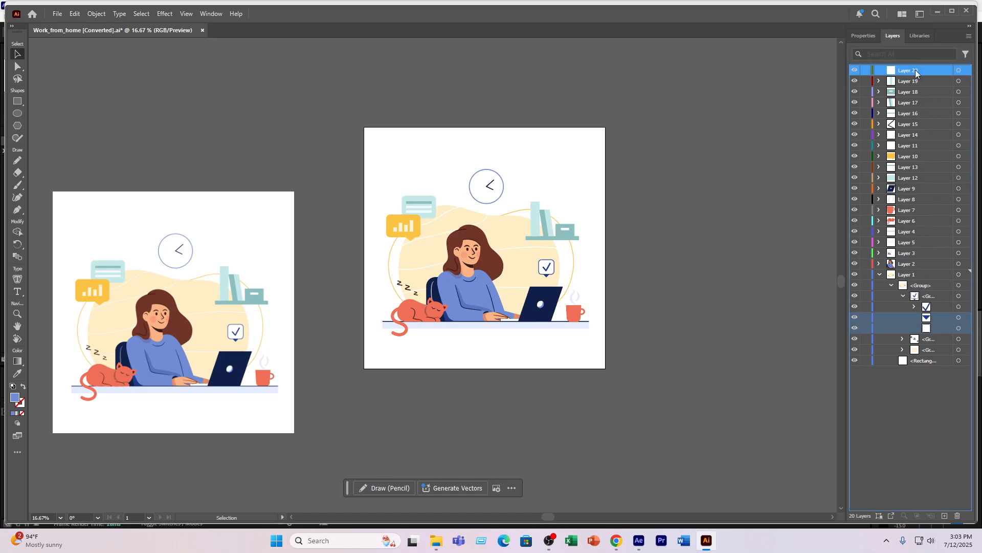
- Add three new layers, place the check mark in Layer 23, and stack that layer above Layer 20
{"action": "left_click", "coordinate": [944, 515]}
{"action": "left_click", "coordinate": [945, 515]}
{"action": "left_click", "coordinate": [945, 515]}
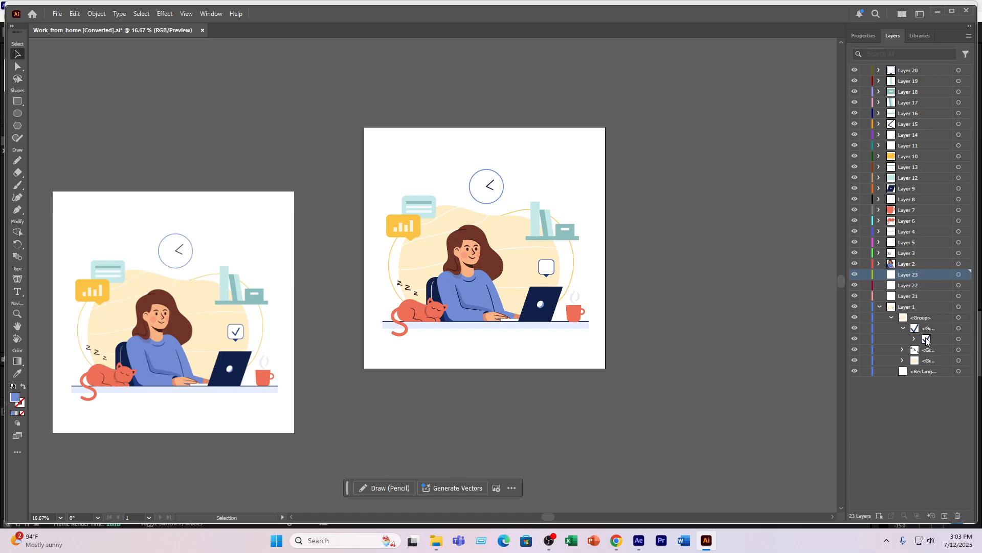
{"action": "left_click_drag", "start_coordinate": [927, 338], "coordinate": [913, 276]}
{"action": "left_click_drag", "start_coordinate": [907, 75], "coordinate": [907, 71]}
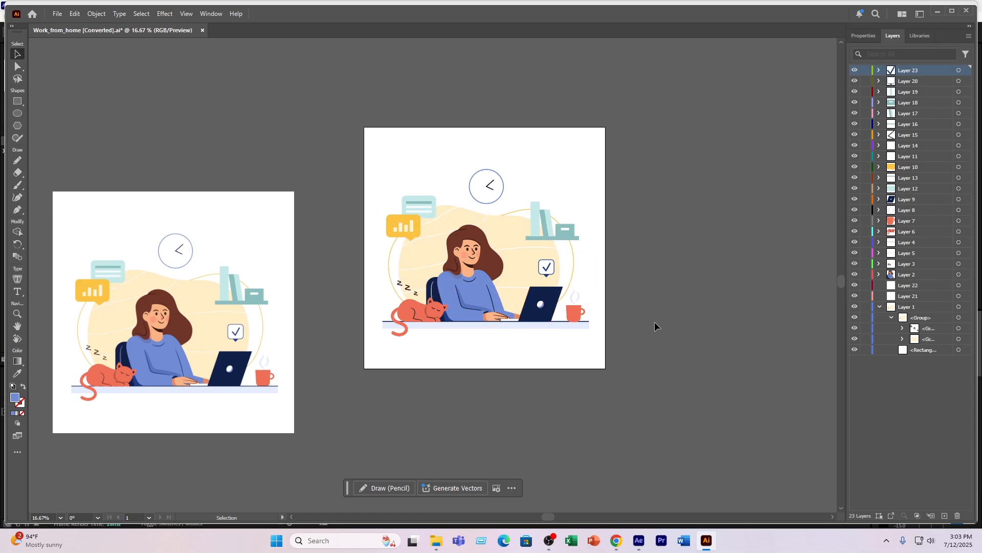
- Expand the background group and identify the yellow outline curves, cream blob and backdrop rectangle by temporarily hiding and restoring them
{"action": "left_click", "coordinate": [903, 339]}
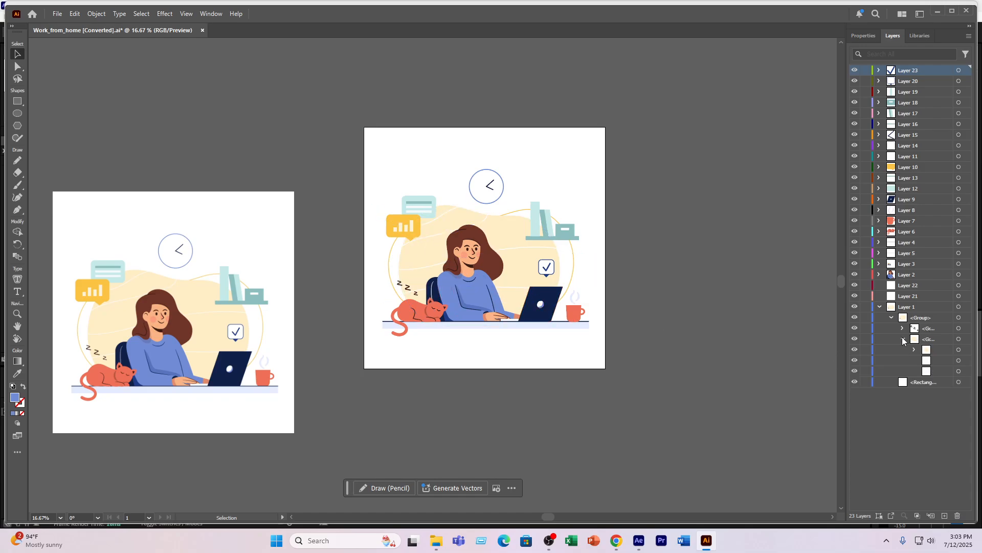
{"action": "left_click", "coordinate": [890, 371]}
{"action": "left_click", "coordinate": [854, 370]}
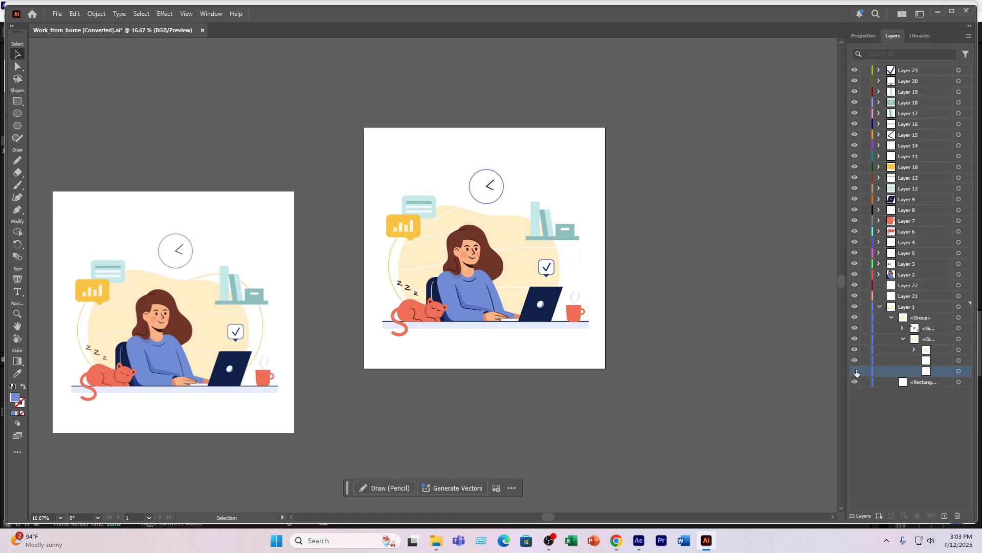
{"action": "left_click", "coordinate": [855, 371]}
{"action": "left_click", "coordinate": [855, 349]}
{"action": "left_click", "coordinate": [855, 351]}
{"action": "left_click", "coordinate": [855, 351]}
{"action": "left_click", "coordinate": [856, 351]}
{"action": "left_click", "coordinate": [856, 361]}
{"action": "left_click", "coordinate": [856, 362]}
{"action": "left_click", "coordinate": [855, 381]}
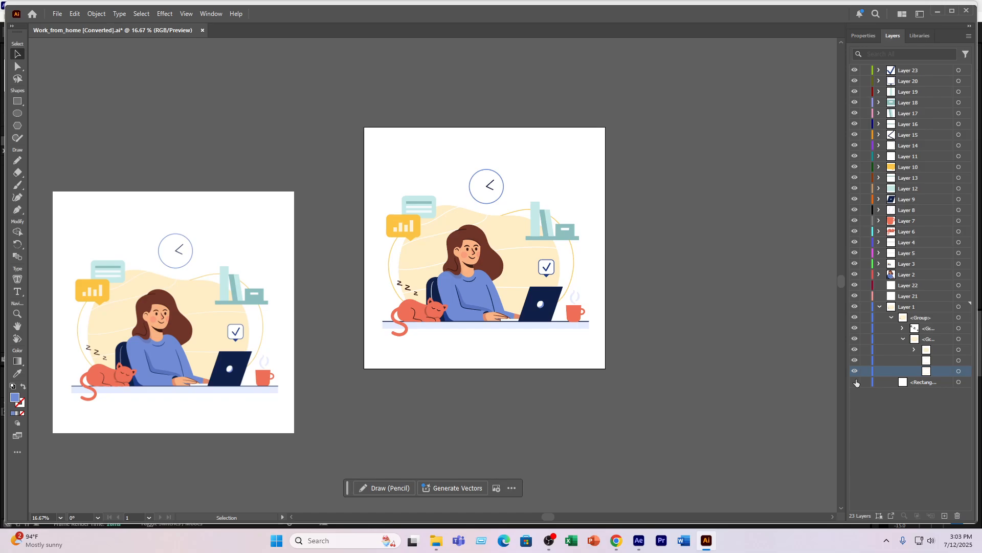
{"action": "left_click", "coordinate": [855, 382]}
- Expand the cream blob's nested groups in the background group to examine their contents
{"action": "left_click", "coordinate": [911, 349]}
{"action": "left_click", "coordinate": [882, 360]}
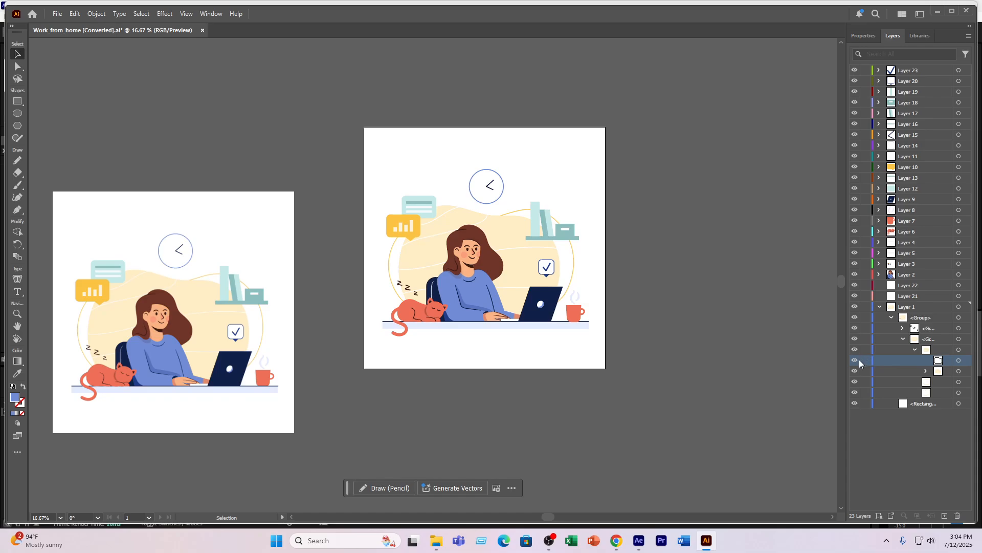
{"action": "left_click", "coordinate": [926, 371]}
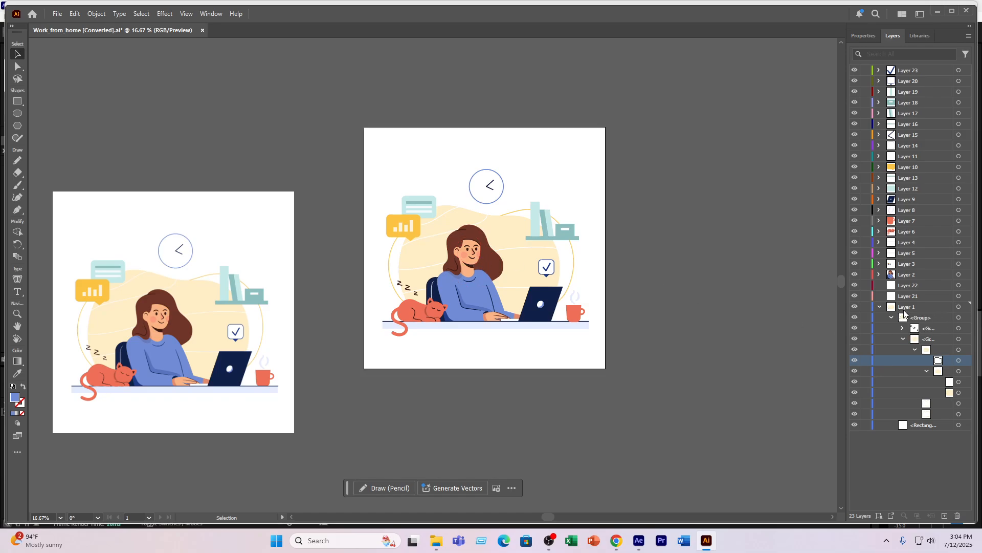
- Move the first nested subgroup of Layer 1's group into Layer 22 and stack Layer 22 above all other layers
{"action": "left_click", "coordinate": [880, 307]}
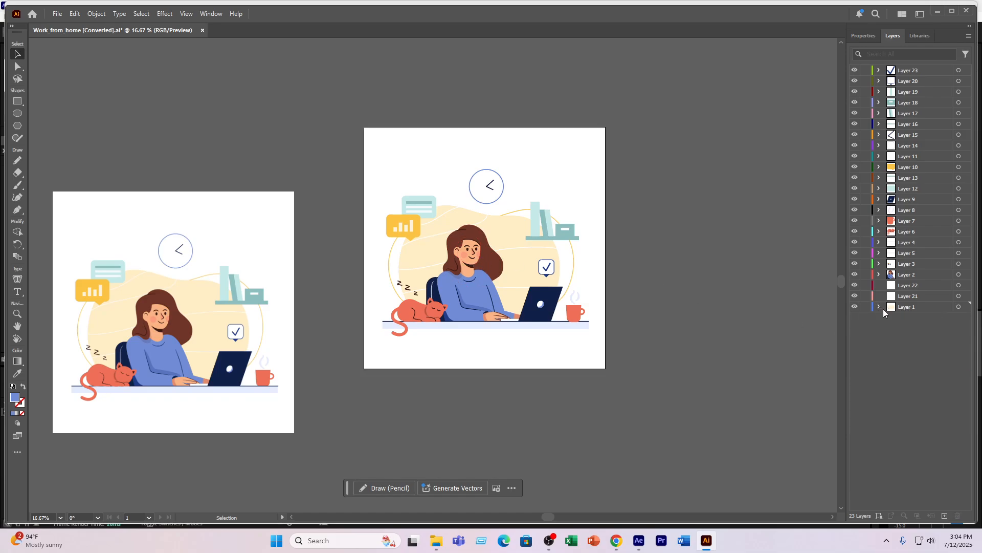
{"action": "left_click", "coordinate": [856, 307]}
{"action": "left_click", "coordinate": [856, 307]}
{"action": "left_click", "coordinate": [880, 307]}
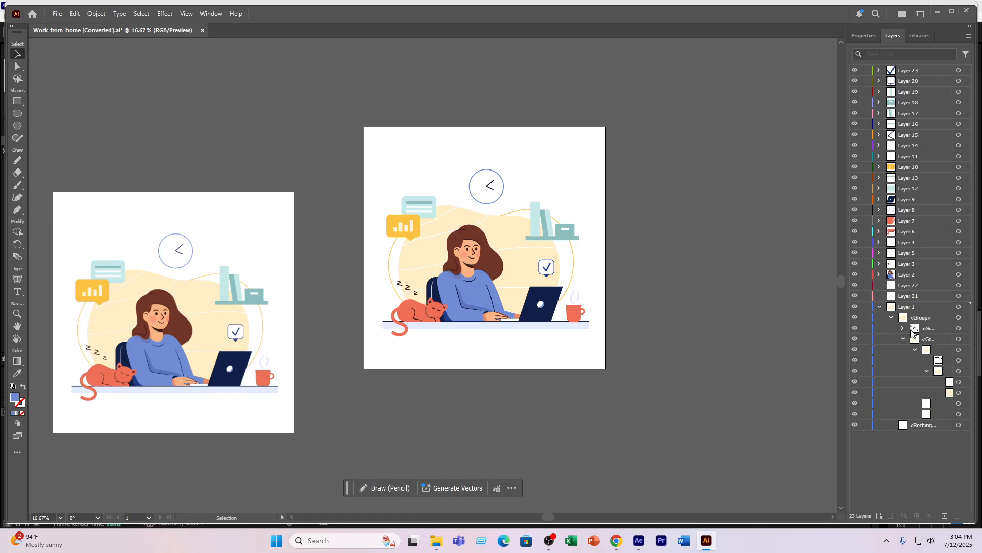
{"action": "left_click_drag", "start_coordinate": [919, 333], "coordinate": [915, 285]}
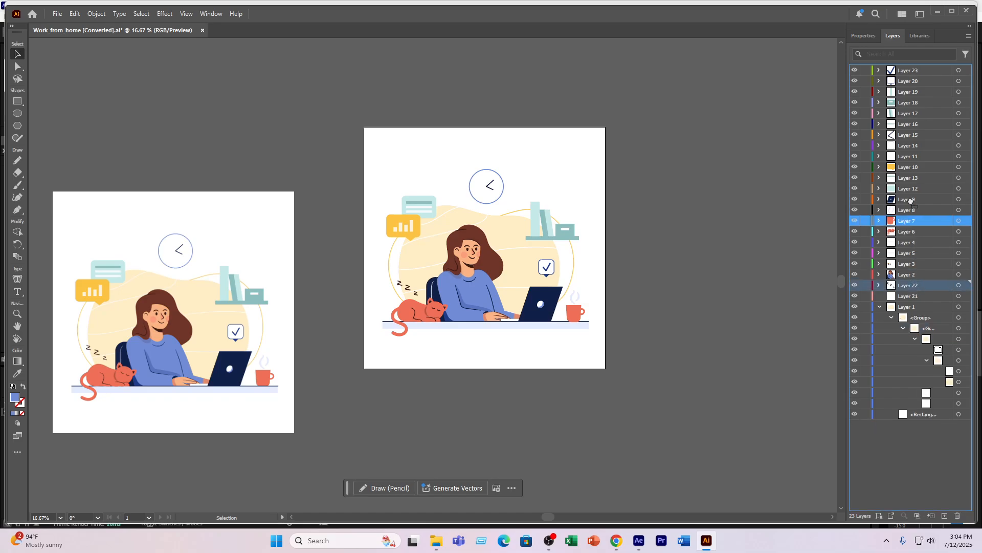
{"action": "left_click_drag", "start_coordinate": [910, 201], "coordinate": [918, 82]}
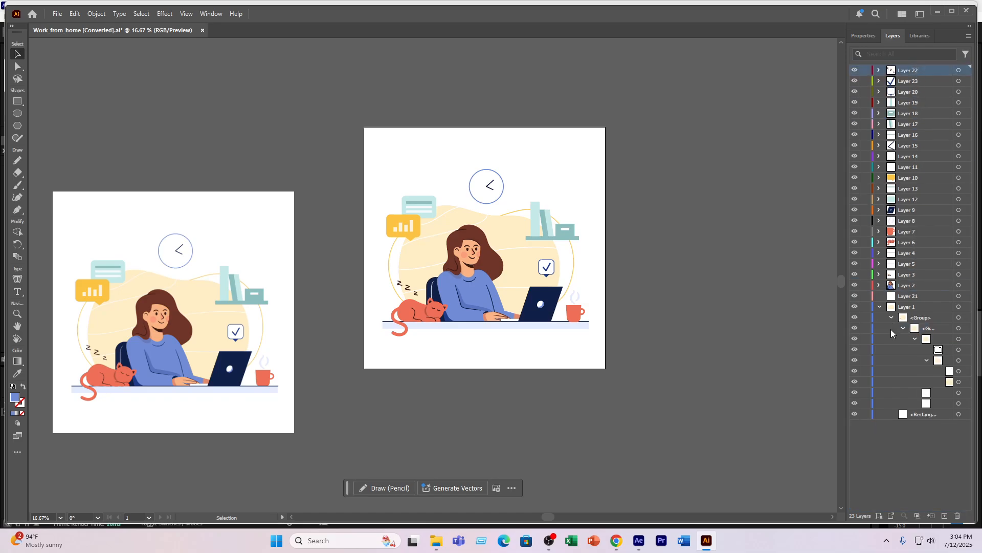
- Delete the empty Layer 21 and Layer 3, which holds the duplicate illustration outside the artboard
{"action": "left_click", "coordinate": [899, 296]}
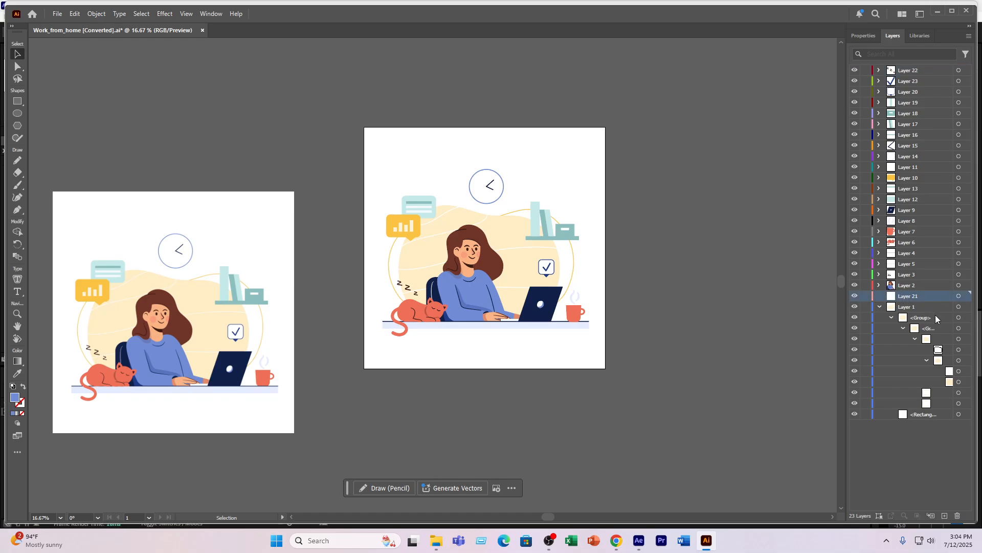
{"action": "left_click_drag", "start_coordinate": [910, 297], "coordinate": [958, 516]}
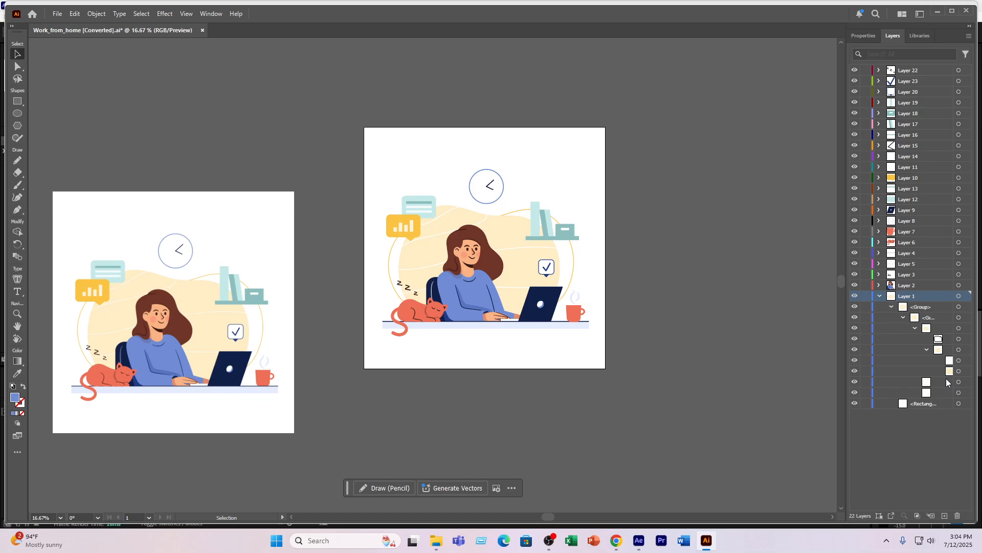
{"action": "left_click", "coordinate": [878, 297]}
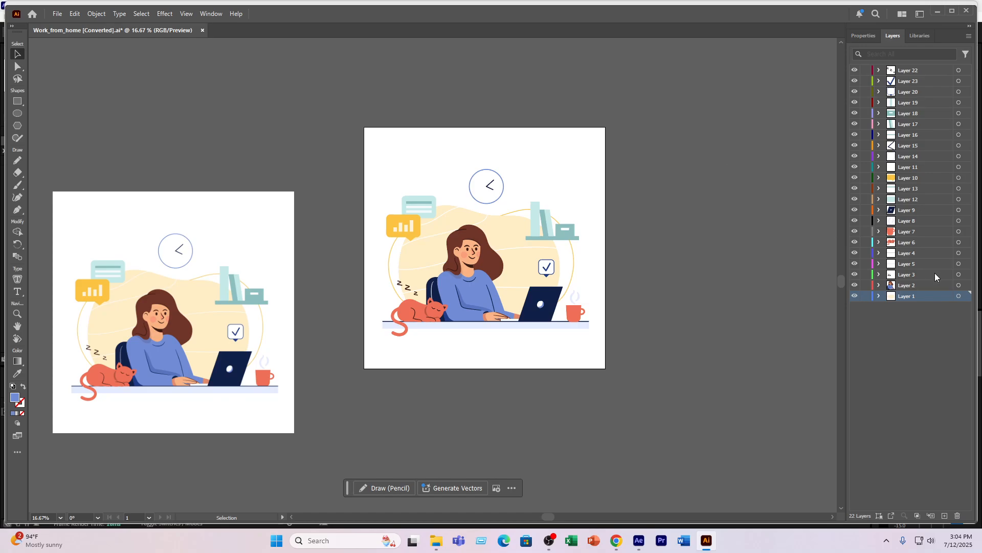
{"action": "left_click", "coordinate": [918, 276]}
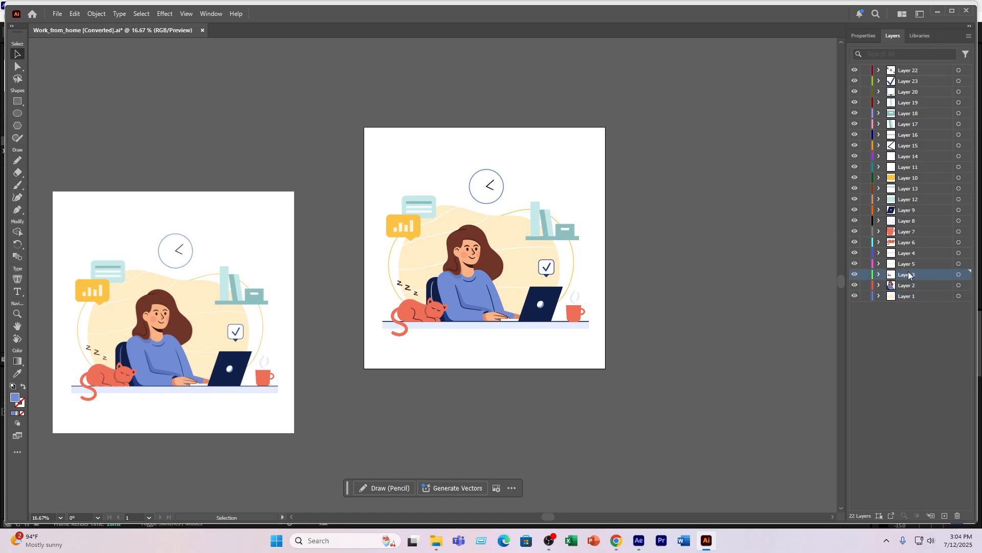
{"action": "left_click", "coordinate": [958, 516]}
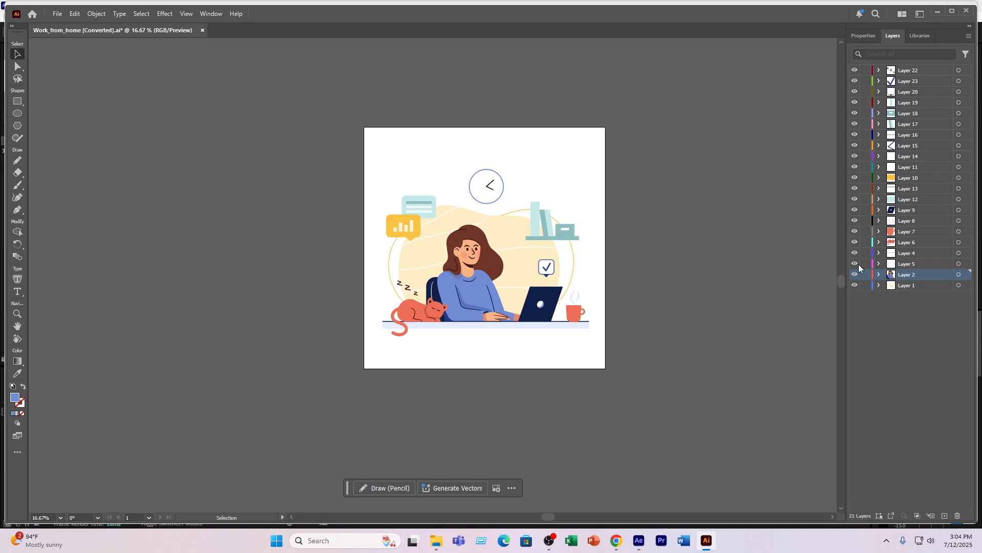
- Rename Layer 1 to "BG" and Layer 2 to "Subject"
{"action": "left_click", "coordinate": [914, 287]}
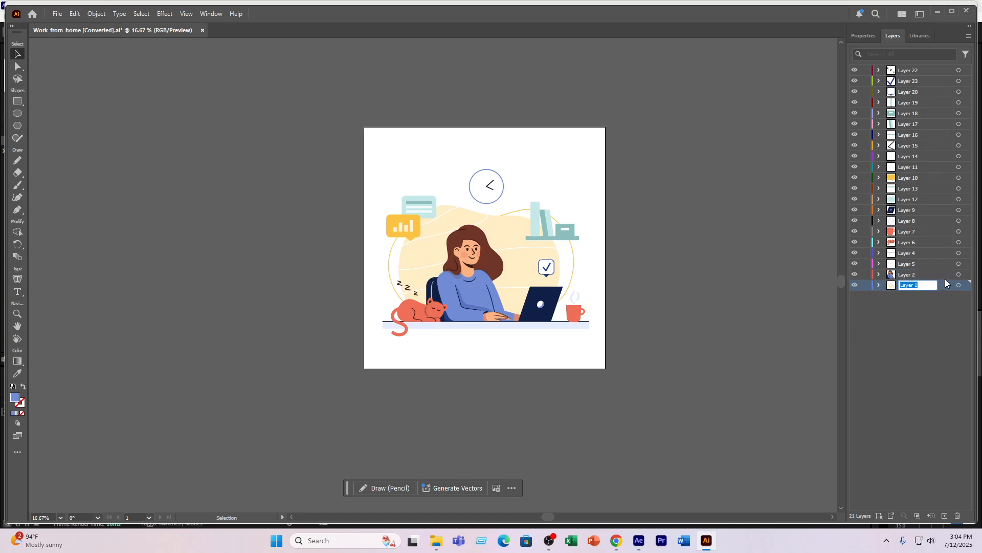
{"action": "type", "text": "BG"}
{"action": "left_click", "coordinate": [912, 336]}
{"action": "double_click", "coordinate": [908, 275]}
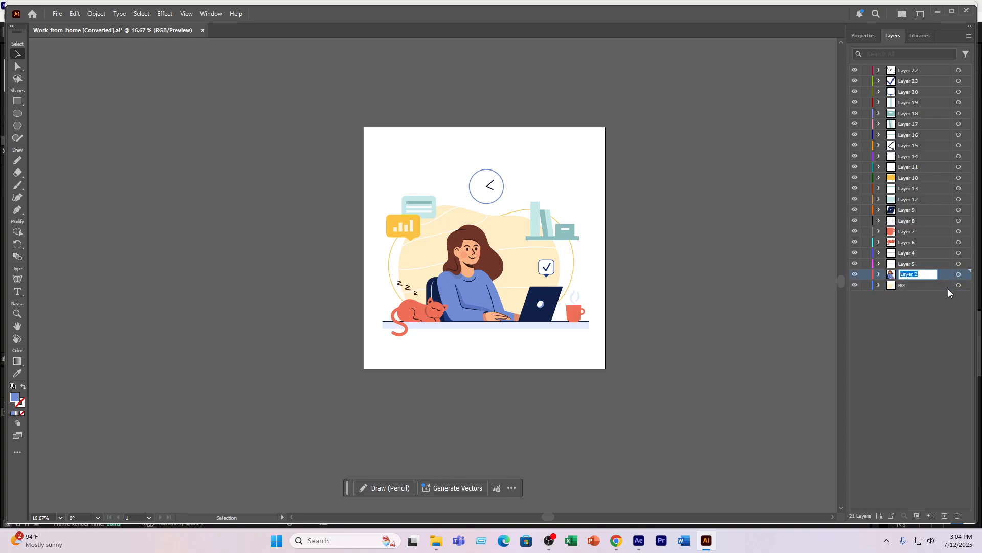
{"action": "type", "text": "Subject"}
{"action": "key", "text": "Return"}
- Check what Layer 5 contains by toggling its visibility and rename the layer to "lower Line"
{"action": "left_click", "coordinate": [856, 265]}
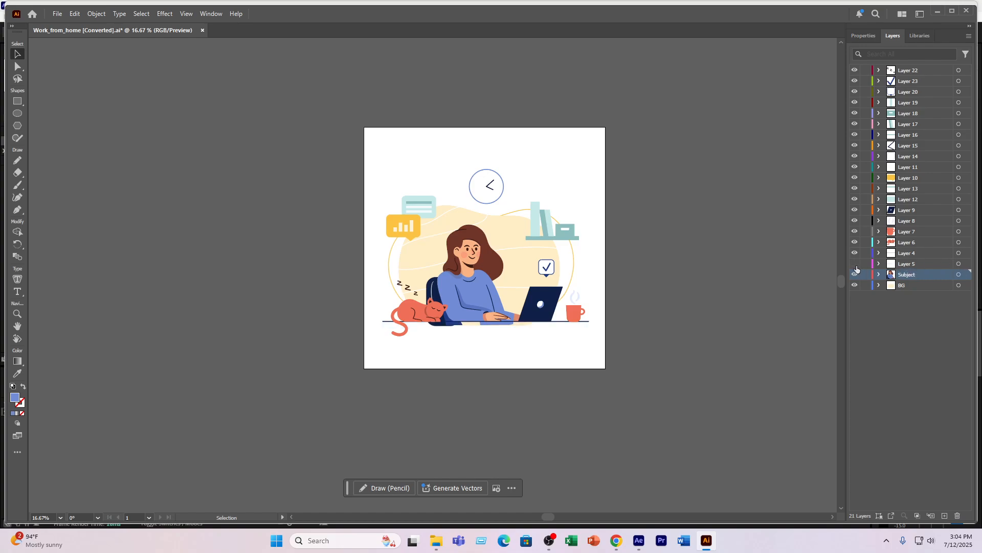
{"action": "left_click", "coordinate": [856, 265]}
{"action": "left_click", "coordinate": [855, 265]}
{"action": "left_click", "coordinate": [856, 266]}
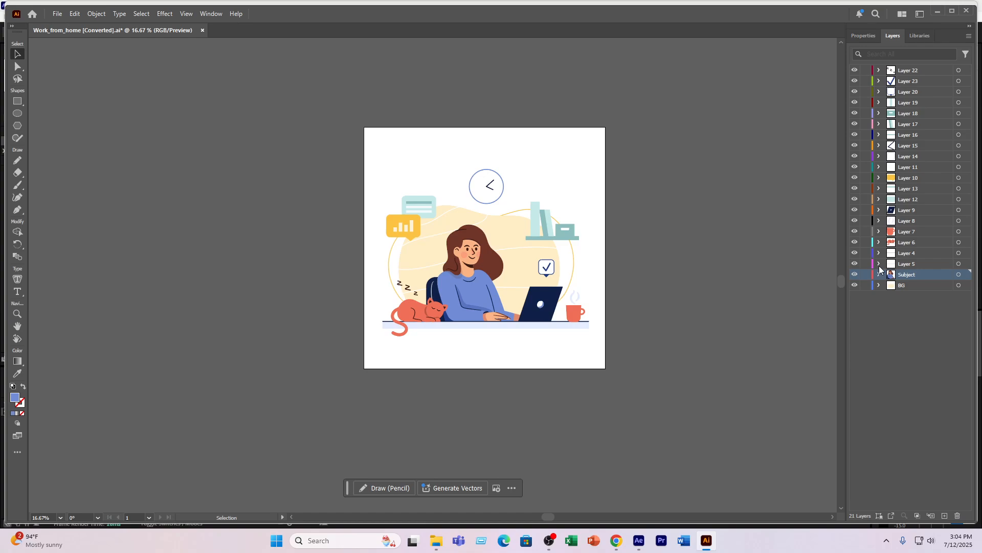
{"action": "left_click", "coordinate": [905, 264]}
{"action": "double_click", "coordinate": [917, 265]}
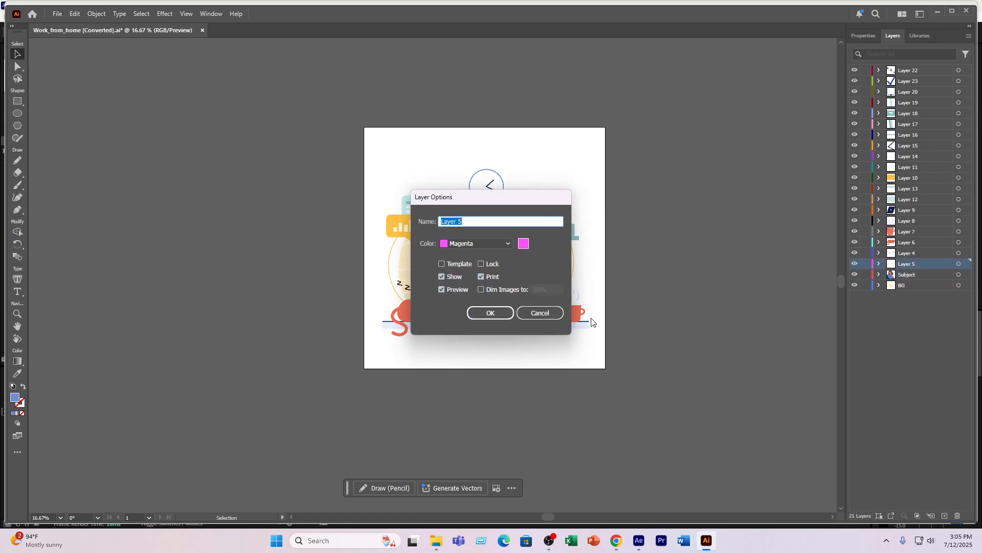
{"action": "left_click", "coordinate": [535, 316]}
{"action": "double_click", "coordinate": [918, 264]}
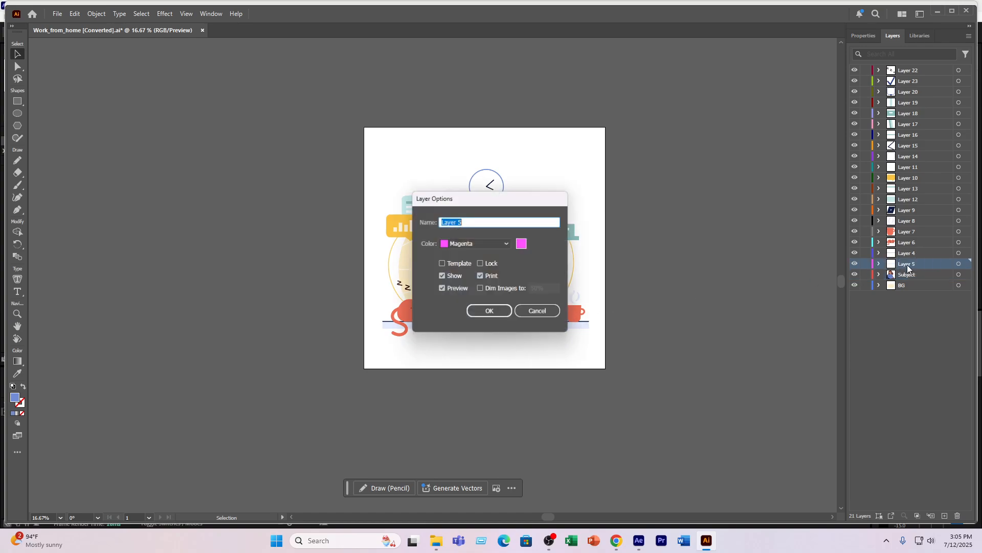
{"action": "type", "text": "lo"}
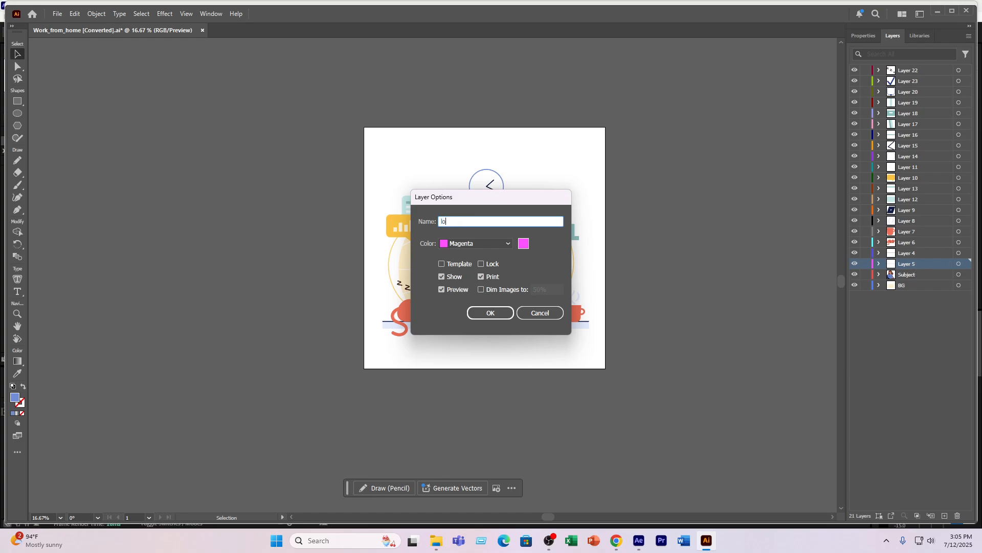
{"action": "type", "text": "wer Line"}
{"action": "key", "text": "Return"}
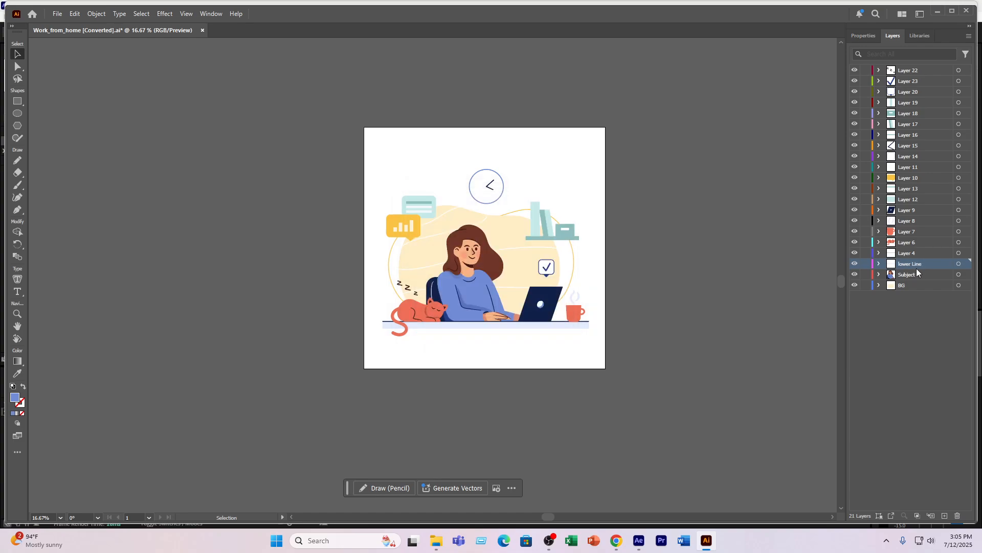
- Rename Layer 4, the dark desk edge, to "Upper line"
{"action": "left_click", "coordinate": [903, 254]}
{"action": "double_click", "coordinate": [903, 254]}
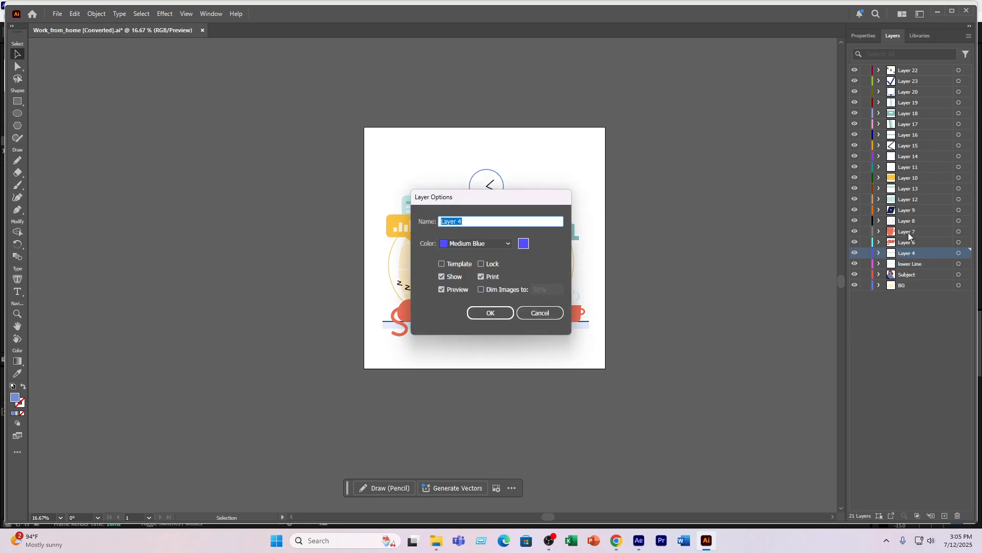
{"action": "type", "text": "Upper line"}
{"action": "key", "text": "Return"}
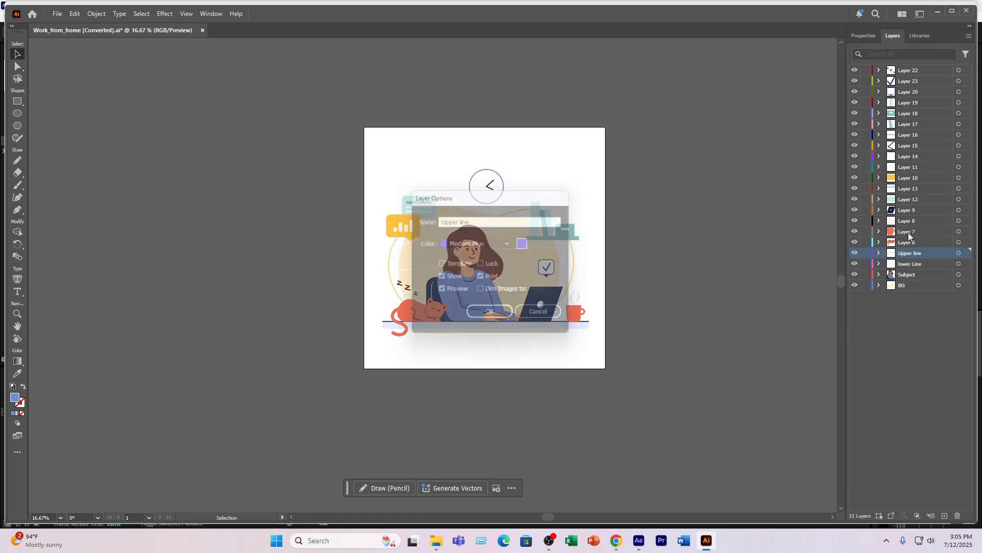
- Rename Layer 6 to "cat" and Layer 7 to "mug"
{"action": "double_click", "coordinate": [906, 243]}
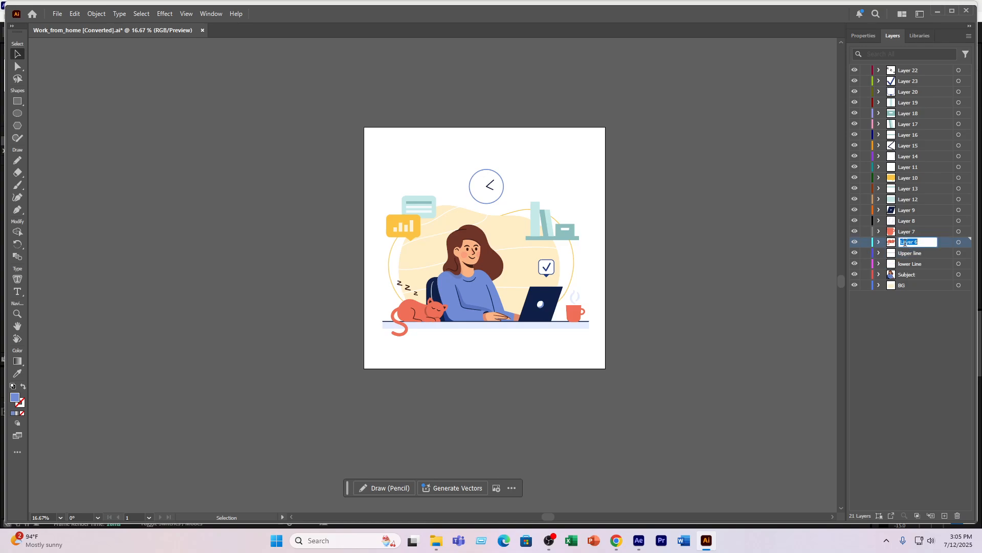
{"action": "type", "text": "cat"}
{"action": "double_click", "coordinate": [900, 232]}
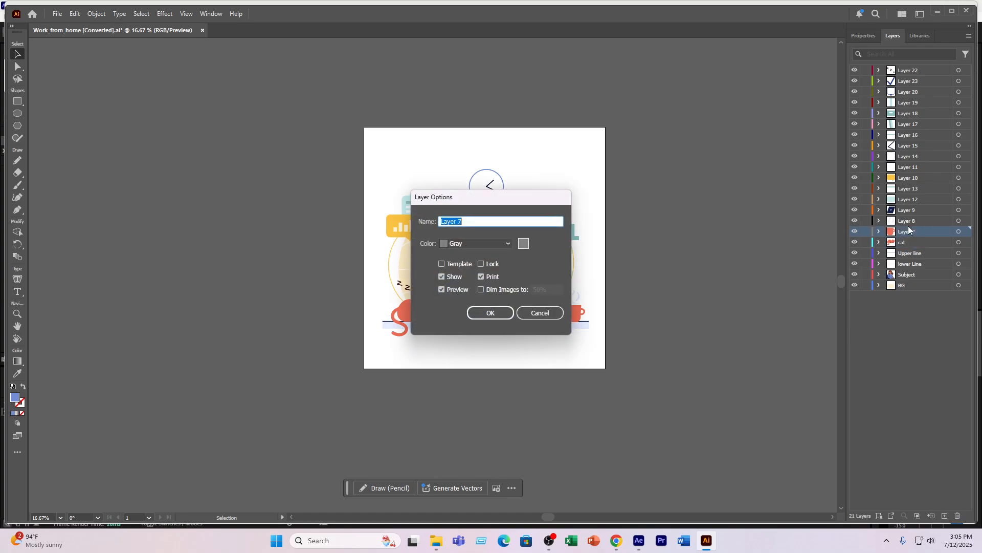
{"action": "type", "text": "mug"}
{"action": "key", "text": "Return"}
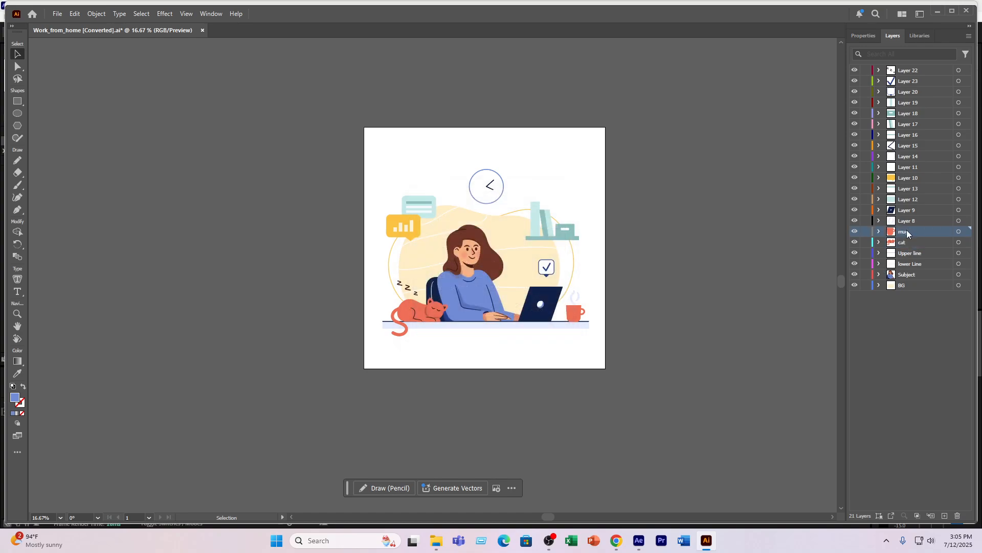
- Rename Layer 8 to "mug smoke" and Layer 9 to "laptop"
{"action": "double_click", "coordinate": [907, 220]}
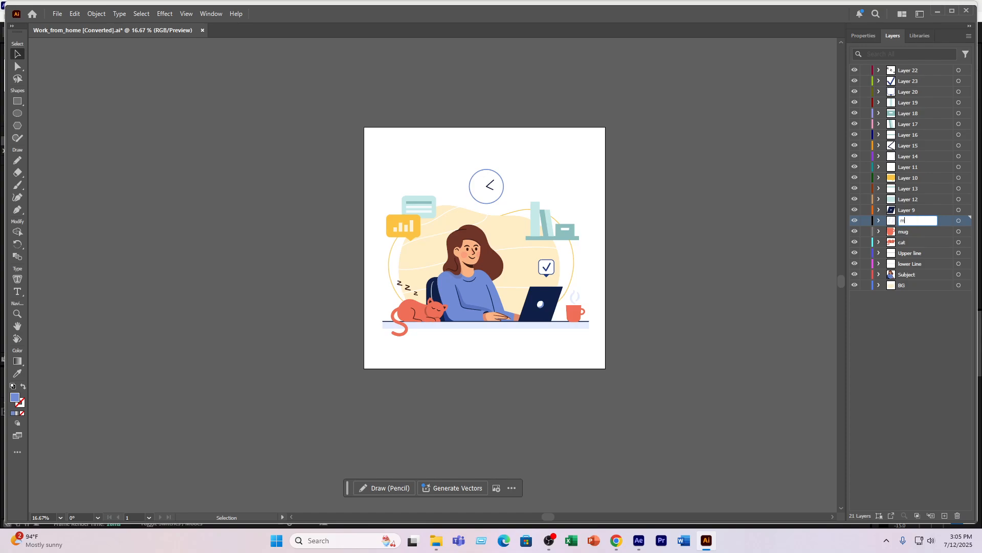
{"action": "type", "text": "mug smoke"}
{"action": "key", "text": "Return"}
{"action": "double_click", "coordinate": [912, 210]}
{"action": "key", "text": "BackSpace"}
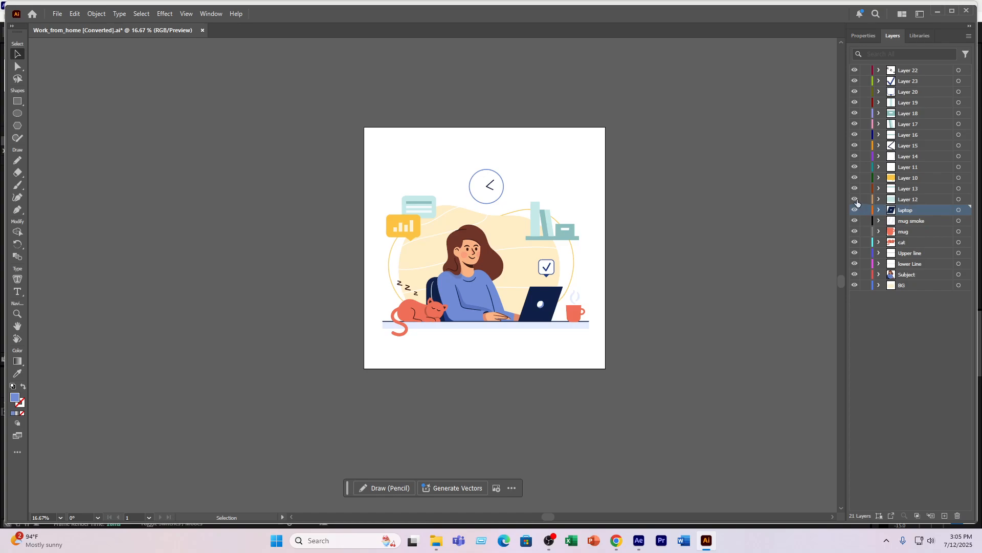
- Rename Layer 12 to "text box 2" and Layer 13 to "box 2 text"
{"action": "double_click", "coordinate": [909, 199]}
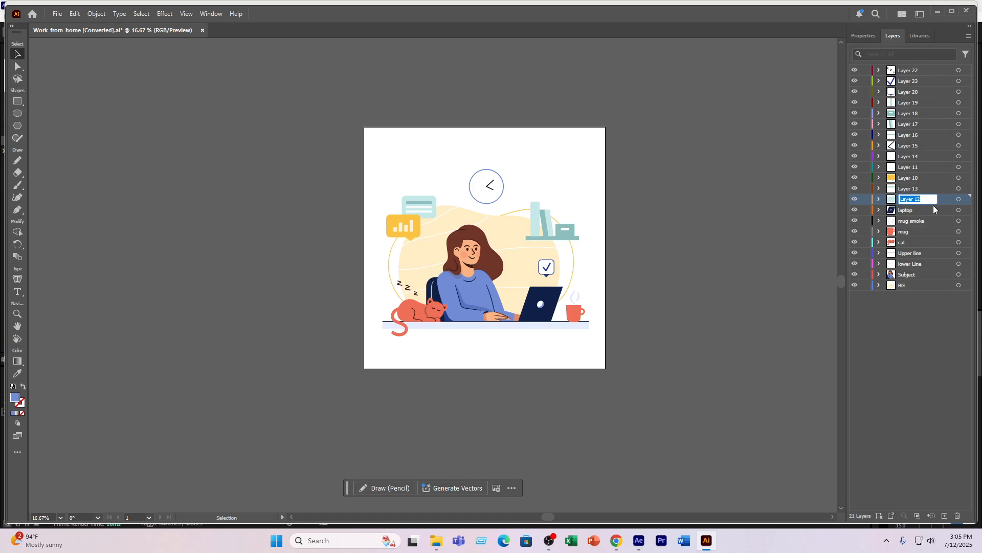
{"action": "type", "text": "text box 2"}
{"action": "double_click", "coordinate": [911, 188]}
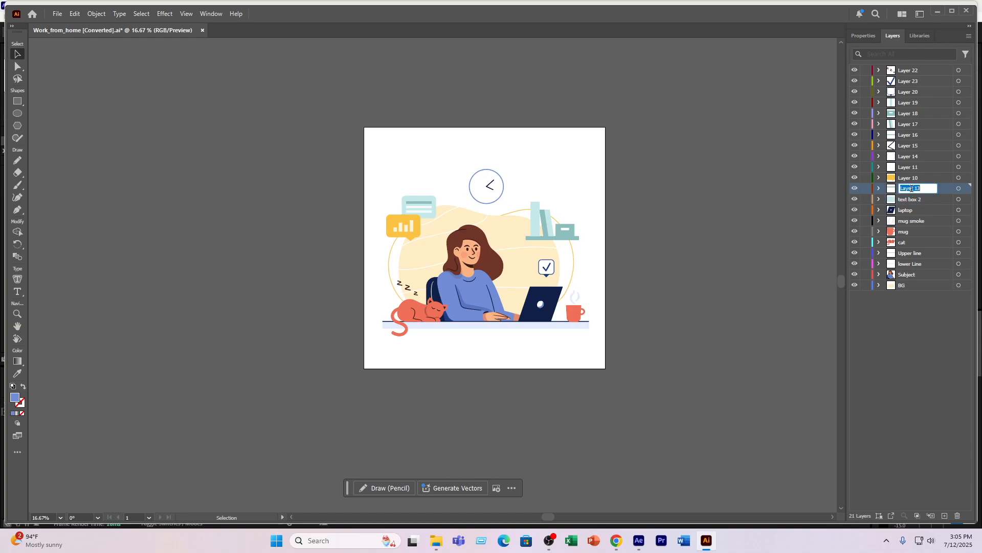
{"action": "left_click", "coordinate": [855, 189]}
{"action": "left_click", "coordinate": [855, 188]}
{"action": "double_click", "coordinate": [910, 190]}
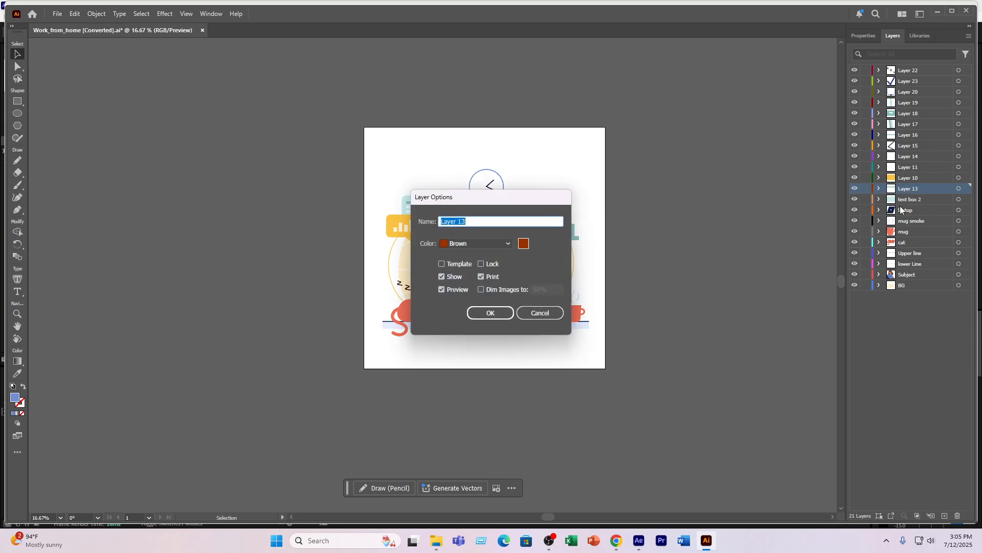
{"action": "type", "text": "bx"}
{"action": "type", "text": "ox 2 tex"}
{"action": "type", "text": "t"}
{"action": "key", "text": "Return"}
- Rename Layer 10 to "text box 1" and Layer 11 to "box 1 text"
{"action": "double_click", "coordinate": [911, 176]}
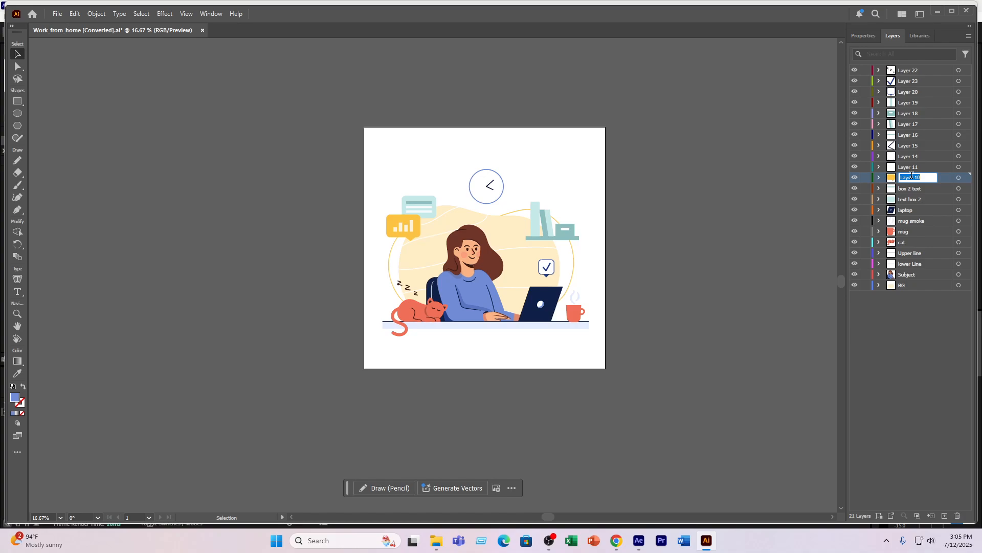
{"action": "type", "text": "text box 1"}
{"action": "double_click", "coordinate": [910, 167]}
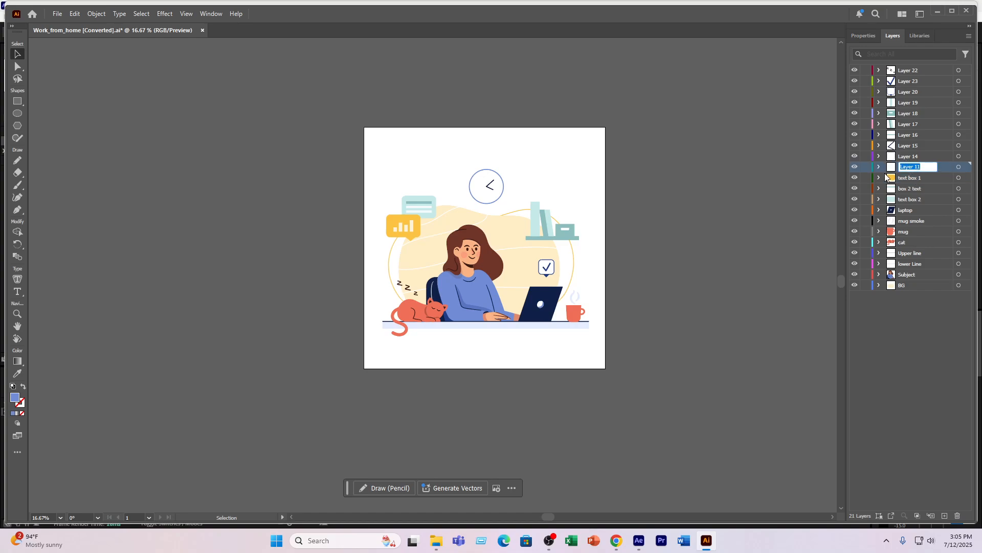
{"action": "left_click", "coordinate": [855, 167]}
{"action": "left_click", "coordinate": [855, 167]}
{"action": "double_click", "coordinate": [920, 168]}
{"action": "type", "text": "box 1 text"}
- Rename Layer 14 to "clock" and Layer 15 to "clock dialer"
{"action": "left_click", "coordinate": [912, 155]}
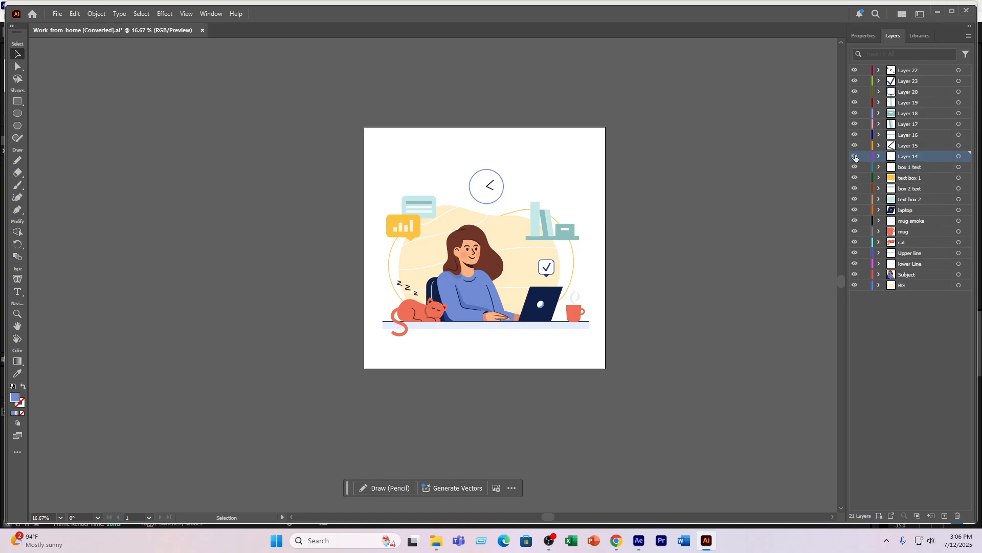
{"action": "double_click", "coordinate": [908, 156]}
{"action": "type", "text": "clock"}
{"action": "key", "text": "Return"}
{"action": "double_click", "coordinate": [910, 146]}
{"action": "type", "text": "clock di"}
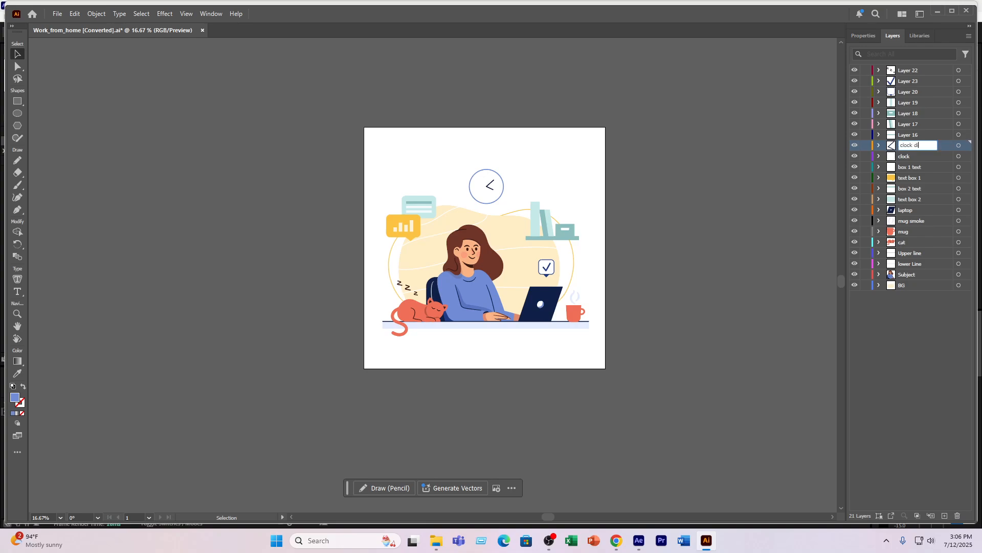
{"action": "type", "text": "aler"}
{"action": "key", "text": "Return"}
- Rename Layer 16 to "shelf" and Layer 17 to "book 1"
{"action": "double_click", "coordinate": [907, 134]}
{"action": "type", "text": "boo"}
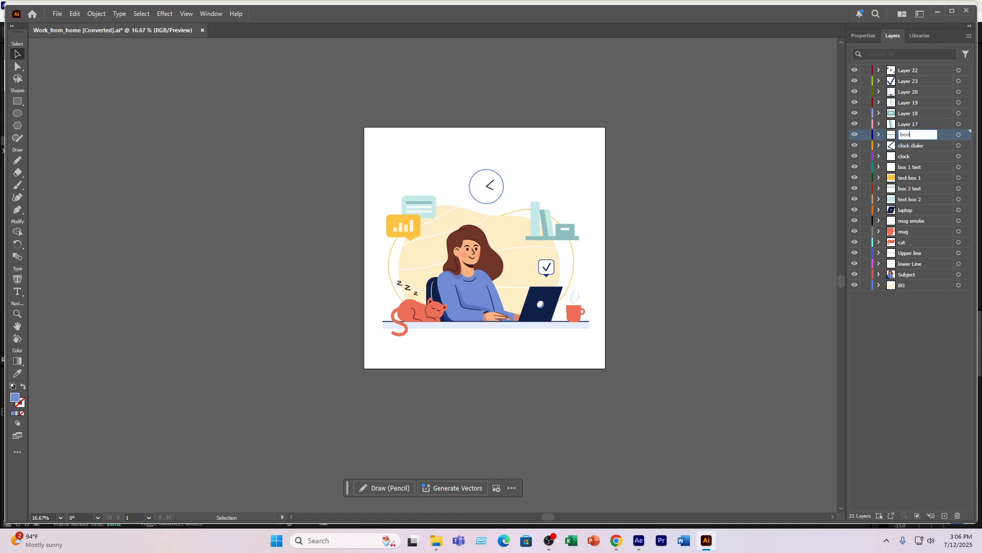
{"action": "key", "text": "BackSpace"}
{"action": "key", "text": "BackSpace"}
{"action": "double_click", "coordinate": [907, 124]}
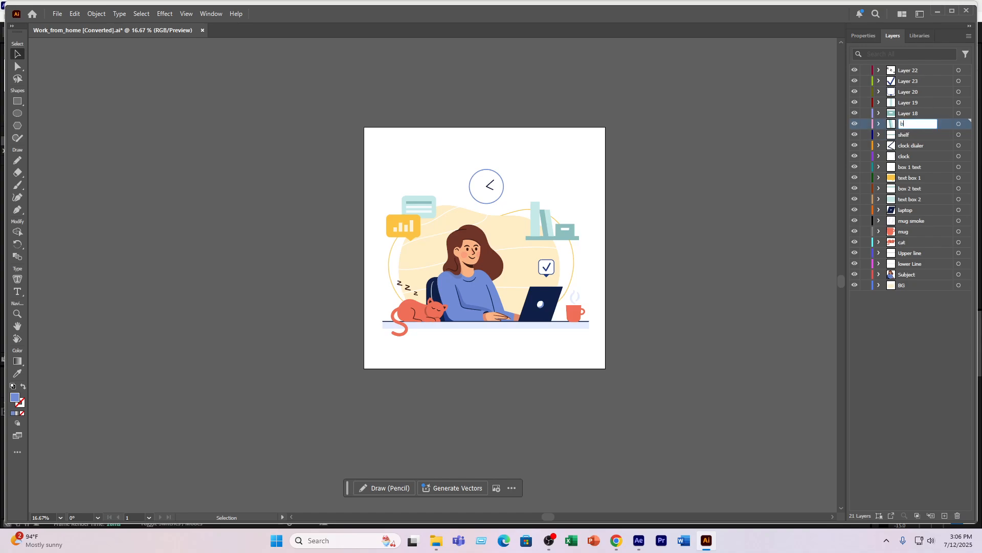
{"action": "type", "text": "book 1"}
- Rename Layer 18 to "file 1" and Layer 19 to "book 2"
{"action": "double_click", "coordinate": [909, 113]}
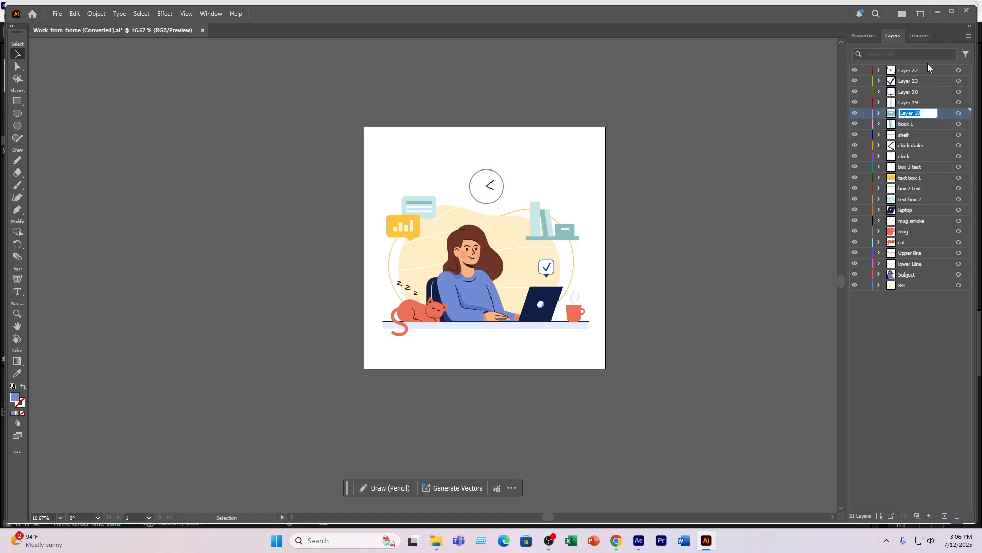
{"action": "type", "text": "file 1"}
{"action": "left_click", "coordinate": [916, 105]}
{"action": "type", "text": "b"}
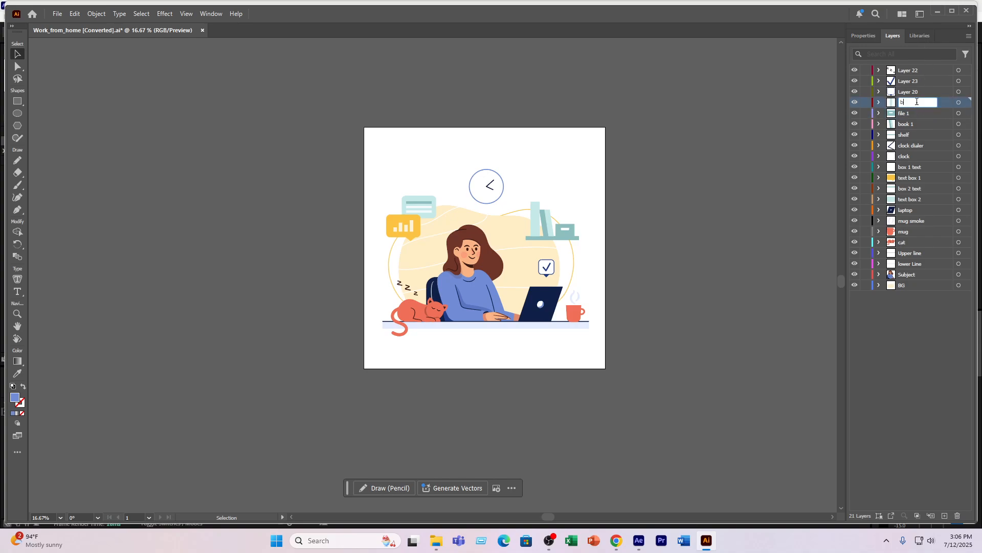
{"action": "type", "text": "ook 2"}
- Rename Layer 20 to "right sign" and Layer 23 to "right"
{"action": "double_click", "coordinate": [904, 92]}
{"action": "type", "text": "right sign"}
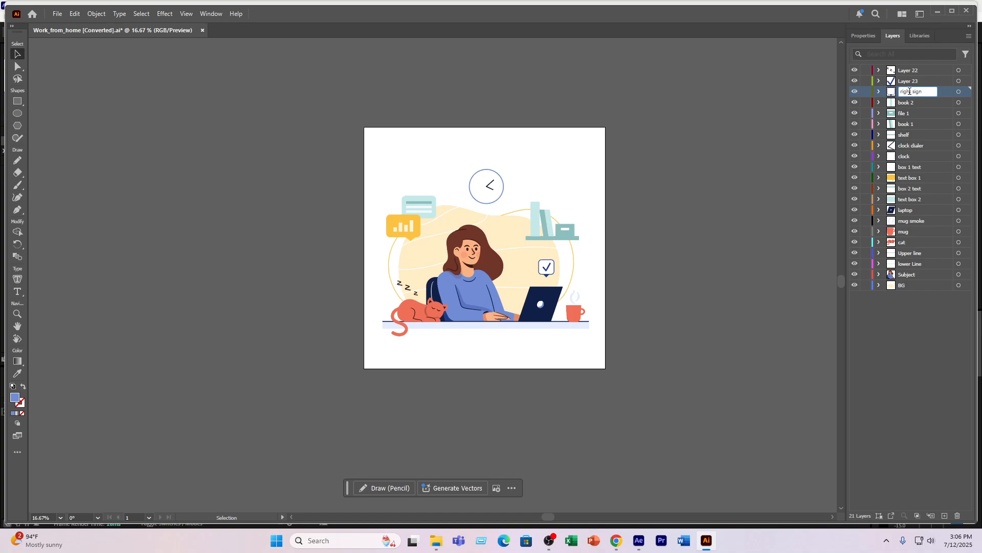
{"action": "double_click", "coordinate": [907, 85]}
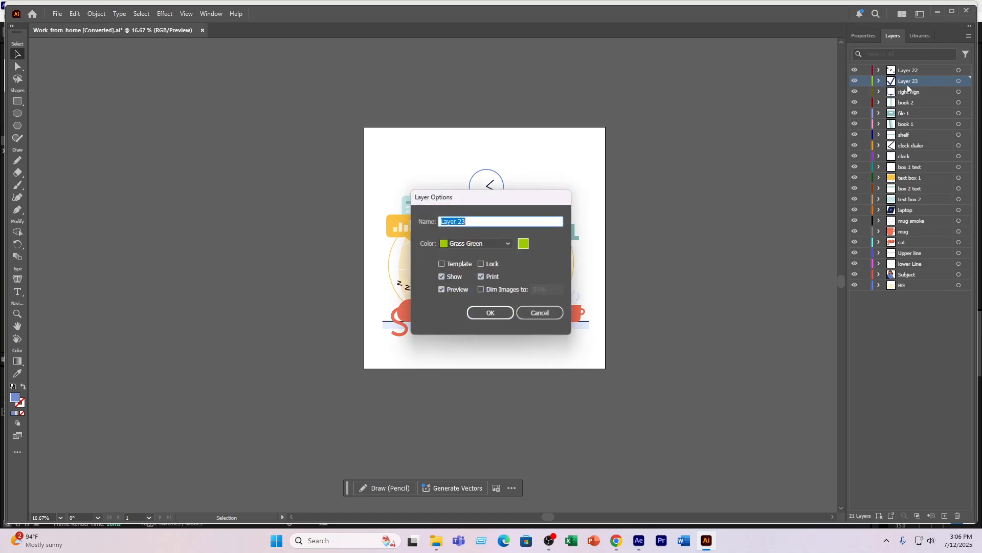
{"action": "type", "text": "right"}
{"action": "key", "text": "Return"}
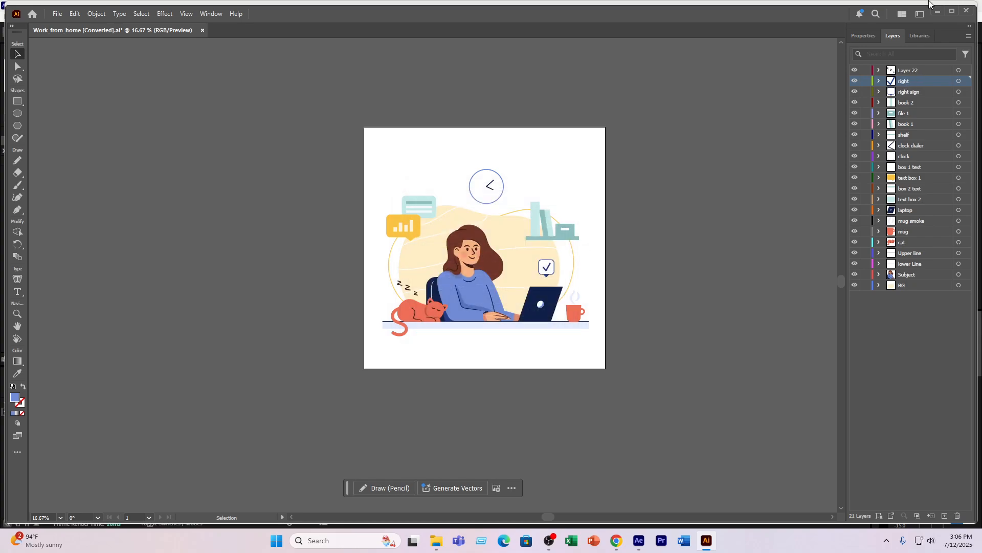
- Rename Layer 22, which holds the cat's sleep letters, to "zzzz"
{"action": "double_click", "coordinate": [907, 70]}
{"action": "type", "text": "zzzz"}
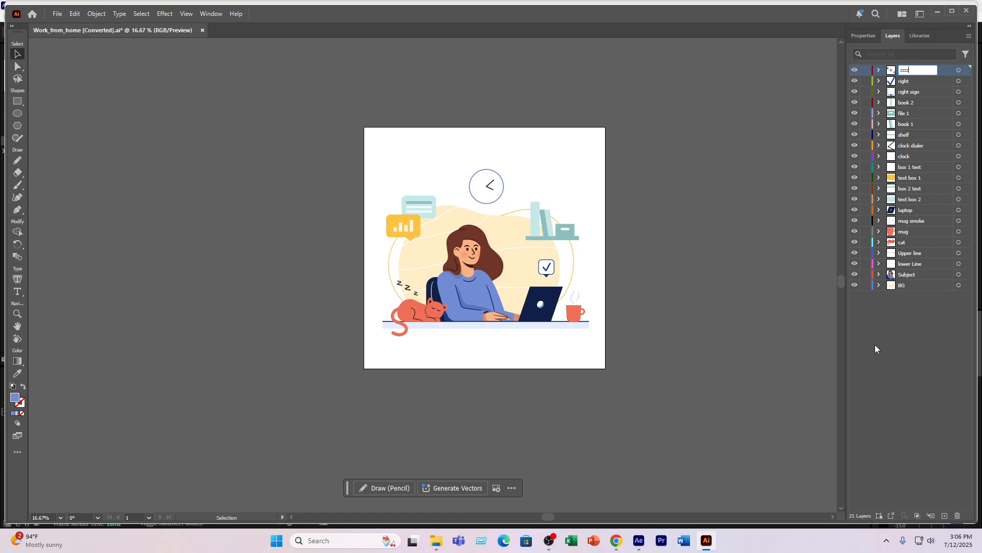
{"action": "left_click", "coordinate": [875, 345]}
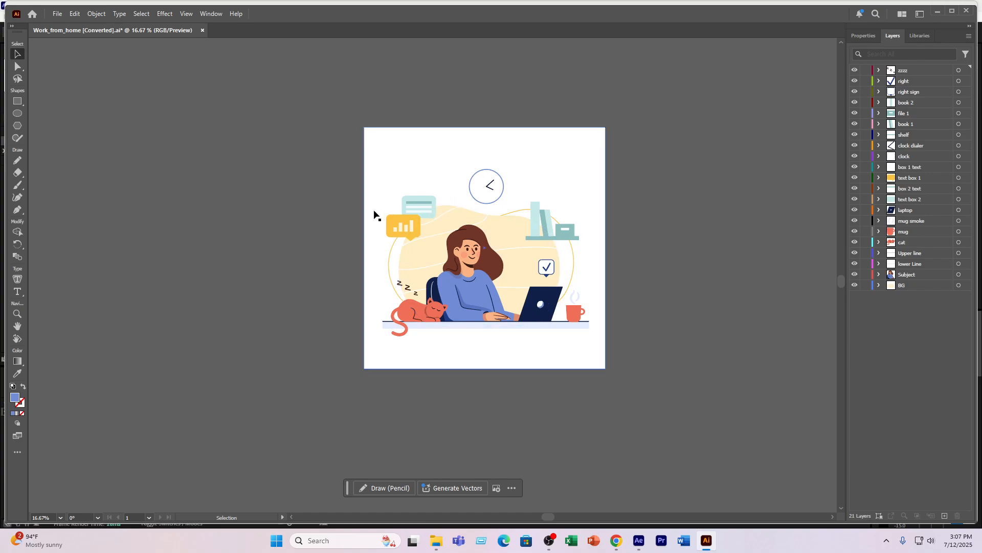
- Draw a square swatch about 191 px wide with the Rectangle tool on the empty canvas outside the artboard
{"action": "left_click", "coordinate": [17, 102]}
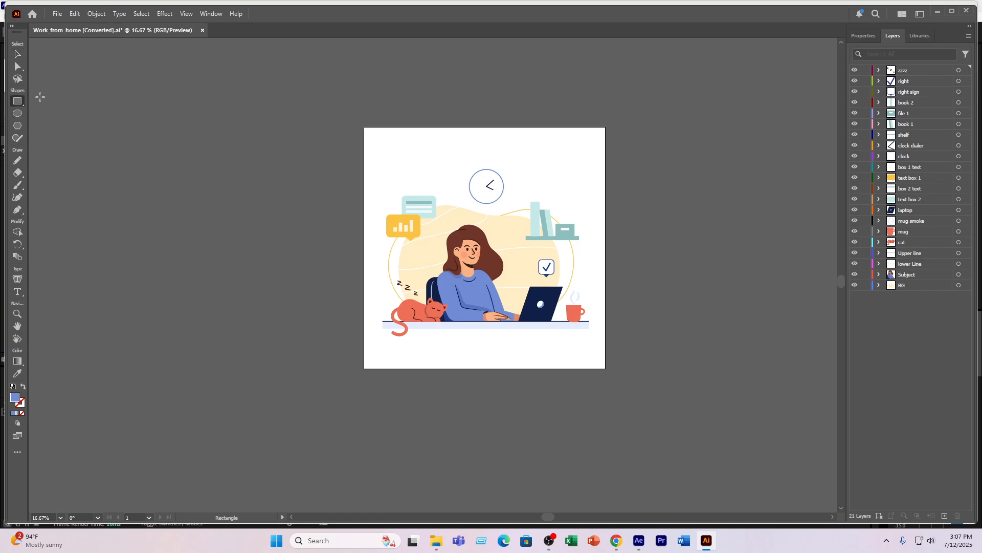
{"action": "left_click_drag", "start_coordinate": [78, 90], "coordinate": [98, 112]}
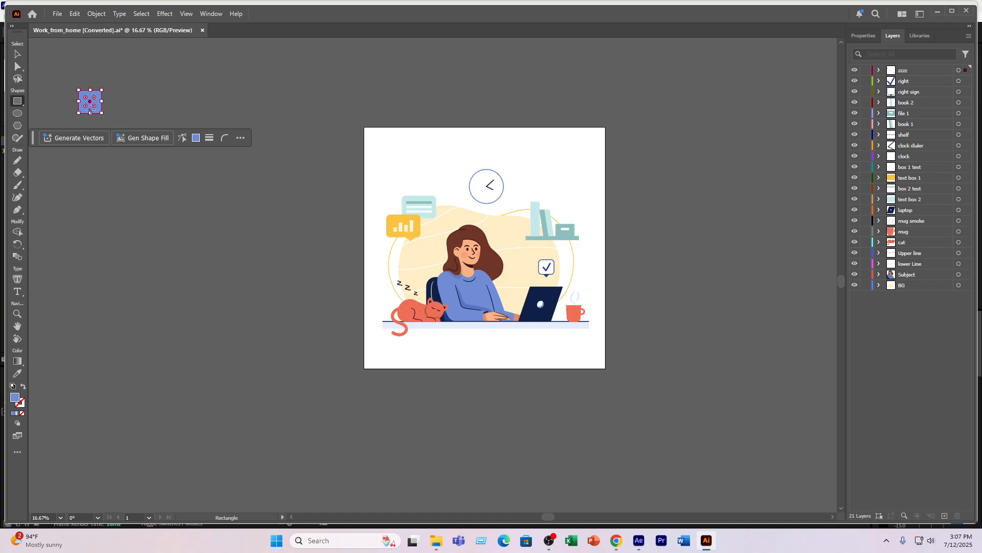
{"action": "left_click", "coordinate": [17, 55]}
{"action": "left_click", "coordinate": [117, 104]}
{"action": "double_click", "coordinate": [94, 107]}
- Change the square swatch's fill colour to teal 0F8693
{"action": "double_click", "coordinate": [15, 397]}
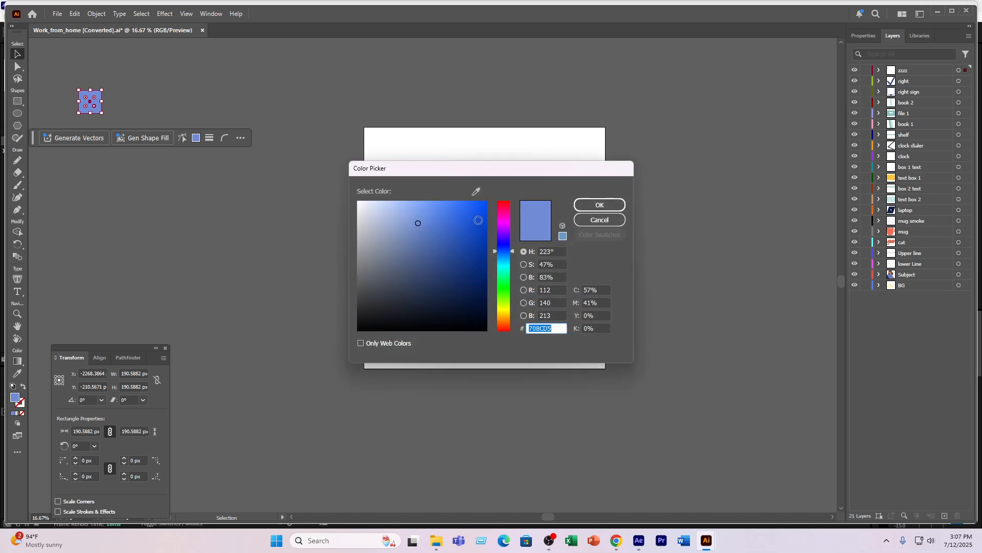
{"action": "left_click_drag", "start_coordinate": [496, 241], "coordinate": [499, 287]}
{"action": "left_click", "coordinate": [477, 215]}
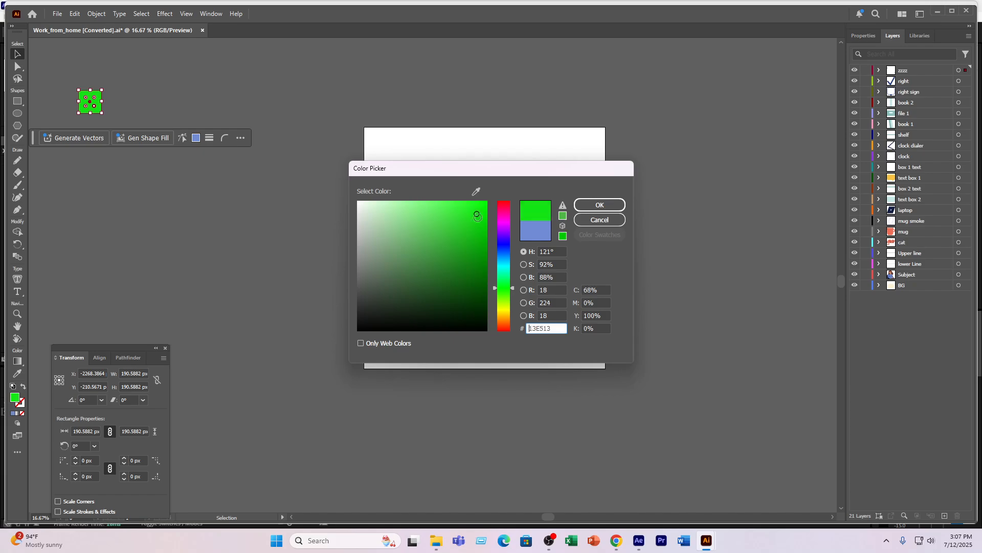
{"action": "left_click", "coordinate": [477, 260]}
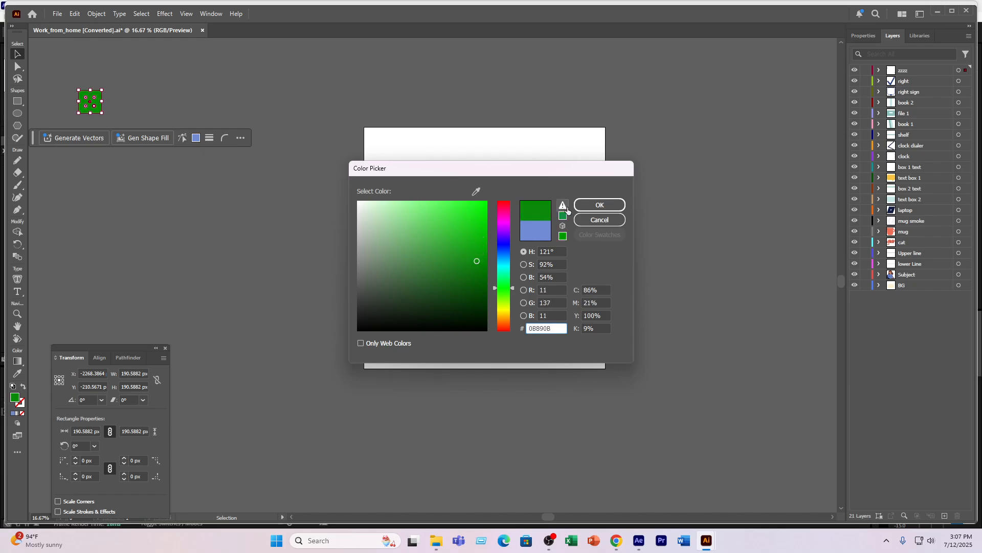
{"action": "left_click", "coordinate": [477, 267]}
{"action": "left_click", "coordinate": [503, 265]}
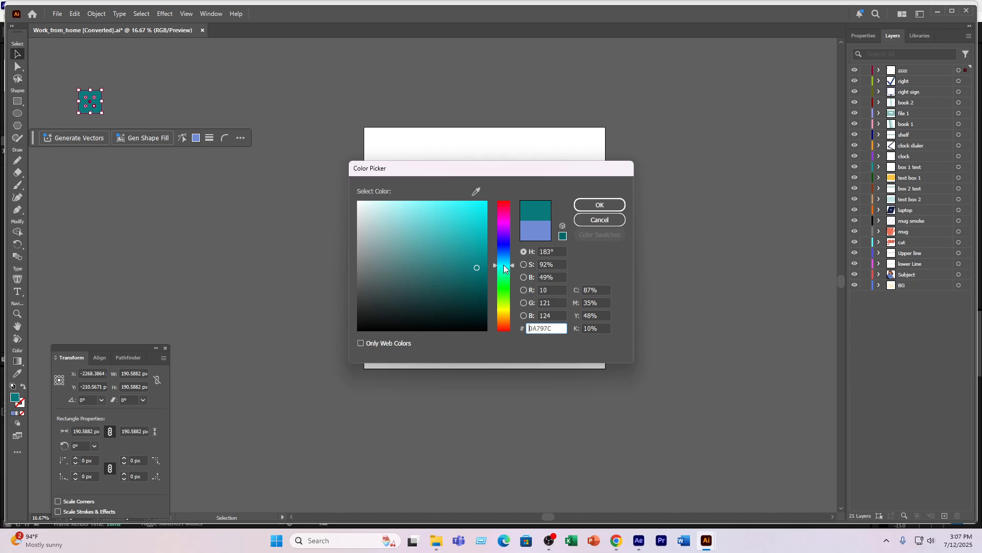
{"action": "left_click_drag", "start_coordinate": [504, 265], "coordinate": [503, 264]}
{"action": "left_click", "coordinate": [475, 254]}
{"action": "left_click", "coordinate": [575, 207]}
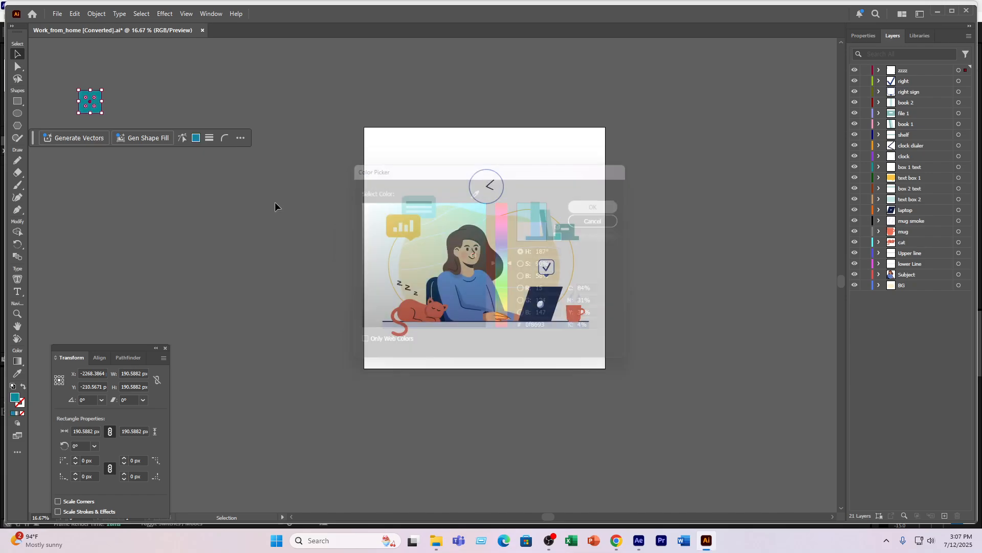
- Duplicate the teal swatch beside the original and fill the copy with olive yellow
{"action": "left_click_drag", "start_coordinate": [97, 117], "coordinate": [130, 116], "text": "alt"}
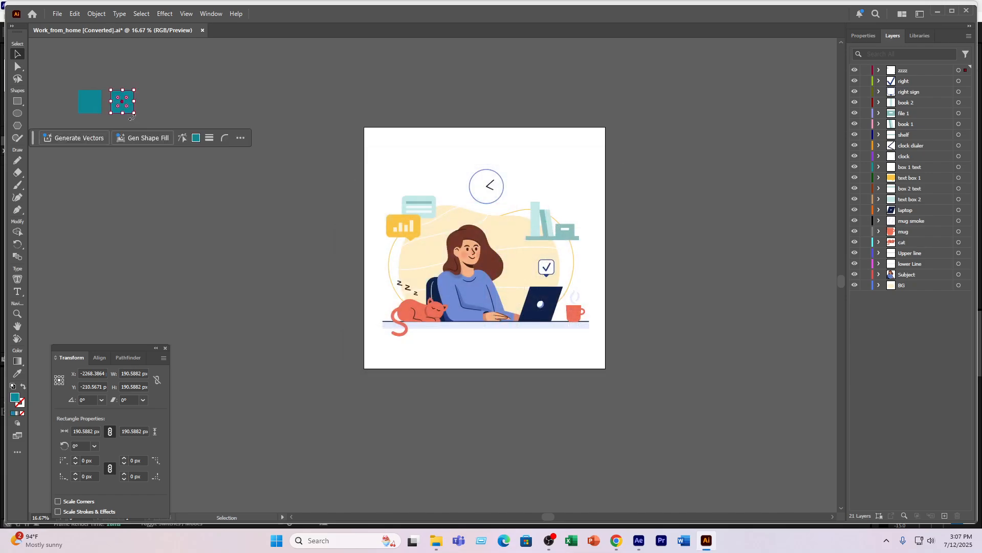
{"action": "double_click", "coordinate": [15, 397]}
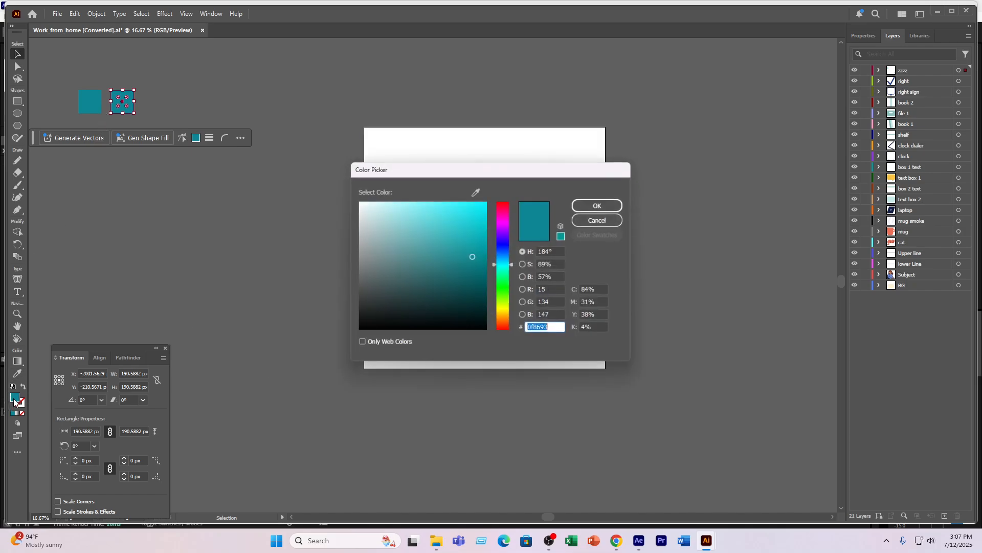
{"action": "left_click_drag", "start_coordinate": [499, 269], "coordinate": [506, 309]}
{"action": "left_click", "coordinate": [478, 250]}
{"action": "left_click_drag", "start_coordinate": [479, 251], "coordinate": [481, 236]}
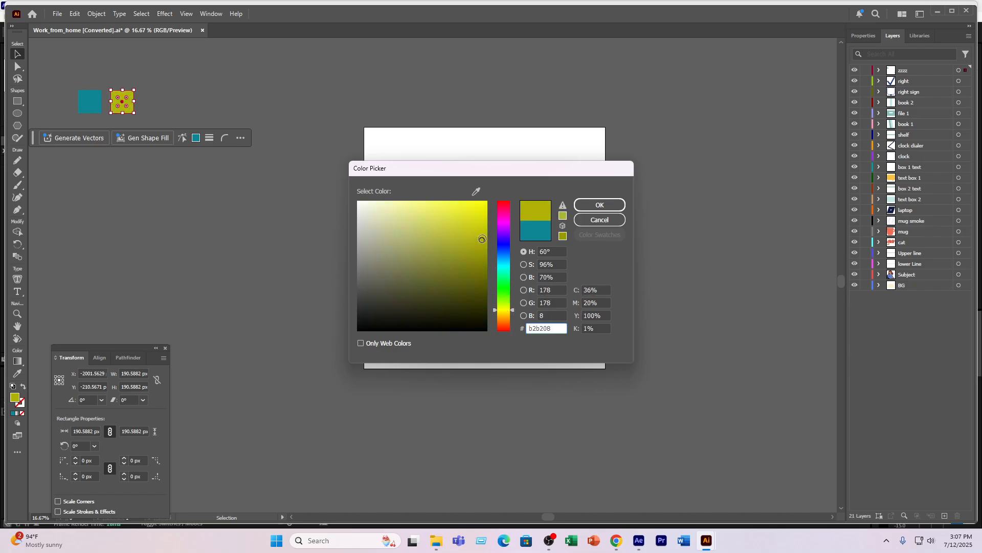
{"action": "left_click", "coordinate": [599, 204]}
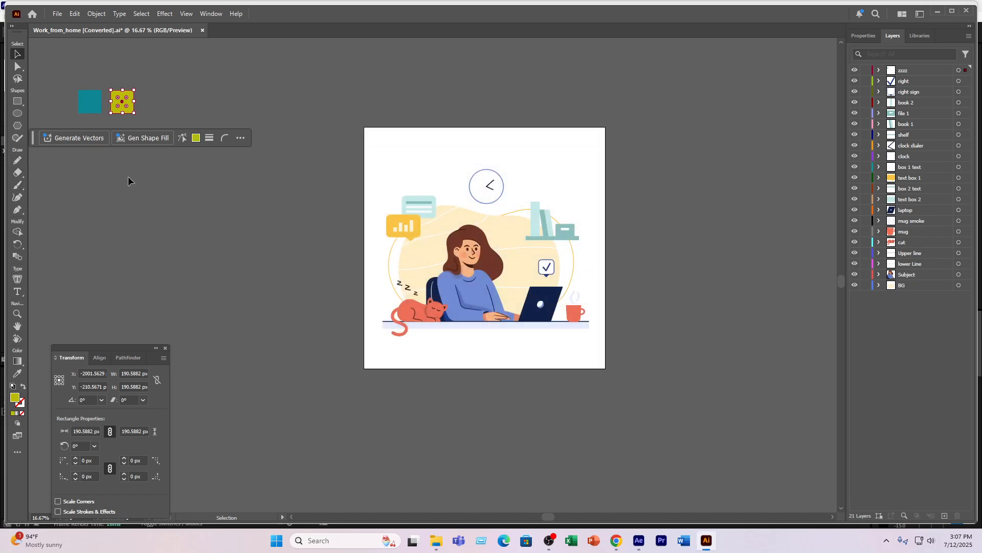
- Duplicate the yellow swatch beside it and fill the copy with orange D34D11
{"action": "left_click_drag", "start_coordinate": [129, 111], "coordinate": [160, 111]}
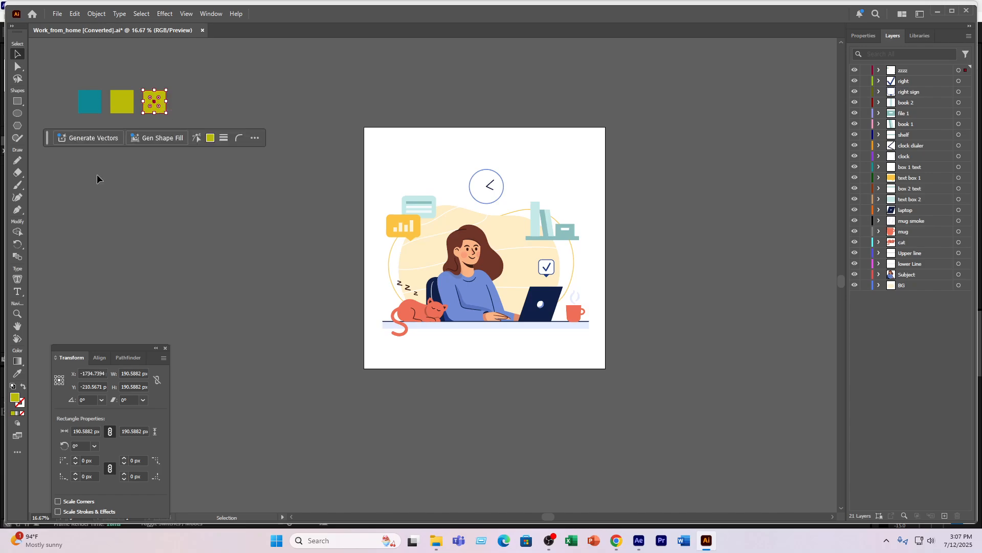
{"action": "double_click", "coordinate": [20, 401]}
{"action": "left_click", "coordinate": [505, 272]}
{"action": "left_click_drag", "start_coordinate": [505, 271], "coordinate": [505, 324]}
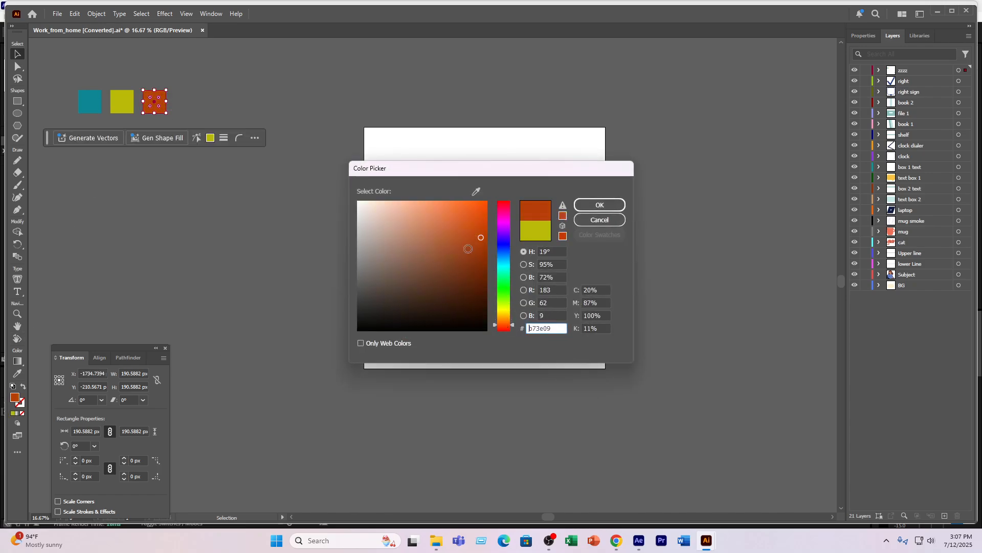
{"action": "left_click_drag", "start_coordinate": [470, 223], "coordinate": [477, 222]}
{"action": "left_click", "coordinate": [590, 207]}
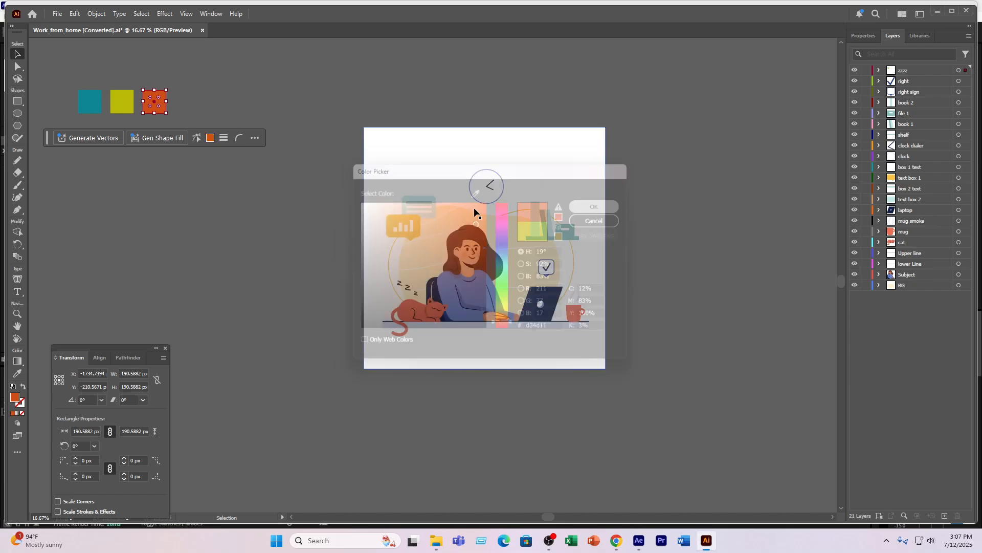
{"action": "left_click", "coordinate": [167, 180]}
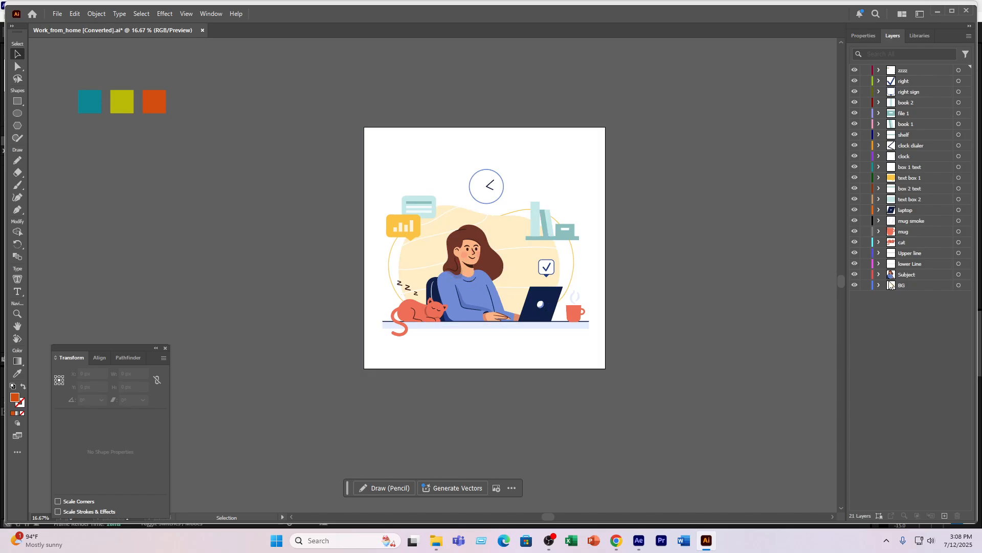
- Recolour the three blue sweater paths in the Subject layer with the teal swatch's colour using the Eyedropper
{"action": "left_click", "coordinate": [89, 94]}
{"action": "left_click", "coordinate": [776, 222]}
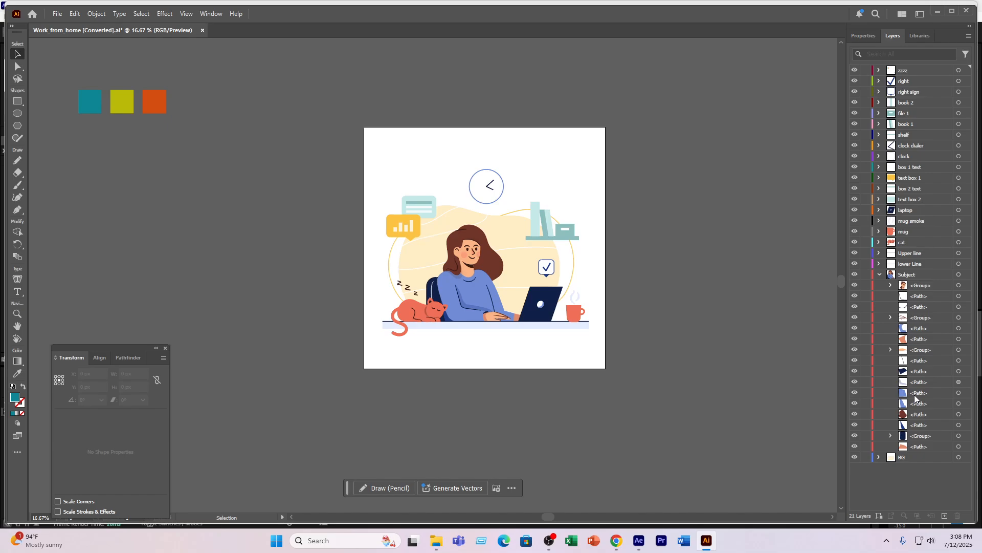
{"action": "left_click", "coordinate": [916, 395]}
{"action": "left_click", "coordinate": [960, 404]}
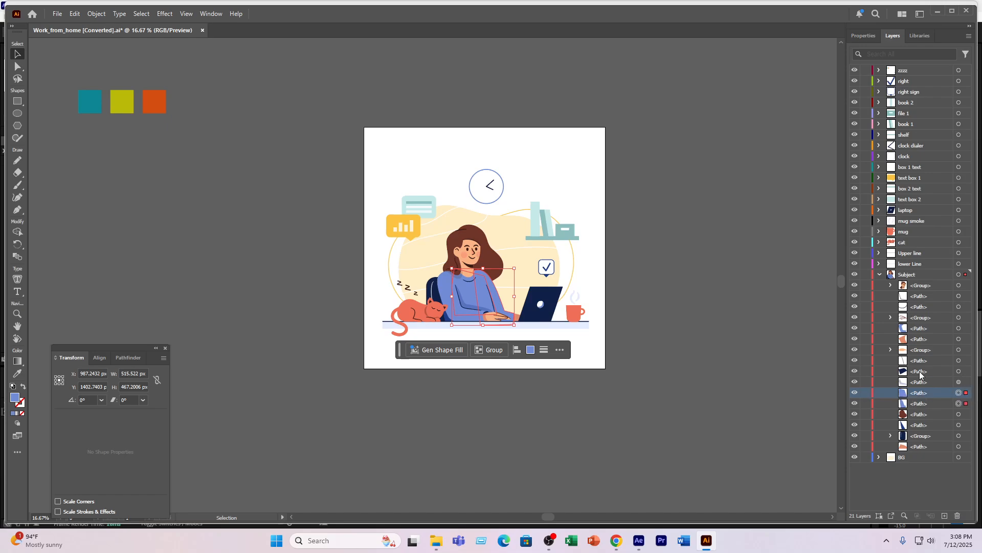
{"action": "left_click", "coordinate": [959, 328]}
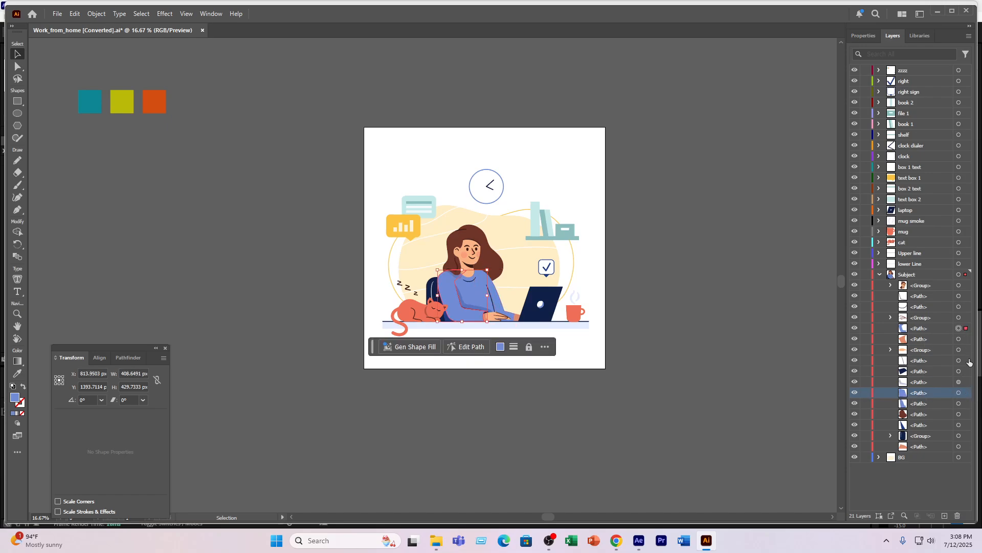
{"action": "left_click", "coordinate": [960, 392], "text": "shift"}
{"action": "left_click", "coordinate": [959, 403], "text": "shift"}
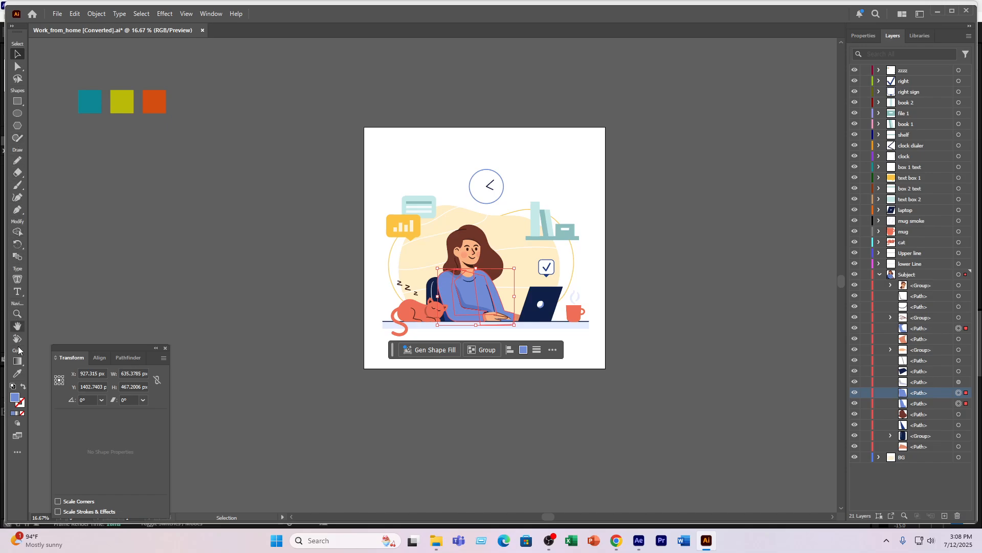
{"action": "left_click", "coordinate": [17, 373]}
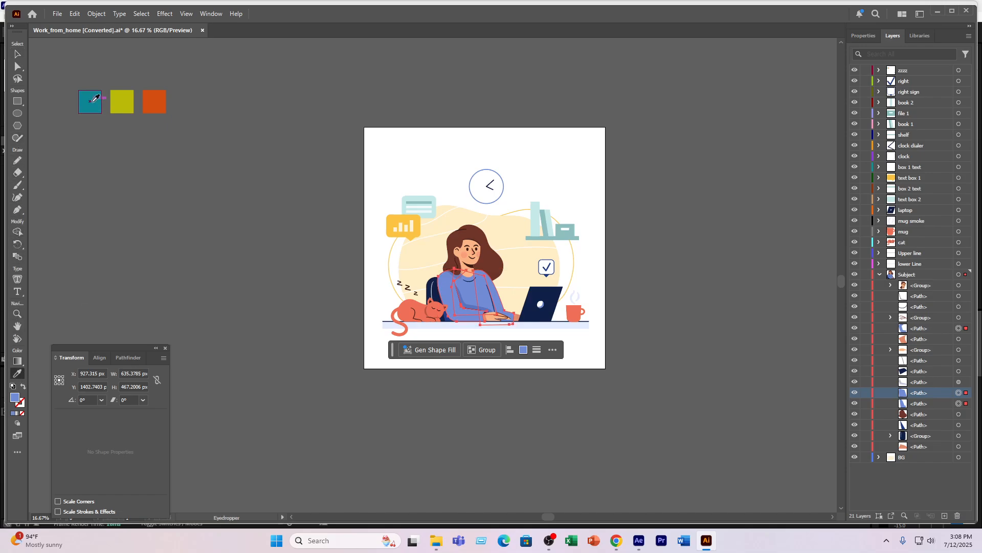
{"action": "left_click", "coordinate": [89, 101]}
{"action": "left_click", "coordinate": [17, 54]}
{"action": "left_click", "coordinate": [46, 94]}
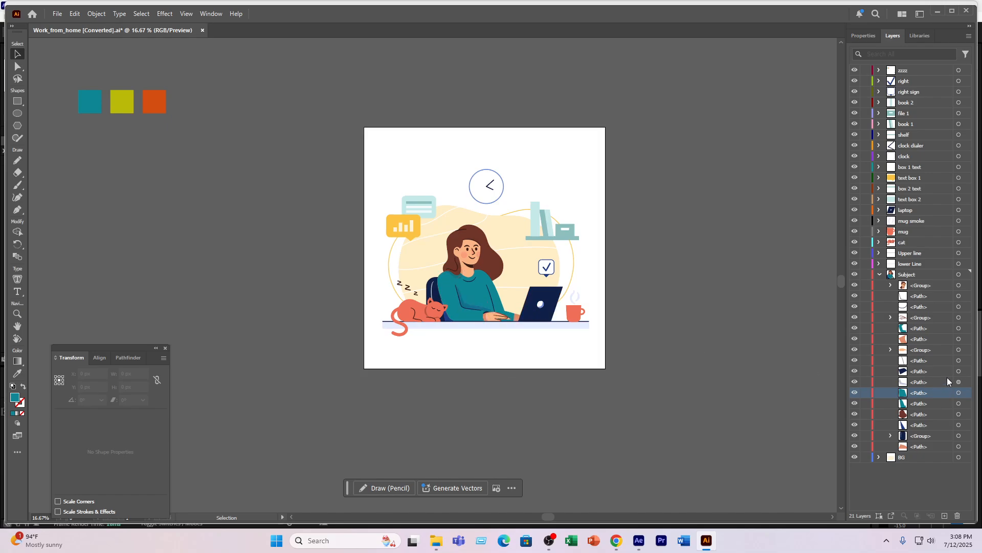
- Recolour the two remaining blue sweater fold paths in the Subject layer with the teal swatch's colour using the Eyedropper
{"action": "left_click", "coordinate": [959, 382]}
{"action": "left_click", "coordinate": [959, 384]}
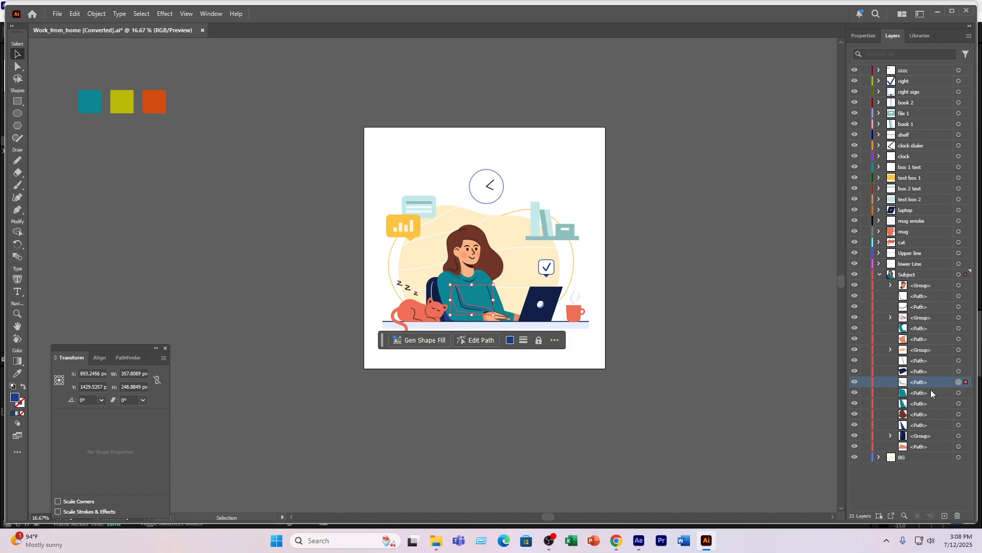
{"action": "left_click", "coordinate": [966, 425], "text": "shift"}
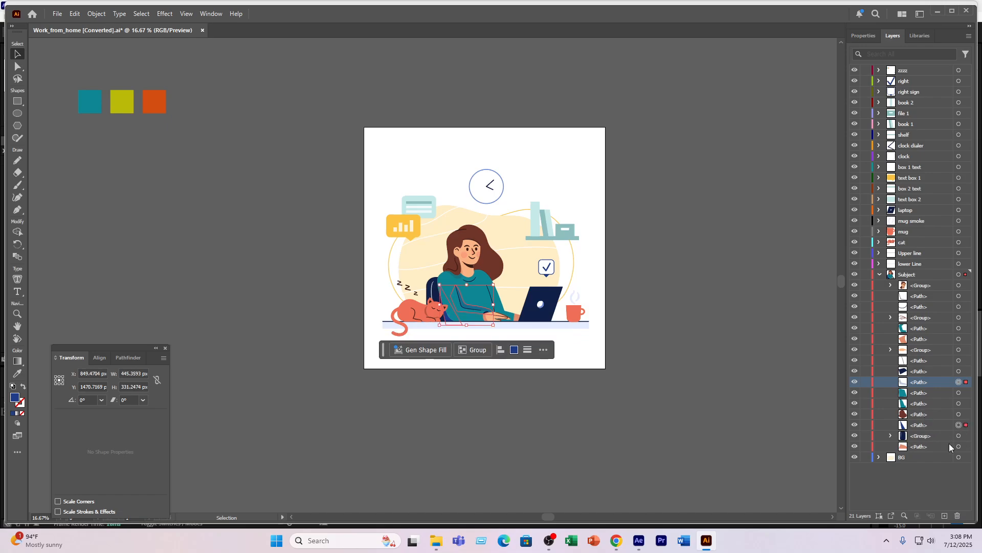
{"action": "left_click", "coordinate": [933, 425], "text": "shift"}
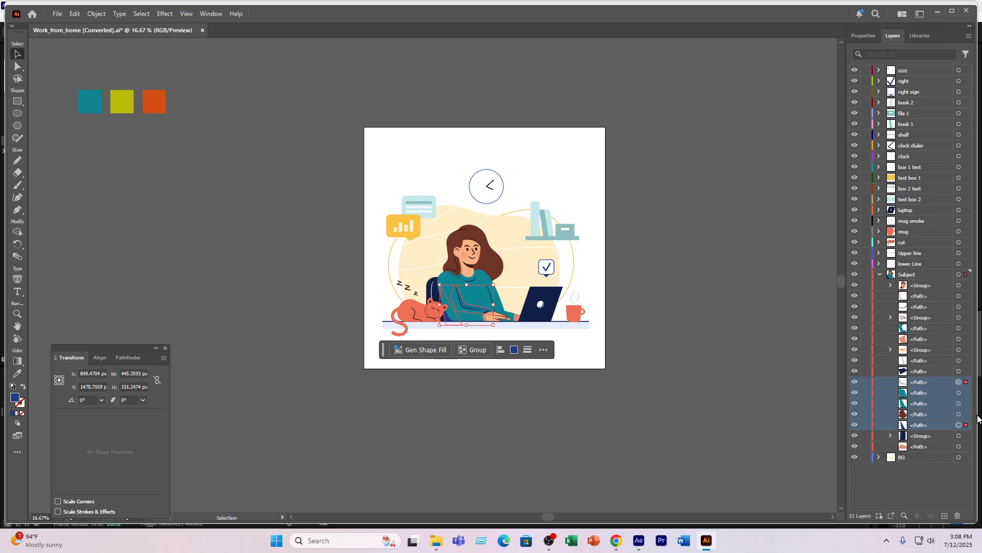
{"action": "left_click", "coordinate": [941, 423], "text": "ctrl"}
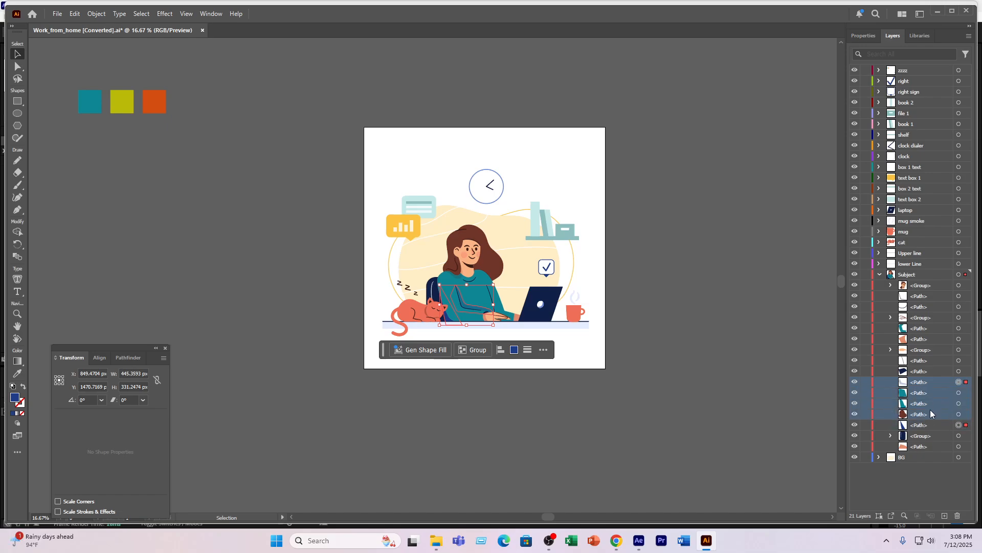
{"action": "left_click", "coordinate": [929, 413], "text": "ctrl"}
{"action": "left_click", "coordinate": [928, 403], "text": "ctrl"}
{"action": "left_click", "coordinate": [926, 394], "text": "ctrl"}
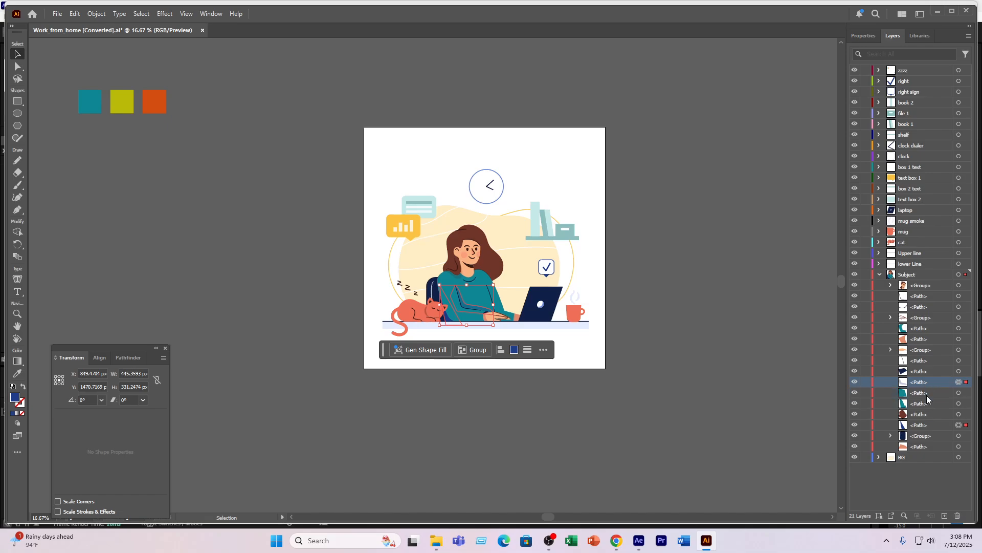
{"action": "left_click", "coordinate": [925, 424], "text": "ctrl"}
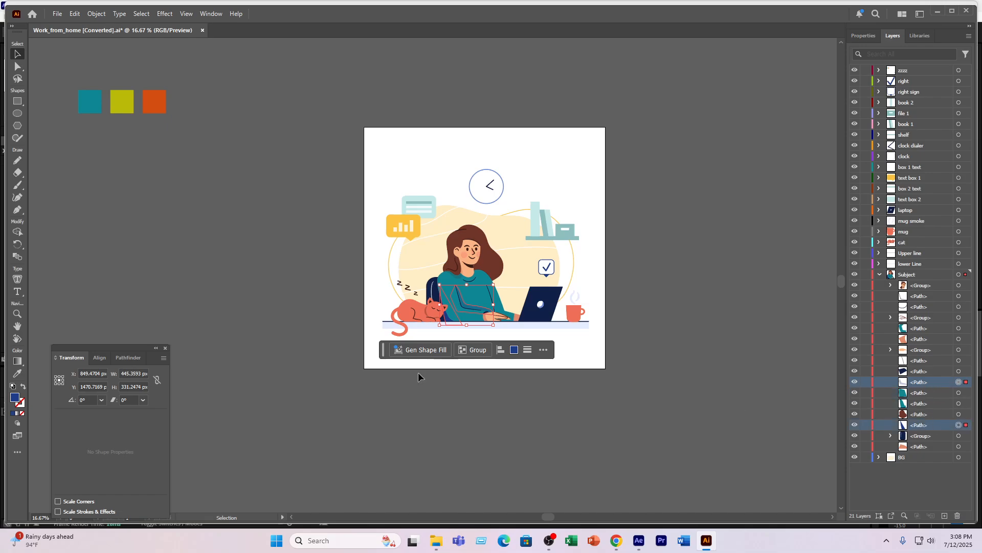
{"action": "left_click", "coordinate": [18, 373]}
{"action": "left_click", "coordinate": [91, 103]}
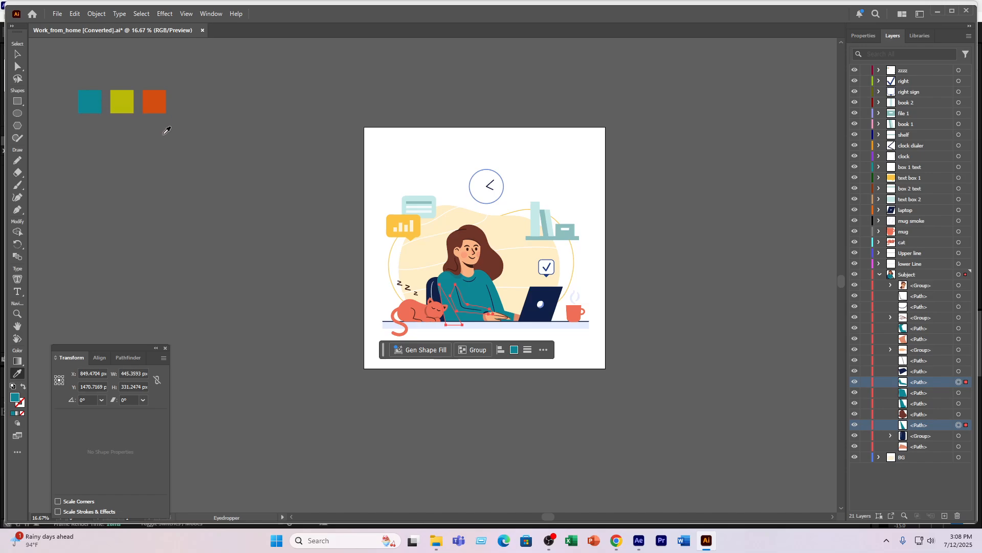
- Darken the fill of the two selected sweater fold paths to a deep teal shade and deselect them
{"action": "left_click", "coordinate": [19, 54]}
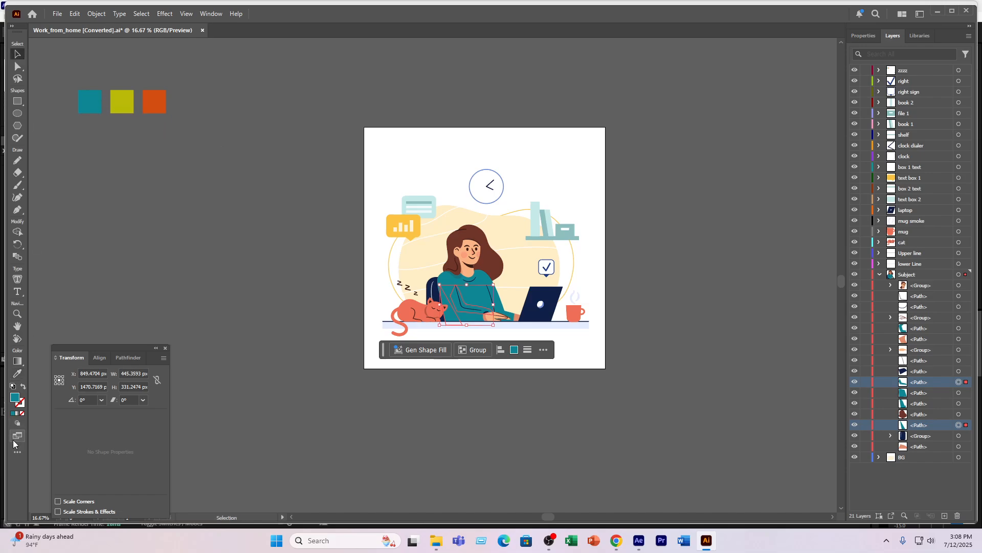
{"action": "double_click", "coordinate": [15, 397]}
{"action": "left_click_drag", "start_coordinate": [473, 254], "coordinate": [474, 285]}
{"action": "left_click", "coordinate": [604, 219]}
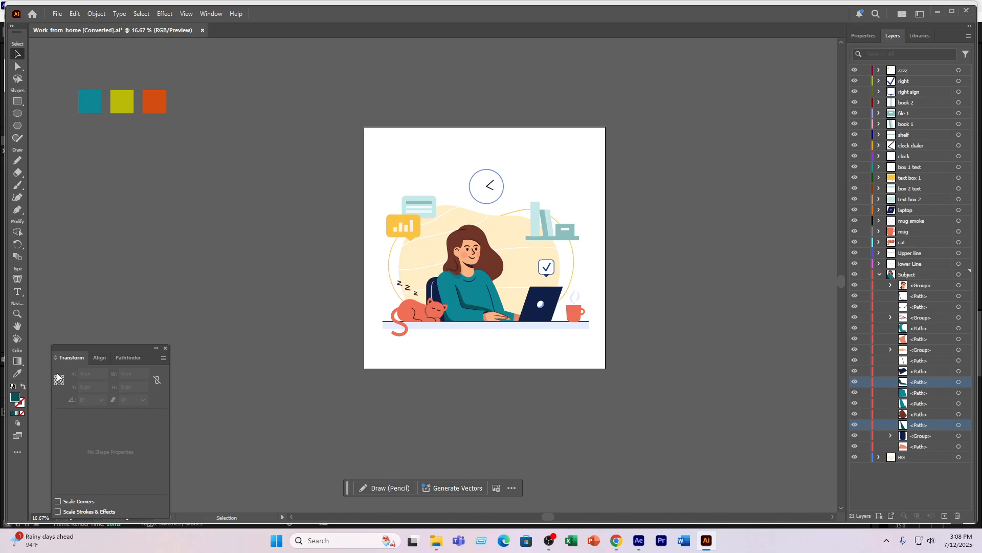
- Recolour the yellow chart speech box in text box 1 with the olive-yellow swatch's colour using the Eyedropper
{"action": "left_click", "coordinate": [393, 223]}
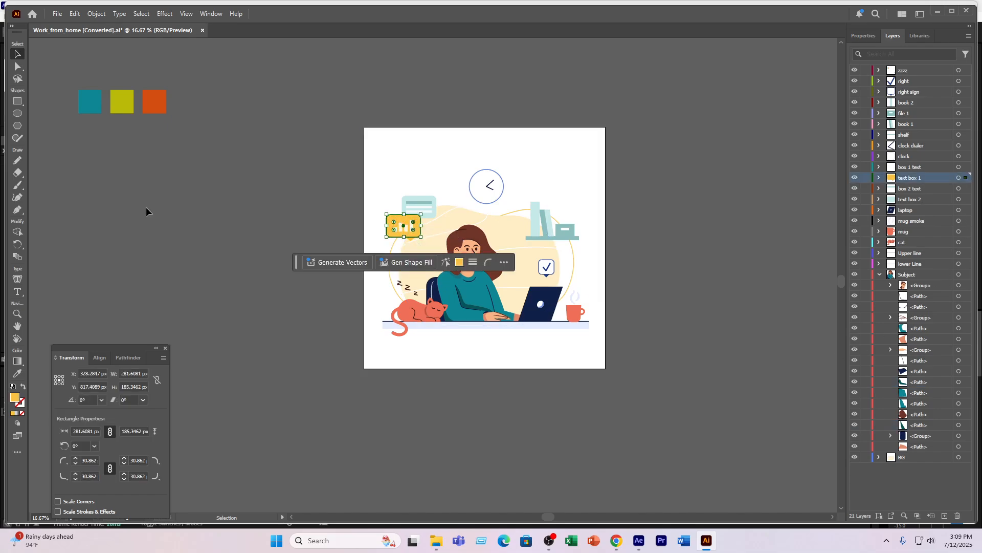
{"action": "left_click", "coordinate": [17, 373]}
{"action": "left_click", "coordinate": [125, 95]}
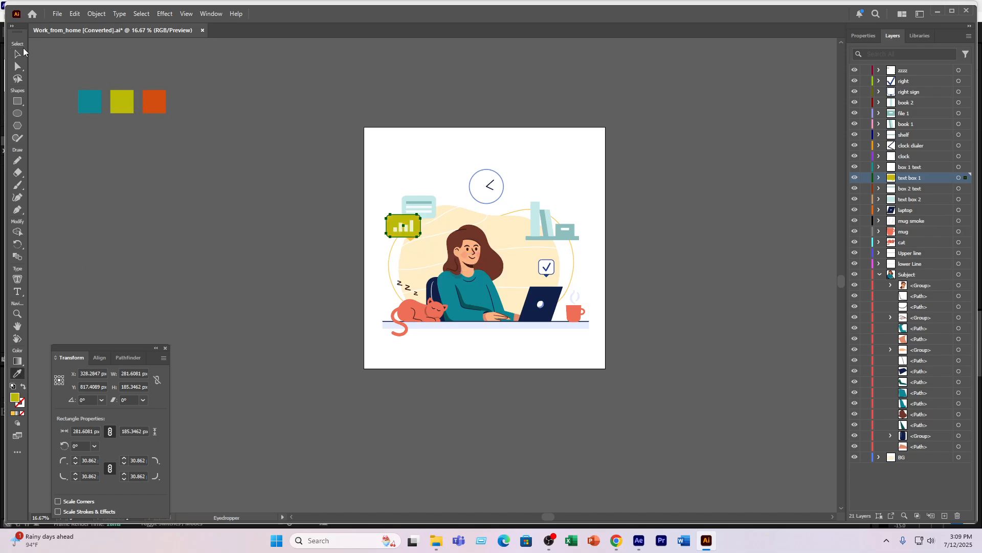
{"action": "left_click", "coordinate": [17, 55]}
{"action": "left_click", "coordinate": [189, 216]}
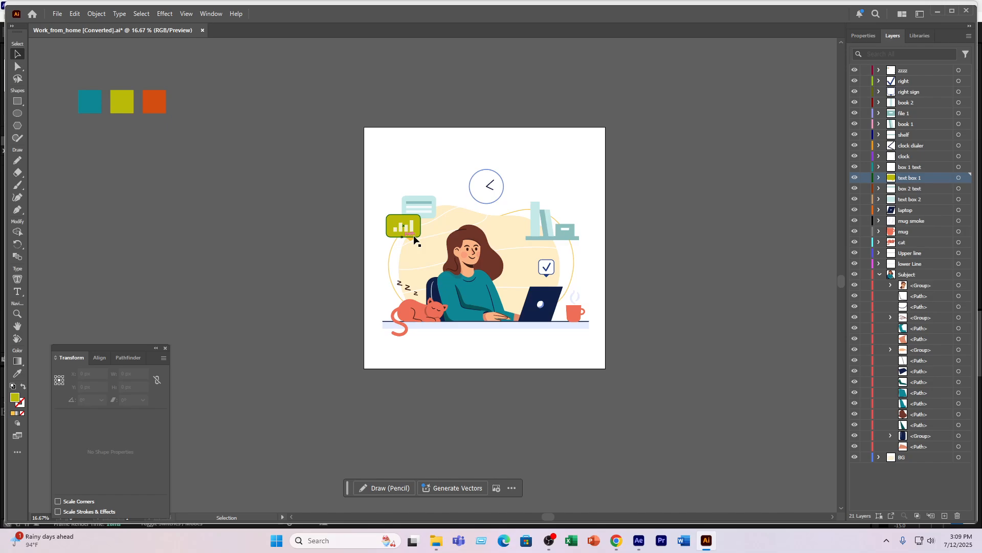
- Recolour the pale blue speech box in text box 2 with the orange swatch's colour using the Eyedropper
{"action": "left_click", "coordinate": [427, 199]}
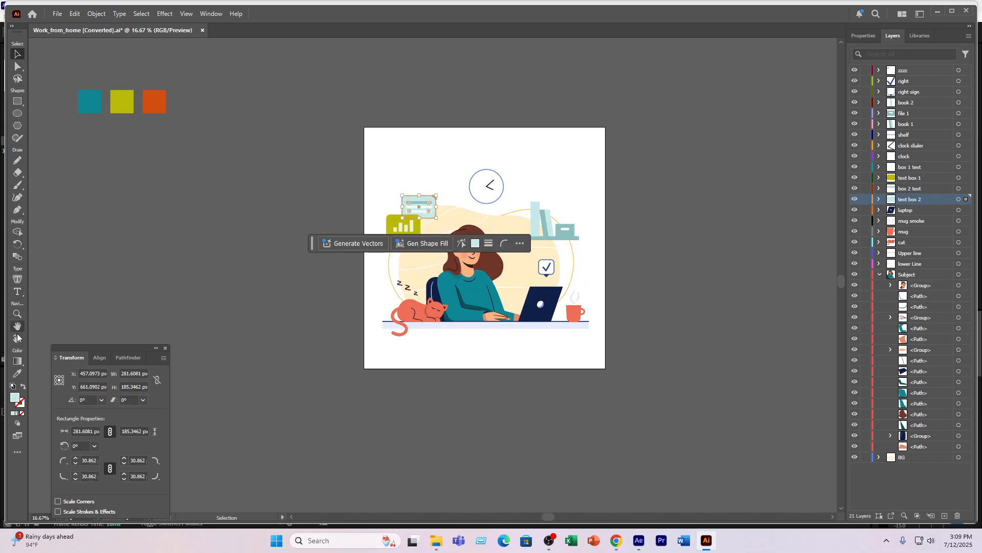
{"action": "left_click", "coordinate": [17, 373]}
{"action": "left_click", "coordinate": [155, 103]}
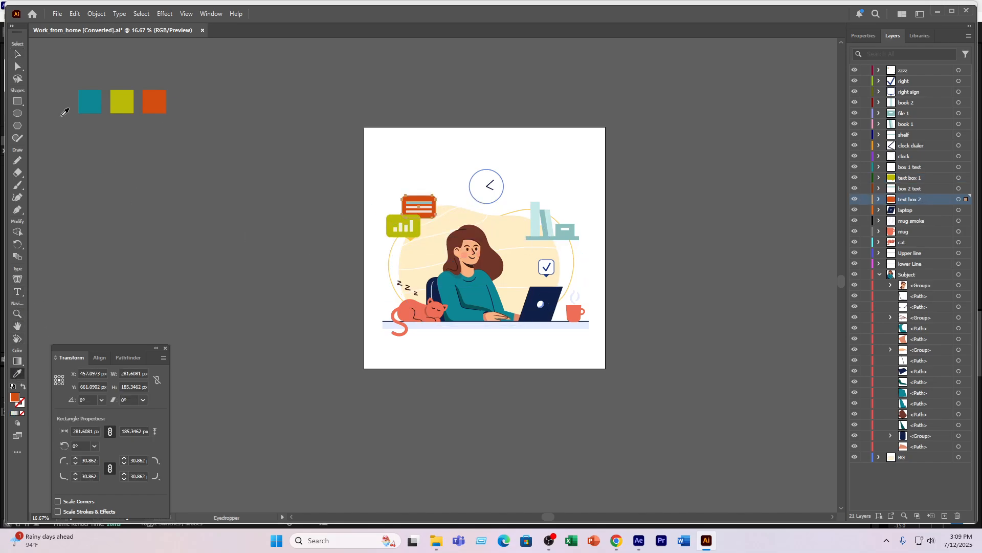
{"action": "left_click", "coordinate": [17, 54]}
{"action": "left_click", "coordinate": [117, 296]}
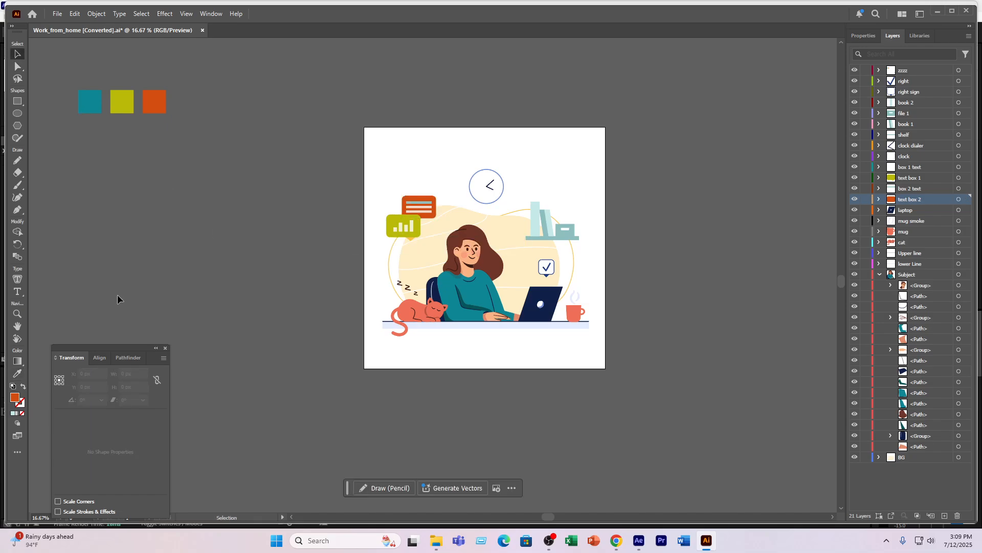
- Recolour the shelf board under the books with the teal swatch's colour using the Eyedropper
{"action": "left_click", "coordinate": [557, 237]}
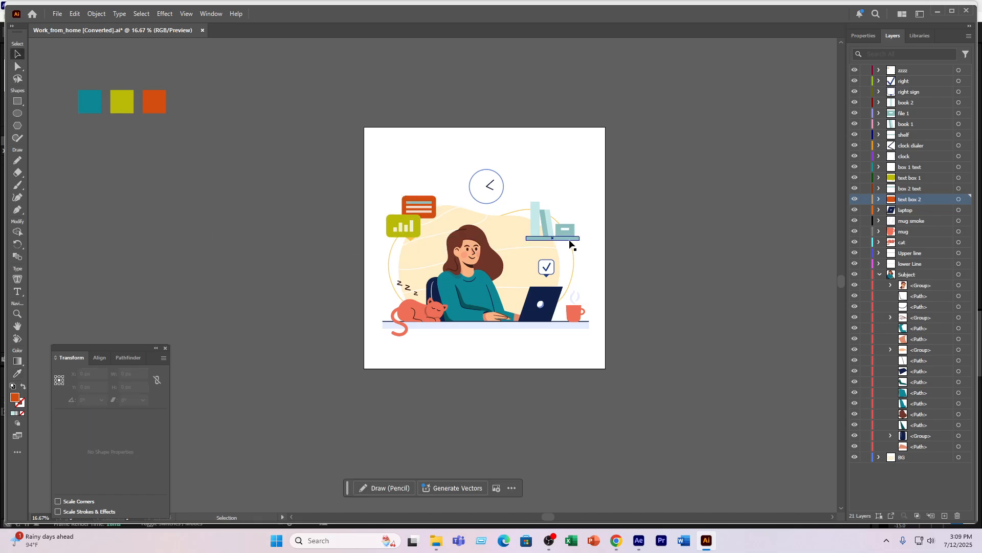
{"action": "left_click", "coordinate": [17, 373]}
{"action": "left_click", "coordinate": [89, 101]}
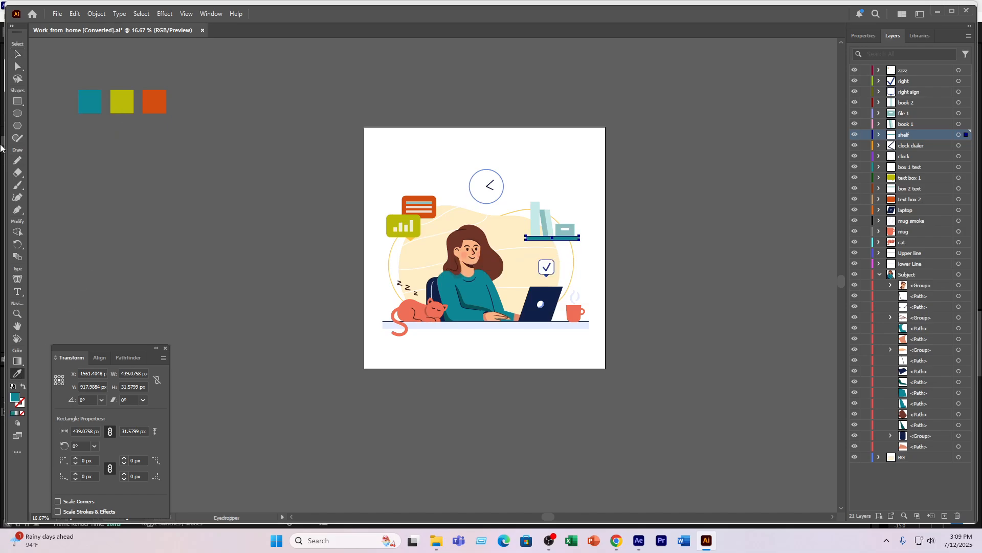
{"action": "left_click", "coordinate": [17, 54]}
{"action": "left_click", "coordinate": [292, 364]}
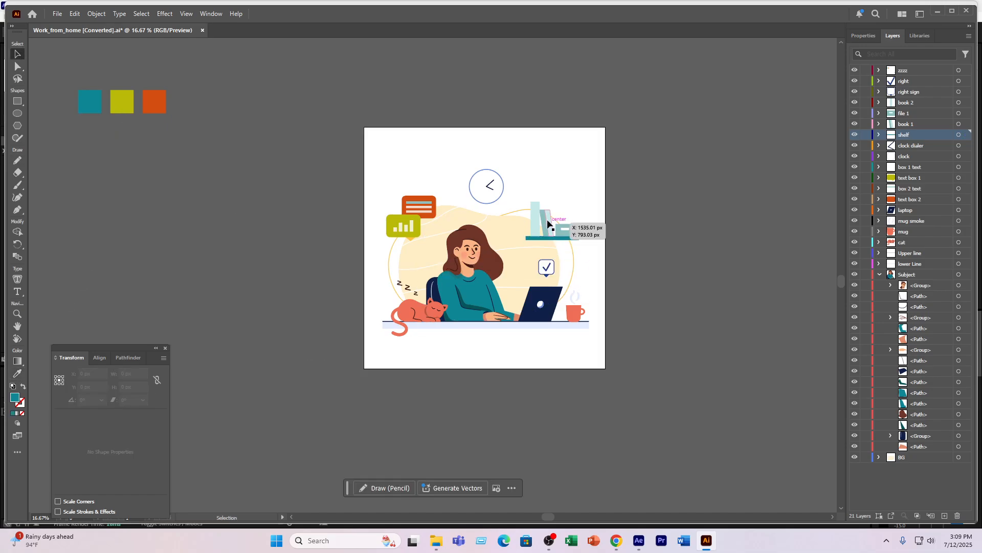
- Recolour the coffee mug with the orange swatch's colour using the Eyedropper
{"action": "left_click", "coordinate": [577, 313]}
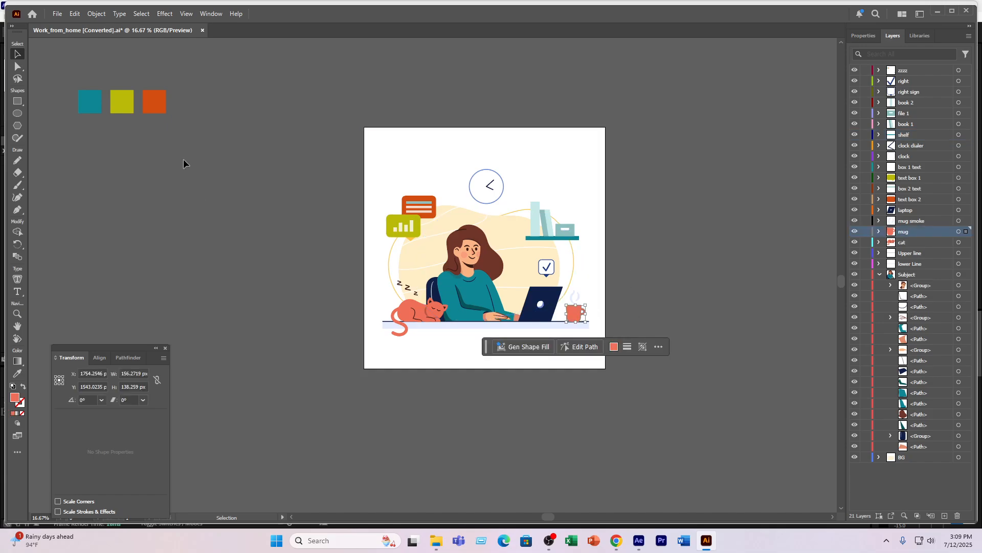
{"action": "left_click", "coordinate": [18, 373]}
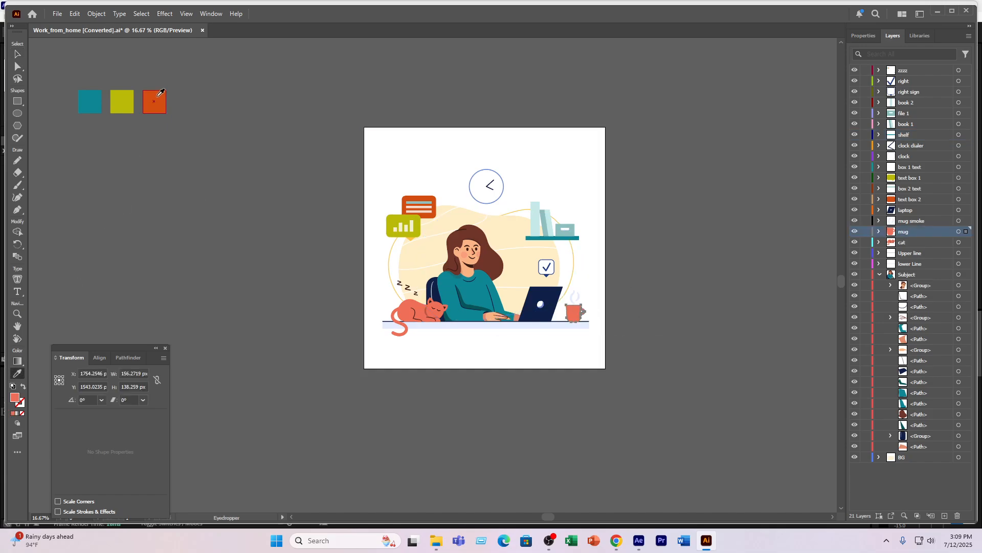
{"action": "left_click", "coordinate": [155, 102]}
{"action": "left_click", "coordinate": [17, 53]}
{"action": "left_click", "coordinate": [125, 268]}
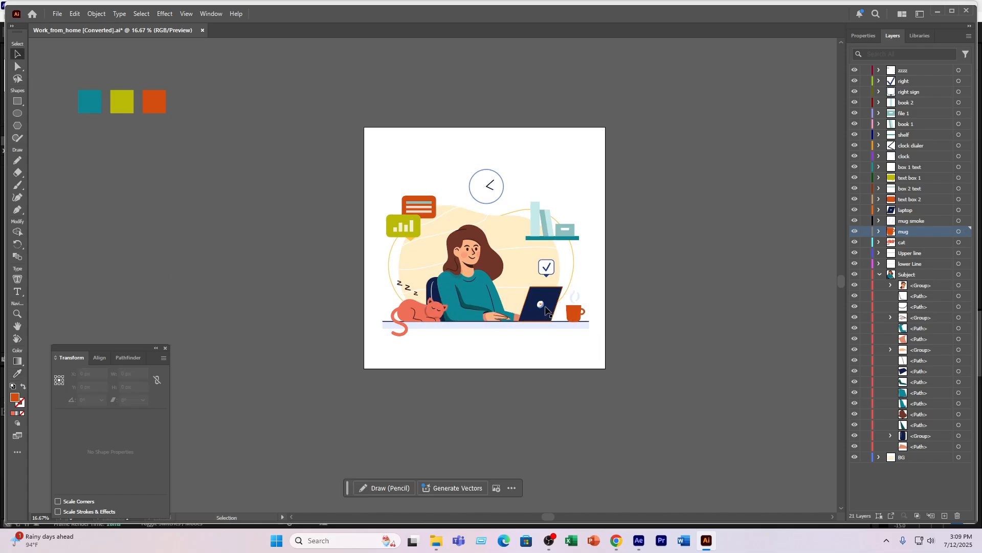
- Try applying the orange swatch's colour to the clock circle with the Eyedropper, and undo the change
{"action": "left_click", "coordinate": [480, 171]}
{"action": "left_click", "coordinate": [17, 373]}
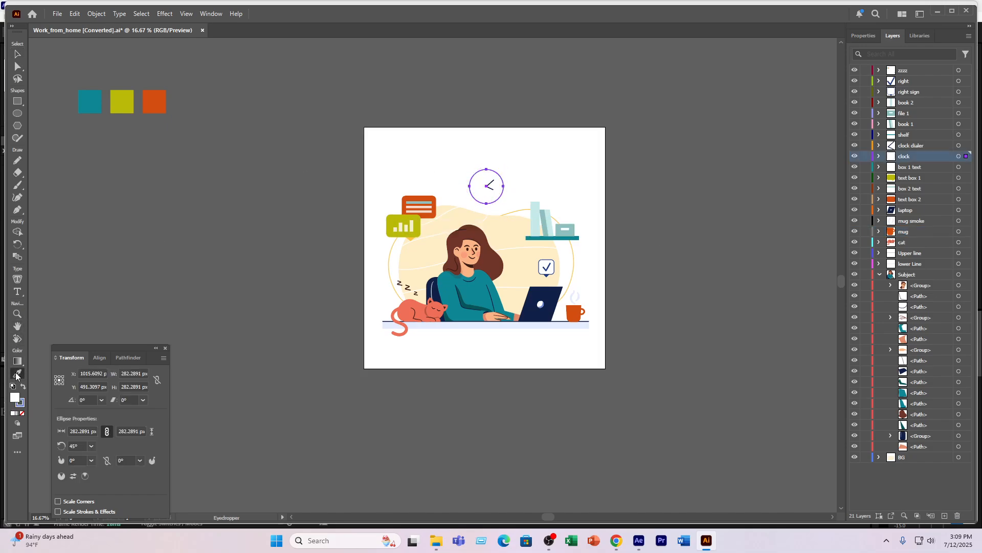
{"action": "left_click", "coordinate": [156, 100]}
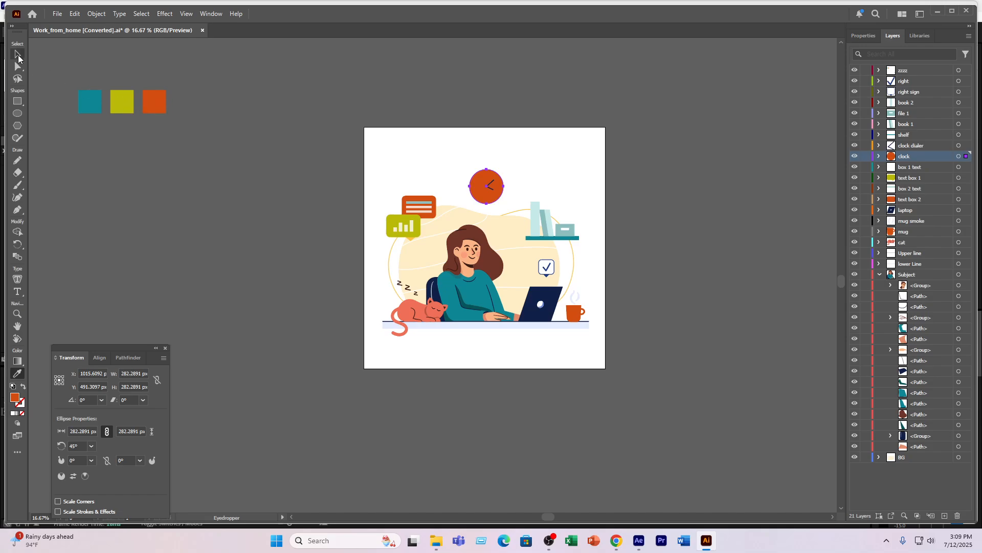
{"action": "left_click", "coordinate": [18, 54]}
{"action": "key", "text": "ctrl+z"}
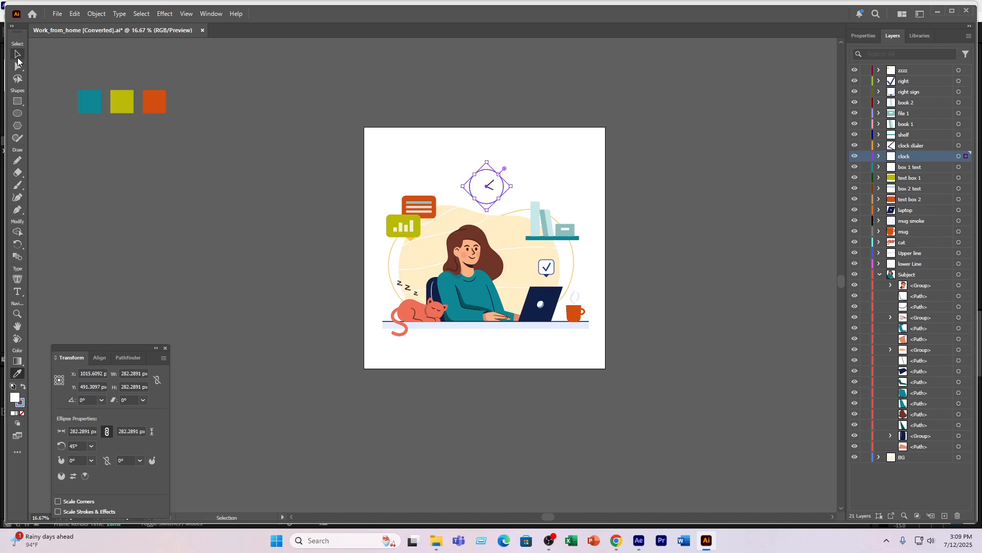
{"action": "left_click", "coordinate": [265, 310]}
- Expand the clock layer and toggle its ellipse's visibility off and on to check which part it forms
{"action": "left_click", "coordinate": [486, 189]}
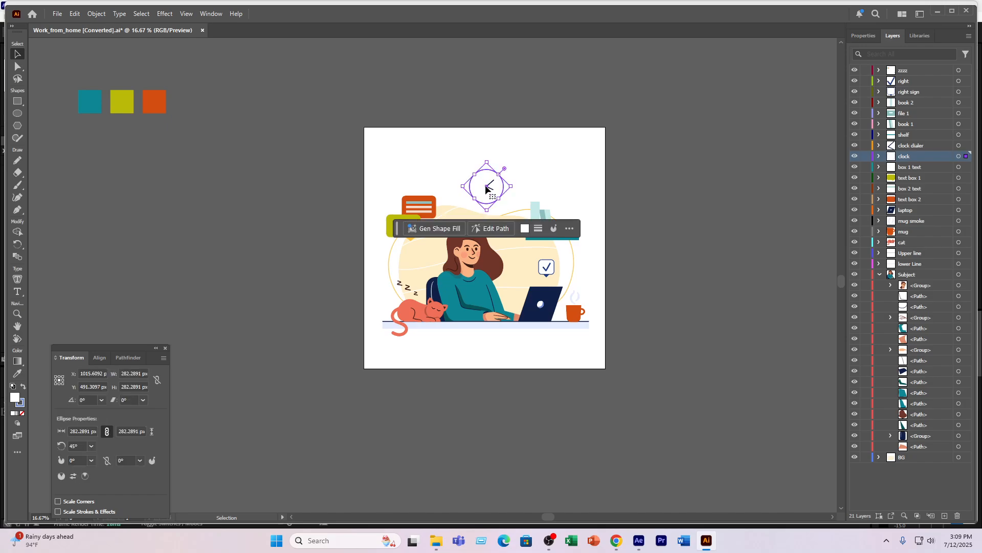
{"action": "left_click", "coordinate": [880, 156]}
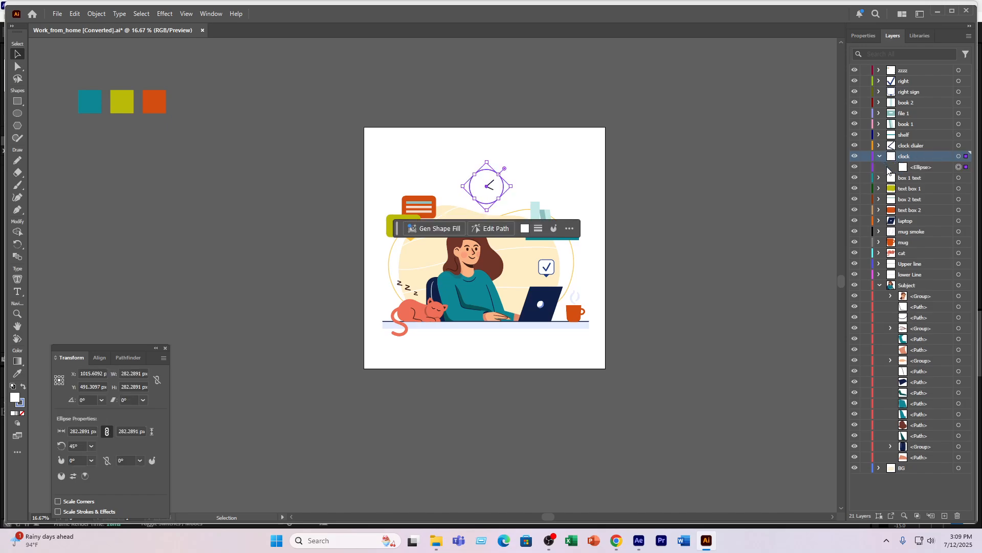
{"action": "left_click", "coordinate": [912, 169]}
{"action": "left_click", "coordinate": [855, 167]}
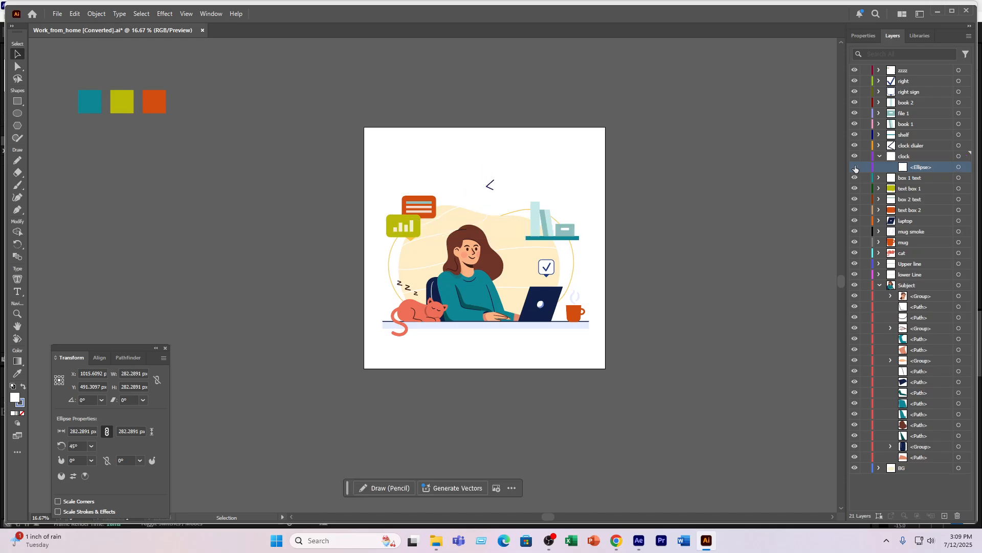
{"action": "left_click", "coordinate": [855, 167]}
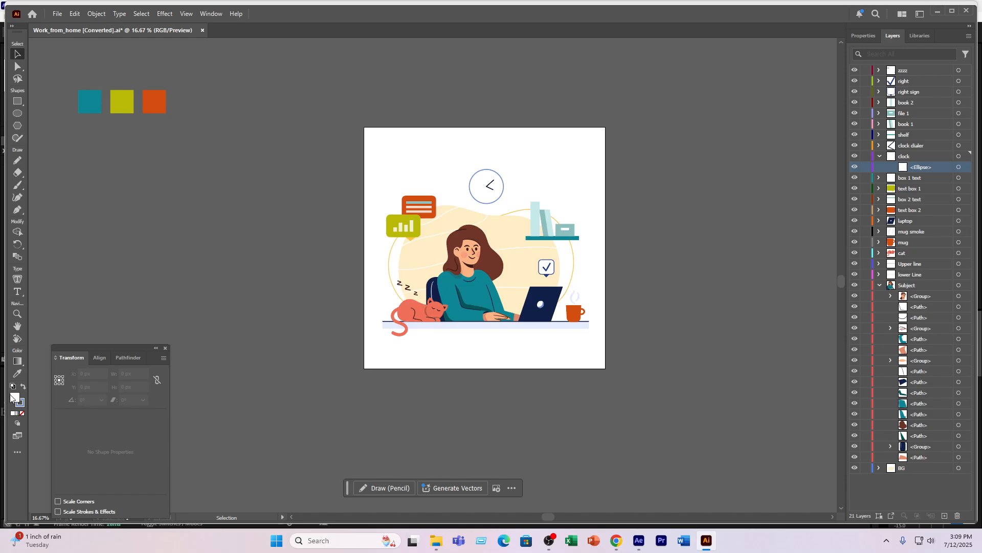
- Try recolouring the clock layer's ellipse by checking its fill colour and sampling the orange swatch, and undo the sampled colour
{"action": "double_click", "coordinate": [15, 398]}
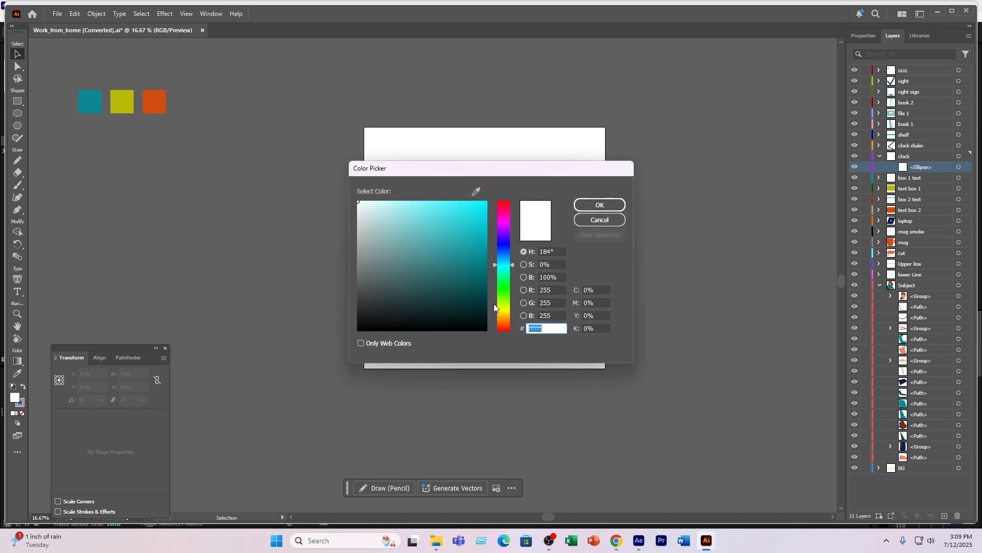
{"action": "left_click", "coordinate": [609, 219]}
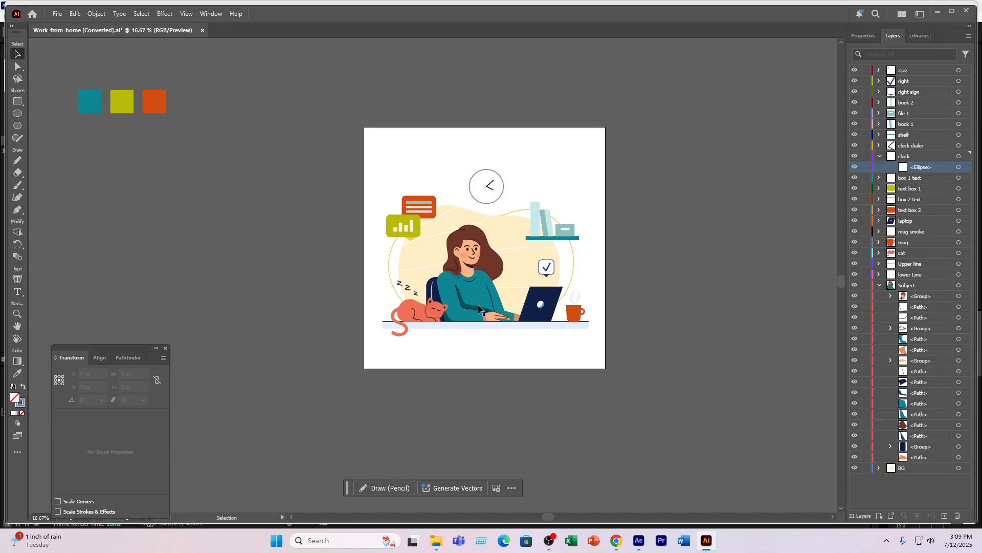
{"action": "left_click", "coordinate": [468, 182]}
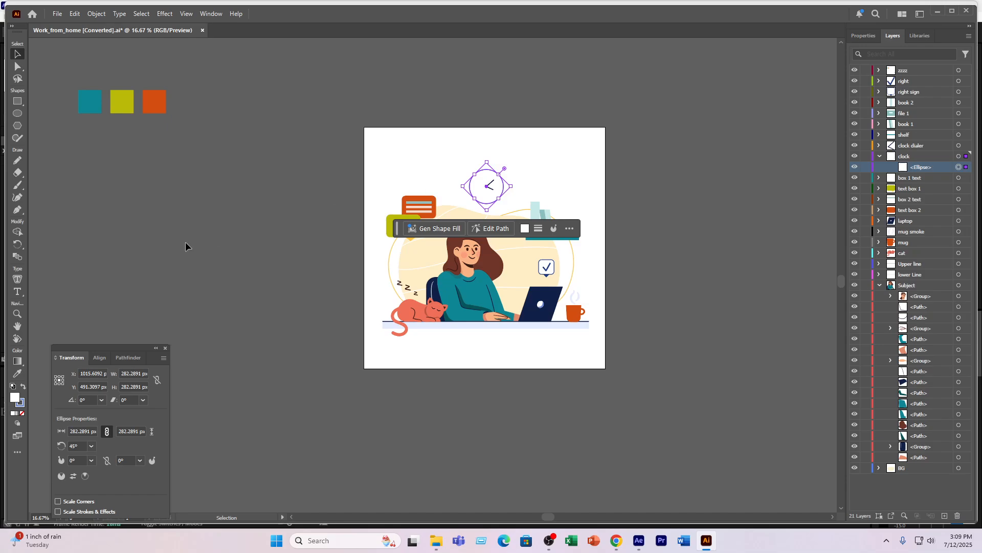
{"action": "left_click", "coordinate": [16, 376]}
{"action": "left_click", "coordinate": [155, 102]}
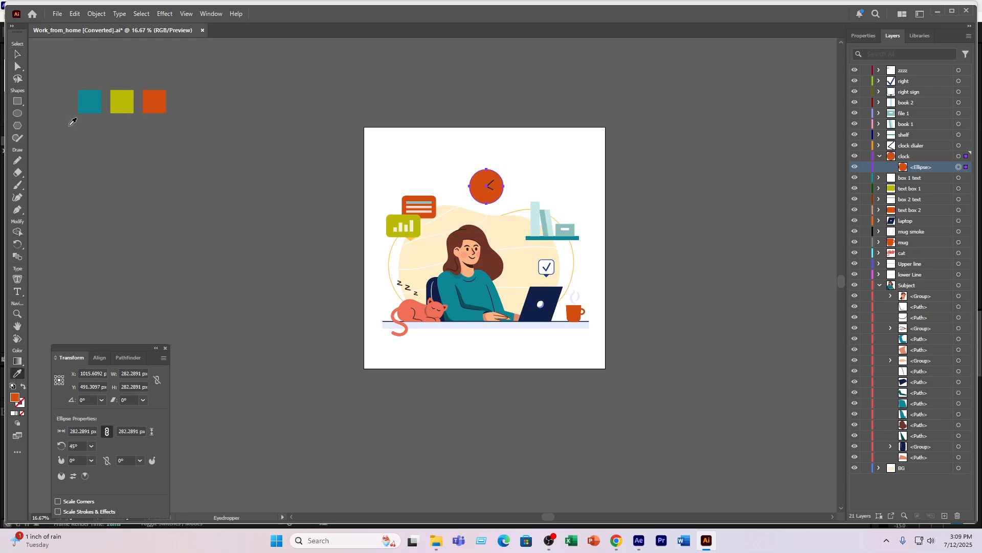
{"action": "left_click", "coordinate": [56, 149]}
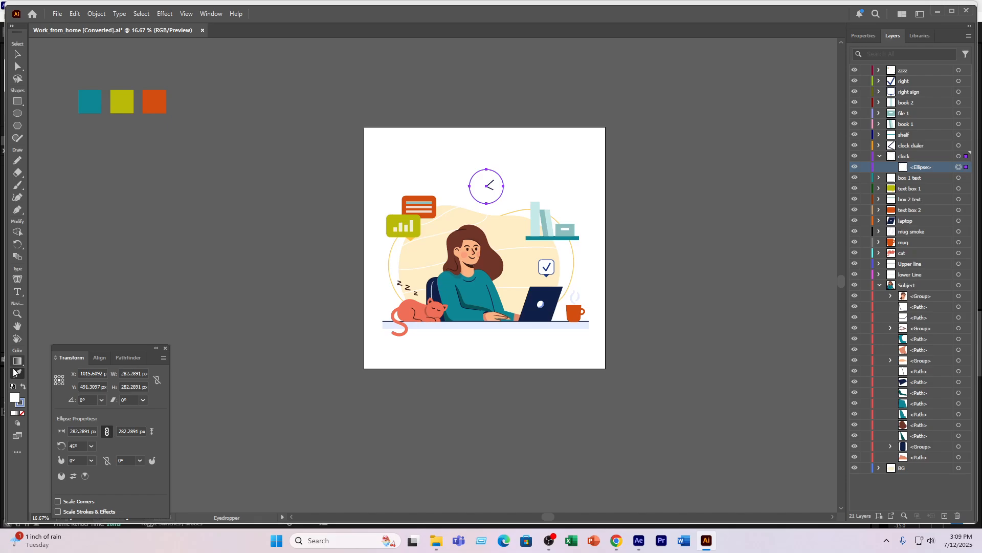
- Try applying the orange swatch's colour to the clock circle's outline with the Eyedropper, checking the resulting fill colour
{"action": "left_click", "coordinate": [21, 407]}
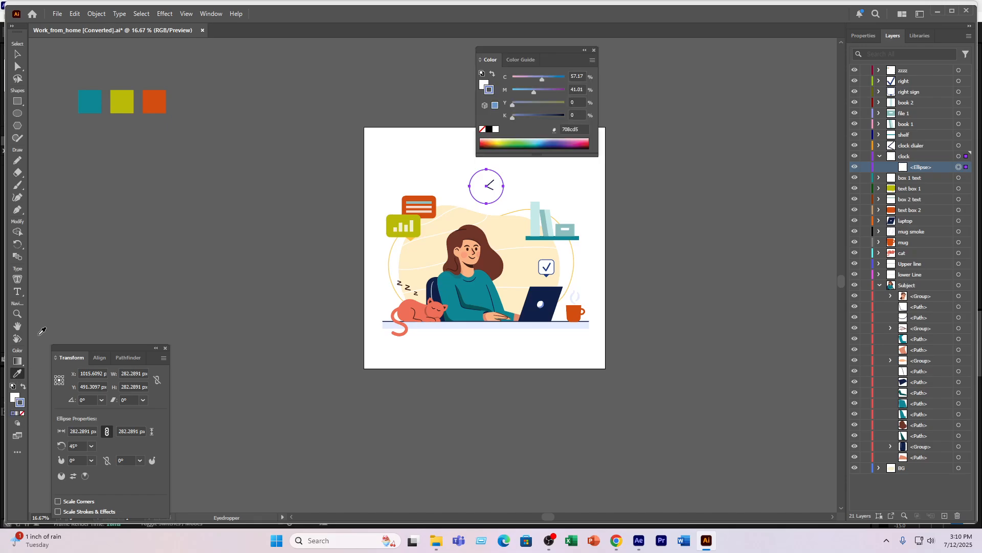
{"action": "left_click", "coordinate": [155, 96]}
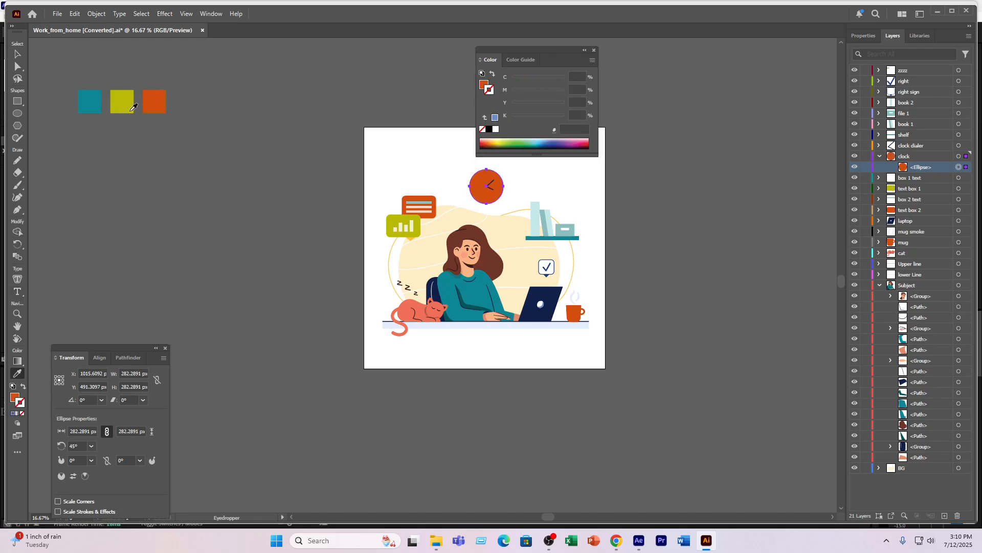
{"action": "key", "text": "v"}
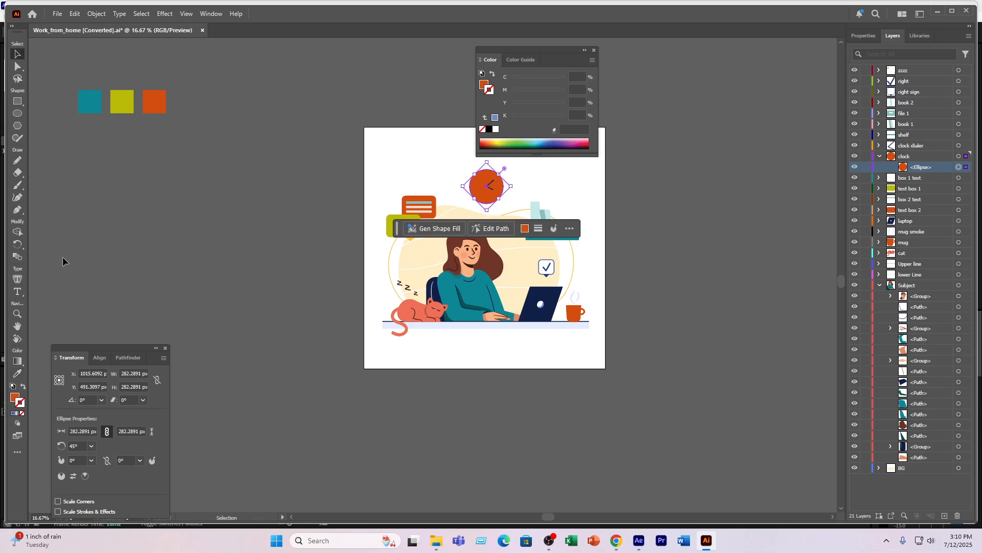
{"action": "double_click", "coordinate": [16, 399]}
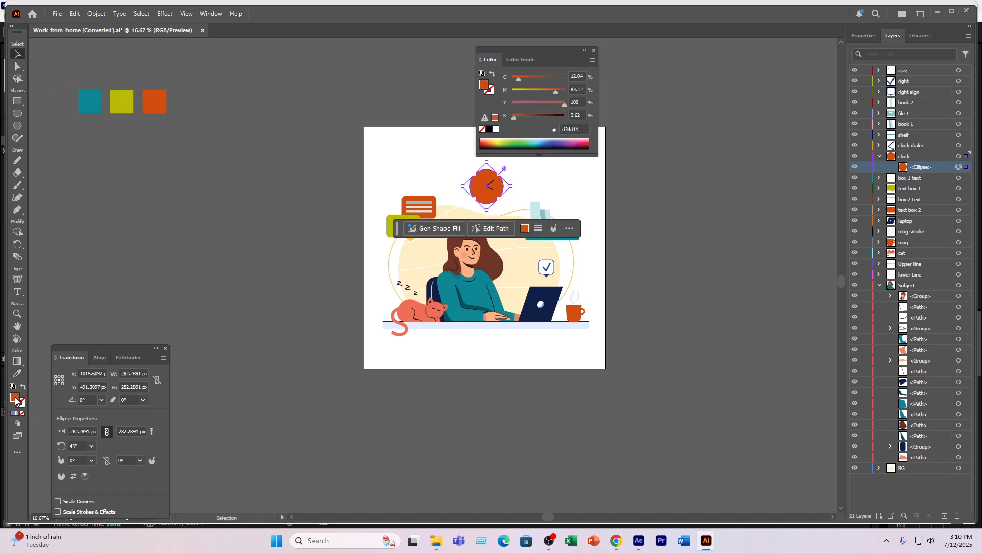
{"action": "left_click", "coordinate": [614, 207]}
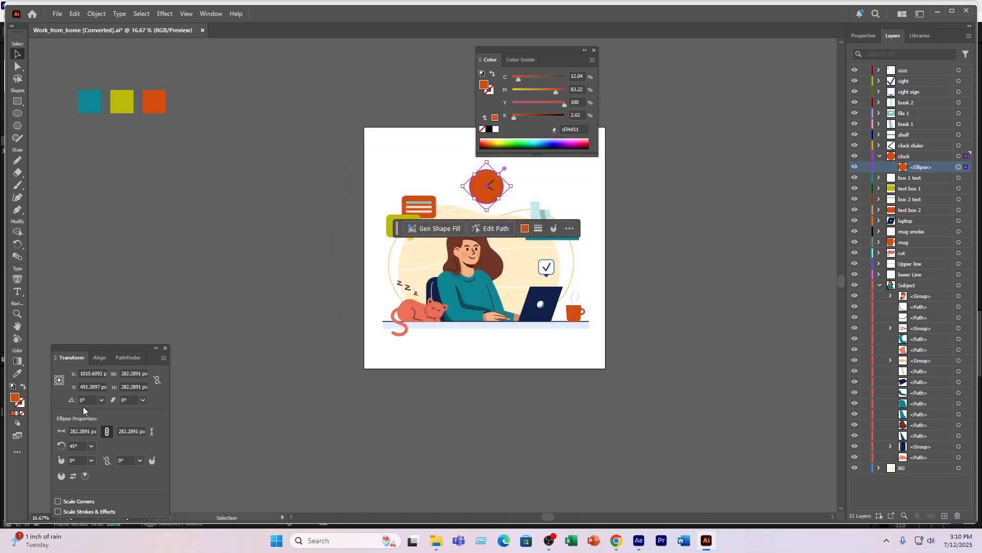
- Try giving the clock circle an orange outline with no fill by working on its stroke colour
{"action": "left_click", "coordinate": [22, 411]}
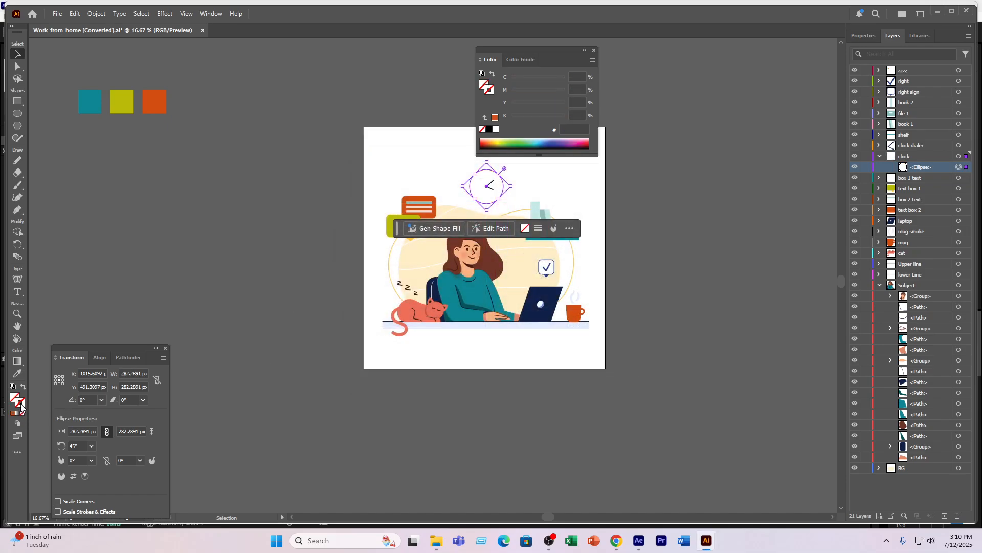
{"action": "double_click", "coordinate": [22, 407]}
{"action": "left_click", "coordinate": [478, 225]}
{"action": "left_click", "coordinate": [593, 206]}
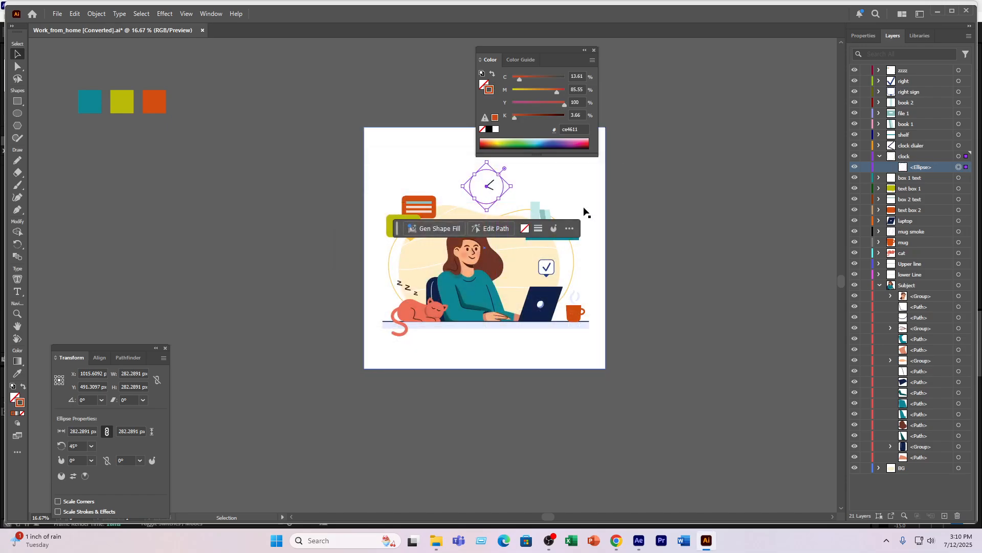
{"action": "left_click", "coordinate": [586, 212]}
- Try sampling the orange swatch again, swap it from fill to stroke, and reselect the clock circle to check it
{"action": "left_click", "coordinate": [17, 373]}
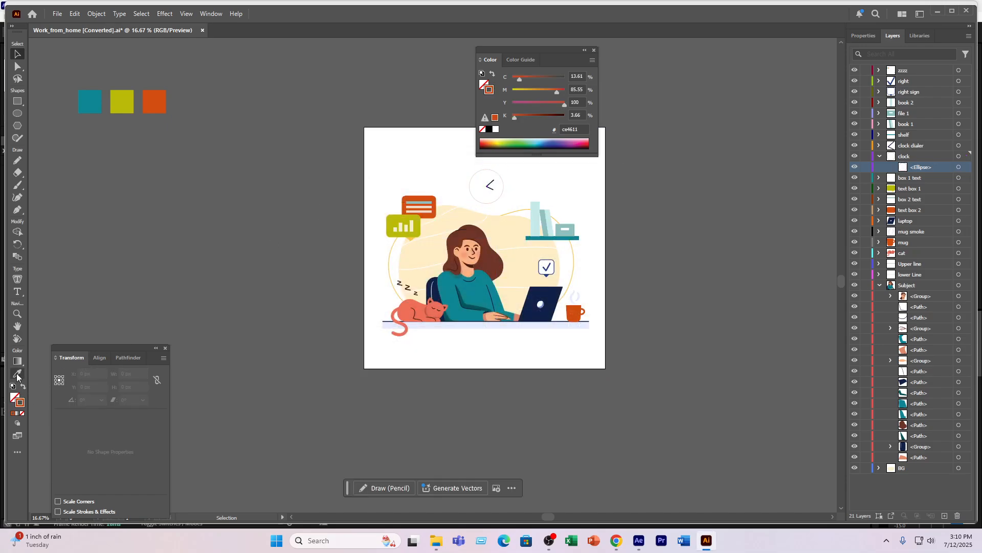
{"action": "left_click", "coordinate": [155, 98]}
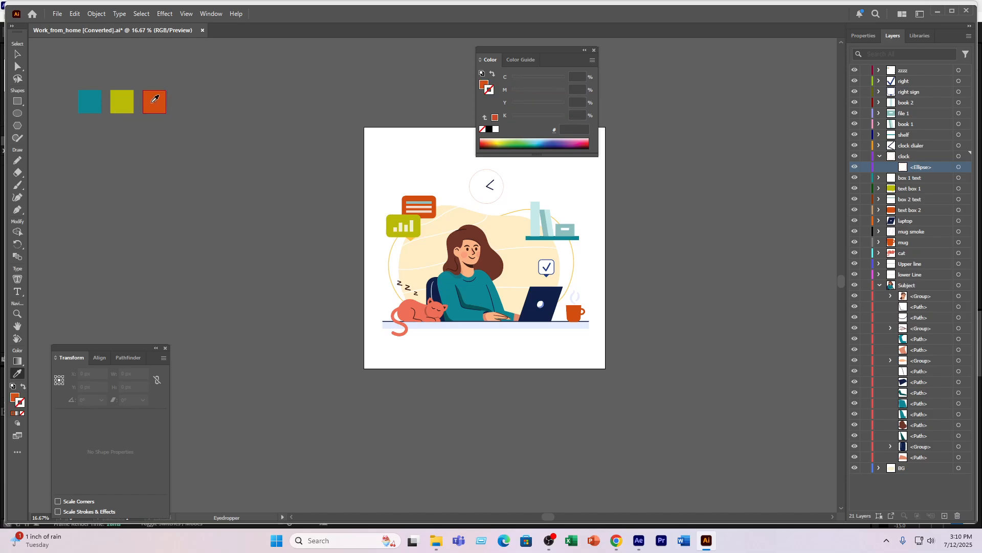
{"action": "key", "text": "shift+x"}
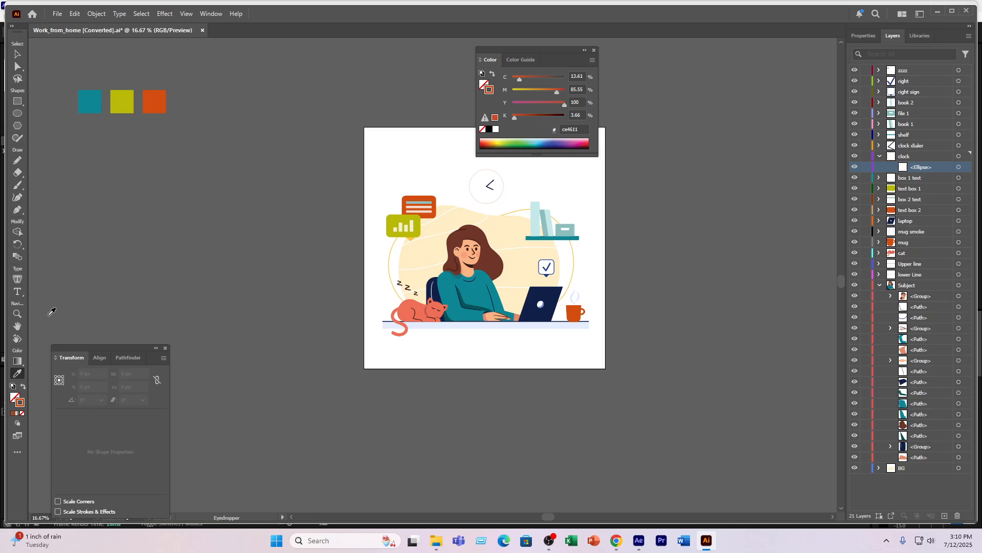
{"action": "left_click", "coordinate": [17, 54]}
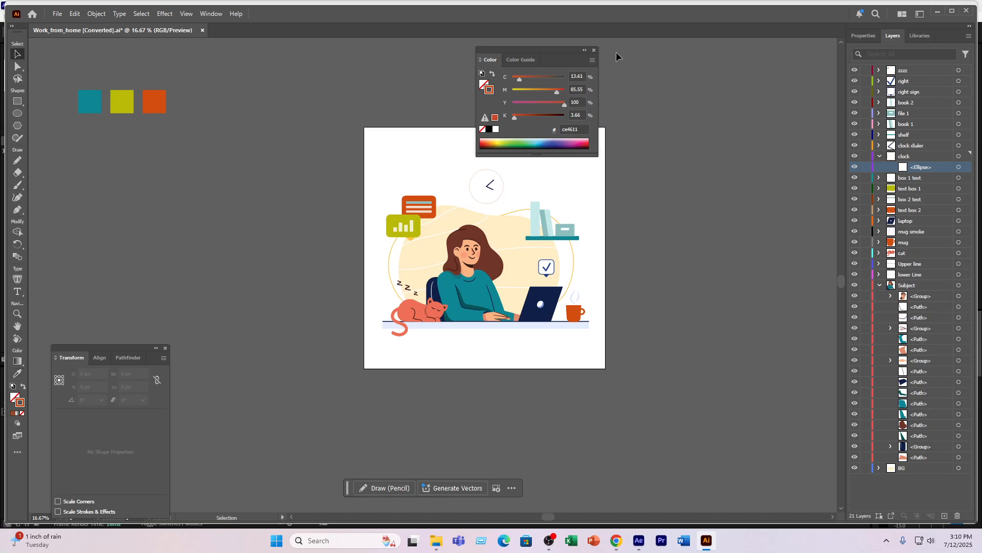
{"action": "left_click", "coordinate": [594, 50]}
{"action": "left_click", "coordinate": [473, 197]}
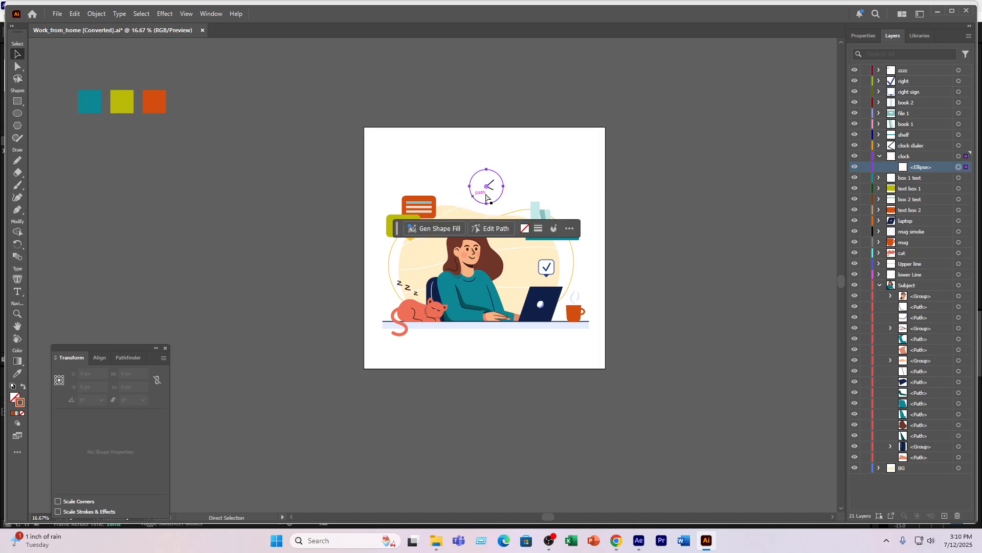
- Undo the recolouring attempts on the clock circle to restore its blue outline
{"action": "left_click", "coordinate": [232, 201]}
{"action": "key", "text": "ctrl+z"}
{"action": "key", "text": "ctrl+z"}
{"action": "key", "text": "ctrl+z"}
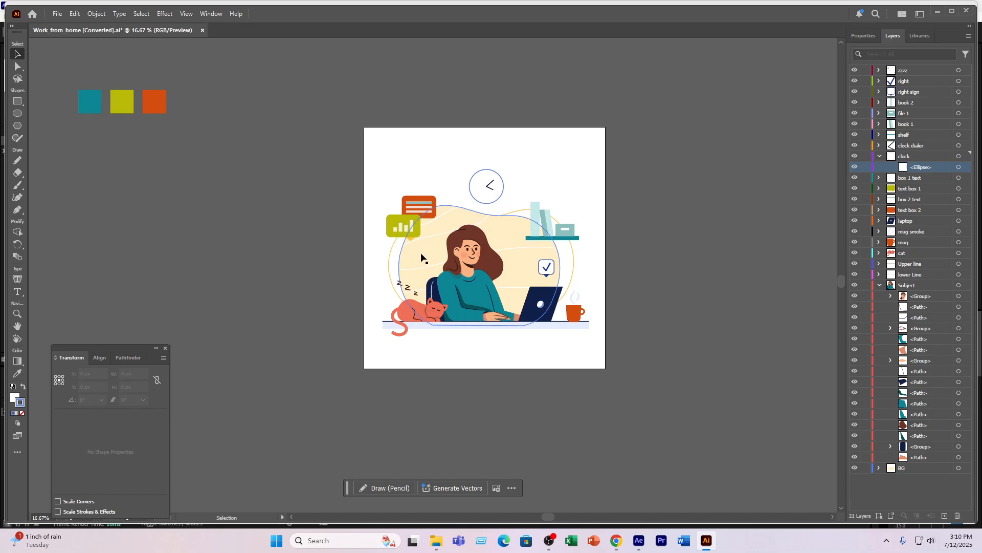
- Recolour the small pointer triangle under the bar-chart text box with that box's olive-yellow using the Eyedropper
{"action": "scroll", "coordinate": [421, 256], "scroll_direction": "up", "scroll_amount": 3}
{"action": "left_click", "coordinate": [389, 208]}
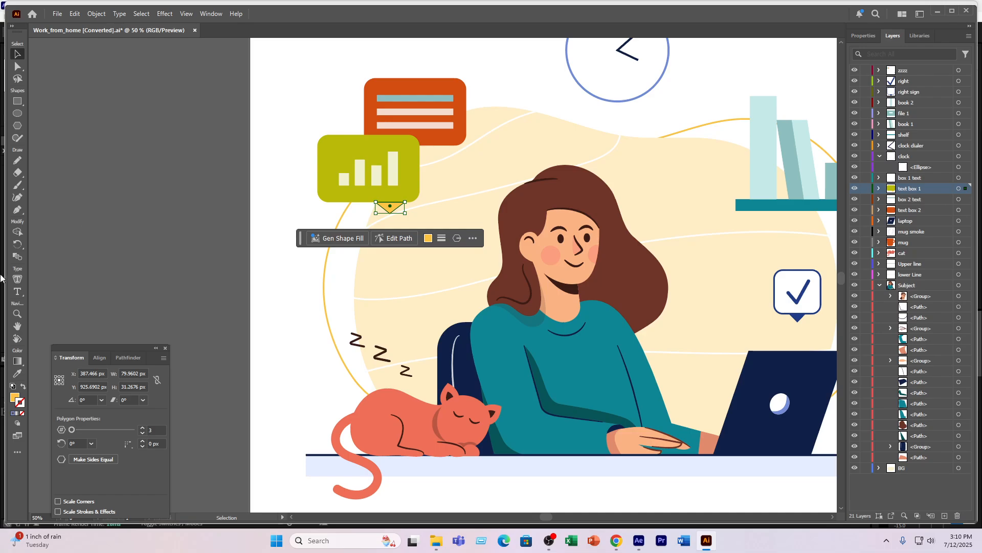
{"action": "left_click", "coordinate": [18, 373]}
{"action": "left_click", "coordinate": [363, 162]}
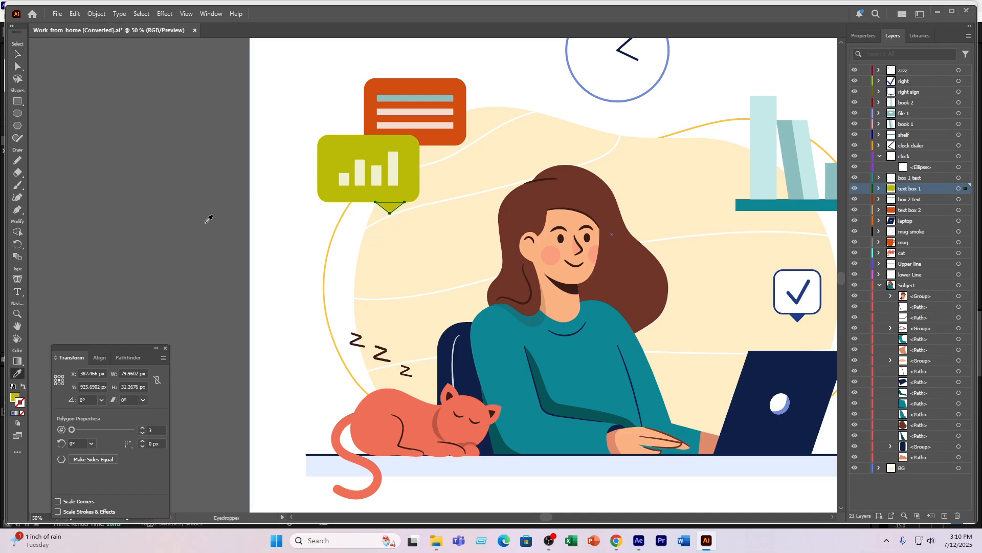
{"action": "left_click", "coordinate": [18, 55]}
{"action": "left_click", "coordinate": [83, 69]}
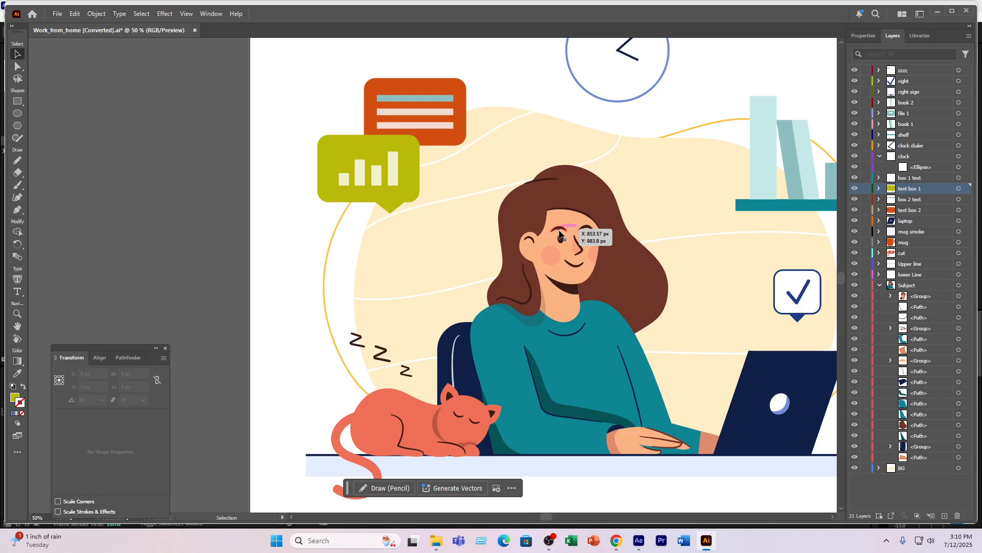
- Bring the whole artboard into view and collapse the Subject and clock layers
{"action": "scroll", "coordinate": [561, 234], "scroll_direction": "down", "scroll_amount": 1}
{"action": "scroll", "coordinate": [563, 236], "scroll_direction": "down", "scroll_amount": 1}
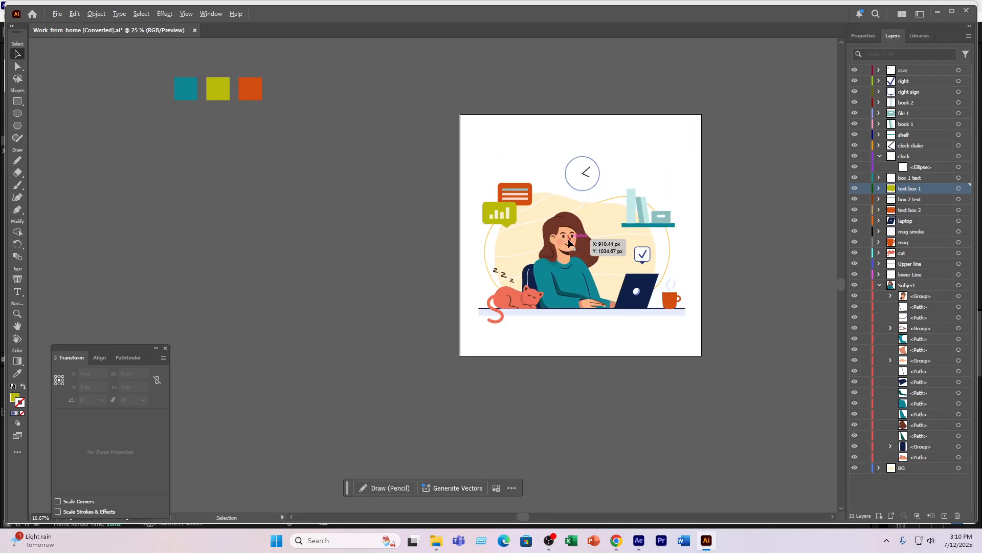
{"action": "left_click_drag", "start_coordinate": [731, 175], "coordinate": [582, 188]}
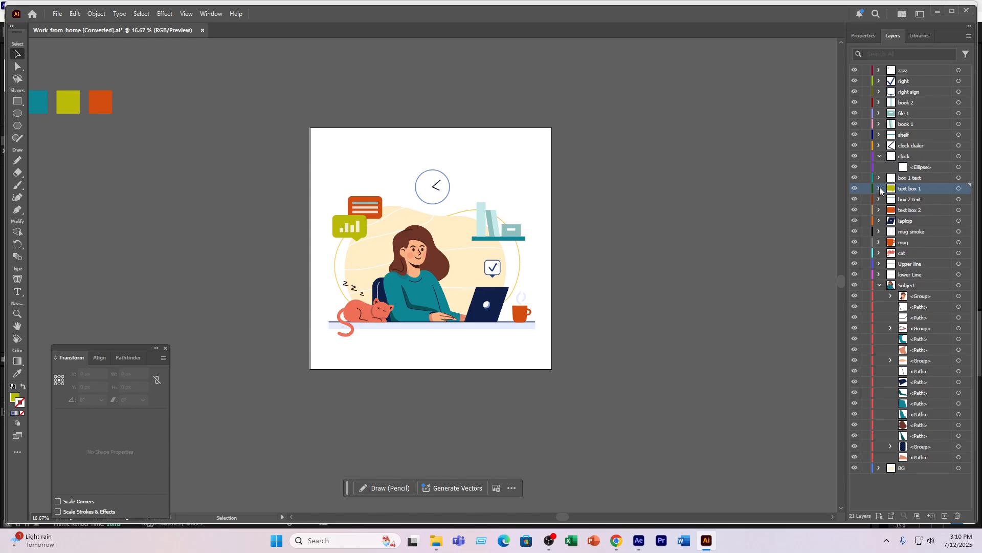
{"action": "left_click", "coordinate": [879, 285]}
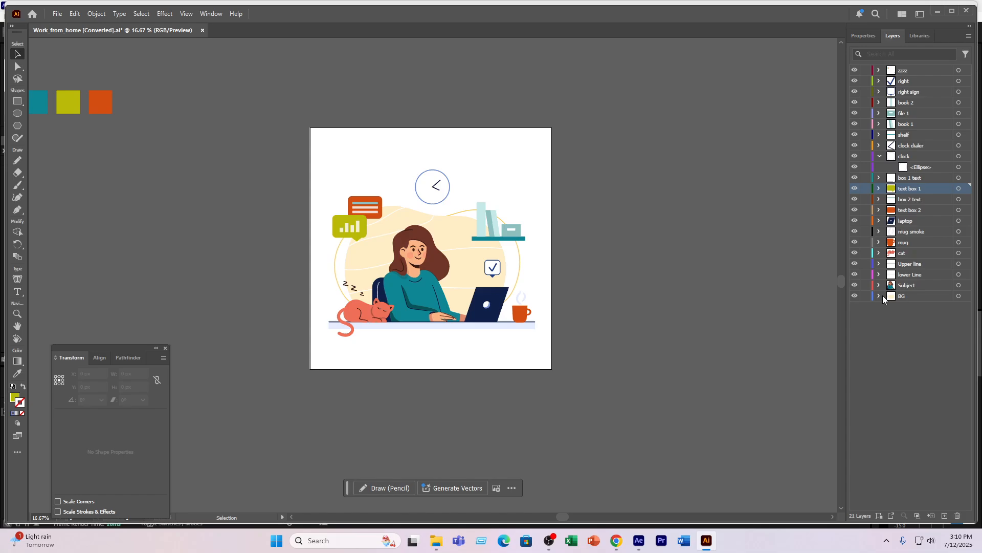
{"action": "left_click", "coordinate": [880, 157]}
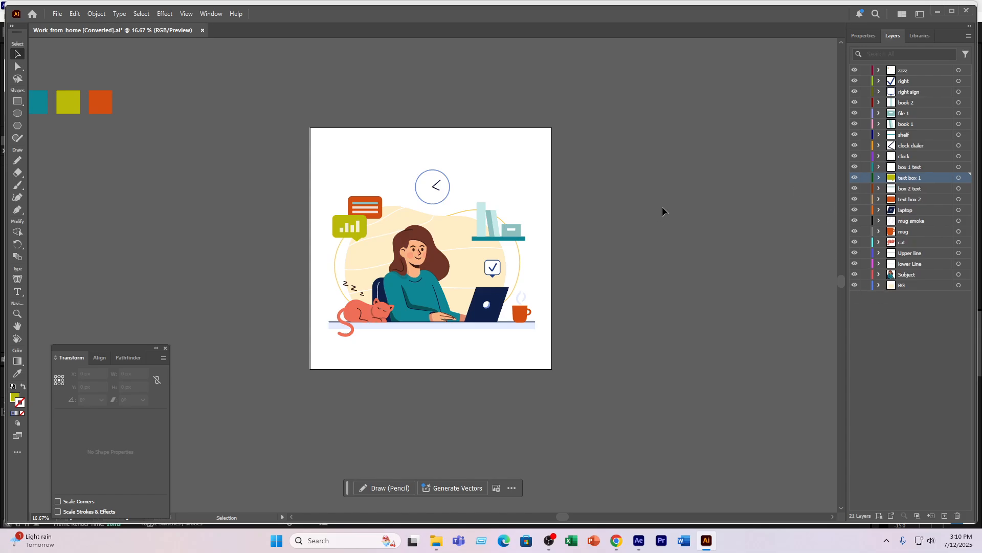
- Try recolouring the woman's hair to near-black 070202, and undo the change
{"action": "left_click", "coordinate": [437, 261]}
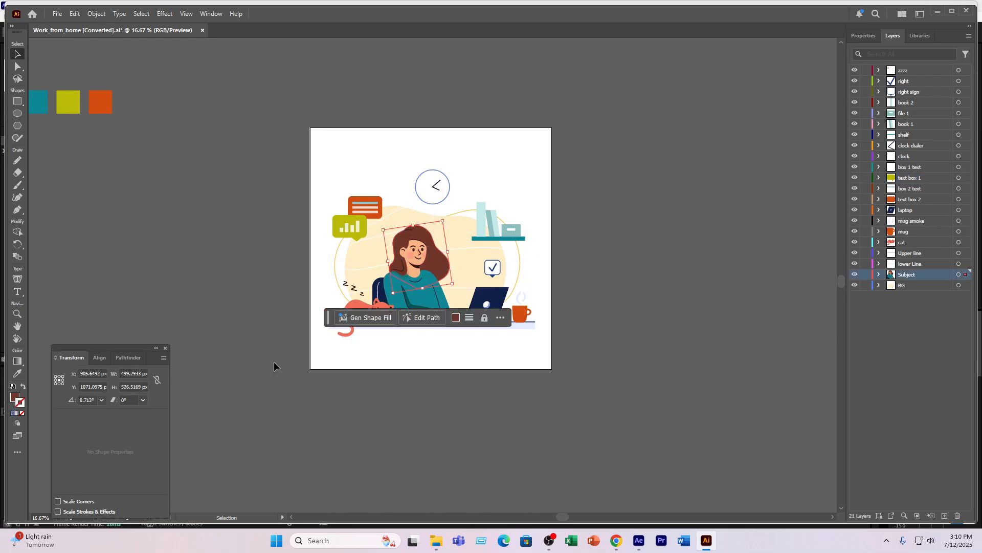
{"action": "left_click", "coordinate": [457, 318]}
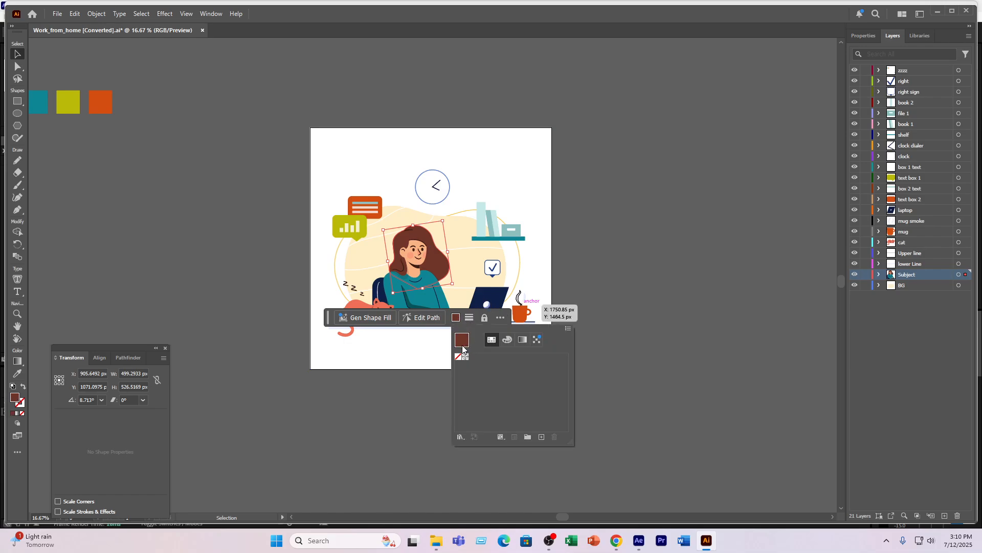
{"action": "double_click", "coordinate": [16, 397]}
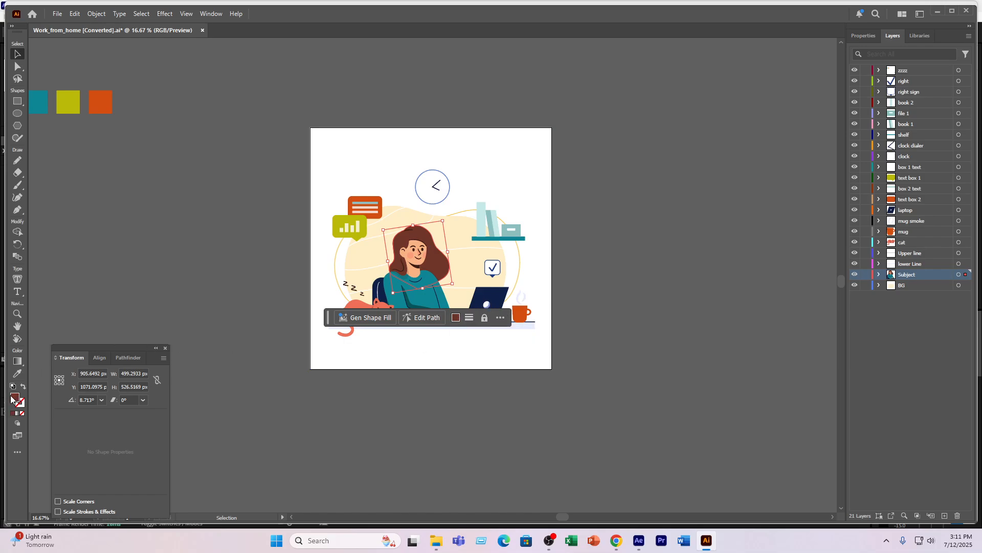
{"action": "left_click_drag", "start_coordinate": [432, 282], "coordinate": [457, 325]}
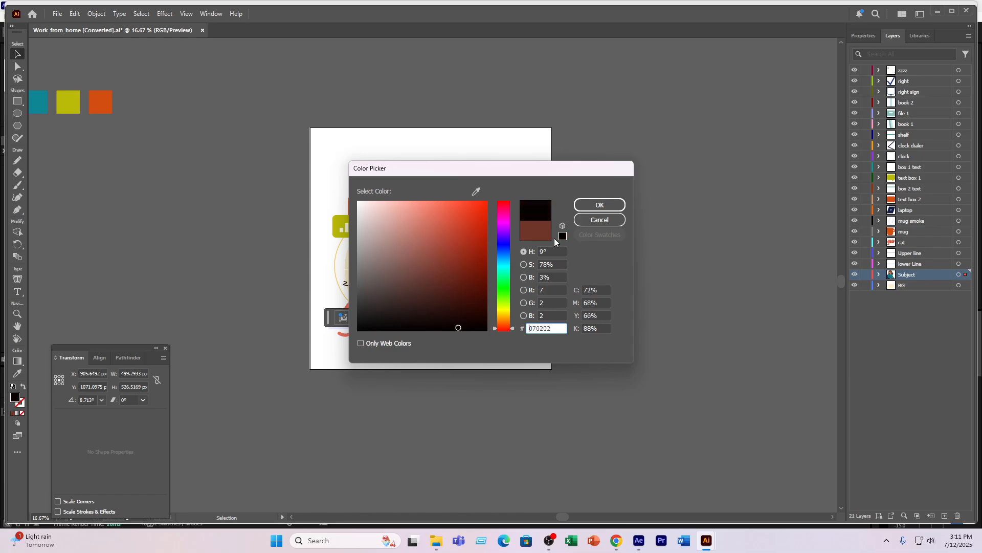
{"action": "left_click", "coordinate": [587, 206]}
{"action": "left_click", "coordinate": [118, 246]}
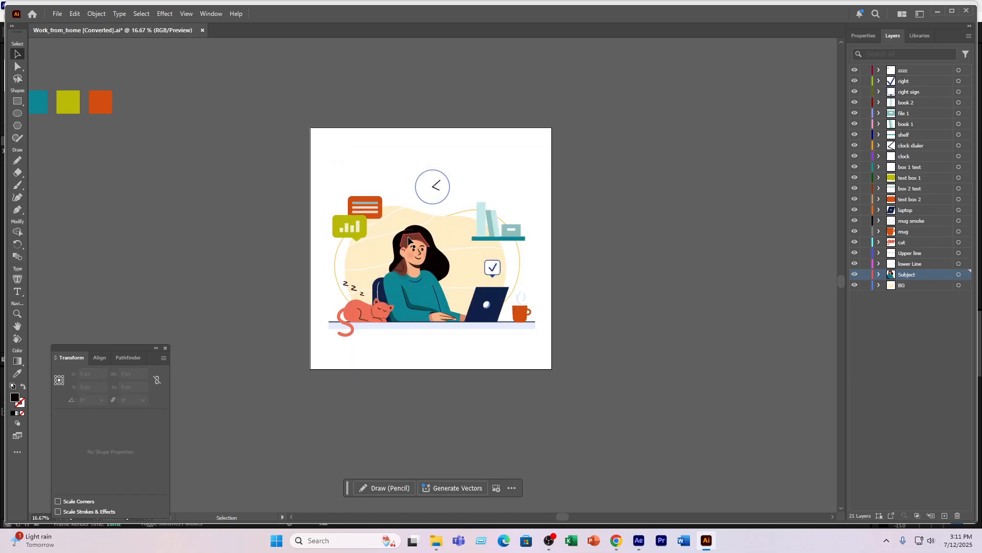
{"action": "key", "text": "ctrl+z"}
{"action": "left_click", "coordinate": [164, 220]}
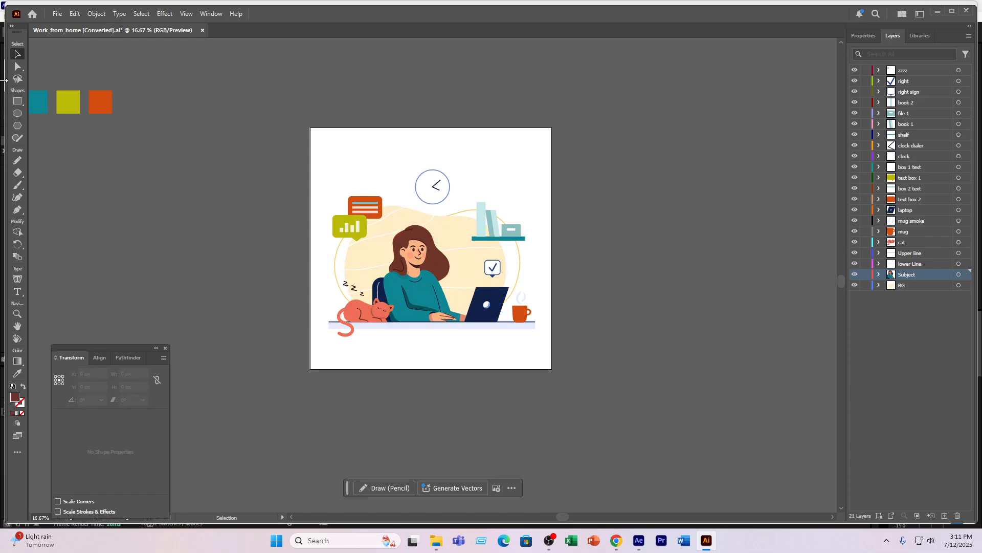
- Close the Transform panel and save the artwork as a new Illustrator file named Female Freelancer in the VE 11 folder, with default options
{"action": "left_click", "coordinate": [19, 66]}
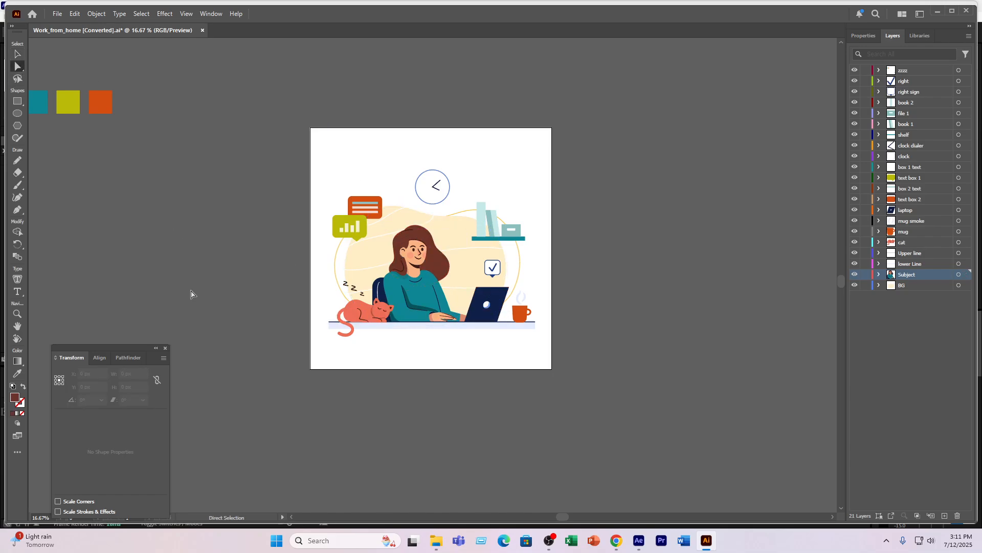
{"action": "left_click", "coordinate": [164, 348]}
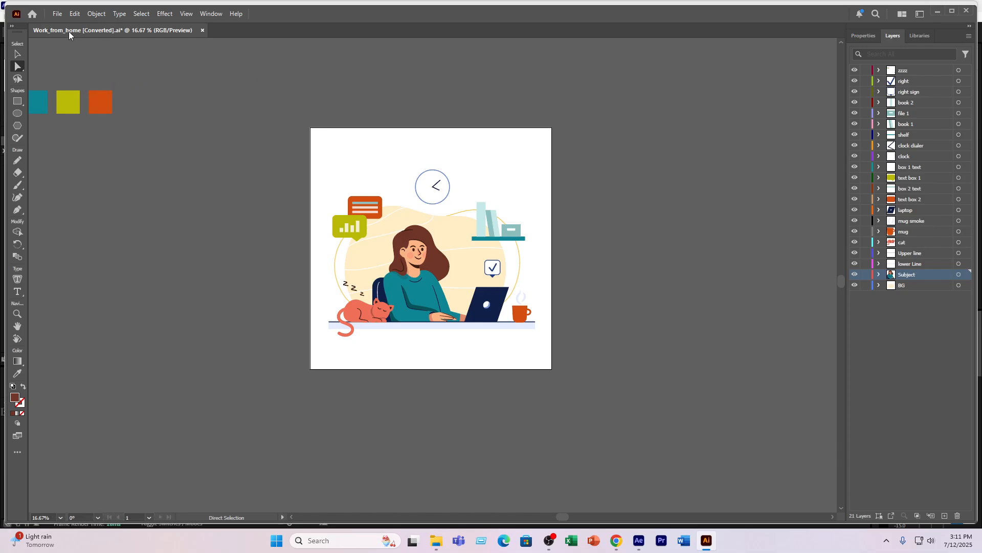
{"action": "left_click", "coordinate": [58, 19]}
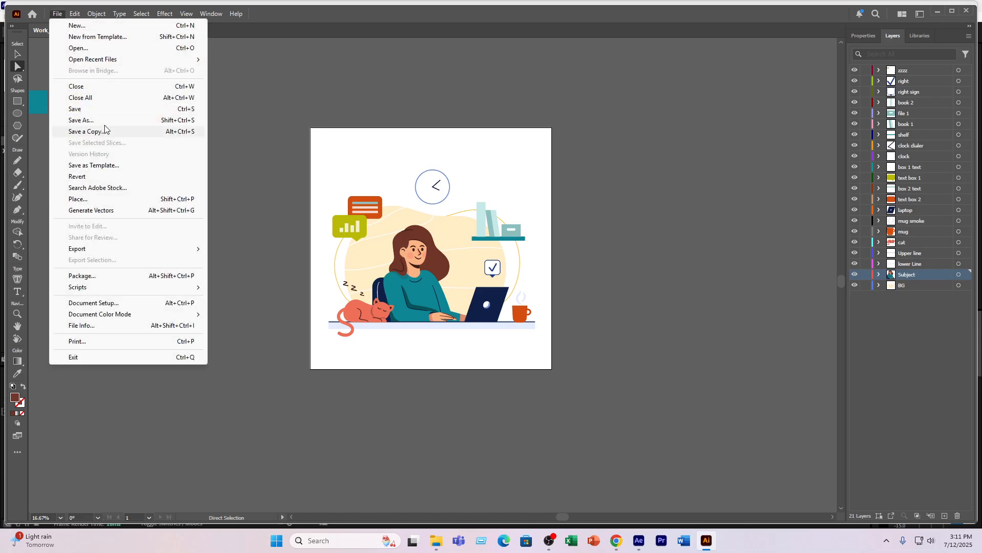
{"action": "left_click", "coordinate": [108, 124]}
{"action": "type", "text": "Female Freelancer"}
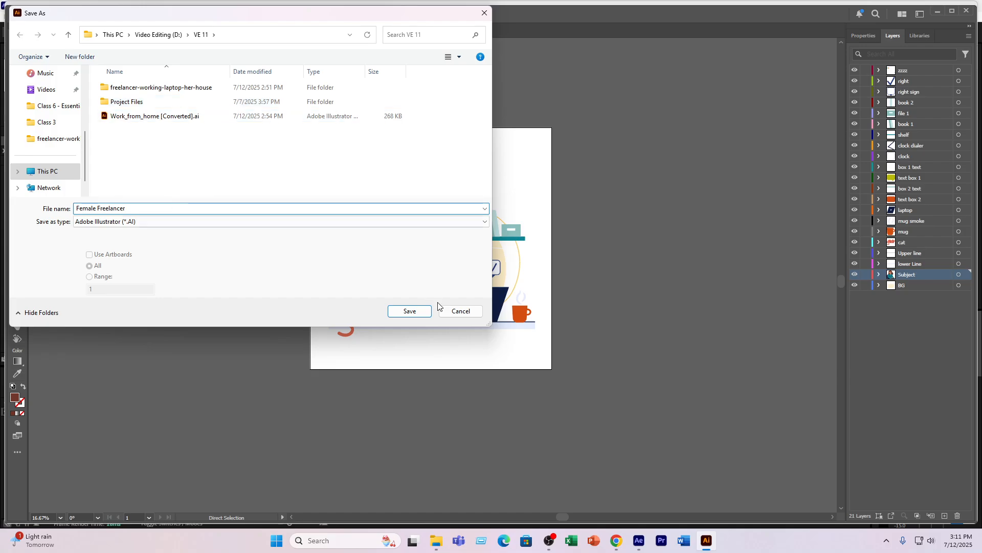
{"action": "left_click", "coordinate": [408, 310]}
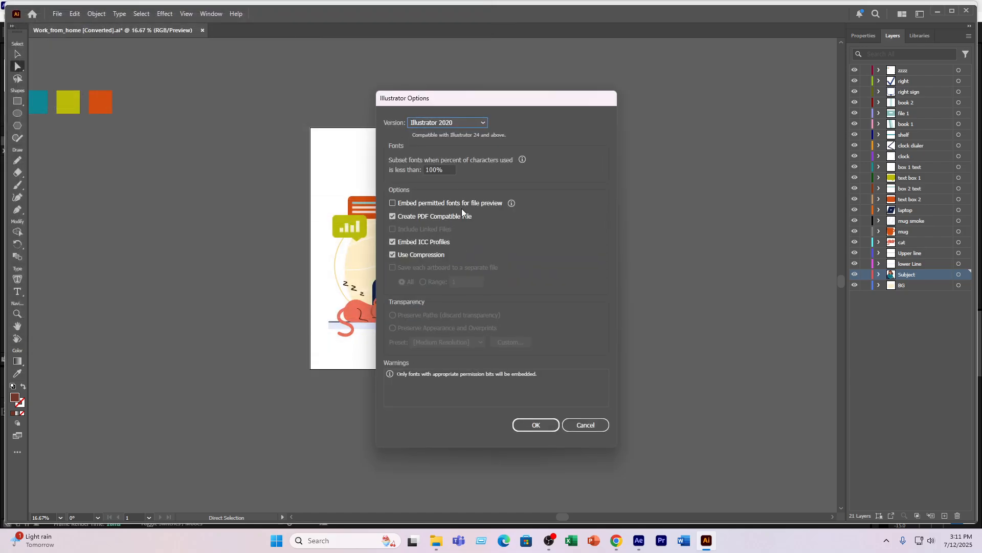
{"action": "left_click", "coordinate": [536, 426]}
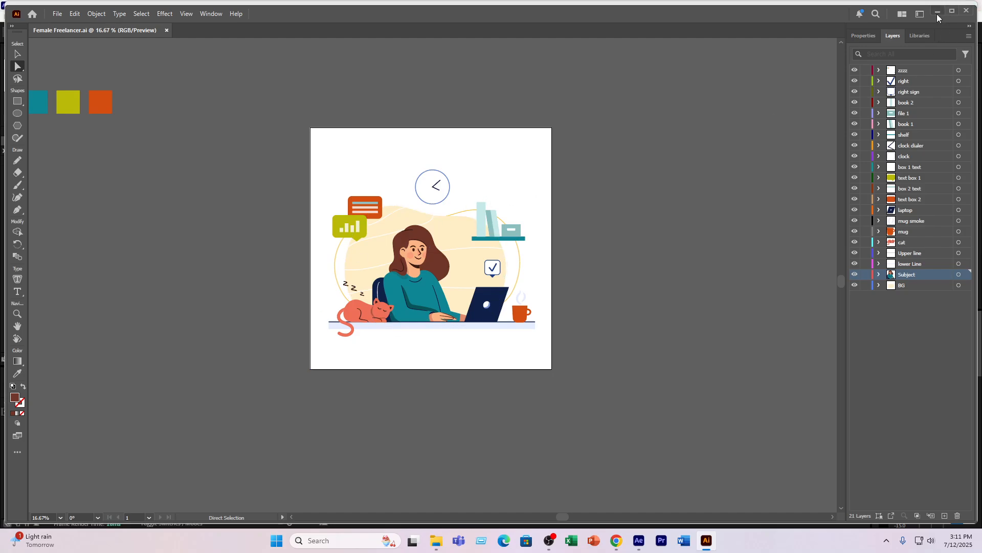
- Switch to After Effects and delete the old Work_from_home composition, layers folder and EPS footage from the project
{"action": "left_click", "coordinate": [638, 540]}
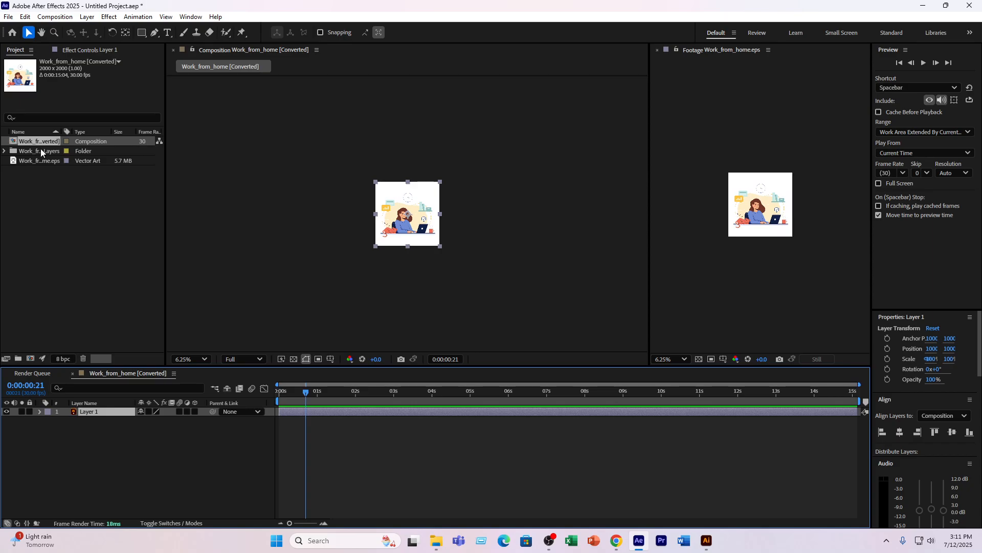
{"action": "left_click_drag", "start_coordinate": [54, 228], "coordinate": [70, 130]}
{"action": "key", "text": "Delete"}
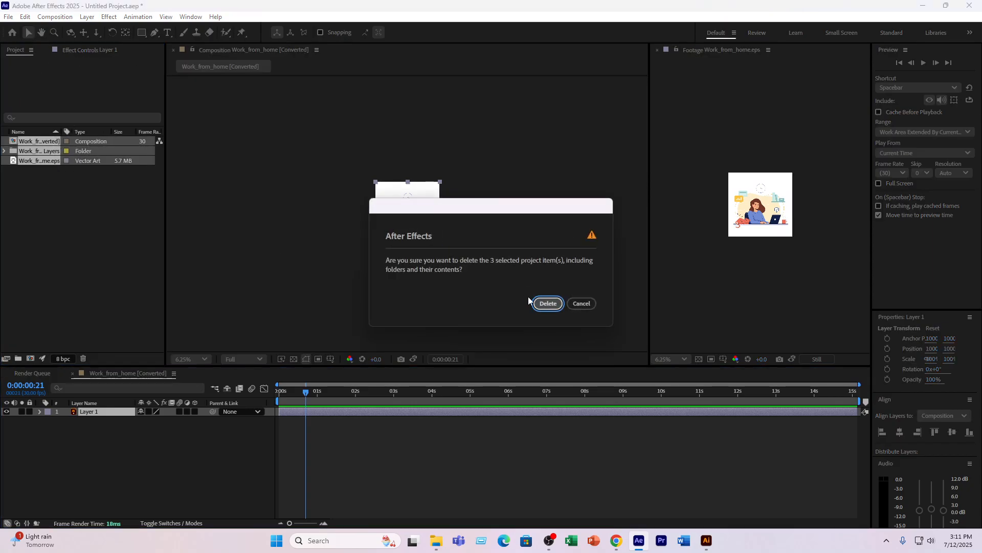
{"action": "left_click", "coordinate": [546, 303]}
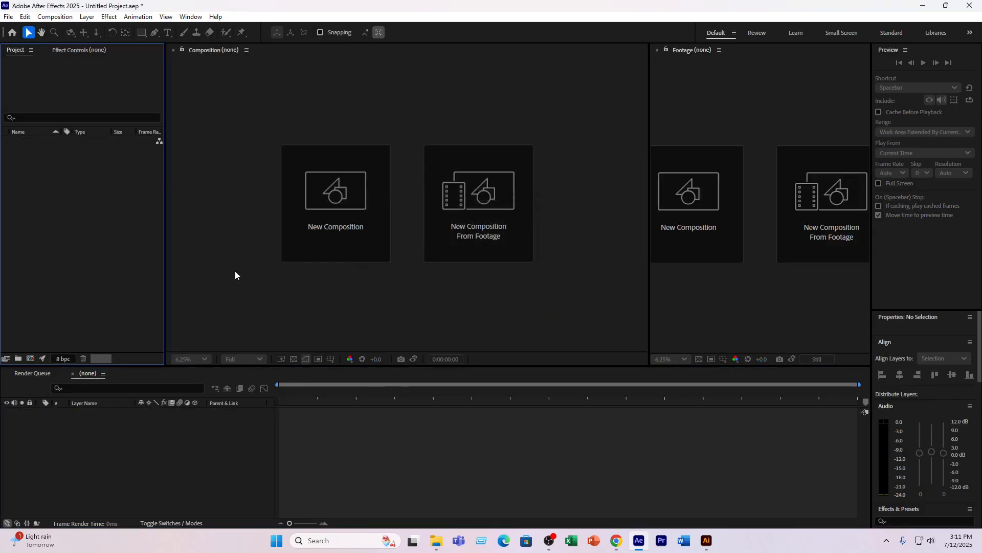
- Close the empty Footage viewer and create a composition named Main at 2000 x 2000 px and 60 frames per second
{"action": "left_click", "coordinate": [657, 50]}
{"action": "left_click", "coordinate": [440, 204]}
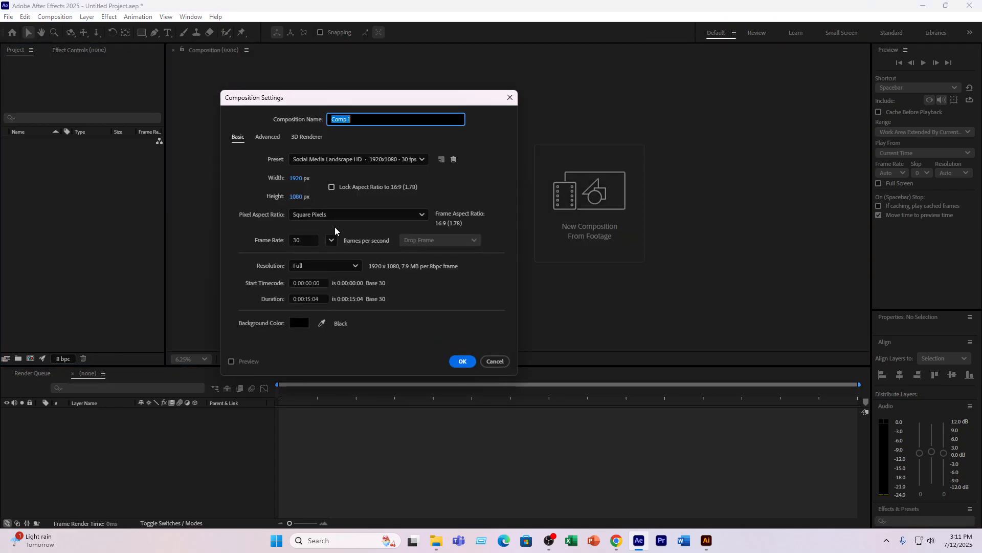
{"action": "left_click", "coordinate": [296, 178]}
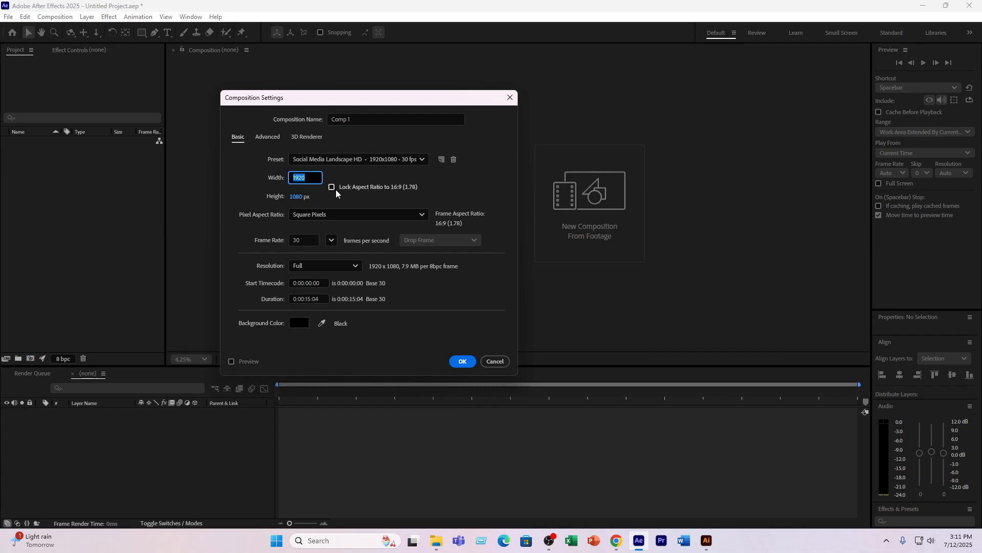
{"action": "type", "text": "2000"}
{"action": "key", "text": "Tab"}
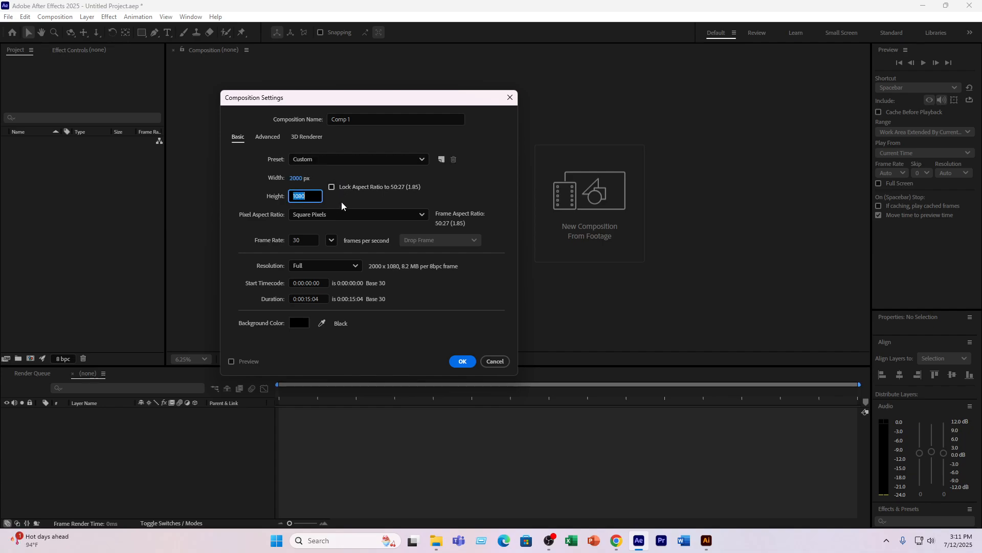
{"action": "type", "text": "2000"}
{"action": "left_click", "coordinate": [358, 119]}
{"action": "type", "text": "Maion"}
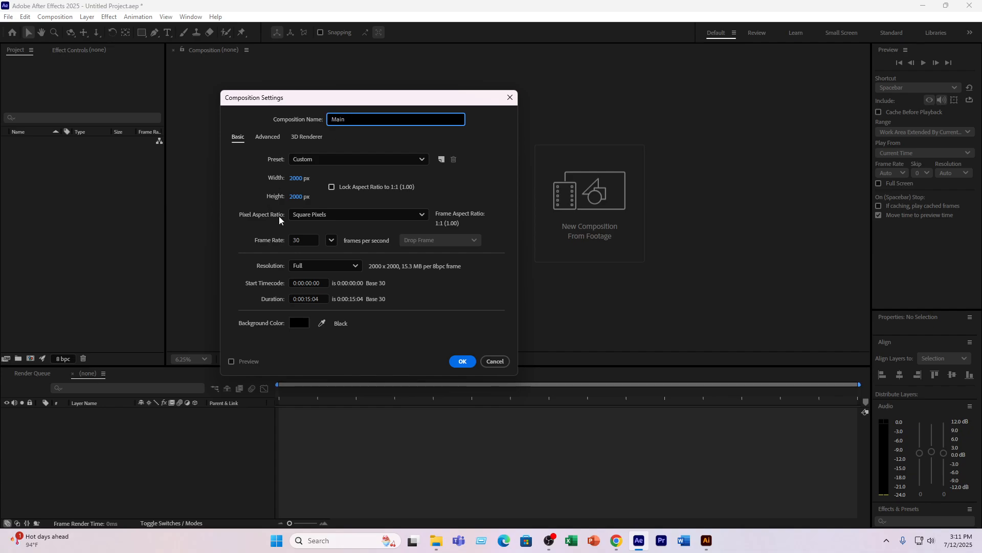
{"action": "left_click", "coordinate": [331, 240]}
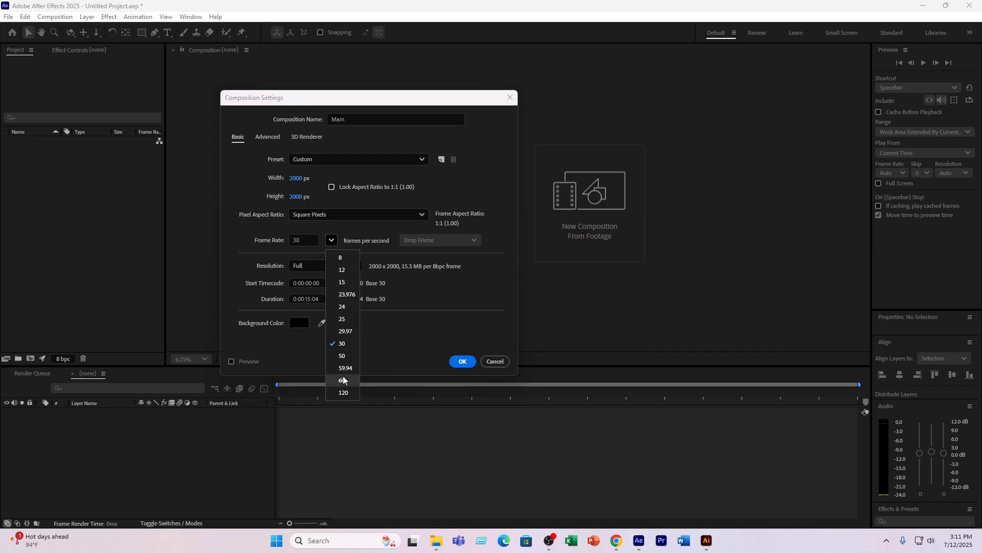
{"action": "left_click", "coordinate": [343, 380]}
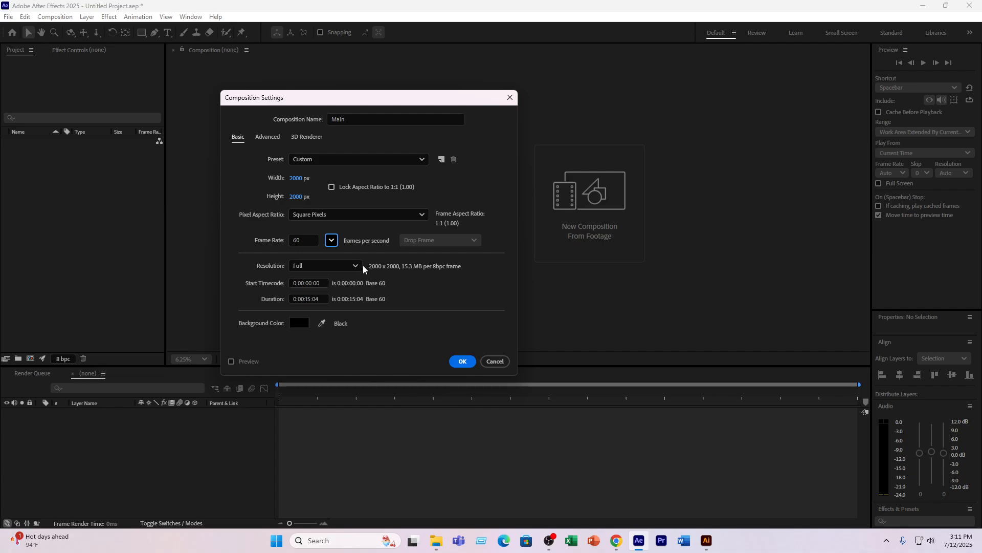
{"action": "left_click", "coordinate": [462, 361]}
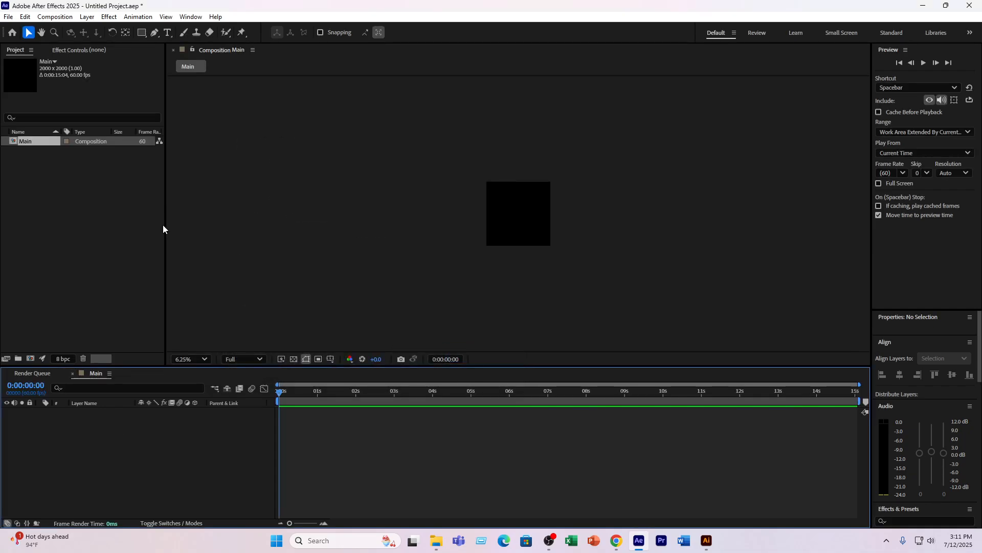
- Import Female Freelancer.ai from the VE 11 folder as a composition with layer-size footage dimensions
{"action": "key", "text": "period"}
{"action": "key", "text": "period"}
{"action": "double_click", "coordinate": [50, 182]}
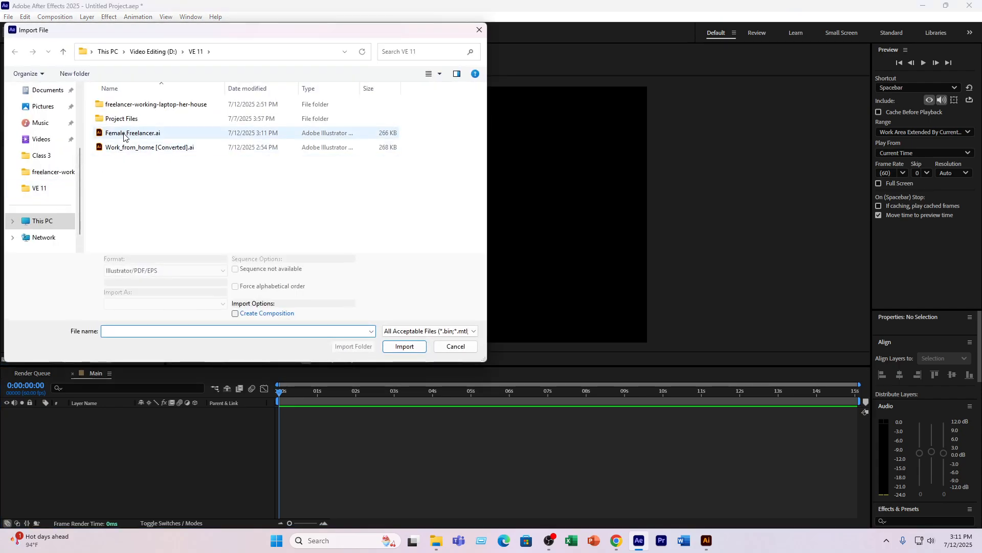
{"action": "left_click", "coordinate": [124, 137]}
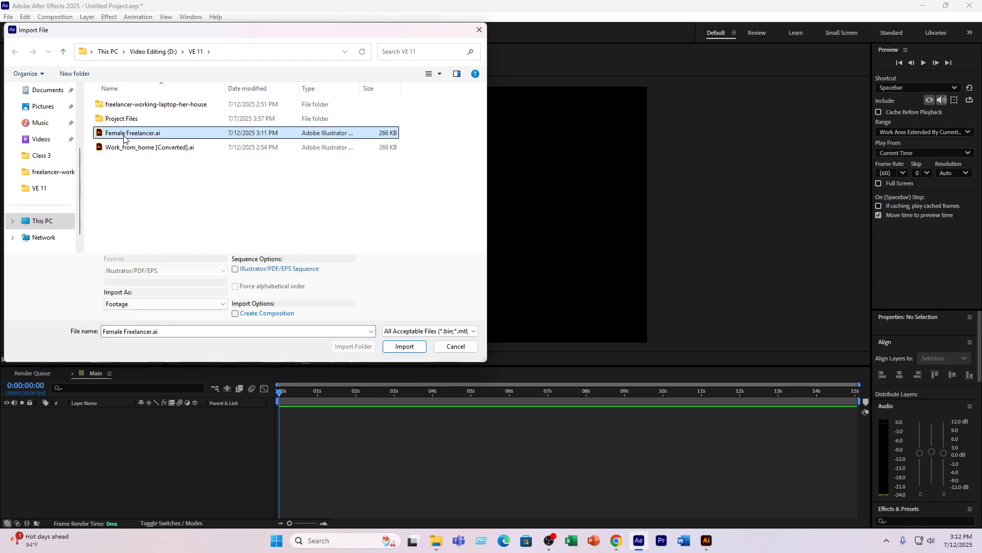
{"action": "left_click", "coordinate": [403, 345]}
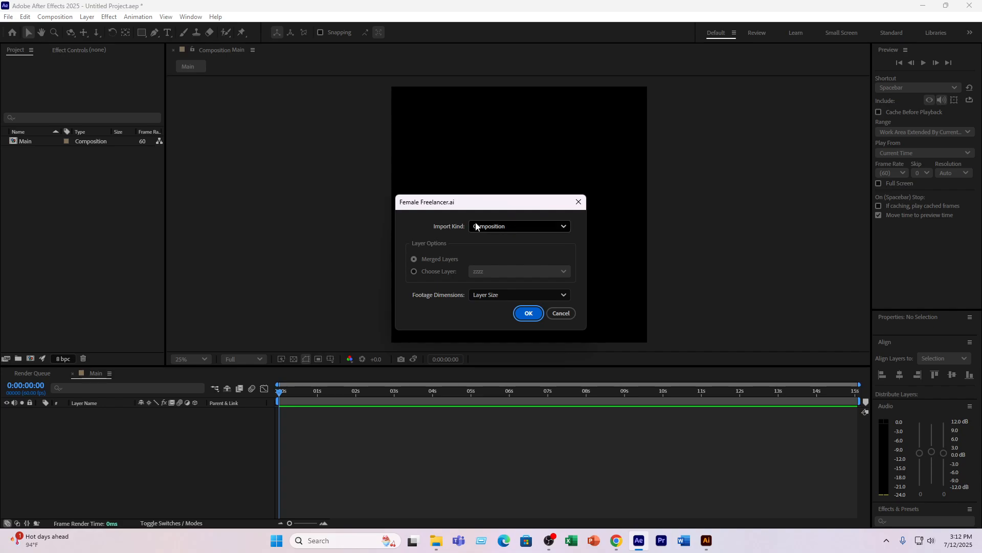
{"action": "left_click", "coordinate": [504, 225]}
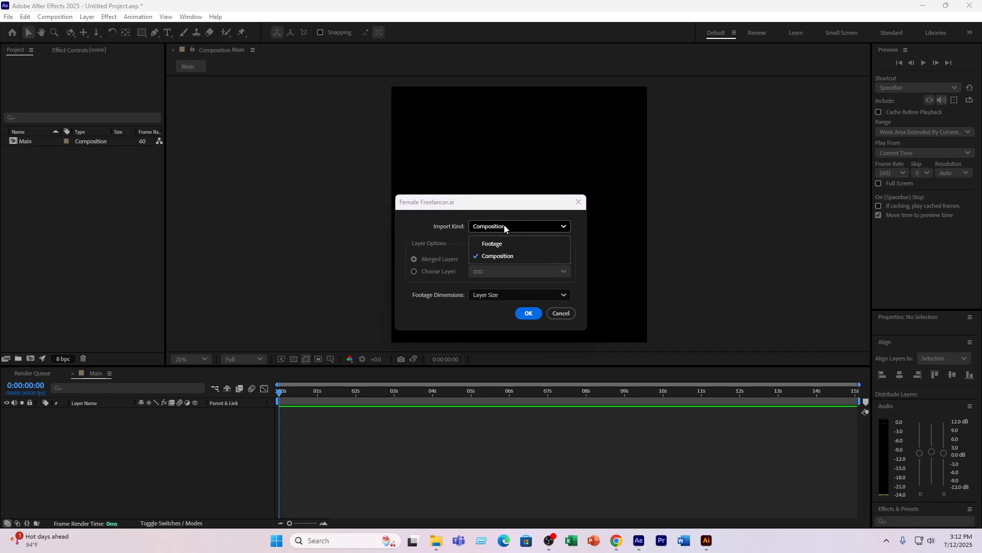
{"action": "left_click", "coordinate": [496, 257]}
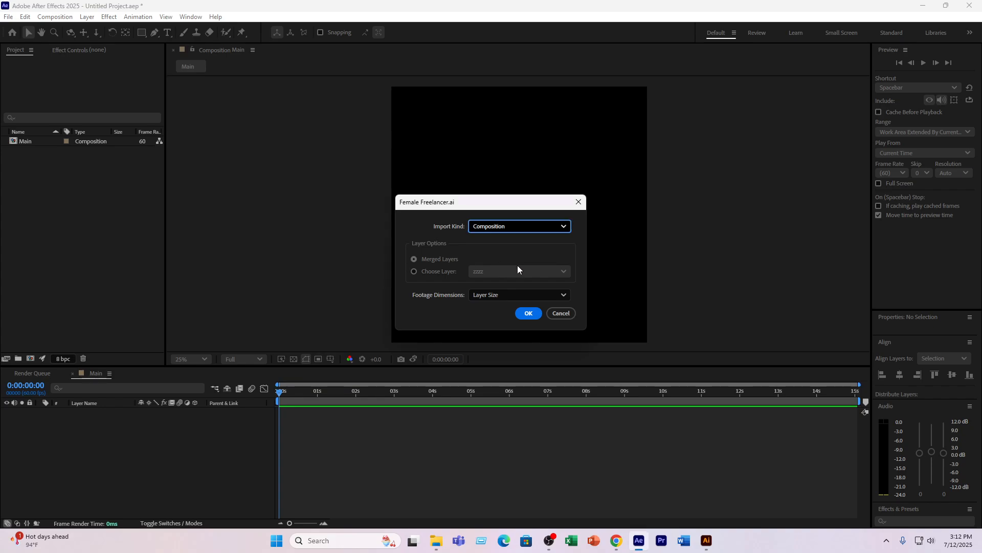
{"action": "left_click", "coordinate": [527, 314]}
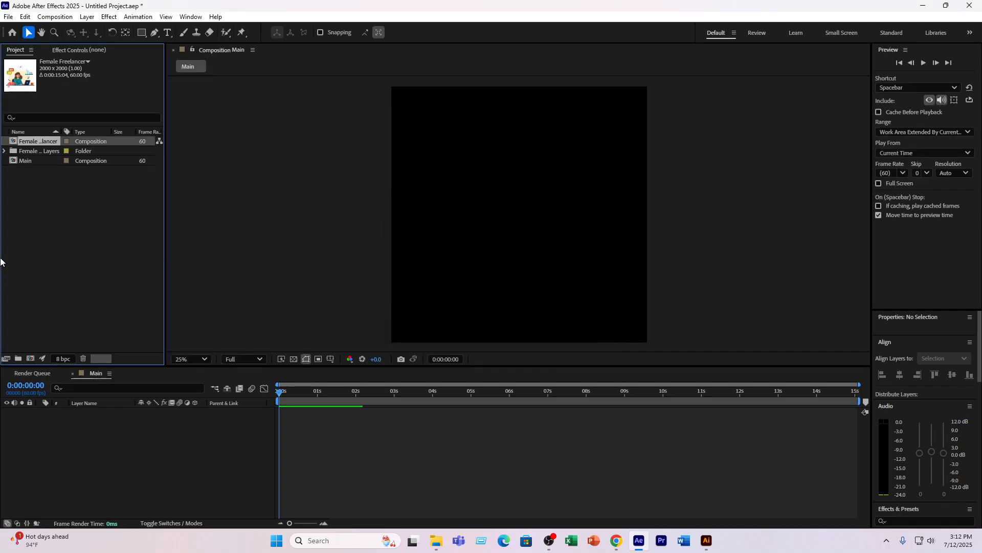
- Open the Female Freelancer composition and enlarge the timeline so that all its layers can be seen
{"action": "double_click", "coordinate": [30, 142]}
{"action": "scroll", "coordinate": [136, 443], "scroll_direction": "down", "scroll_amount": 3}
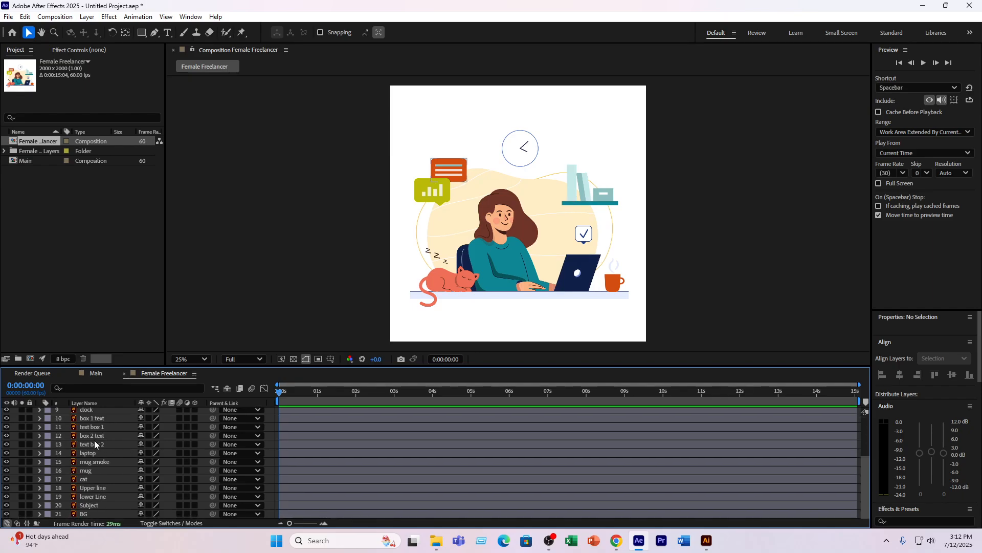
{"action": "left_click_drag", "start_coordinate": [144, 366], "coordinate": [147, 255]}
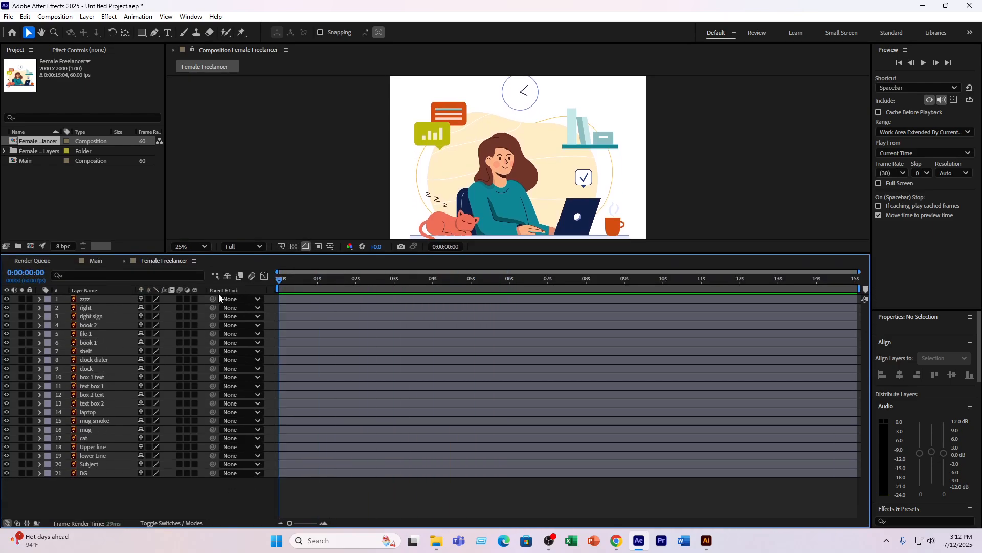
{"action": "key", "text": "comma"}
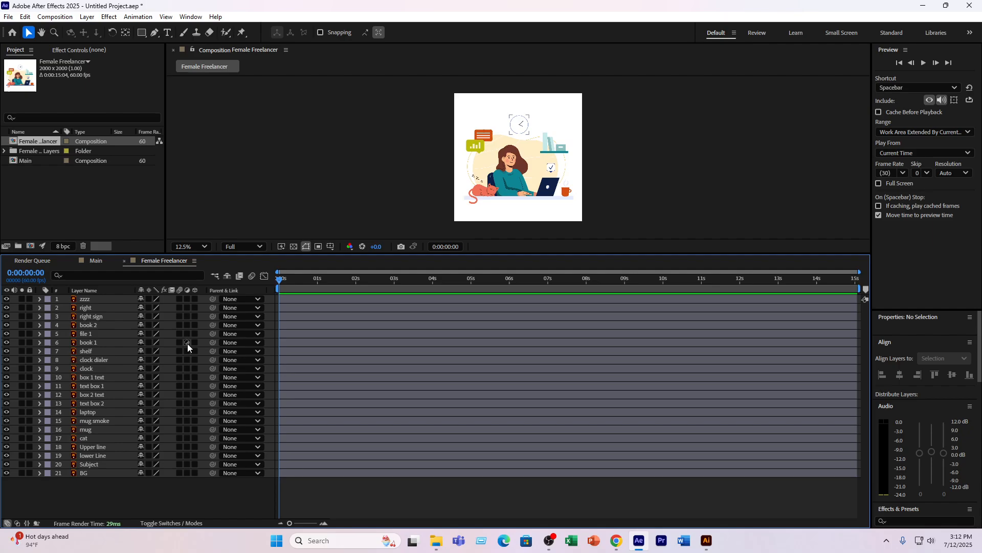
{"action": "left_click_drag", "start_coordinate": [182, 255], "coordinate": [182, 279]}
- Switch to Illustrator and recolour the mug layer with the yellow-green swatch beside the artboard, using the Eyedropper
{"action": "left_click", "coordinate": [706, 540]}
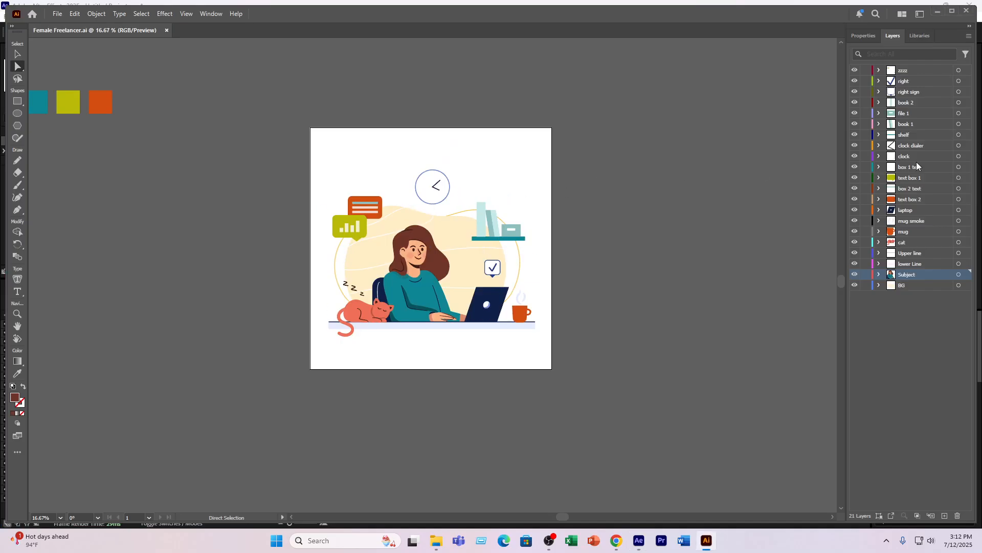
{"action": "left_click", "coordinate": [891, 202]}
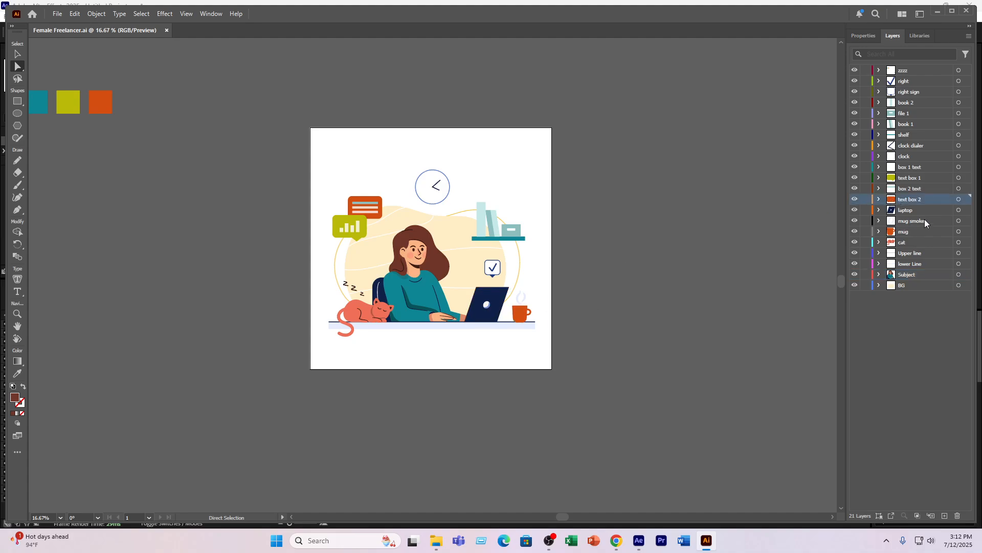
{"action": "left_click", "coordinate": [910, 231]}
{"action": "left_click", "coordinate": [958, 231]}
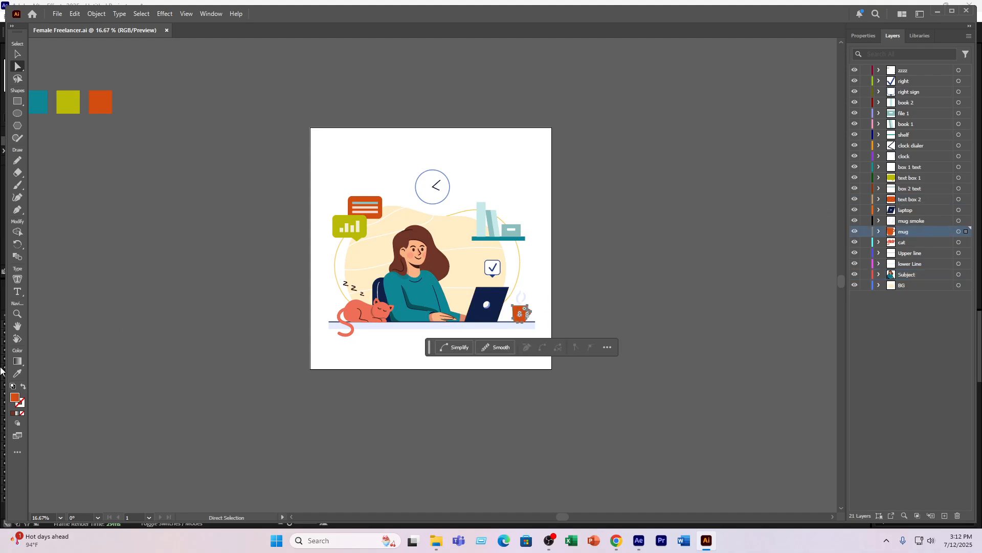
{"action": "left_click", "coordinate": [17, 373]}
{"action": "left_click", "coordinate": [68, 102]}
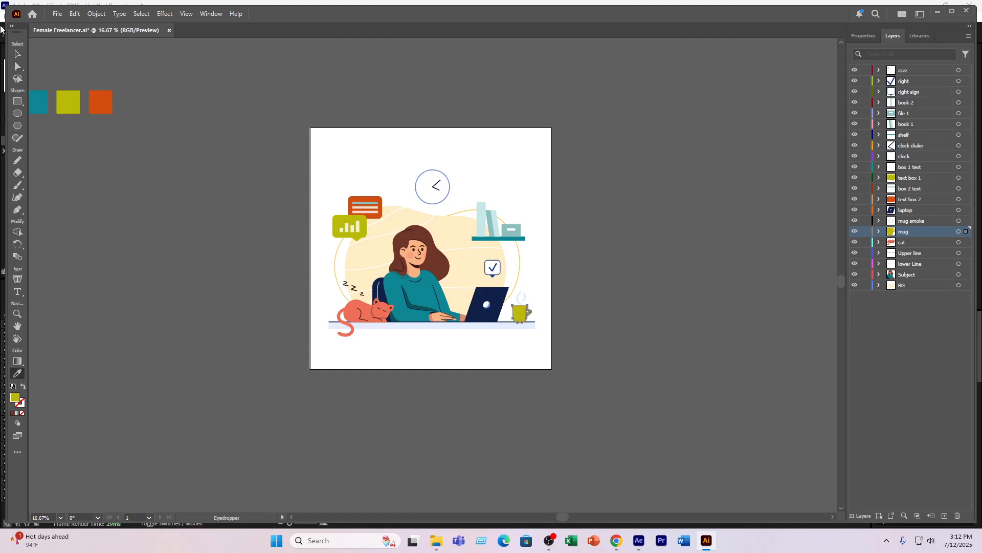
{"action": "left_click", "coordinate": [15, 54]}
{"action": "left_click", "coordinate": [198, 133]}
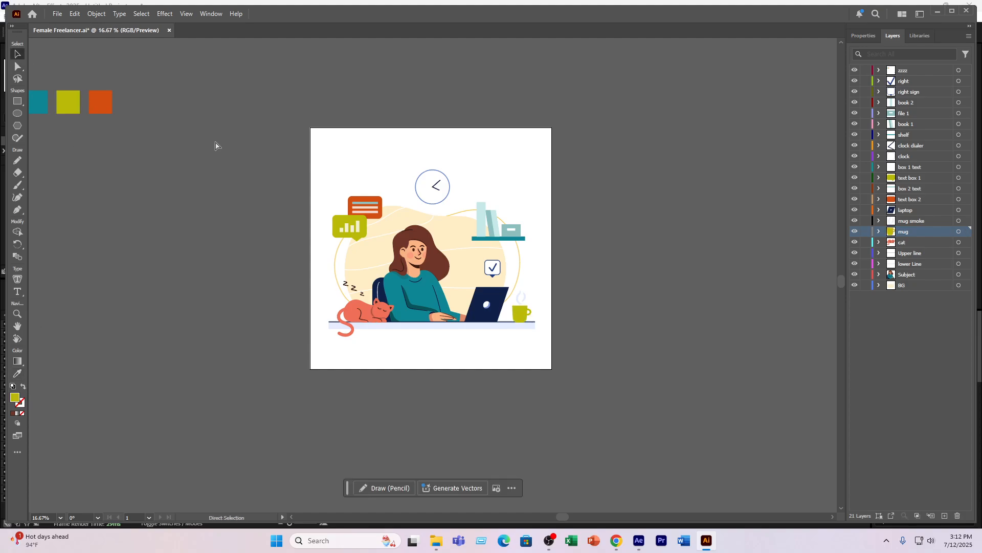
- Save the recoloured artwork and return to the Female Freelancer composition in After Effects
{"action": "key", "text": "ctrl+s"}
{"action": "left_click", "coordinate": [639, 540]}
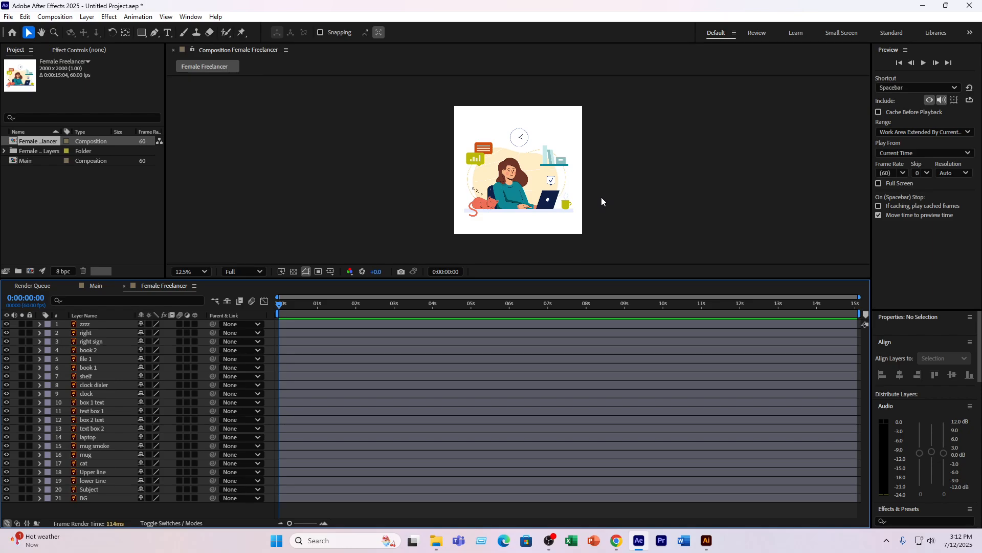
{"action": "scroll", "coordinate": [602, 198], "scroll_direction": "up", "scroll_amount": 1}
{"action": "scroll", "coordinate": [602, 198], "scroll_direction": "down", "scroll_amount": 1}
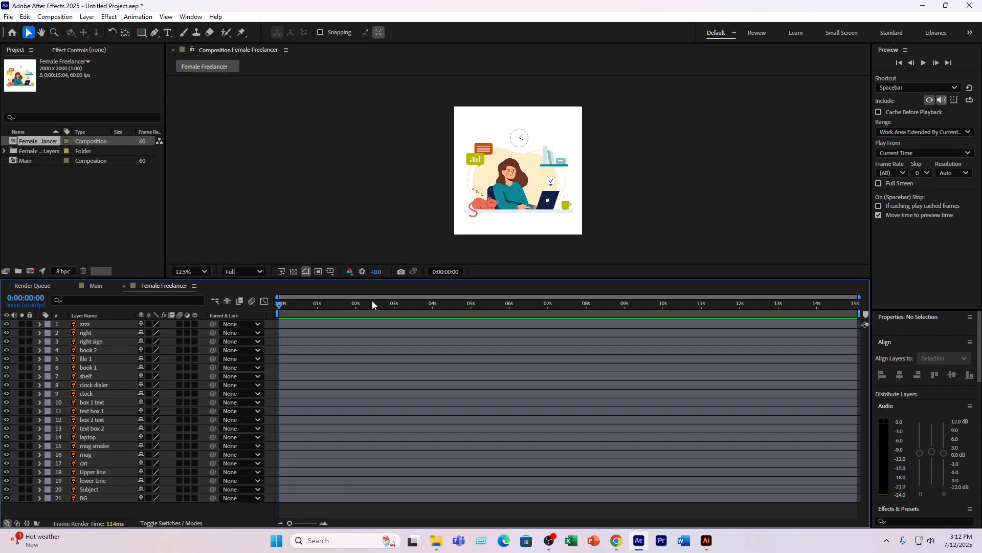
- Give the composition preview more height, and hide and re-show the BG layer to check what it contains
{"action": "left_click", "coordinate": [363, 278]}
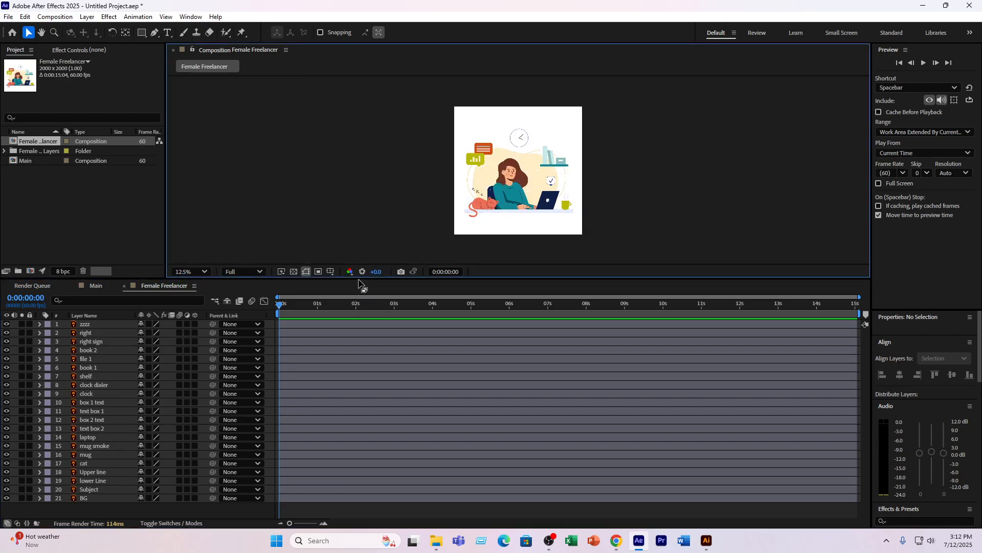
{"action": "left_click_drag", "start_coordinate": [358, 280], "coordinate": [355, 322]}
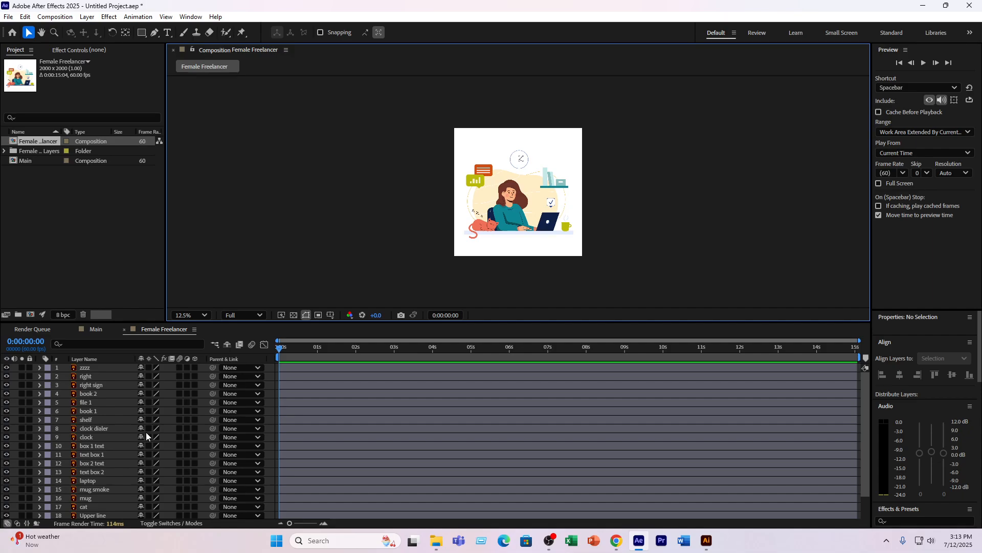
{"action": "scroll", "coordinate": [43, 456], "scroll_direction": "down", "scroll_amount": 2}
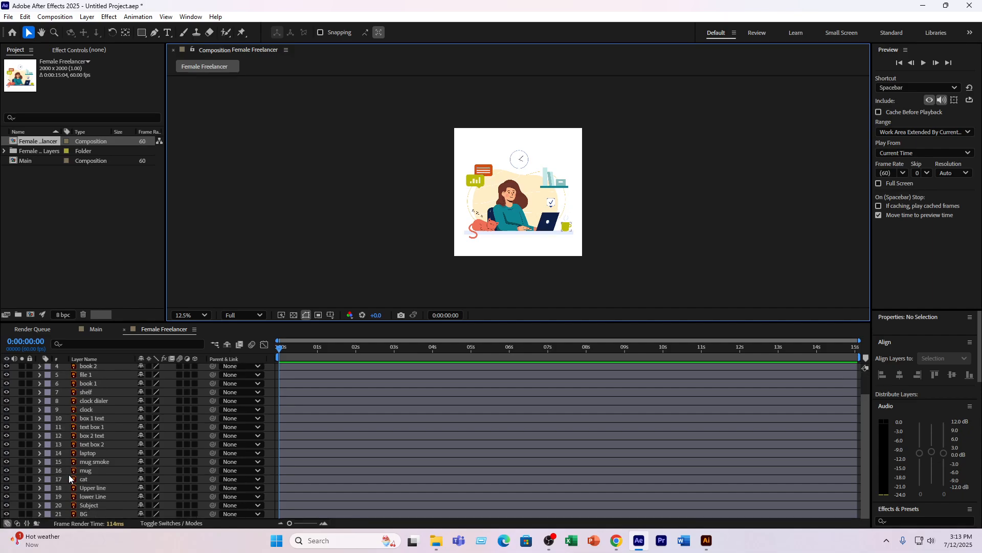
{"action": "left_click", "coordinate": [6, 513]}
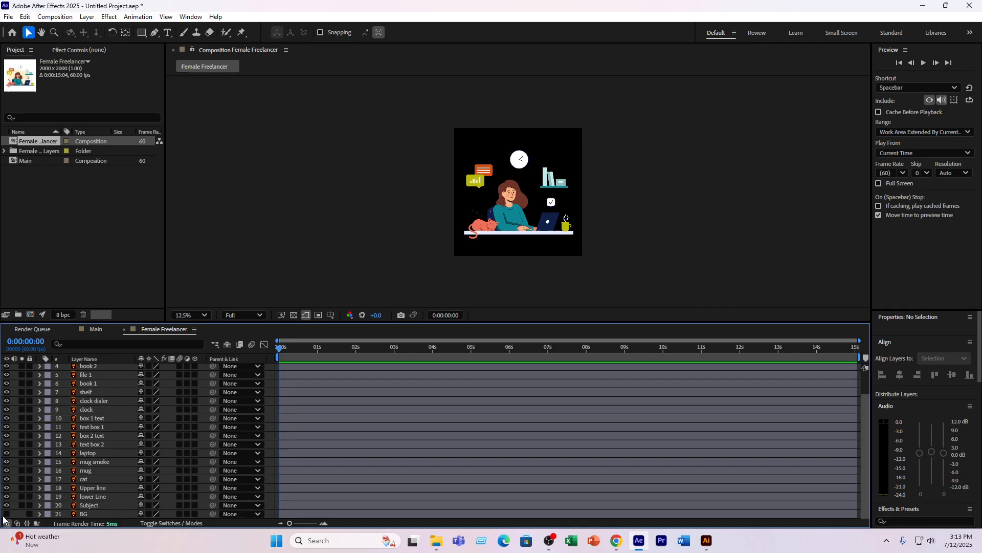
{"action": "left_click", "coordinate": [6, 514]}
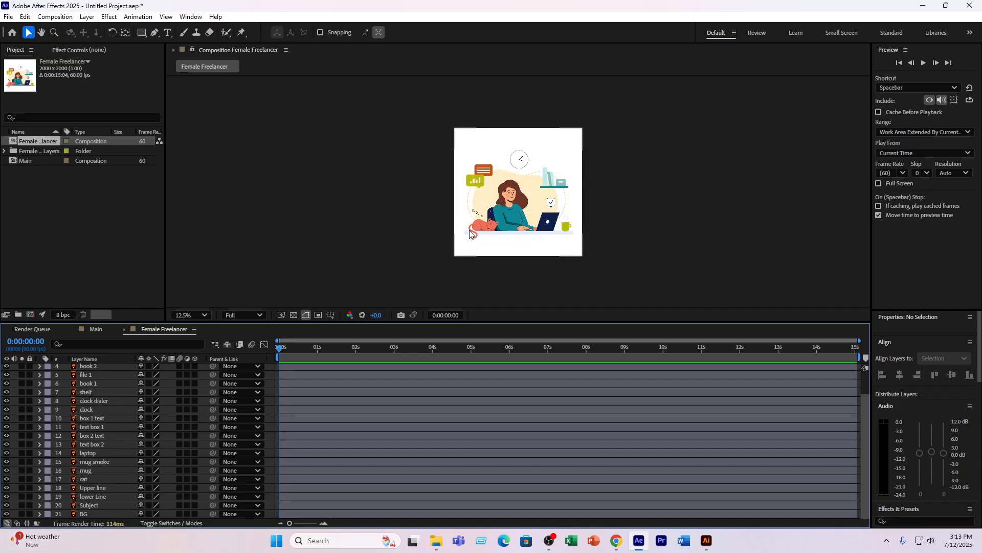
- Hide and re-show the lower Line layer to check which part of the desk it holds
{"action": "scroll", "coordinate": [514, 240], "scroll_direction": "up", "scroll_amount": 2}
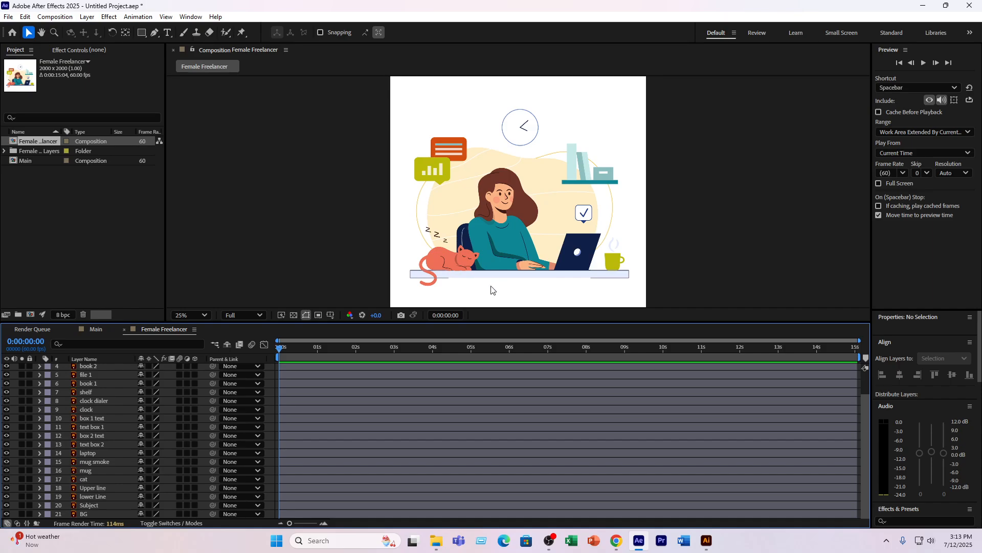
{"action": "left_click", "coordinate": [89, 496]}
{"action": "left_click", "coordinate": [7, 496]}
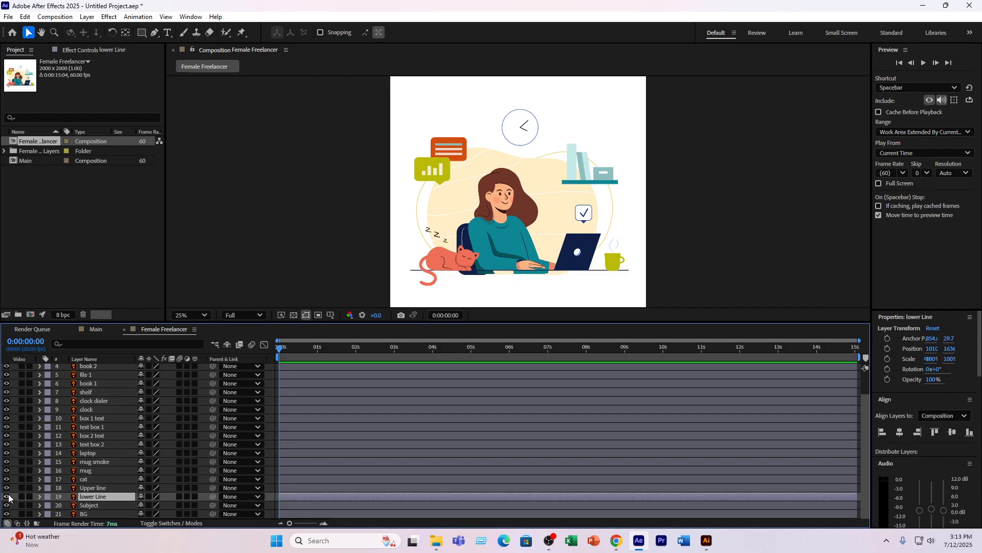
{"action": "left_click", "coordinate": [7, 495]}
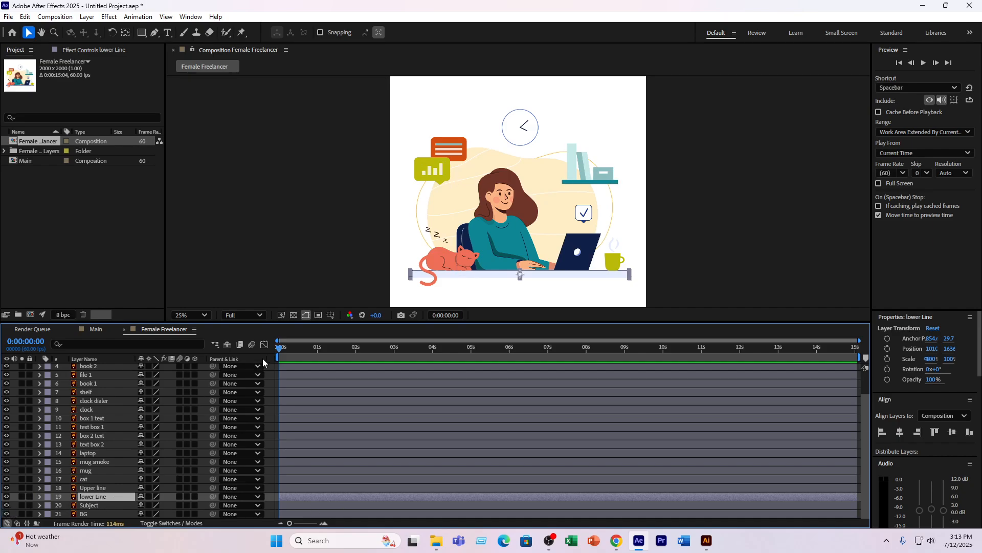
- Zoom in slightly on the timeline and look at the lower Line layer's Transform group, leaving it collapsed
{"action": "left_click_drag", "start_coordinate": [289, 524], "coordinate": [294, 524]}
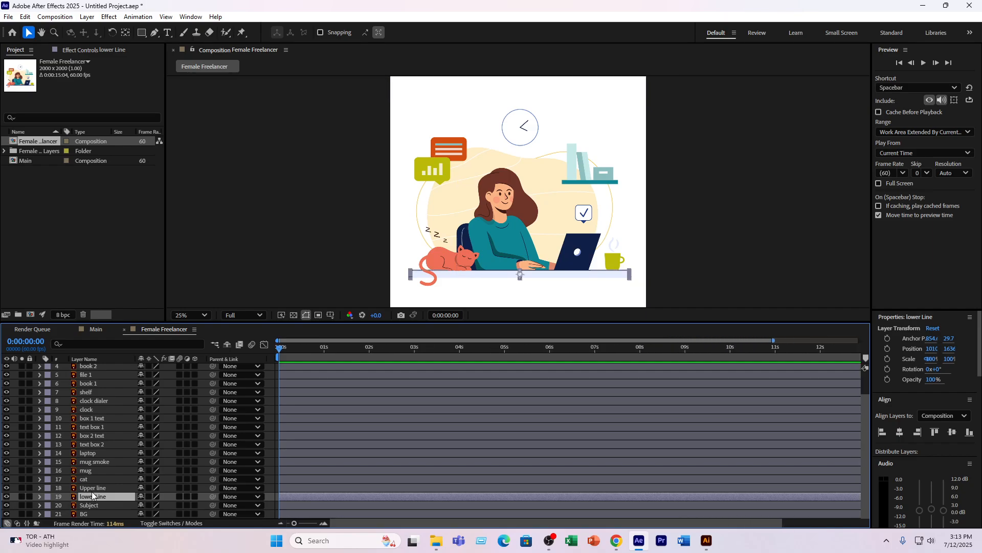
{"action": "left_click", "coordinate": [40, 496]}
{"action": "scroll", "coordinate": [153, 495], "scroll_direction": "down", "scroll_amount": 1}
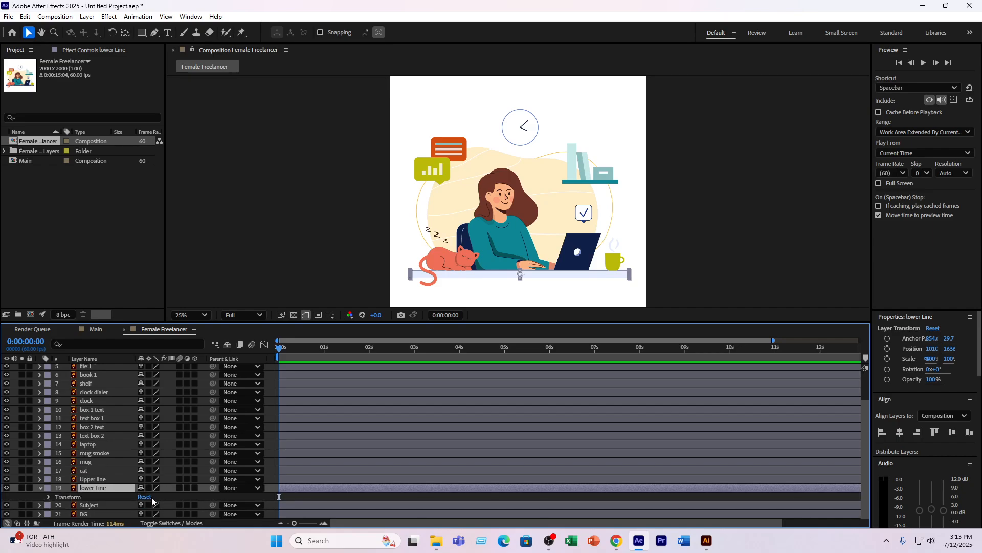
{"action": "left_click", "coordinate": [41, 489]}
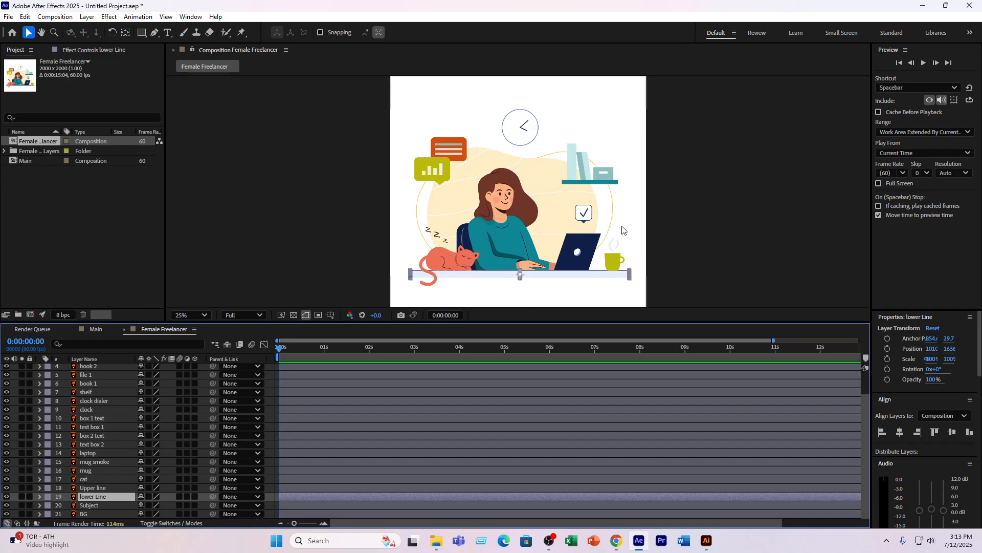
{"action": "scroll", "coordinate": [536, 225], "scroll_direction": "up", "scroll_amount": 4}
{"action": "scroll", "coordinate": [536, 225], "scroll_direction": "down", "scroll_amount": 6}
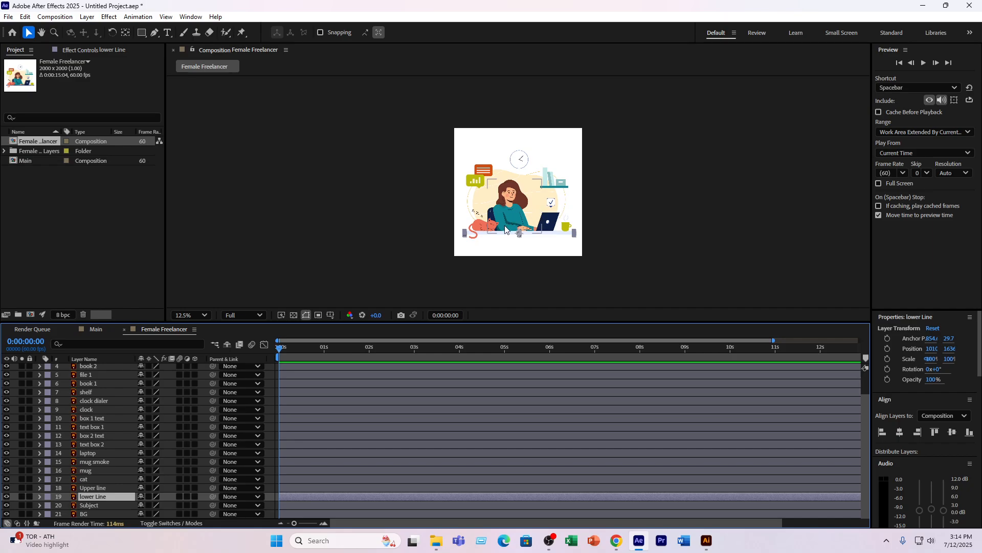
- Create shapes from the lower Line vector layer
{"action": "scroll", "coordinate": [434, 275], "scroll_direction": "up", "scroll_amount": 2}
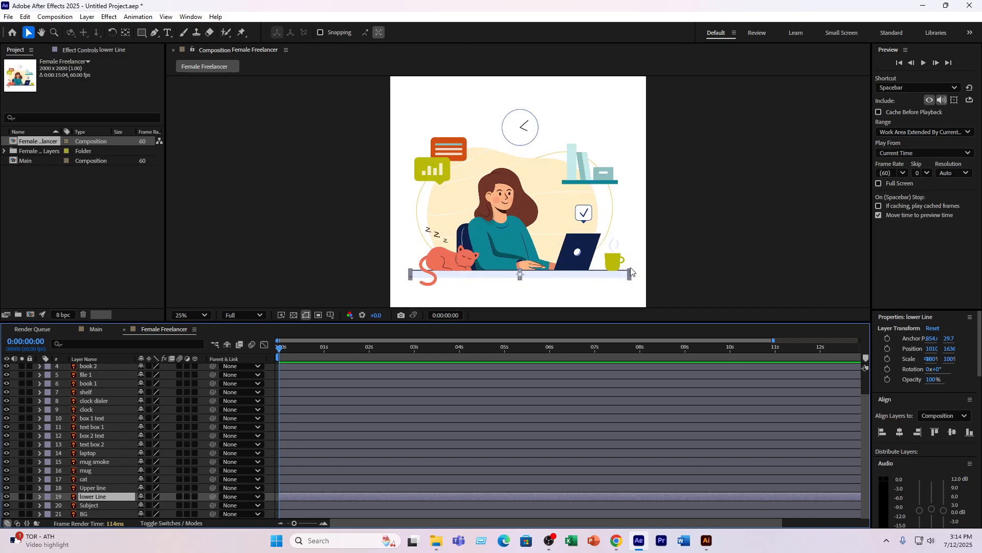
{"action": "right_click", "coordinate": [93, 493]}
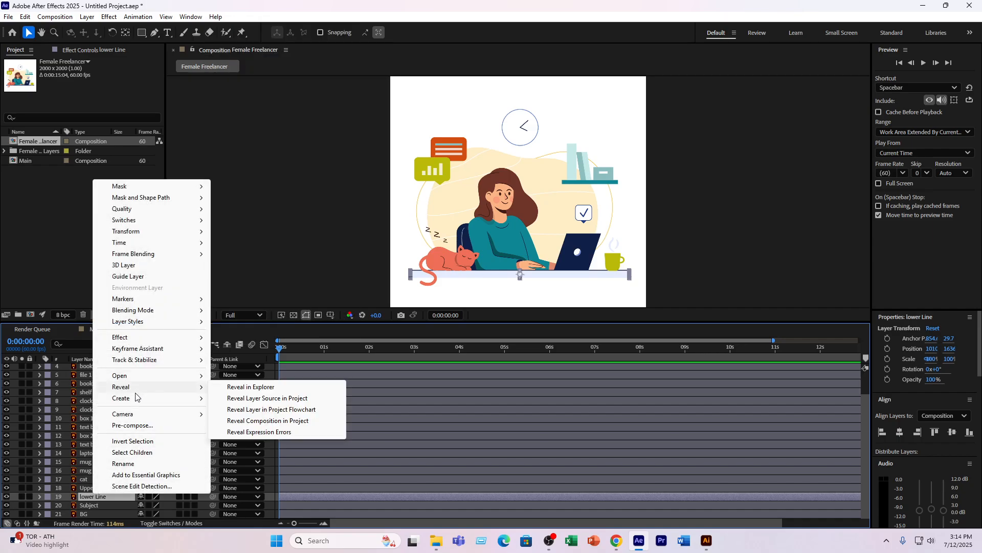
{"action": "mouse_move", "coordinate": [146, 399]}
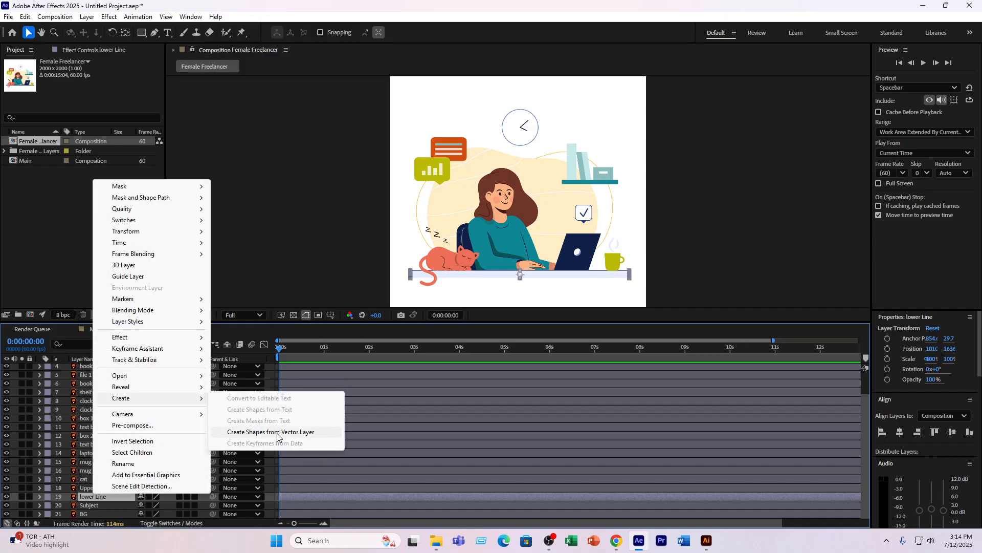
{"action": "left_click", "coordinate": [278, 433]}
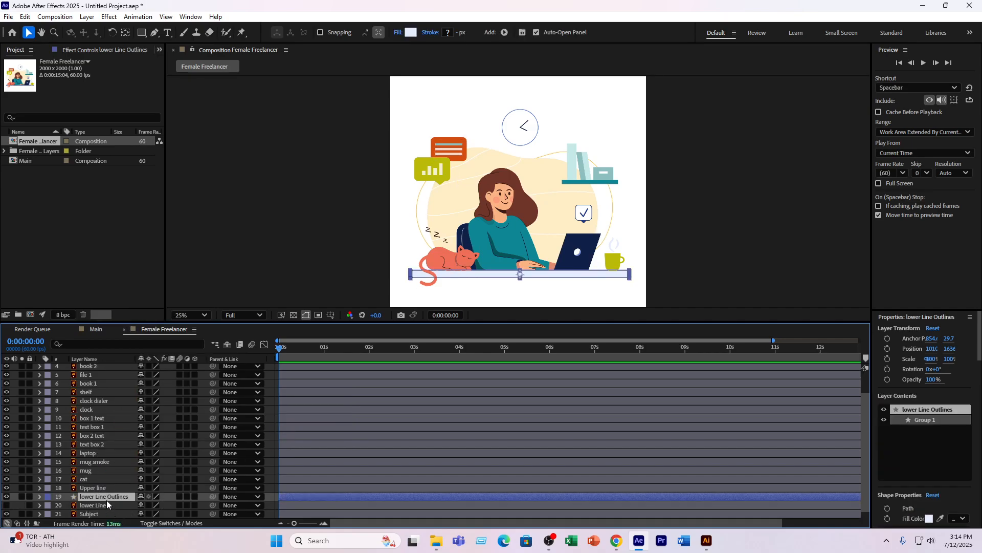
- Scrub the timeline, hide and re-show the lower Line Outlines layer to check the converted shape, and return to the start
{"action": "left_click_drag", "start_coordinate": [282, 350], "coordinate": [349, 359]}
{"action": "left_click", "coordinate": [353, 410]}
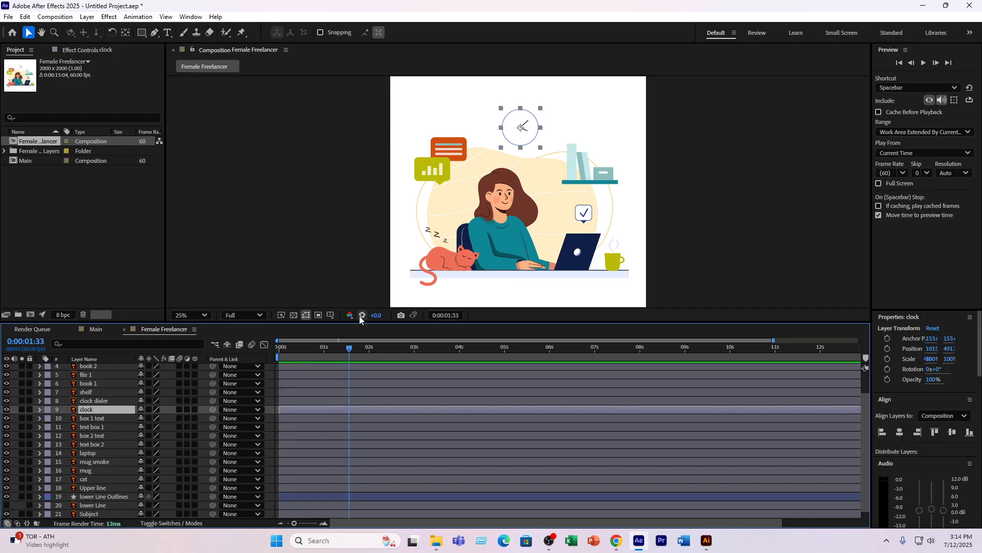
{"action": "left_click", "coordinate": [353, 279]}
{"action": "left_click", "coordinate": [72, 496]}
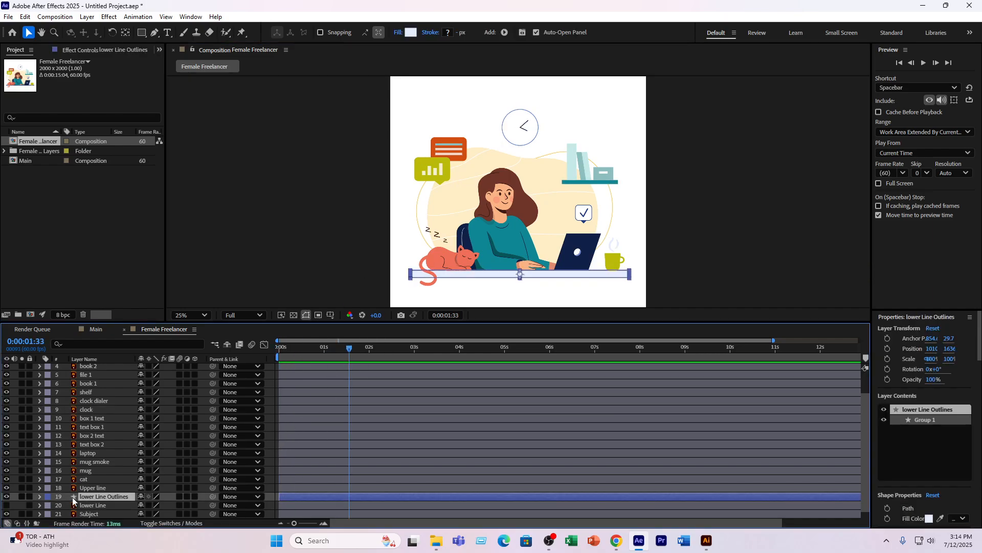
{"action": "left_click", "coordinate": [7, 495]}
{"action": "left_click", "coordinate": [7, 496]}
{"action": "key", "text": "Home"}
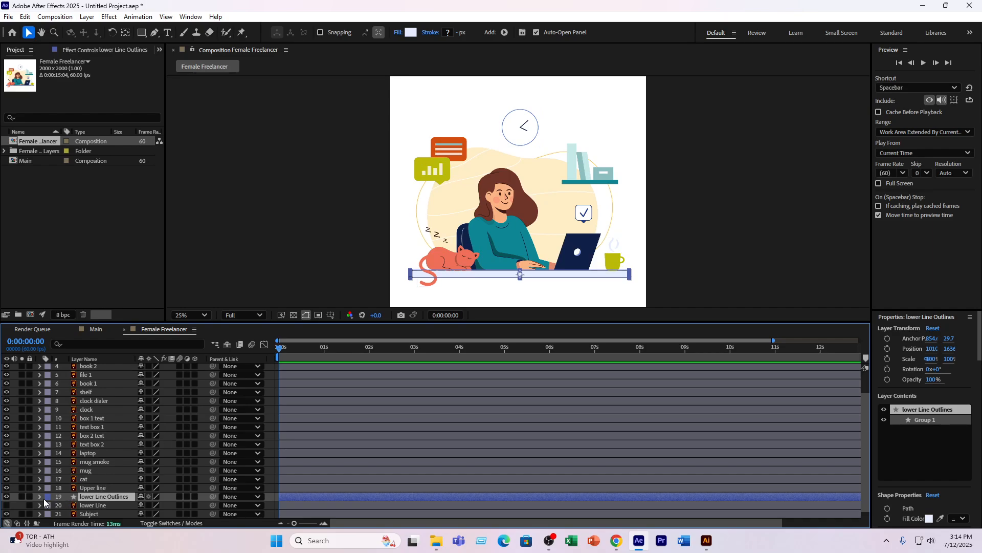
- Add Trim Paths to the lower Line Outlines layer and expand its properties
{"action": "left_click", "coordinate": [41, 496]}
{"action": "left_click", "coordinate": [201, 505]}
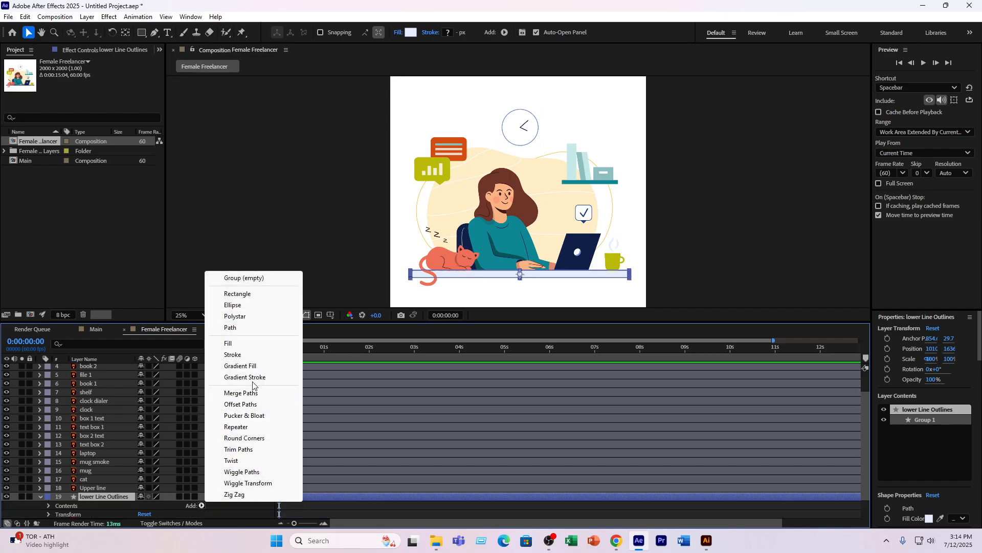
{"action": "left_click", "coordinate": [237, 449]}
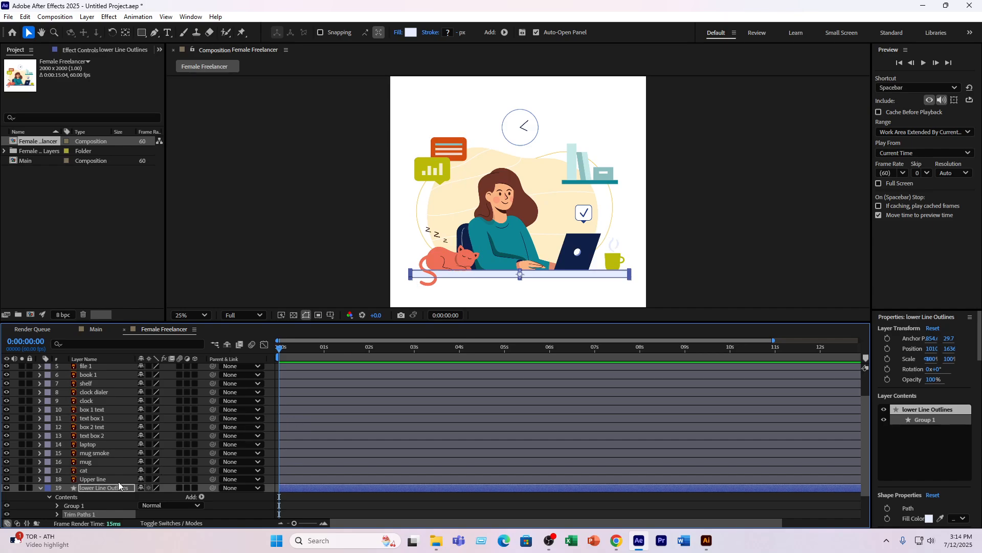
{"action": "scroll", "coordinate": [110, 491], "scroll_direction": "down", "scroll_amount": 3}
{"action": "left_click", "coordinate": [57, 480]}
{"action": "scroll", "coordinate": [117, 469], "scroll_direction": "down", "scroll_amount": 3}
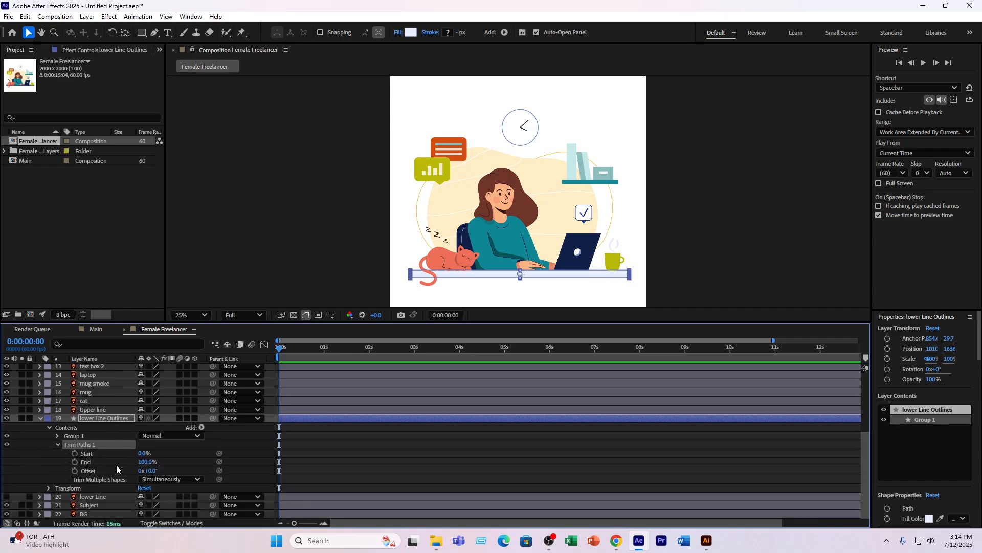
- Keyframe the Trim Paths End of lower Line Outlines from 0% at 0 seconds to 100% at 1 second
{"action": "left_click", "coordinate": [324, 353]}
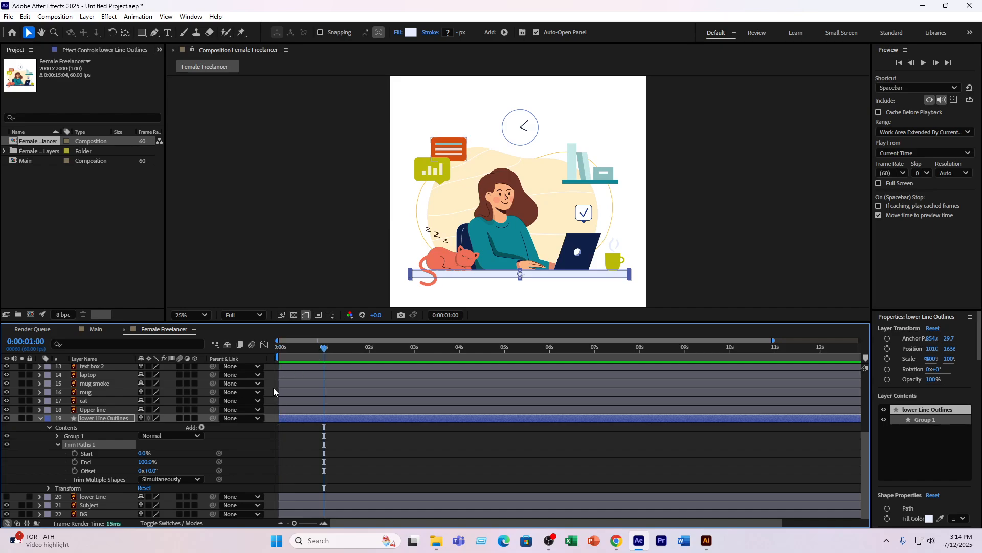
{"action": "left_click", "coordinate": [75, 462]}
{"action": "left_click", "coordinate": [279, 354]}
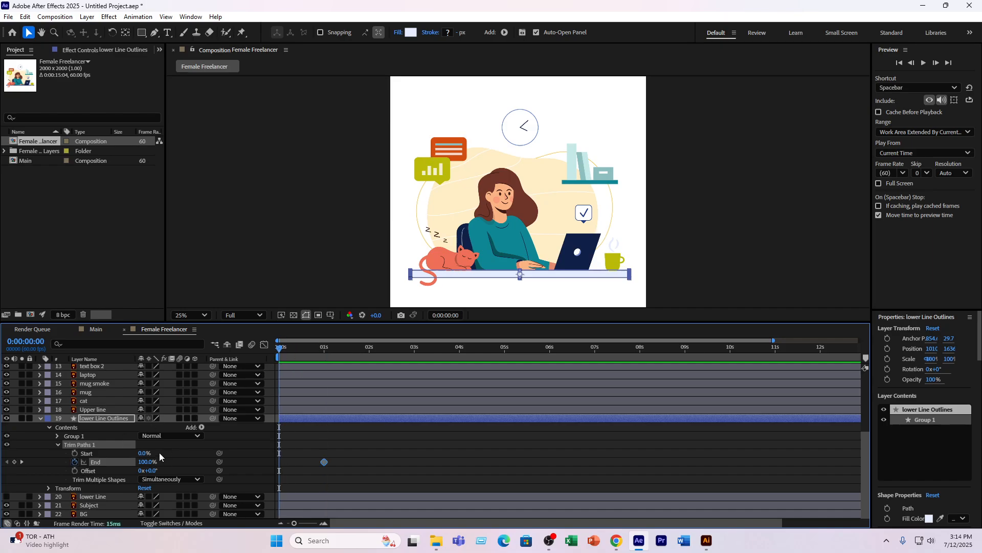
{"action": "left_click_drag", "start_coordinate": [147, 463], "coordinate": [77, 465]}
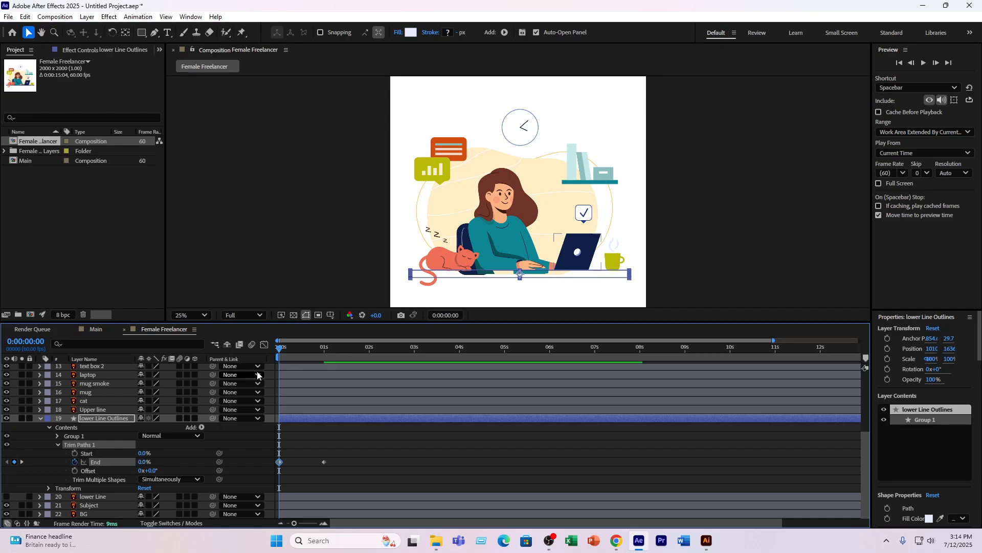
{"action": "left_click", "coordinate": [308, 207]}
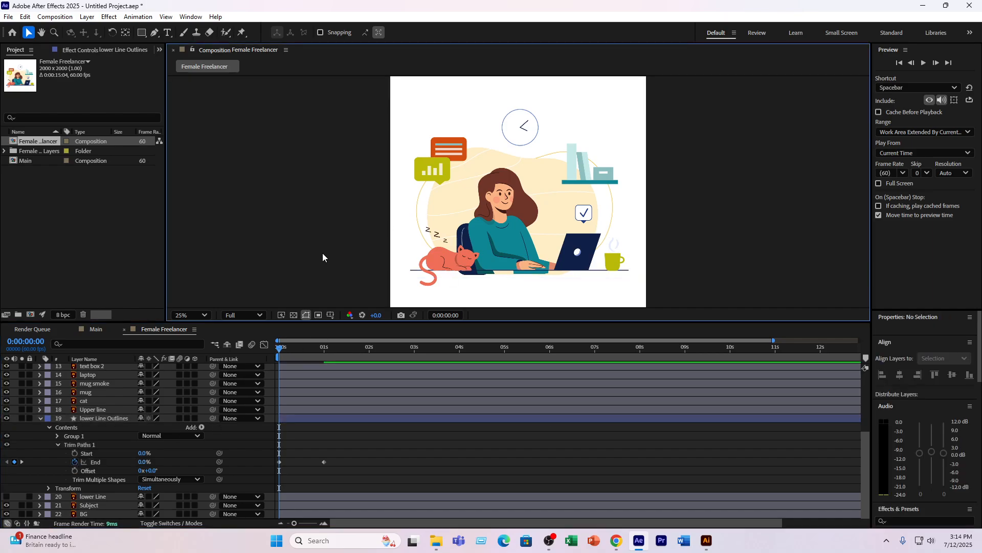
- Solo the lower Line Outlines layer, scrub through its trim animation, and turn solo off
{"action": "left_click", "coordinate": [21, 418]}
{"action": "left_click_drag", "start_coordinate": [279, 353], "coordinate": [305, 359]}
{"action": "left_click", "coordinate": [22, 419]}
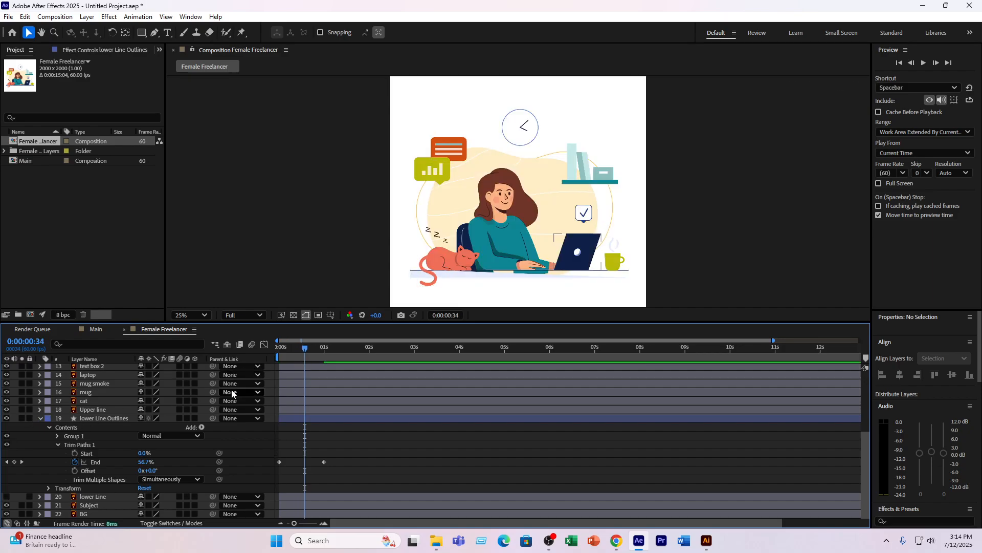
- Set the fill of the lower Line Outlines shape to None
{"action": "left_click", "coordinate": [120, 415]}
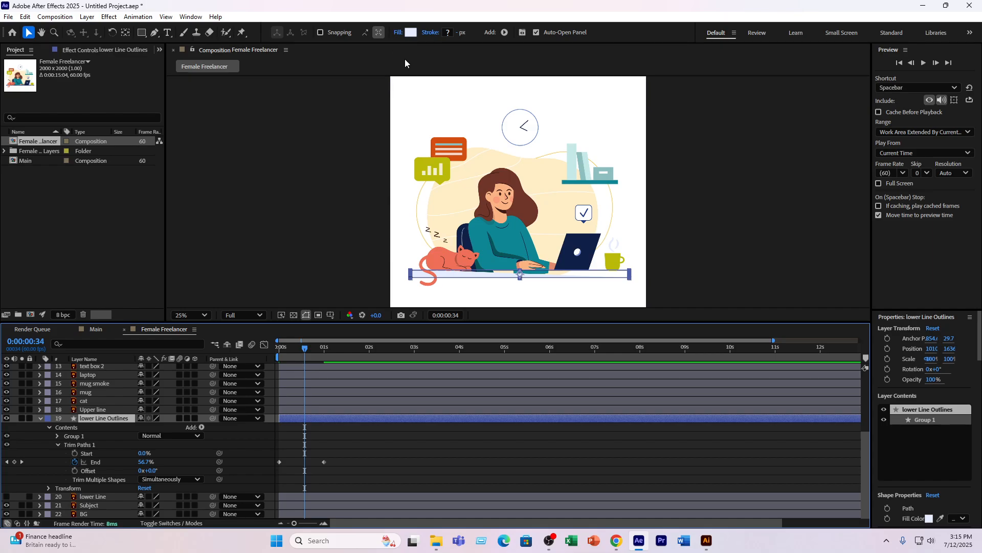
{"action": "left_click", "coordinate": [397, 34]}
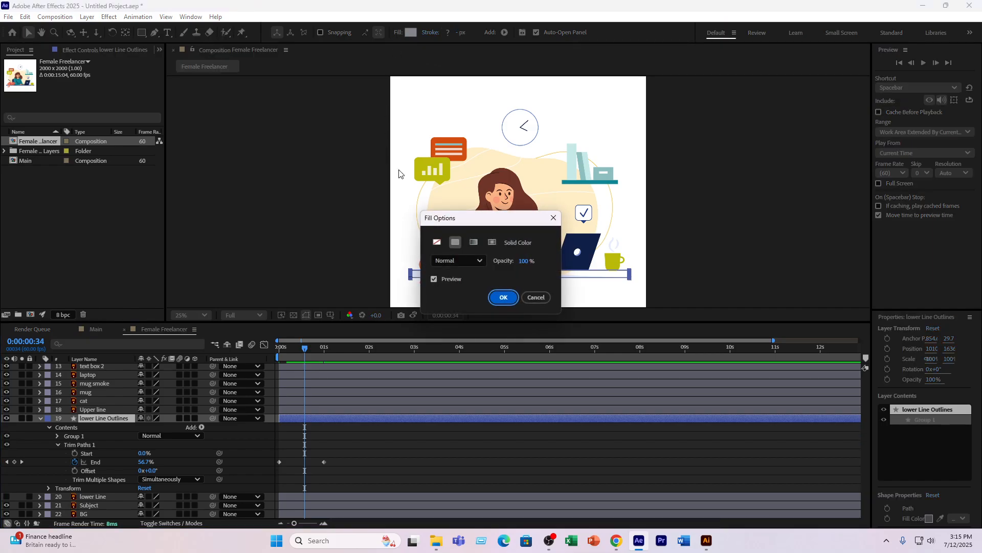
{"action": "left_click", "coordinate": [437, 242]}
{"action": "left_click", "coordinate": [502, 298]}
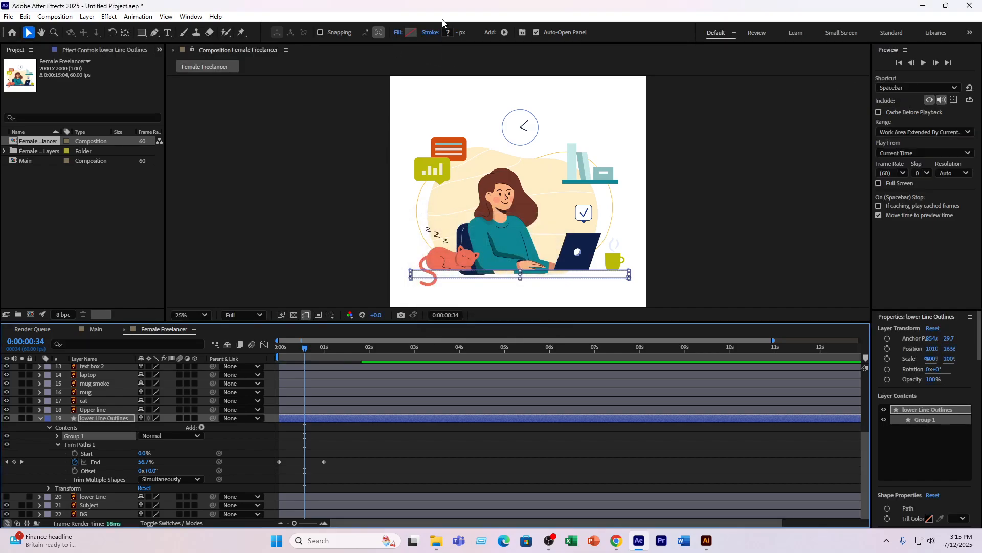
- Show the original lower Line layer and try to sample its light blue, E5ECFF, as the outline shape's stroke color
{"action": "left_click", "coordinate": [449, 31]}
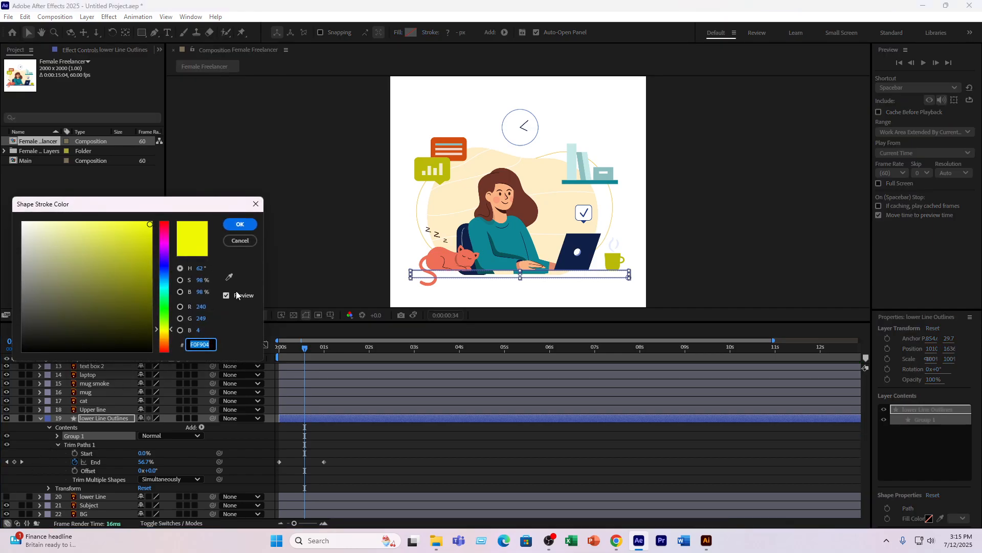
{"action": "left_click", "coordinate": [256, 204]}
{"action": "left_click", "coordinate": [8, 497]}
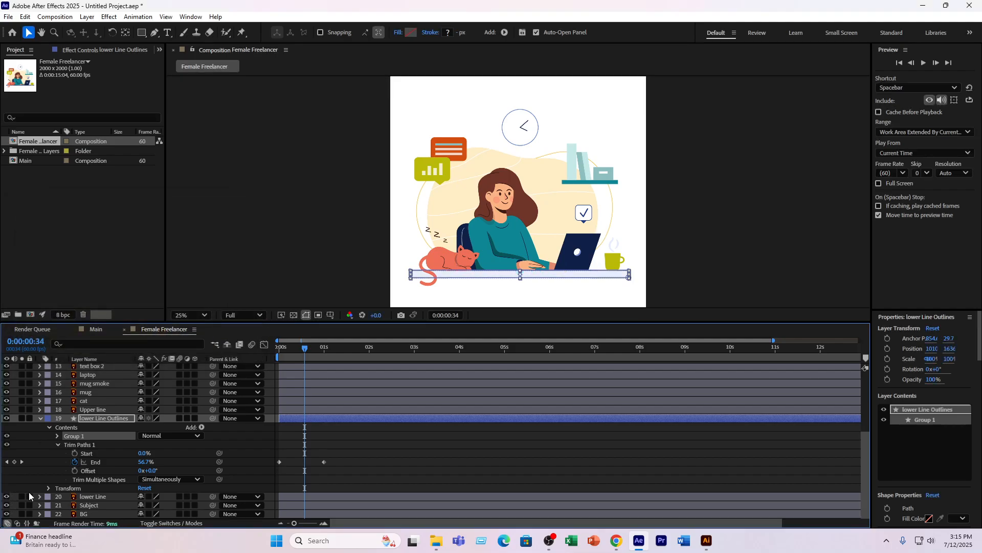
{"action": "left_click", "coordinate": [111, 419]}
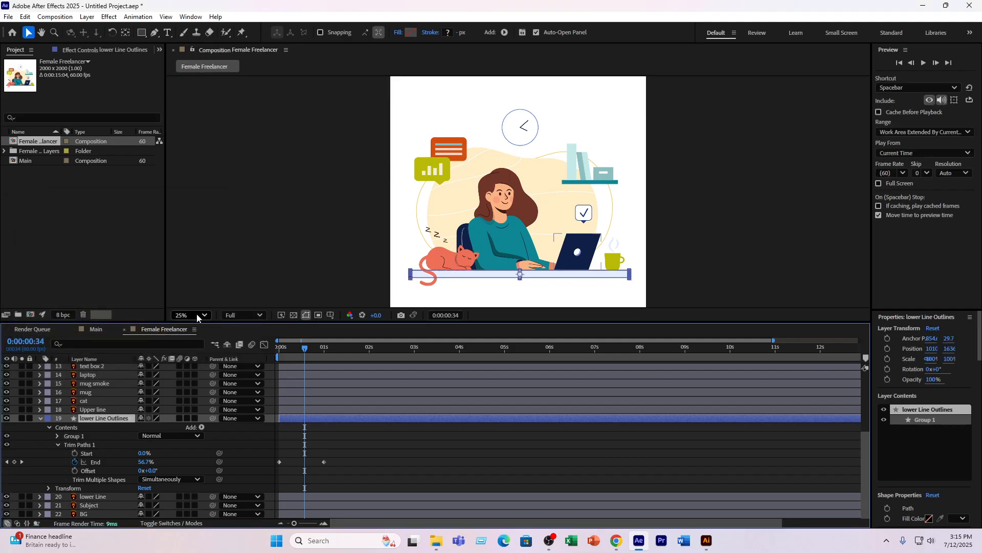
{"action": "left_click", "coordinate": [431, 34]}
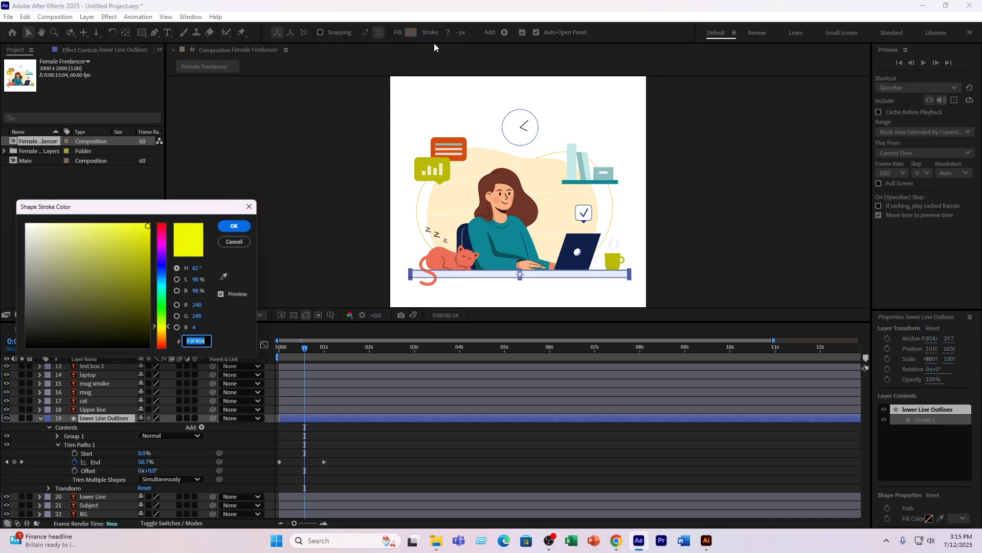
{"action": "left_click", "coordinate": [229, 276]}
{"action": "left_click", "coordinate": [409, 275]}
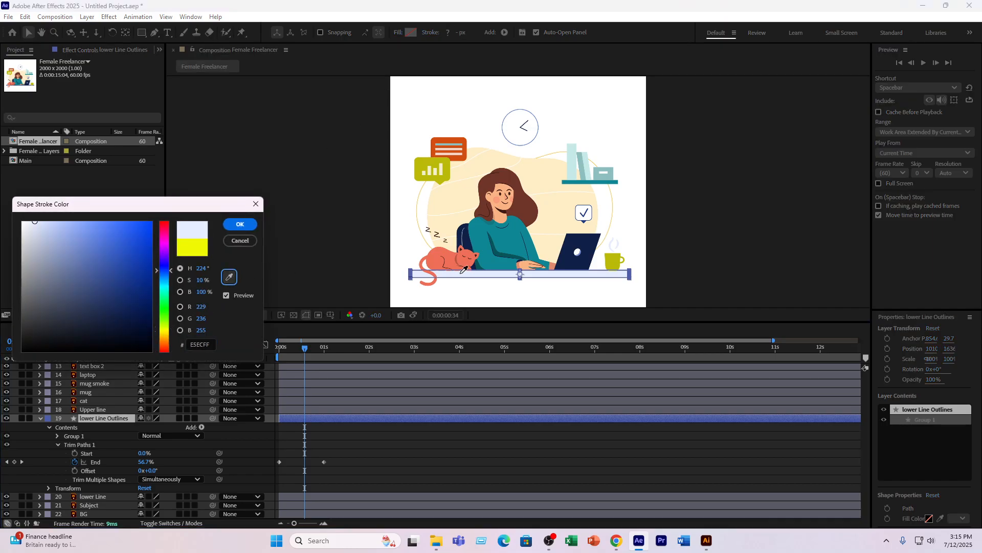
{"action": "left_click", "coordinate": [240, 224]}
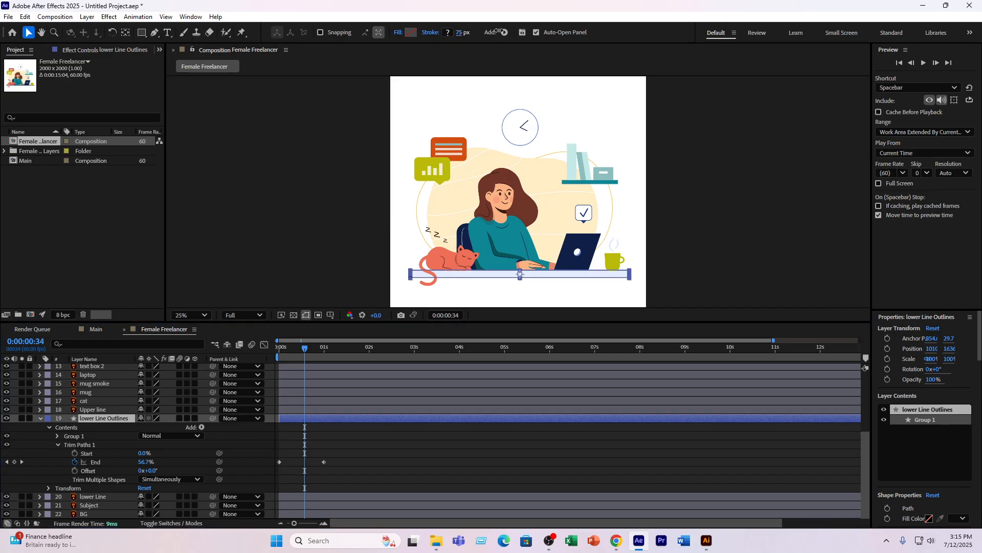
- Try again to apply the sampled E5ECFF stroke color to lower Line Outlines, and try to raise the stroke width
{"action": "left_click", "coordinate": [449, 32]}
{"action": "left_click", "coordinate": [228, 276]}
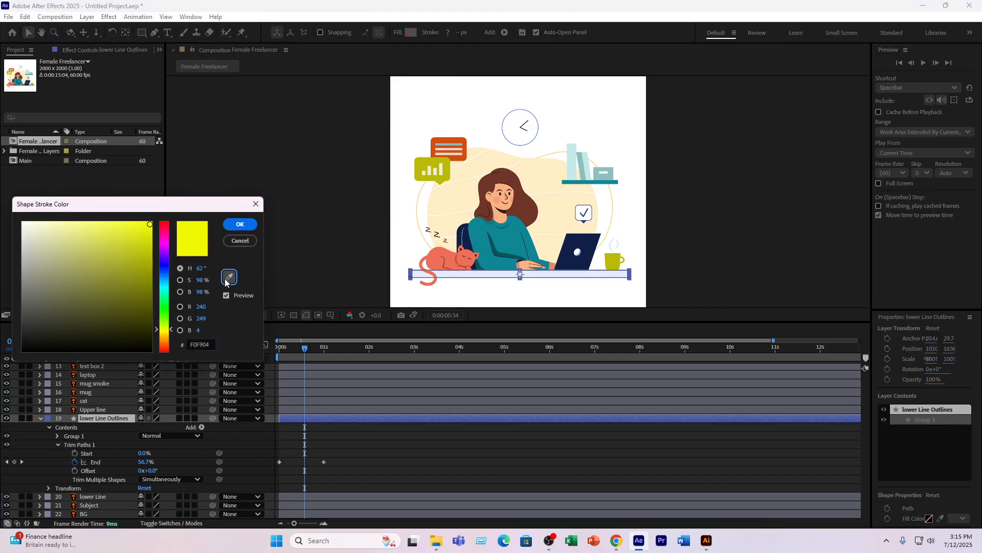
{"action": "left_click", "coordinate": [445, 269]}
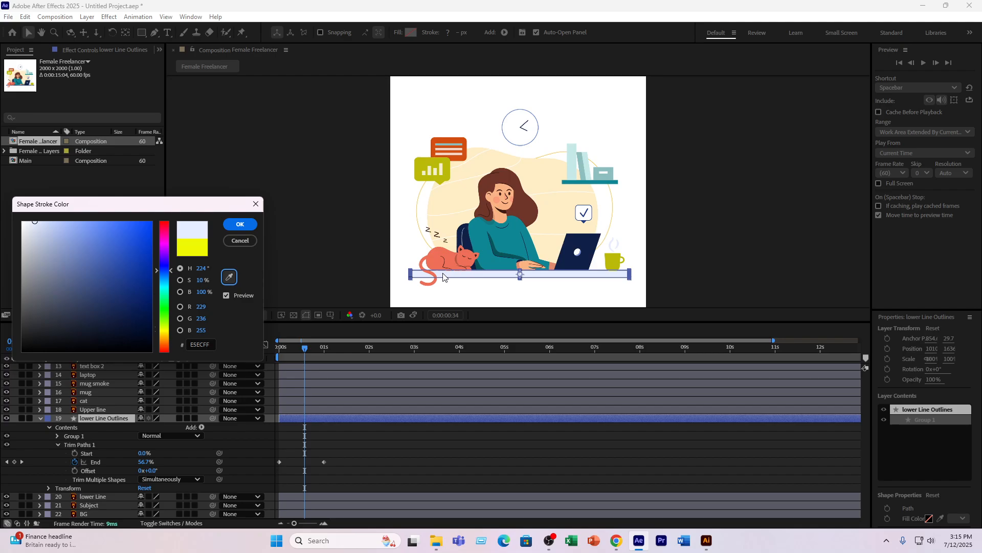
{"action": "left_click", "coordinate": [240, 224]}
{"action": "left_click_drag", "start_coordinate": [460, 34], "coordinate": [485, 33]}
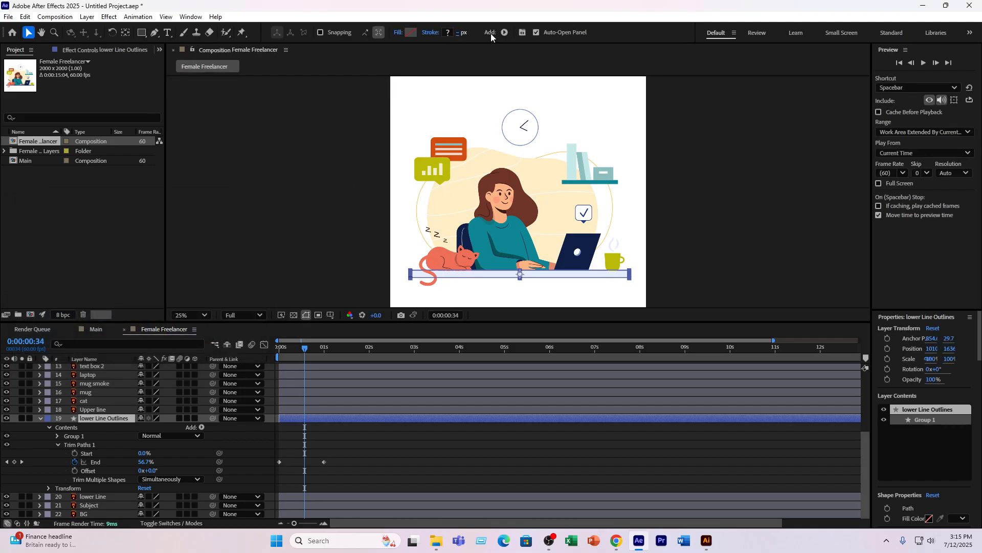
- Examine the path and fill properties inside Group 1 of lower Line Outlines, leaving Fill 1 collapsed
{"action": "left_click", "coordinate": [112, 418]}
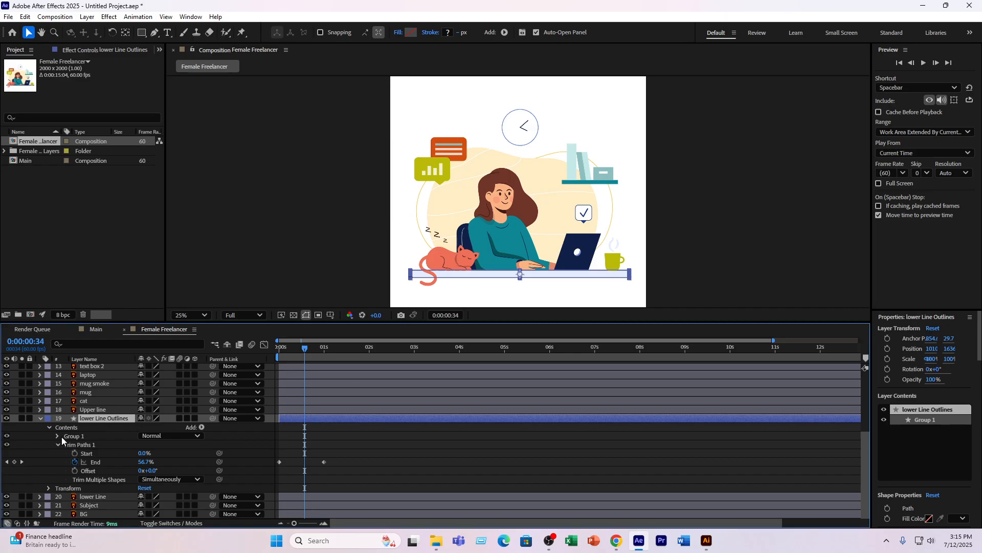
{"action": "left_click", "coordinate": [57, 436]}
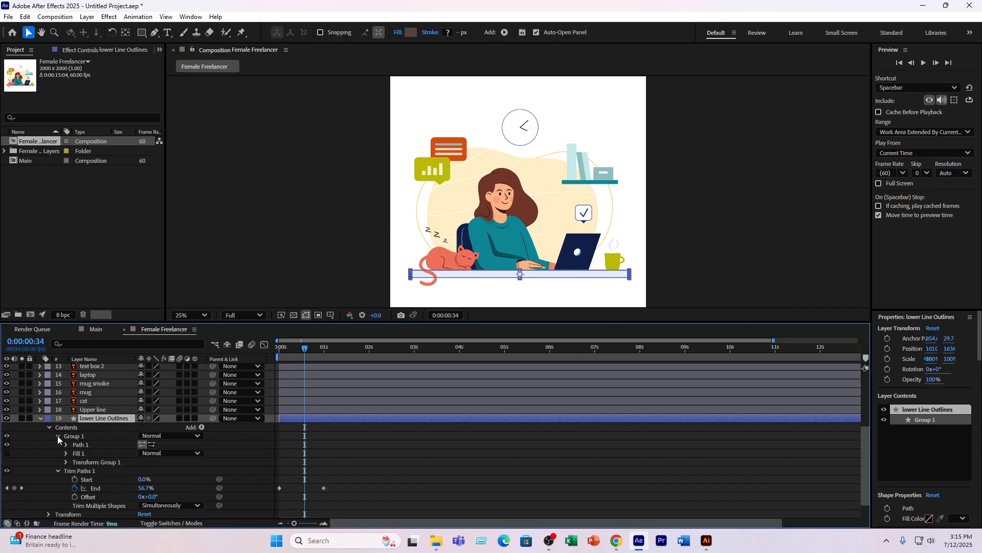
{"action": "left_click", "coordinate": [75, 446]}
{"action": "left_click", "coordinate": [66, 453]}
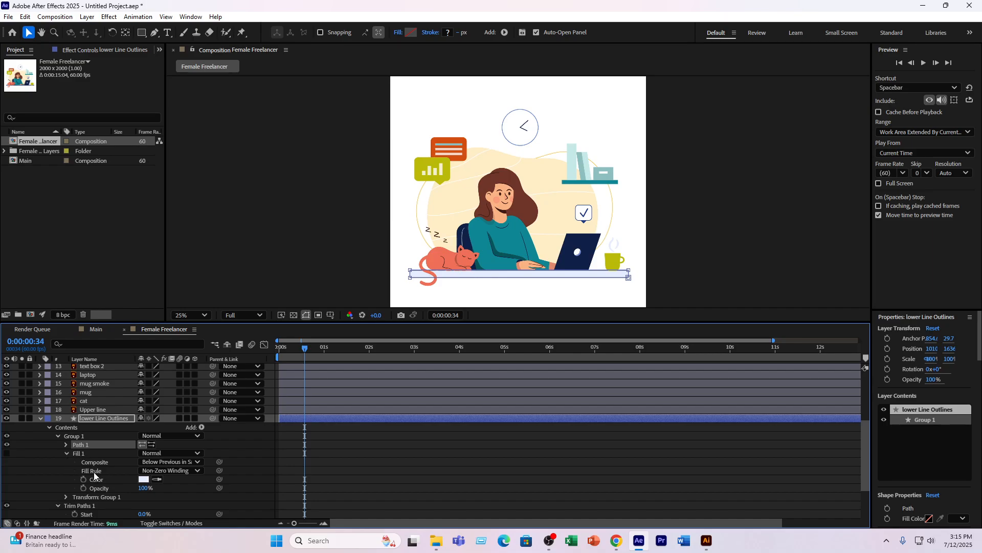
{"action": "left_click", "coordinate": [67, 453]}
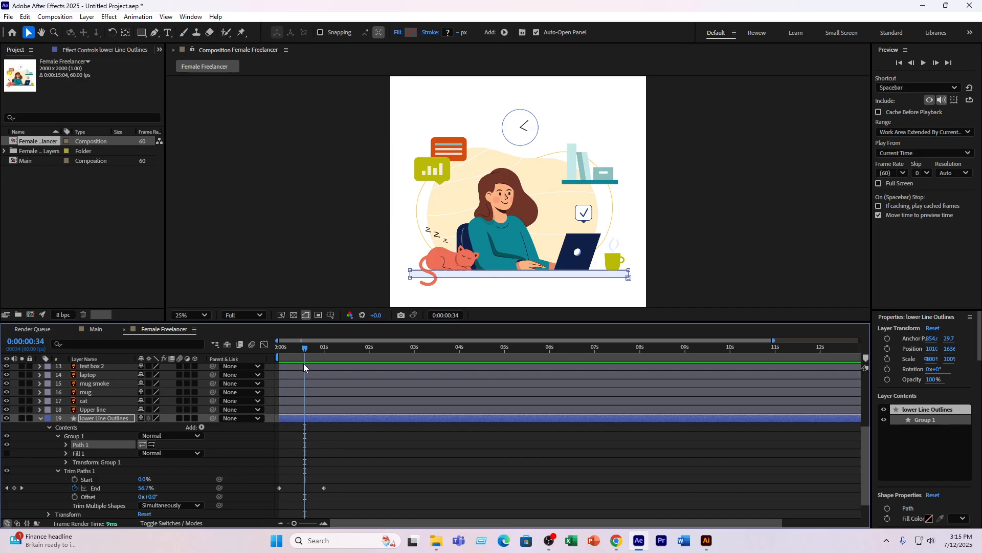
- Solo the lower Line Outlines layer, scrub through its trim keyframes, and play a preview of the animation
{"action": "mouse_move", "coordinate": [306, 349]}
{"action": "left_mouse_down"}
{"action": "mouse_move", "coordinate": [324, 349]}
{"action": "mouse_move", "coordinate": [286, 351]}
{"action": "left_mouse_up"}
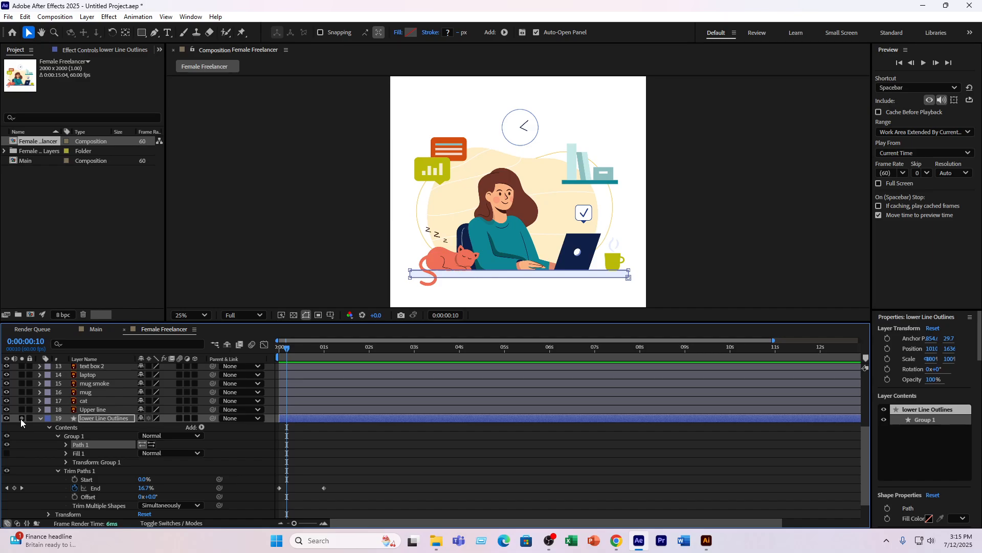
{"action": "left_click", "coordinate": [21, 419]}
{"action": "mouse_move", "coordinate": [286, 362]}
{"action": "left_mouse_down"}
{"action": "mouse_move", "coordinate": [327, 354]}
{"action": "mouse_move", "coordinate": [274, 363]}
{"action": "mouse_move", "coordinate": [304, 362]}
{"action": "left_mouse_up"}
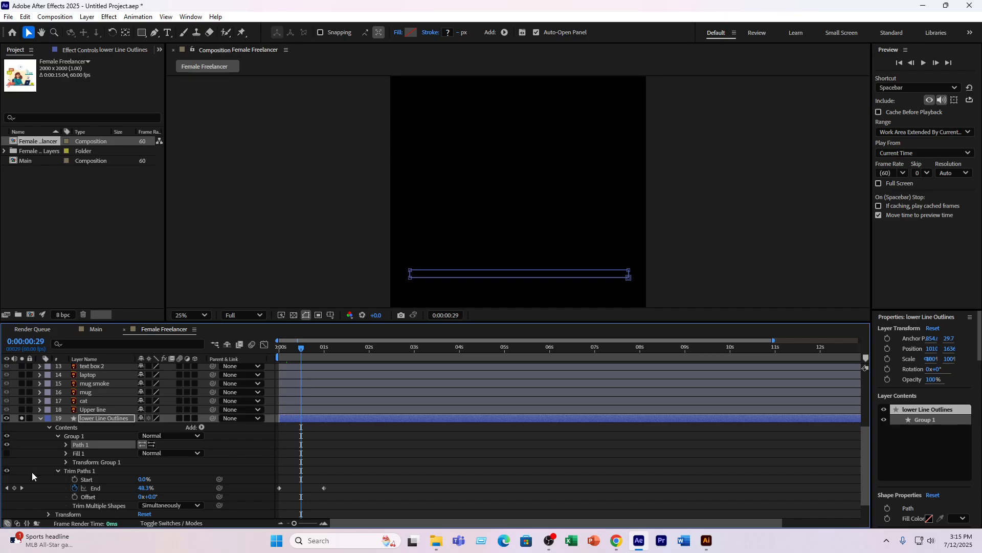
{"action": "scroll", "coordinate": [36, 476], "scroll_direction": "down", "scroll_amount": 1}
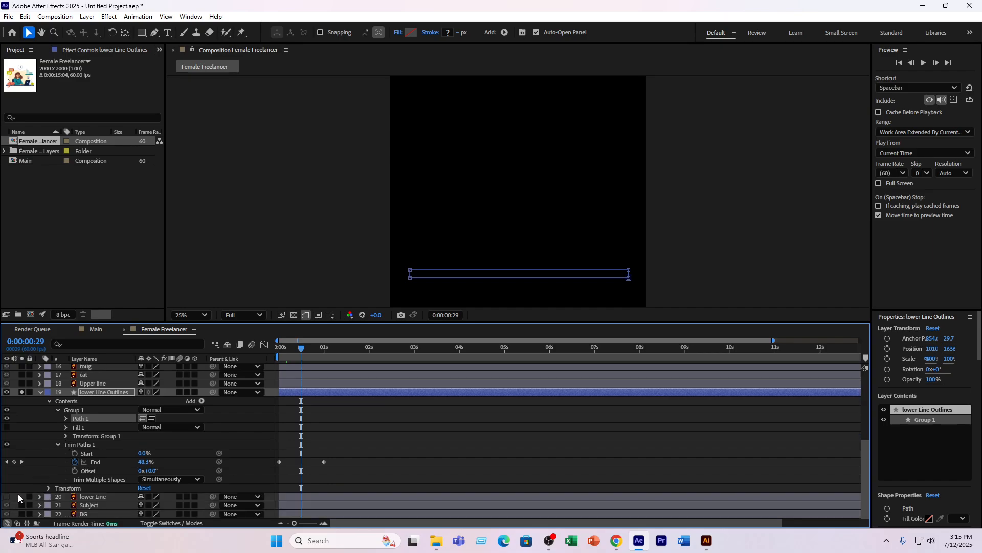
{"action": "left_click_drag", "start_coordinate": [316, 348], "coordinate": [287, 353]}
{"action": "key", "text": "space"}
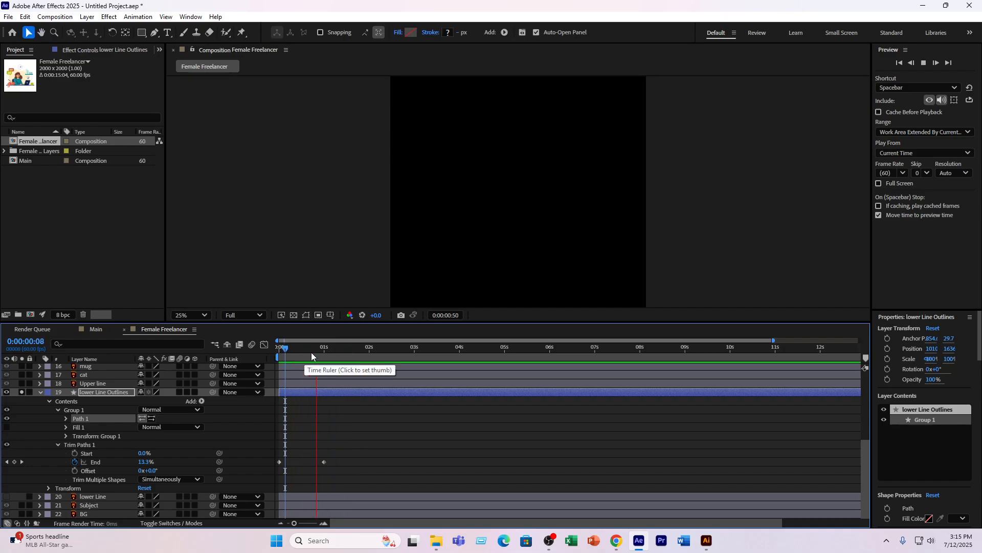
- Give lower Line Outlines a Solid Color fill at 100% opacity and scrub through its trim reveal
{"action": "left_click", "coordinate": [123, 393]}
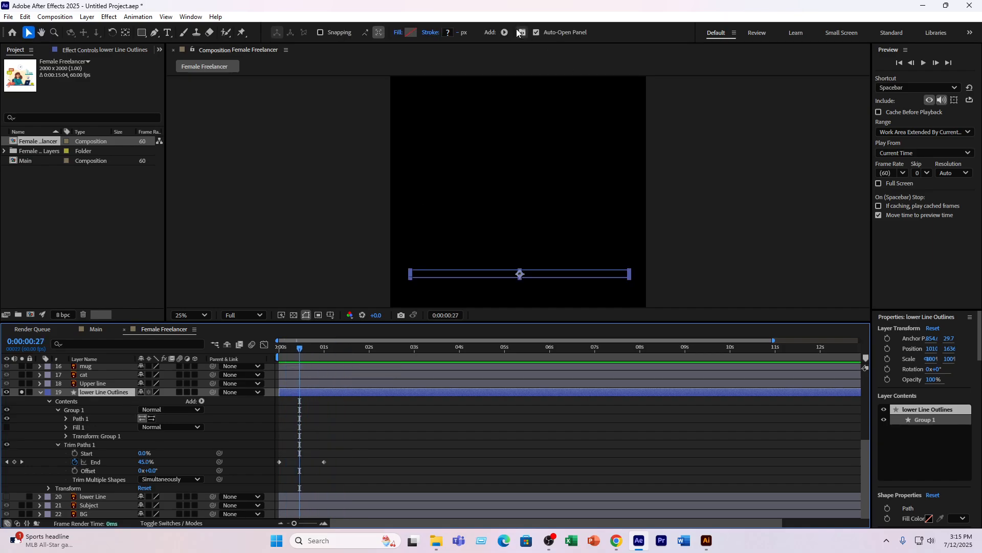
{"action": "left_click", "coordinate": [412, 33]}
{"action": "left_click", "coordinate": [256, 208]}
{"action": "left_click", "coordinate": [398, 33]}
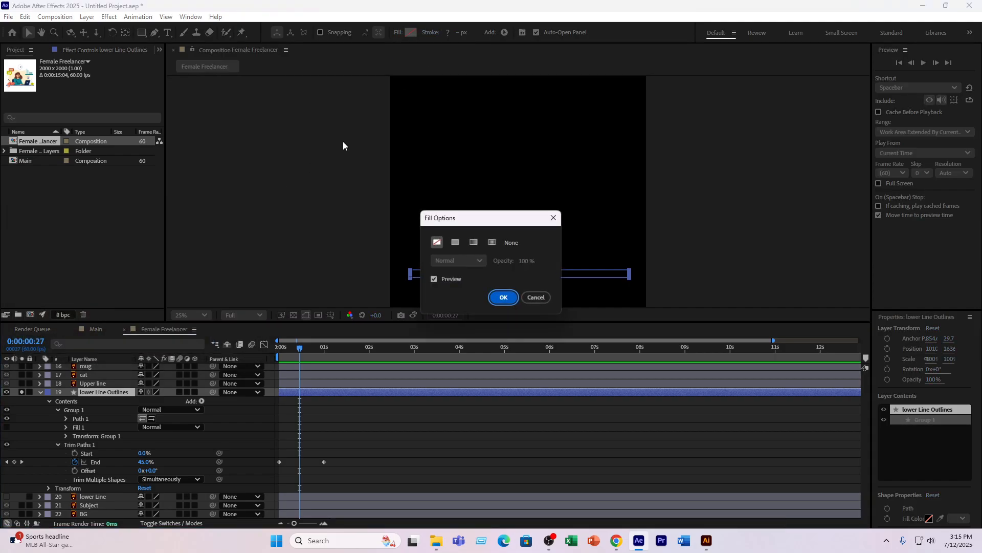
{"action": "left_click", "coordinate": [492, 298]}
{"action": "mouse_move", "coordinate": [292, 348]}
{"action": "left_mouse_down"}
{"action": "mouse_move", "coordinate": [285, 350]}
{"action": "mouse_move", "coordinate": [302, 350]}
{"action": "mouse_move", "coordinate": [284, 350]}
{"action": "left_mouse_up"}
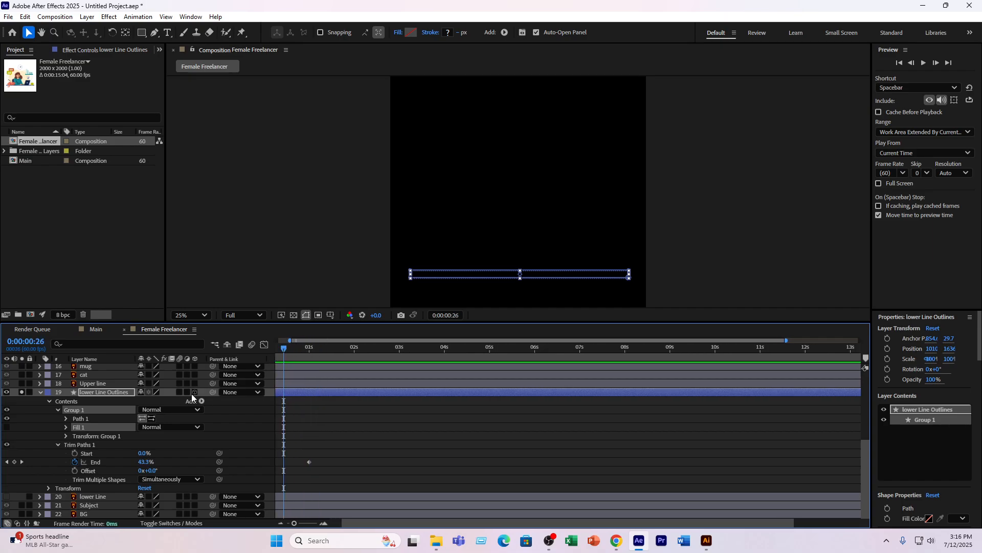
{"action": "left_click", "coordinate": [107, 394]}
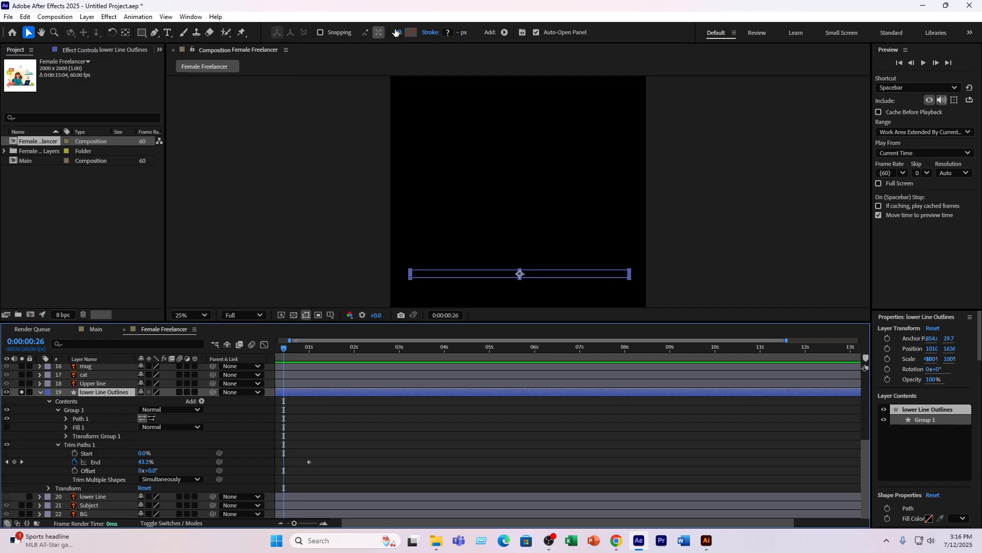
{"action": "left_click", "coordinate": [398, 33]}
{"action": "left_click", "coordinate": [455, 242]}
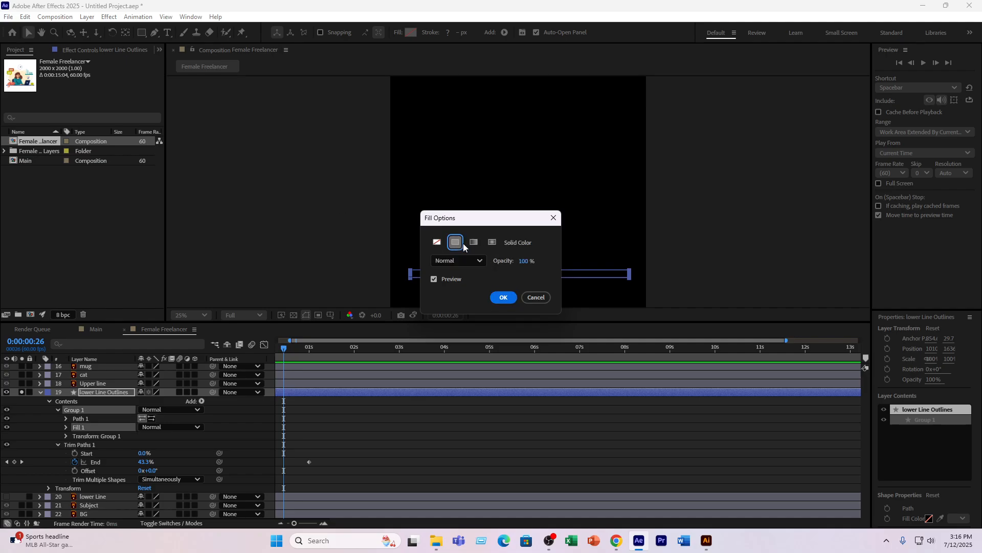
{"action": "left_click", "coordinate": [504, 297]}
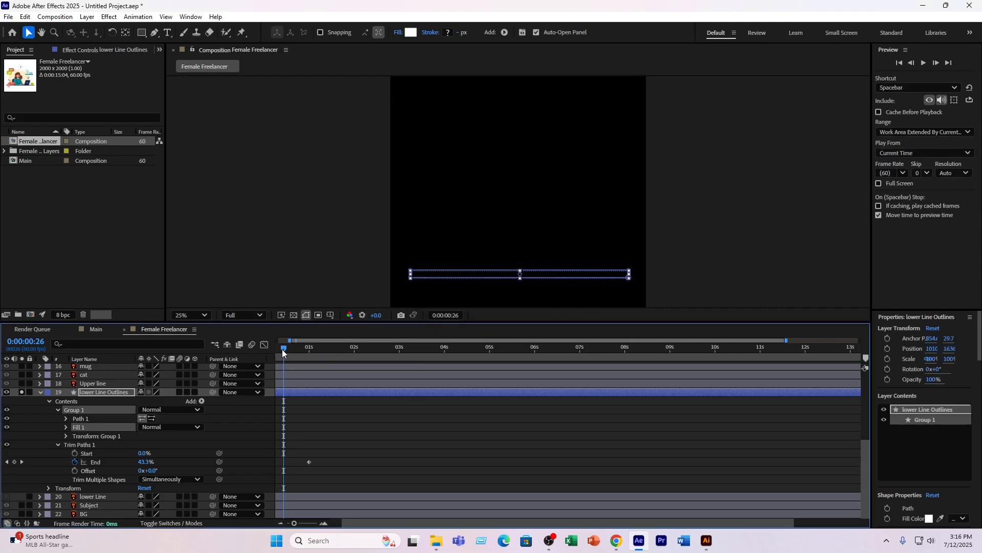
{"action": "mouse_move", "coordinate": [284, 348]}
{"action": "left_mouse_down"}
{"action": "mouse_move", "coordinate": [301, 352]}
{"action": "mouse_move", "coordinate": [292, 353]}
{"action": "left_mouse_up"}
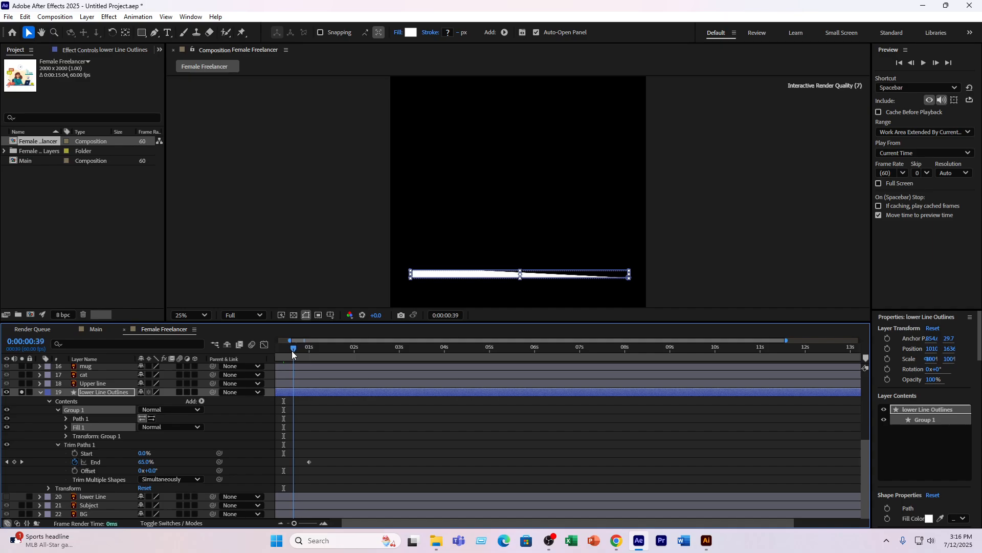
- Adjust the Trim Paths Offset of lower Line Outlines to about 111° and scrub through the reveal
{"action": "left_click_drag", "start_coordinate": [151, 470], "coordinate": [176, 466]}
{"action": "mouse_move", "coordinate": [293, 349]}
{"action": "left_mouse_down"}
{"action": "mouse_move", "coordinate": [262, 357]}
{"action": "mouse_move", "coordinate": [304, 358]}
{"action": "mouse_move", "coordinate": [295, 358]}
{"action": "left_mouse_up"}
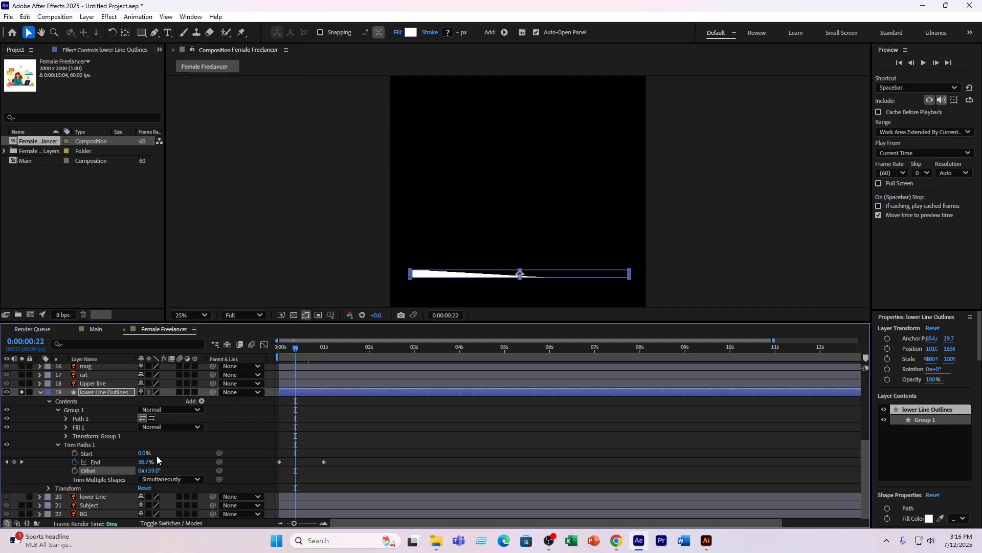
{"action": "left_click_drag", "start_coordinate": [153, 470], "coordinate": [175, 466]}
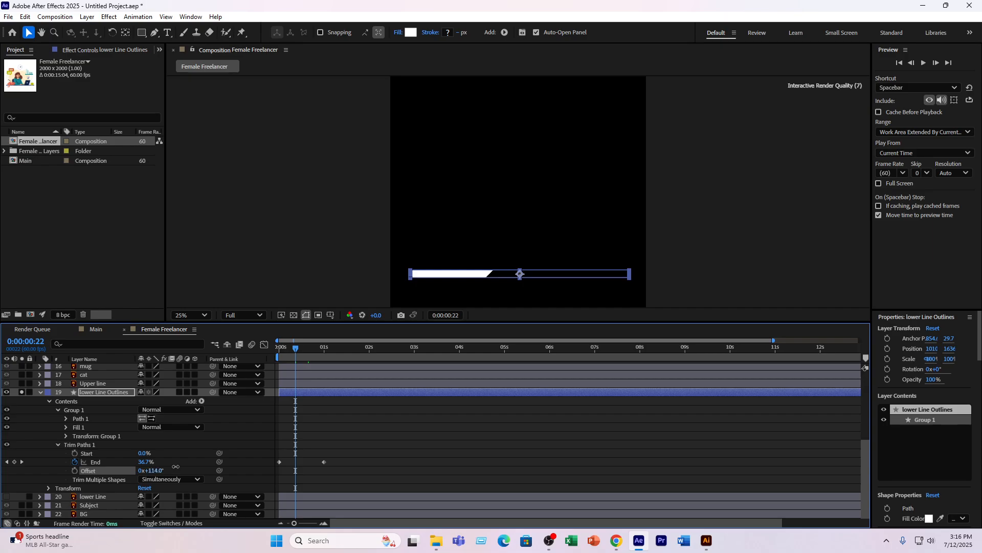
{"action": "left_click_drag", "start_coordinate": [296, 351], "coordinate": [285, 357]}
{"action": "left_click_drag", "start_coordinate": [288, 352], "coordinate": [303, 352]}
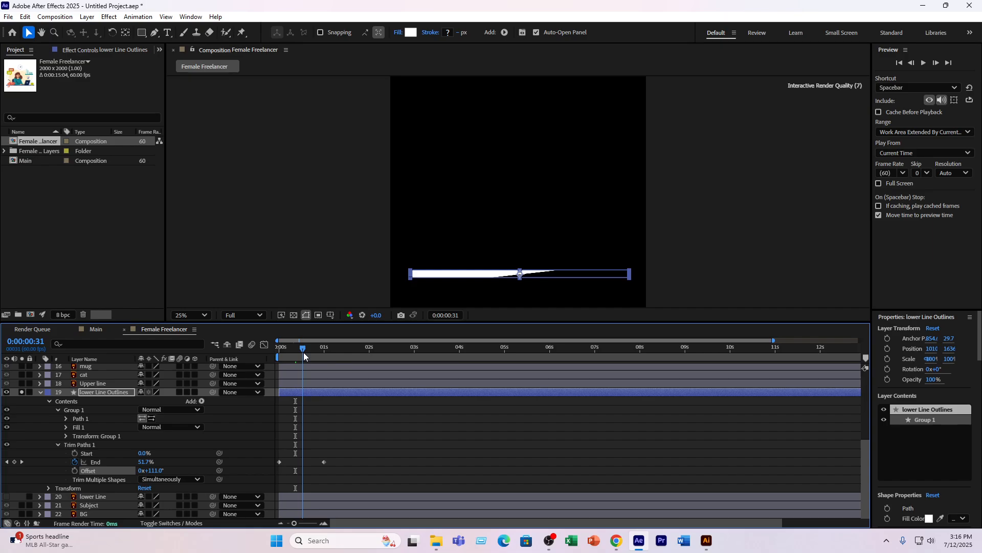
- Unsolo and delete the lower Line Outlines layer, and make the original lower Line layer visible again
{"action": "left_click", "coordinate": [122, 391]}
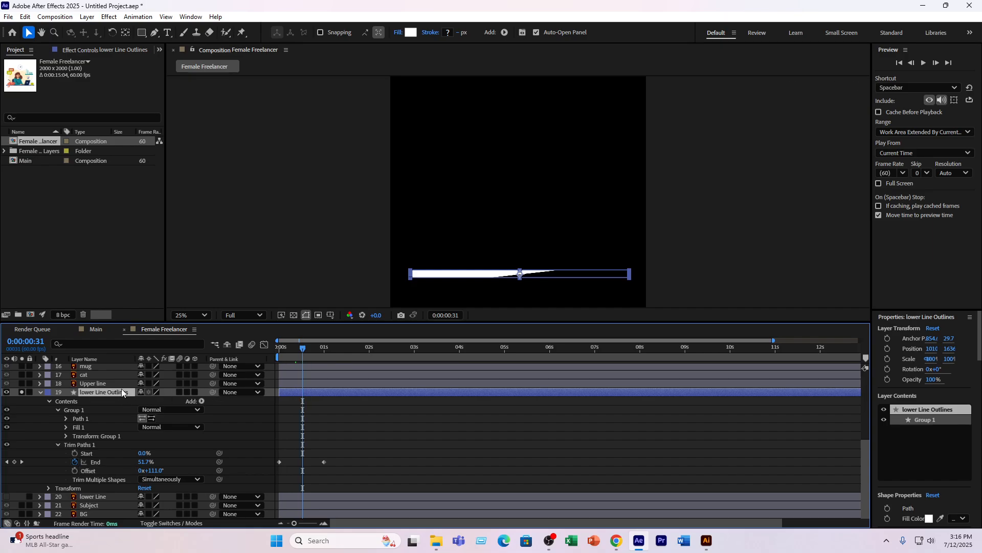
{"action": "left_click", "coordinate": [21, 392]}
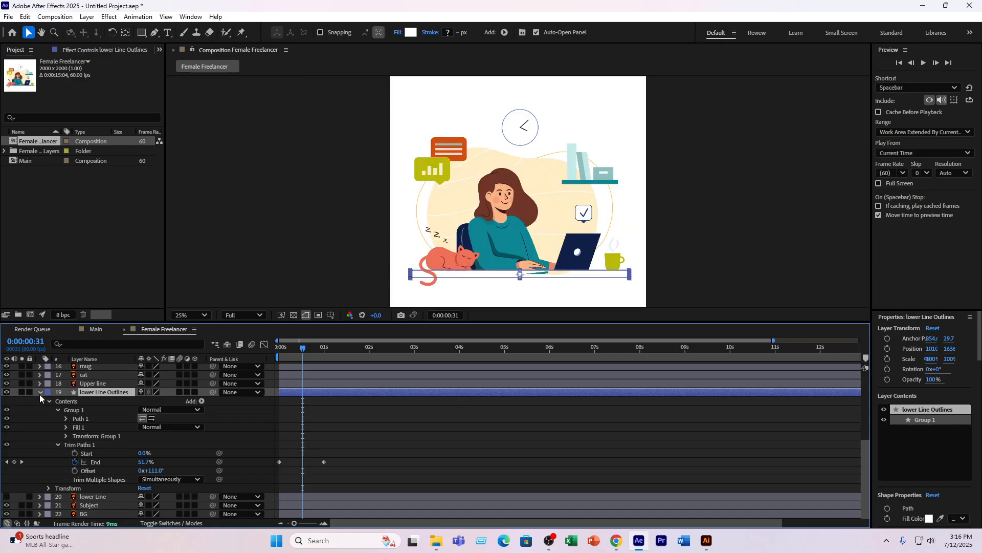
{"action": "left_click", "coordinate": [40, 393]}
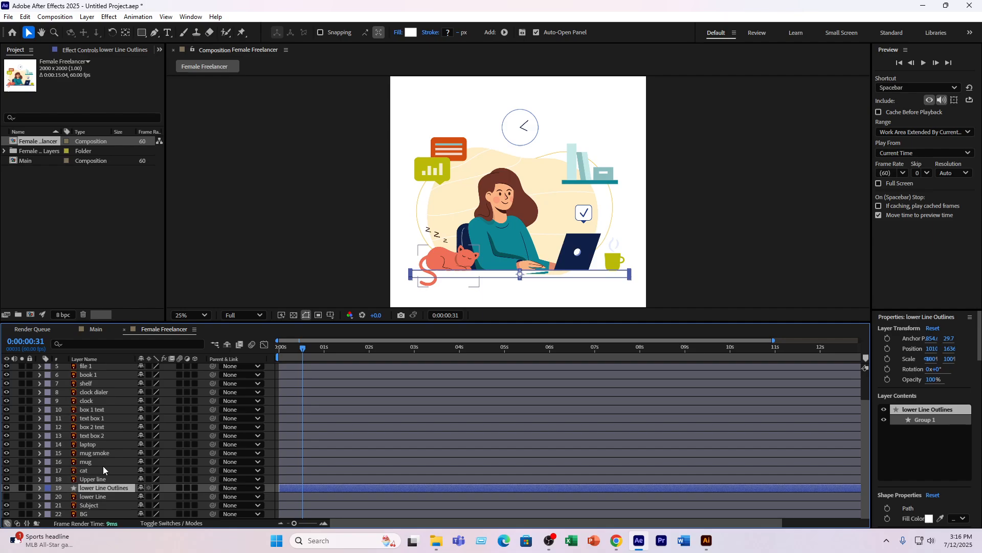
{"action": "key", "text": "Delete"}
{"action": "left_click", "coordinate": [93, 496]}
{"action": "left_click", "coordinate": [7, 496]}
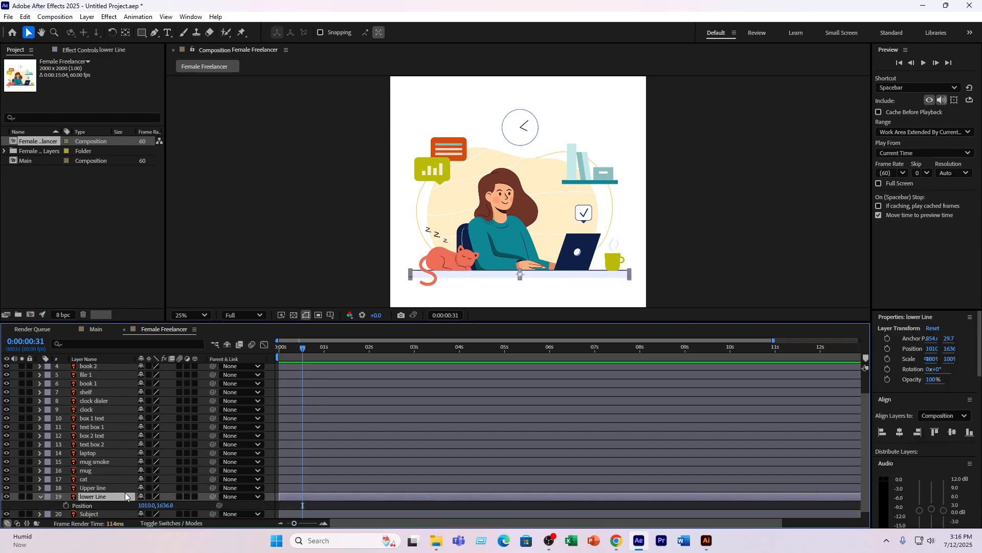
- Add Position keyframes to the lower Line and Upper line layers at 0:00:00:36
{"action": "key", "text": "p"}
{"action": "left_click", "coordinate": [91, 477]}
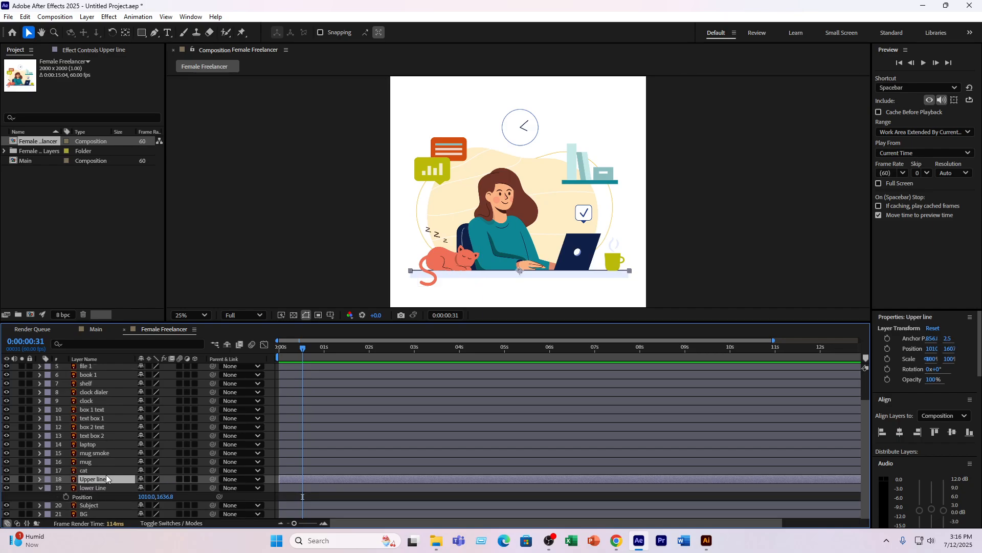
{"action": "key", "text": "p"}
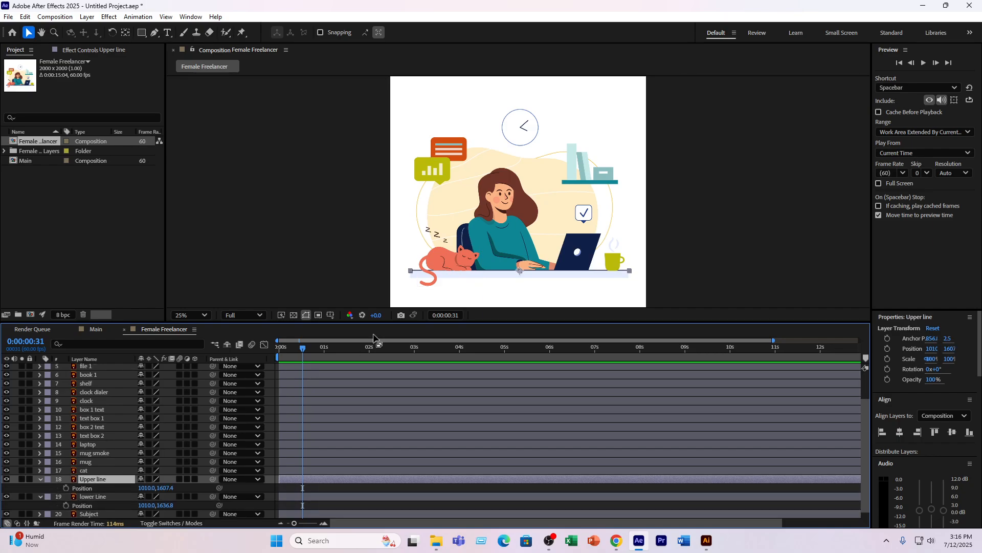
{"action": "left_click_drag", "start_coordinate": [301, 349], "coordinate": [306, 349]}
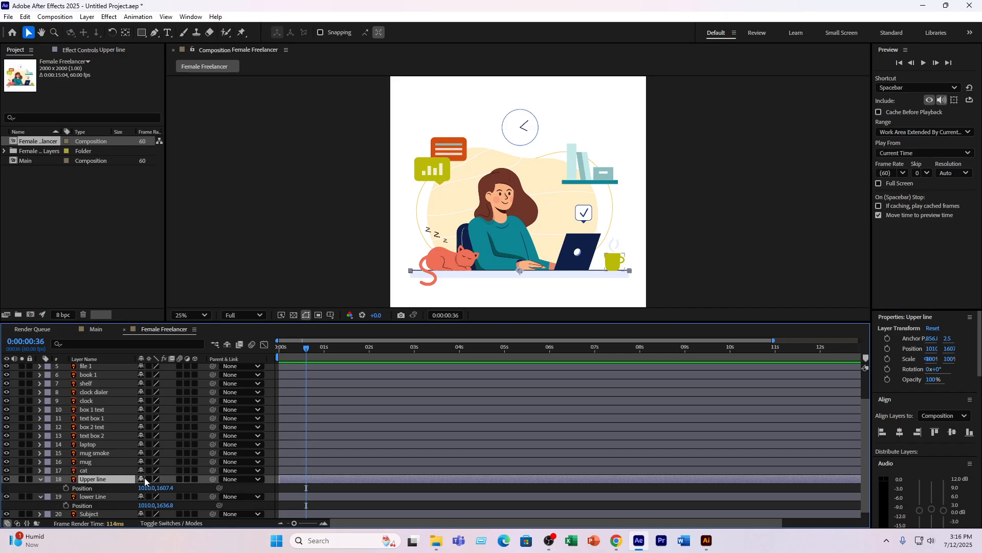
{"action": "left_click", "coordinate": [66, 505]}
{"action": "left_click", "coordinate": [66, 487]}
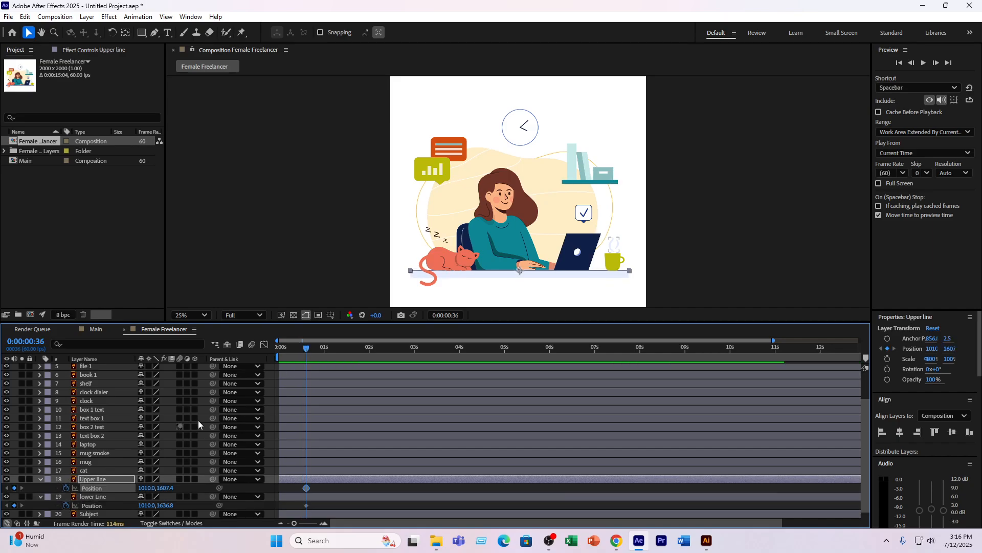
- At 0:00:00:00, set Upper line's Position X to -926 so it starts outside the canvas's left edge
{"action": "left_click_drag", "start_coordinate": [305, 348], "coordinate": [260, 358]}
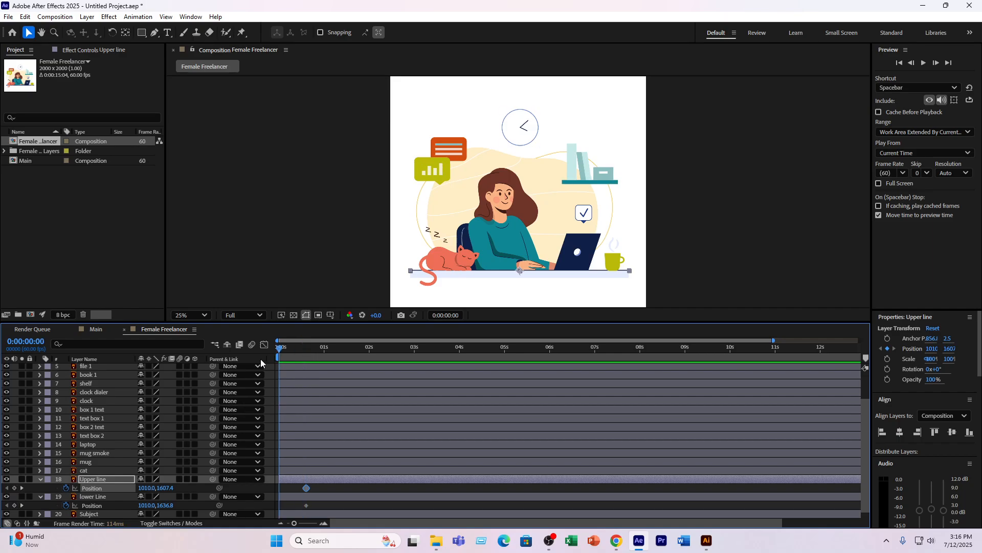
{"action": "left_click", "coordinate": [146, 488]}
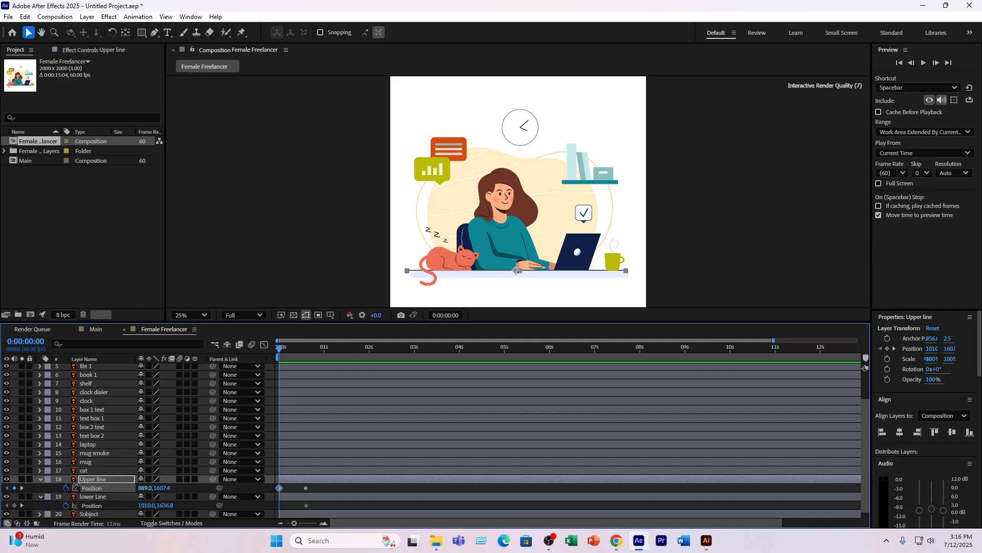
{"action": "type", "text": "731"}
{"action": "key", "text": "Return"}
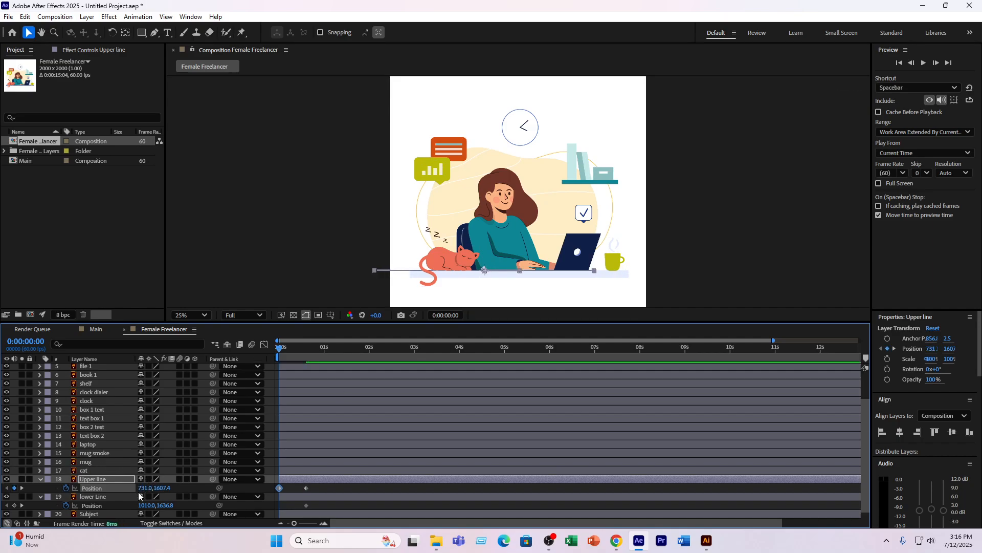
{"action": "left_click_drag", "start_coordinate": [142, 488], "coordinate": [0, 486]}
{"action": "left_click", "coordinate": [147, 488]}
{"action": "type", "text": "165"}
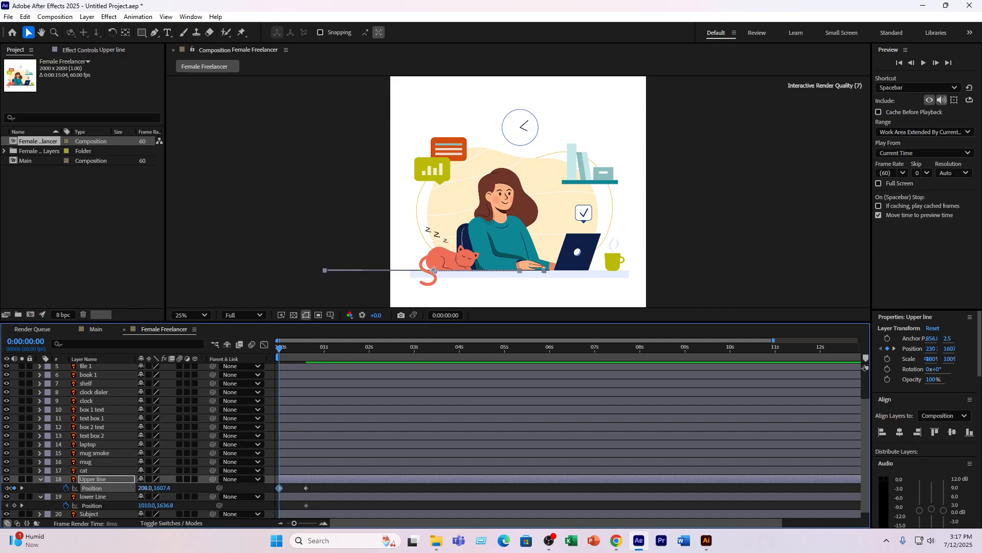
{"action": "key", "text": "Return"}
{"action": "left_click", "coordinate": [147, 488]}
{"action": "type", "text": "-131"}
{"action": "key", "text": "Return"}
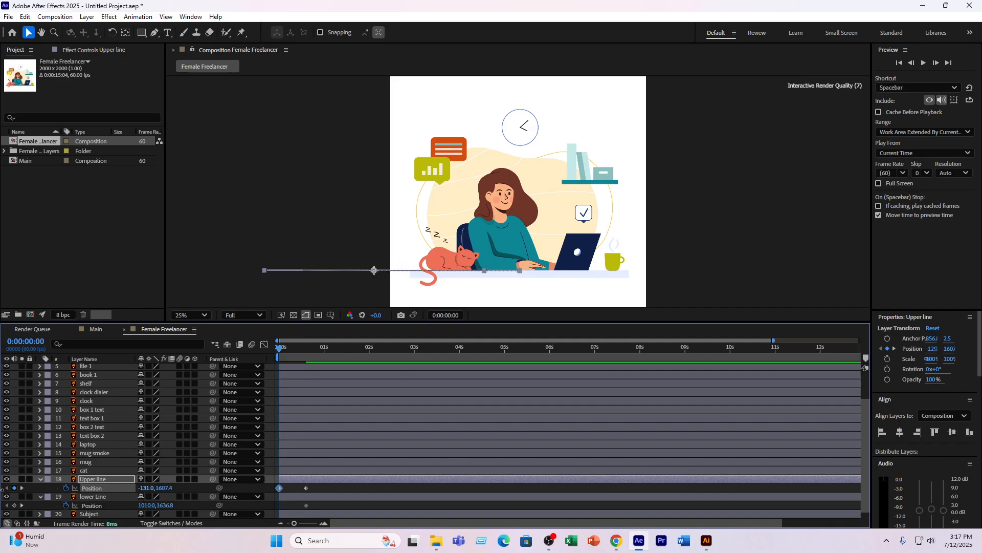
{"action": "left_click", "coordinate": [147, 488]}
{"action": "type", "text": "-410"}
{"action": "key", "text": "Return"}
{"action": "left_click_drag", "start_coordinate": [150, 490], "coordinate": [5, 492]}
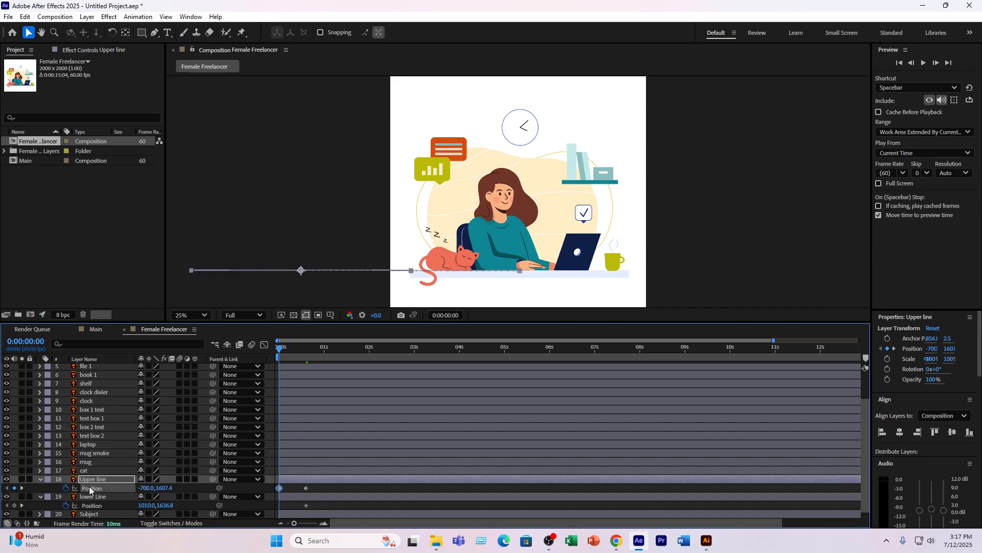
{"action": "left_click_drag", "start_coordinate": [147, 489], "coordinate": [31, 486]}
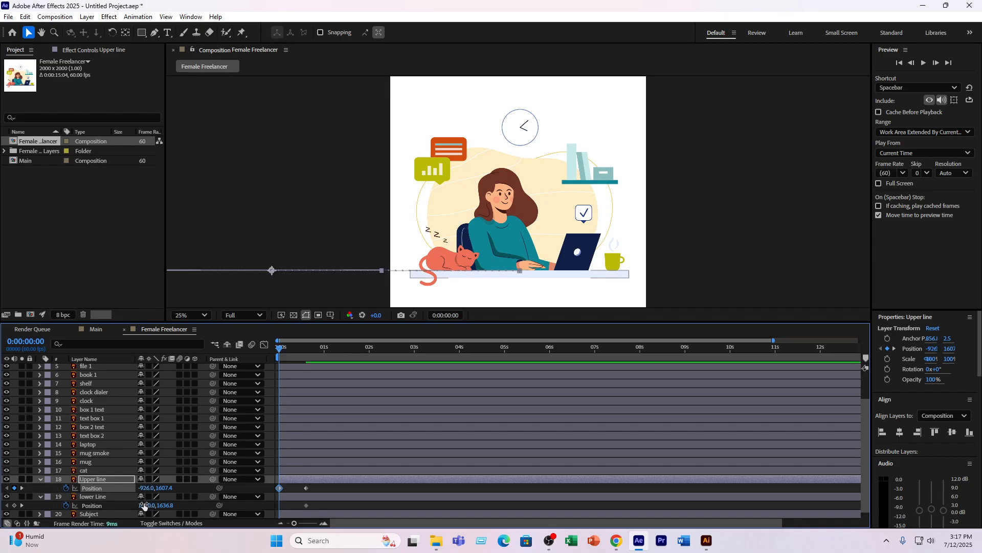
- Set lower Line's Position X to 2905 at 0:00:00:00, beyond the canvas's right edge, and preview the slide-in
{"action": "left_click_drag", "start_coordinate": [143, 506], "coordinate": [981, 444]}
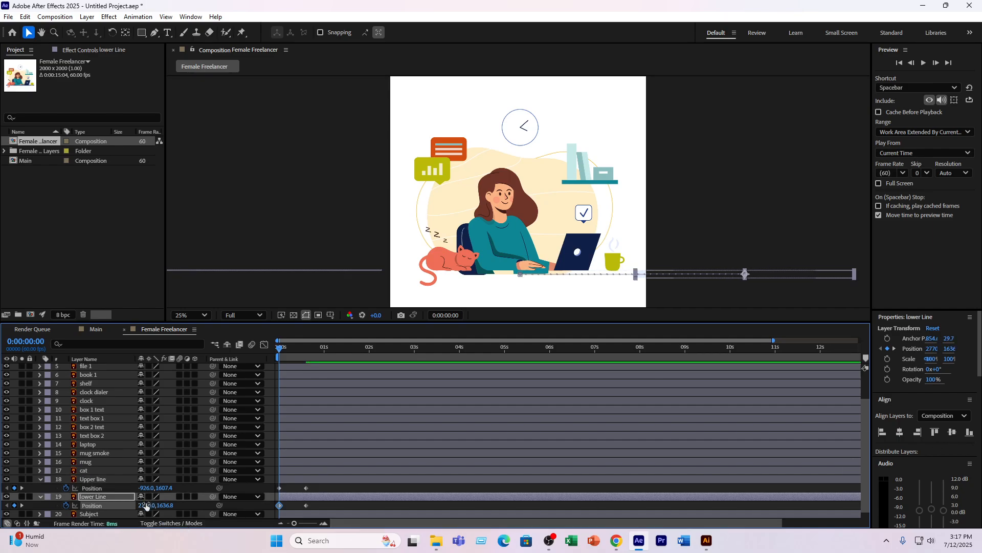
{"action": "left_click_drag", "start_coordinate": [145, 506], "coordinate": [214, 506]}
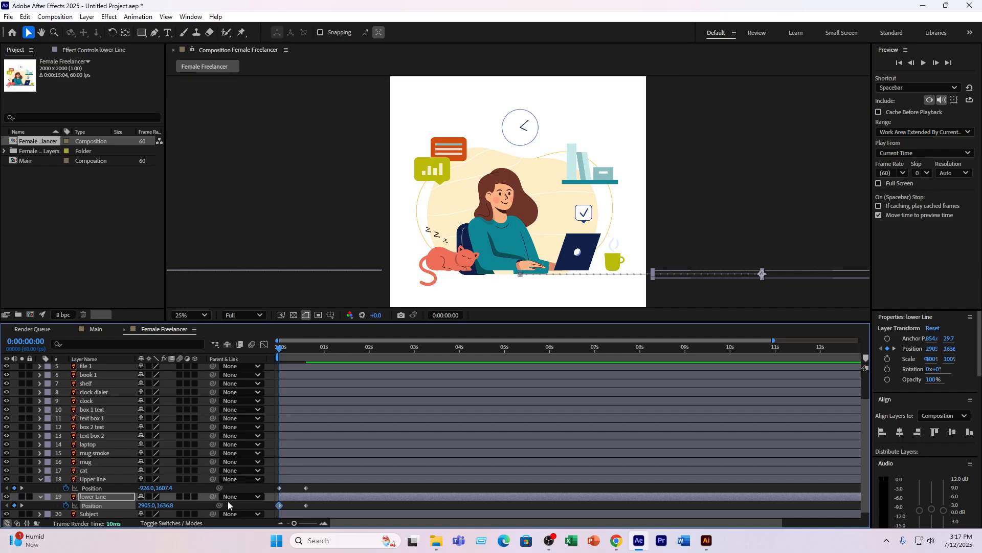
{"action": "key", "text": "space"}
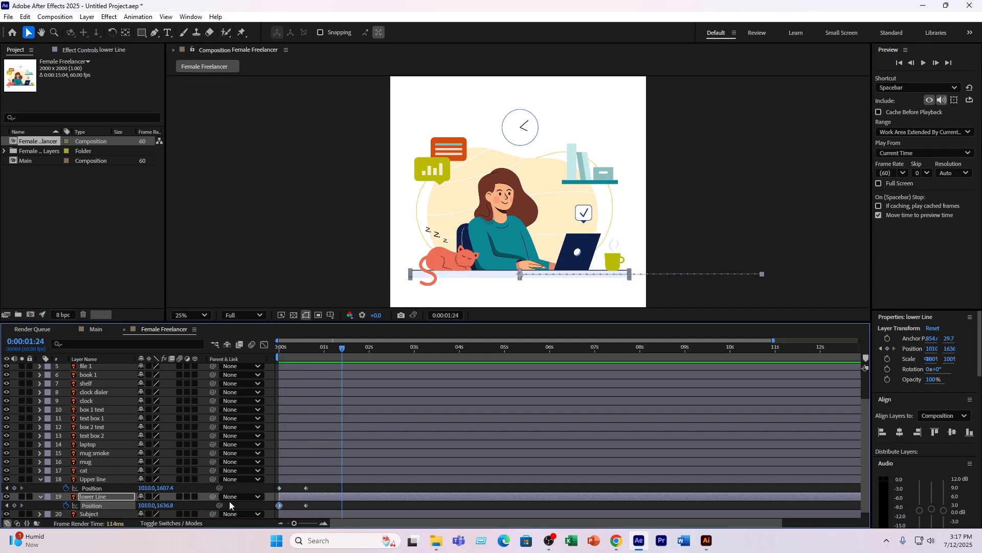
- Apply Easy Ease to all Position keyframes of both lines and reshape their speed curves for a fast start and slow finish
{"action": "left_click_drag", "start_coordinate": [323, 508], "coordinate": [269, 504]}
{"action": "key", "text": "F9"}
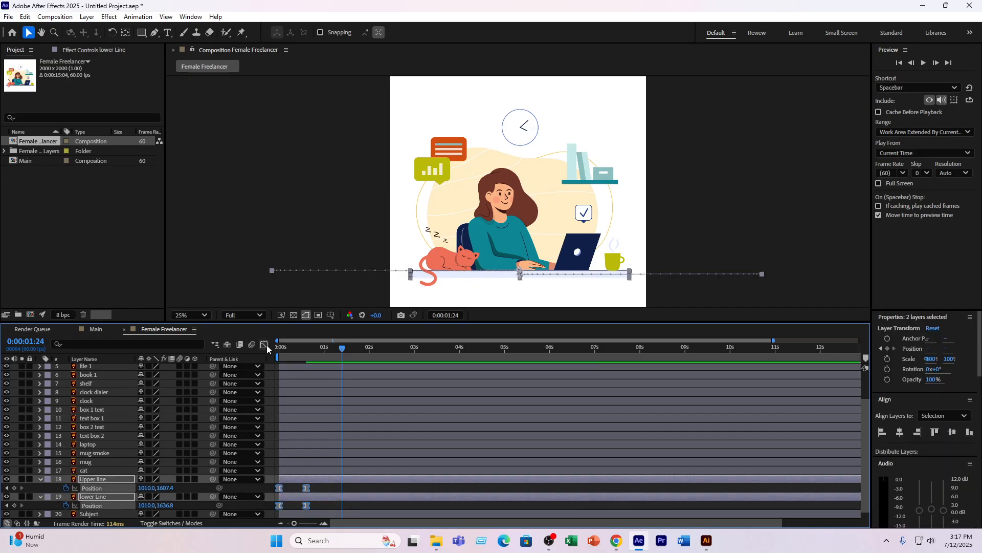
{"action": "left_click", "coordinate": [266, 345]}
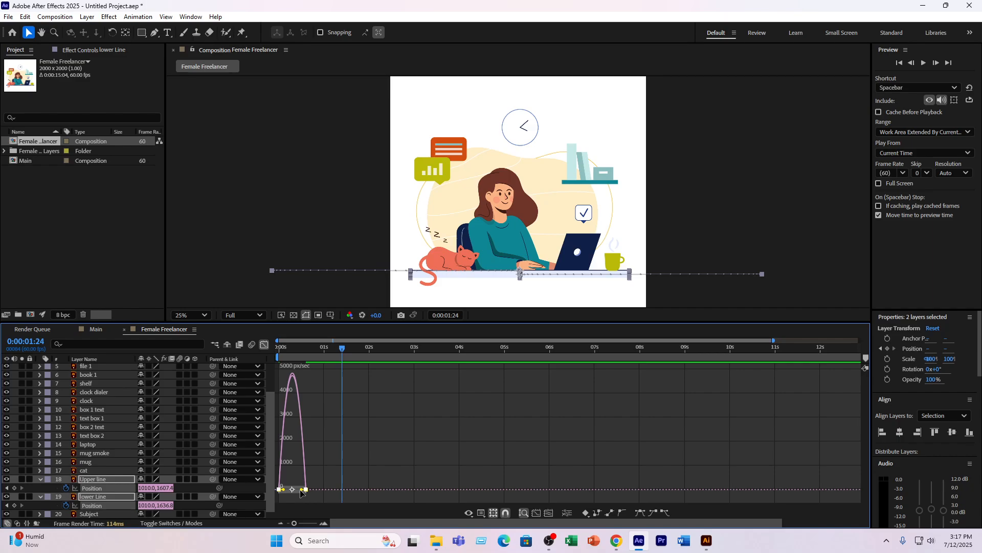
{"action": "left_click_drag", "start_coordinate": [302, 490], "coordinate": [293, 490]}
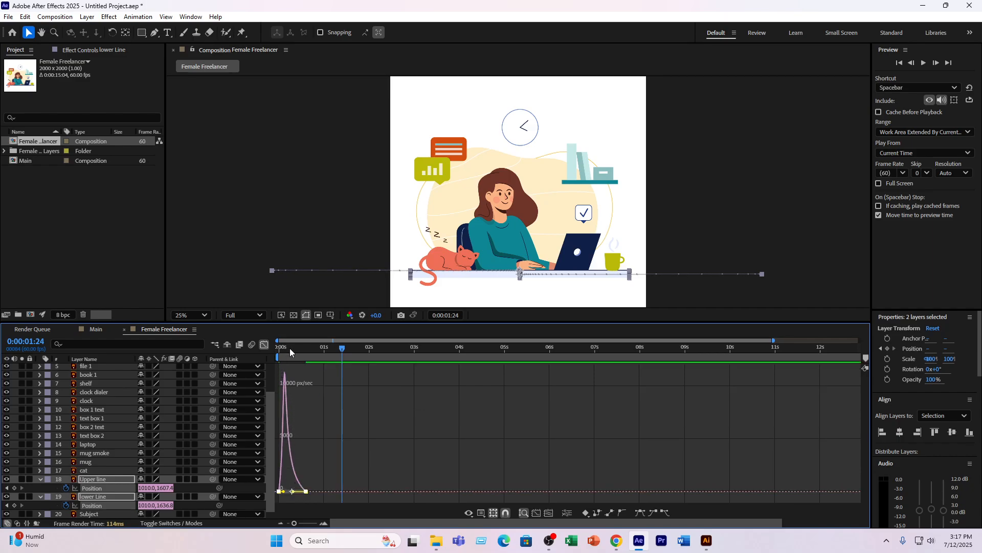
- Leave the graph view, preview the eased line animation from the start, and place the current time at 0:00:00:18
{"action": "left_click_drag", "start_coordinate": [289, 348], "coordinate": [251, 352]}
{"action": "left_click", "coordinate": [264, 344]}
{"action": "key", "text": "space"}
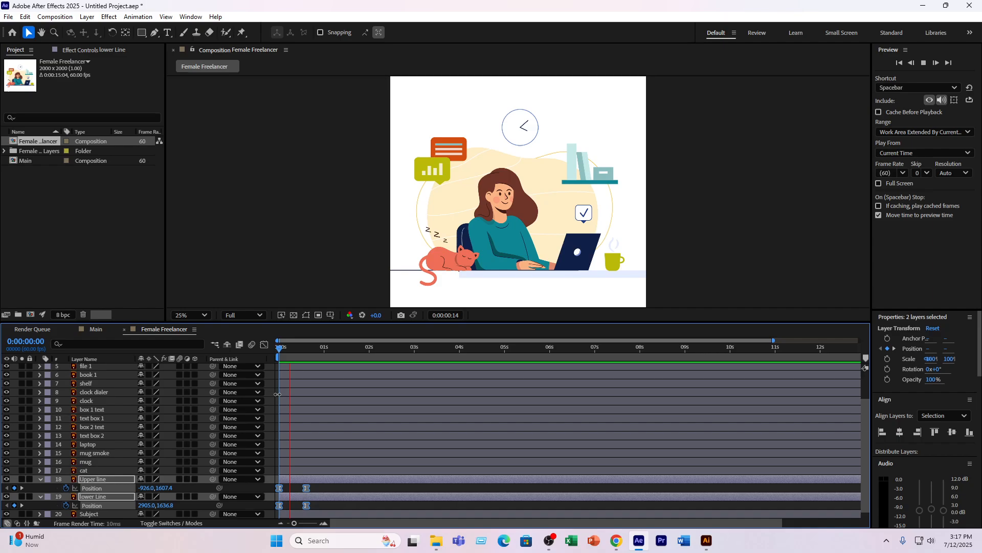
{"action": "key", "text": "space"}
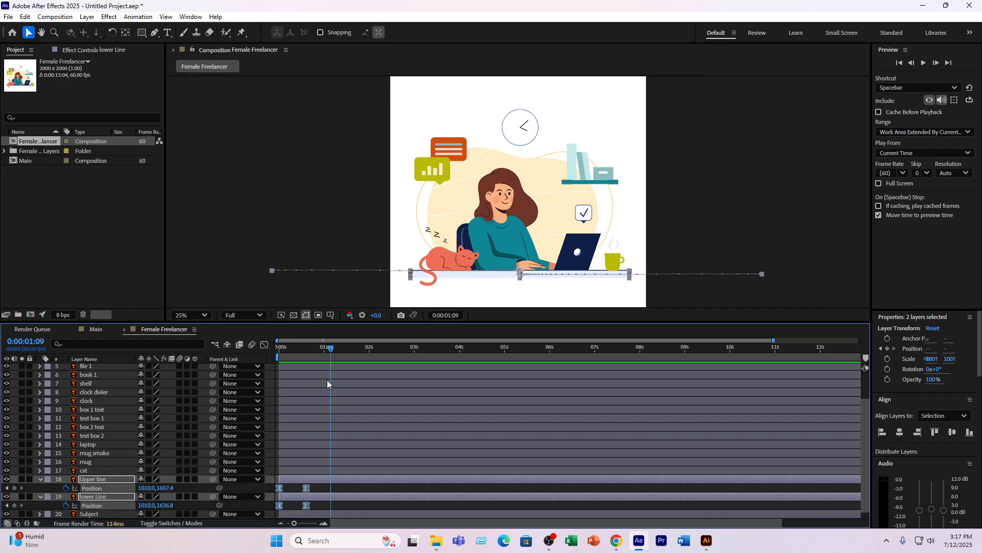
{"action": "left_click_drag", "start_coordinate": [331, 352], "coordinate": [292, 353]}
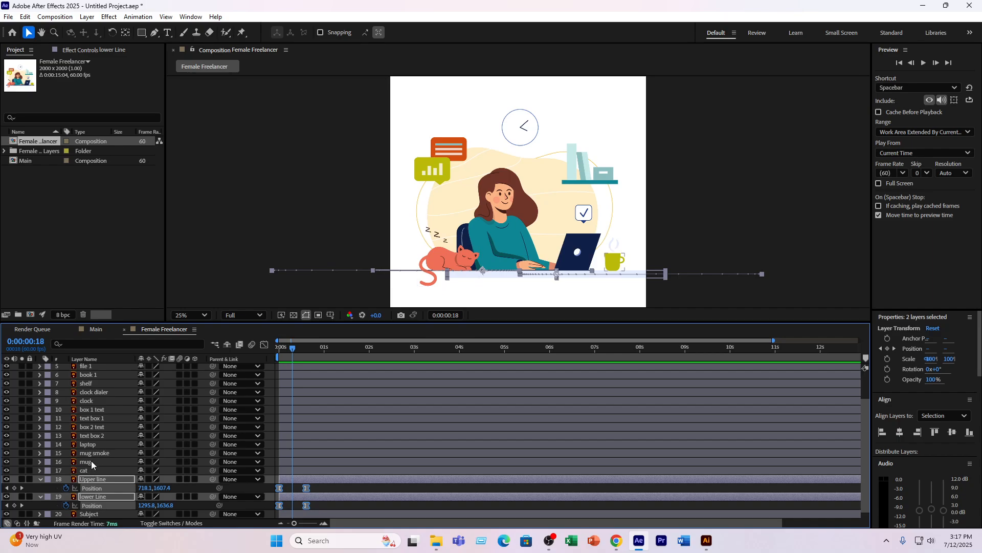
{"action": "scroll", "coordinate": [97, 450], "scroll_direction": "down", "scroll_amount": 1}
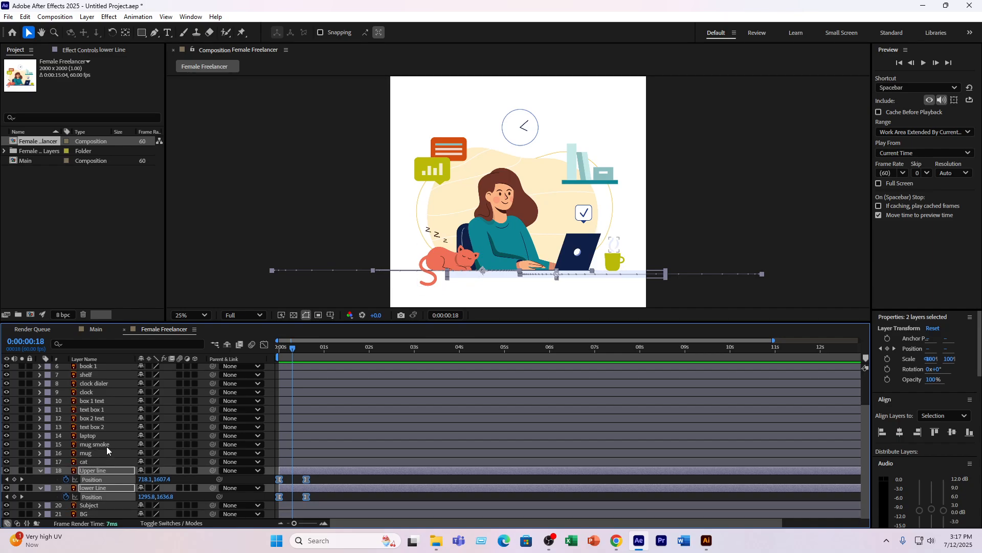
- Start Position keyframing on the Subject layer with a keyframe at 0:00:01:09
{"action": "scroll", "coordinate": [107, 449], "scroll_direction": "up", "scroll_amount": 5}
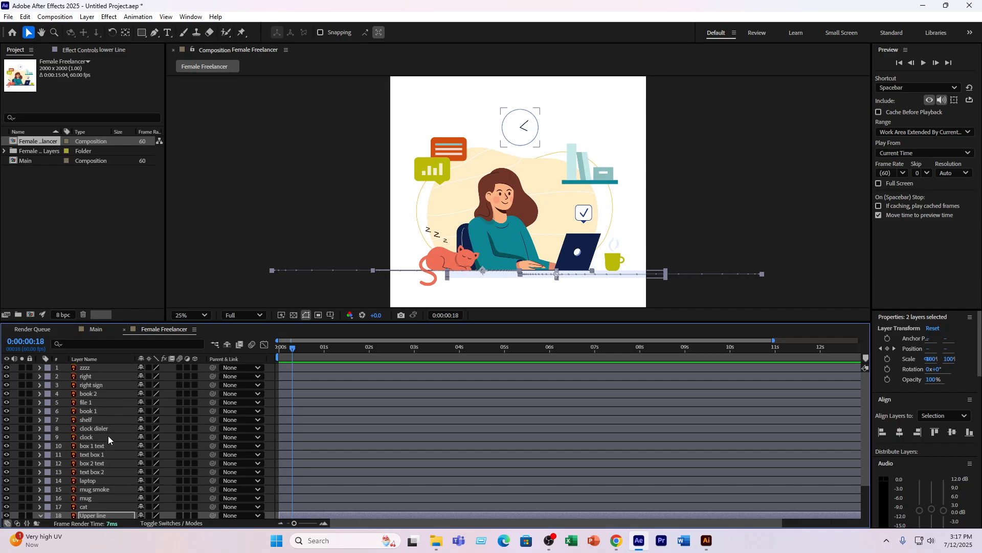
{"action": "scroll", "coordinate": [107, 445], "scroll_direction": "down", "scroll_amount": 5}
{"action": "left_click", "coordinate": [93, 505]}
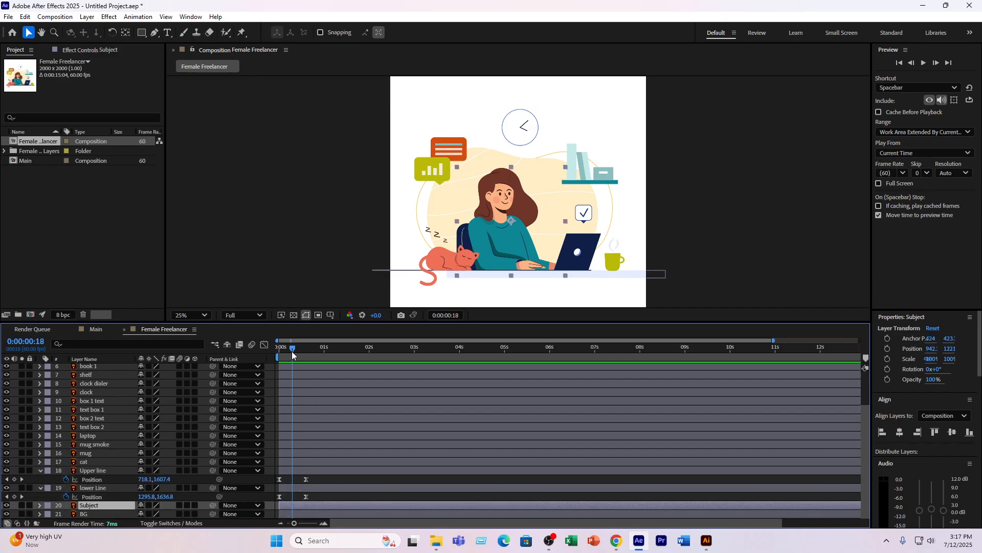
{"action": "left_click_drag", "start_coordinate": [292, 348], "coordinate": [330, 354]}
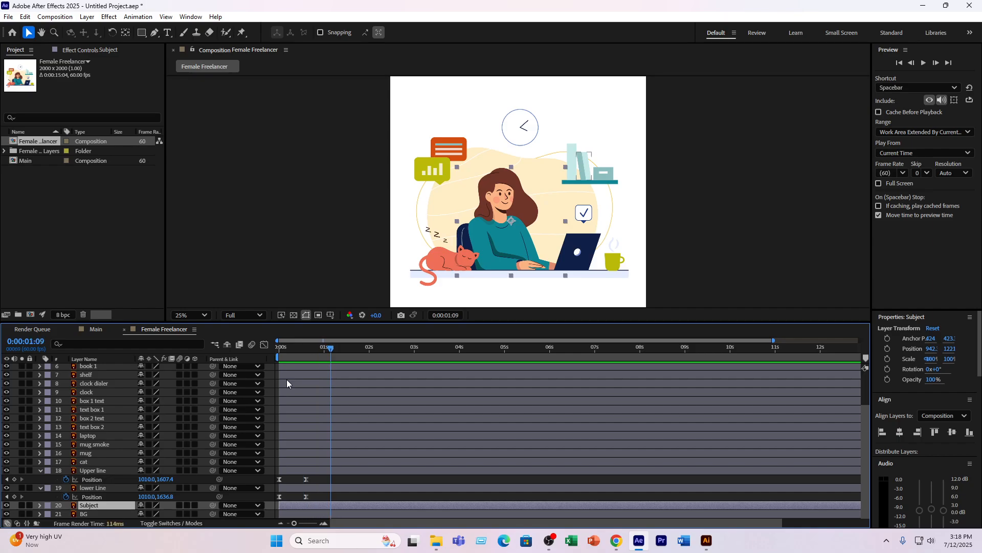
{"action": "key", "text": "p"}
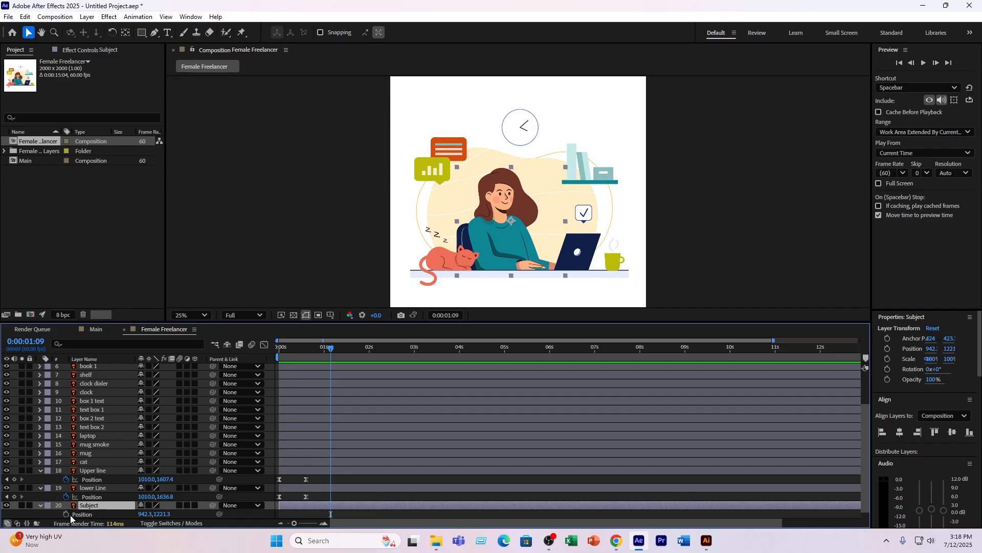
{"action": "left_click", "coordinate": [66, 513]}
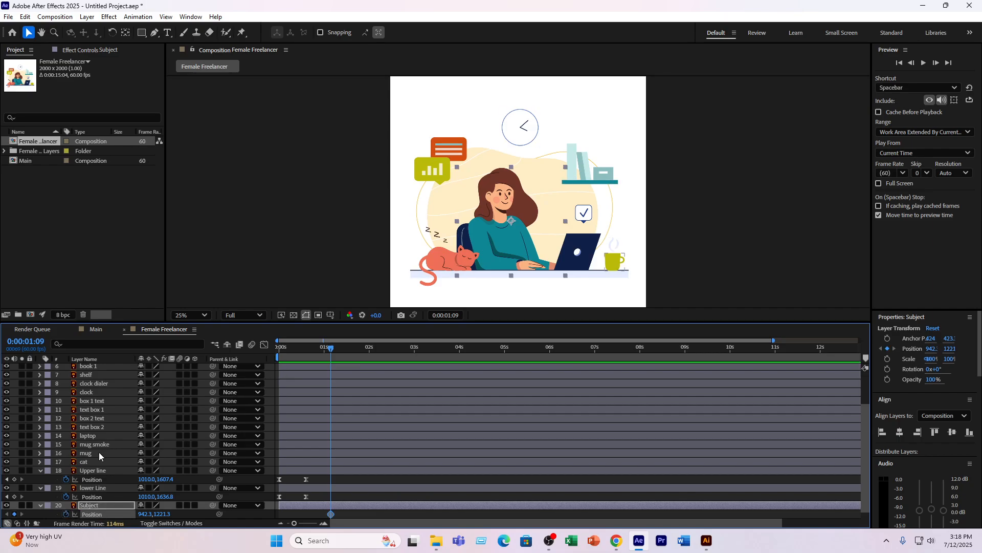
- Keyframe laptop's Position at 0:00:01:09, and set its Position X to 2196.4 at 0:00:00:31, beyond the canvas's right edge
{"action": "left_click", "coordinate": [96, 436]}
{"action": "key", "text": "p"}
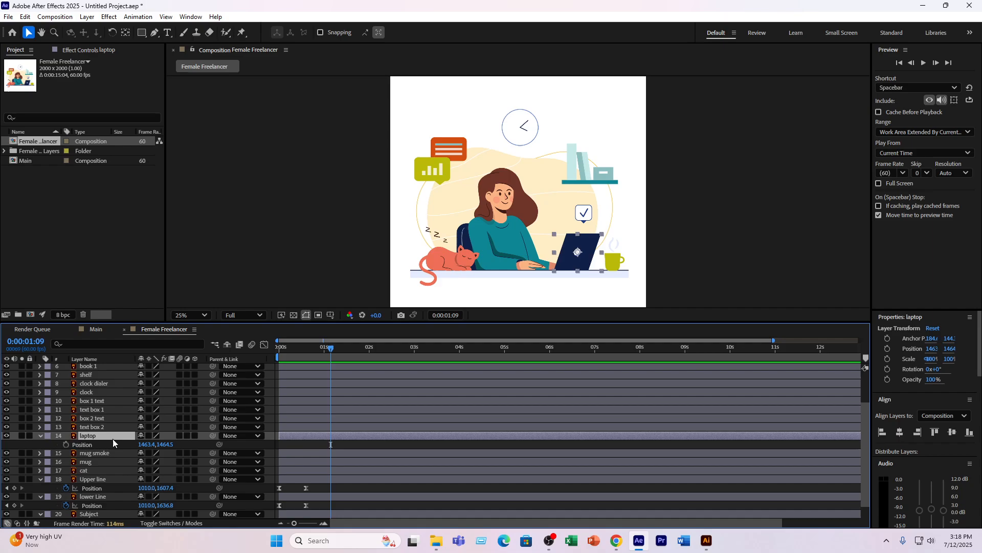
{"action": "left_click", "coordinate": [66, 445]}
{"action": "left_click_drag", "start_coordinate": [311, 349], "coordinate": [303, 353]}
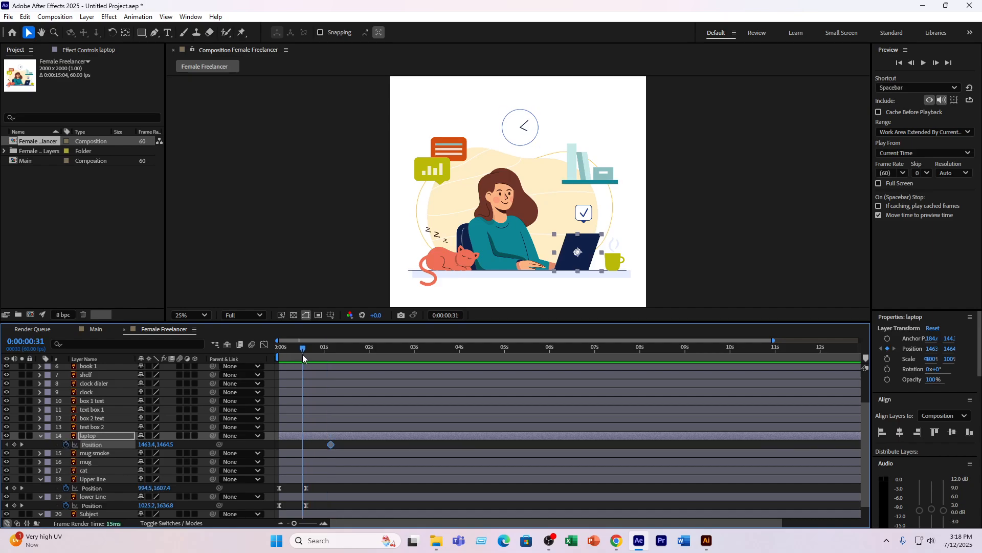
{"action": "left_click_drag", "start_coordinate": [143, 444], "coordinate": [512, 438]}
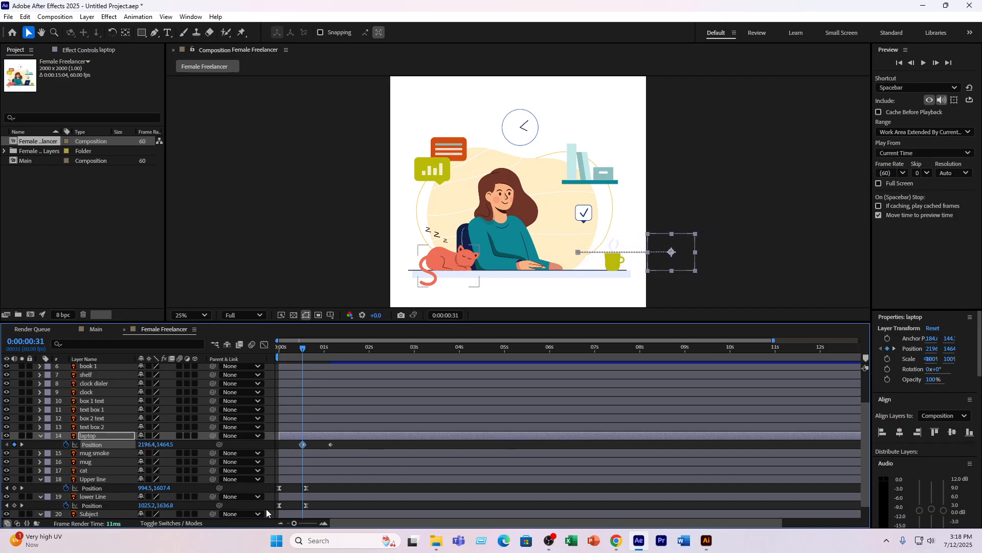
- Try moving the Subject layer leftward with a Position keyframe at 0:00:00:31, and undo the change
{"action": "scroll", "coordinate": [307, 460], "scroll_direction": "down", "scroll_amount": 2}
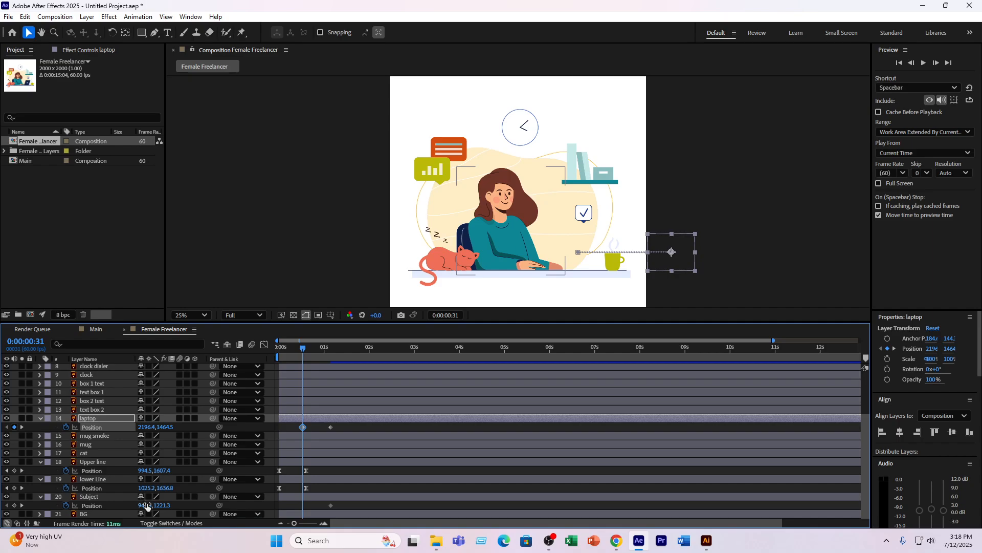
{"action": "left_click_drag", "start_coordinate": [146, 506], "coordinate": [5, 464]}
{"action": "key", "text": "ctrl+z"}
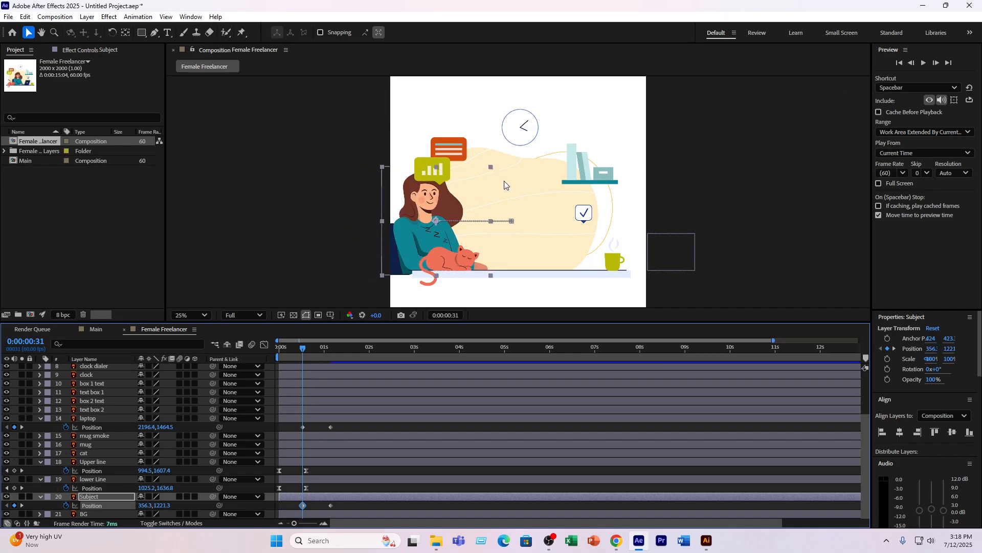
{"action": "key", "text": "ctrl+z"}
{"action": "key", "text": "ctrl+z"}
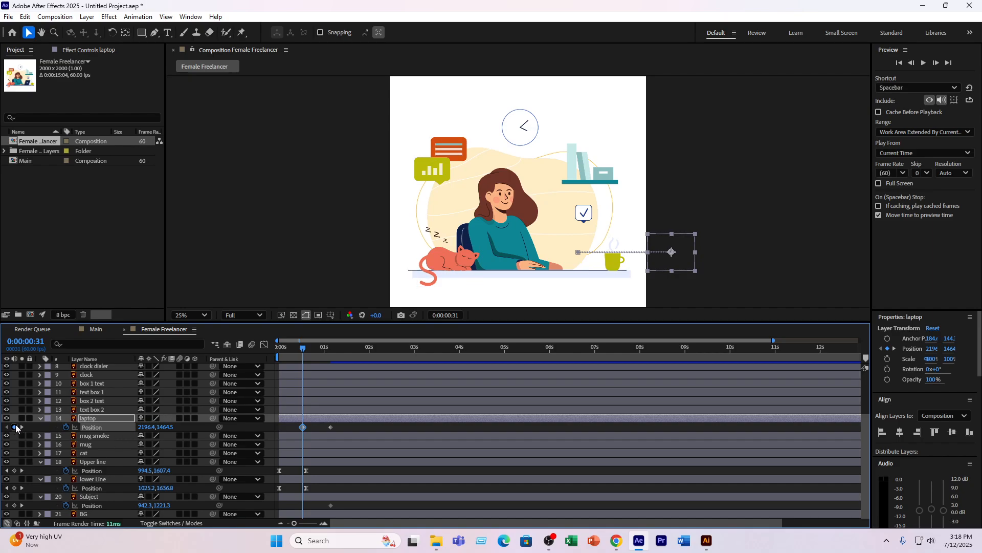
{"action": "left_click", "coordinate": [45, 429]}
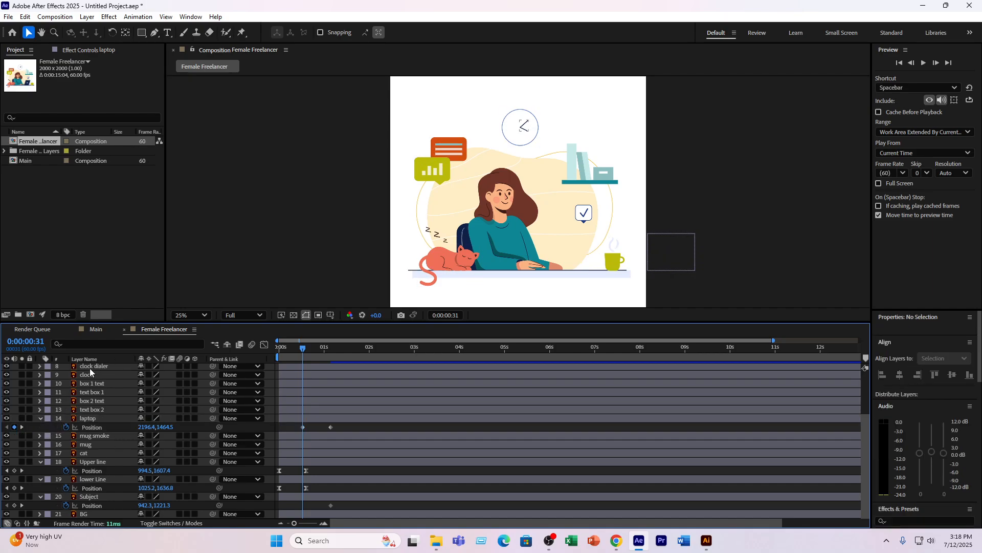
{"action": "right_click", "coordinate": [121, 360]}
{"action": "right_click", "coordinate": [15, 381]}
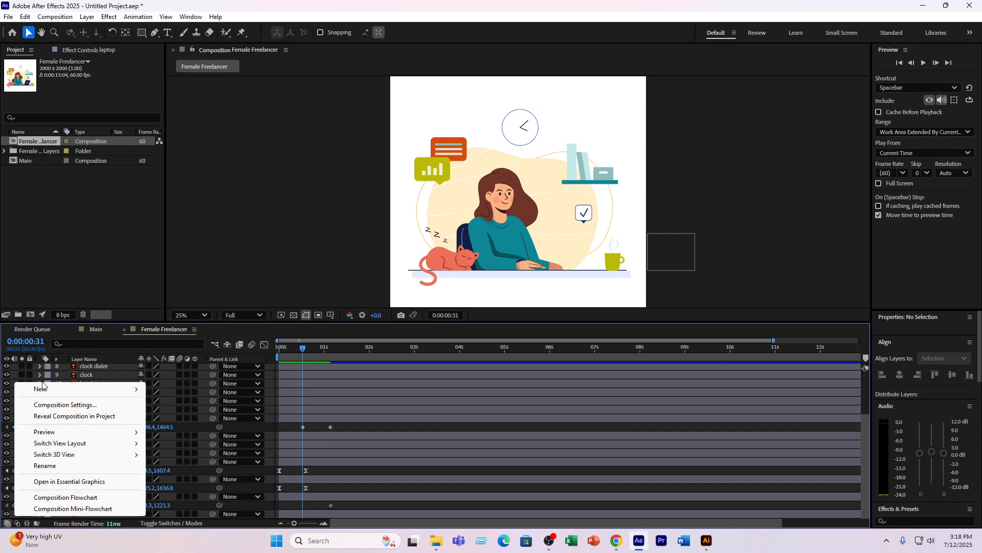
{"action": "mouse_move", "coordinate": [77, 389]}
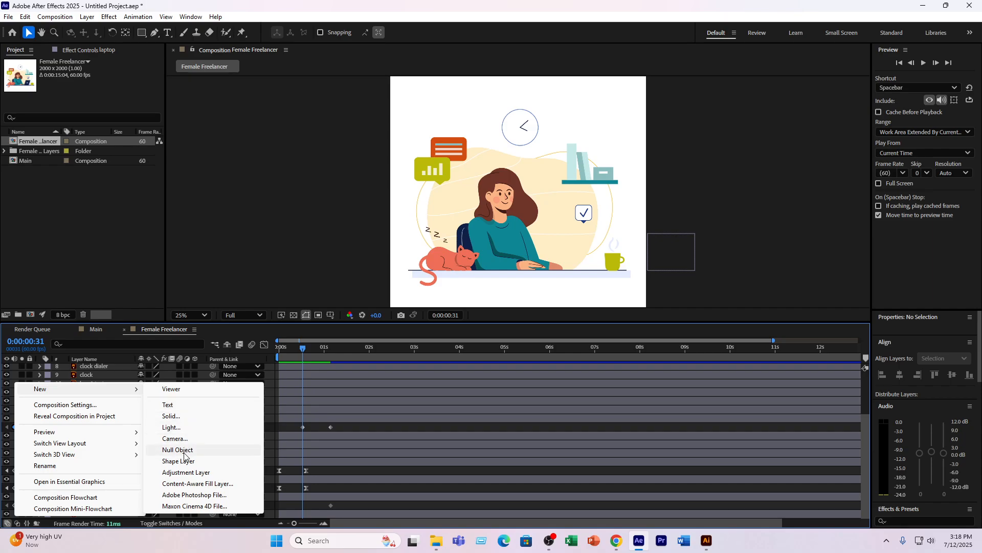
{"action": "left_click", "coordinate": [106, 250]}
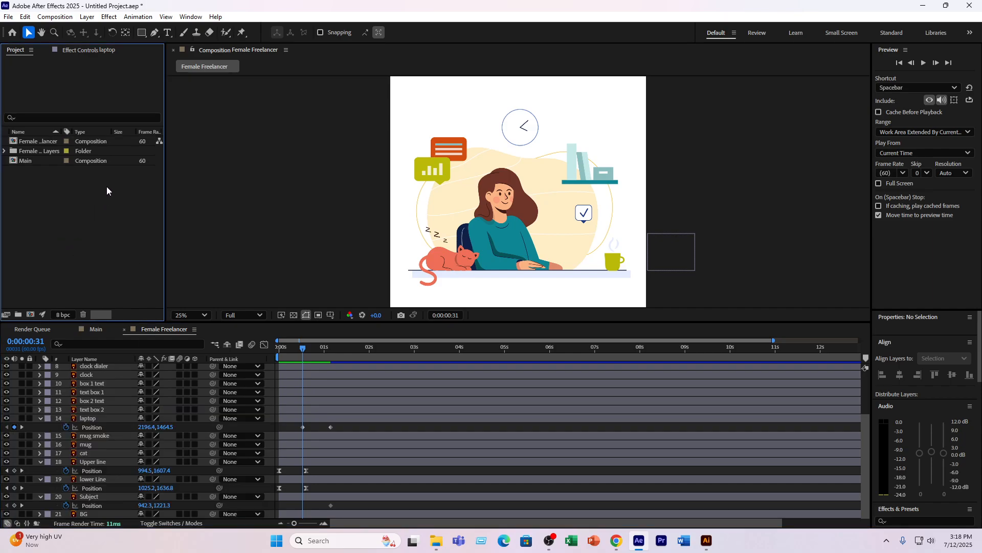
- Draw a rectangle shape layer about 930 by 824 px over the woman and place it directly above the Subject layer
{"action": "left_click", "coordinate": [142, 32]}
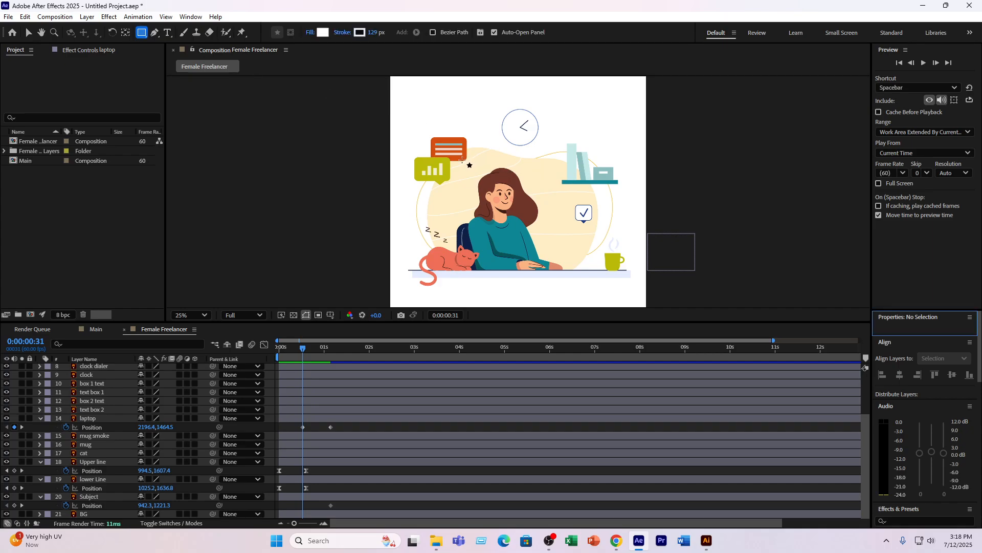
{"action": "mouse_move", "coordinate": [453, 159]}
{"action": "left_mouse_down"}
{"action": "mouse_move", "coordinate": [570, 245]}
{"action": "mouse_move", "coordinate": [571, 266]}
{"action": "left_mouse_up"}
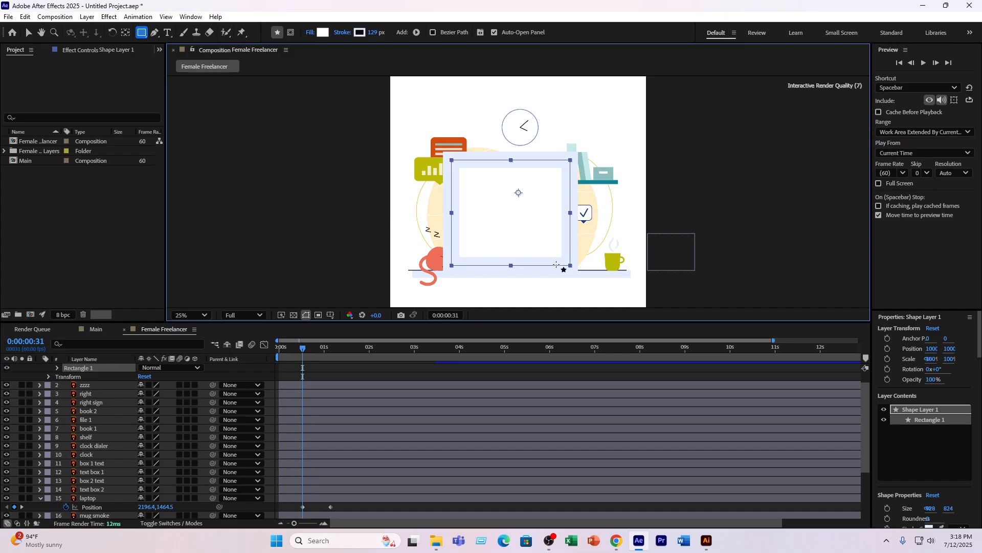
{"action": "scroll", "coordinate": [92, 396], "scroll_direction": "up", "scroll_amount": 1}
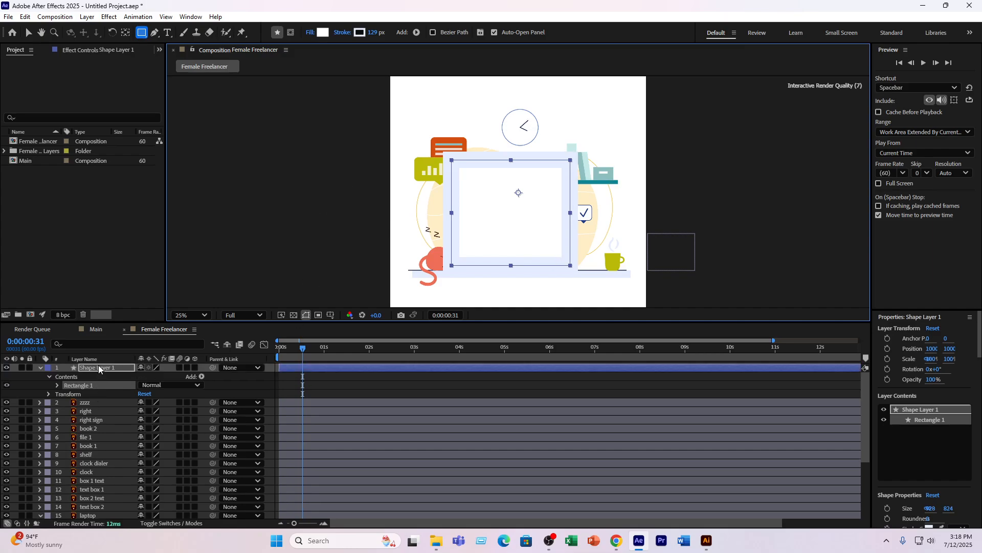
{"action": "scroll", "coordinate": [115, 512], "scroll_direction": "down", "scroll_amount": 4}
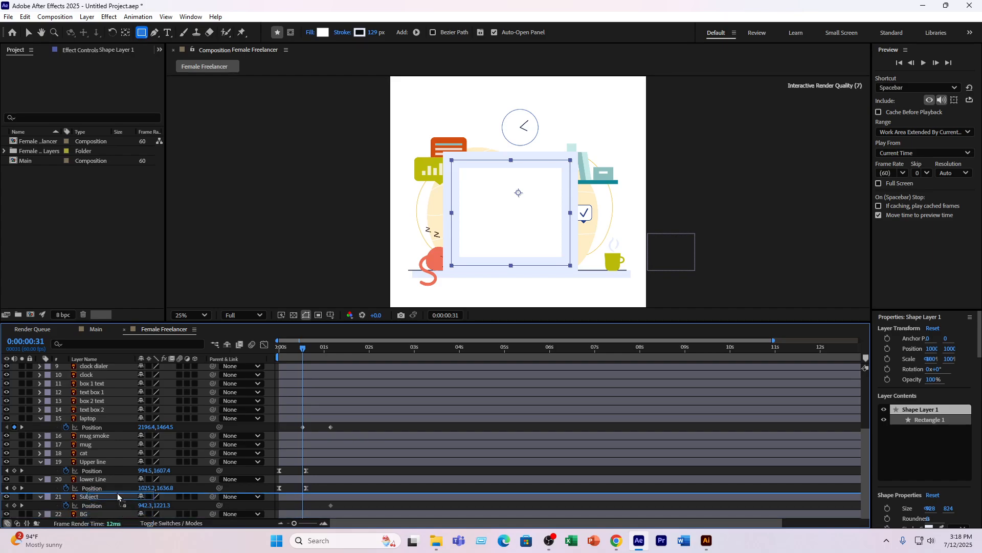
{"action": "left_click_drag", "start_coordinate": [118, 493], "coordinate": [128, 493]}
- Show the track matte options and set Shape Layer 1 as the Subject layer's track matte
{"action": "left_click", "coordinate": [171, 522]}
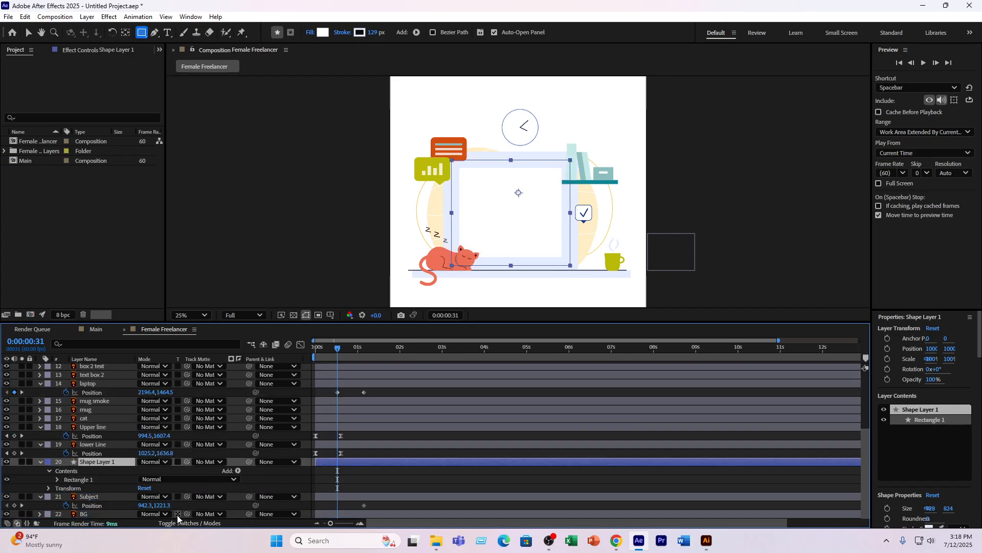
{"action": "left_click", "coordinate": [204, 496]}
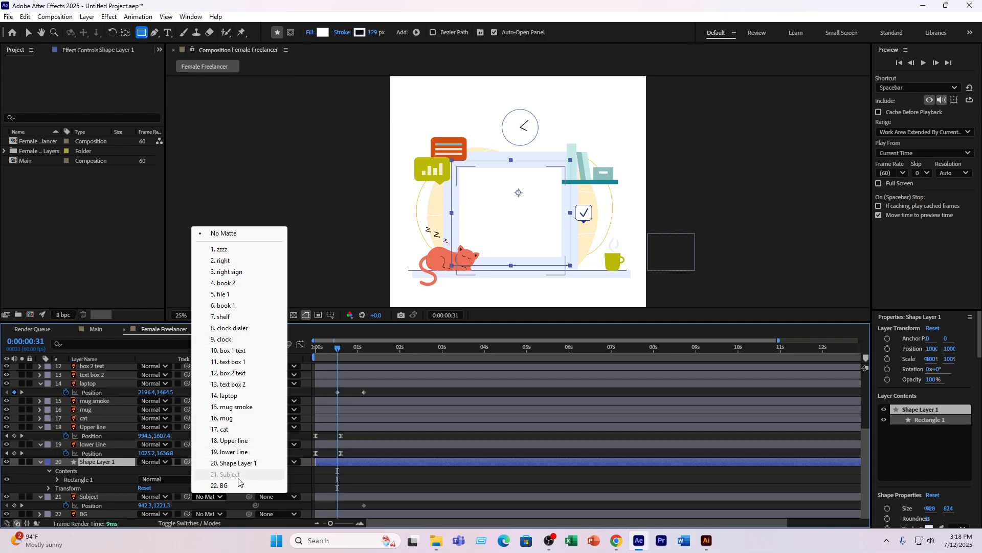
{"action": "left_click", "coordinate": [235, 463]}
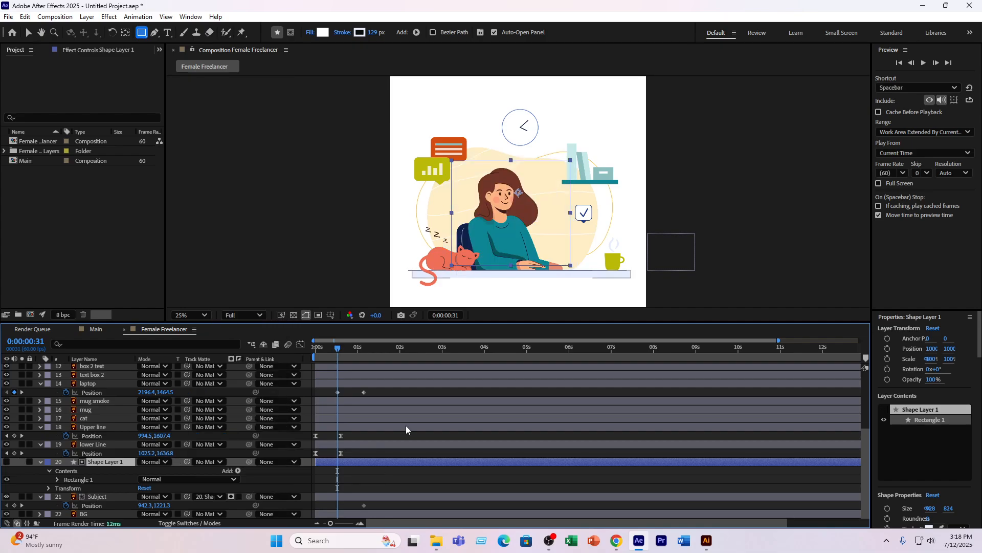
- Stretch the matte rectangle down to the desk line, and set Subject's Position X to -216.7 at 0:00:00:31
{"action": "left_click", "coordinate": [28, 32]}
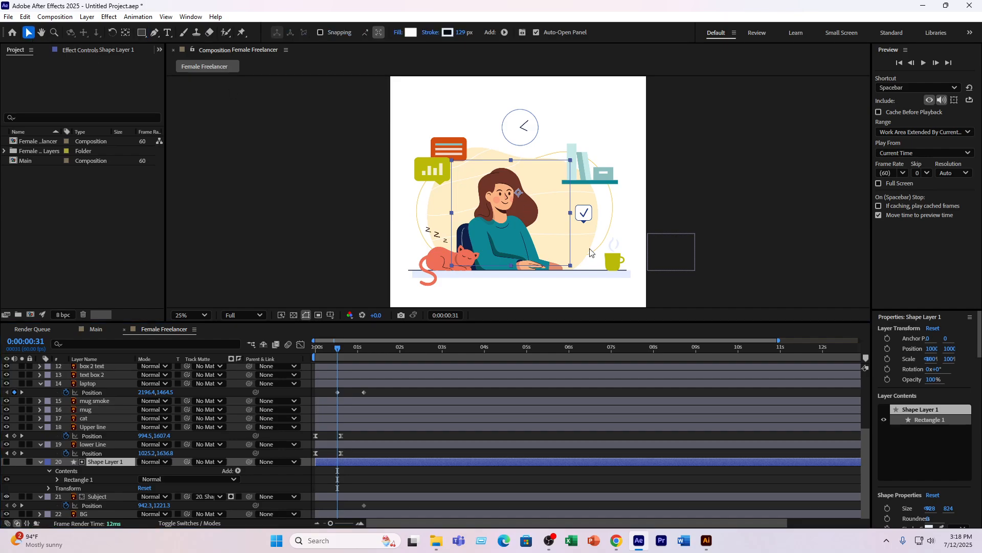
{"action": "left_click_drag", "start_coordinate": [513, 265], "coordinate": [512, 270]}
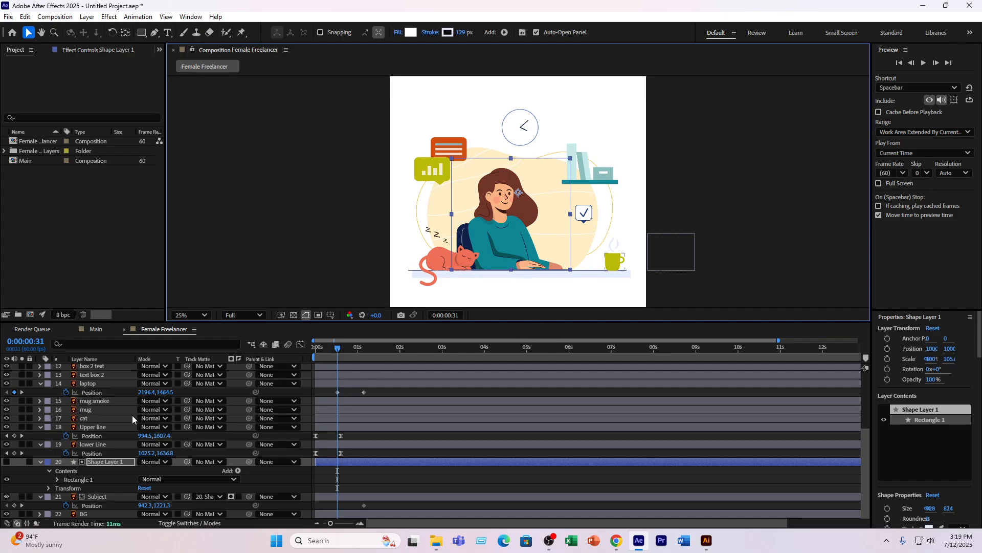
{"action": "left_click_drag", "start_coordinate": [145, 505], "coordinate": [111, 506]}
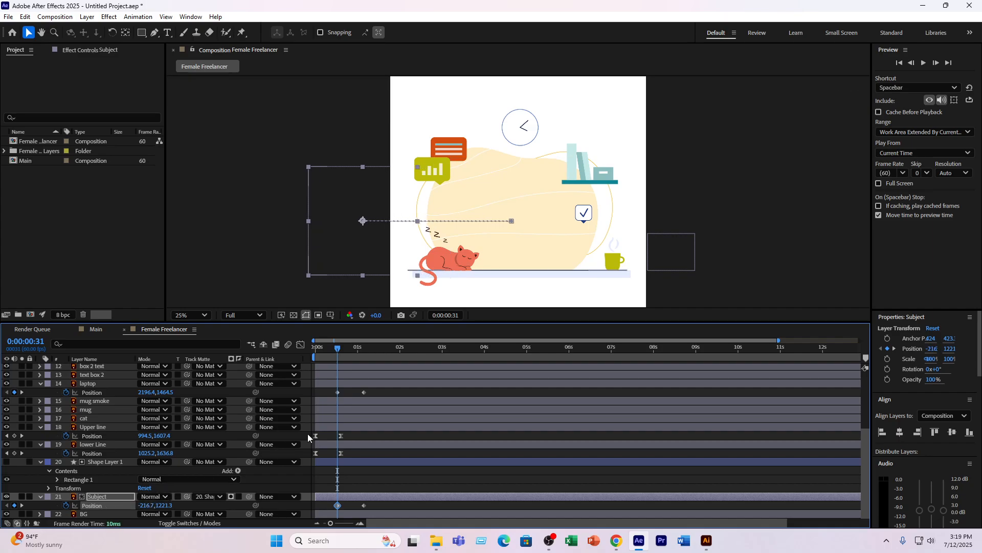
- Apply Easy Ease to the laptop and Subject Position keyframes and reshape their speed curves for a fast start and slow finish
{"action": "left_click_drag", "start_coordinate": [330, 392], "coordinate": [369, 397]}
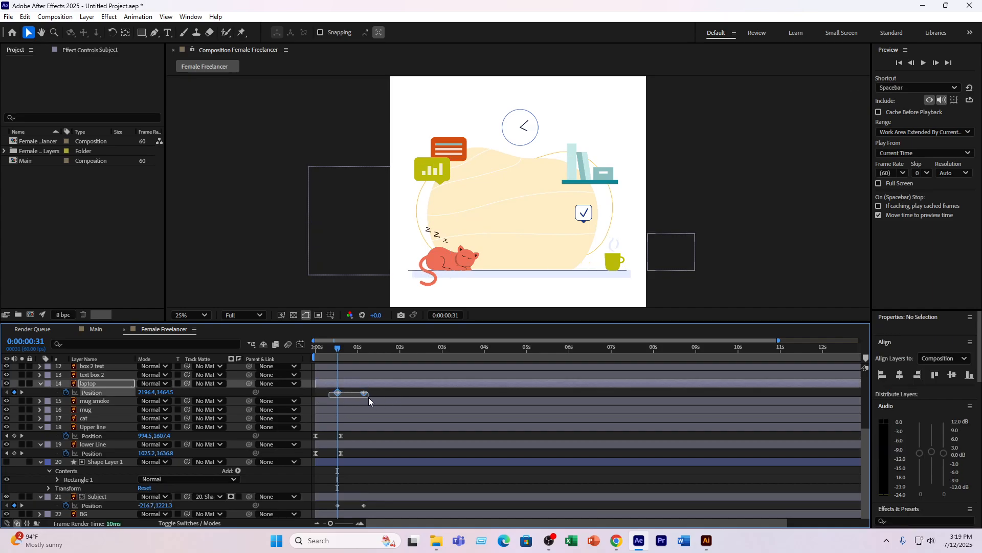
{"action": "left_click_drag", "start_coordinate": [373, 504], "coordinate": [331, 501]}
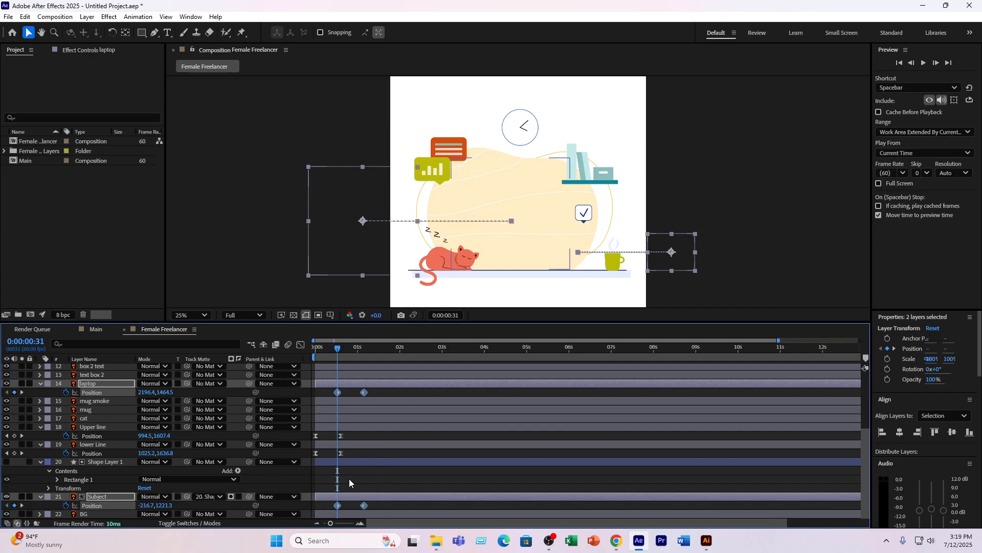
{"action": "left_click", "coordinate": [301, 344]}
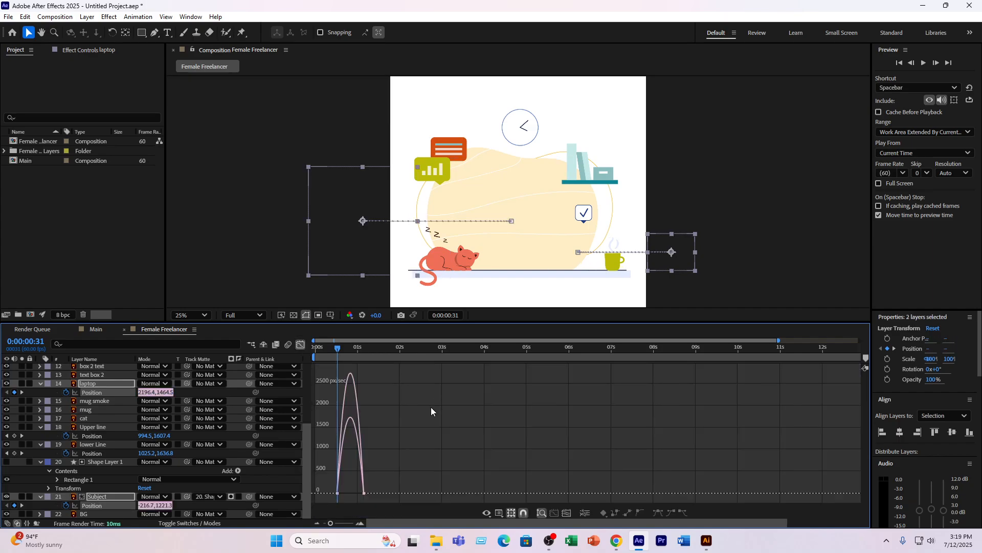
{"action": "left_click_drag", "start_coordinate": [359, 490], "coordinate": [344, 490]}
{"action": "left_click", "coordinate": [301, 345]}
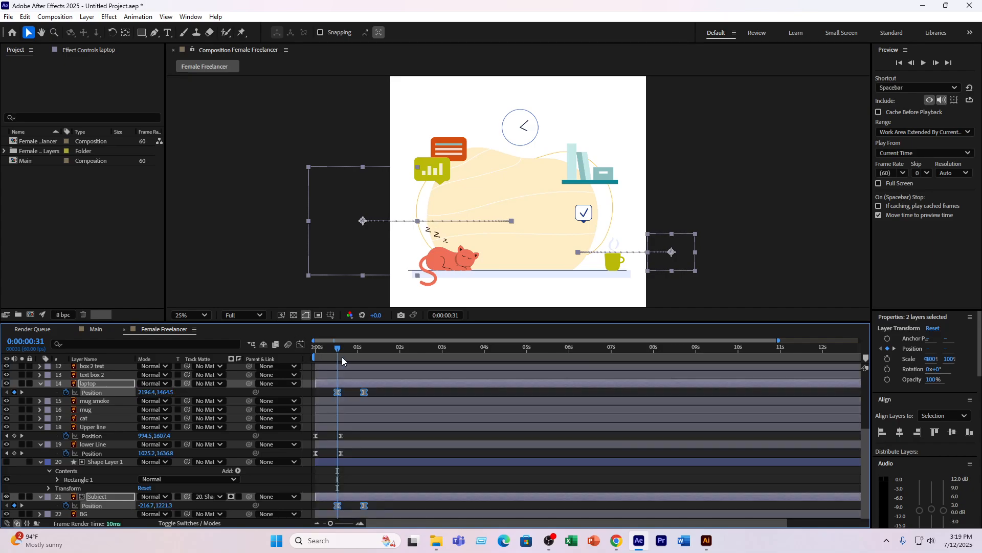
- Preview the animation from the start and place the current time at 0:00:01:08
{"action": "key", "text": "Home"}
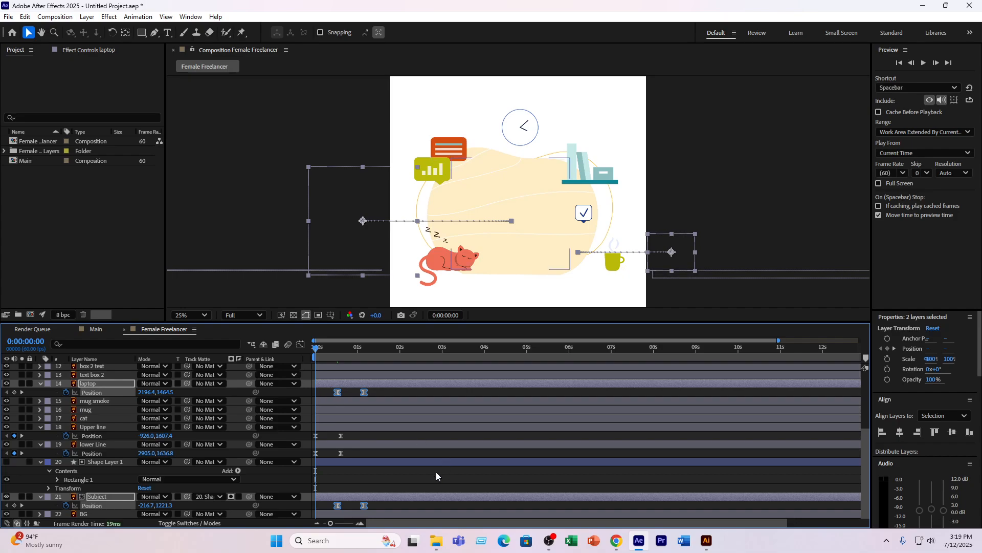
{"action": "left_click", "coordinate": [435, 470]}
{"action": "key", "text": "space"}
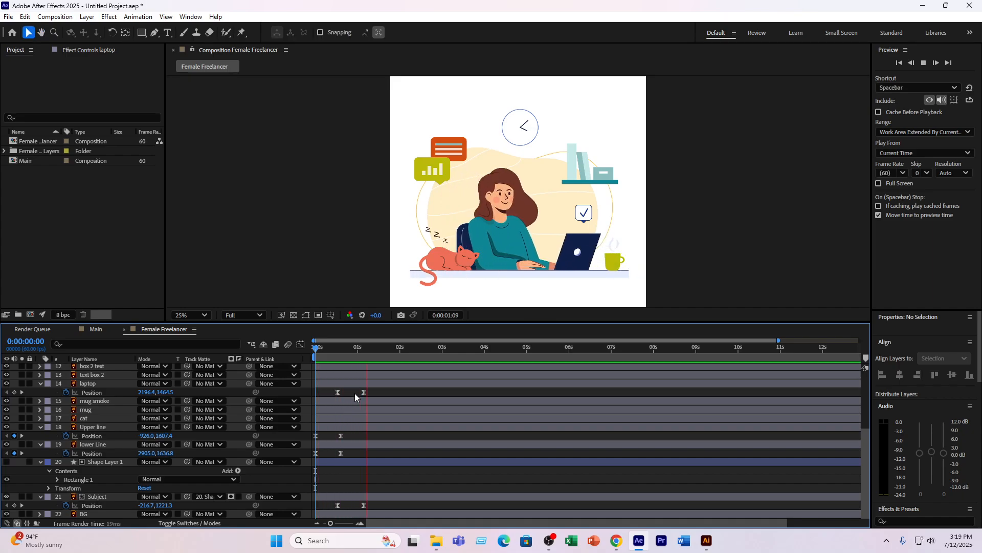
{"action": "left_click", "coordinate": [357, 362]}
{"action": "left_click_drag", "start_coordinate": [357, 362], "coordinate": [364, 362]}
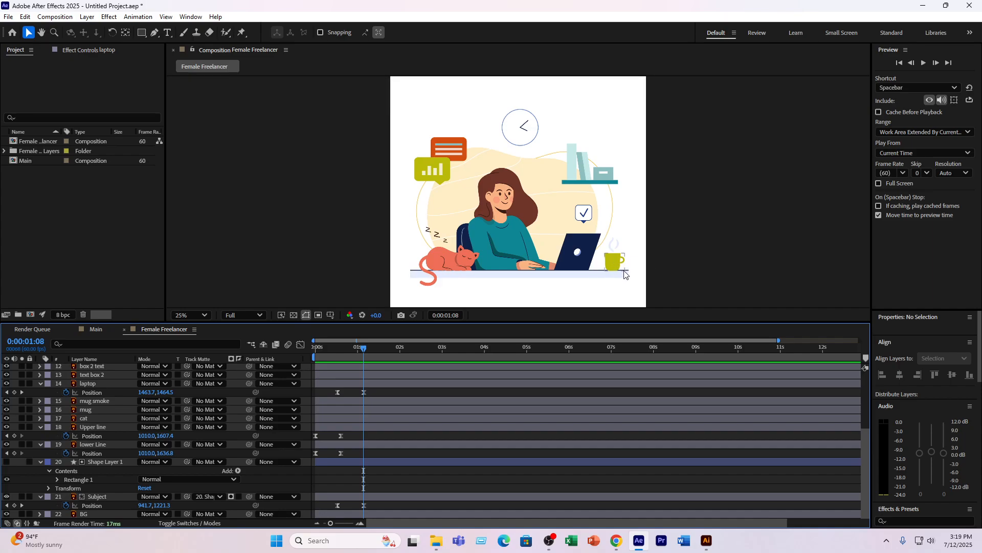
- Show the mug layer's Scale property, try shrinking the mug to 57%, and undo the scaling
{"action": "key", "text": "period"}
{"action": "left_click_drag", "start_coordinate": [659, 242], "coordinate": [491, 112]}
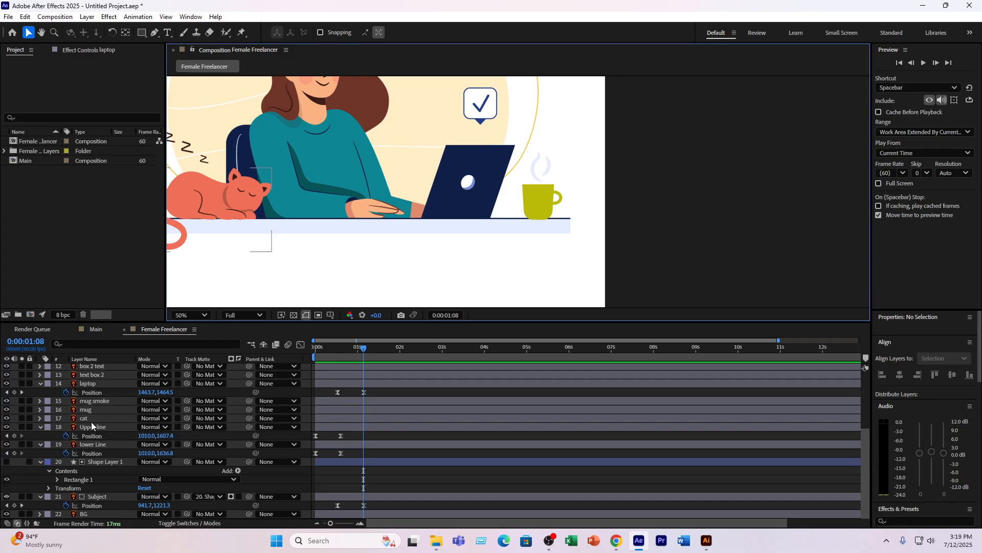
{"action": "left_click", "coordinate": [89, 409]}
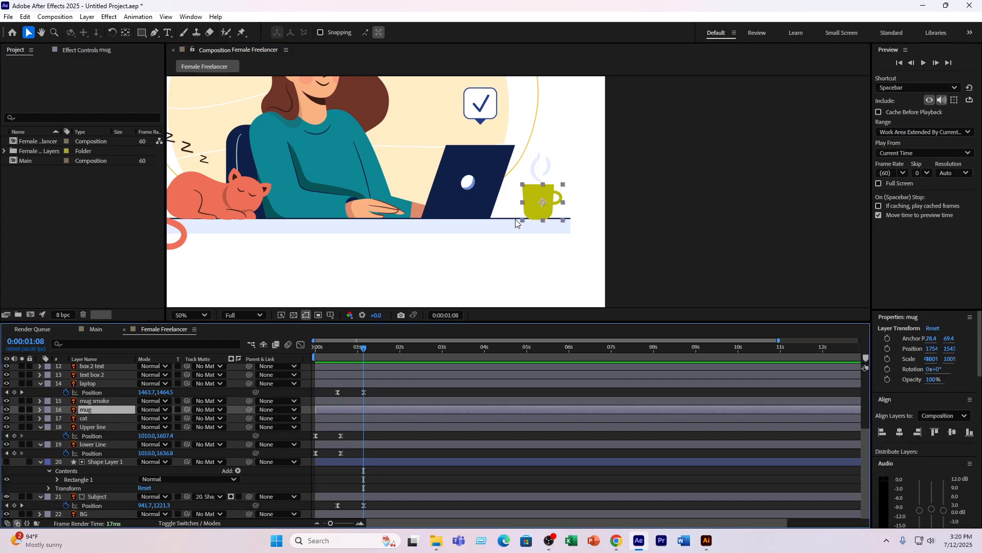
{"action": "key", "text": "s"}
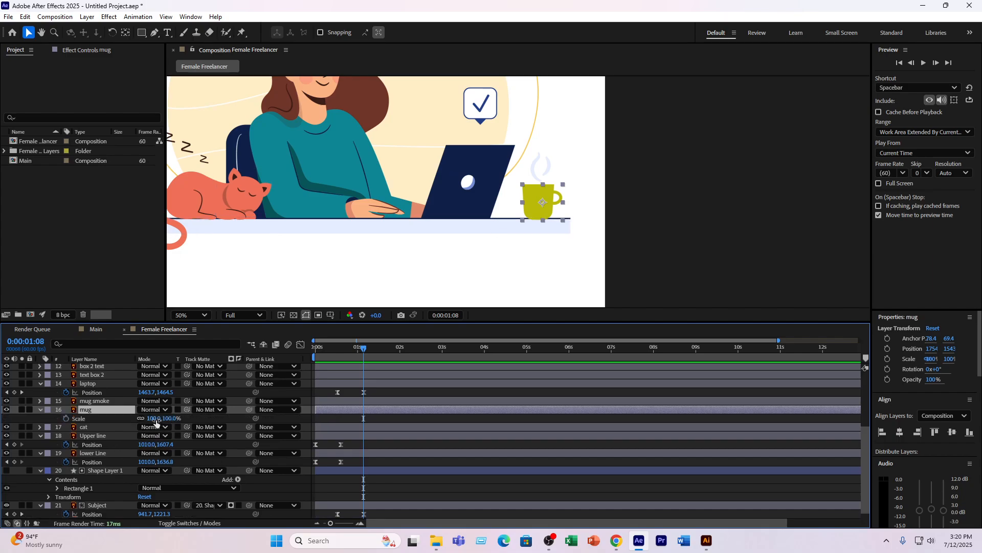
{"action": "left_click_drag", "start_coordinate": [156, 418], "coordinate": [133, 418]}
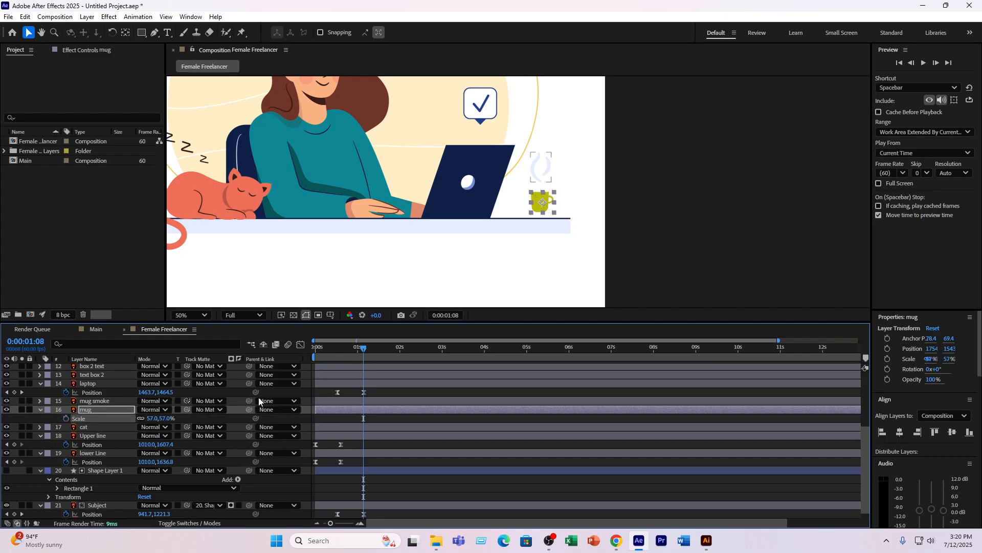
{"action": "key", "text": "ctrl+z"}
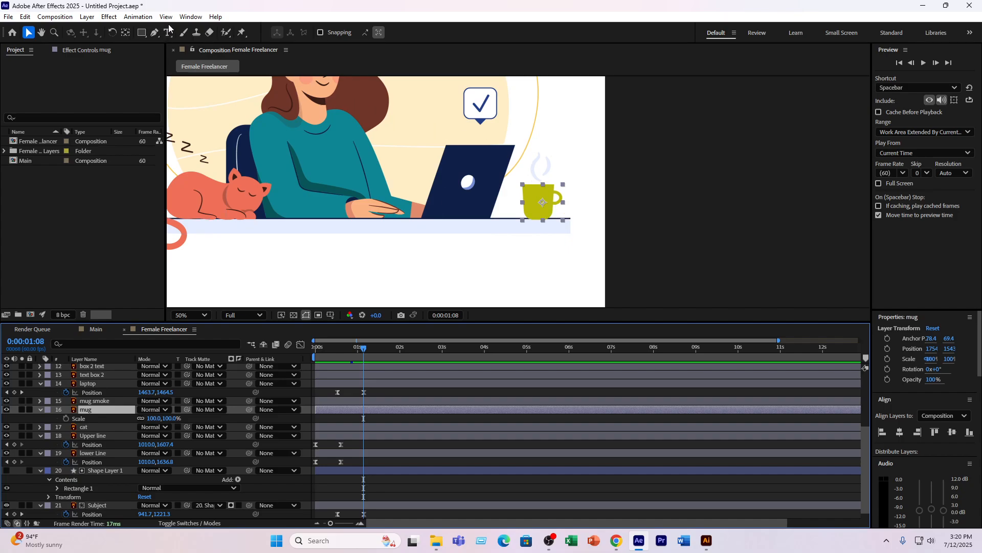
- Move the mug's anchor point down to the middle of its base with the Pan Behind tool
{"action": "key", "text": "y"}
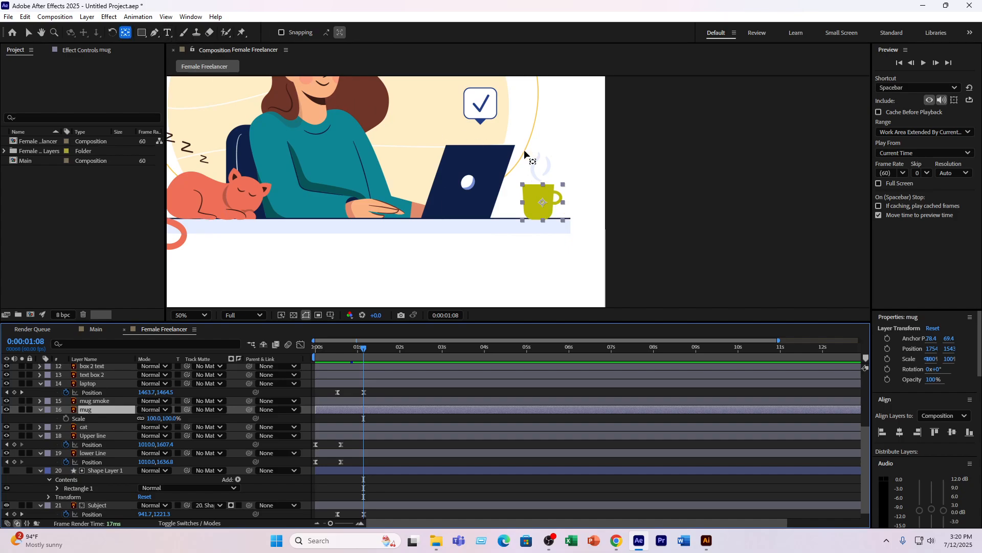
{"action": "left_click", "coordinate": [542, 205]}
{"action": "left_click_drag", "start_coordinate": [543, 204], "coordinate": [543, 220]}
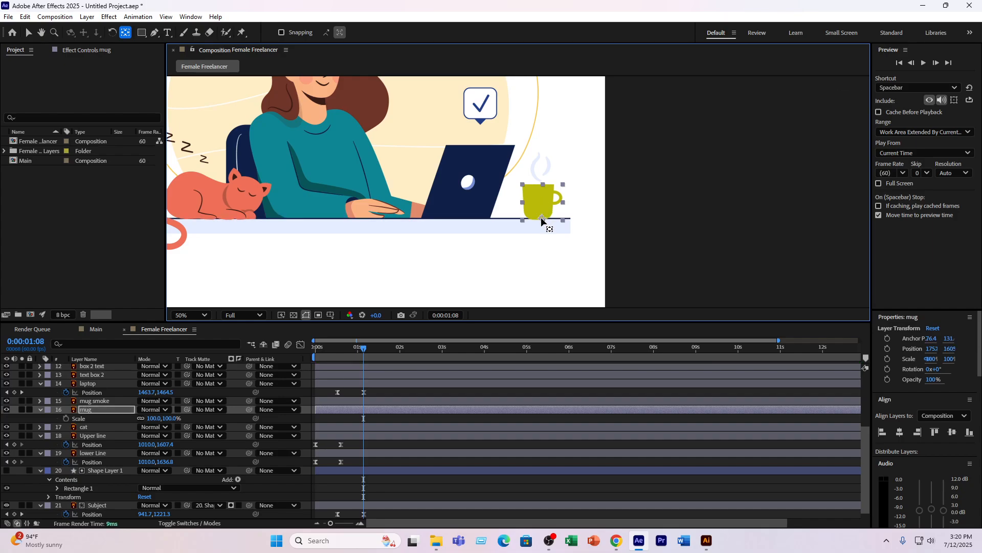
- Keyframe the mug's Scale at 100% at 0:00:01:29 and at 0% at 0:00:01:02
{"action": "left_click", "coordinate": [101, 412]}
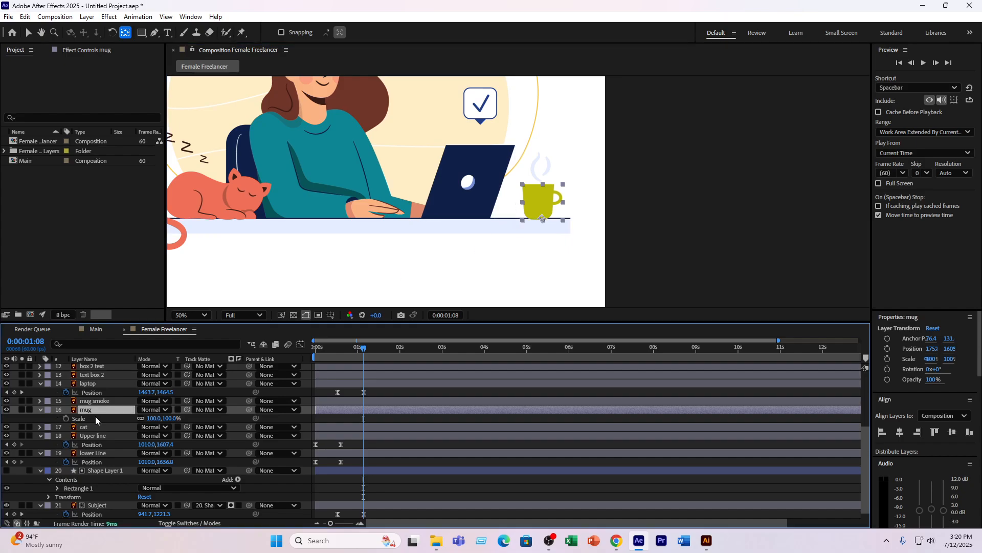
{"action": "left_click", "coordinate": [378, 348]}
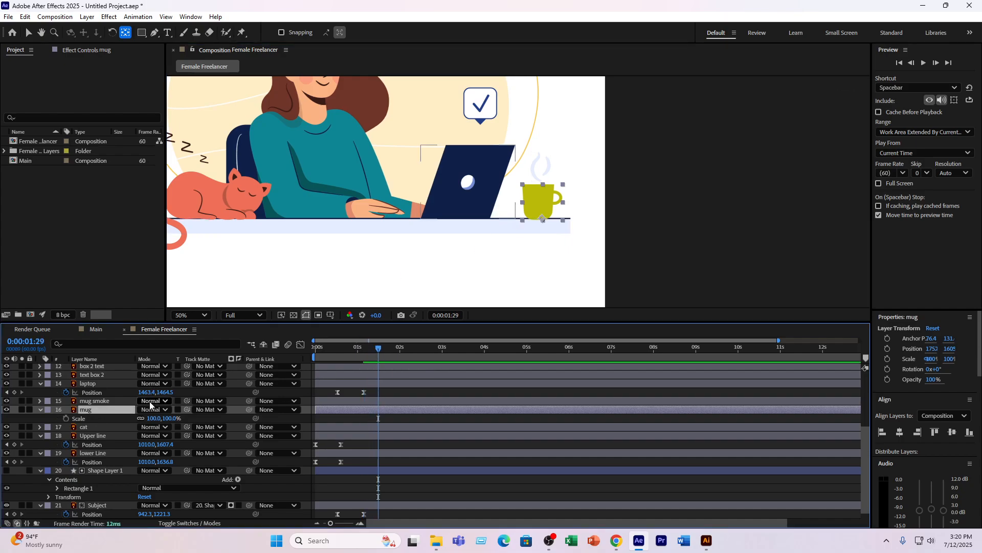
{"action": "left_click", "coordinate": [66, 418]}
{"action": "left_click", "coordinate": [358, 348]}
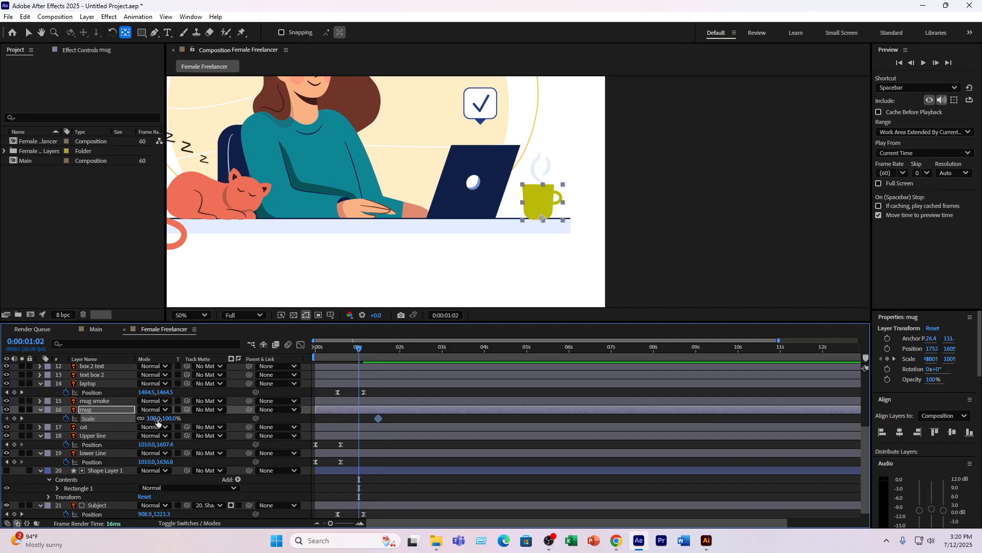
{"action": "left_click_drag", "start_coordinate": [155, 419], "coordinate": [114, 417]}
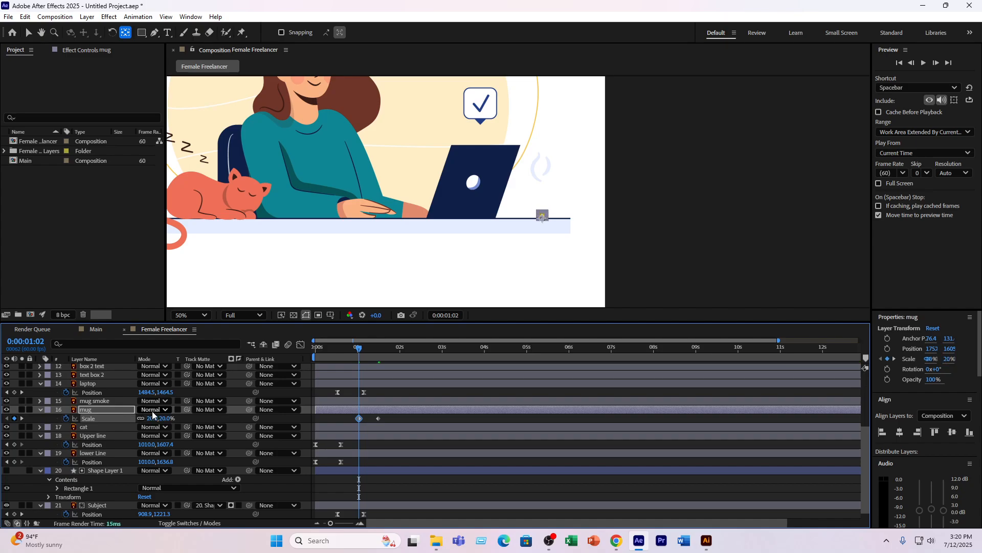
{"action": "left_click", "coordinate": [154, 418]}
{"action": "type", "text": "0"}
{"action": "key", "text": "Return"}
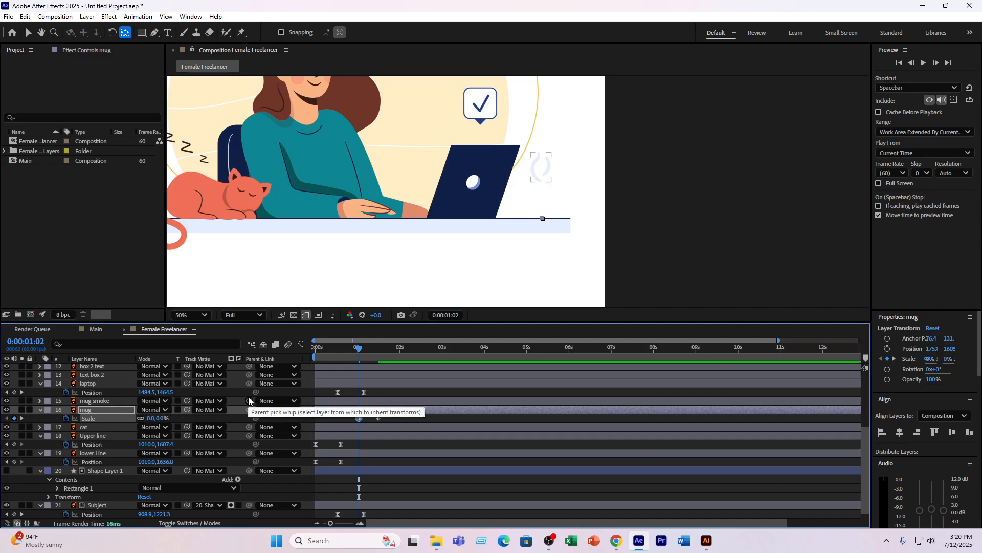
- Apply Easy Ease to the mug's Scale keyframes and reshape their speed curve for a fast start and slow finish
{"action": "left_click", "coordinate": [397, 419]}
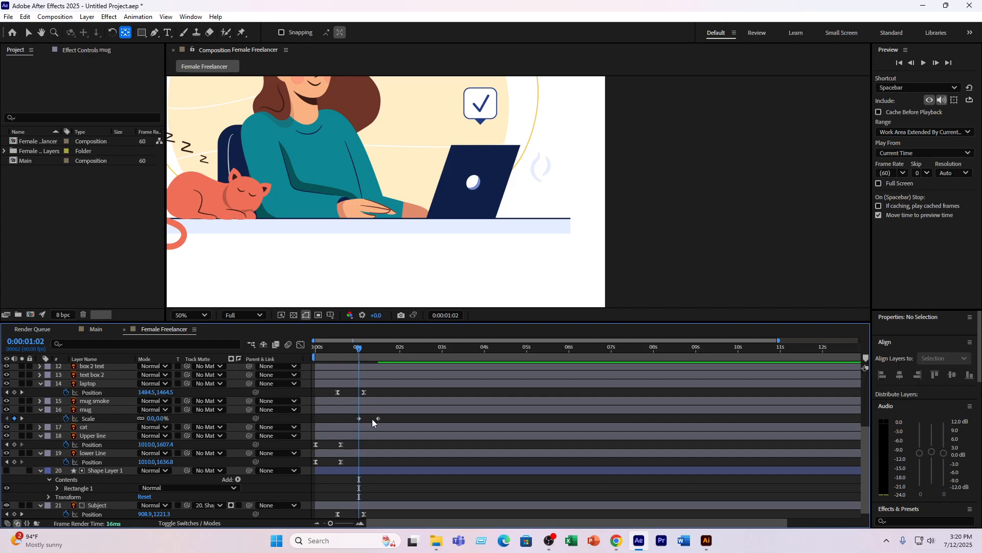
{"action": "key", "text": "v"}
{"action": "left_click_drag", "start_coordinate": [391, 419], "coordinate": [353, 415]}
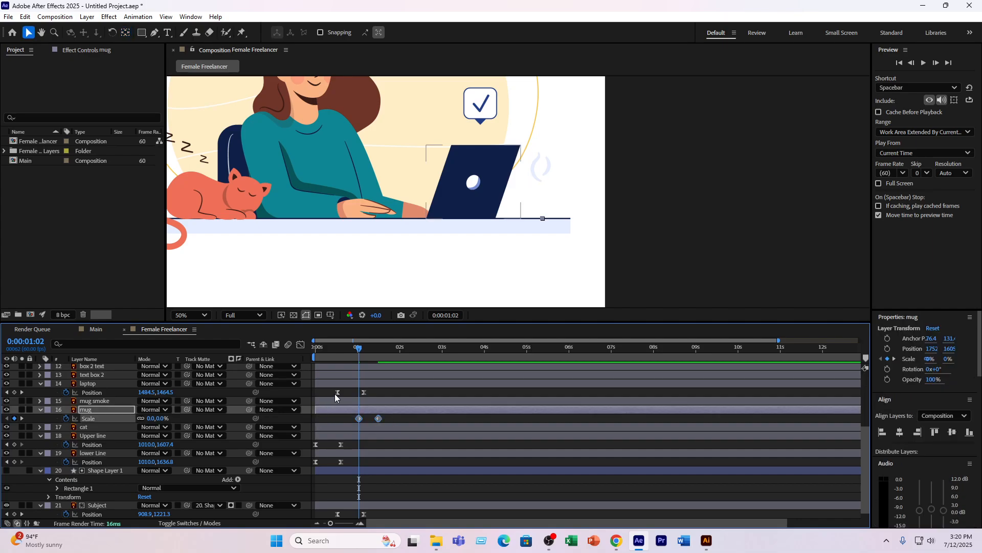
{"action": "left_click", "coordinate": [301, 344]}
{"action": "left_click_drag", "start_coordinate": [440, 441], "coordinate": [317, 504]}
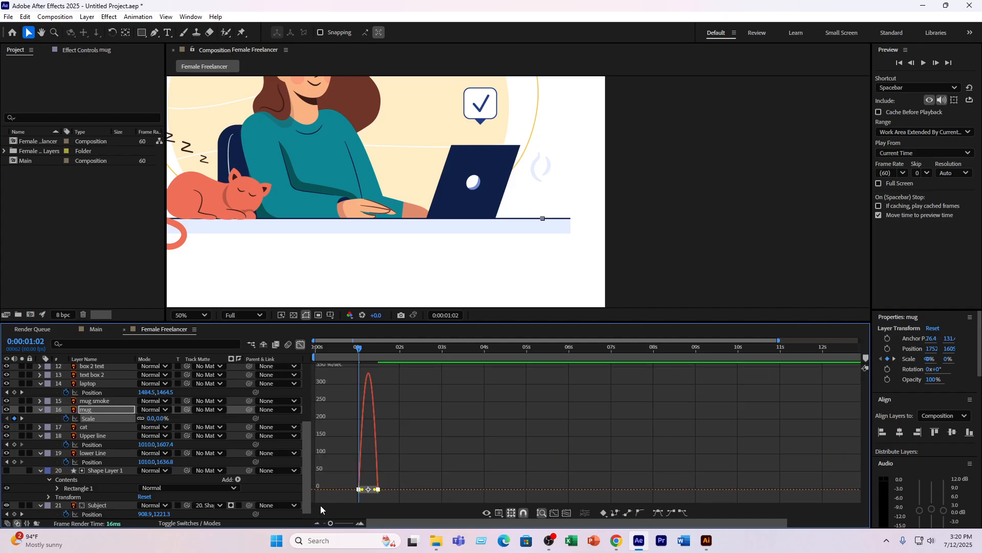
{"action": "left_click_drag", "start_coordinate": [374, 489], "coordinate": [365, 490]}
- Preview the mug's scale-up twice from just before it starts, and scrub through its keyframes
{"action": "left_click", "coordinate": [355, 344]}
{"action": "key", "text": "space"}
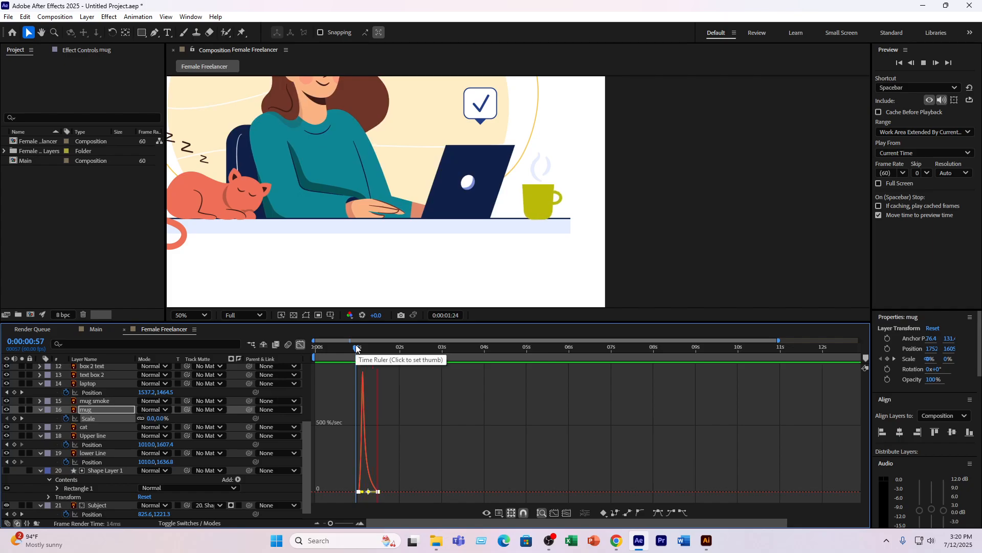
{"action": "key", "text": "space"}
{"action": "left_click", "coordinate": [353, 359]}
{"action": "key", "text": "space"}
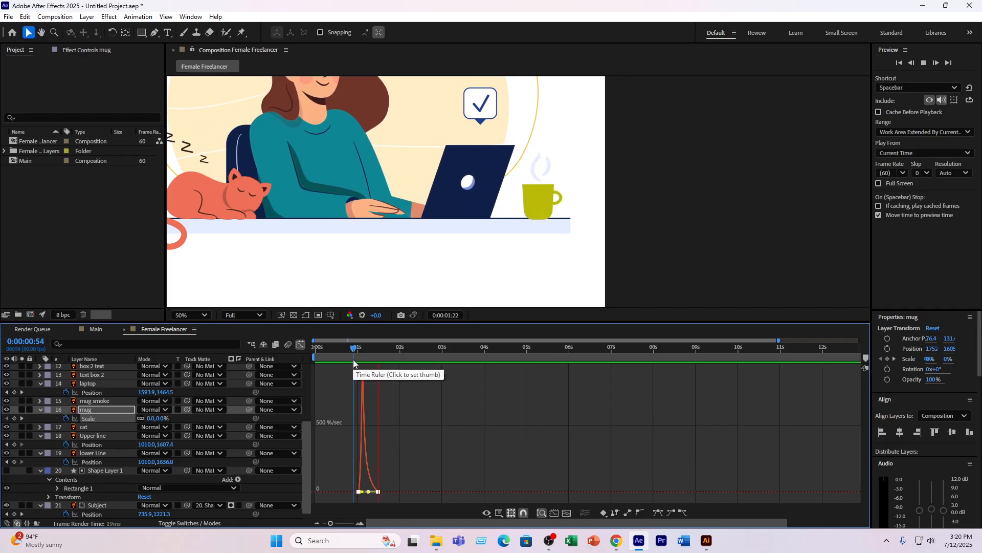
{"action": "key", "text": "space"}
{"action": "left_click_drag", "start_coordinate": [342, 348], "coordinate": [376, 351]}
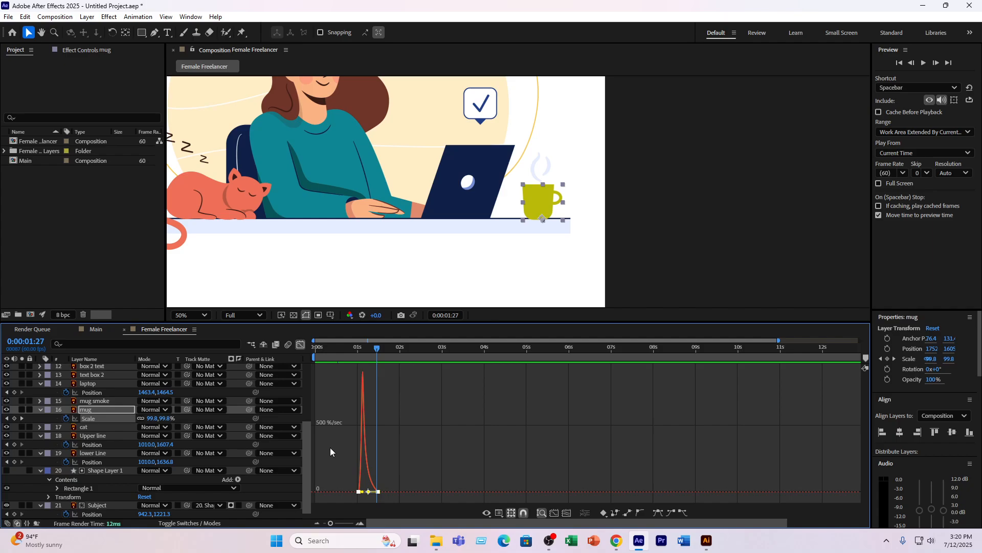
{"action": "left_click_drag", "start_coordinate": [378, 348], "coordinate": [365, 346]}
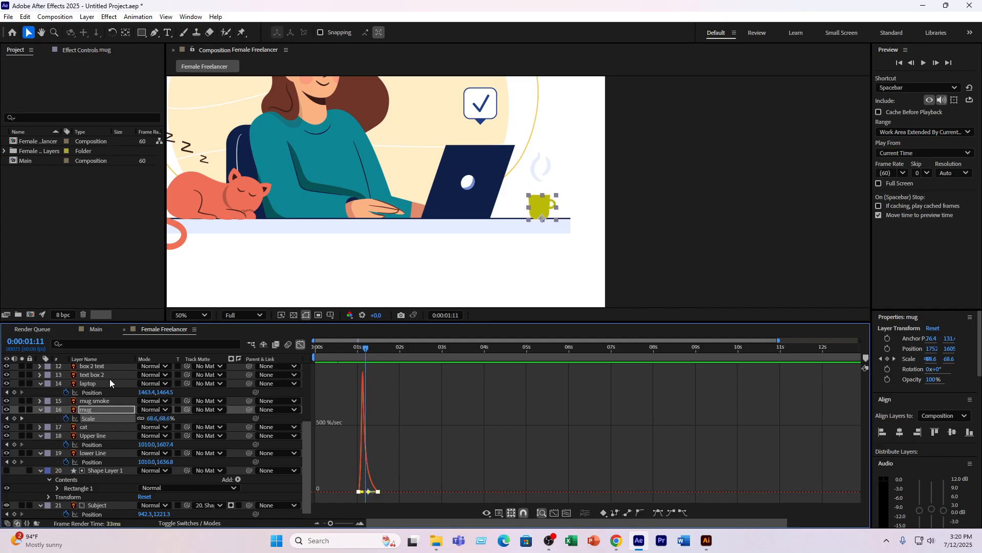
- Return to the keyframe view and start Opacity keyframing on the mug smoke layer at 0:00:01:22
{"action": "left_click", "coordinate": [90, 413]}
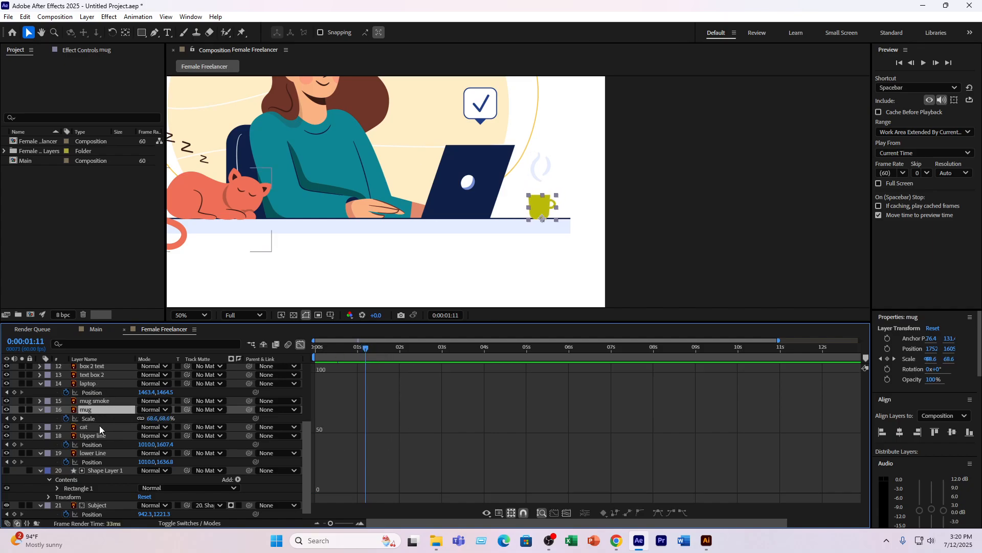
{"action": "scroll", "coordinate": [99, 425], "scroll_direction": "up", "scroll_amount": 2}
{"action": "scroll", "coordinate": [99, 394], "scroll_direction": "up", "scroll_amount": 2}
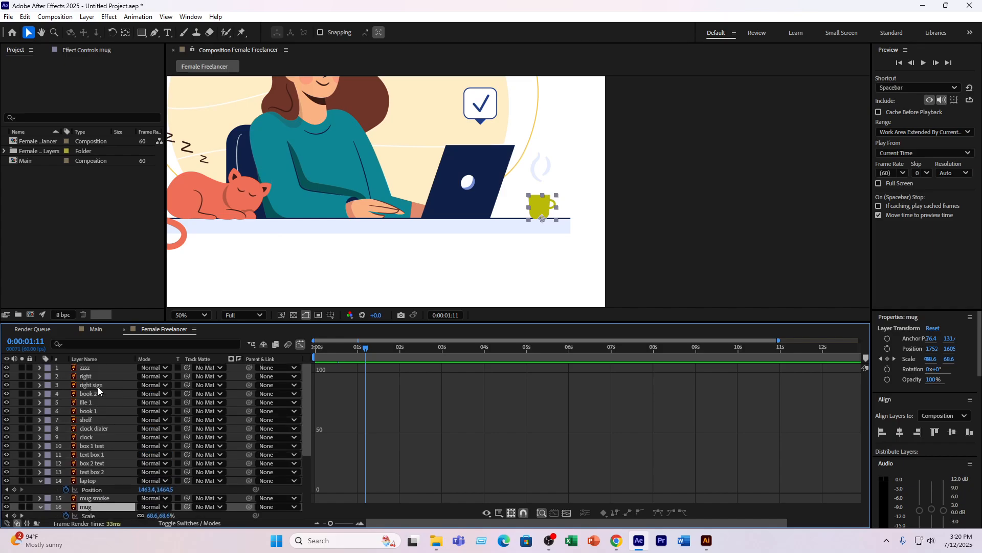
{"action": "scroll", "coordinate": [99, 439], "scroll_direction": "down", "scroll_amount": 1}
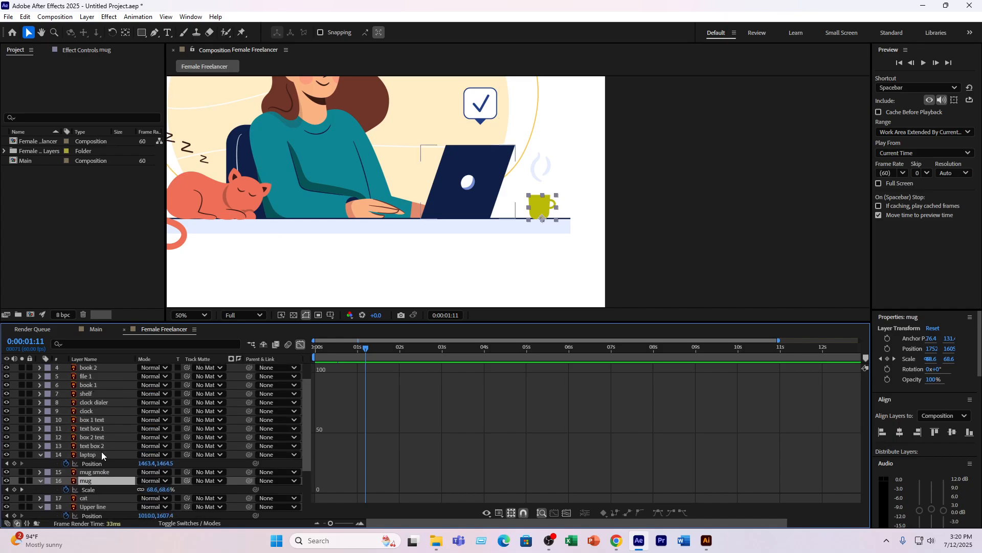
{"action": "left_click", "coordinate": [97, 472]}
{"action": "scroll", "coordinate": [97, 475], "scroll_direction": "down", "scroll_amount": 2}
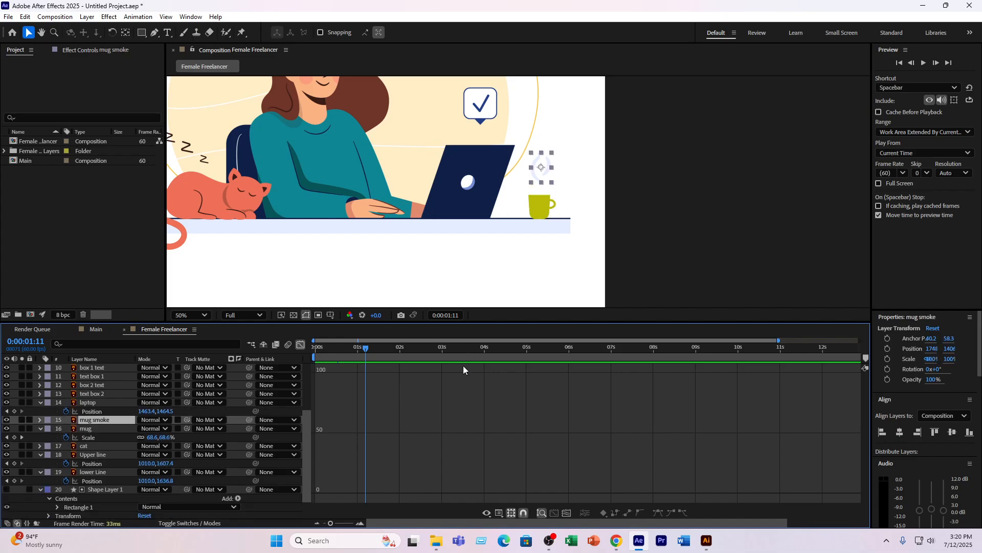
{"action": "left_click", "coordinate": [302, 345]}
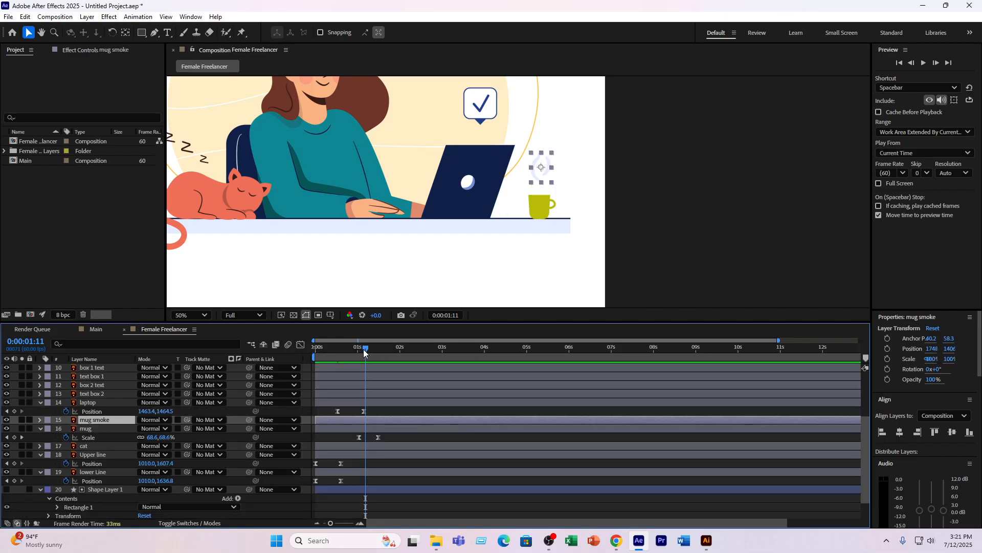
{"action": "left_click_drag", "start_coordinate": [363, 349], "coordinate": [373, 347]}
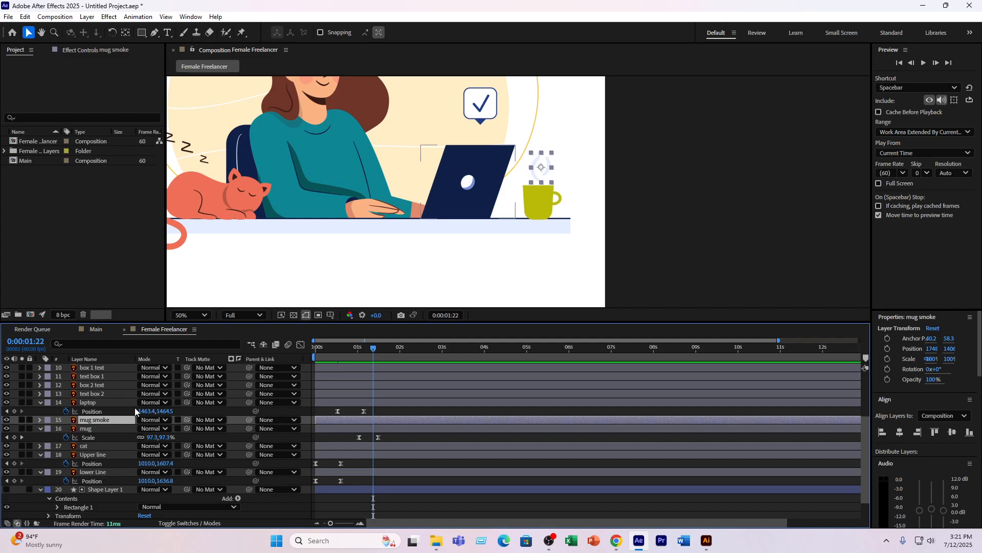
{"action": "key", "text": "t"}
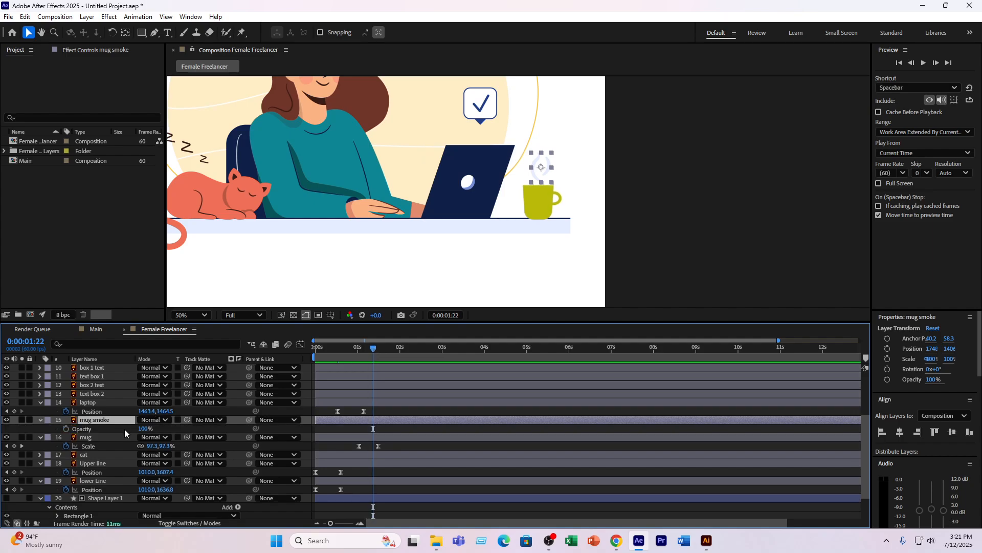
{"action": "left_click", "coordinate": [62, 428]}
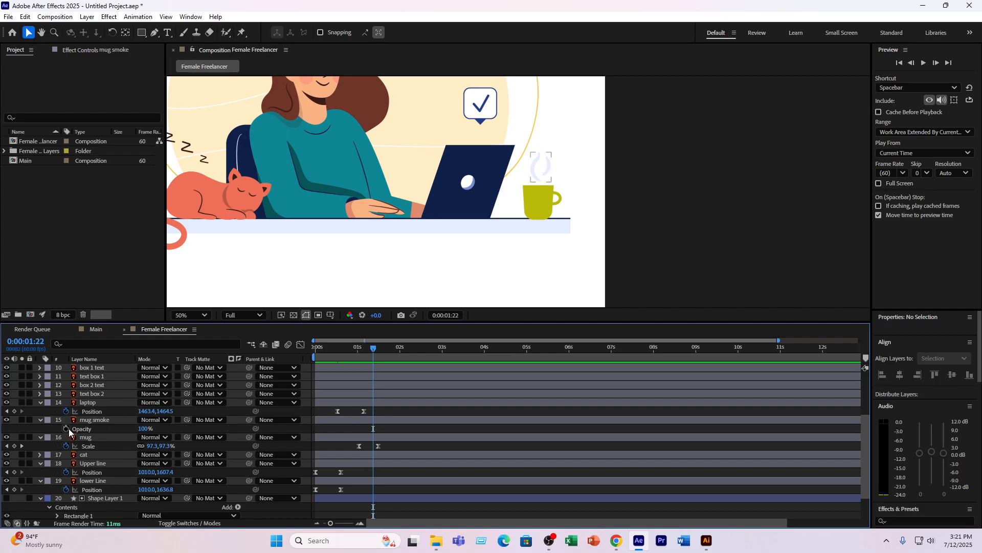
{"action": "left_click", "coordinate": [66, 428]}
- Add a 100% Opacity keyframe for mug smoke at 0:00:01:46 and set its first Opacity keyframe to 0%
{"action": "left_click_drag", "start_coordinate": [373, 347], "coordinate": [391, 352]}
{"action": "left_click", "coordinate": [15, 429]}
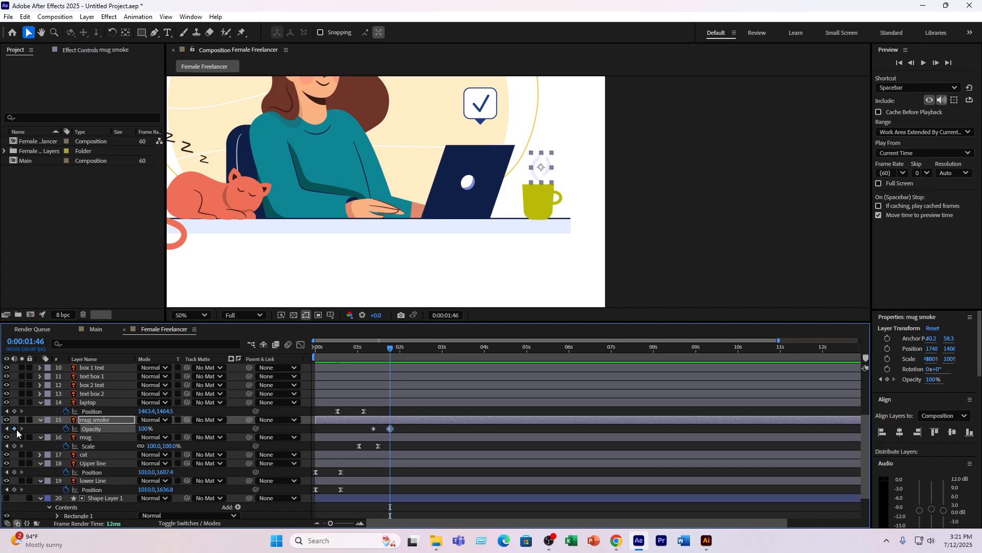
{"action": "left_click", "coordinate": [7, 428]}
{"action": "left_click", "coordinate": [146, 429]}
{"action": "type", "text": "0"}
{"action": "key", "text": "Return"}
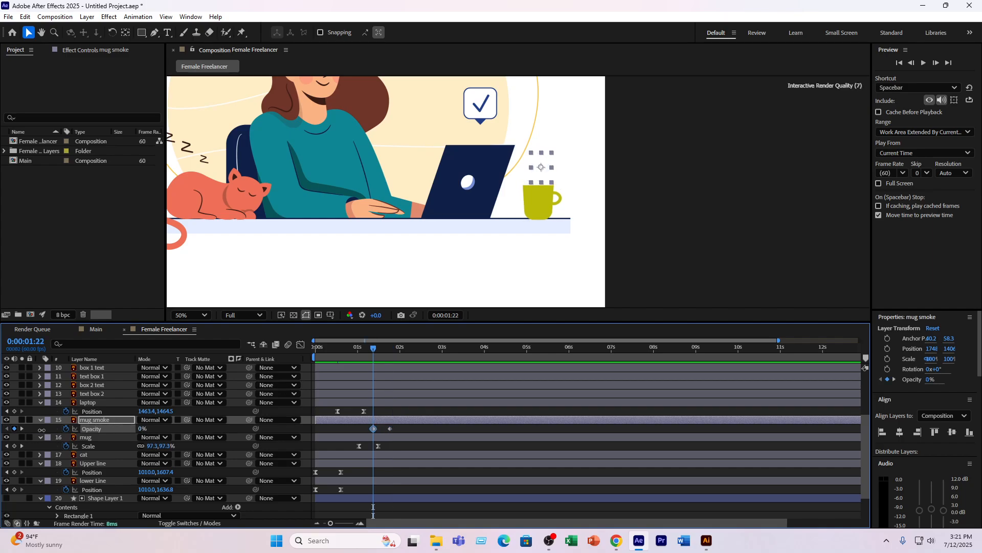
- Apply Easy Ease to the mug smoke Opacity keyframes, preview the fade-in, and place the current time at 0:00:02:07
{"action": "left_click_drag", "start_coordinate": [401, 427], "coordinate": [342, 429]}
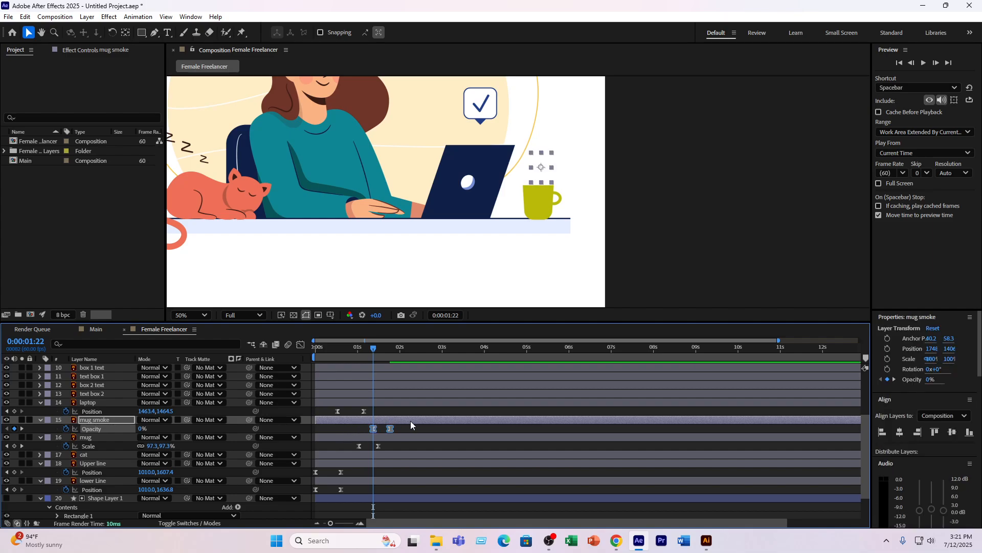
{"action": "key", "text": "space"}
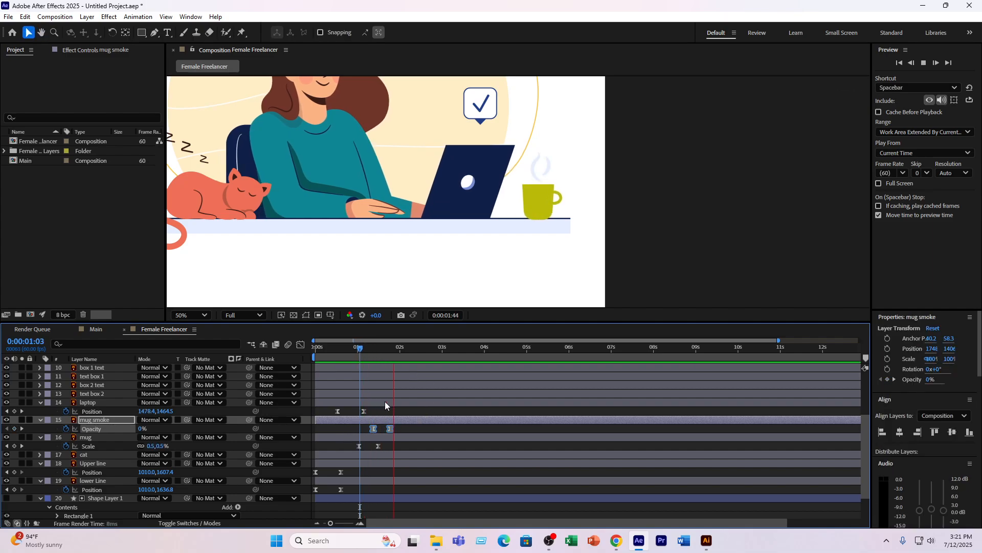
{"action": "key", "text": "space"}
{"action": "left_click_drag", "start_coordinate": [391, 350], "coordinate": [405, 347]}
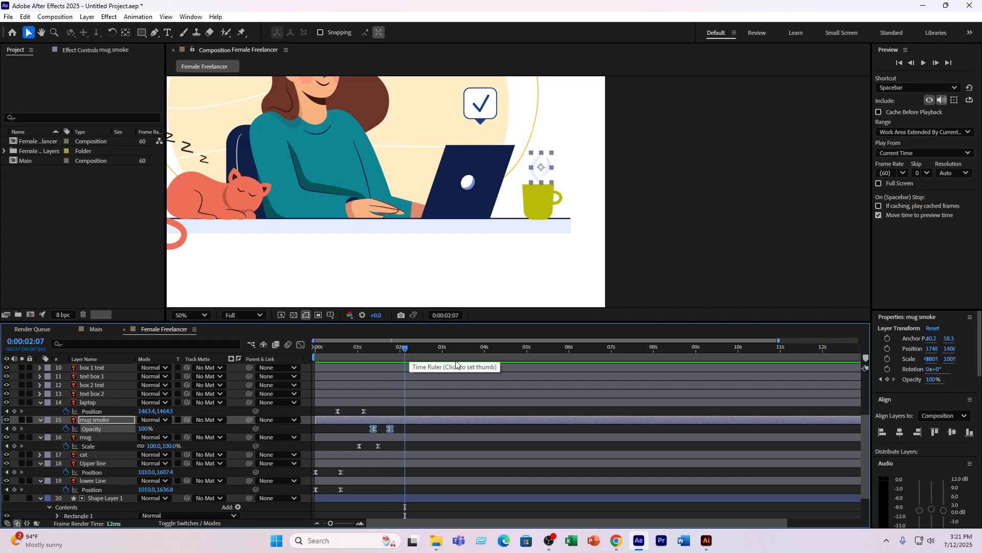
- Try the Radio Waves effect on the mug smoke layer and preview it
{"action": "left_click", "coordinate": [127, 422]}
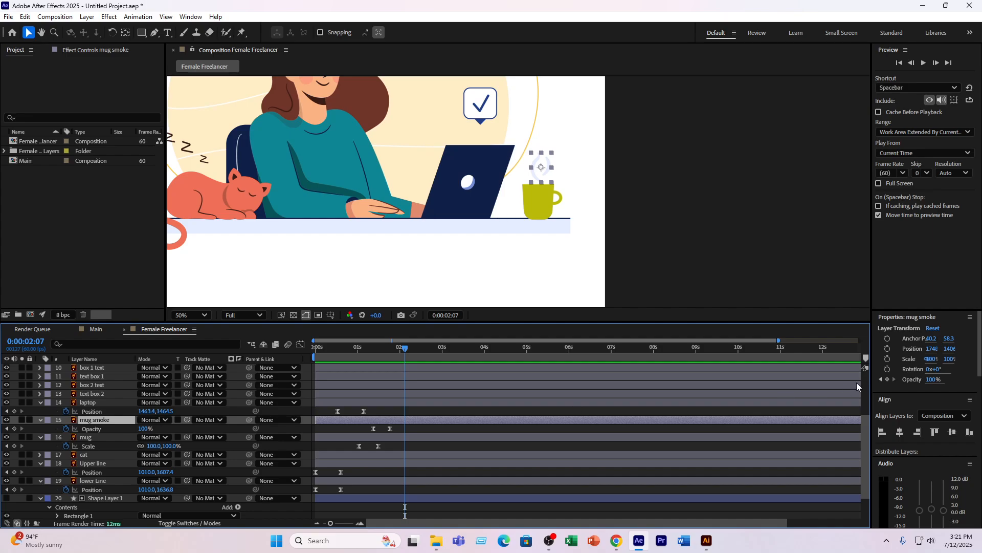
{"action": "key", "text": "ctrl+space"}
{"action": "type", "text": "distor"}
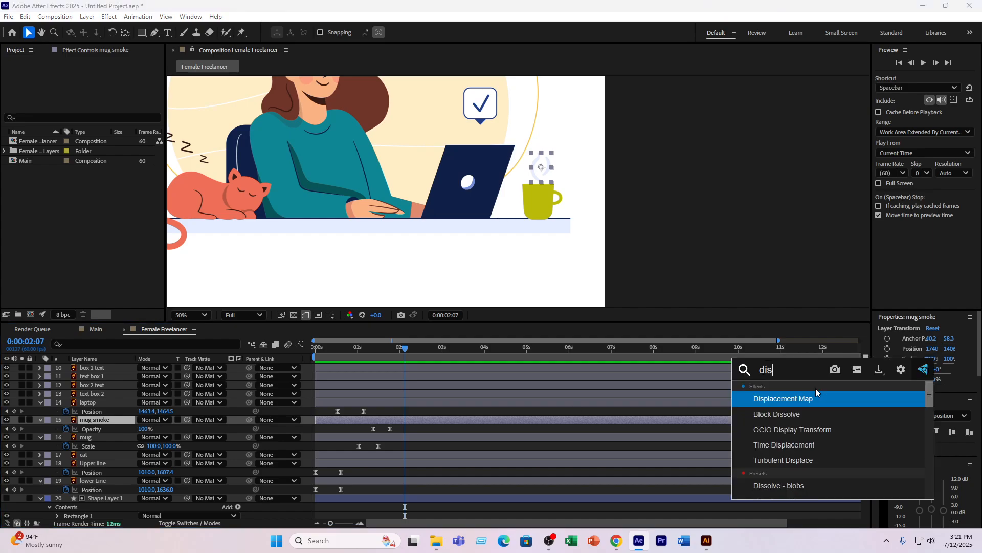
{"action": "key", "text": "BackSpace"}
{"action": "key", "text": "BackSpace"}
{"action": "key", "text": "BackSpace"}
{"action": "key", "text": "BackSpace"}
{"action": "key", "text": "BackSpace"}
{"action": "key", "text": "BackSpace"}
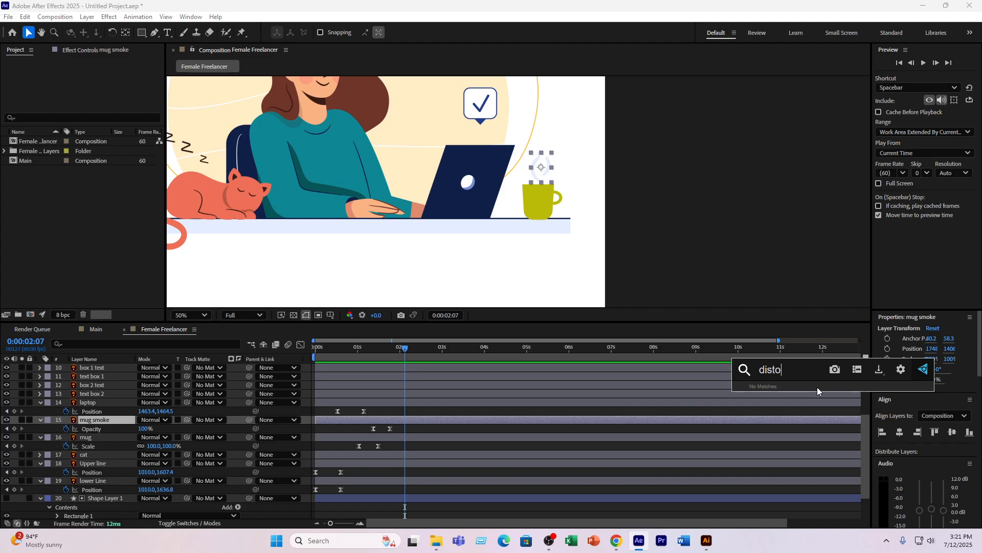
{"action": "type", "text": "wav"}
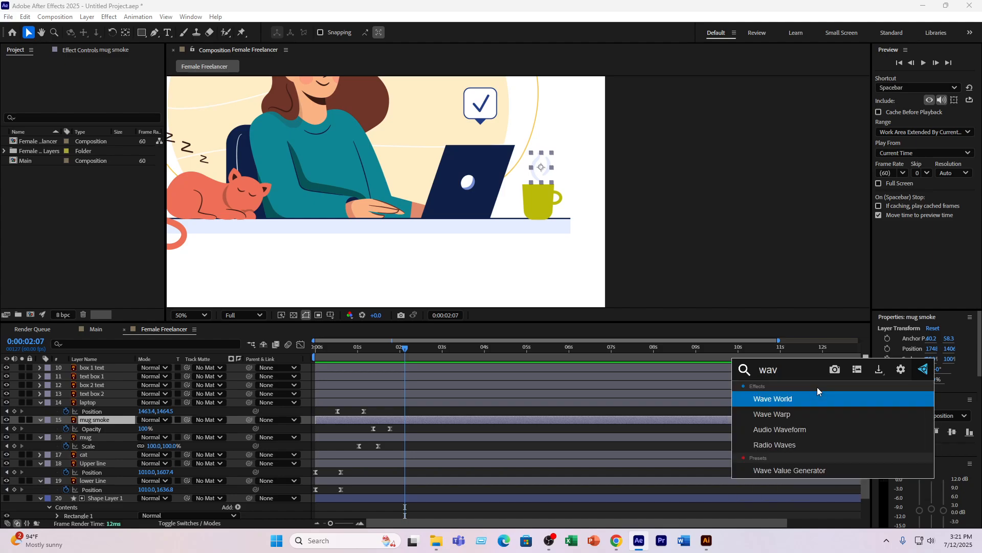
{"action": "left_click", "coordinate": [775, 445]}
{"action": "left_click", "coordinate": [99, 418]}
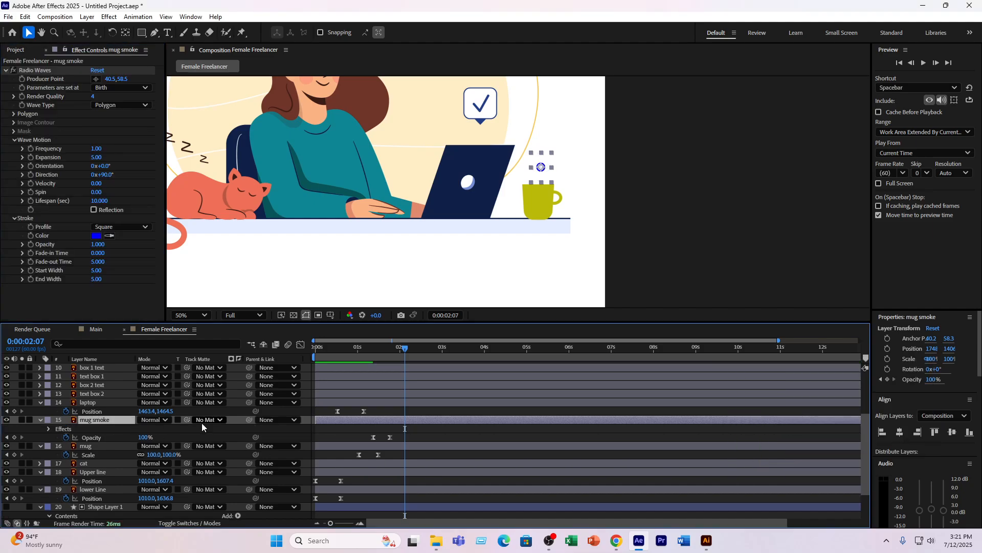
{"action": "key", "text": "space"}
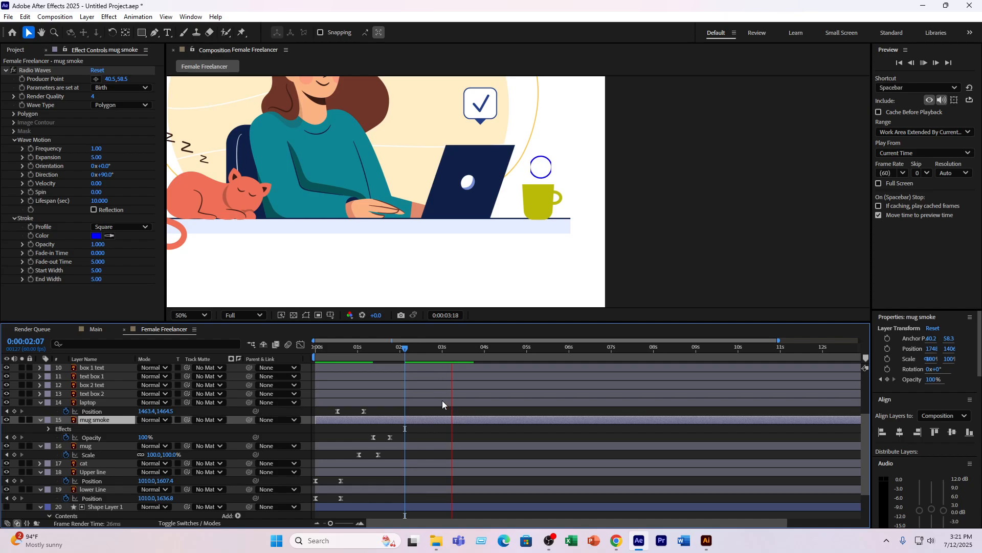
{"action": "key", "text": "space"}
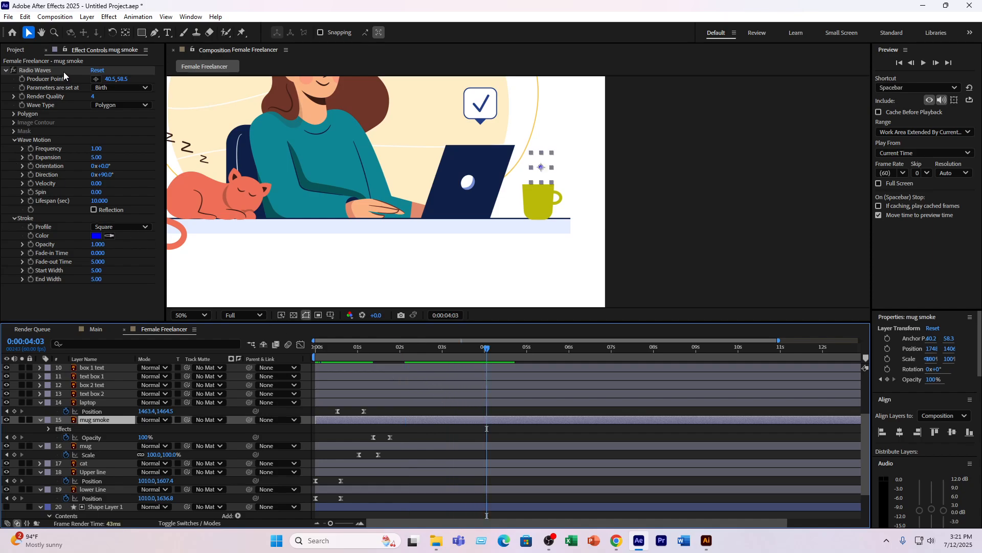
- Delete the Radio Waves effect from the mug smoke layer
{"action": "left_click", "coordinate": [64, 71]}
{"action": "left_click_drag", "start_coordinate": [98, 148], "coordinate": [157, 146]}
{"action": "key", "text": "ctrl+z"}
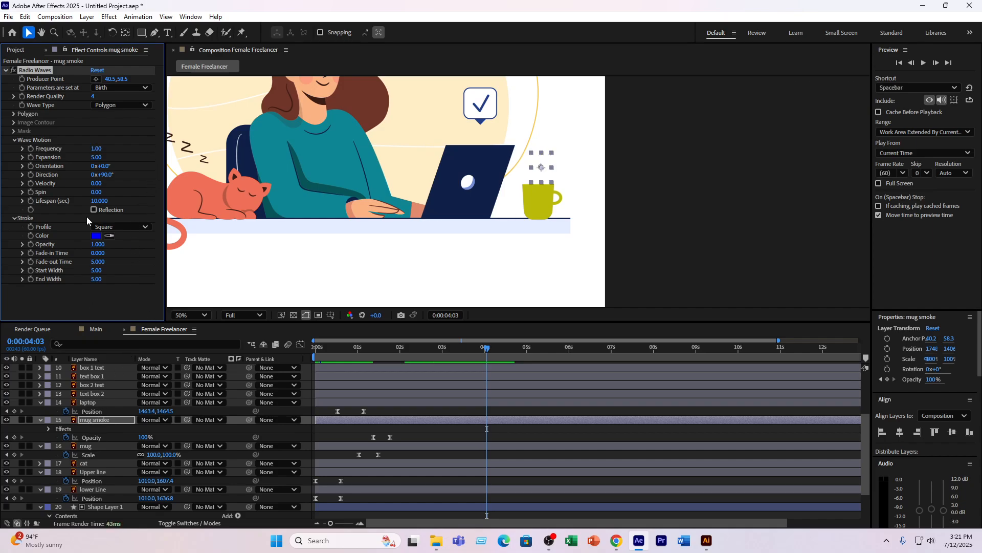
{"action": "key", "text": "Delete"}
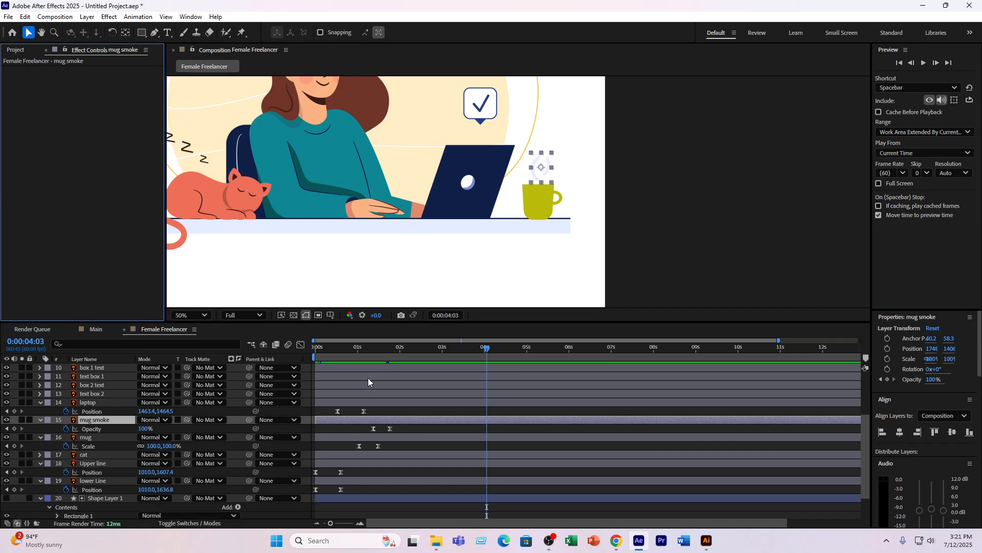
- Apply the Wave Warp effect to the mug smoke layer and preview the waving smoke
{"action": "key", "text": "ctrl+space"}
{"action": "type", "text": "wave"}
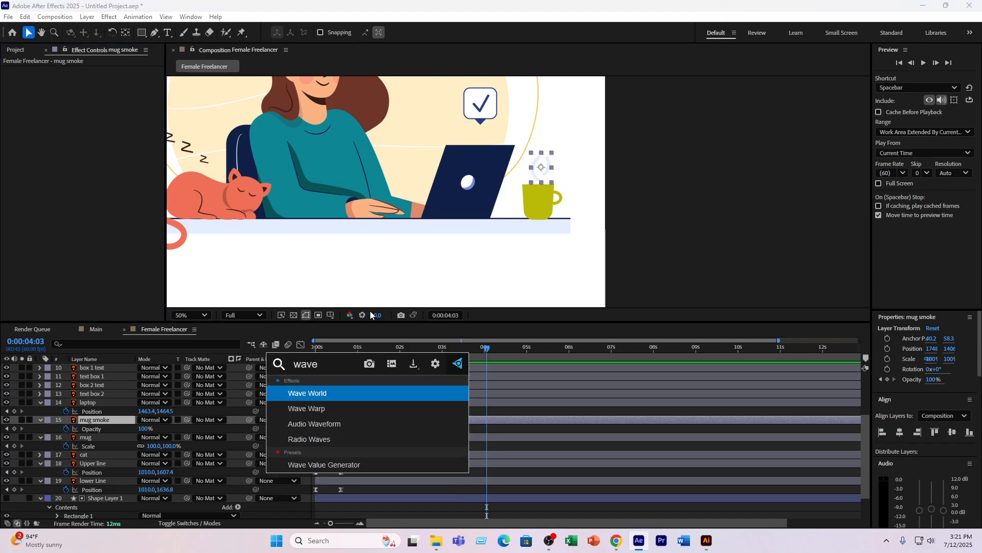
{"action": "left_click", "coordinate": [308, 409]}
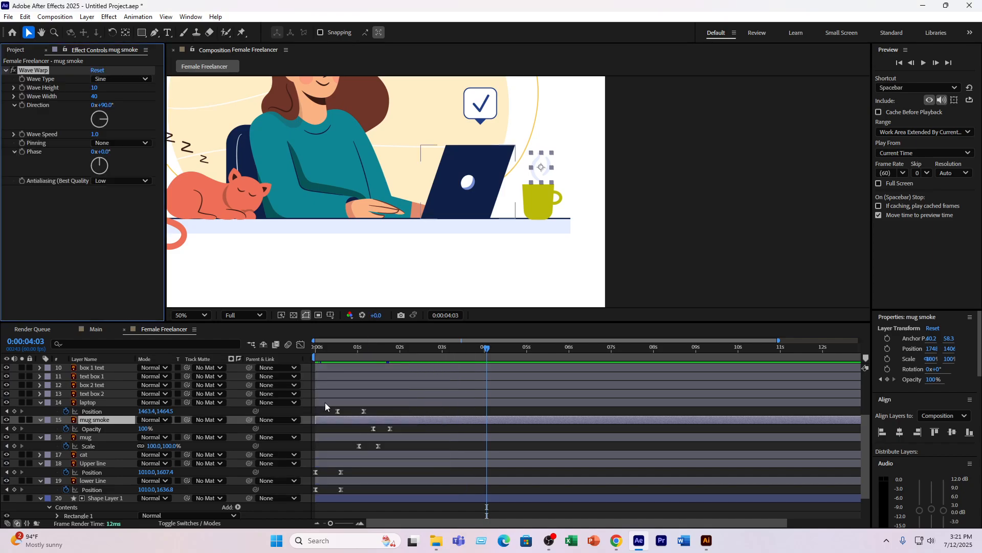
{"action": "left_click_drag", "start_coordinate": [468, 357], "coordinate": [364, 364]}
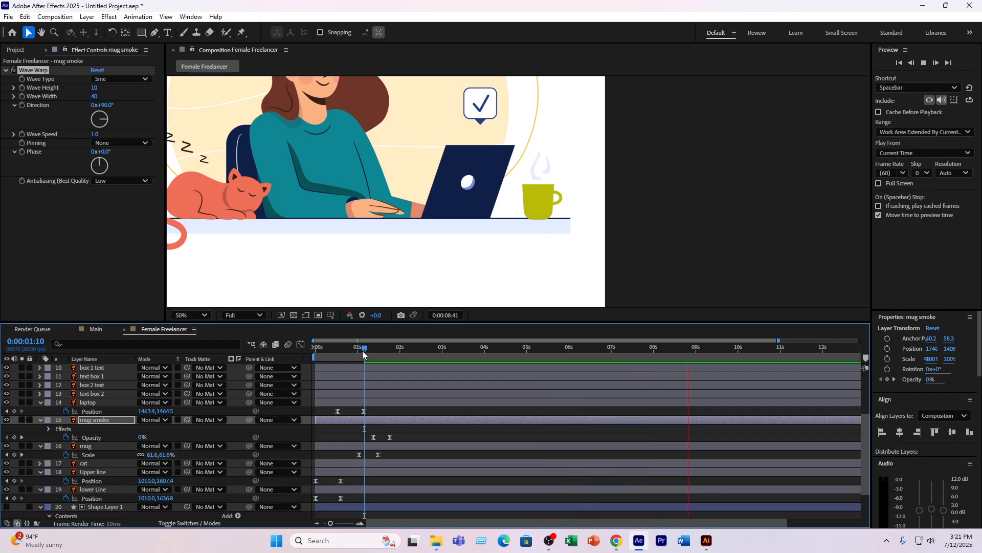
{"action": "left_click_drag", "start_coordinate": [362, 351], "coordinate": [392, 348]}
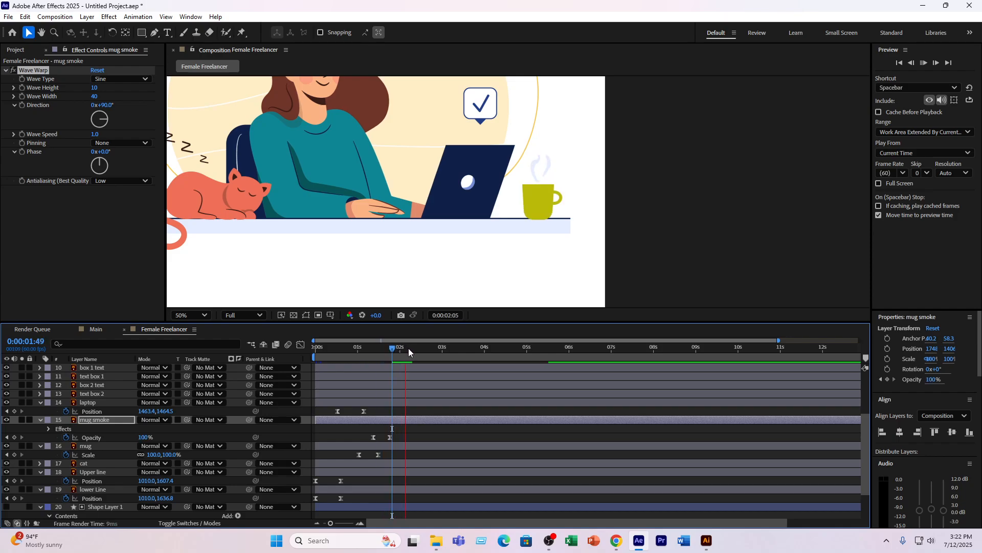
{"action": "key", "text": "space"}
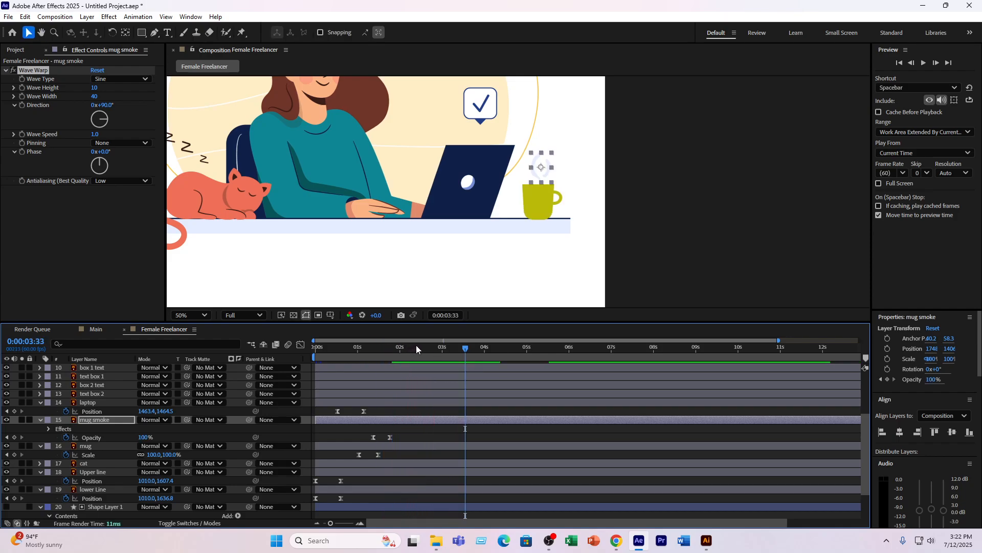
- Add Position keyframes to the cat layer at 0:00:01:30 and 0:00:01:56
{"action": "scroll", "coordinate": [379, 177], "scroll_direction": "down", "scroll_amount": 2}
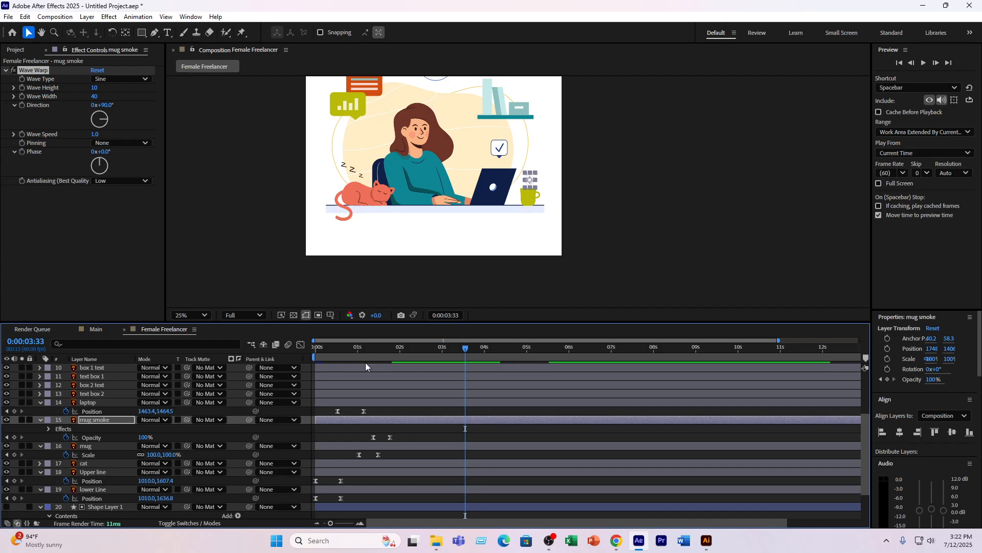
{"action": "left_click_drag", "start_coordinate": [411, 352], "coordinate": [379, 361]}
{"action": "scroll", "coordinate": [94, 443], "scroll_direction": "down", "scroll_amount": 3}
{"action": "left_click", "coordinate": [93, 420]}
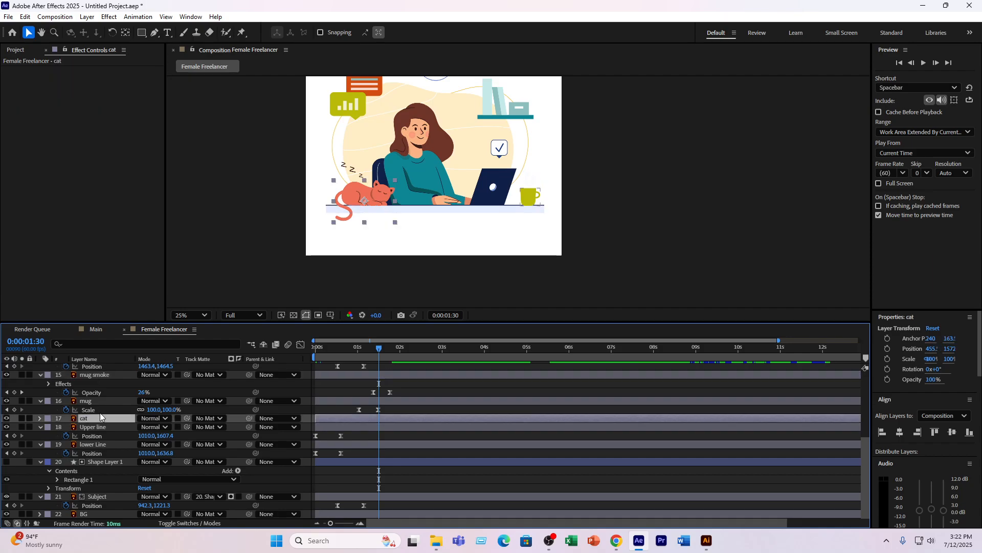
{"action": "key", "text": "p"}
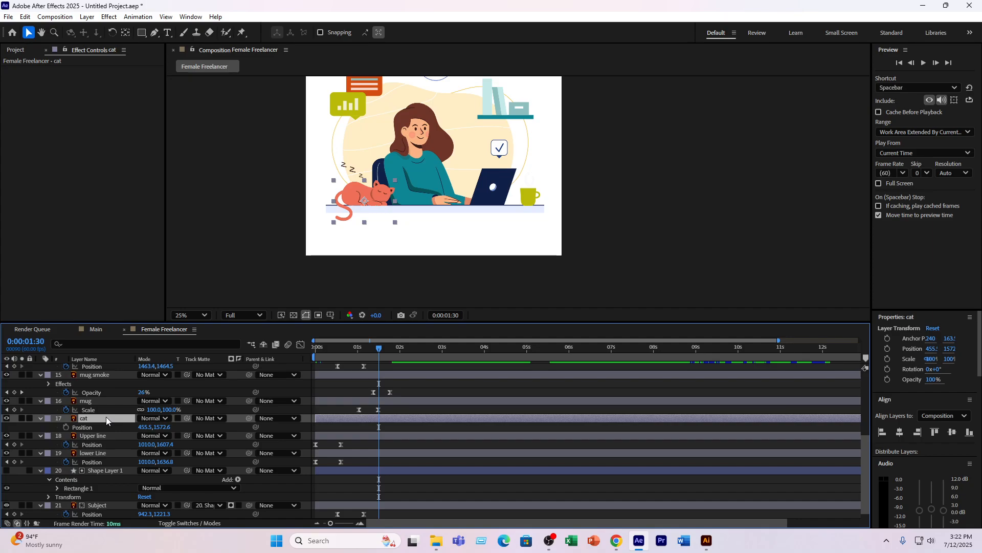
{"action": "left_click", "coordinate": [66, 427]}
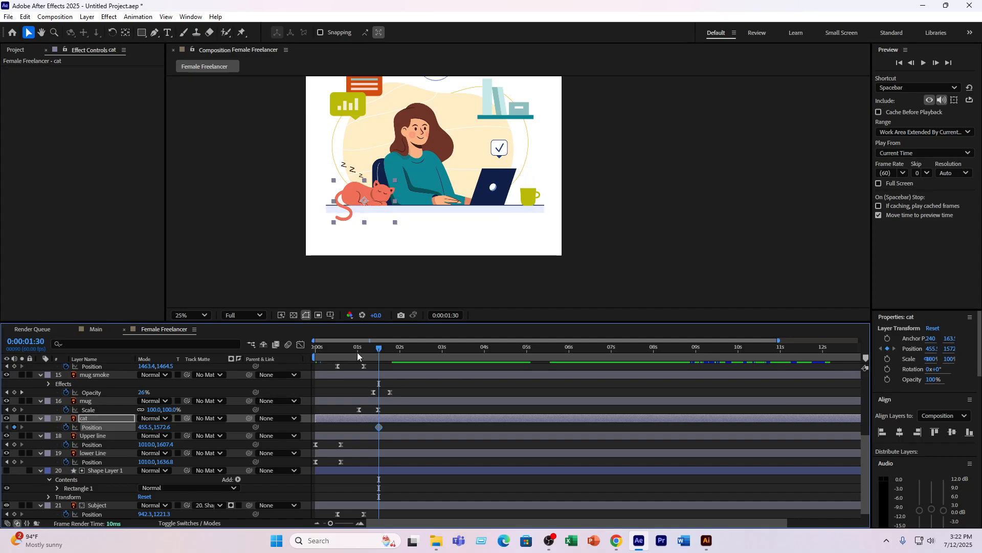
{"action": "left_click_drag", "start_coordinate": [376, 348], "coordinate": [398, 349]}
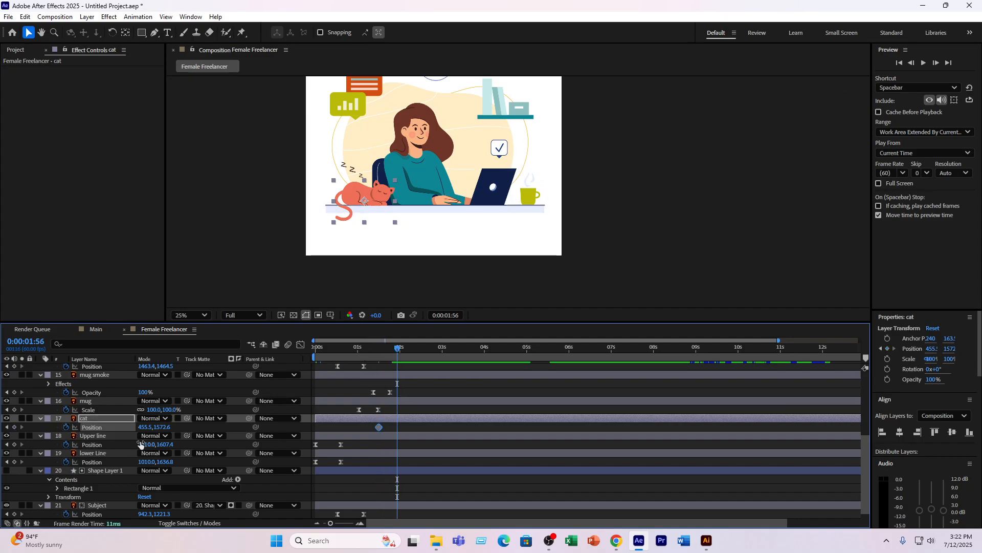
{"action": "left_click", "coordinate": [14, 427]}
- At the cat's first Position keyframe, move the cat horizontally off the canvas's left edge to about -261.5, 1572.6
{"action": "left_click", "coordinate": [6, 427]}
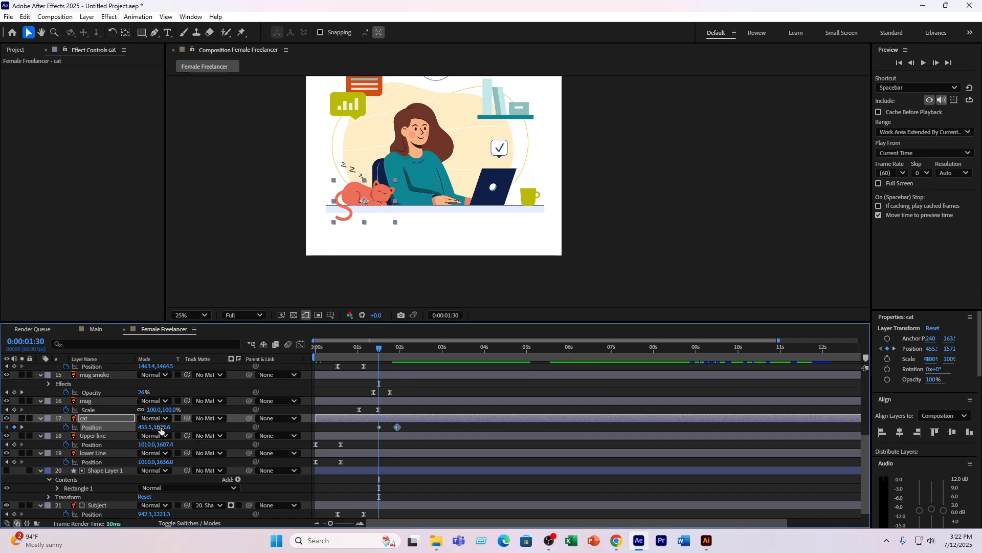
{"action": "left_click_drag", "start_coordinate": [161, 428], "coordinate": [84, 430]}
{"action": "key", "text": "ctrl+z"}
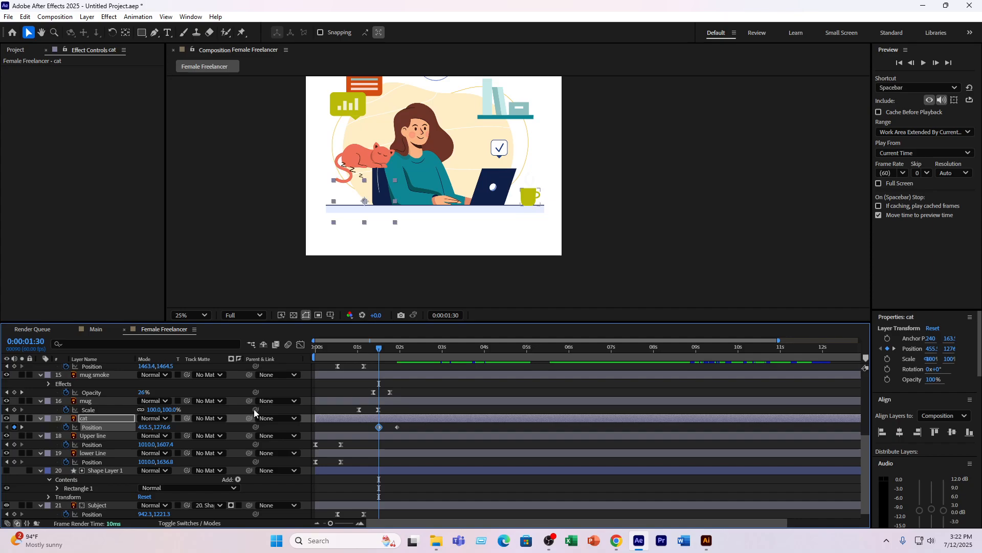
{"action": "left_click_drag", "start_coordinate": [147, 426], "coordinate": [71, 427]}
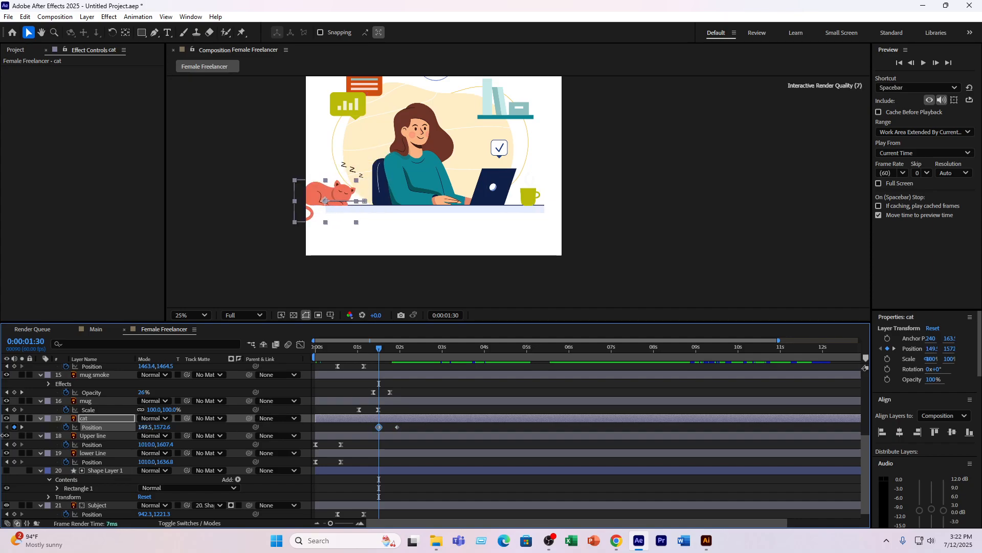
{"action": "left_click_drag", "start_coordinate": [321, 190], "coordinate": [268, 192]}
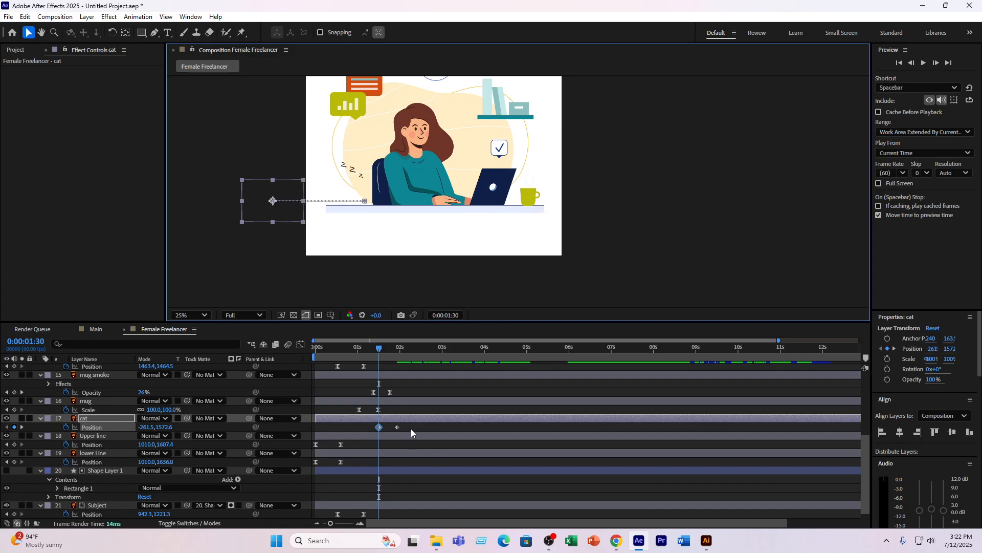
- Apply Easy Ease to both cat Position keyframes and preview the slide-in from just before it starts
{"action": "left_click_drag", "start_coordinate": [411, 433], "coordinate": [373, 425]}
{"action": "left_click", "coordinate": [370, 358]}
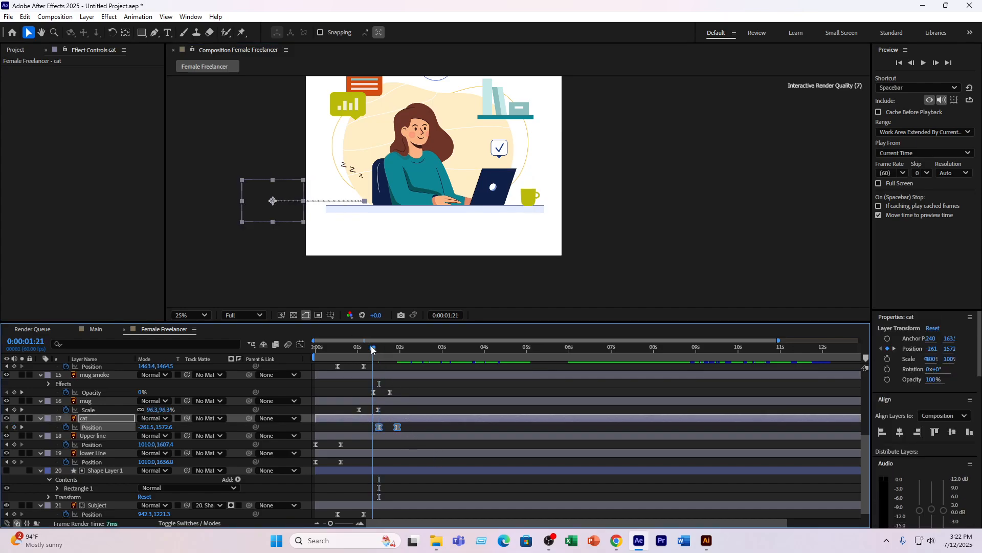
{"action": "key", "text": "space"}
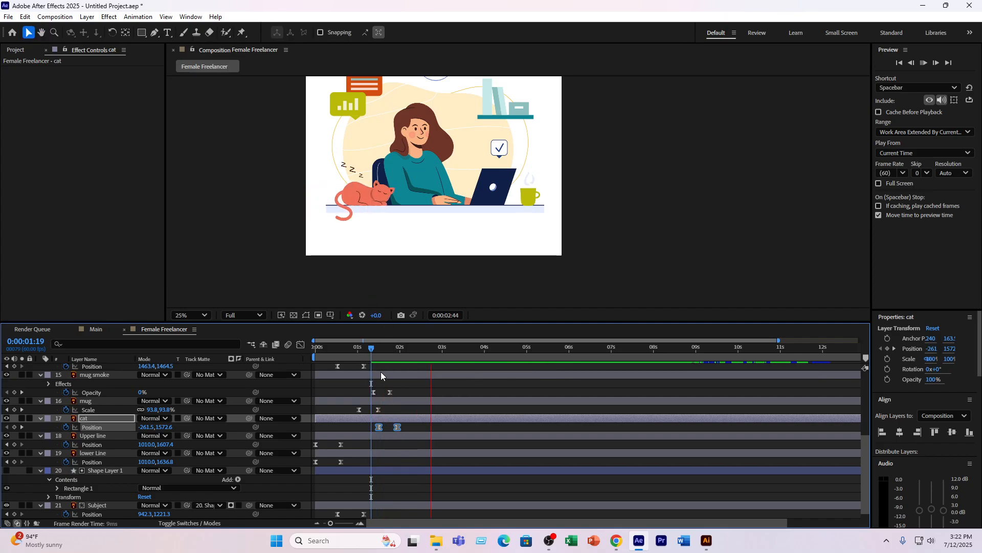
{"action": "key", "text": "space"}
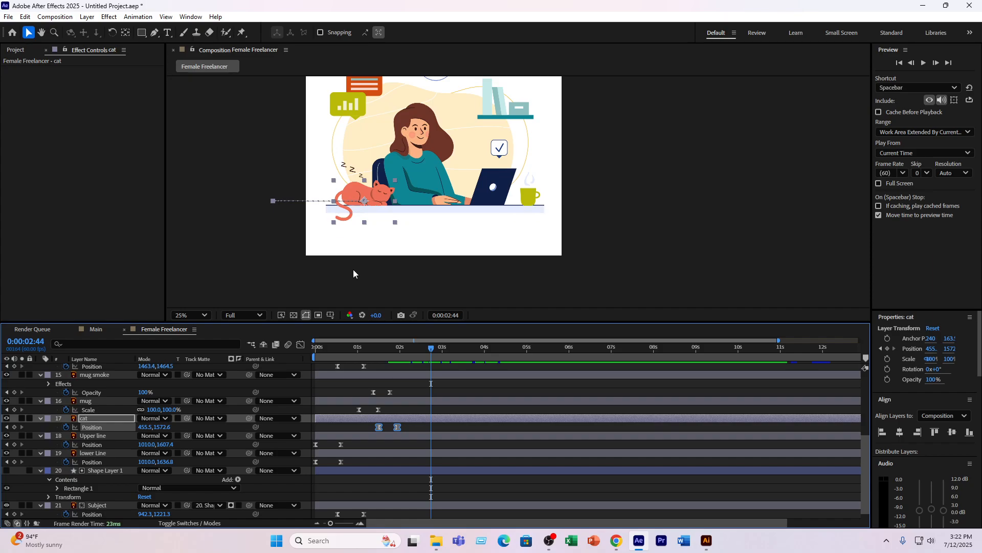
- Place four puppet pins along the cat's tail, from its base to its tip, with the Puppet Position Pin tool
{"action": "left_click", "coordinate": [113, 417]}
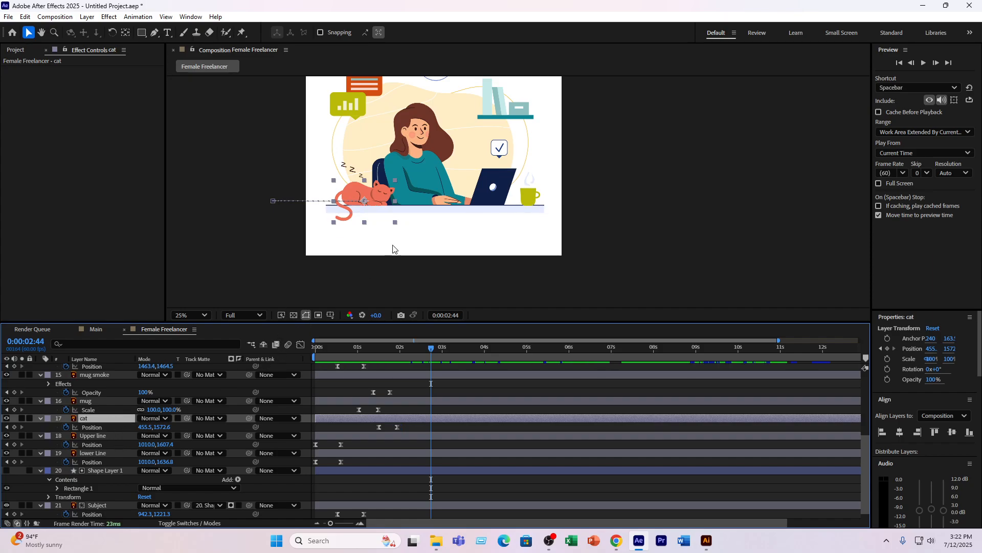
{"action": "key", "text": "period"}
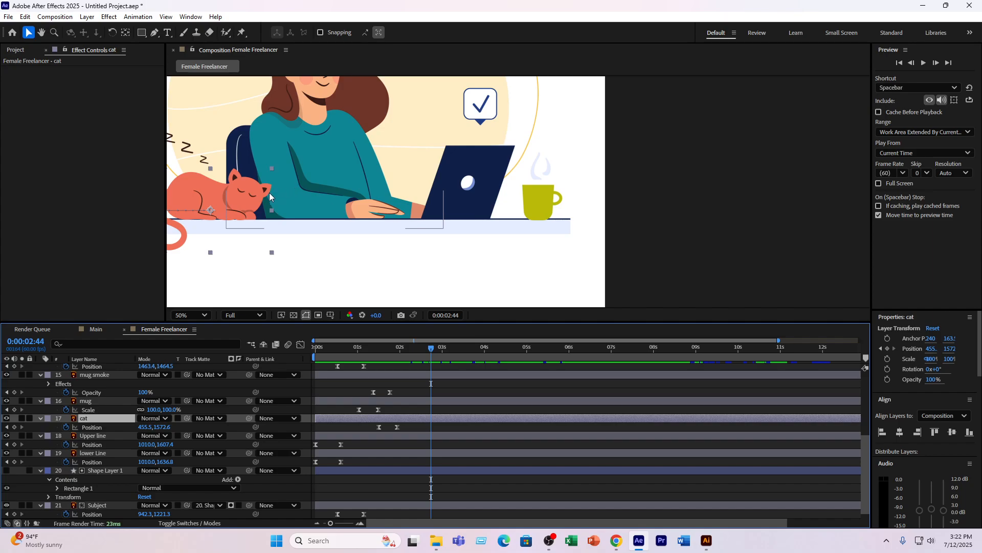
{"action": "key", "text": "h"}
{"action": "left_click_drag", "start_coordinate": [241, 209], "coordinate": [391, 192]}
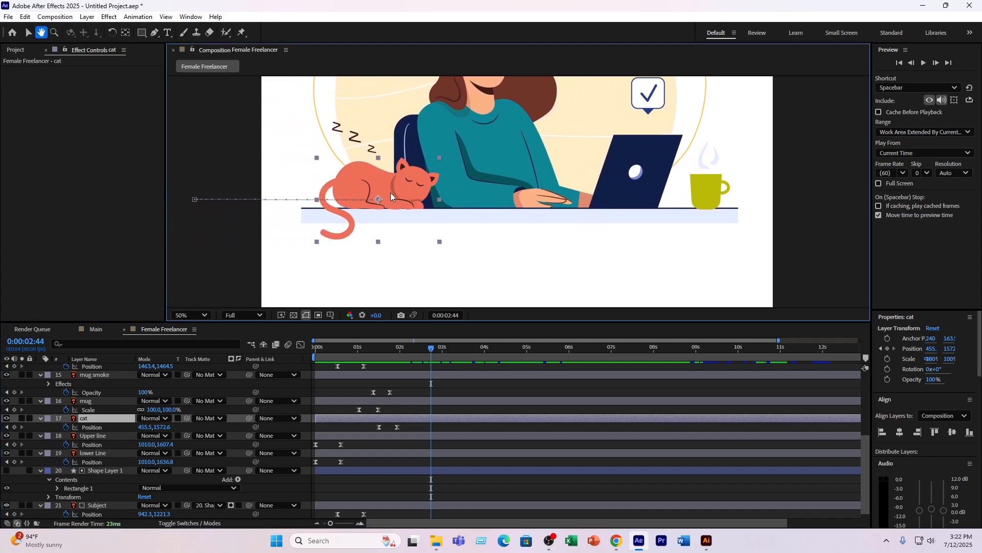
{"action": "key", "text": "v"}
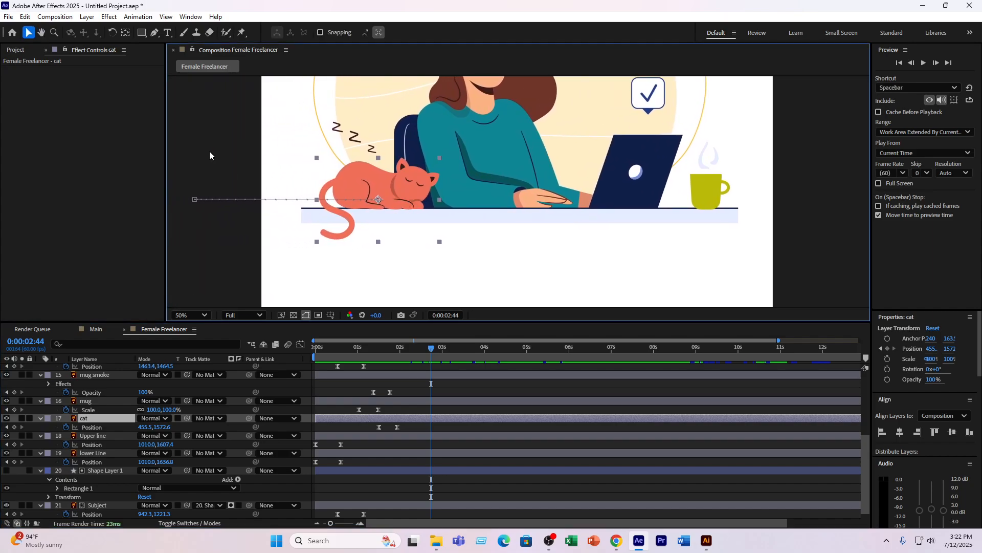
{"action": "left_click", "coordinate": [240, 34]}
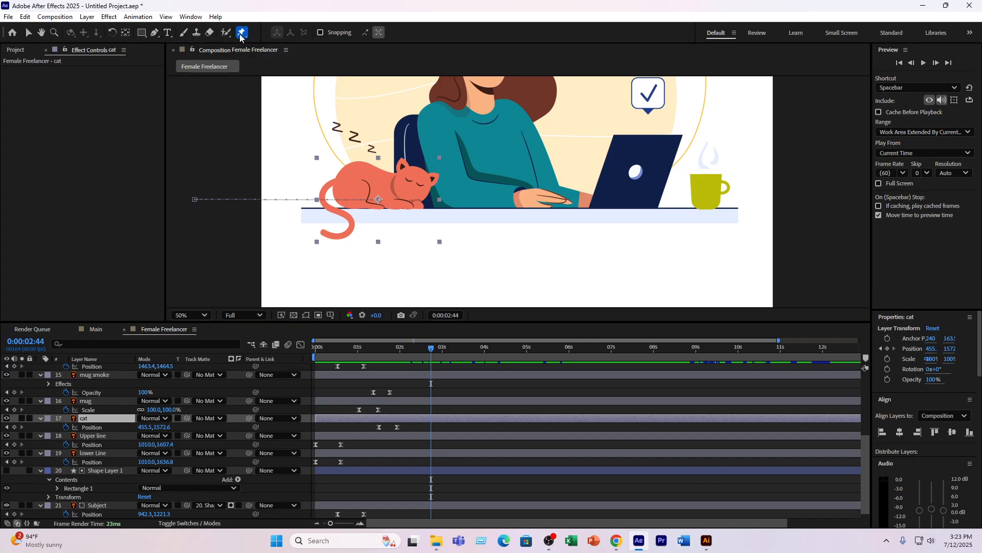
{"action": "left_click", "coordinate": [335, 179]}
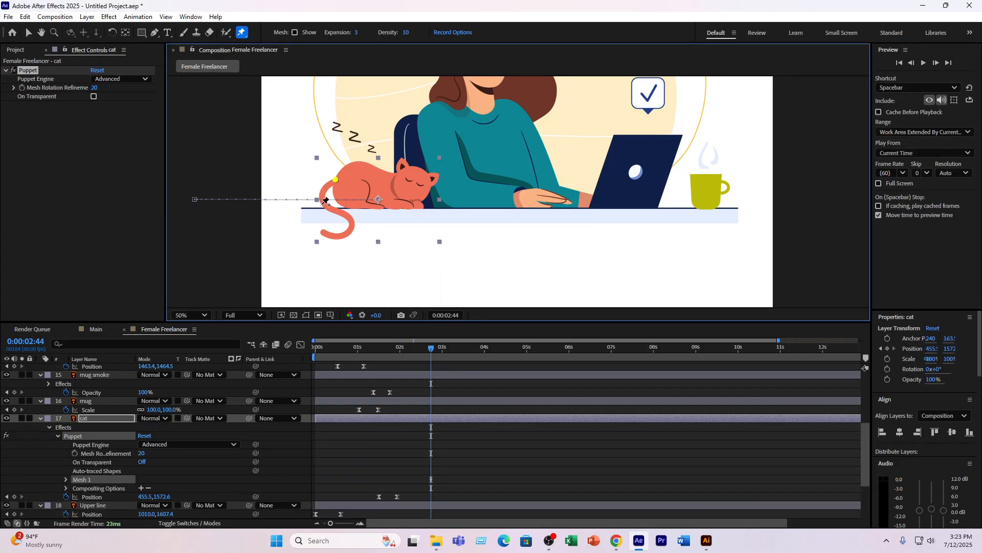
{"action": "left_click", "coordinate": [324, 203]}
{"action": "left_click", "coordinate": [354, 224]}
{"action": "left_click", "coordinate": [323, 231]}
- Test bending the cat's tail by moving its second puppet pin, and undo the move
{"action": "left_click_drag", "start_coordinate": [324, 204], "coordinate": [333, 209]}
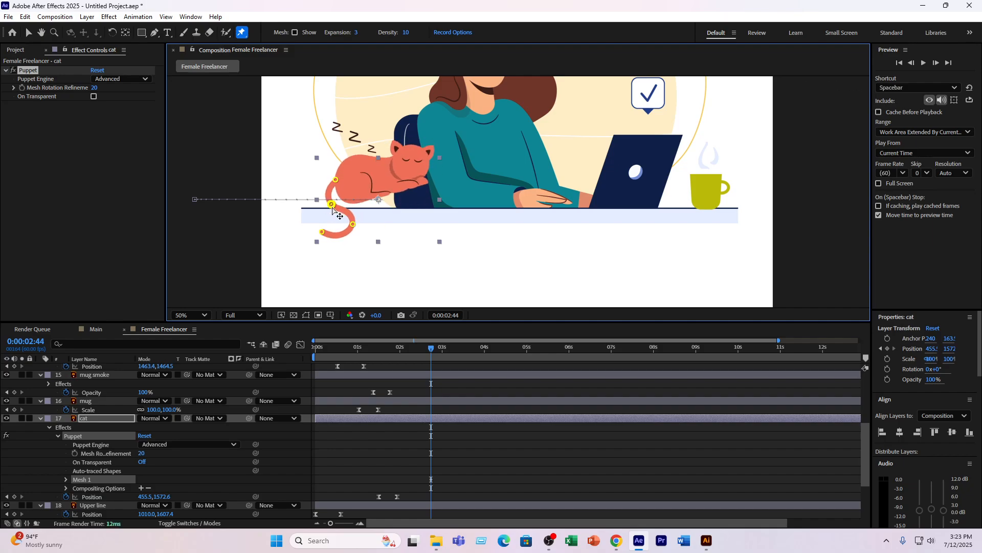
{"action": "key", "text": "ctrl+z"}
{"action": "key", "text": "ctrl+z"}
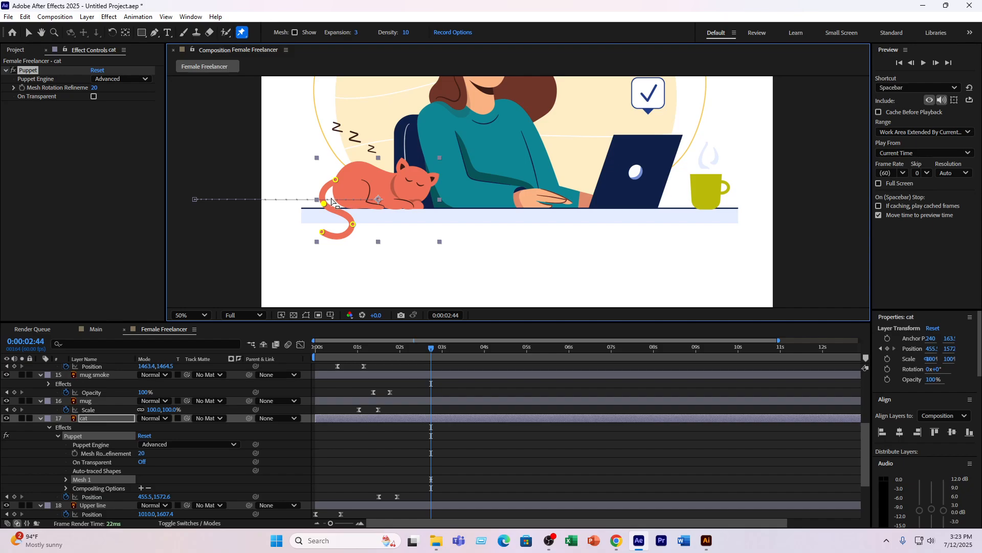
- Anchor the cat's body, paws and head with ten more puppet pins, and place the current time at 0:00:03:34
{"action": "left_click", "coordinate": [335, 194]}
{"action": "left_click", "coordinate": [343, 170]}
{"action": "left_click", "coordinate": [345, 204]}
{"action": "left_click", "coordinate": [369, 207]}
{"action": "left_click", "coordinate": [395, 205]}
{"action": "left_click", "coordinate": [417, 206]}
{"action": "left_click", "coordinate": [421, 190]}
{"action": "left_click", "coordinate": [412, 169]}
{"action": "left_click", "coordinate": [377, 174]}
{"action": "left_click", "coordinate": [360, 164]}
{"action": "left_click", "coordinate": [324, 205]}
{"action": "left_click_drag", "start_coordinate": [430, 352], "coordinate": [466, 351]}
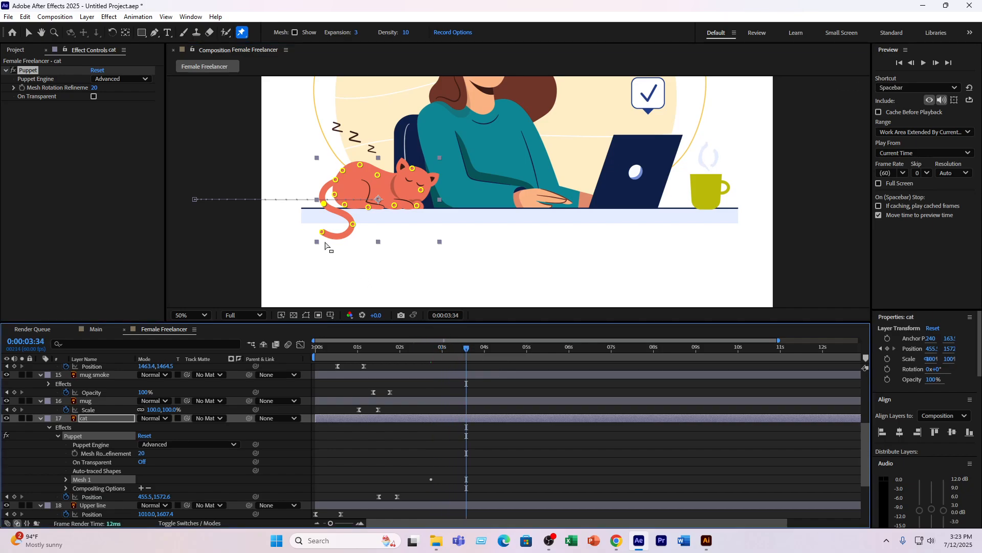
- Swing the cat's tail left with its lower puppet pins at 0:00:03:34, and copy its starting-pose keyframes to 0:00:04:49, previewing the motion
{"action": "mouse_move", "coordinate": [319, 235]}
{"action": "left_mouse_down"}
{"action": "mouse_move", "coordinate": [340, 229]}
{"action": "mouse_move", "coordinate": [317, 206]}
{"action": "mouse_move", "coordinate": [341, 225]}
{"action": "mouse_move", "coordinate": [313, 233]}
{"action": "left_mouse_up"}
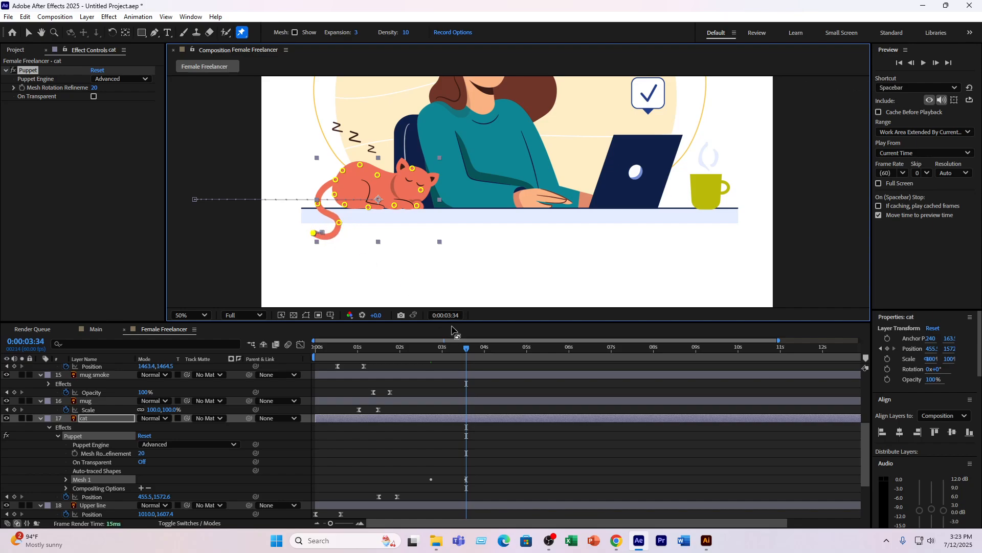
{"action": "left_click", "coordinate": [469, 348]}
{"action": "left_click_drag", "start_coordinate": [468, 348], "coordinate": [519, 351]}
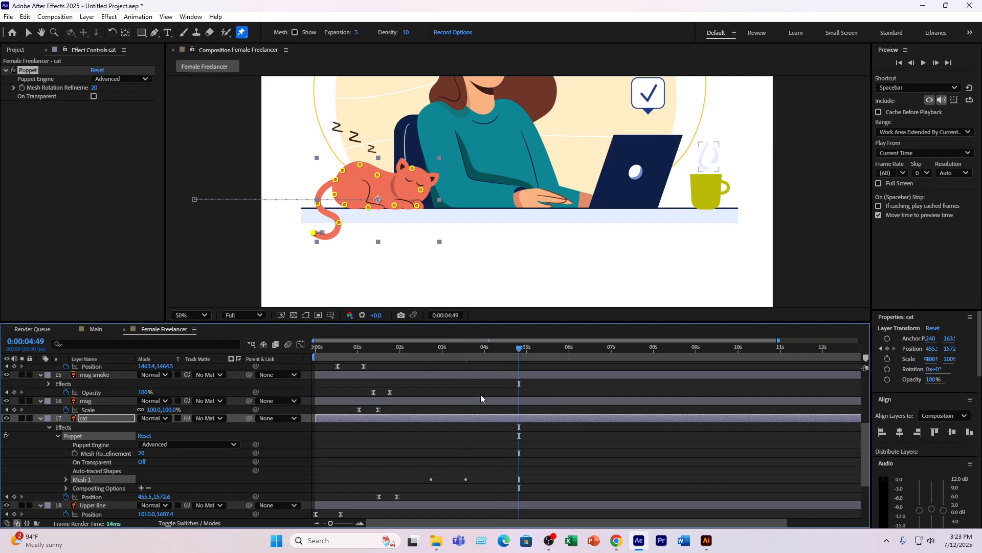
{"action": "left_click", "coordinate": [391, 417]}
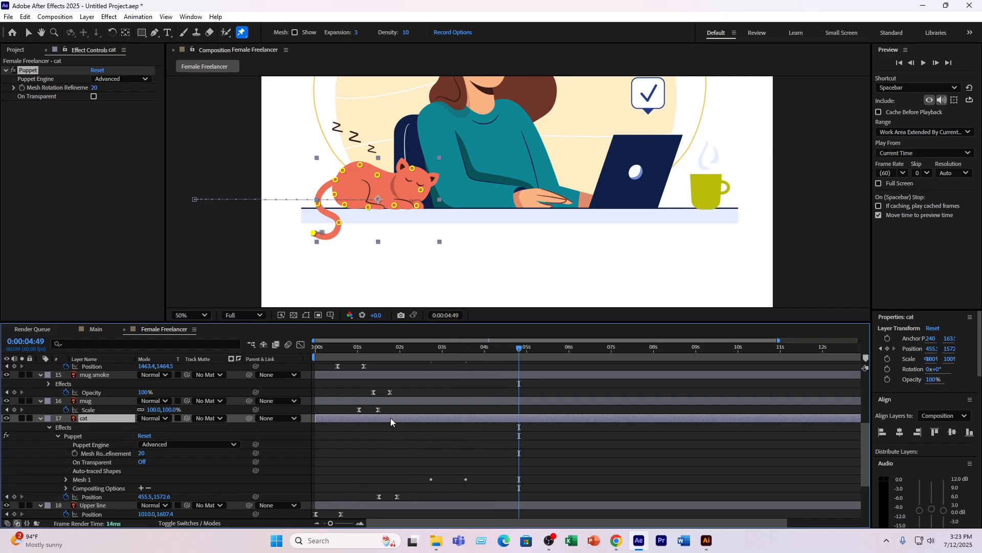
{"action": "key", "text": "u"}
{"action": "scroll", "coordinate": [465, 447], "scroll_direction": "down", "scroll_amount": 5}
{"action": "scroll", "coordinate": [465, 446], "scroll_direction": "down", "scroll_amount": 5}
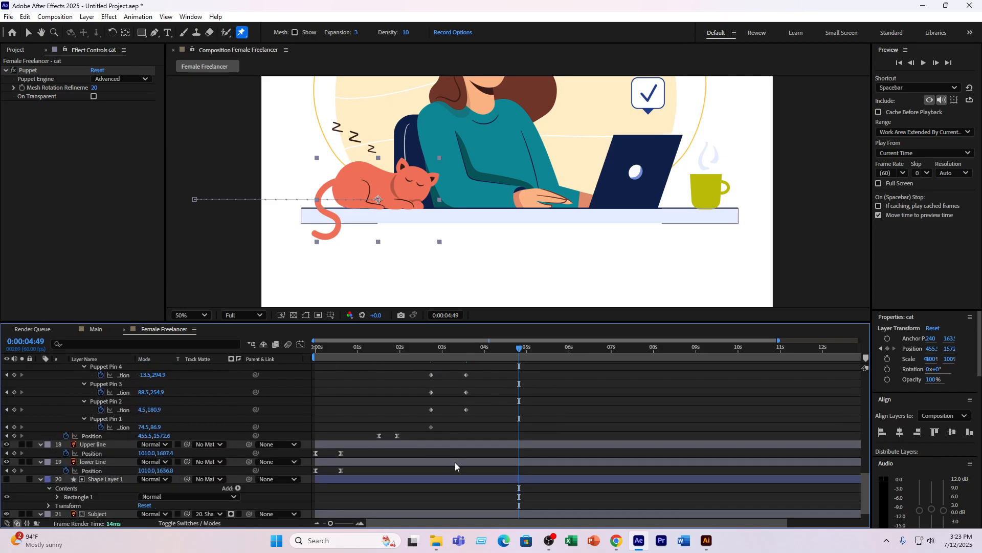
{"action": "scroll", "coordinate": [457, 413], "scroll_direction": "up", "scroll_amount": 2}
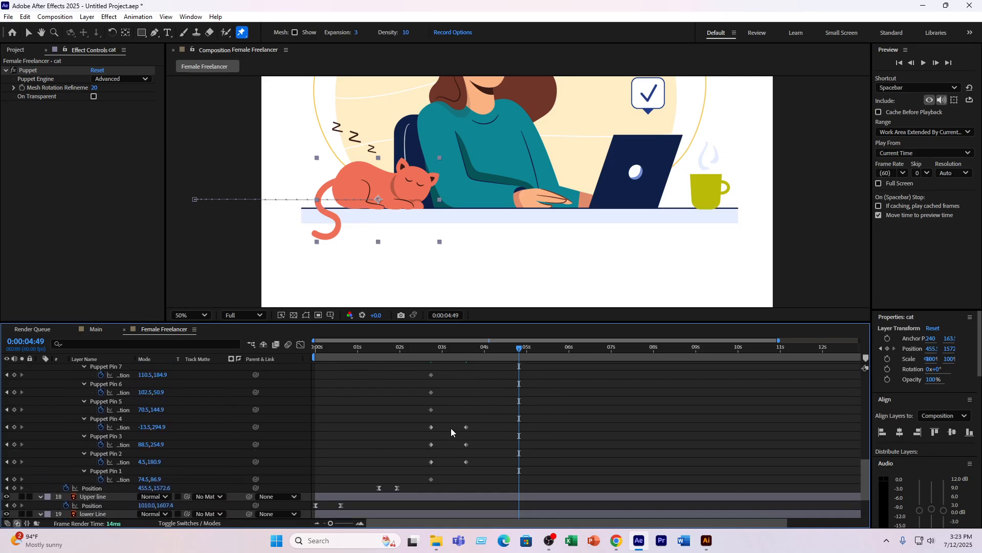
{"action": "left_click_drag", "start_coordinate": [451, 422], "coordinate": [418, 462]}
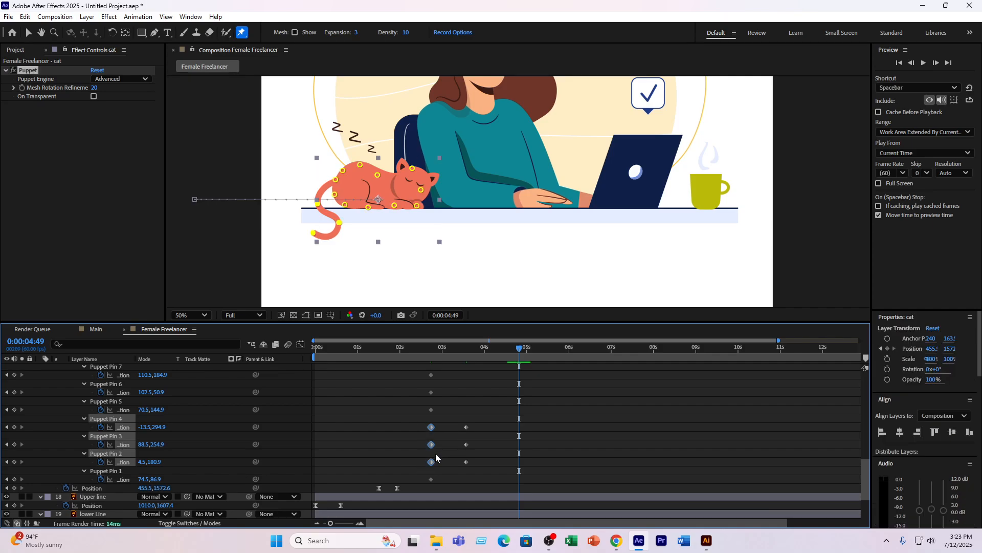
{"action": "key", "text": "ctrl+v"}
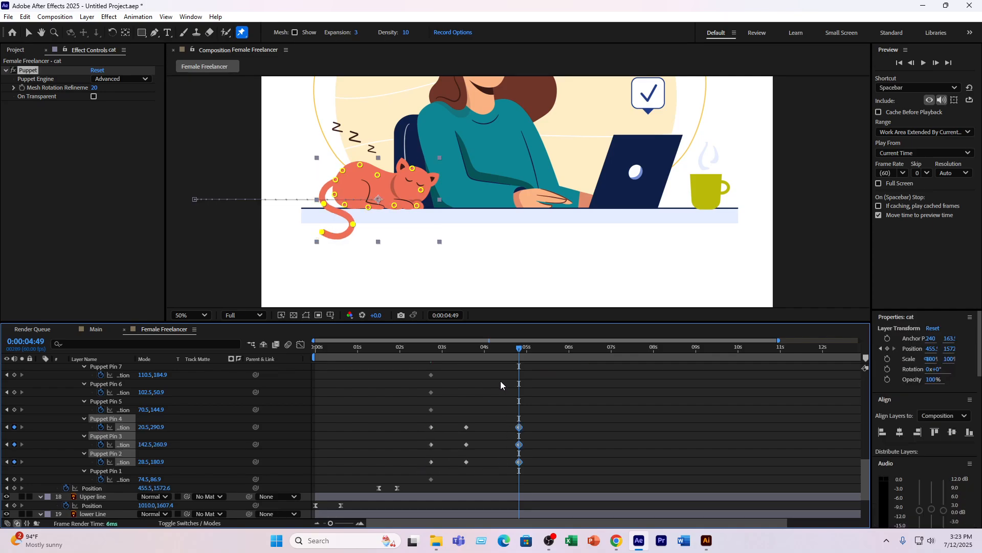
{"action": "left_click_drag", "start_coordinate": [519, 349], "coordinate": [421, 352]}
{"action": "key", "text": "space"}
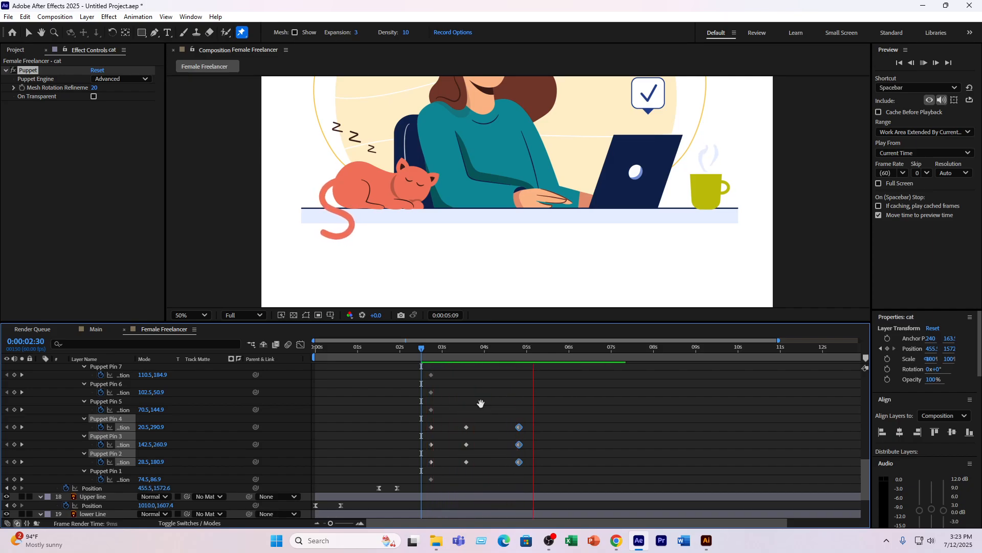
- Center the bent-tail keyframes between the two starting-pose sets, and copy them to 0:00:05:51, previewing the tail swing
{"action": "left_click_drag", "start_coordinate": [483, 416], "coordinate": [469, 469]}
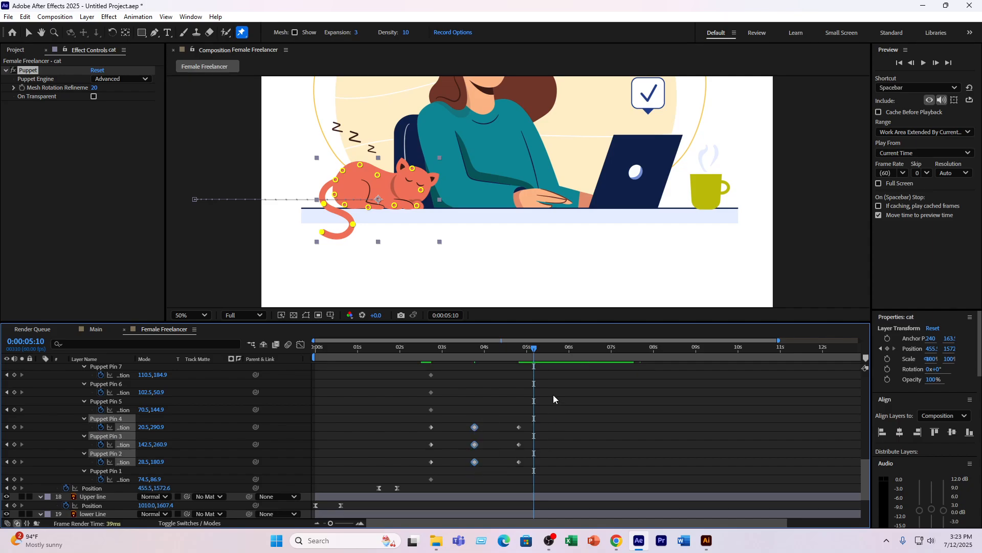
{"action": "left_click_drag", "start_coordinate": [534, 349], "coordinate": [561, 364]}
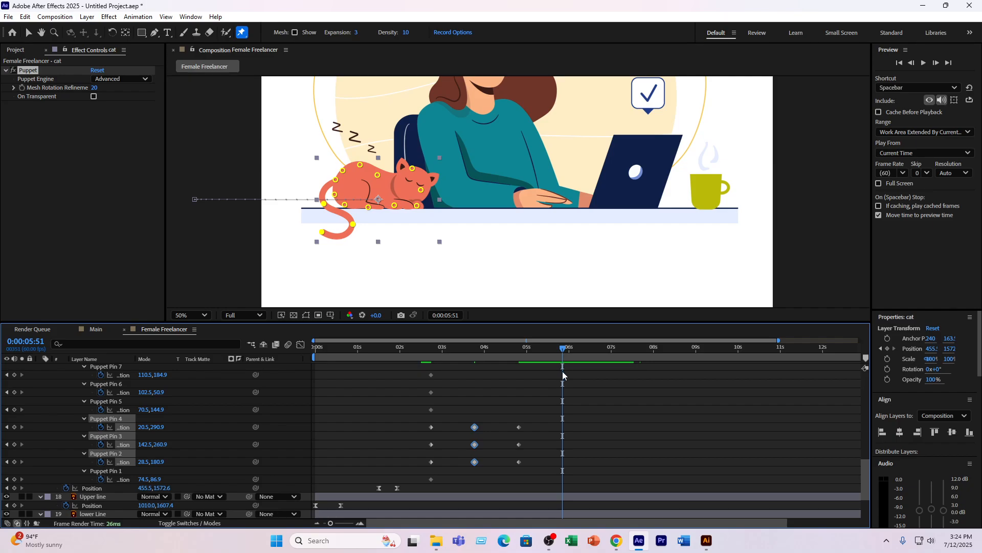
{"action": "key", "text": "ctrl+v"}
{"action": "left_click_drag", "start_coordinate": [460, 350], "coordinate": [424, 351]}
{"action": "key", "text": "space"}
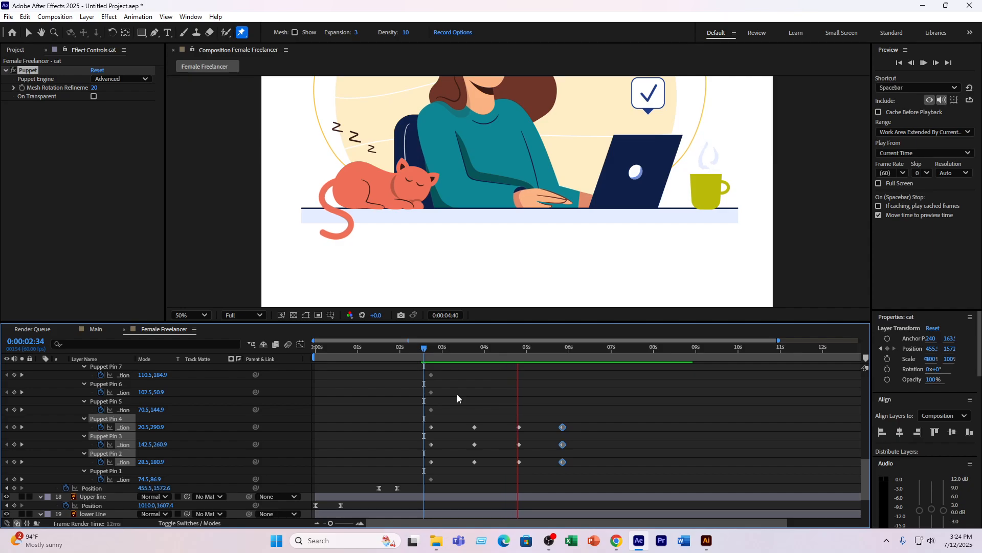
{"action": "key", "text": "space"}
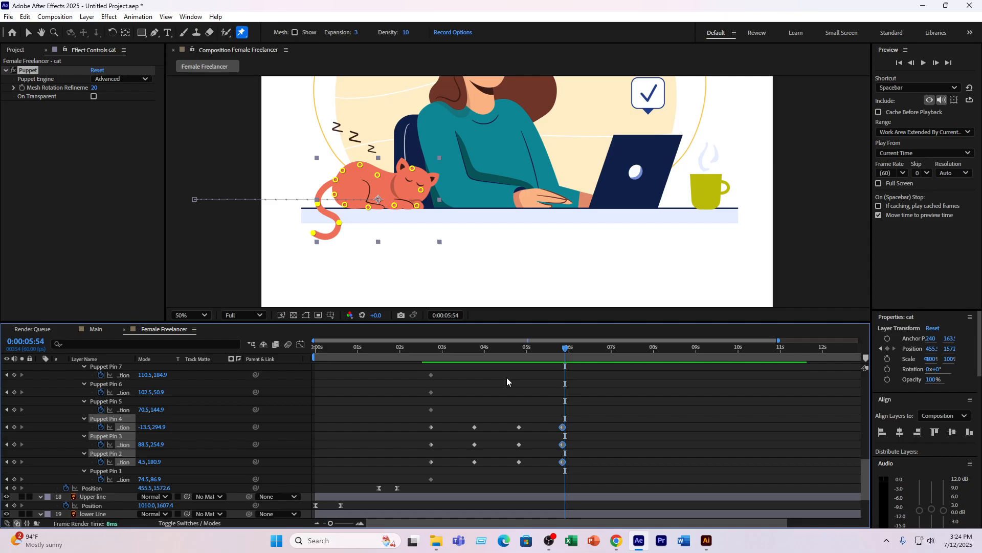
- Collapse the cat layer's properties and review the animation from the start to the cat's slide-in
{"action": "scroll", "coordinate": [169, 407], "scroll_direction": "up", "scroll_amount": 5}
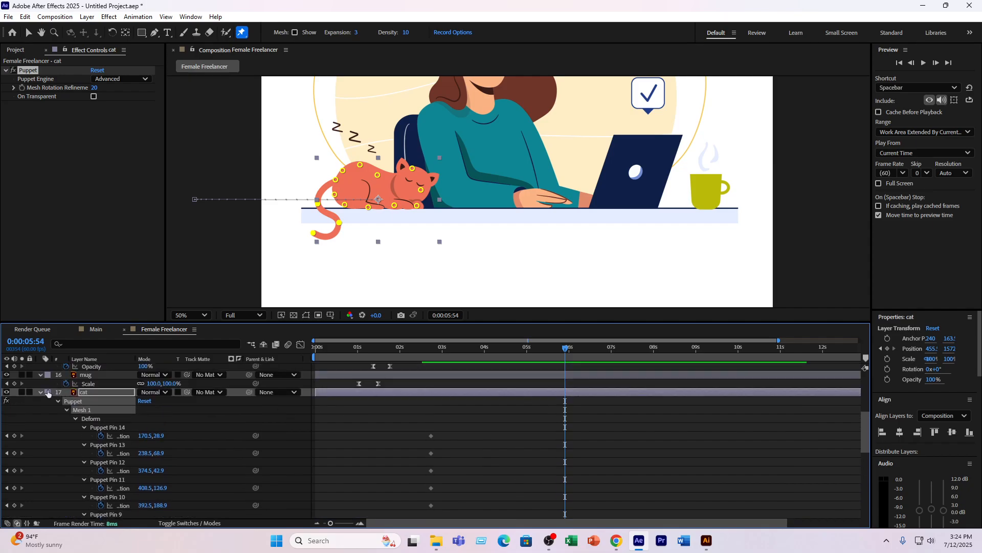
{"action": "left_click", "coordinate": [40, 391]}
{"action": "left_click_drag", "start_coordinate": [373, 348], "coordinate": [306, 362]}
{"action": "scroll", "coordinate": [461, 236], "scroll_direction": "up", "scroll_amount": 1}
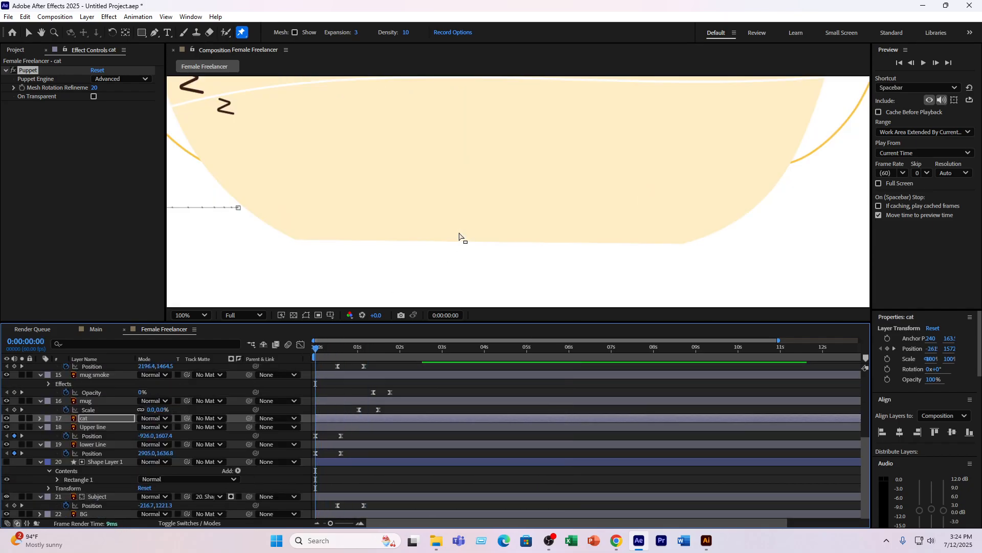
{"action": "scroll", "coordinate": [459, 237], "scroll_direction": "down", "scroll_amount": 4}
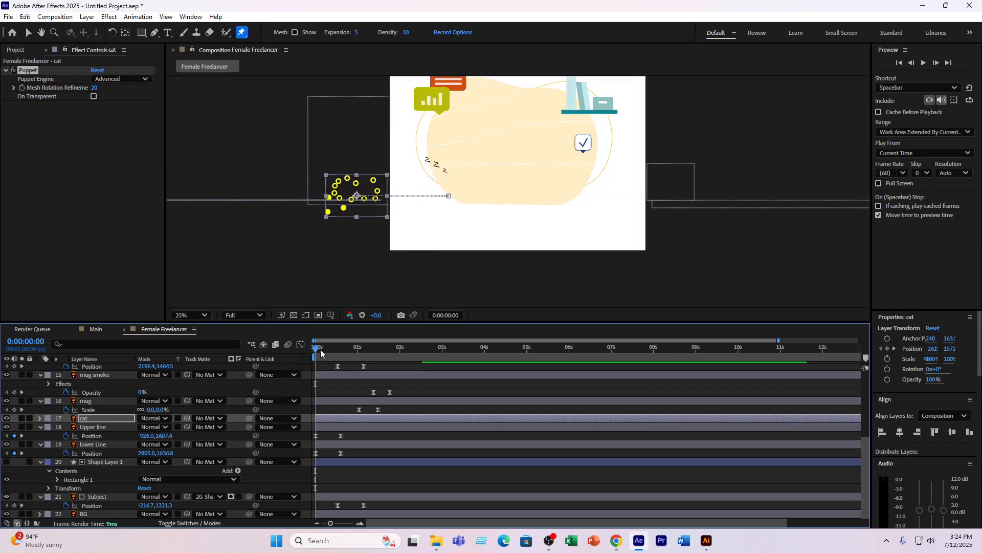
{"action": "left_click_drag", "start_coordinate": [345, 353], "coordinate": [388, 347]}
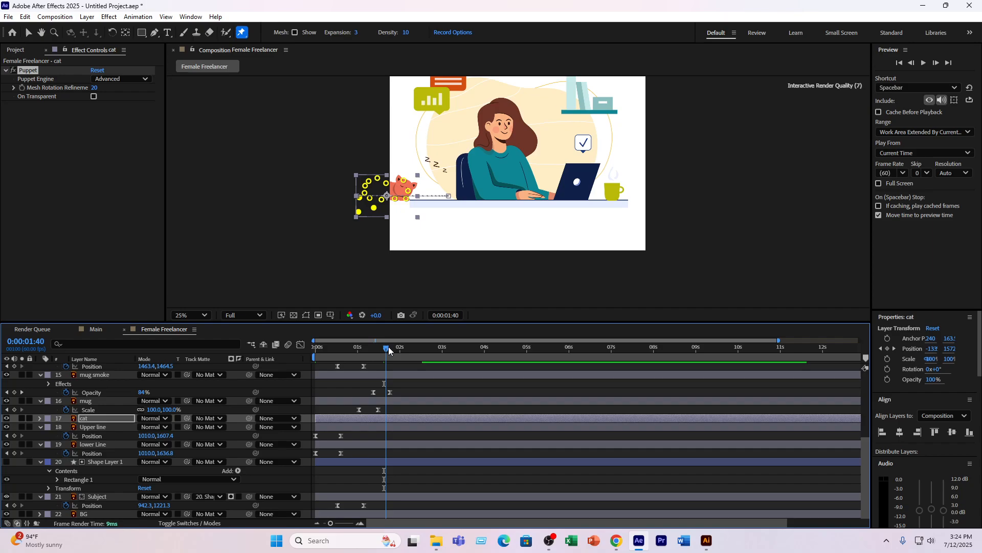
- Reveal the zzzz layer's Scale at 0:00:02:20 and move its anchor point to the lower-right corner of the letters
{"action": "left_click", "coordinate": [99, 420]}
{"action": "scroll", "coordinate": [106, 403], "scroll_direction": "up", "scroll_amount": 5}
{"action": "left_click", "coordinate": [90, 367]}
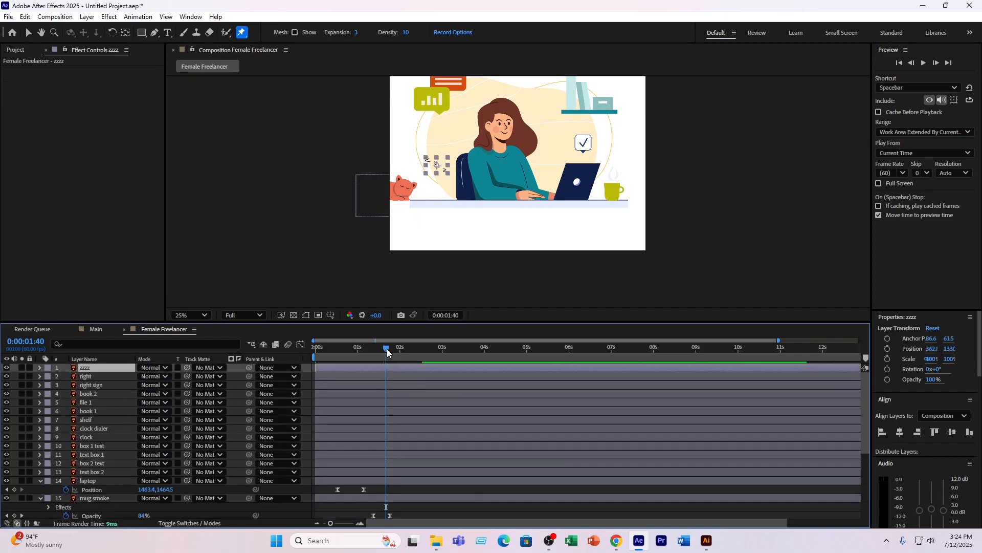
{"action": "left_click_drag", "start_coordinate": [387, 348], "coordinate": [415, 354]}
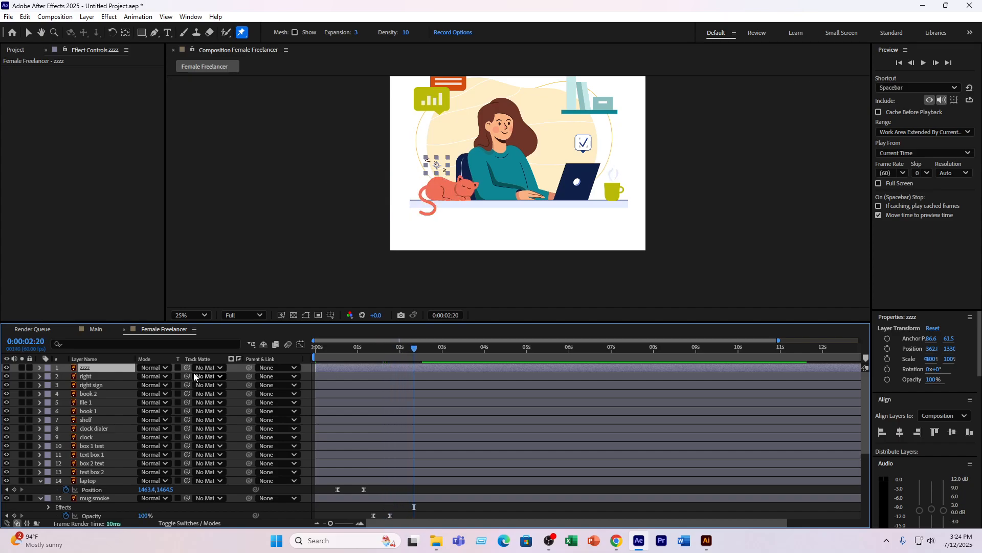
{"action": "key", "text": "s"}
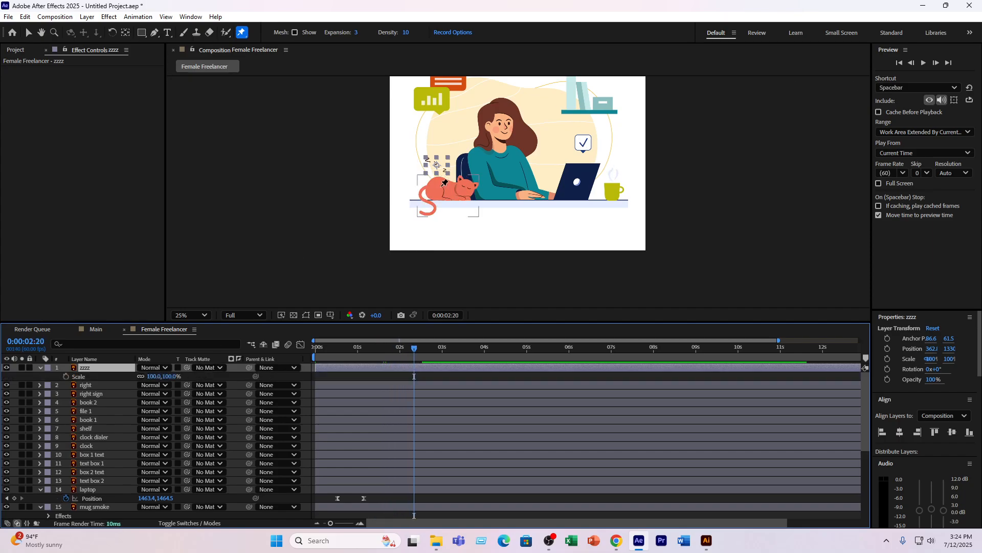
{"action": "key", "text": "v"}
{"action": "key", "text": "period"}
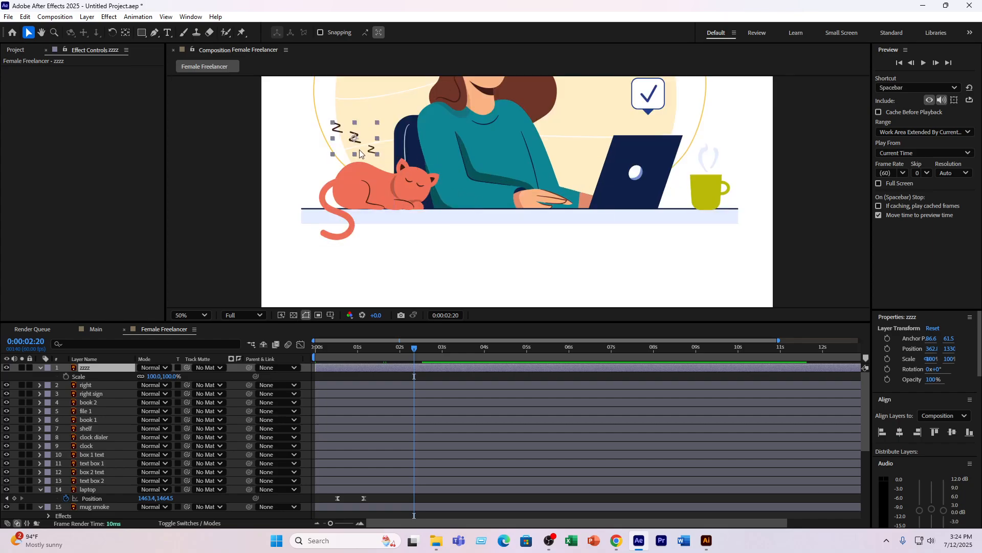
{"action": "key", "text": "y"}
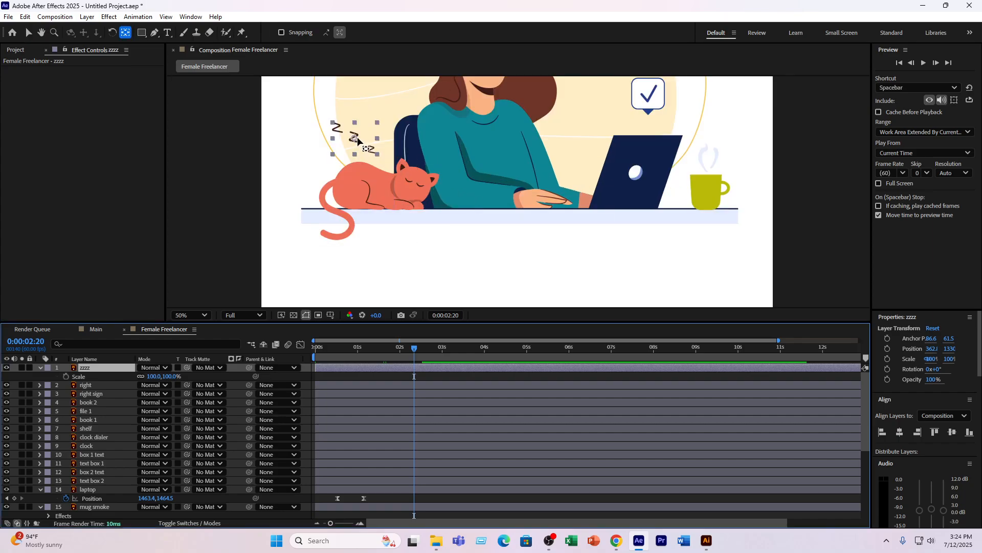
{"action": "left_click_drag", "start_coordinate": [355, 138], "coordinate": [377, 154]}
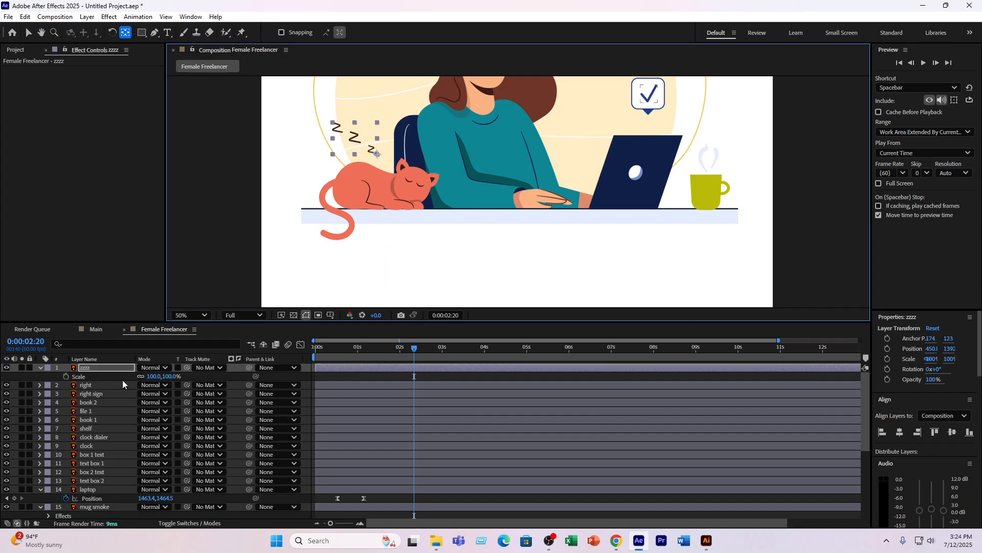
- Animate the zzzz layer's Scale from 0% at 0:00:02:20 to 100% at 0:00:03:19, and preview it
{"action": "left_click", "coordinate": [66, 376]}
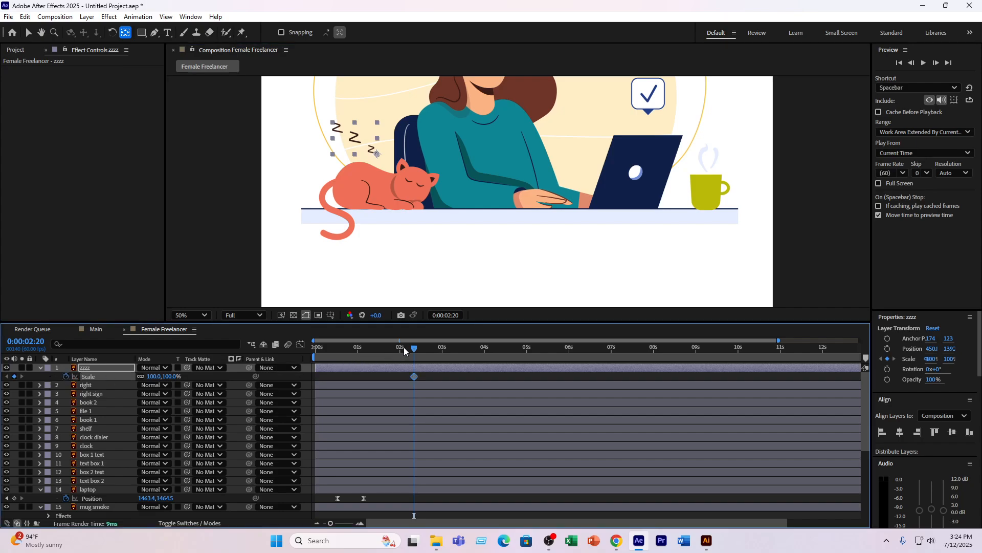
{"action": "left_click_drag", "start_coordinate": [443, 348], "coordinate": [456, 348]}
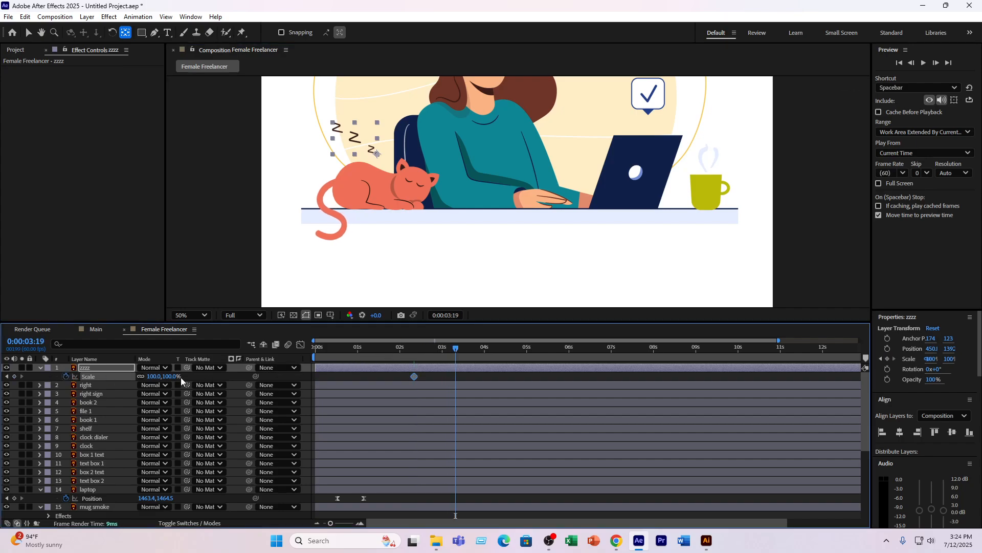
{"action": "left_click", "coordinate": [14, 376]}
{"action": "left_click", "coordinate": [7, 376]}
{"action": "left_click_drag", "start_coordinate": [154, 377], "coordinate": [109, 379]}
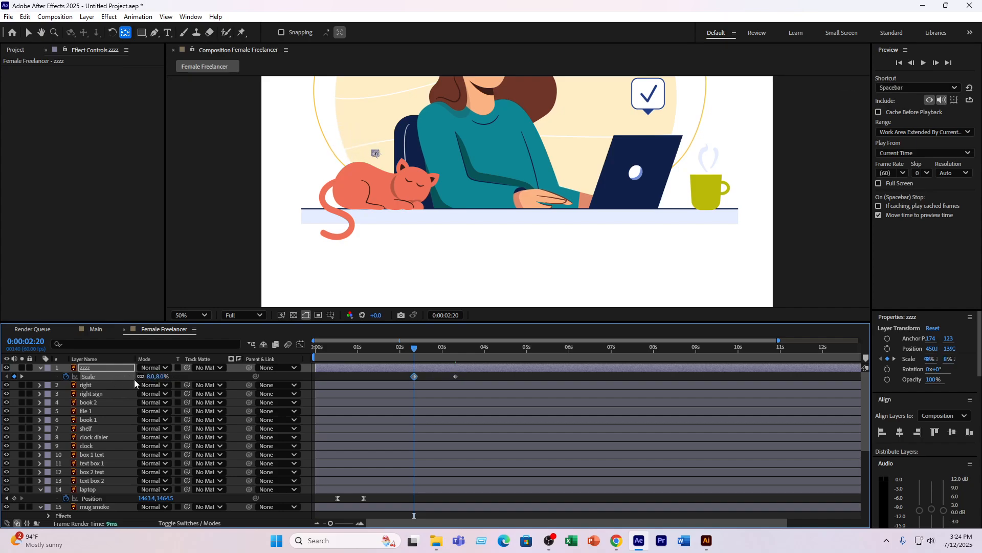
{"action": "left_click", "coordinate": [155, 376]}
{"action": "type", "text": "0"}
{"action": "key", "text": "Return"}
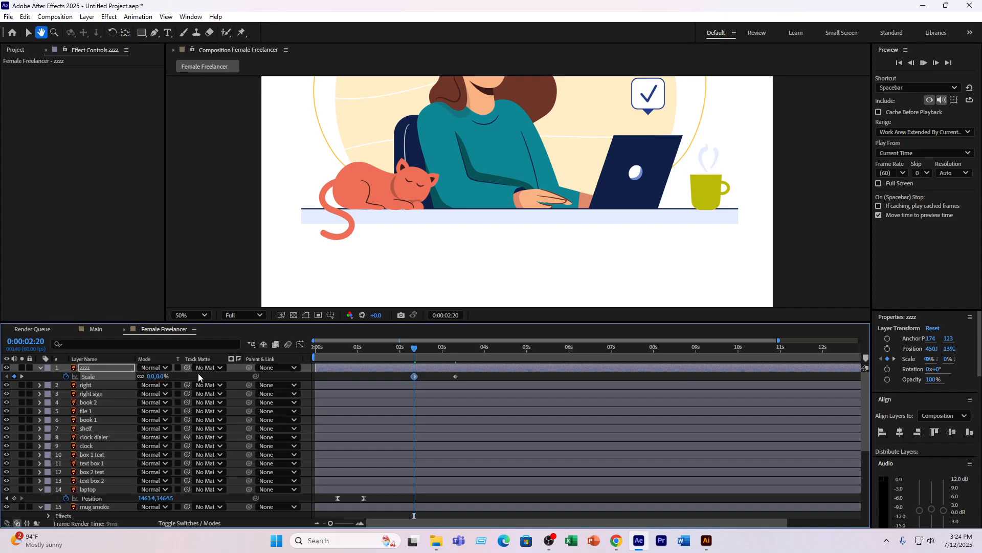
{"action": "key", "text": "space"}
{"action": "key", "text": "space"}
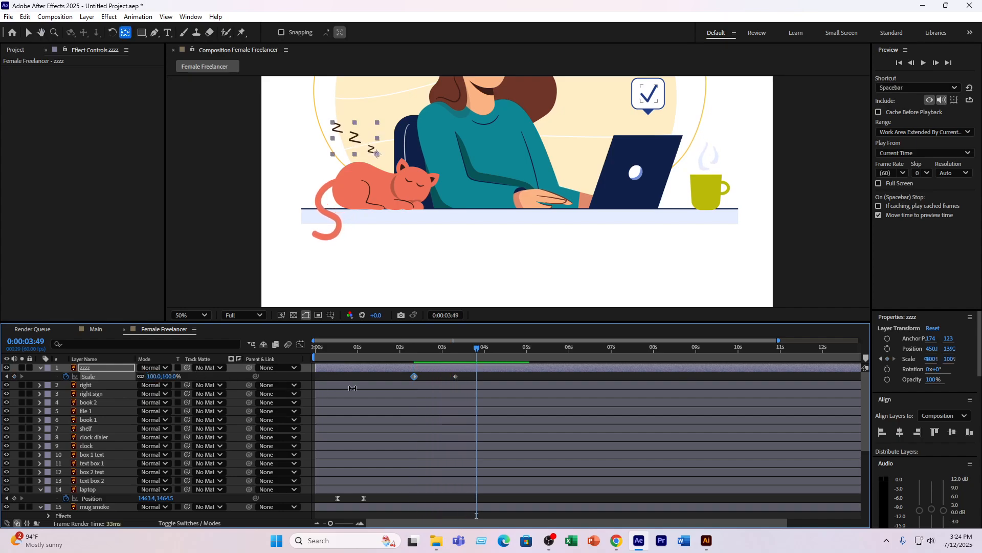
- Ease both of the zzzz layer's Scale keyframes in the Graph Editor, and preview the scale-up from 0:00:01:50
{"action": "key", "text": "v"}
{"action": "left_click_drag", "start_coordinate": [475, 375], "coordinate": [367, 381]}
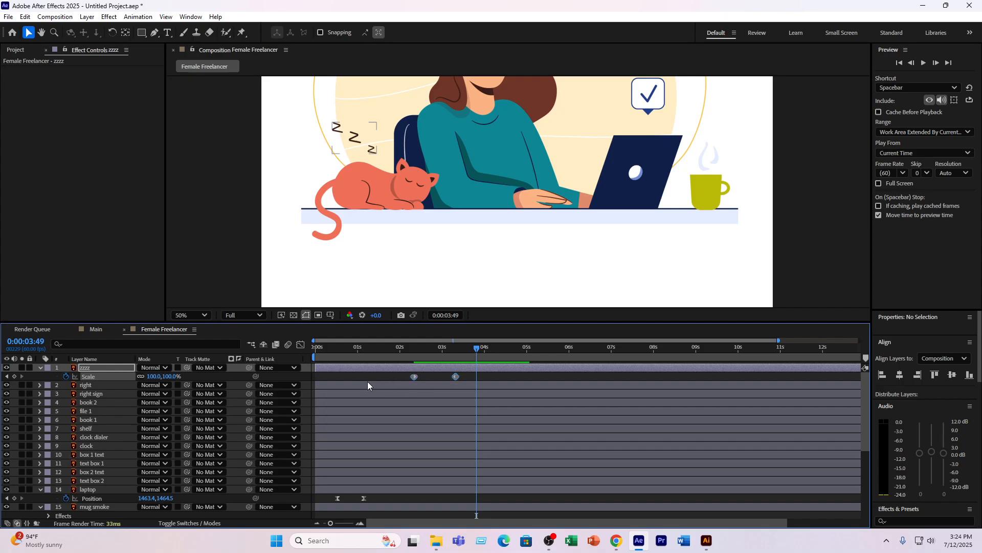
{"action": "left_click", "coordinate": [300, 345]}
{"action": "left_click_drag", "start_coordinate": [421, 490], "coordinate": [445, 490]}
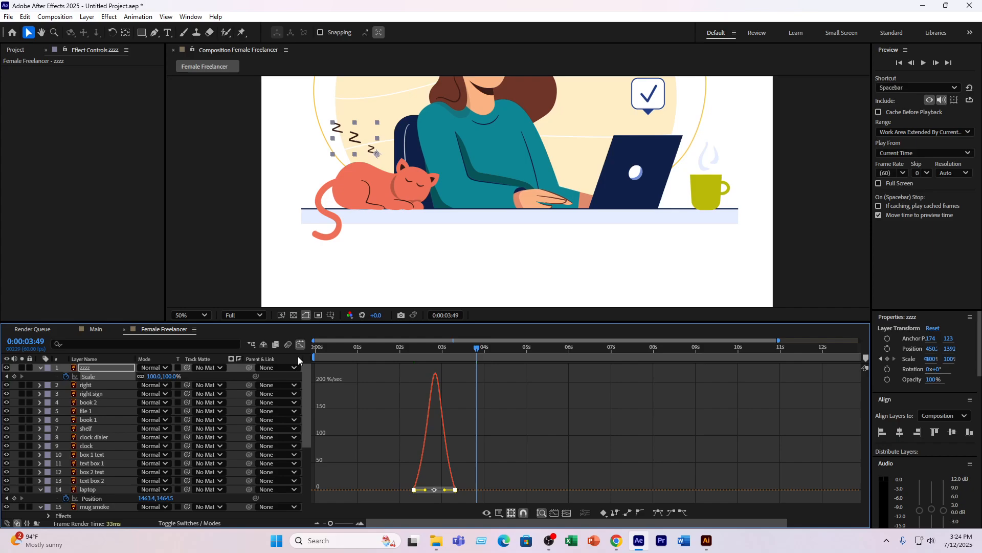
{"action": "left_click", "coordinate": [300, 345]}
{"action": "left_click", "coordinate": [393, 348]}
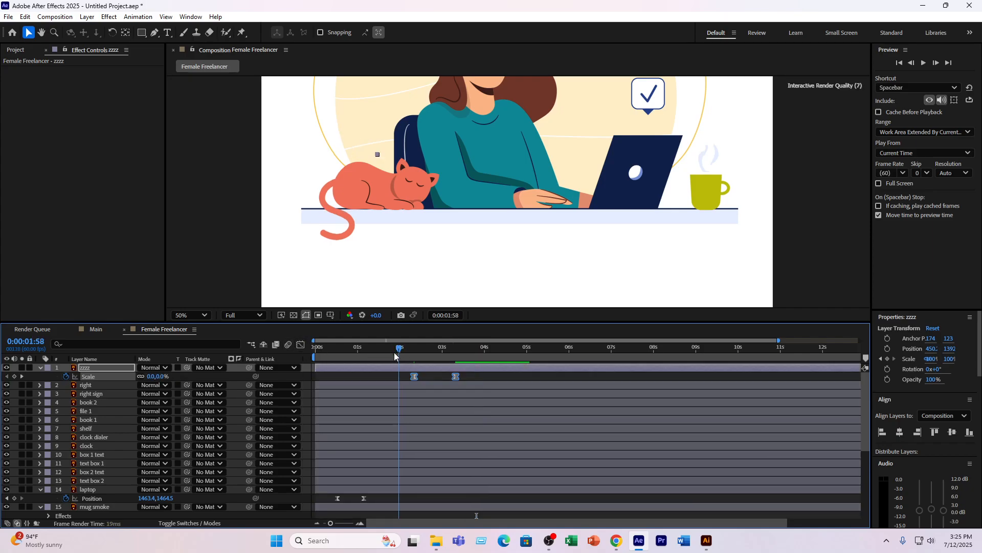
{"action": "key", "text": "space"}
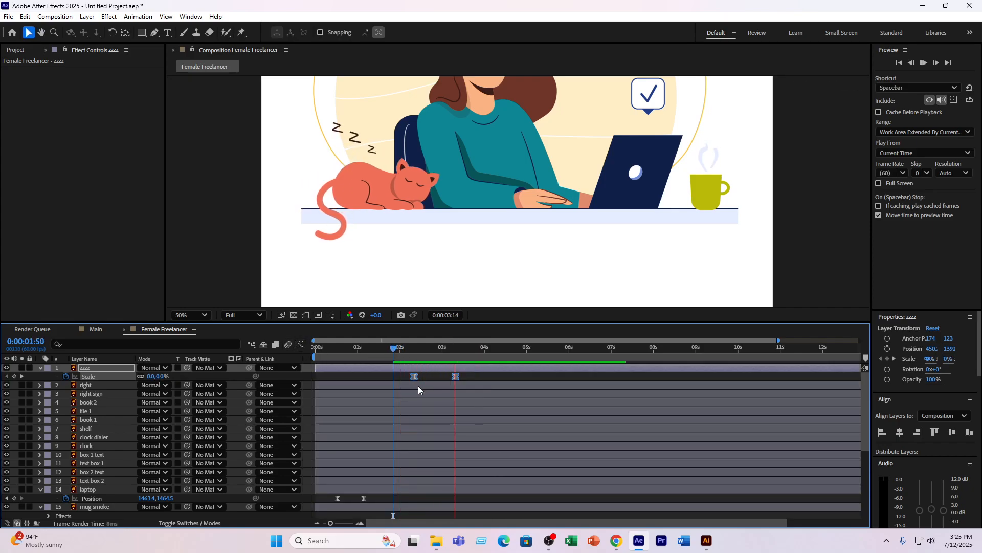
{"action": "key", "text": "space"}
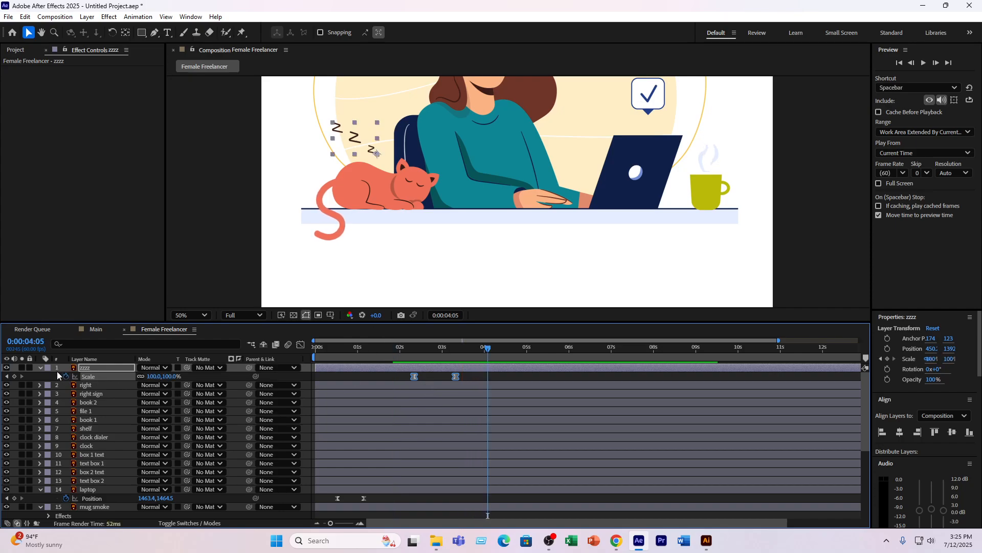
- Collapse the zzzz layer's properties and reveal the text box 1 layer's Scale at 0:00:02:45
{"action": "left_click", "coordinate": [40, 367]}
{"action": "key", "text": "comma"}
{"action": "key", "text": "comma"}
{"action": "key", "text": "comma"}
{"action": "key", "text": "comma"}
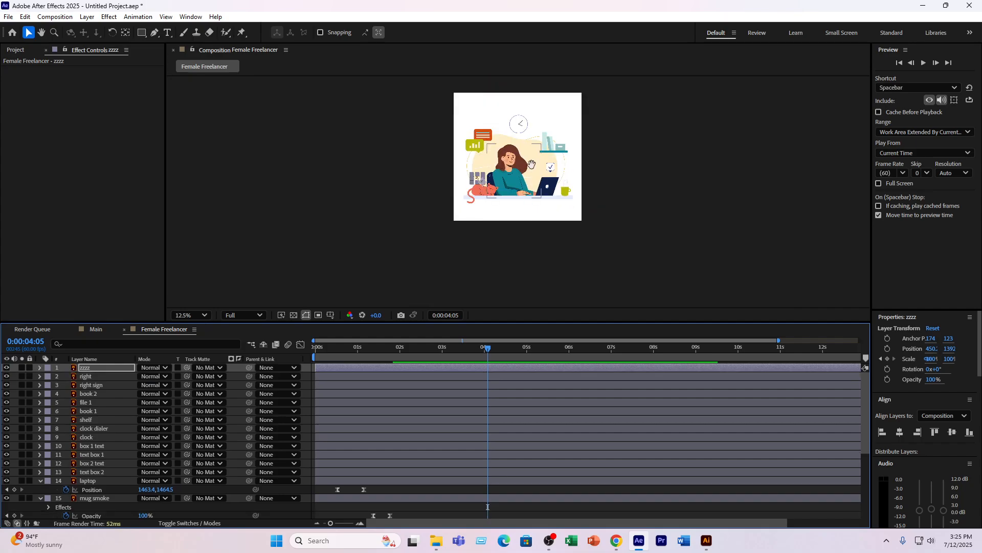
{"action": "scroll", "coordinate": [489, 178], "scroll_direction": "up", "scroll_amount": 2}
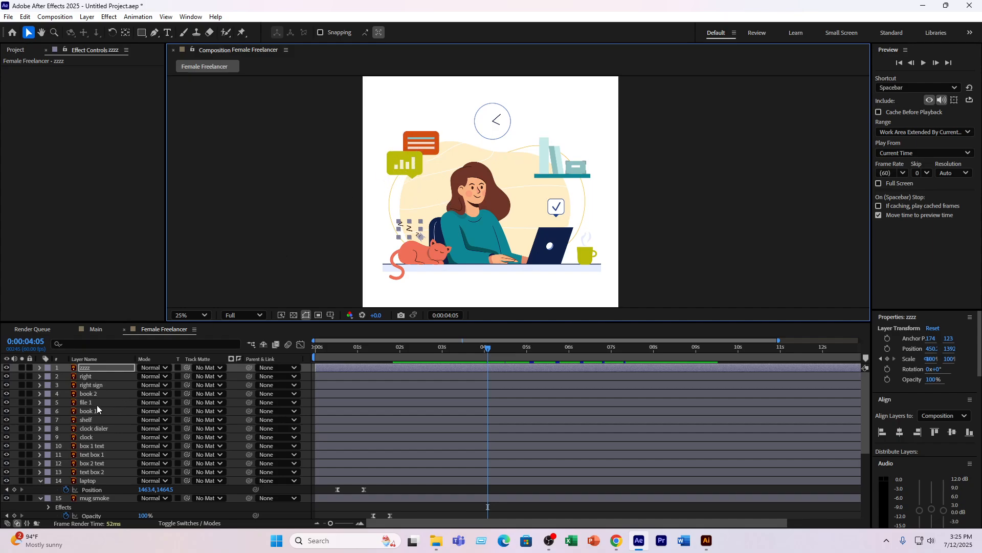
{"action": "left_click", "coordinate": [96, 454]}
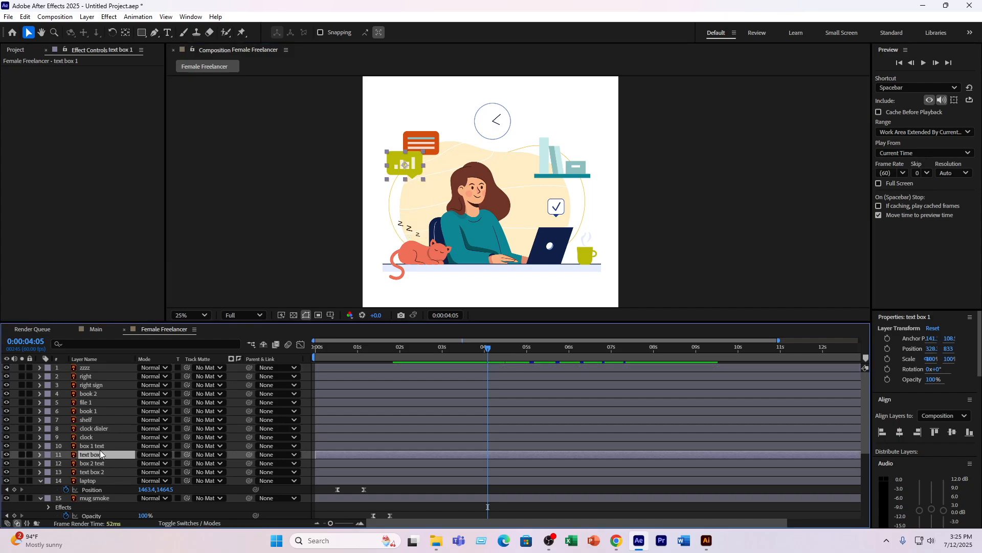
{"action": "left_click_drag", "start_coordinate": [459, 343], "coordinate": [432, 351]}
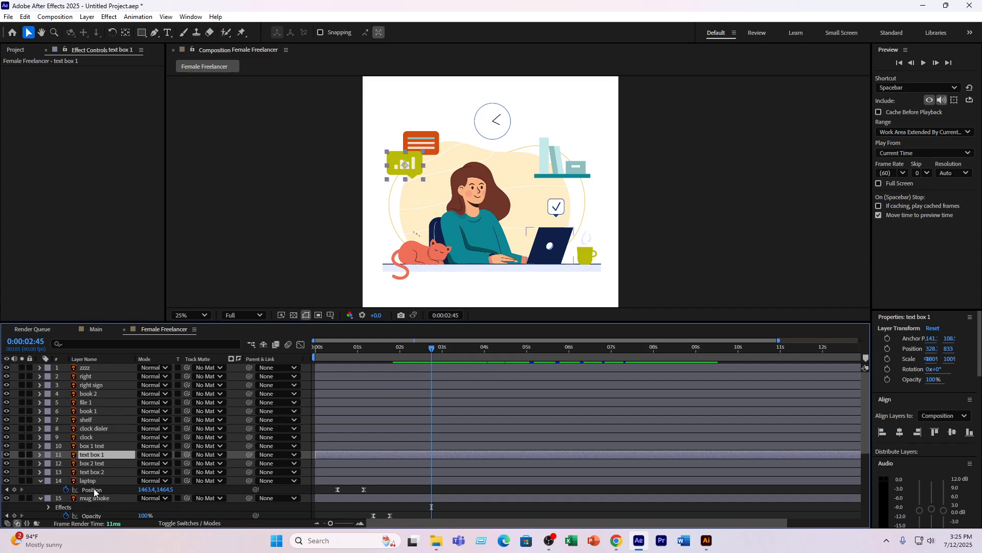
{"action": "key", "text": "s"}
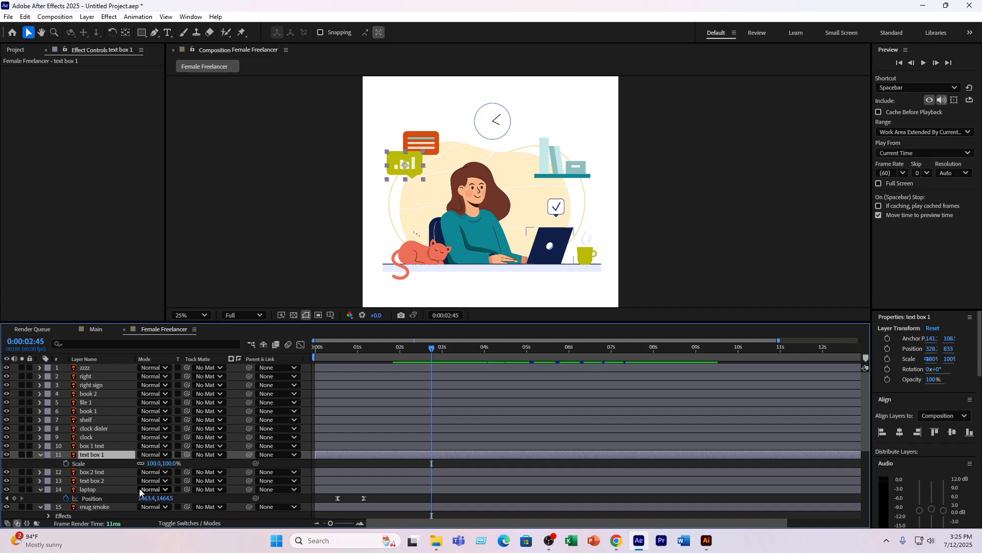
- Move the text box 1 layer's anchor point to the tip of the green speech bubble's pointer
{"action": "key", "text": "period"}
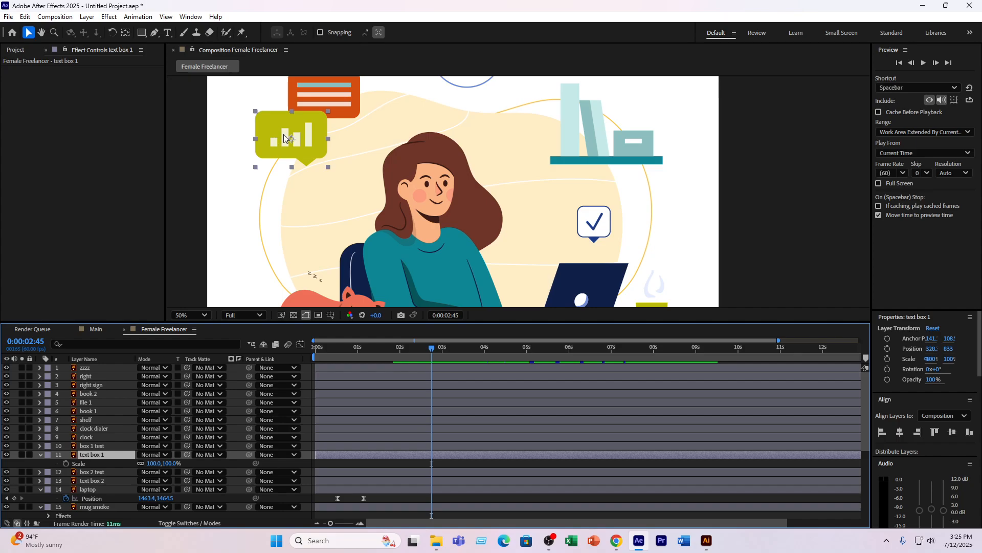
{"action": "key", "text": "y"}
{"action": "left_click_drag", "start_coordinate": [292, 140], "coordinate": [306, 166]}
{"action": "scroll", "coordinate": [302, 174], "scroll_direction": "up", "scroll_amount": 4}
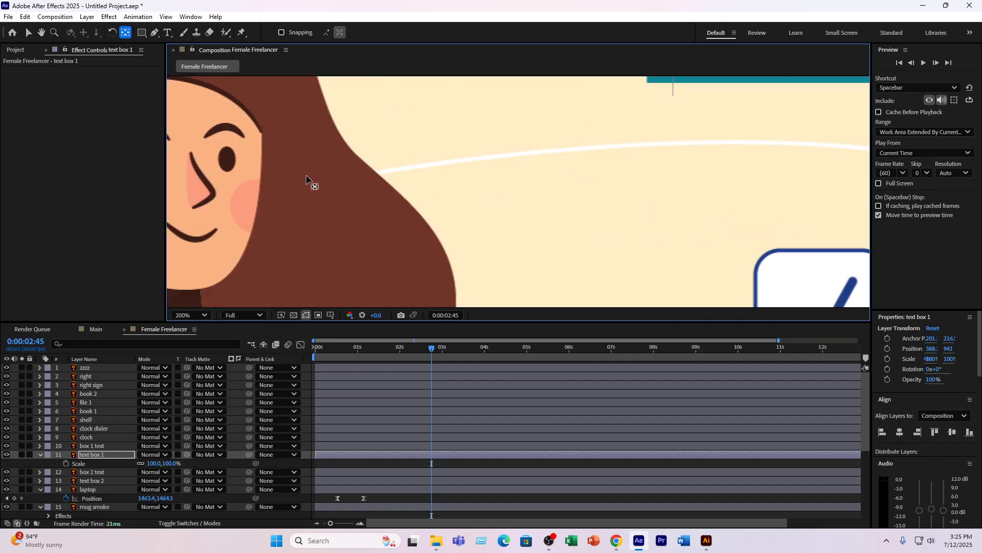
{"action": "scroll", "coordinate": [307, 176], "scroll_direction": "down", "scroll_amount": 6}
{"action": "scroll", "coordinate": [333, 179], "scroll_direction": "up", "scroll_amount": 4}
{"action": "left_click_drag", "start_coordinate": [281, 158], "coordinate": [464, 210]}
{"action": "scroll", "coordinate": [284, 205], "scroll_direction": "up", "scroll_amount": 2}
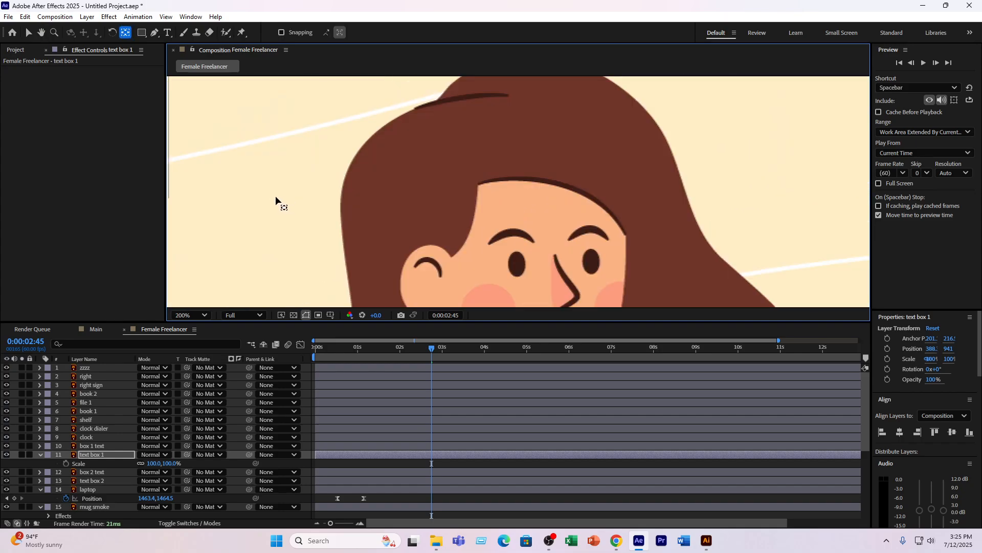
{"action": "left_click_drag", "start_coordinate": [275, 195], "coordinate": [368, 201]}
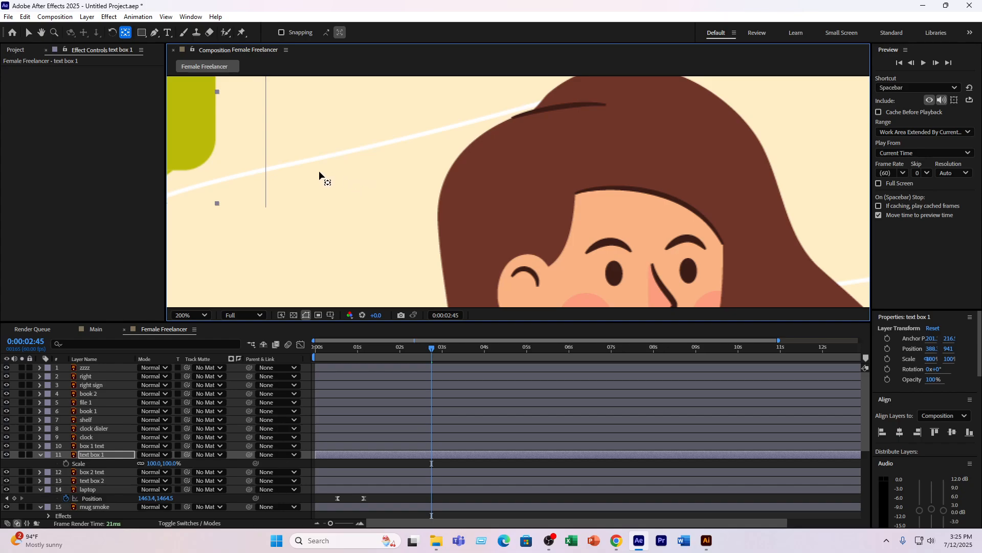
{"action": "left_click_drag", "start_coordinate": [247, 167], "coordinate": [294, 186]}
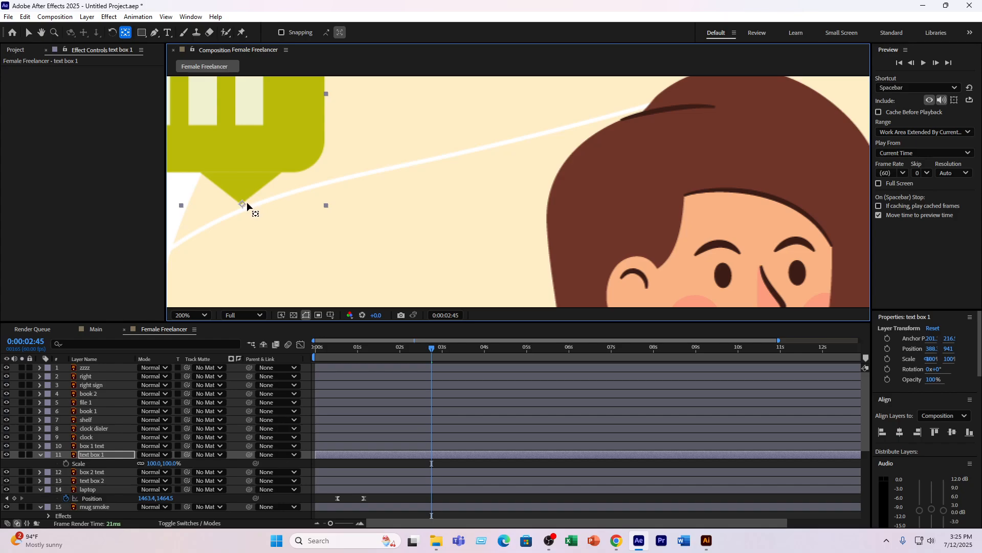
{"action": "left_click_drag", "start_coordinate": [242, 203], "coordinate": [241, 203]}
{"action": "key", "text": "comma"}
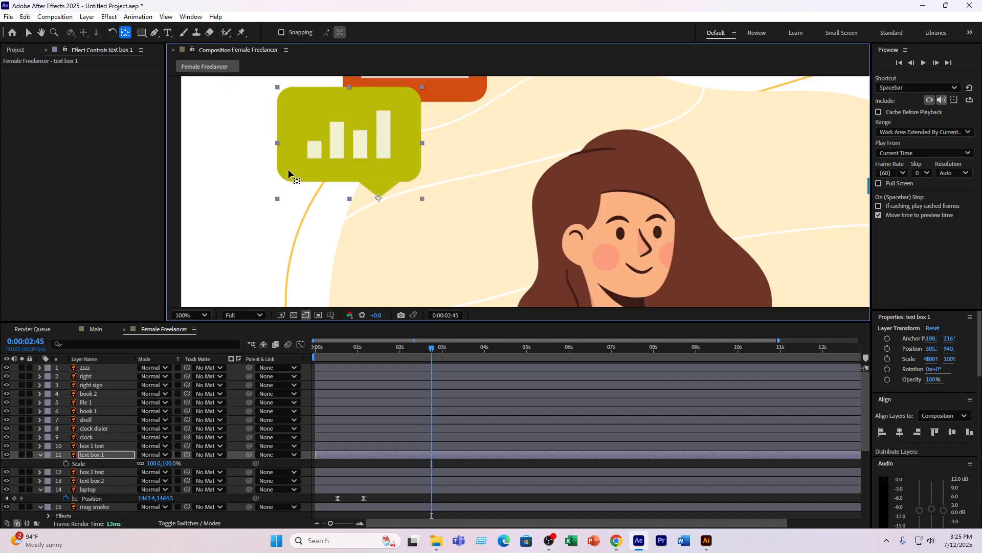
{"action": "key", "text": "comma"}
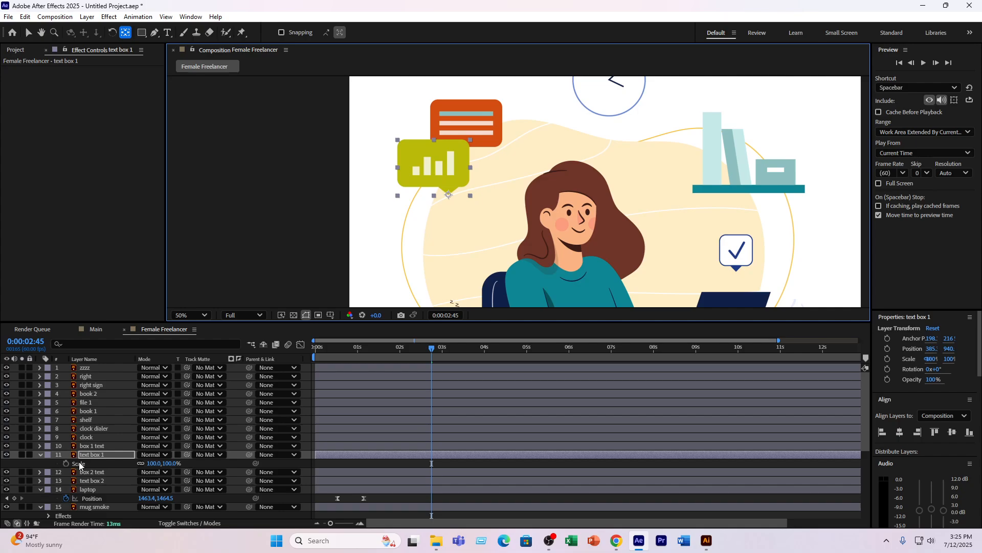
- Animate the text box 1 layer's Scale from 0% at 0:00:02:56 to 100% just after three seconds, and preview the scale-up
{"action": "mouse_move", "coordinate": [432, 348]}
{"action": "left_mouse_down"}
{"action": "mouse_move", "coordinate": [398, 359]}
{"action": "mouse_move", "coordinate": [454, 361]}
{"action": "mouse_move", "coordinate": [439, 354]}
{"action": "left_mouse_up"}
{"action": "left_click", "coordinate": [66, 463]}
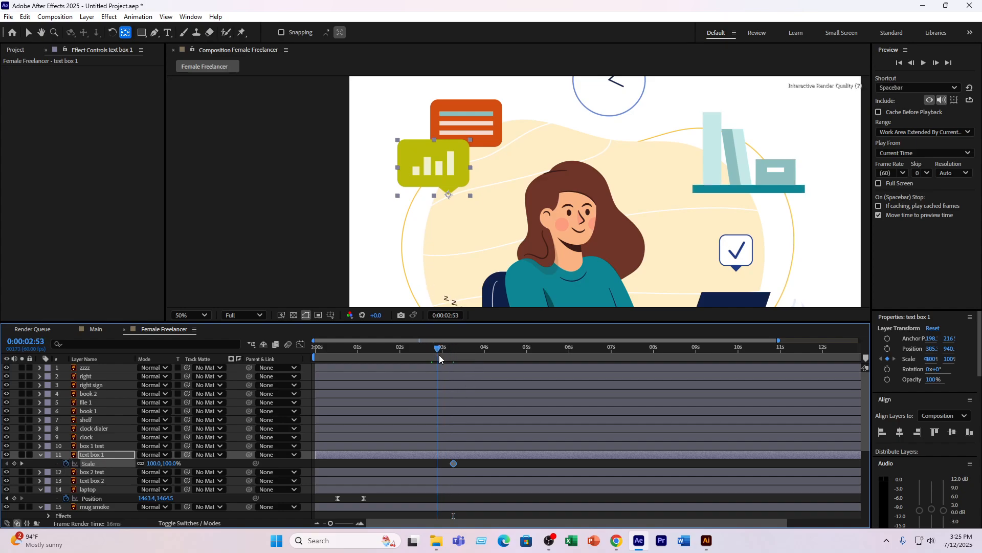
{"action": "left_click", "coordinate": [14, 463]}
{"action": "left_click_drag", "start_coordinate": [153, 463], "coordinate": [117, 464]}
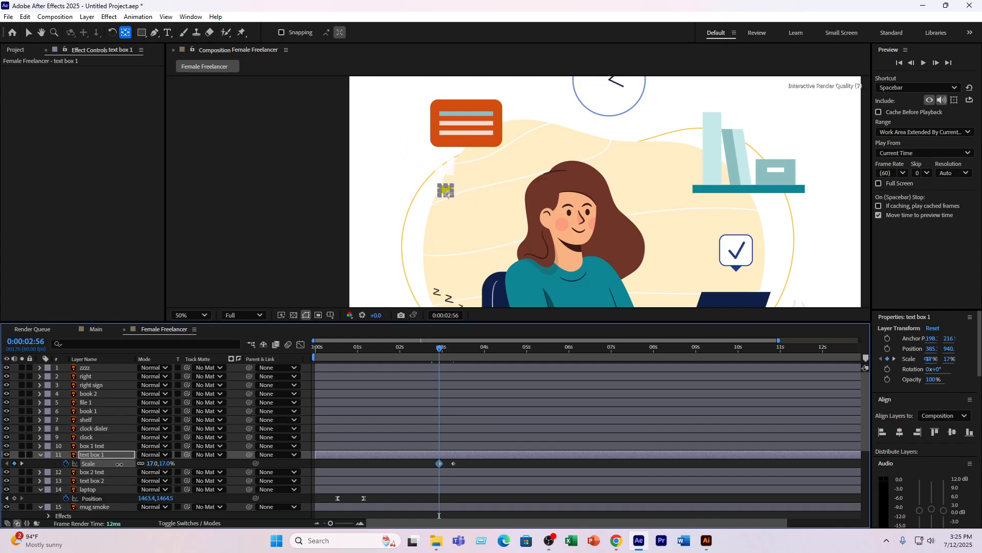
{"action": "left_click", "coordinate": [151, 464]}
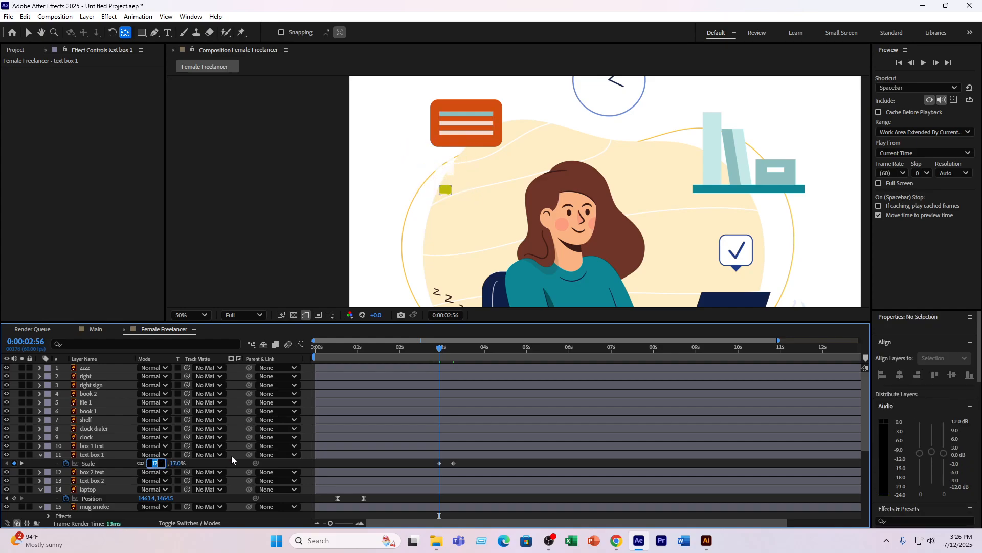
{"action": "type", "text": "0"}
{"action": "key", "text": "Return"}
{"action": "left_click", "coordinate": [433, 347]}
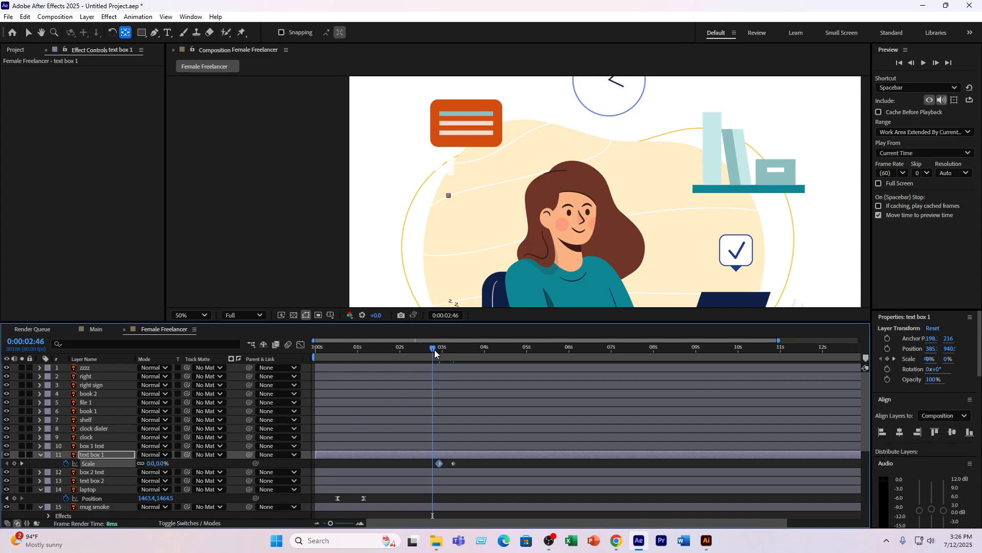
{"action": "key", "text": "space"}
{"action": "key", "text": "space"}
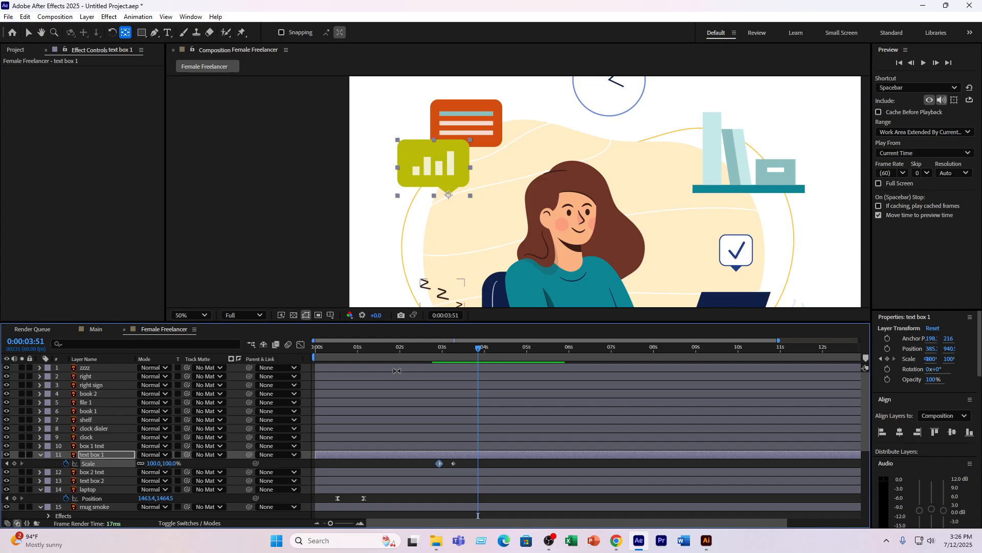
- Try a manual bounce on text box 1 with extra Scale keyframes at 0:00:03:27, 118% at 0:00:03:39 and 100% at 0:00:03:49, and preview it
{"action": "mouse_move", "coordinate": [450, 350]}
{"action": "left_mouse_down"}
{"action": "mouse_move", "coordinate": [460, 355]}
{"action": "mouse_move", "coordinate": [441, 364]}
{"action": "mouse_move", "coordinate": [460, 358]}
{"action": "left_mouse_up"}
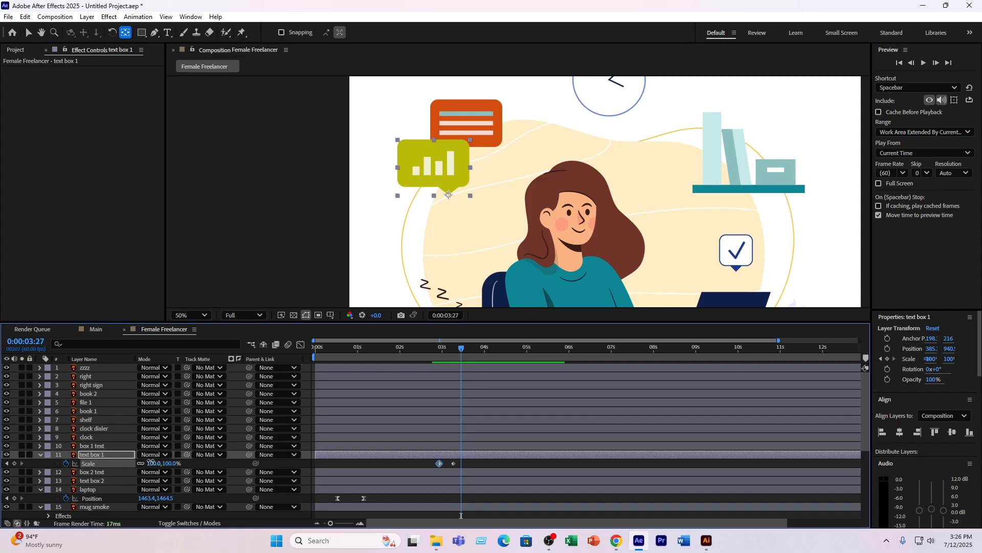
{"action": "left_click_drag", "start_coordinate": [151, 461], "coordinate": [146, 460]}
{"action": "left_click_drag", "start_coordinate": [461, 348], "coordinate": [470, 350]}
{"action": "left_click_drag", "start_coordinate": [152, 463], "coordinate": [164, 462]}
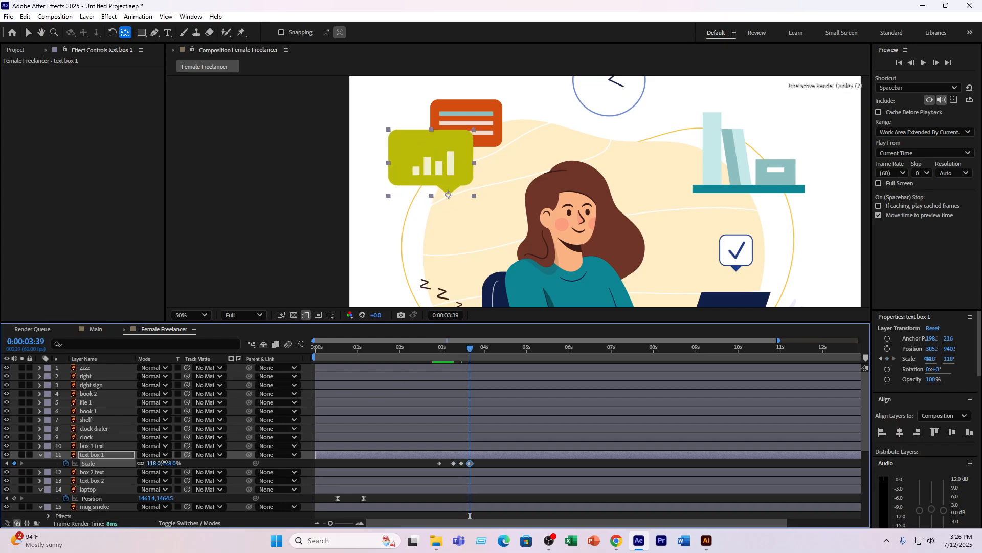
{"action": "left_click_drag", "start_coordinate": [471, 346], "coordinate": [478, 350]}
{"action": "left_click", "coordinate": [156, 463]}
{"action": "type", "text": "100"}
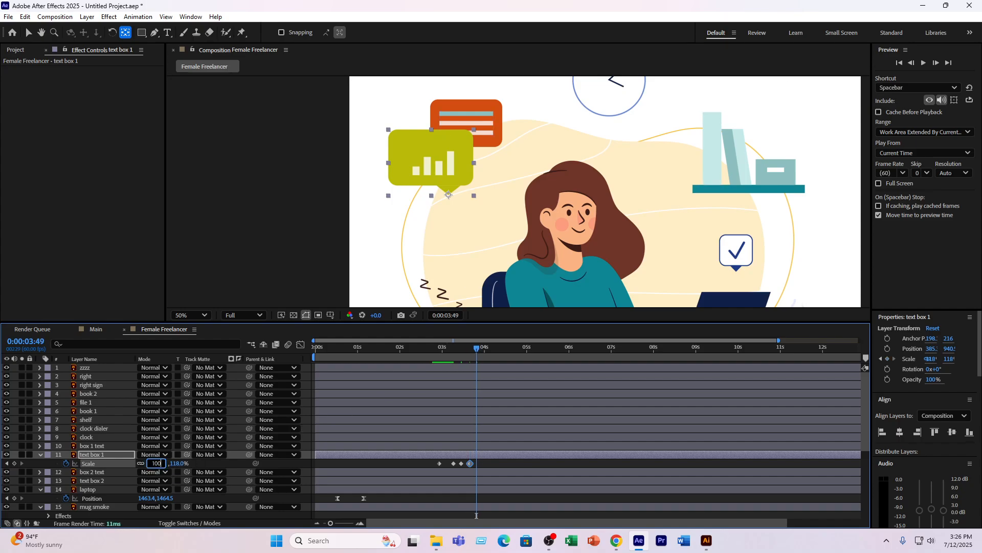
{"action": "key", "text": "Return"}
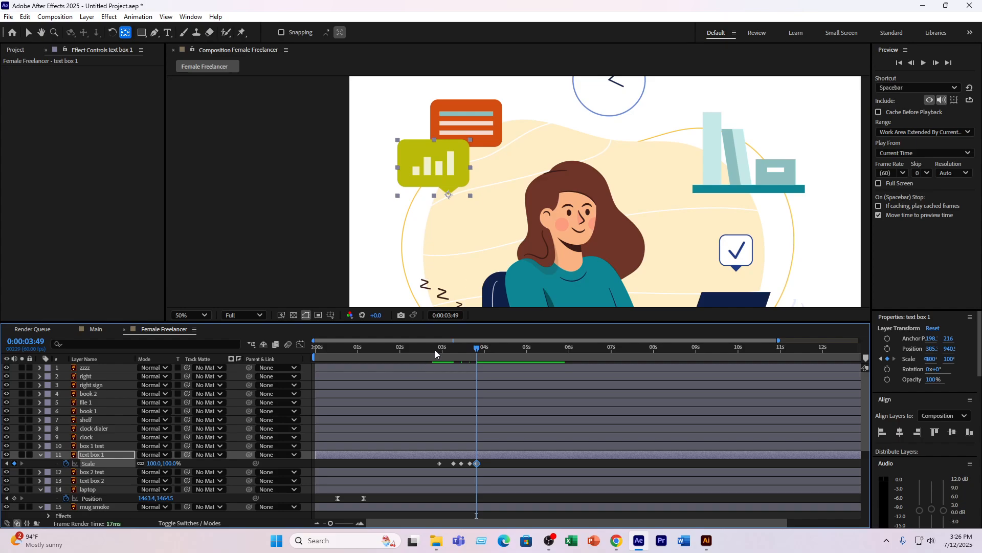
{"action": "left_click", "coordinate": [435, 348]}
{"action": "key", "text": "space"}
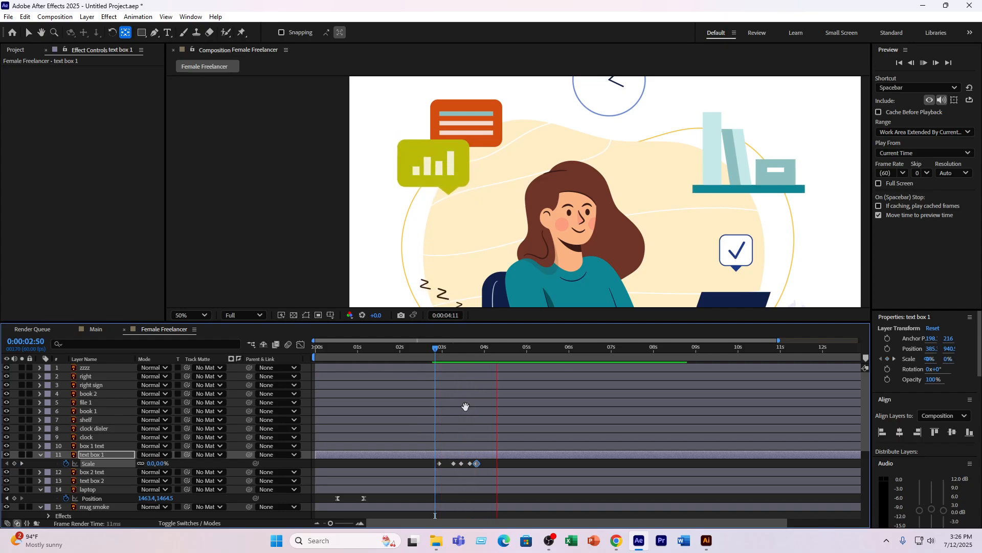
{"action": "key", "text": "space"}
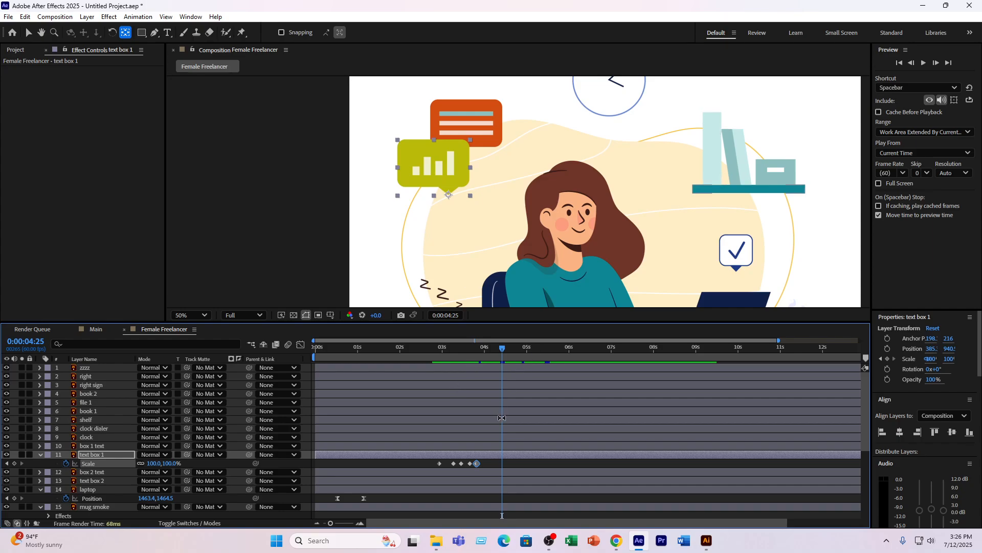
- Undo the three extra bounce Scale keyframes on the text box 1 layer
{"action": "key", "text": "ctrl+z"}
{"action": "key", "text": "ctrl+z"}
{"action": "key", "text": "ctrl+z"}
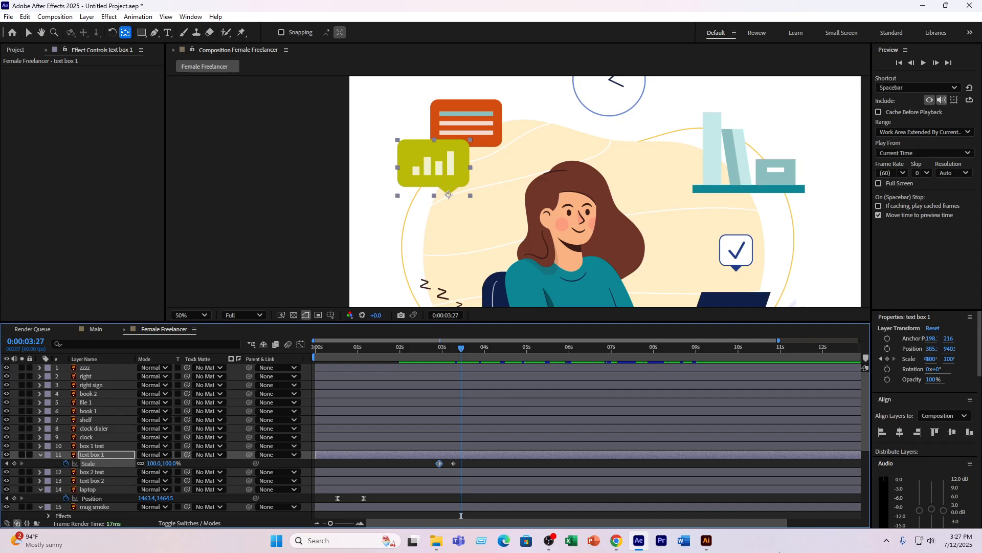
- Switch to Chrome, search Google in a new tab for "bounce expression after effects", and open the Cinecom article on 5 After Effects Expressions
{"action": "left_click", "coordinate": [616, 540]}
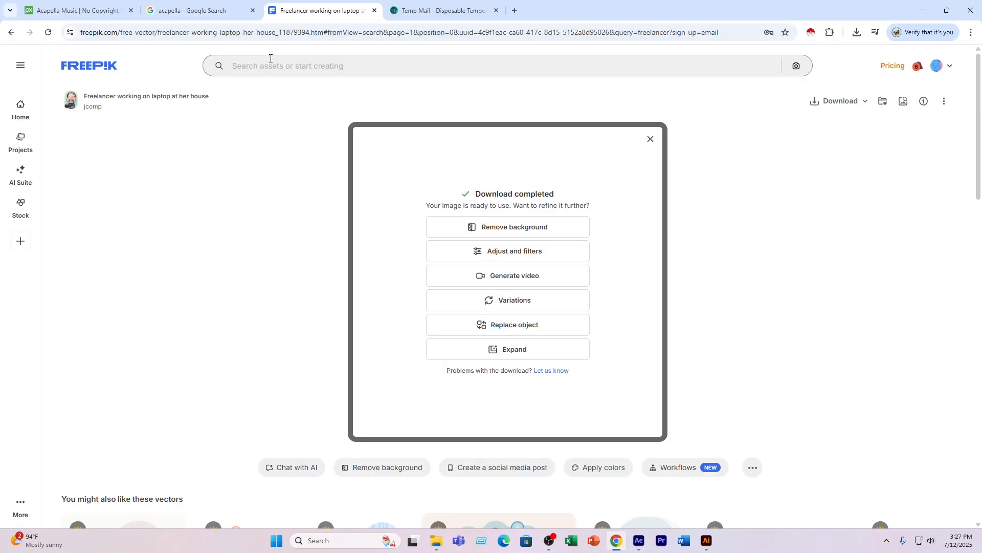
{"action": "left_click", "coordinate": [511, 8]}
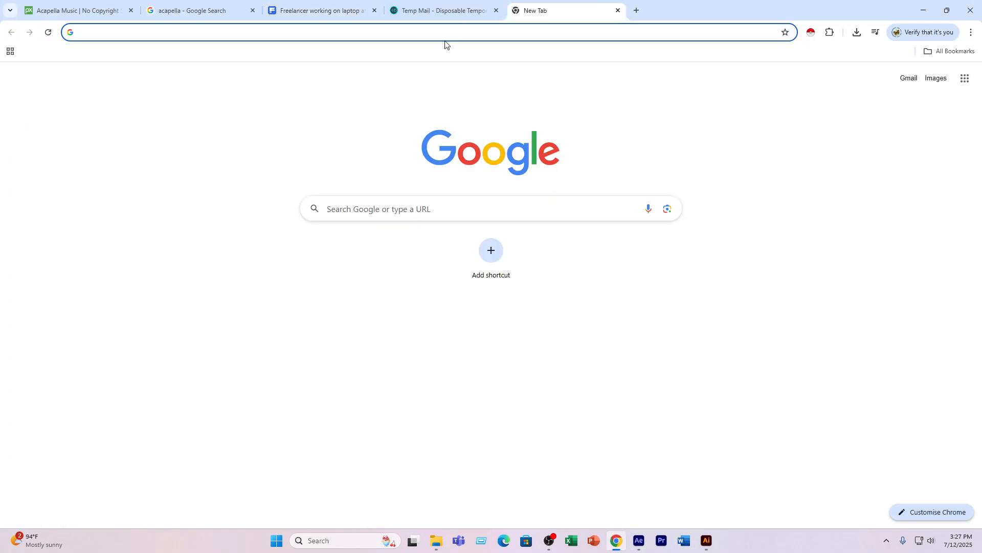
{"action": "type", "text": "bou"}
{"action": "type", "text": "ncwe"}
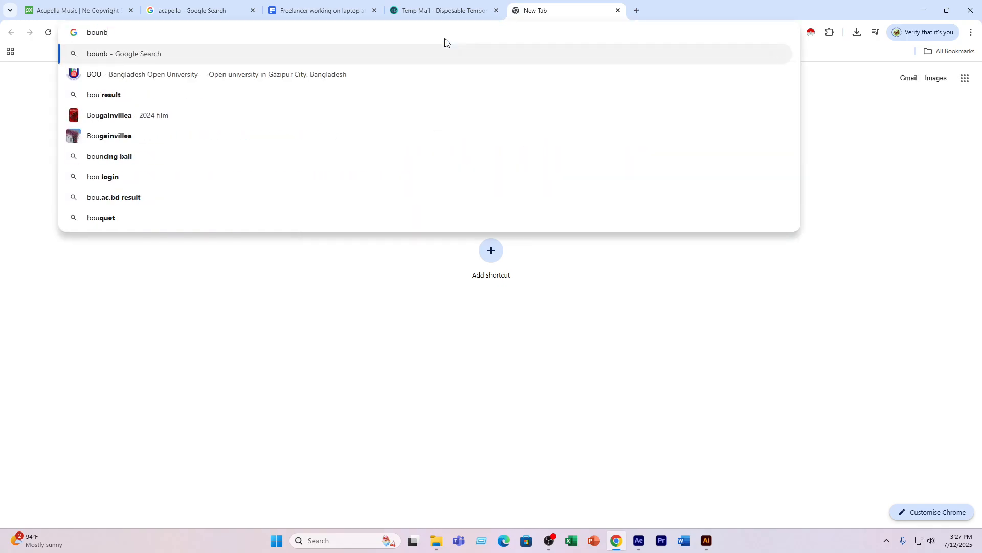
{"action": "key", "text": "BackSpace"}
{"action": "key", "text": "BackSpace"}
{"action": "type", "text": "w"}
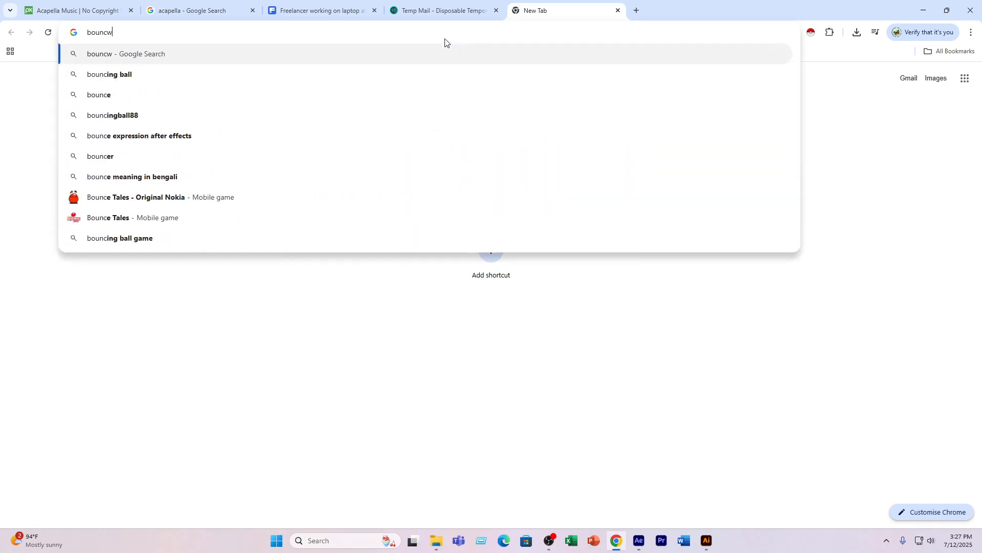
{"action": "key", "text": "Down"}
{"action": "key", "text": "Return"}
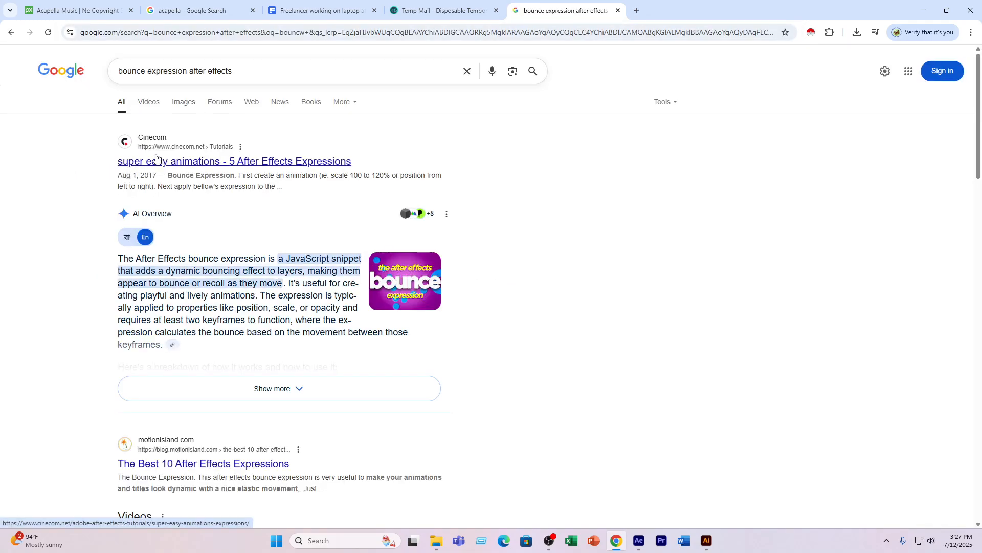
{"action": "left_click", "coordinate": [195, 161]}
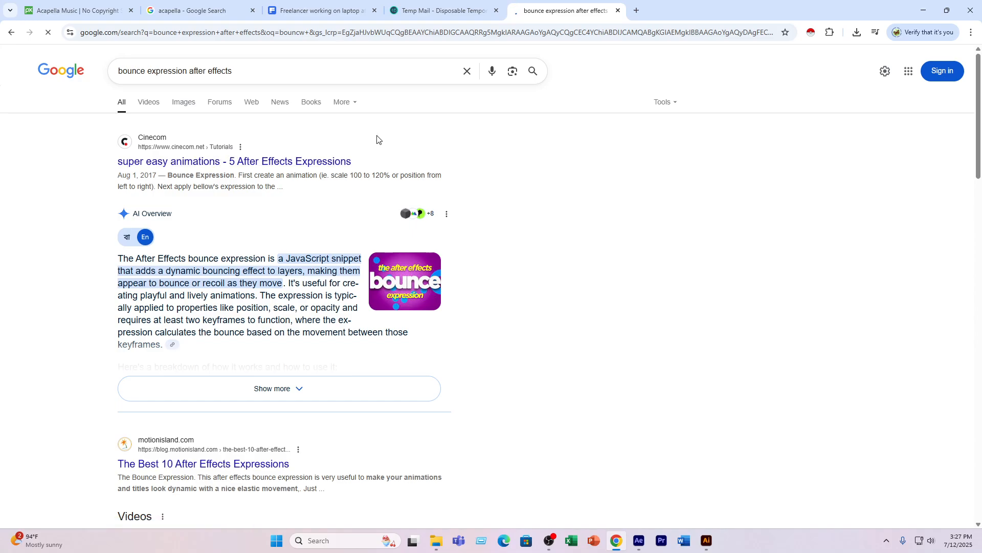
- Copy the complete code block under Bounce Expression in the Cinecom article
{"action": "scroll", "coordinate": [420, 236], "scroll_direction": "down", "scroll_amount": 10}
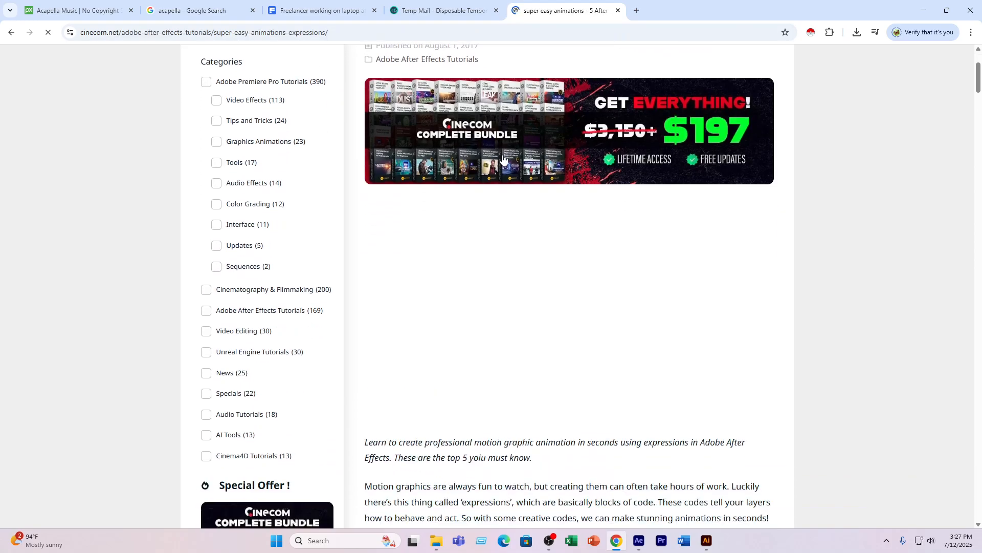
{"action": "scroll", "coordinate": [419, 237], "scroll_direction": "down", "scroll_amount": 3}
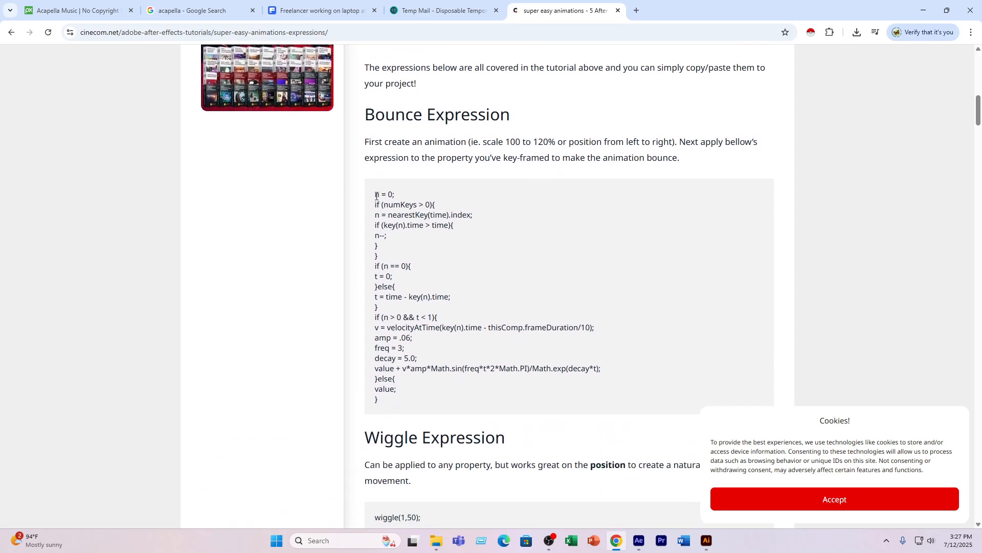
{"action": "left_click_drag", "start_coordinate": [375, 194], "coordinate": [380, 401]}
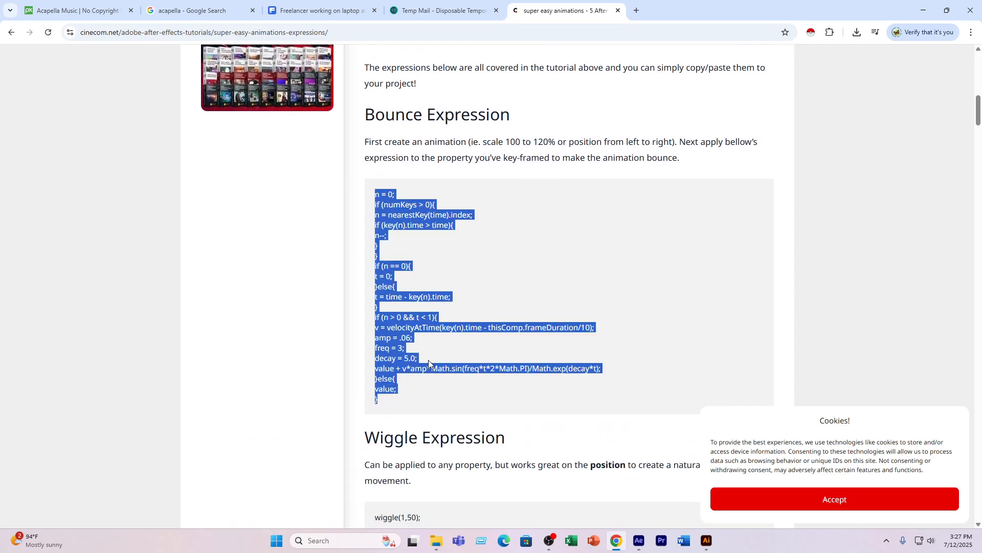
- Switch to After Effects and apply the copied bounce code as an expression on the Scale property of text box 1
{"action": "left_click", "coordinate": [638, 540]}
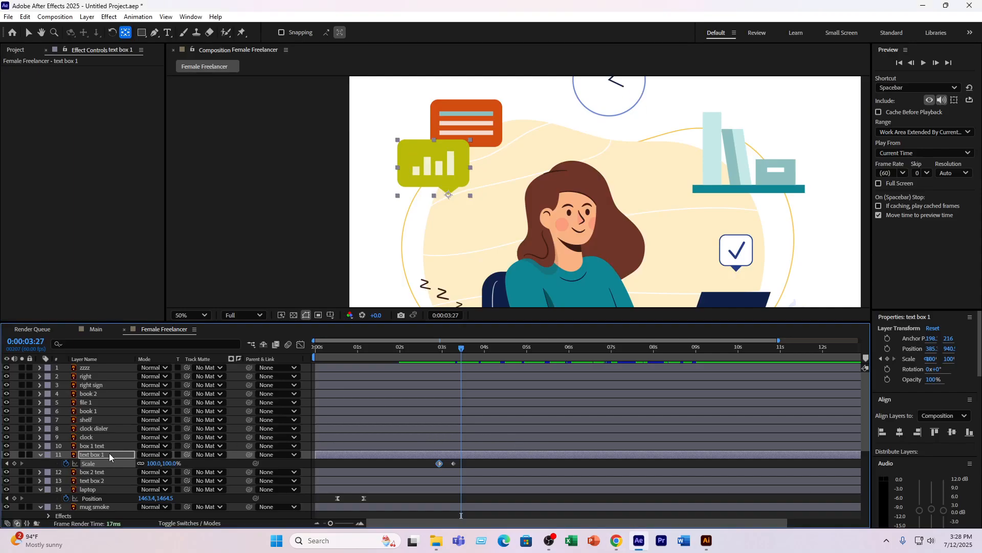
{"action": "left_click", "coordinate": [447, 352]}
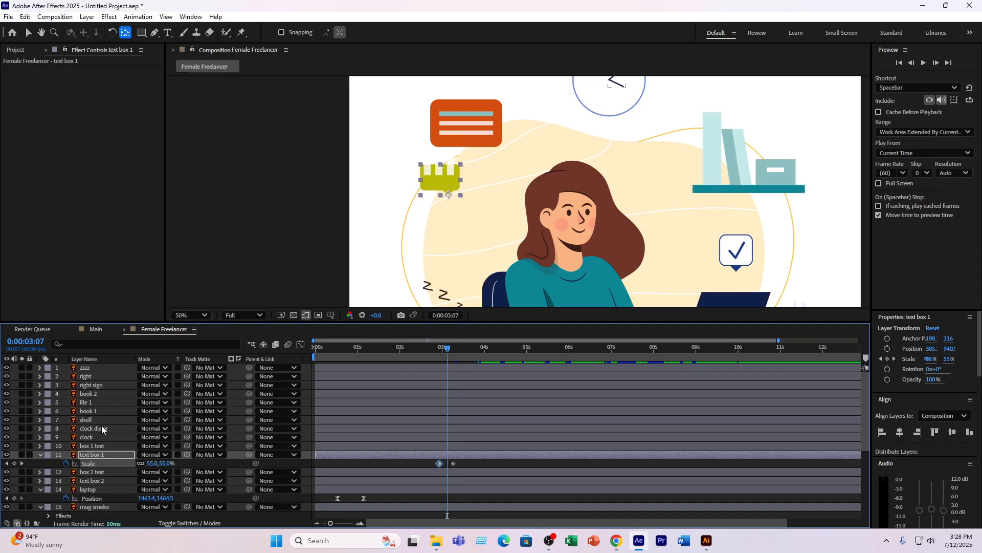
{"action": "left_click", "coordinate": [66, 462], "text": "alt"}
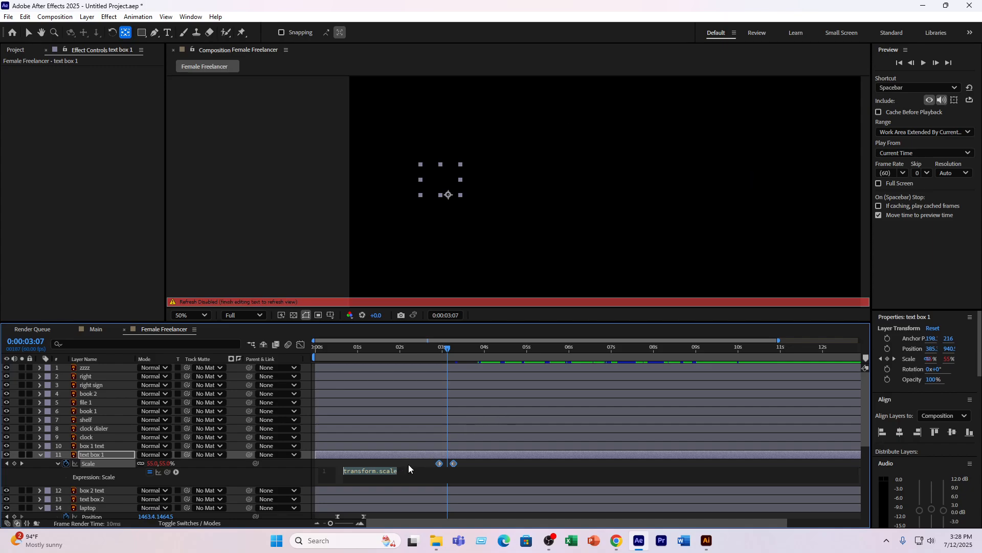
{"action": "key", "text": "ctrl+v"}
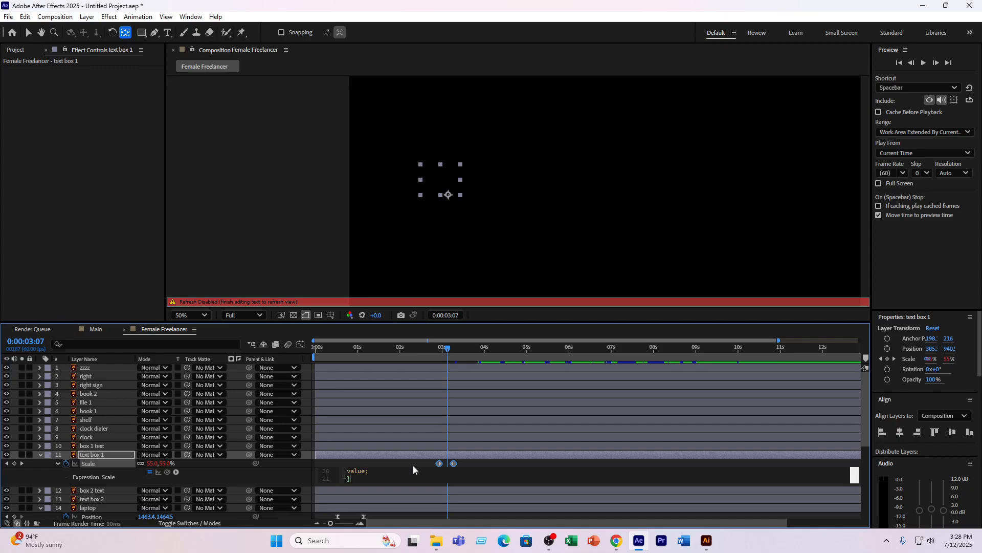
{"action": "left_click", "coordinate": [371, 352]}
- Preview the bounce on text box 1 from 0:00:02:07 and again from 0:00:02:26
{"action": "left_click_drag", "start_coordinate": [378, 351], "coordinate": [405, 352]}
{"action": "key", "text": "space"}
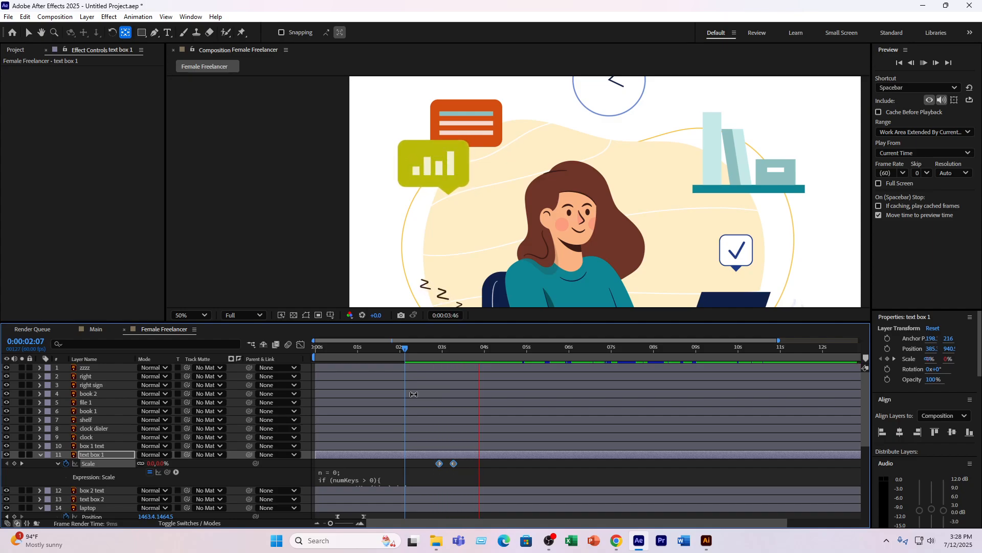
{"action": "key", "text": "space"}
{"action": "left_click_drag", "start_coordinate": [443, 352], "coordinate": [418, 352]}
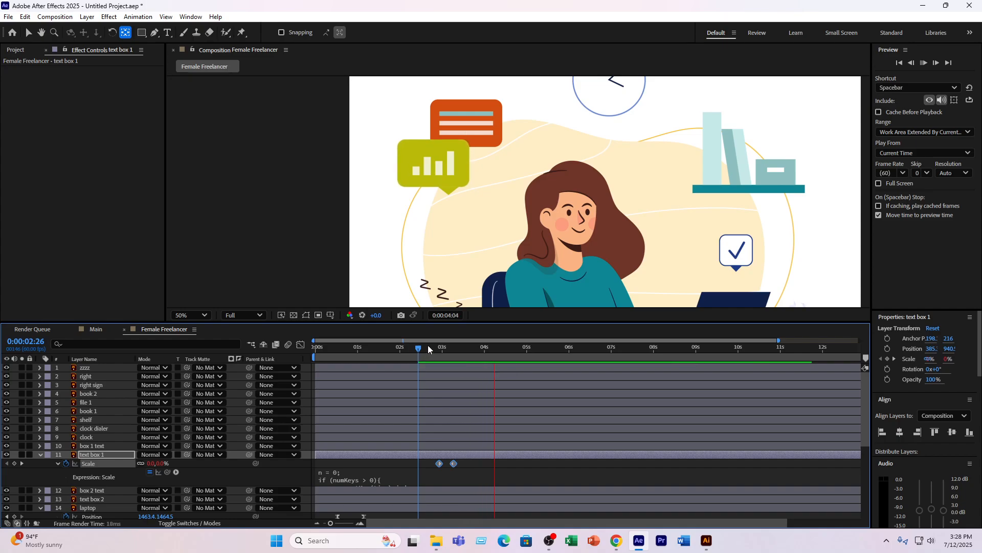
{"action": "key", "text": "space"}
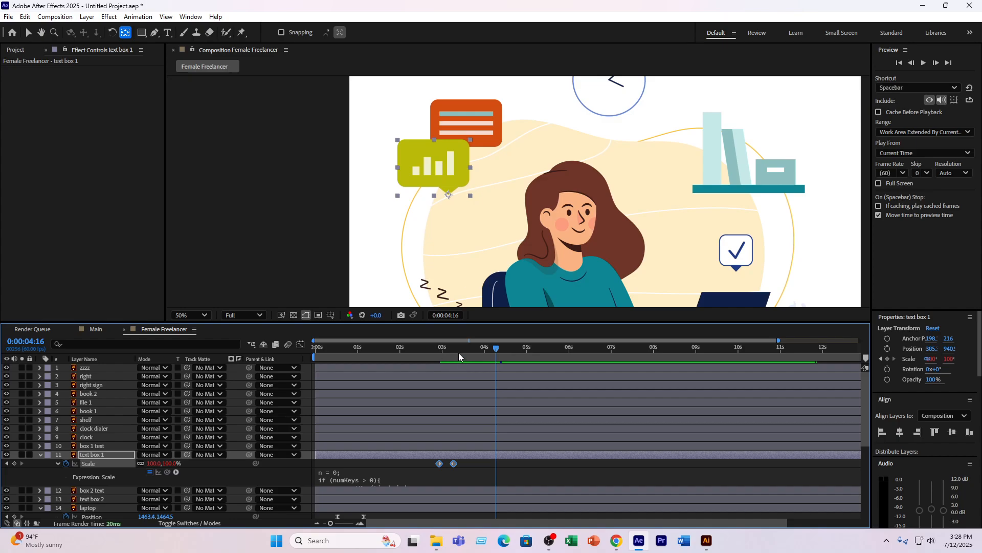
- Change freq to 10 in the Scale bounce expression of text box 1
{"action": "left_click_drag", "start_coordinate": [458, 352], "coordinate": [446, 355]}
{"action": "left_click", "coordinate": [370, 478]}
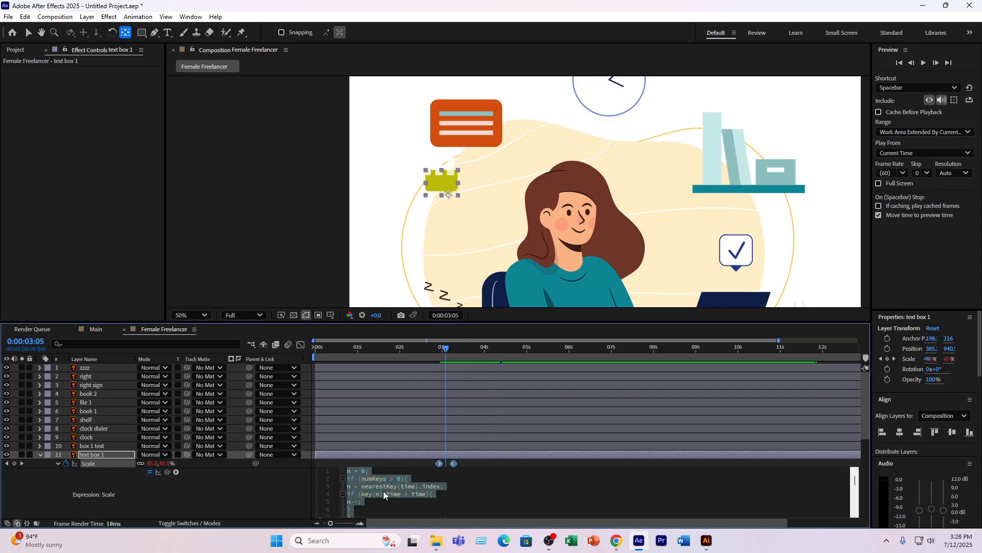
{"action": "scroll", "coordinate": [404, 490], "scroll_direction": "down", "scroll_amount": 3}
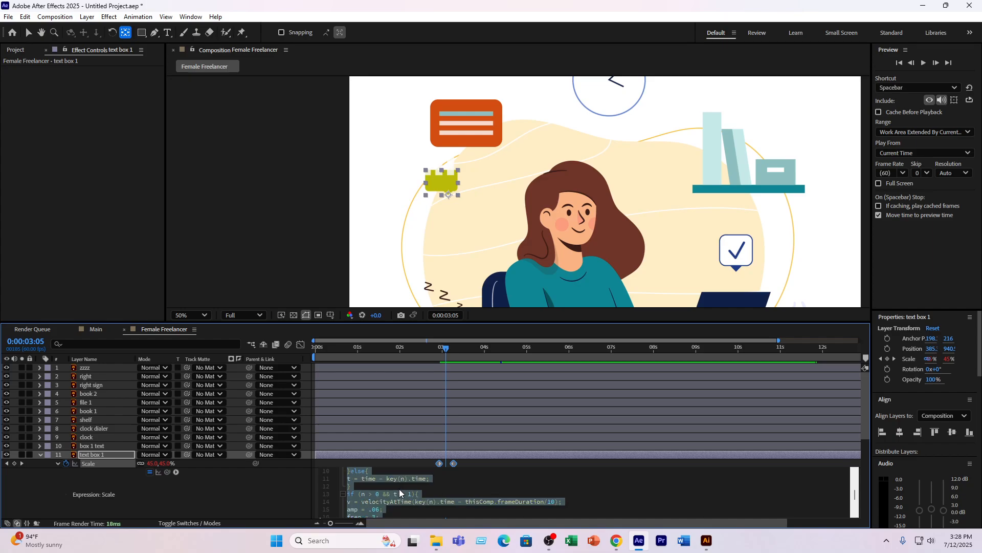
{"action": "scroll", "coordinate": [399, 489], "scroll_direction": "down", "scroll_amount": 2}
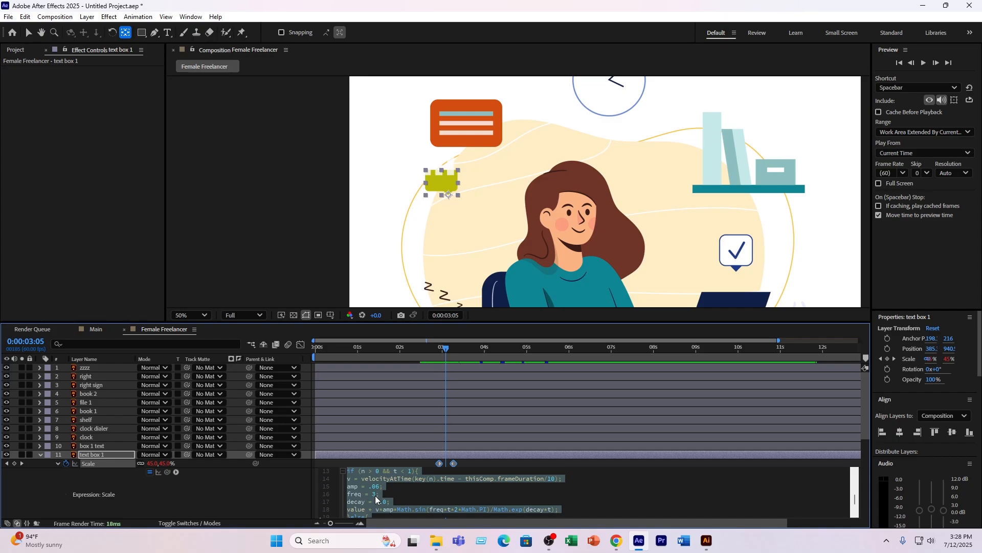
{"action": "left_click", "coordinate": [375, 495]}
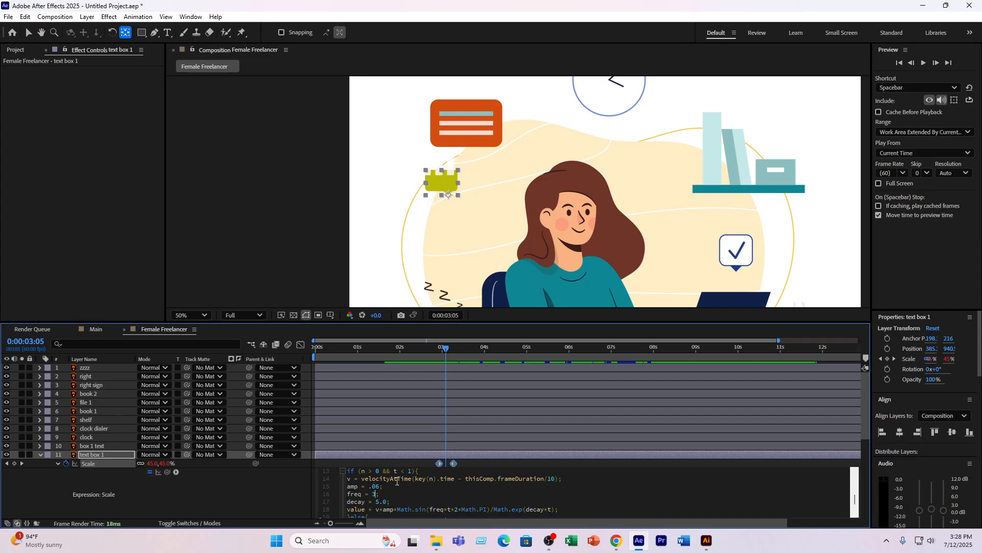
{"action": "left_click_drag", "start_coordinate": [441, 349], "coordinate": [464, 355]}
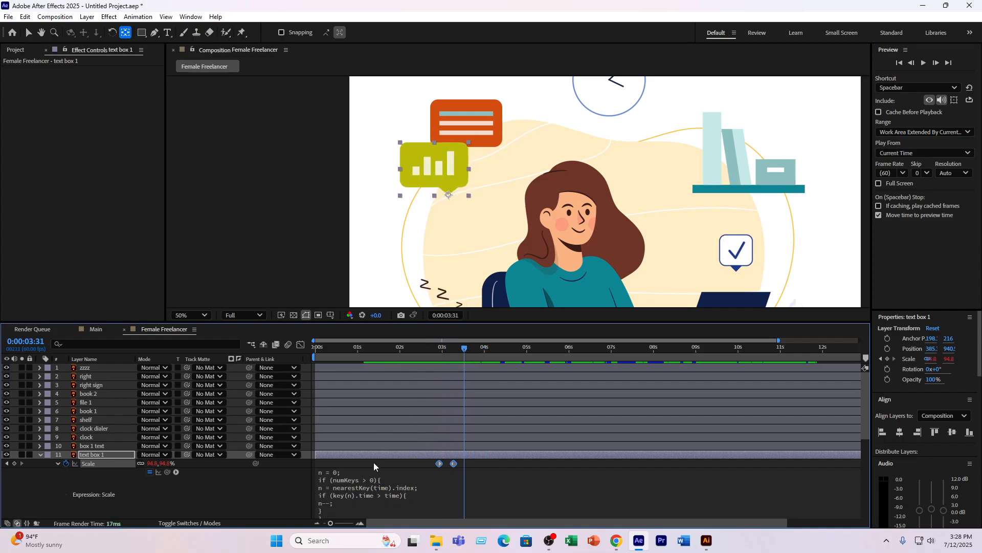
{"action": "left_click", "coordinate": [368, 489]}
{"action": "key", "text": "ctrl+a"}
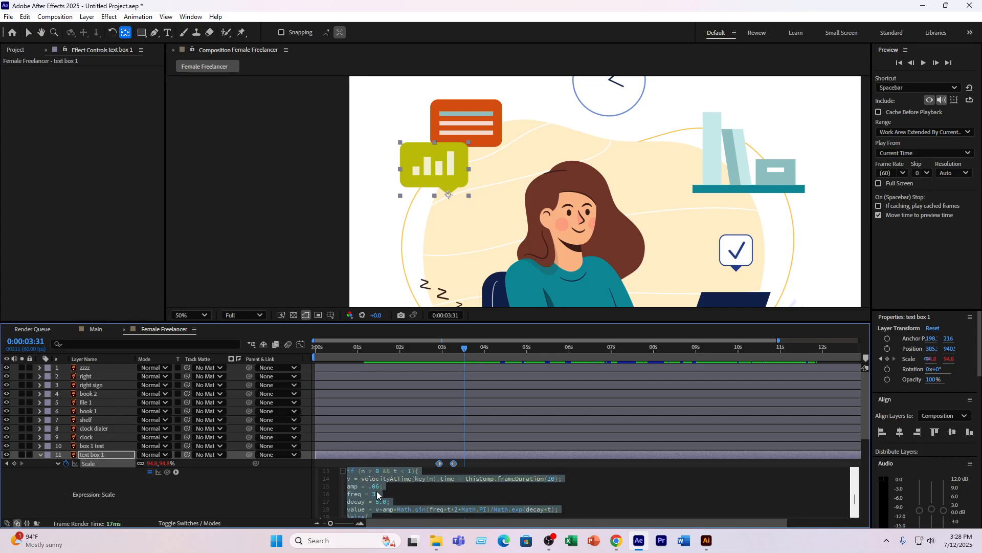
{"action": "left_click", "coordinate": [377, 497]}
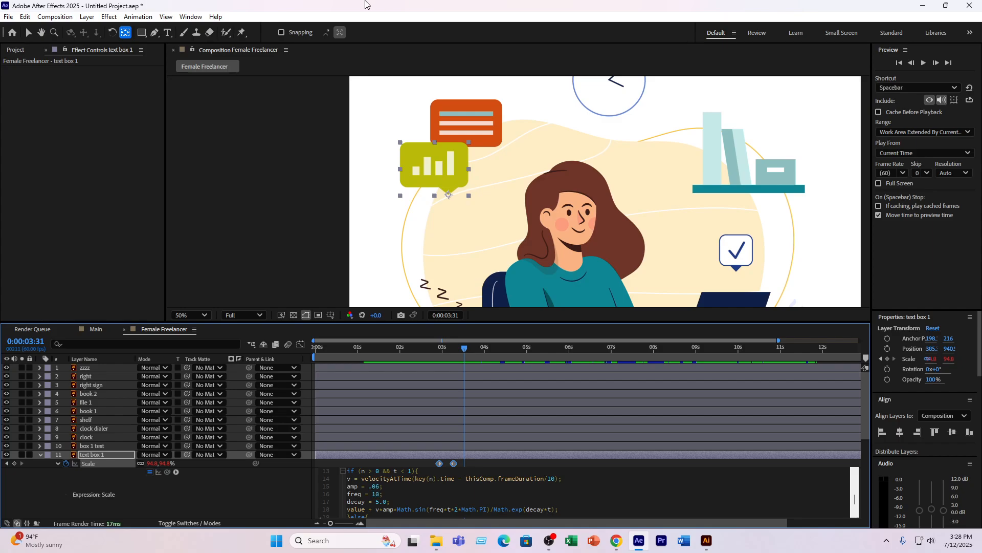
- Preview the text box 1 bounce with the new frequency, and undo the freq change
{"action": "left_click", "coordinate": [425, 349]}
{"action": "key", "text": "space"}
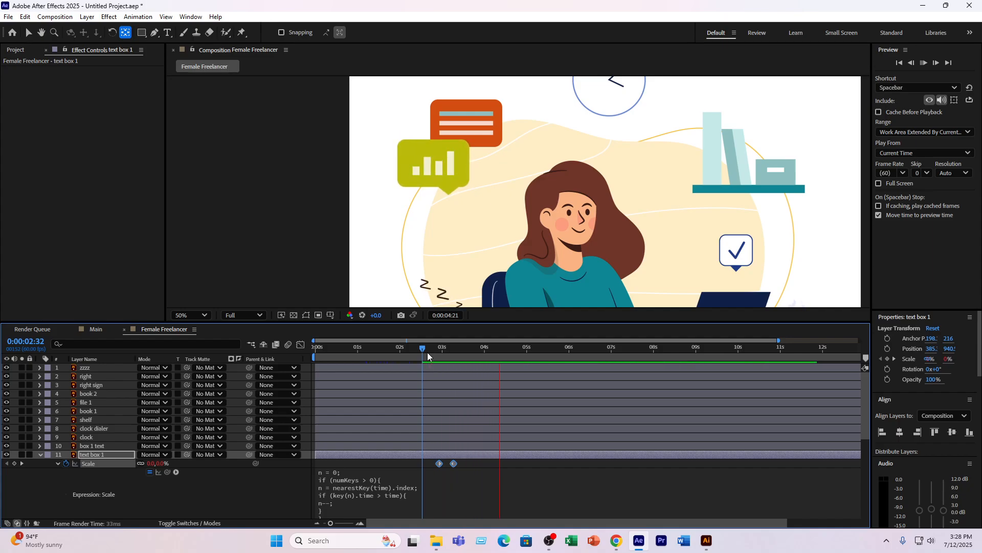
{"action": "key", "text": "space"}
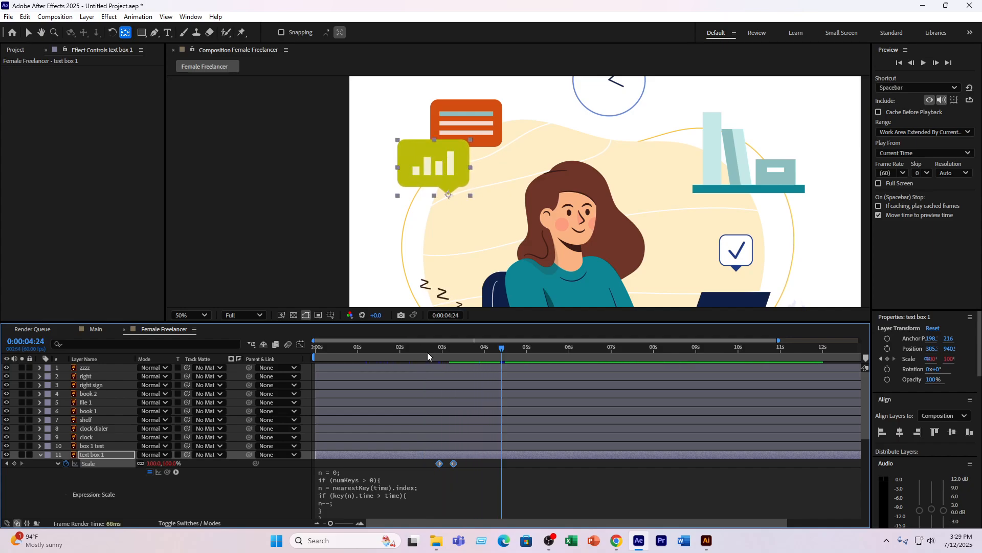
{"action": "key", "text": "ctrl+z"}
- Try a different amp value in text box 1's Scale expression and preview the bounce from 0:00:02:58
{"action": "left_click", "coordinate": [367, 493]}
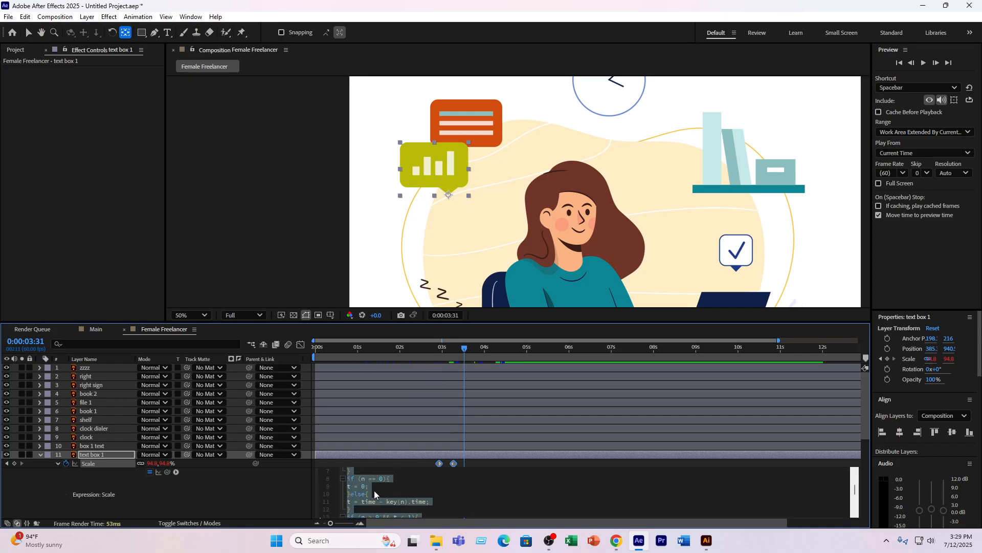
{"action": "scroll", "coordinate": [374, 490], "scroll_direction": "down", "scroll_amount": 4}
{"action": "left_click", "coordinate": [379, 487]}
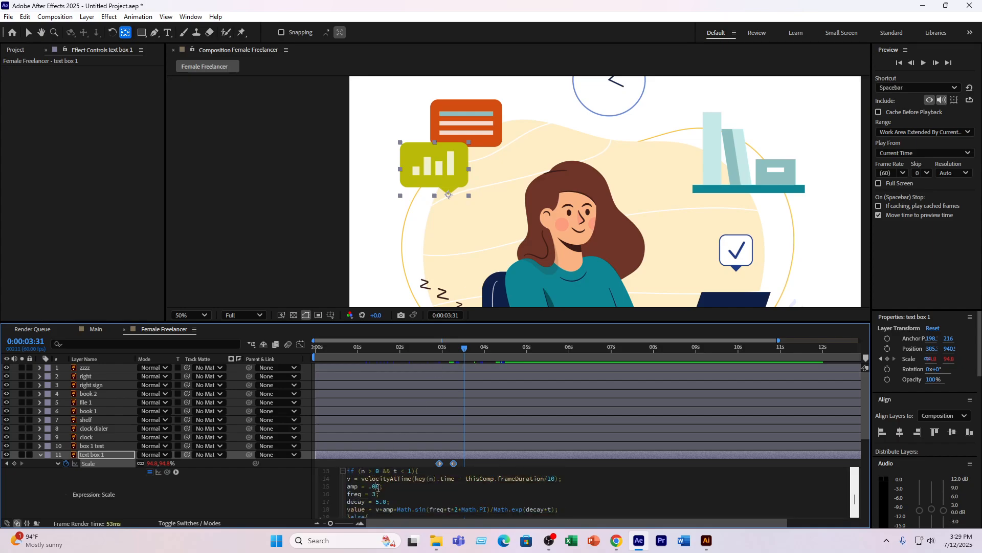
{"action": "key", "text": "BackSpace"}
{"action": "left_click", "coordinate": [442, 352]}
{"action": "left_click", "coordinate": [440, 353]}
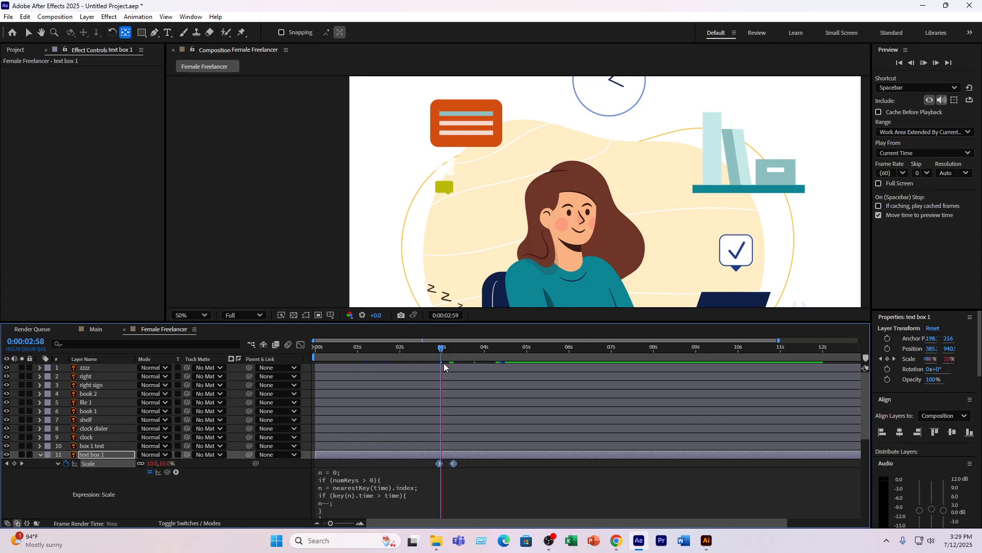
{"action": "key", "text": "space"}
{"action": "key", "text": "space"}
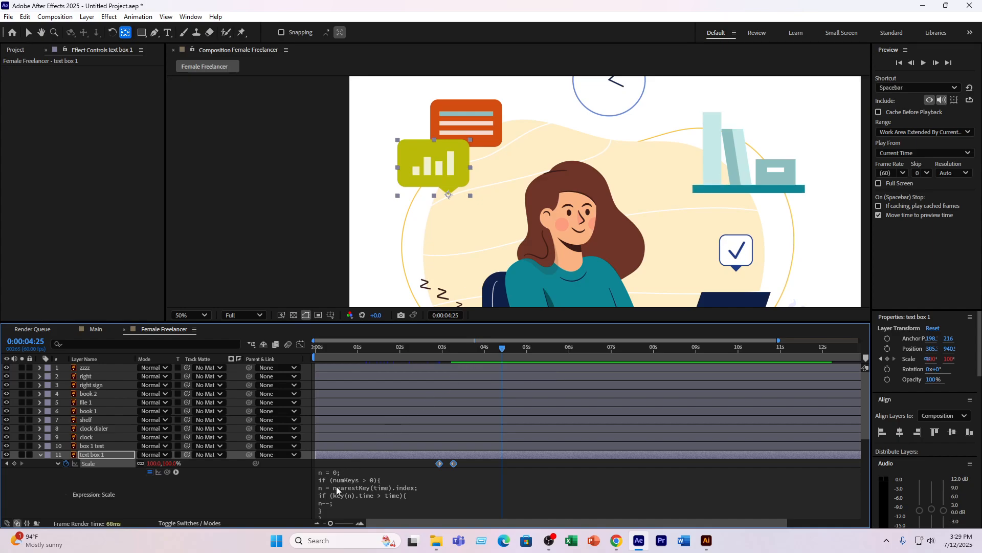
- Set amp back to .06 and decay to 15.0 in text box 1's Scale expression
{"action": "left_click", "coordinate": [376, 496]}
{"action": "scroll", "coordinate": [379, 494], "scroll_direction": "down", "scroll_amount": 4}
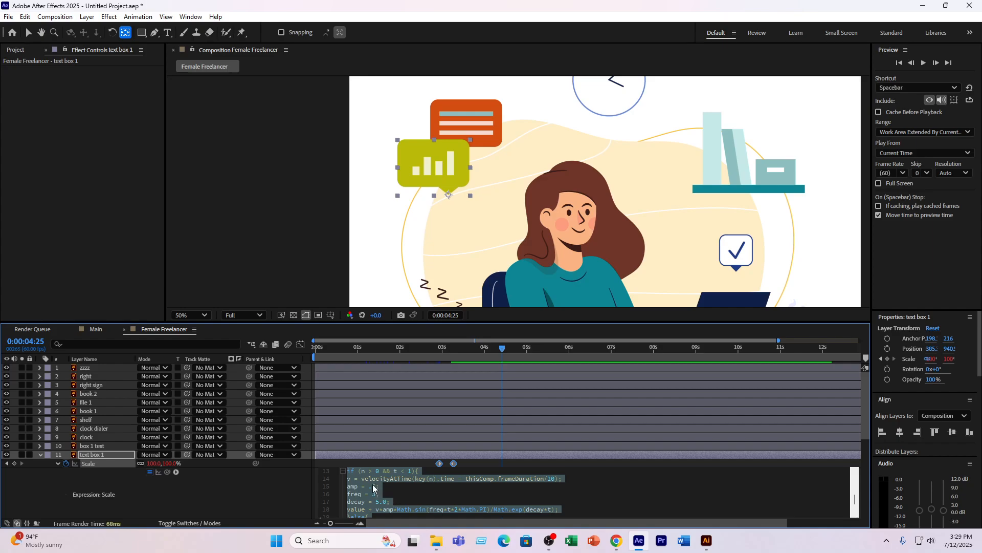
{"action": "left_click", "coordinate": [373, 489]}
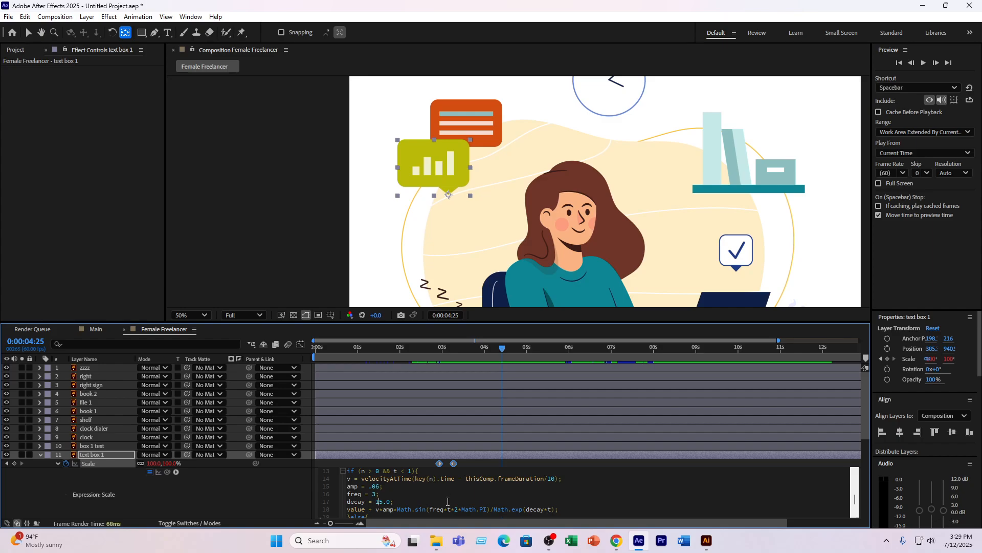
- Preview and scrub through the text box 1 bounce from about 0:00:02:47 to 0:00:03:20
{"action": "left_click", "coordinate": [434, 347]}
{"action": "key", "text": "space"}
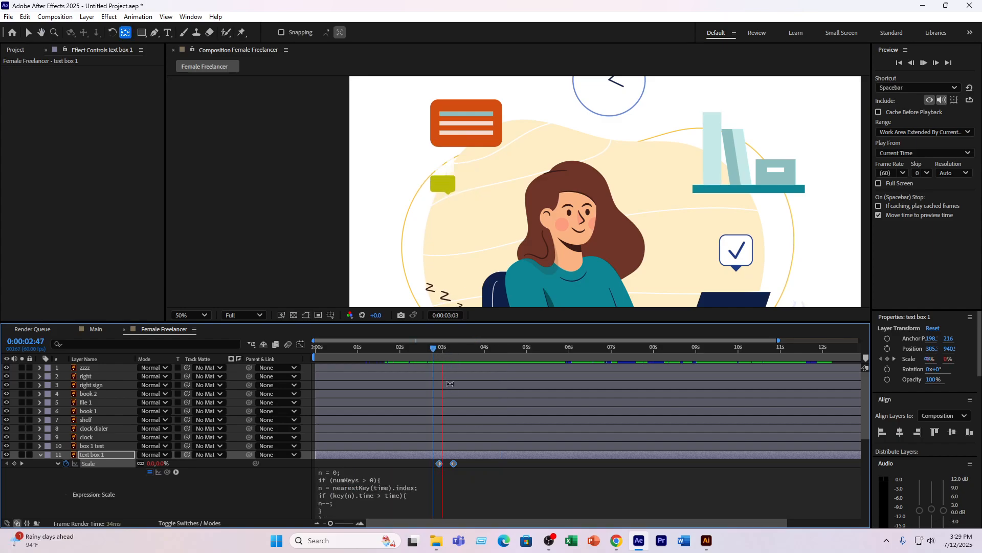
{"action": "key", "text": "space"}
{"action": "left_click", "coordinate": [443, 352]}
{"action": "key", "text": "space"}
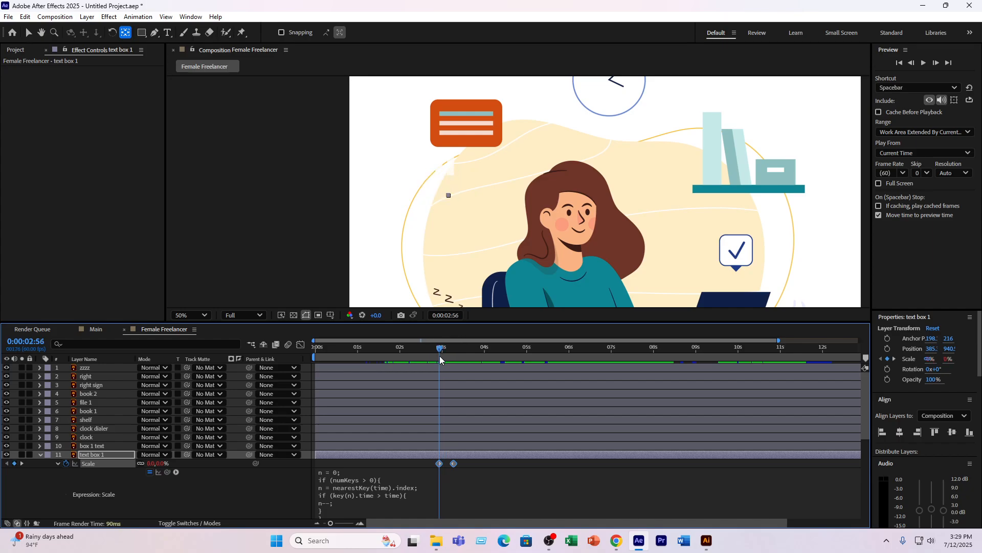
{"action": "left_click", "coordinate": [436, 355]}
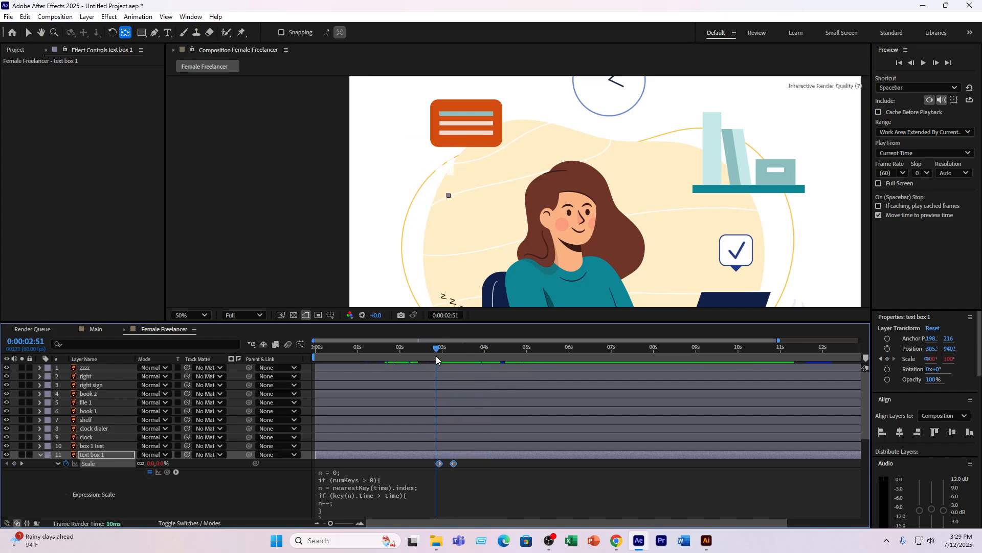
{"action": "left_click_drag", "start_coordinate": [436, 355], "coordinate": [456, 354]}
- Try another decay value in text box 1's Scale expression and preview the bounce from 0:00:02:57
{"action": "left_click", "coordinate": [381, 500]}
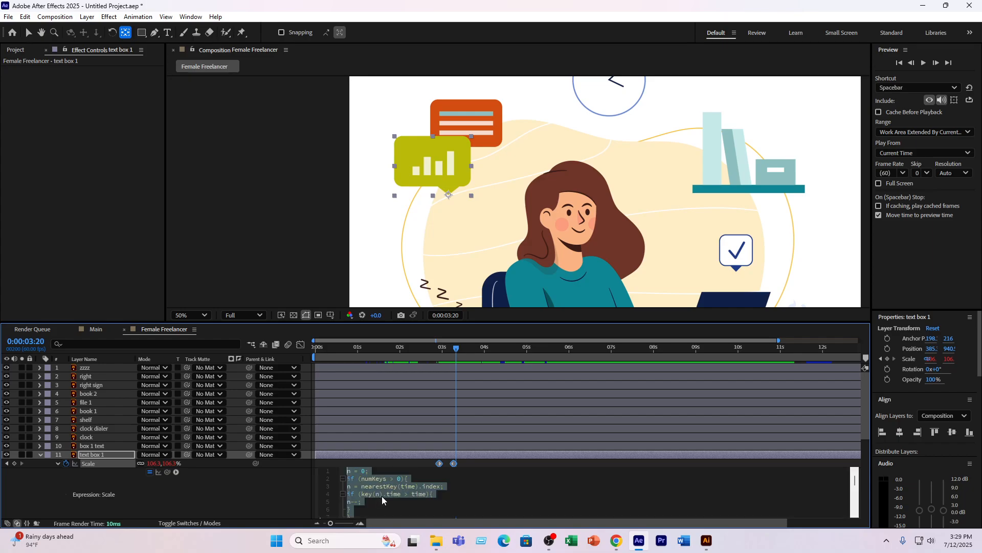
{"action": "scroll", "coordinate": [381, 500], "scroll_direction": "down", "scroll_amount": 4}
{"action": "left_click", "coordinate": [380, 502]}
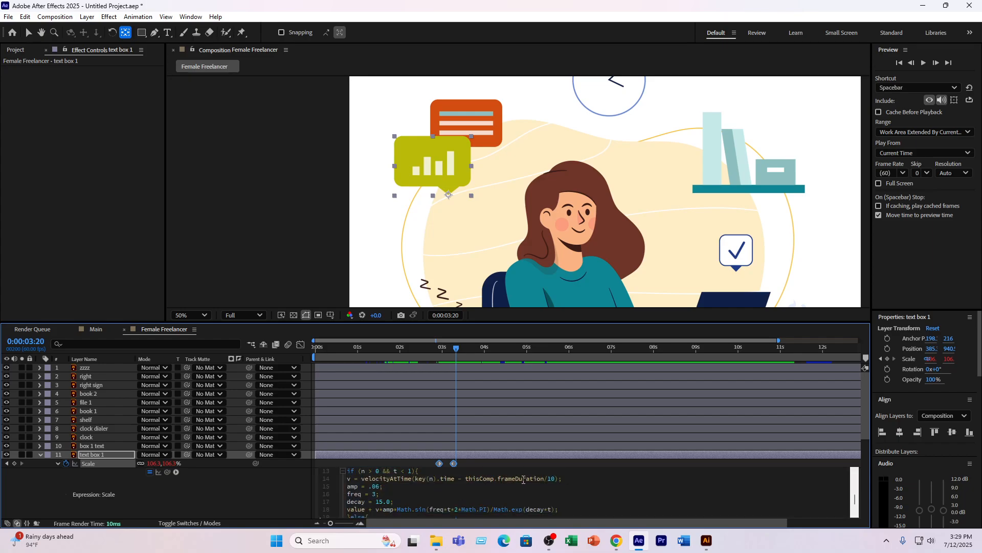
{"action": "key", "text": "BackSpace"}
{"action": "left_click", "coordinate": [447, 353]}
{"action": "left_click", "coordinate": [440, 352]}
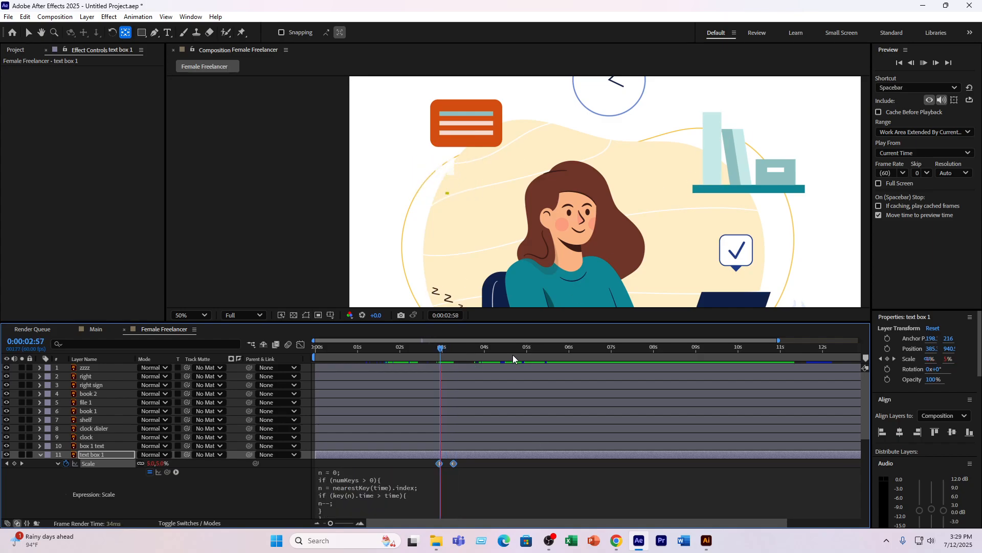
{"action": "key", "text": "space"}
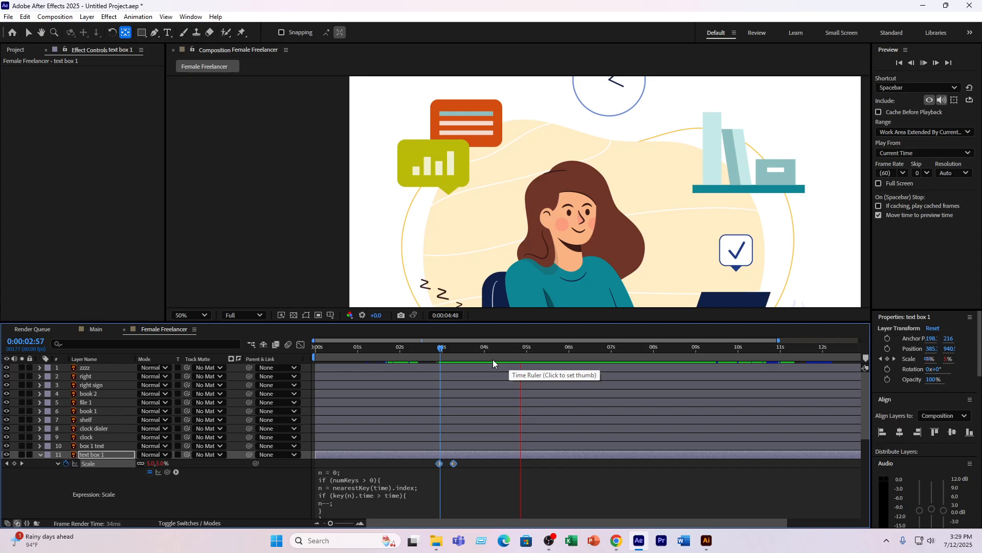
{"action": "left_click_drag", "start_coordinate": [427, 352], "coordinate": [440, 353]}
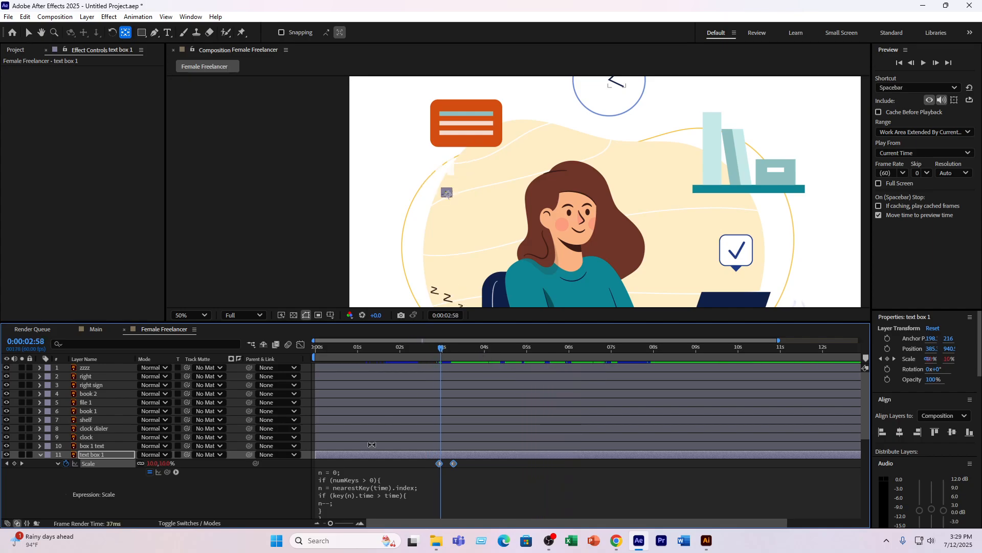
- Set decay back to 5.0 in text box 1's Scale expression and preview the animation from 0:00:03:46
{"action": "left_click", "coordinate": [390, 486]}
{"action": "scroll", "coordinate": [386, 484], "scroll_direction": "down", "scroll_amount": 4}
{"action": "left_click", "coordinate": [378, 501]}
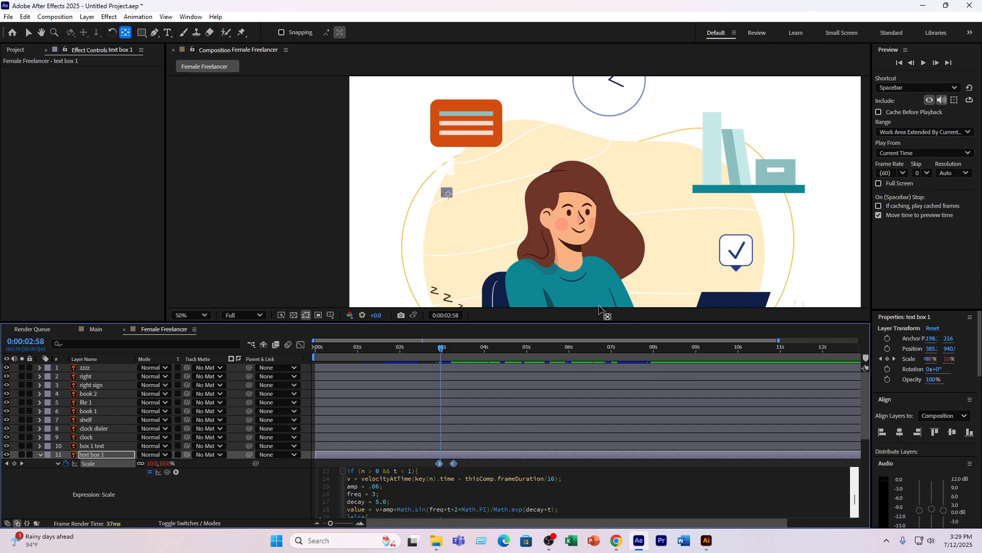
{"action": "left_click", "coordinate": [440, 352]}
{"action": "left_click_drag", "start_coordinate": [437, 352], "coordinate": [475, 348]}
{"action": "key", "text": "space"}
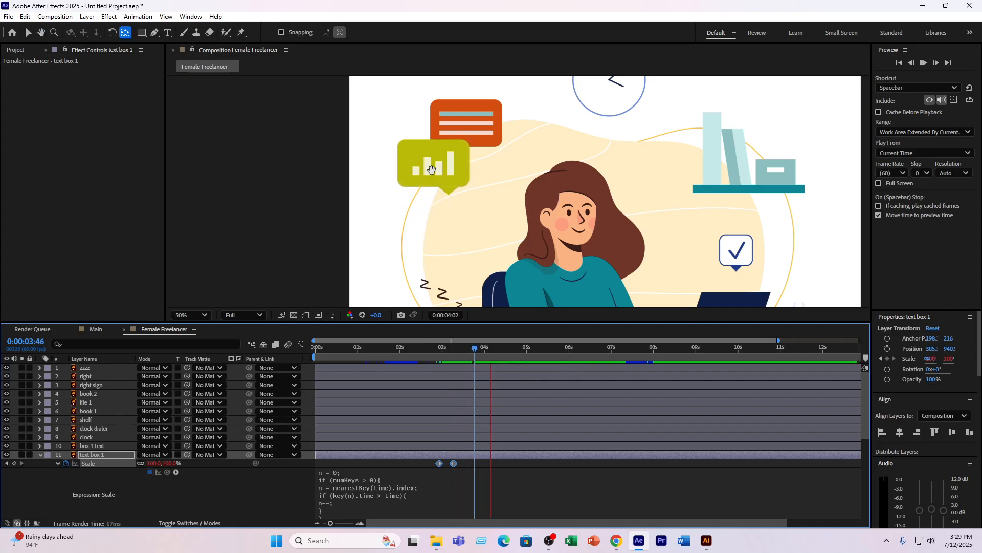
{"action": "key", "text": "space"}
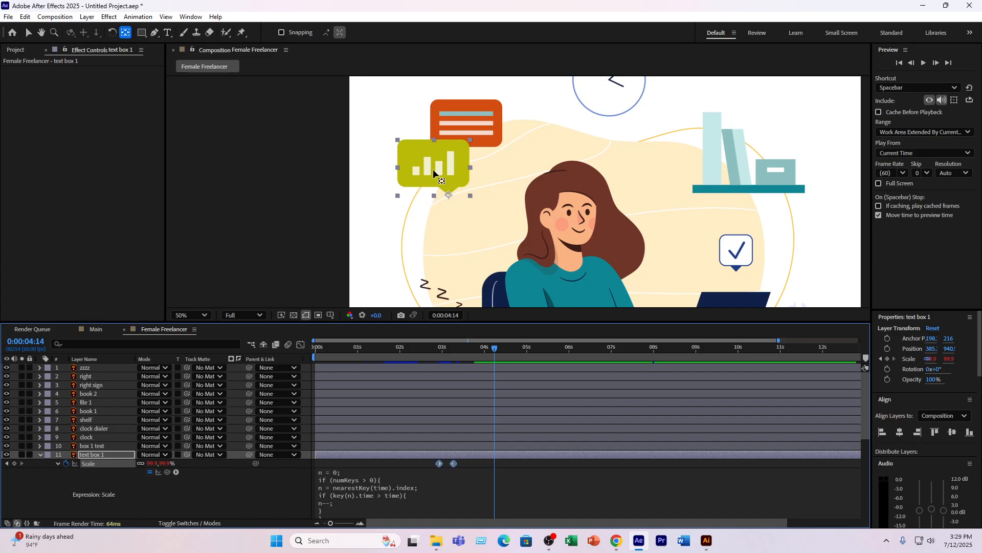
- Select the text box 1 layer and show the whole Female Freelancer composition at 25%
{"action": "left_click", "coordinate": [87, 455]}
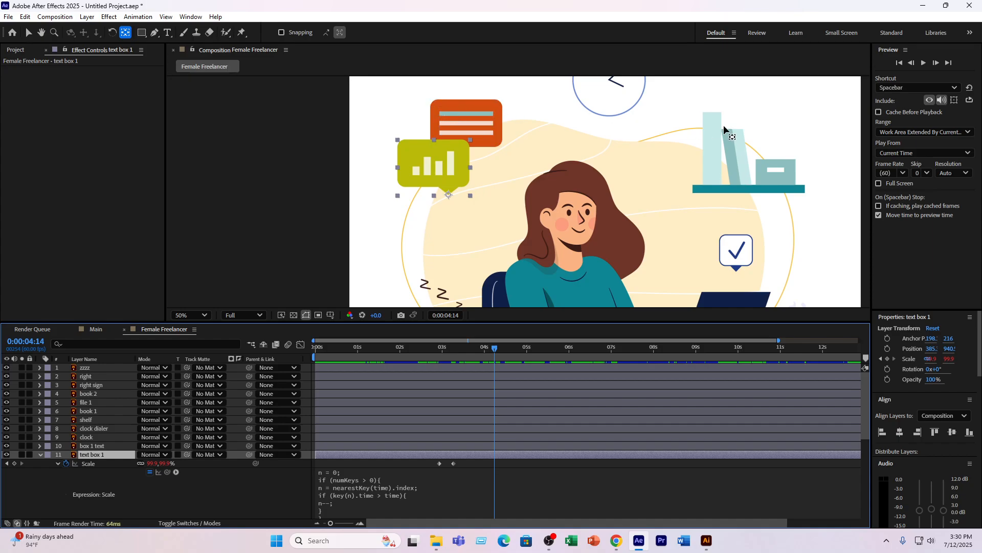
{"action": "scroll", "coordinate": [731, 138], "scroll_direction": "down", "scroll_amount": 2}
{"action": "scroll", "coordinate": [603, 181], "scroll_direction": "up", "scroll_amount": 3}
{"action": "scroll", "coordinate": [603, 180], "scroll_direction": "down", "scroll_amount": 3}
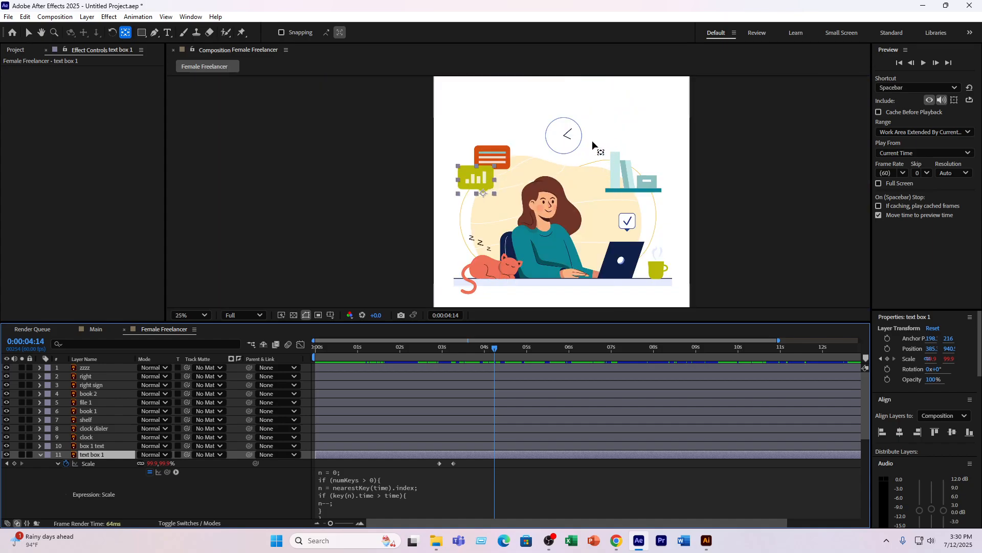
- Move the clock dialer layer's anchor point to where the two clock hands meet and set the current time to 0:00:03:07
{"action": "scroll", "coordinate": [581, 140], "scroll_direction": "up", "scroll_amount": 2}
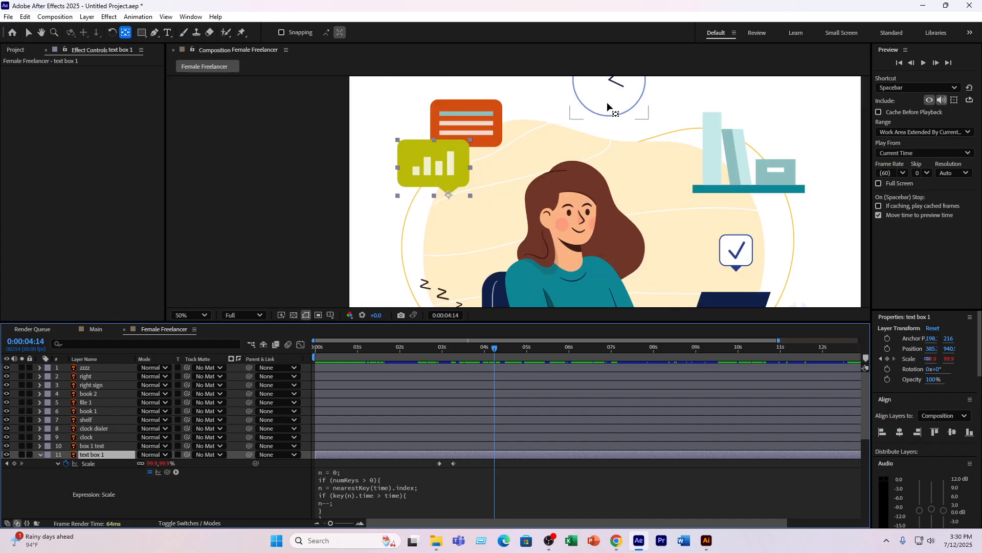
{"action": "left_click_drag", "start_coordinate": [618, 111], "coordinate": [610, 168]}
{"action": "key", "text": "y"}
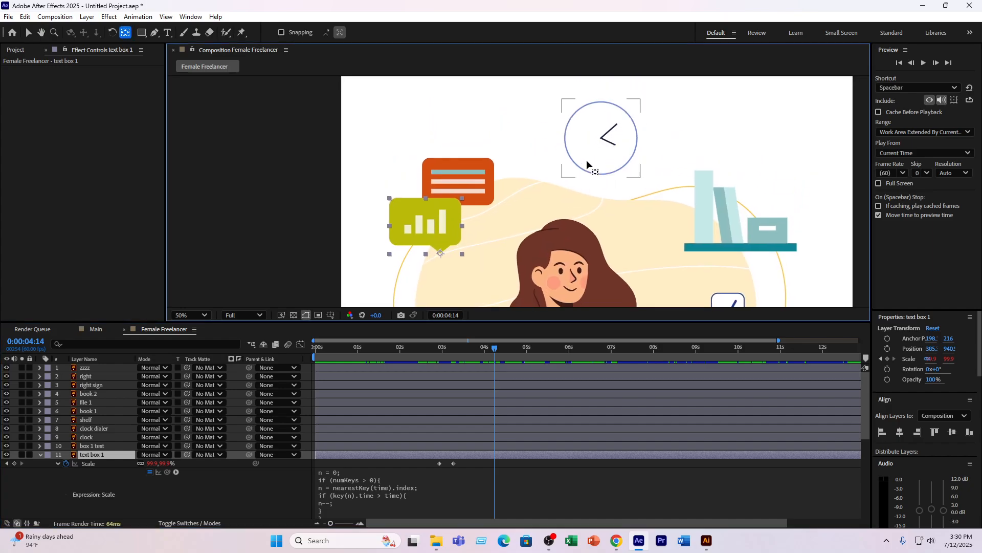
{"action": "left_click", "coordinate": [102, 429]}
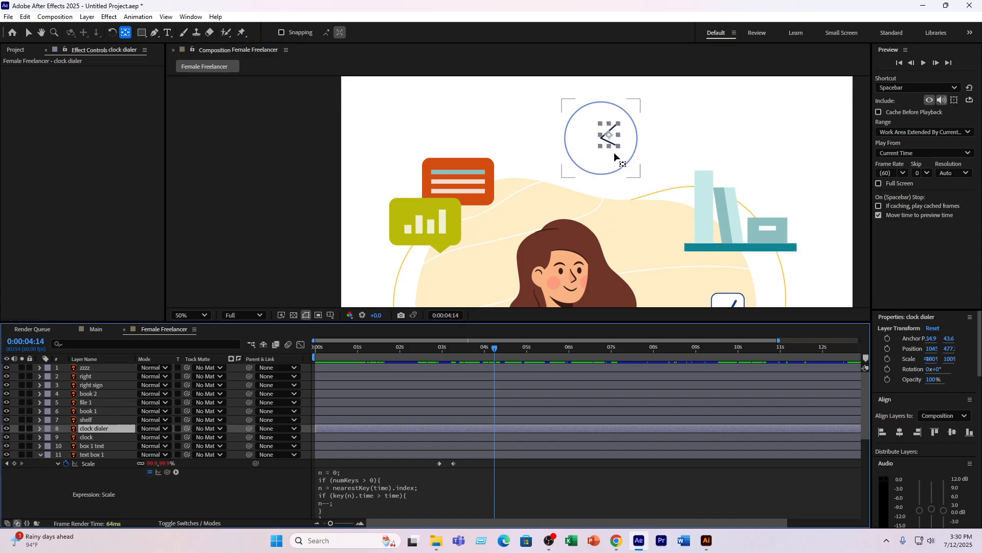
{"action": "scroll", "coordinate": [624, 159], "scroll_direction": "up", "scroll_amount": 1}
{"action": "left_click_drag", "start_coordinate": [675, 152], "coordinate": [642, 207]}
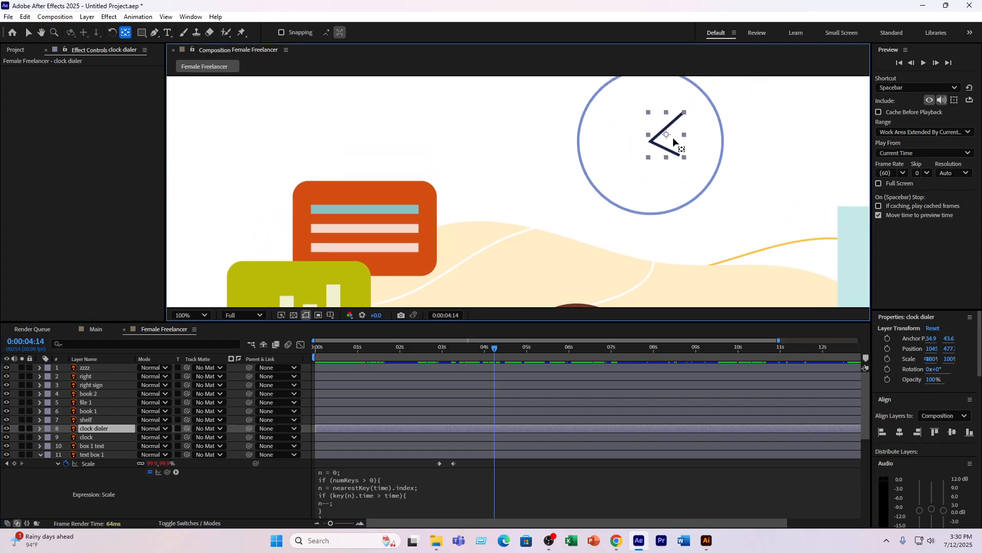
{"action": "left_click_drag", "start_coordinate": [665, 138], "coordinate": [651, 145]}
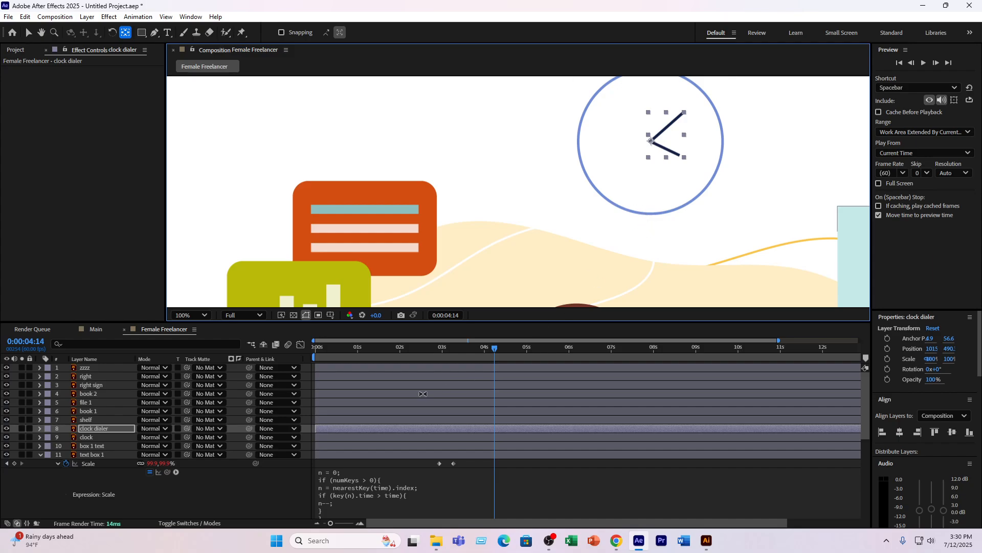
{"action": "left_click", "coordinate": [448, 347]}
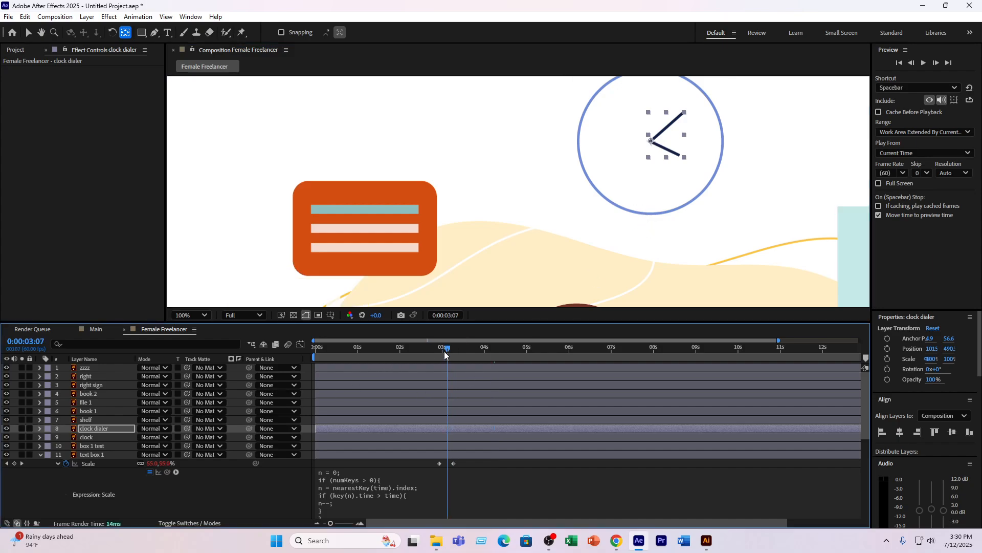
{"action": "key", "text": "t"}
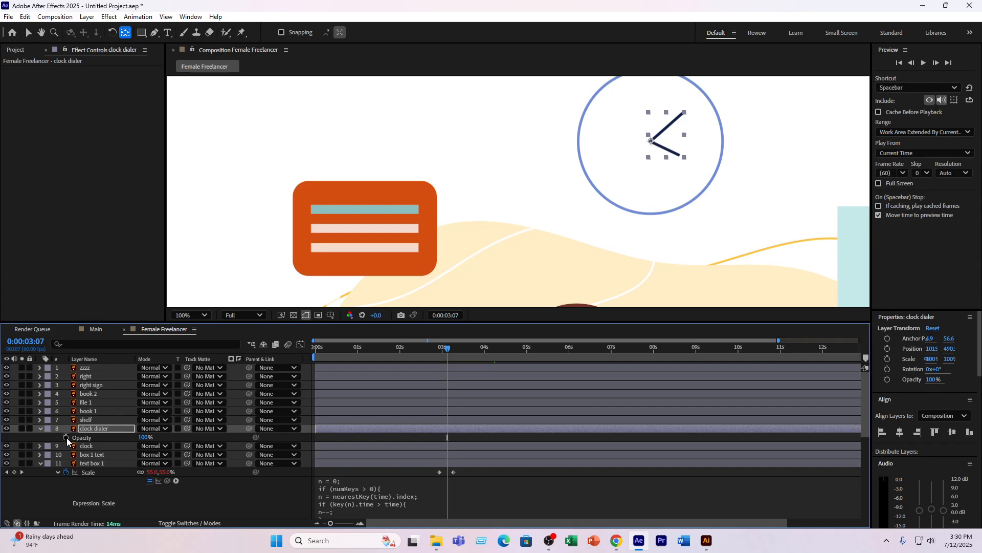
{"action": "left_click", "coordinate": [66, 438]}
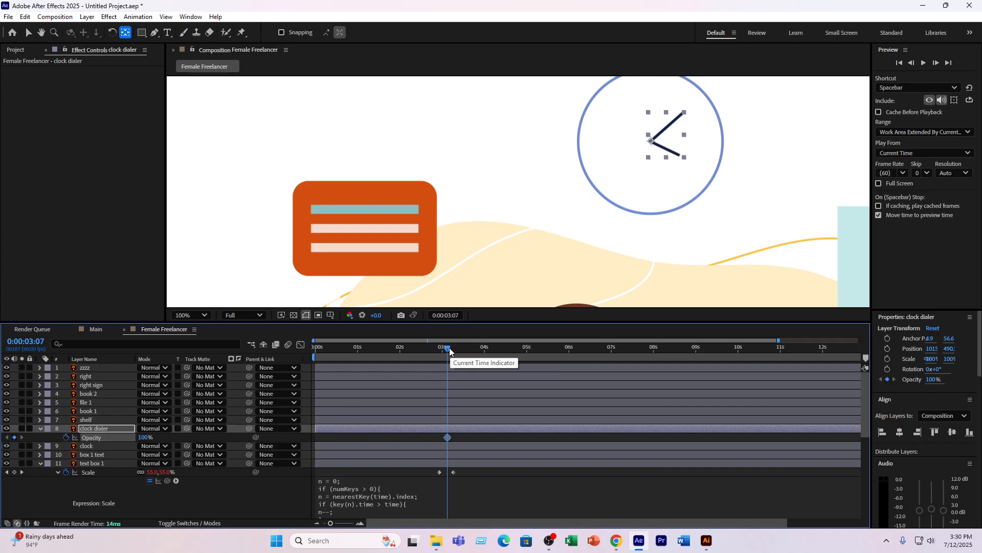
{"action": "left_click_drag", "start_coordinate": [449, 349], "coordinate": [860, 357]}
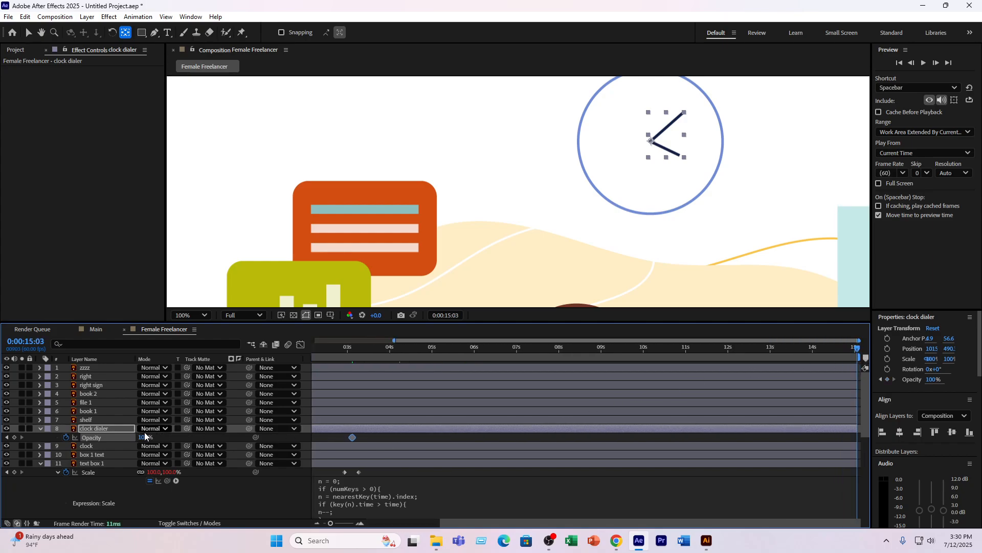
{"action": "key", "text": "j"}
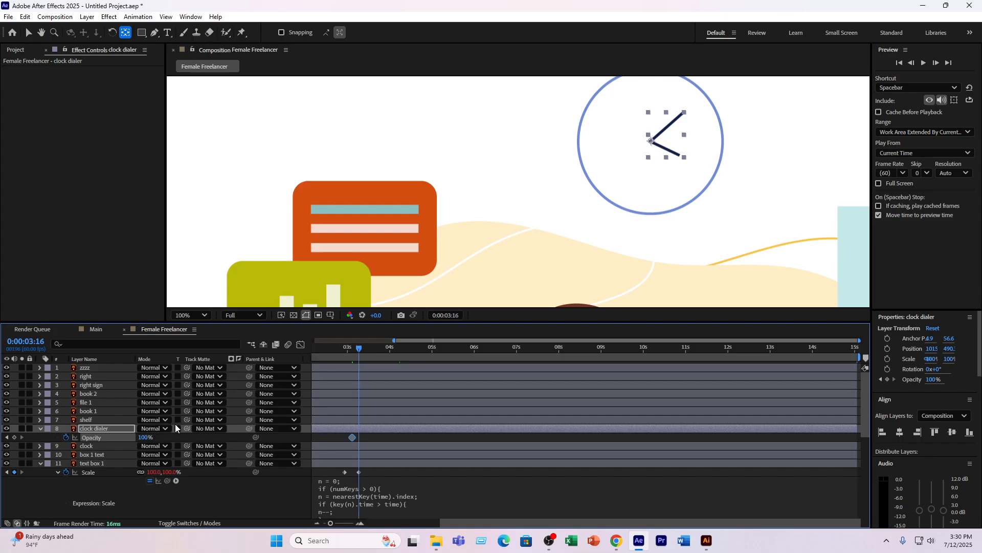
{"action": "key", "text": "j"}
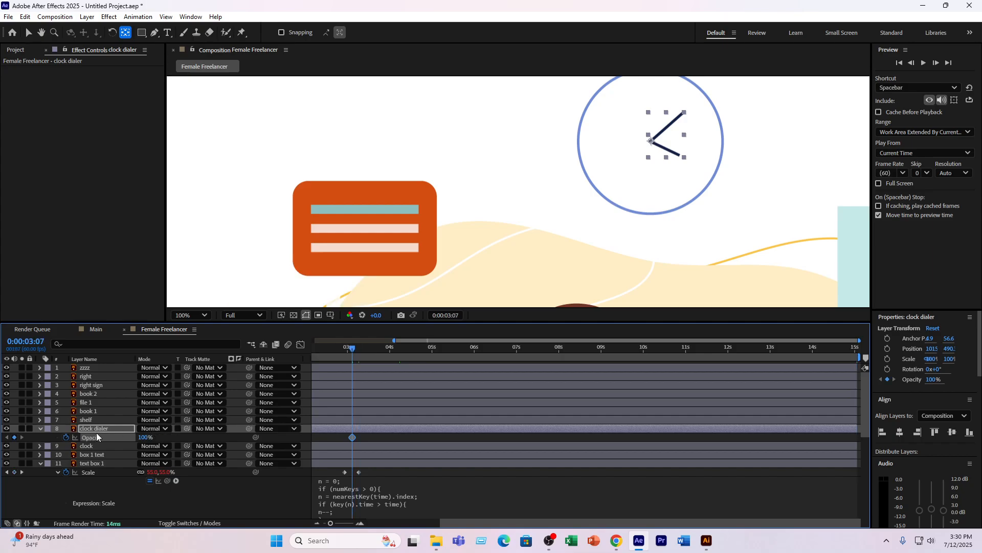
{"action": "left_click", "coordinate": [66, 438]}
- Keyframe the clock dialer's Rotation at 0° at 0:00:03:07 and 320° at 0:00:15:02
{"action": "key", "text": "r"}
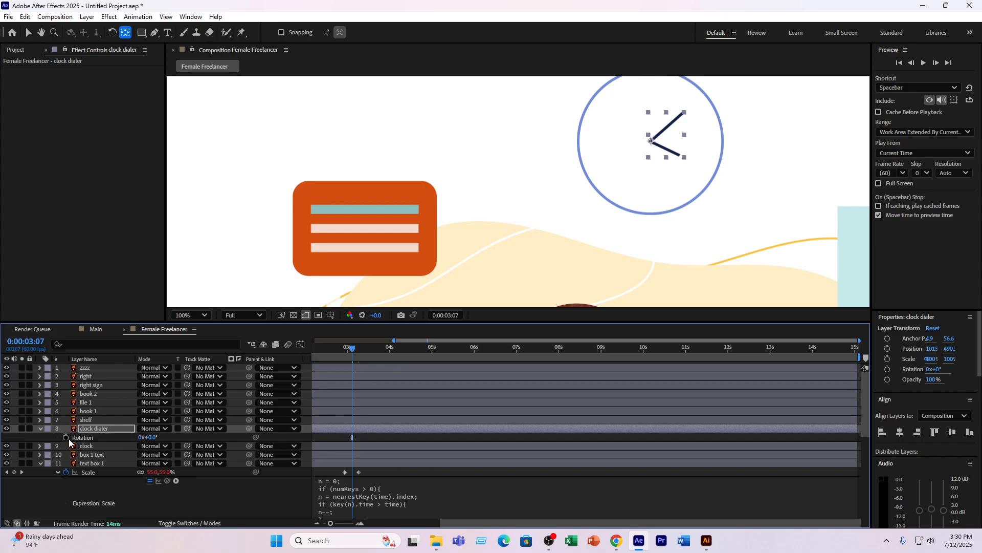
{"action": "left_click", "coordinate": [66, 437]}
{"action": "left_click", "coordinate": [858, 352]}
{"action": "left_click", "coordinate": [152, 437]}
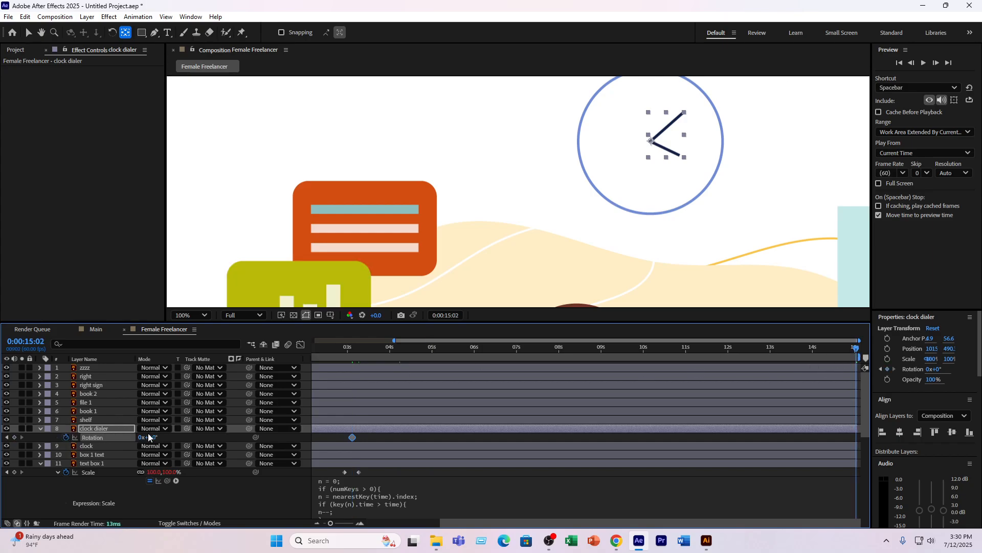
{"action": "type", "text": "22"}
{"action": "key", "text": "Return"}
{"action": "left_click_drag", "start_coordinate": [164, 435], "coordinate": [321, 442]}
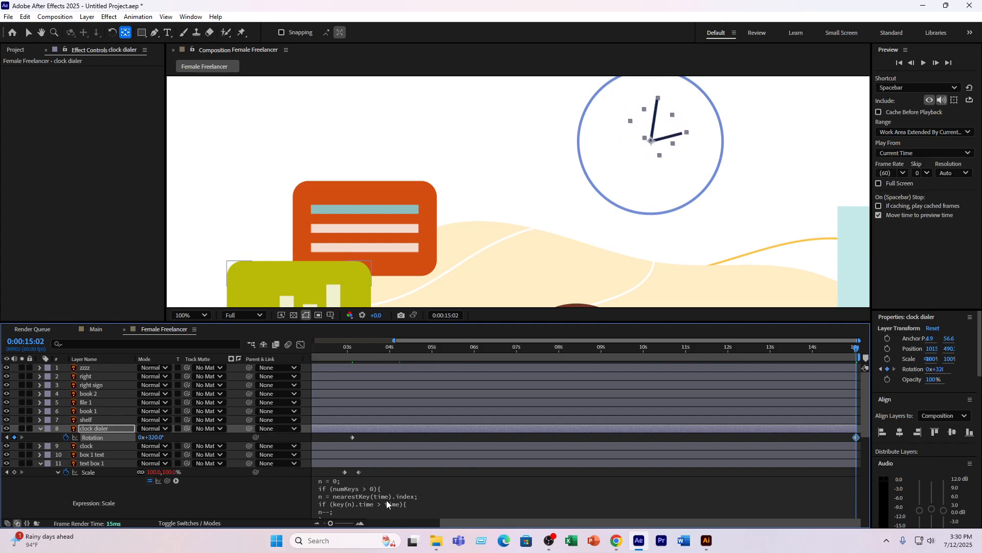
- Preview the clock hands' rotation from 0:00:02:56
{"action": "left_click_drag", "start_coordinate": [351, 350], "coordinate": [343, 361]}
{"action": "key", "text": "space"}
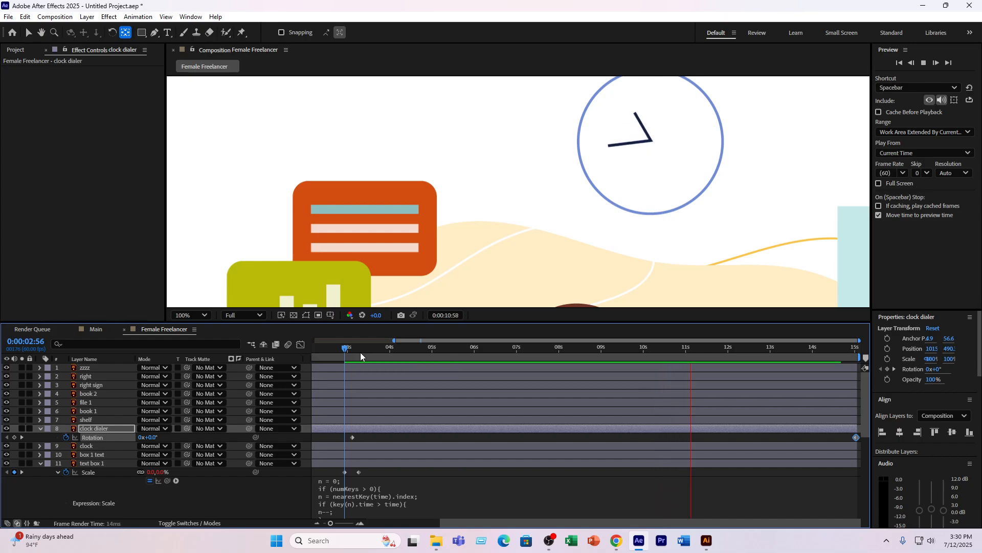
{"action": "key", "text": "space"}
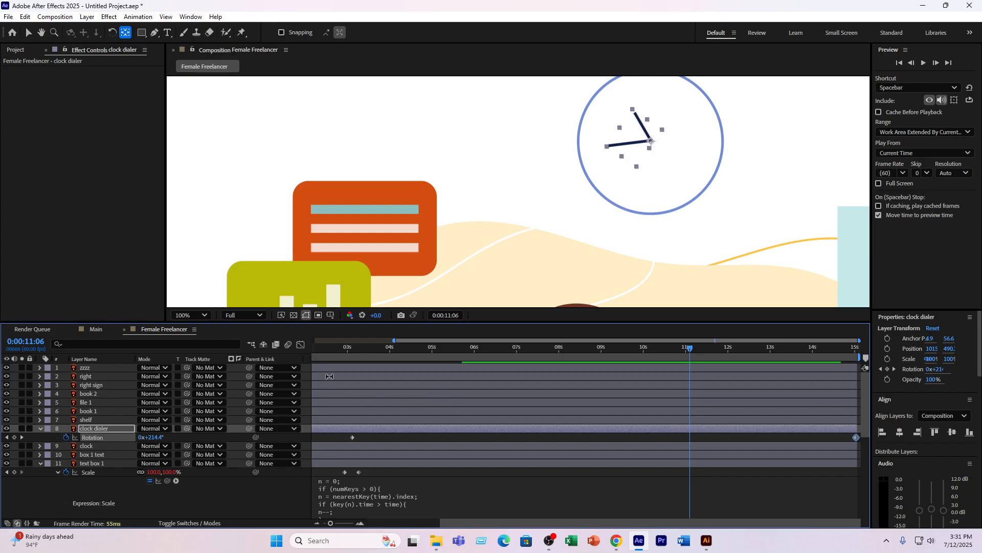
- Switch to the Selection tool and show the whole Female Freelancer composition at 25%
{"action": "left_click", "coordinate": [29, 32]}
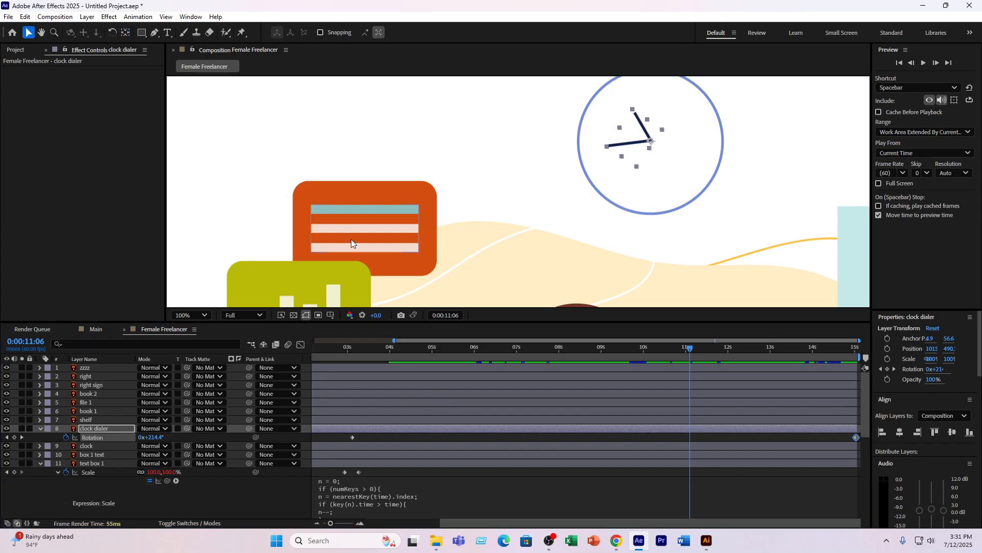
{"action": "scroll", "coordinate": [453, 192], "scroll_direction": "down", "scroll_amount": 4}
{"action": "scroll", "coordinate": [531, 252], "scroll_direction": "up", "scroll_amount": 2}
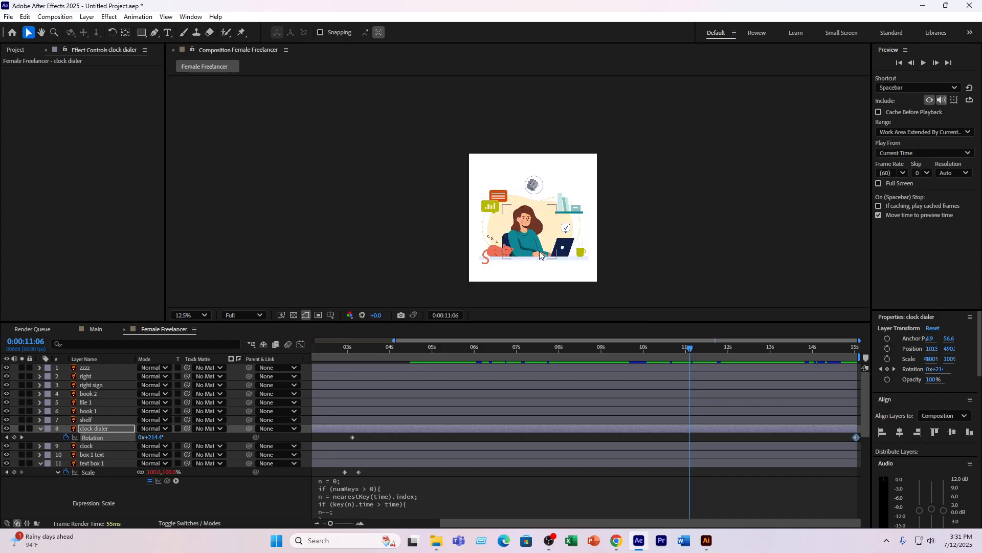
{"action": "key", "text": "space"}
{"action": "left_click_drag", "start_coordinate": [549, 247], "coordinate": [525, 181]}
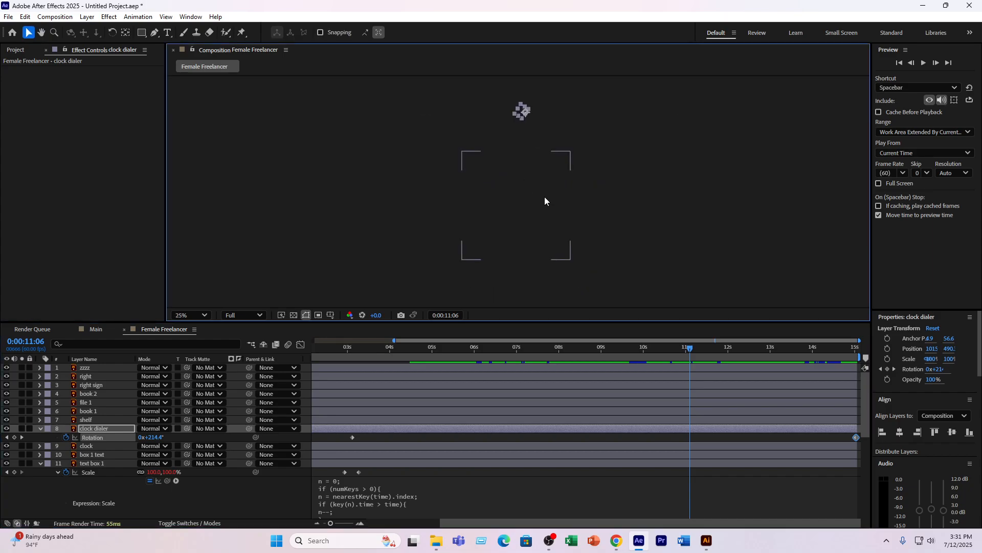
{"action": "scroll", "coordinate": [505, 189], "scroll_direction": "up", "scroll_amount": 1}
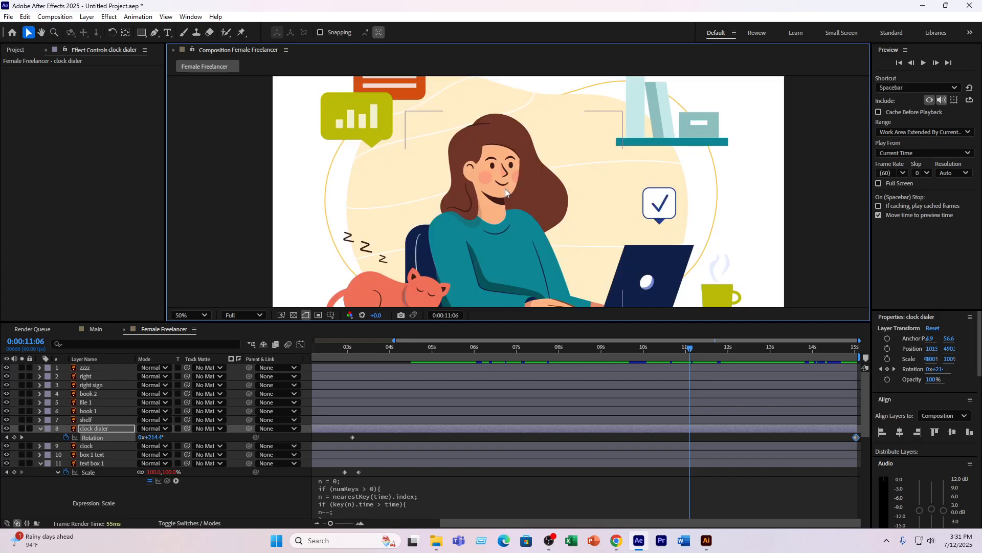
{"action": "scroll", "coordinate": [505, 188], "scroll_direction": "down", "scroll_amount": 1}
- Preview the Female Freelancer animation from the start and from about two seconds to check all animated layers together
{"action": "left_click", "coordinate": [334, 348]}
{"action": "key", "text": "Home"}
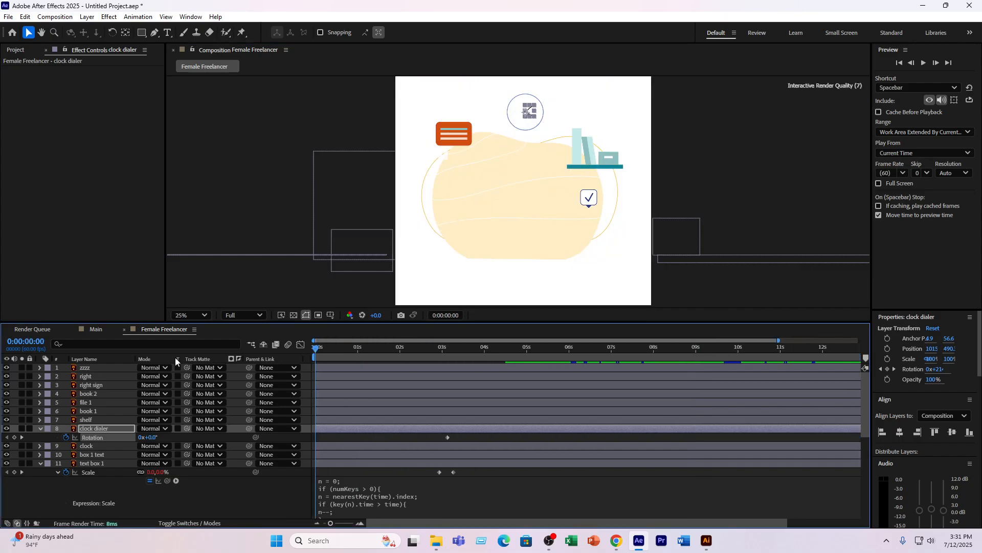
{"action": "key", "text": "space"}
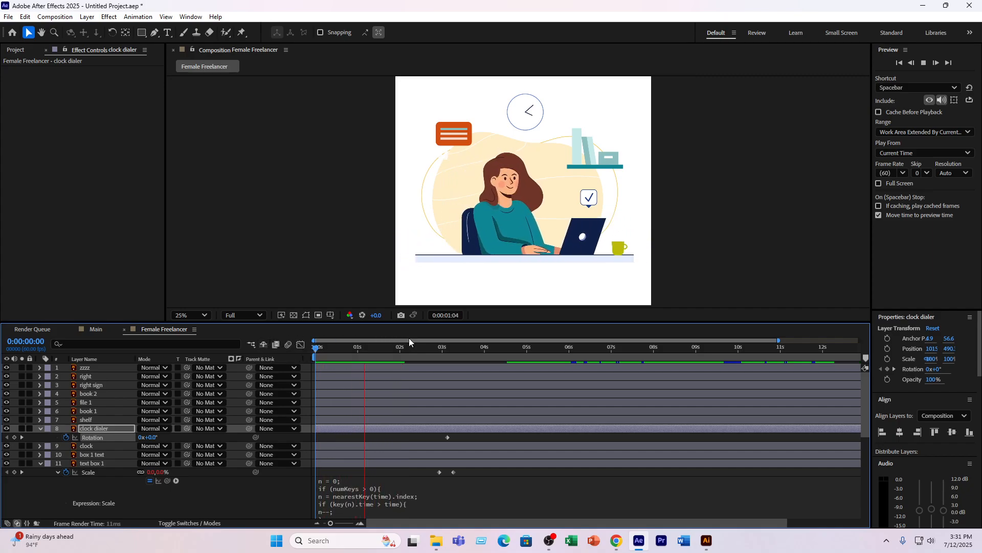
{"action": "mouse_move", "coordinate": [409, 346]}
{"action": "left_mouse_down"}
{"action": "mouse_move", "coordinate": [431, 350]}
{"action": "mouse_move", "coordinate": [395, 351]}
{"action": "left_mouse_up"}
{"action": "key", "text": "space"}
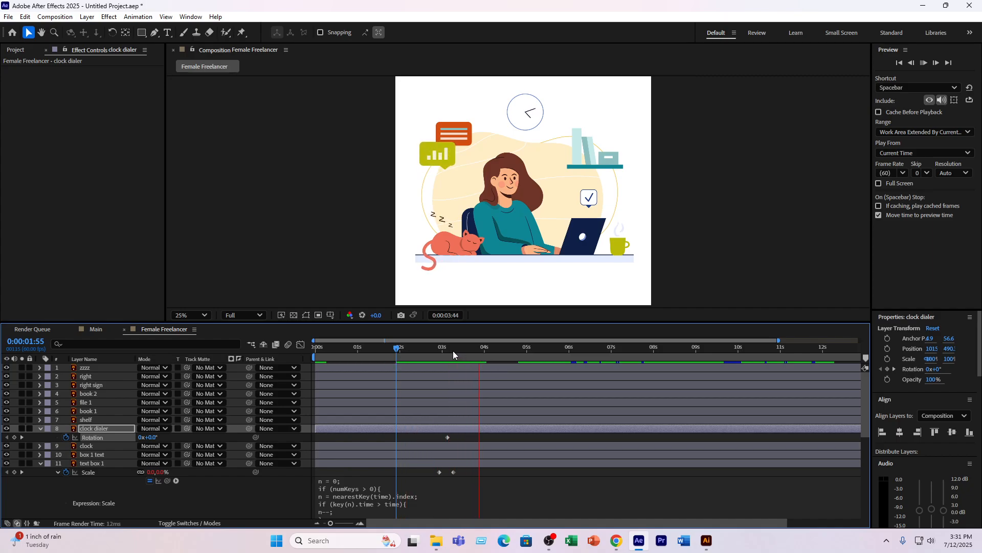
{"action": "left_click_drag", "start_coordinate": [453, 351], "coordinate": [305, 357]}
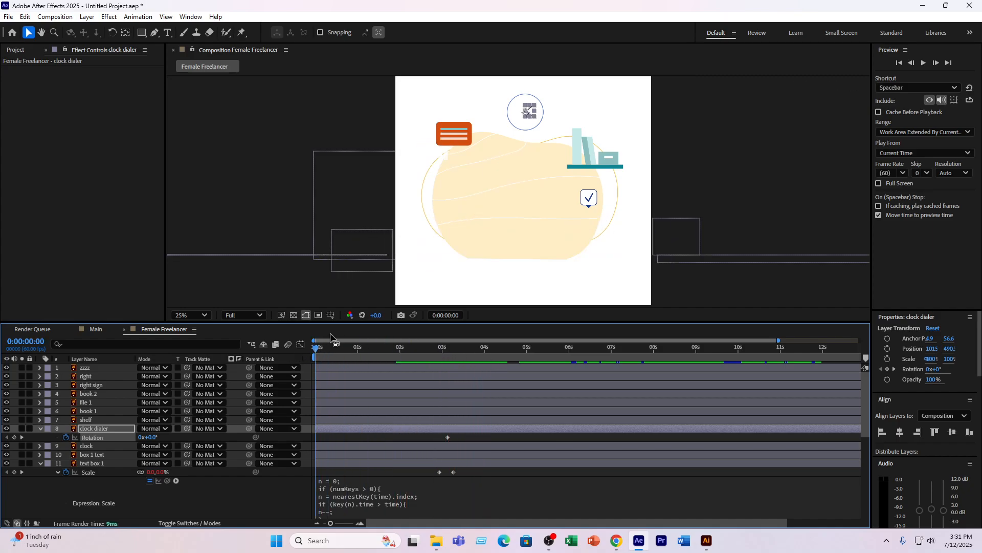
{"action": "key", "text": "space"}
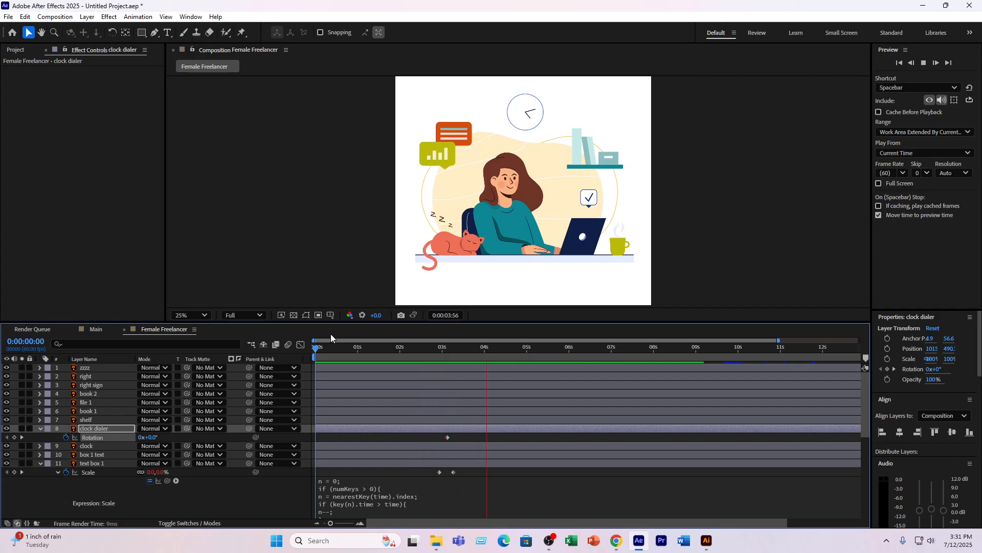
{"action": "key", "text": "space"}
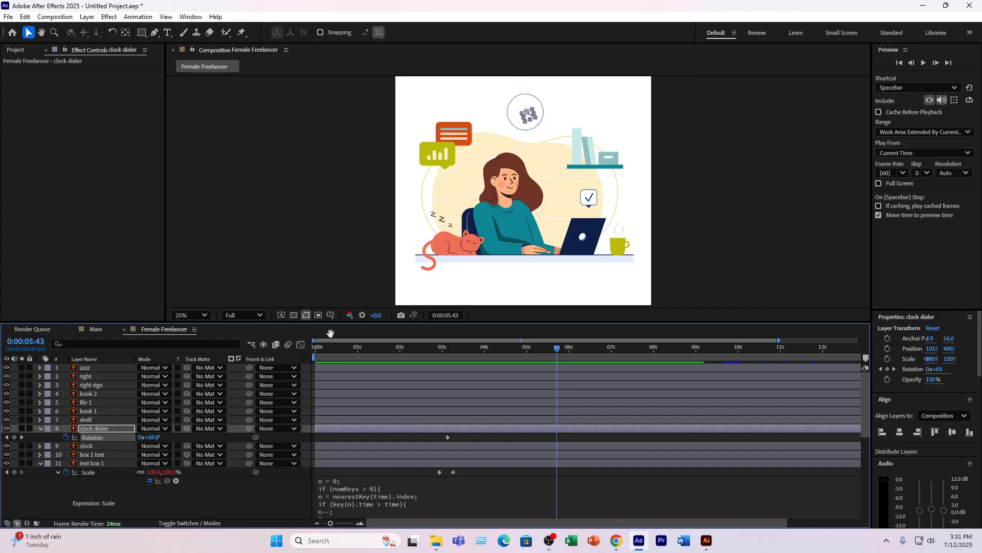
{"action": "key", "text": "space"}
{"action": "key", "text": "space"}
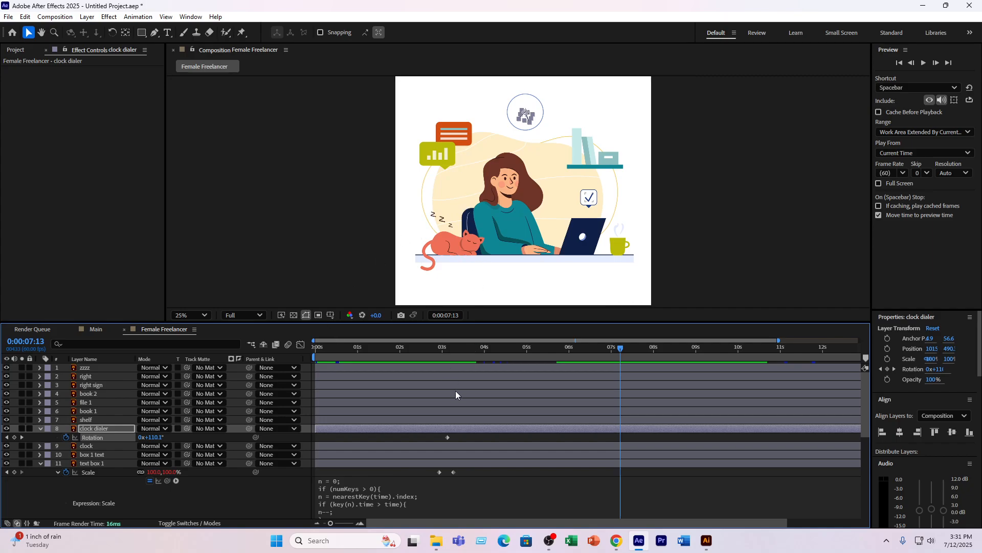
- Select the text box 1 layer and preview the animation from 0:00:06:17
{"action": "scroll", "coordinate": [445, 391], "scroll_direction": "down", "scroll_amount": 5}
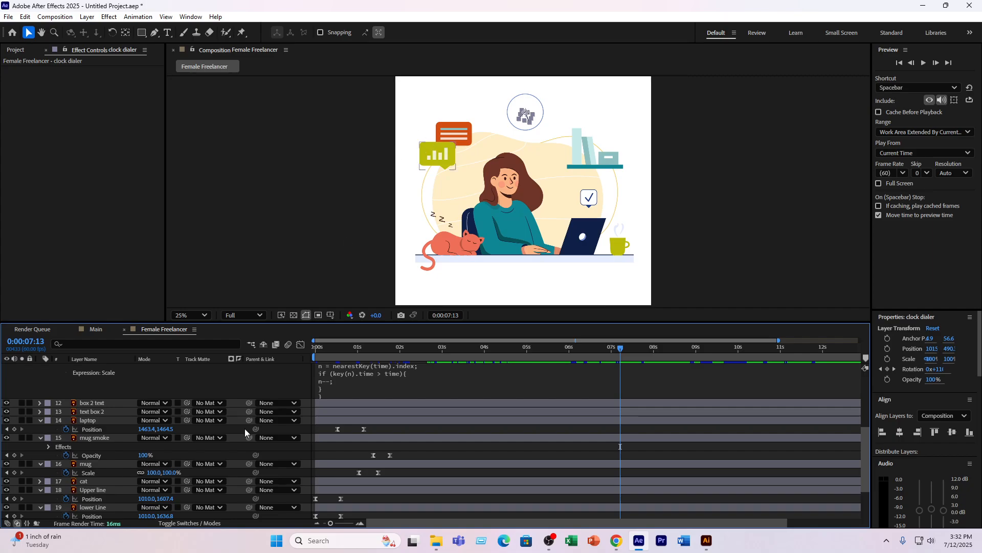
{"action": "scroll", "coordinate": [106, 462], "scroll_direction": "up", "scroll_amount": 5}
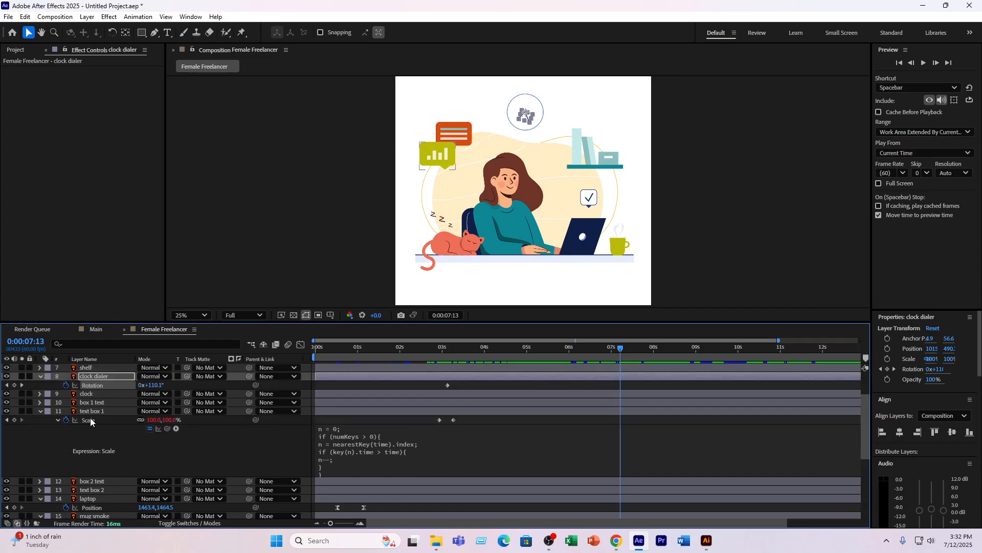
{"action": "left_click", "coordinate": [94, 437]}
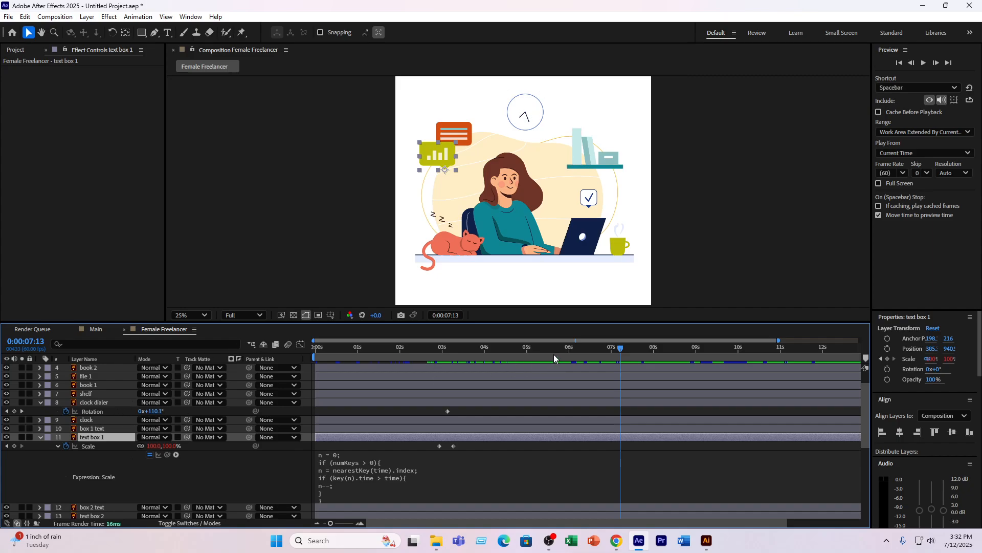
{"action": "left_click_drag", "start_coordinate": [555, 354], "coordinate": [581, 354]}
{"action": "key", "text": "space"}
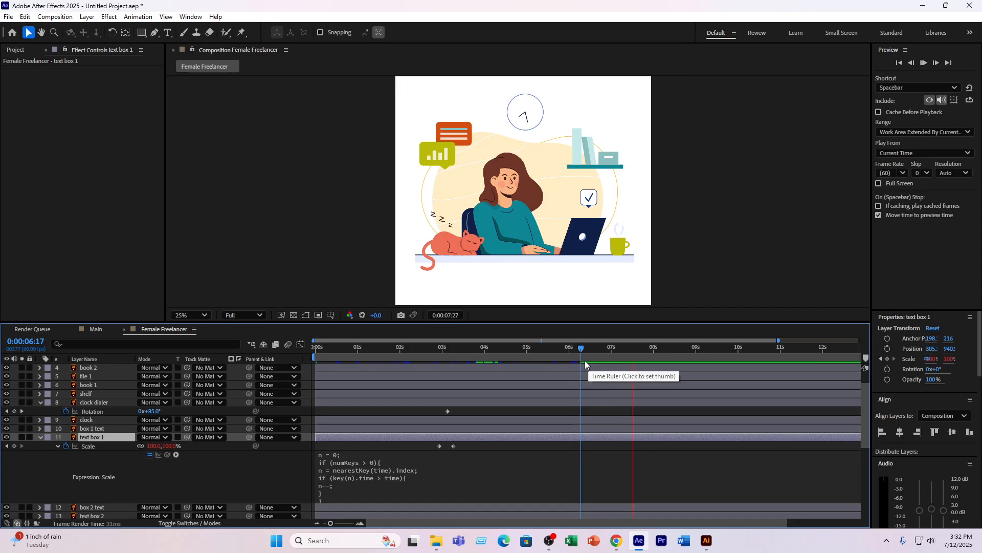
{"action": "key", "text": "space"}
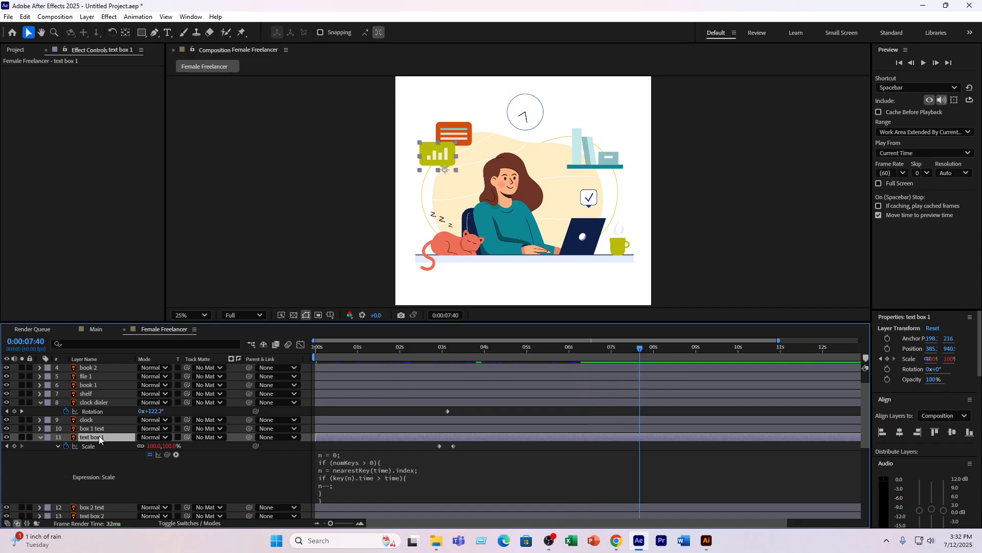
- Add the expression wiggle(2,10) to the Position of the text box 1 layer
{"action": "key", "text": "p"}
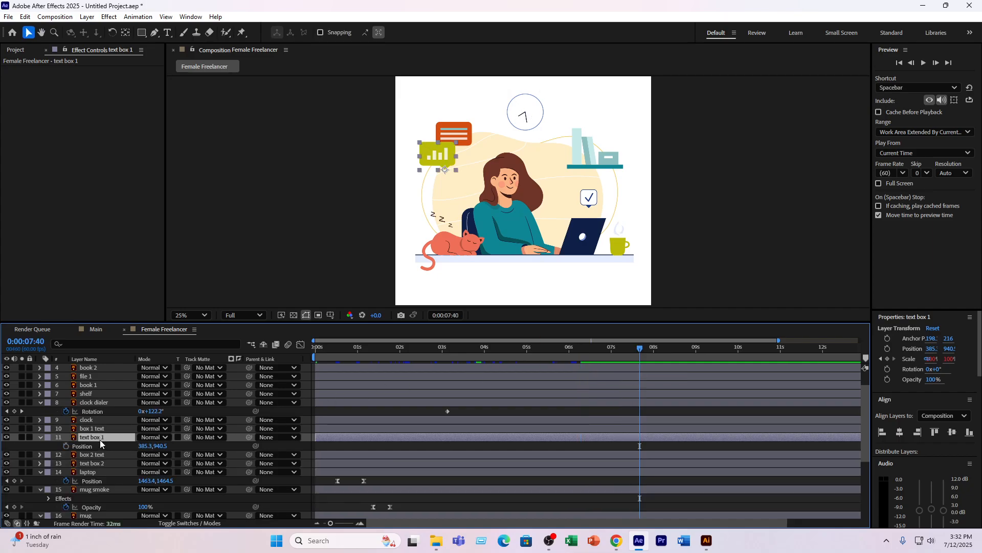
{"action": "left_click", "coordinate": [66, 446], "text": "alt"}
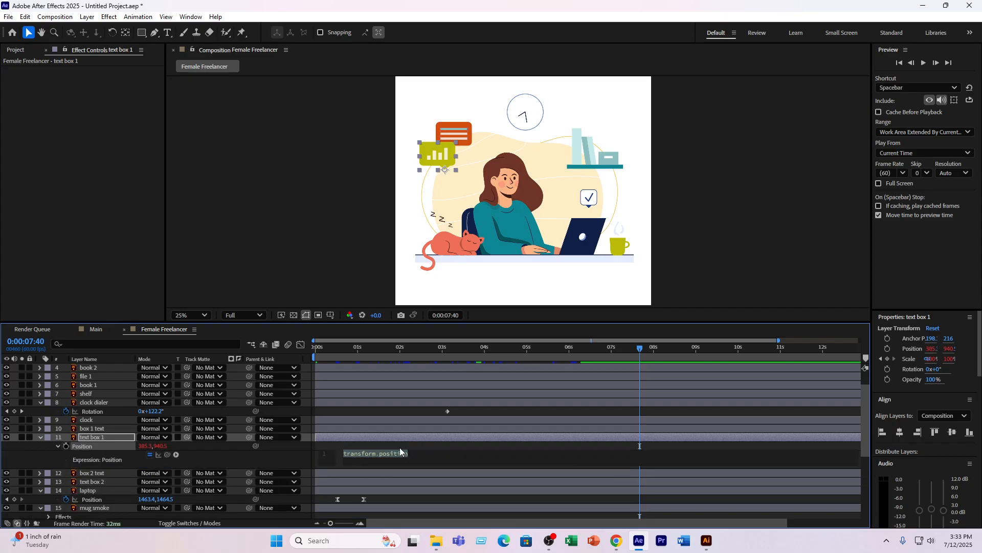
{"action": "type", "text": "wigg"}
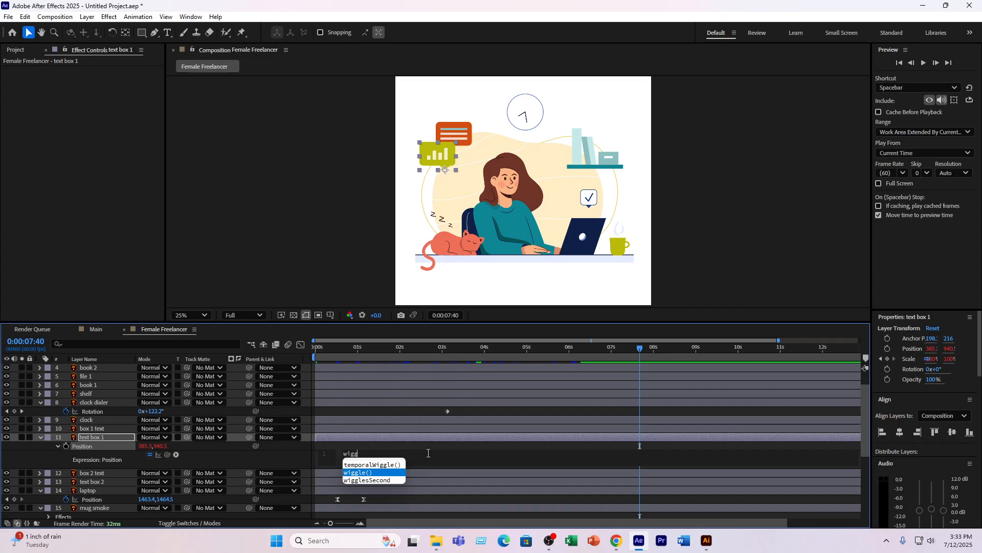
{"action": "key", "text": "Return"}
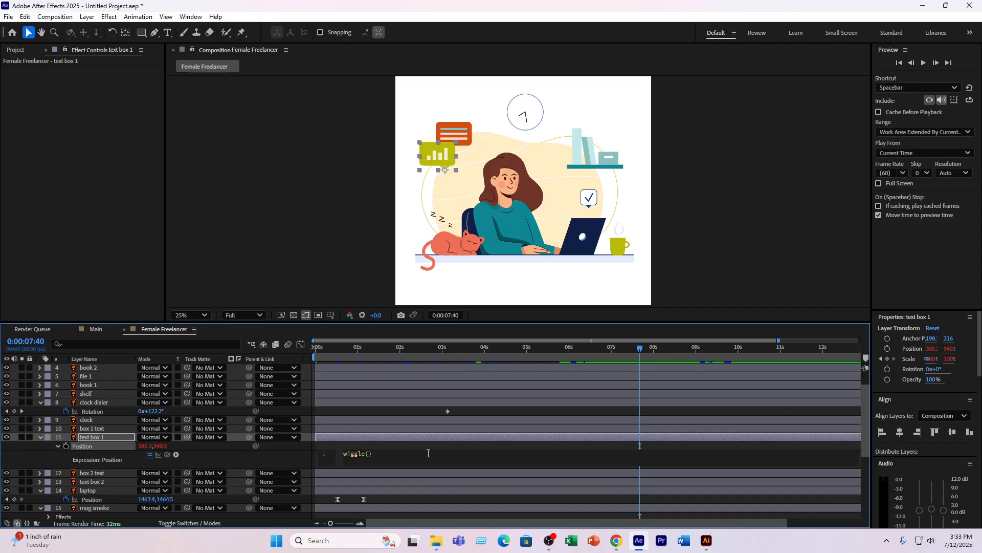
{"action": "type", "text": "2,10"}
- Preview the text box 1 position wiggle from 0:00:05:35 with the composition enlarged to 50%
{"action": "left_click_drag", "start_coordinate": [532, 349], "coordinate": [551, 376]}
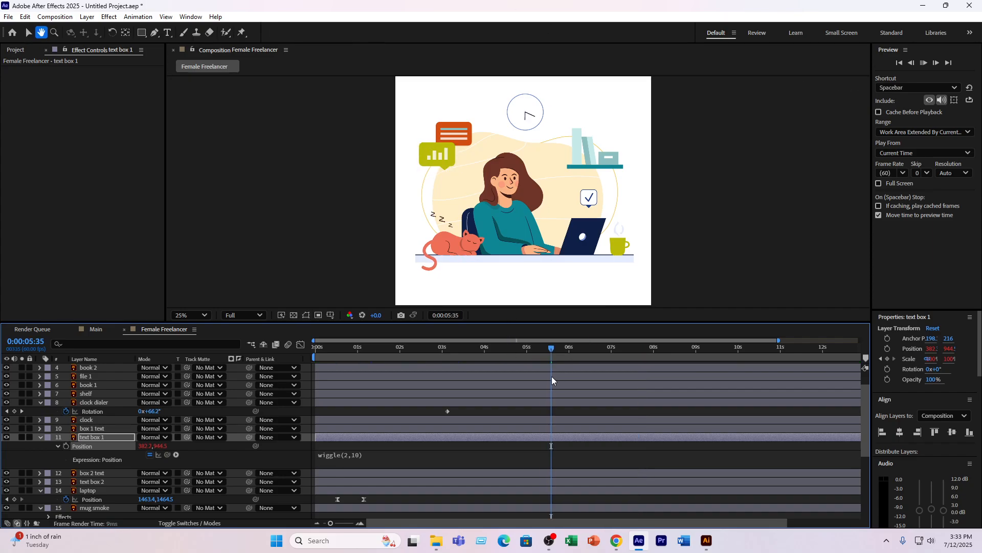
{"action": "key", "text": "space"}
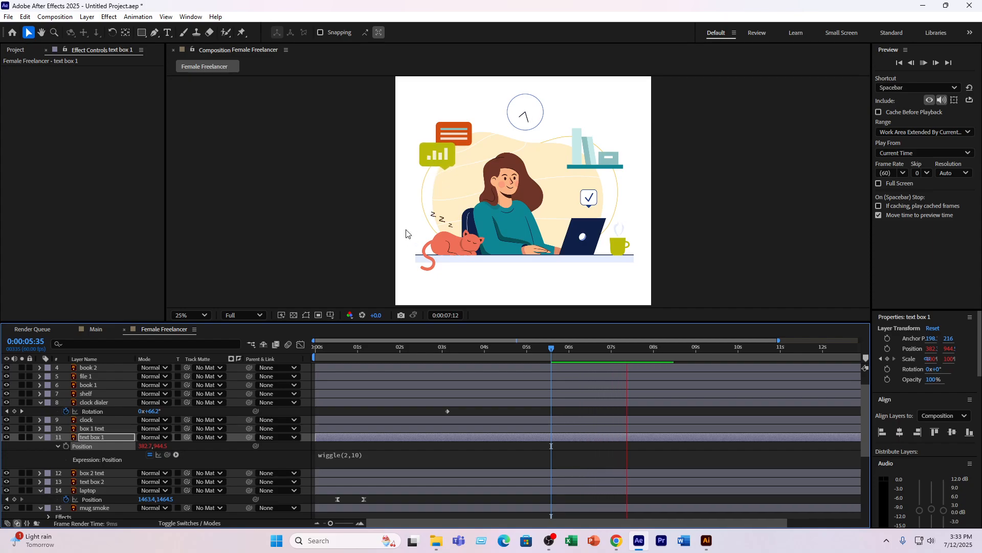
{"action": "scroll", "coordinate": [421, 180], "scroll_direction": "up", "scroll_amount": 2}
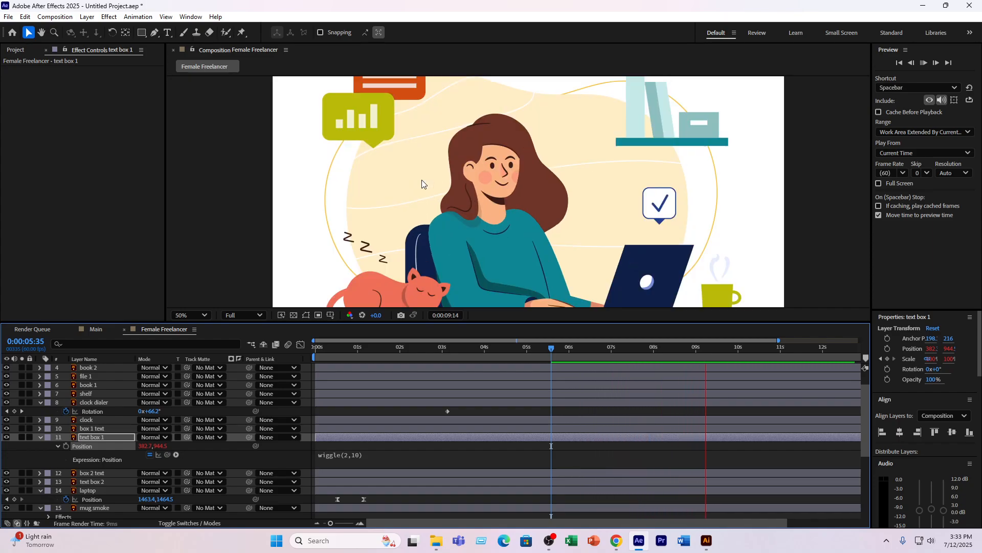
{"action": "scroll", "coordinate": [404, 176], "scroll_direction": "up", "scroll_amount": 1}
{"action": "scroll", "coordinate": [575, 239], "scroll_direction": "down", "scroll_amount": 1}
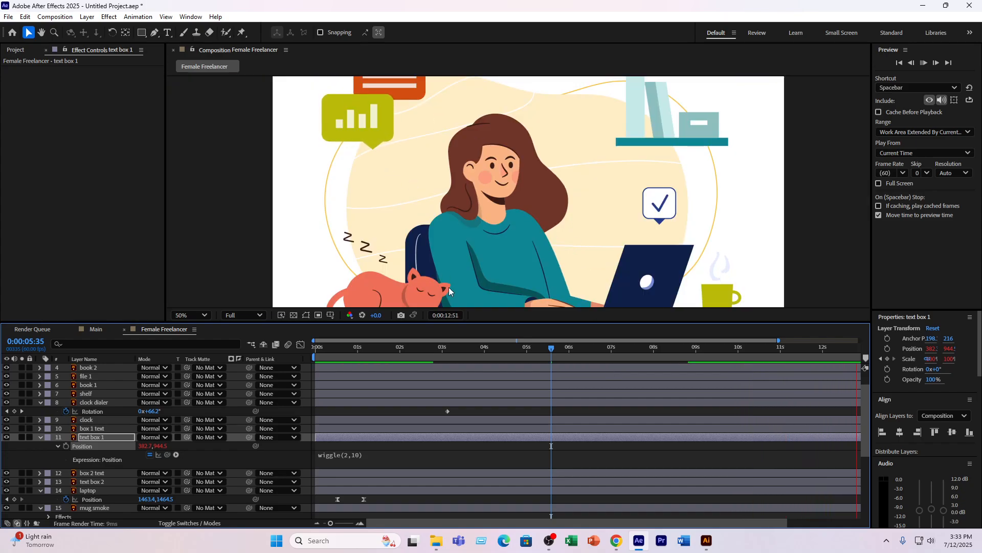
{"action": "key", "text": "space"}
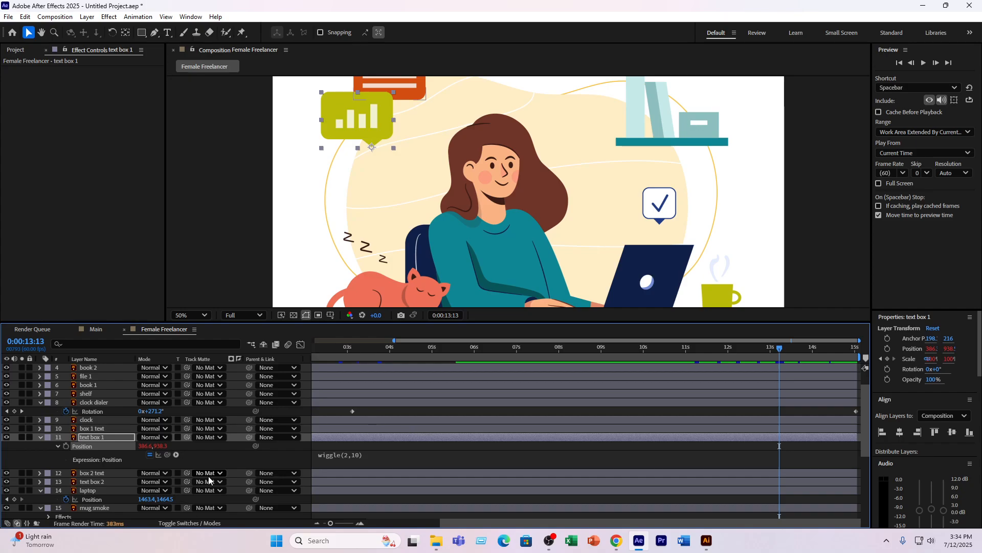
- Try wiggle(2,100) as the Position expression of text box 1 and preview it from 0:00:08:32
{"action": "left_click", "coordinate": [355, 455]}
{"action": "left_click", "coordinate": [382, 454]}
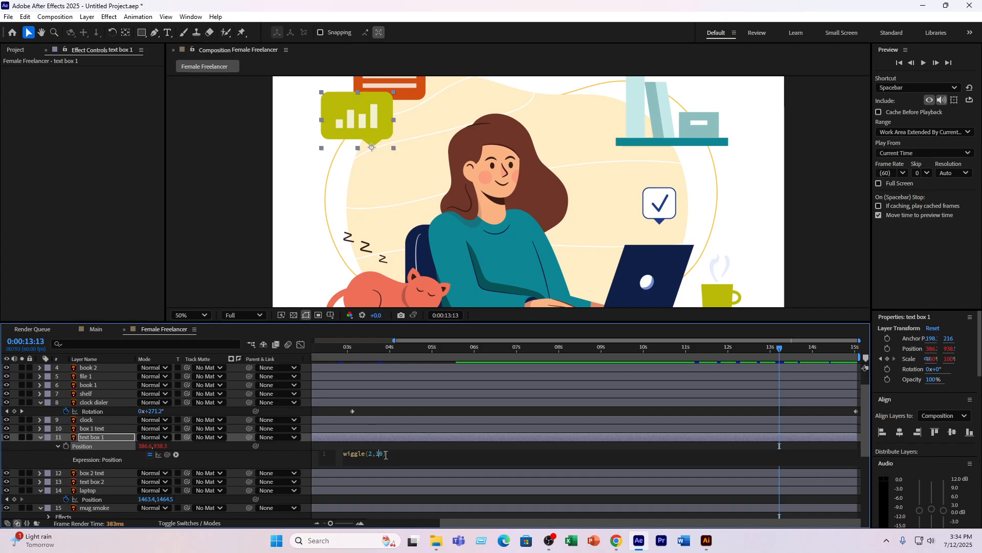
{"action": "type", "text": "0"}
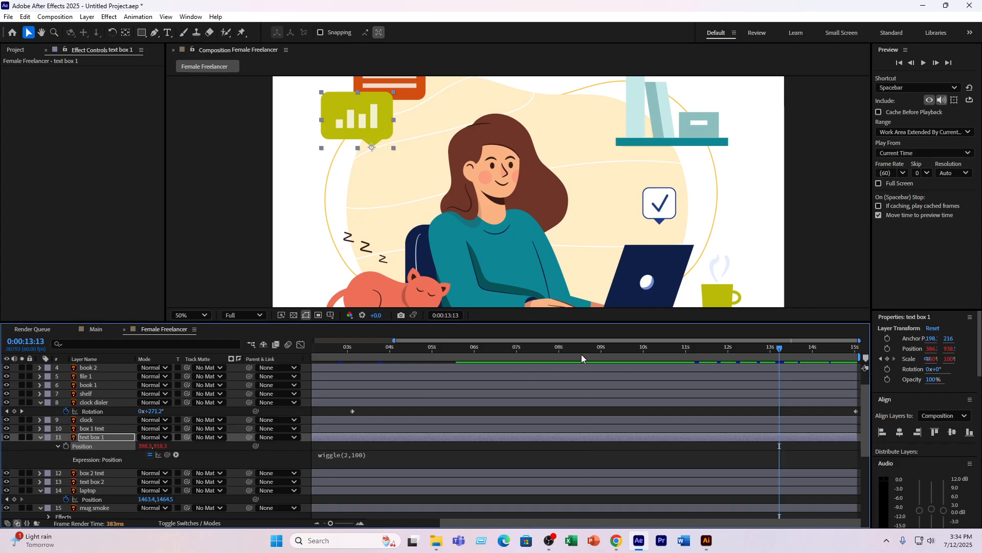
{"action": "left_click", "coordinate": [581, 354]}
{"action": "key", "text": "space"}
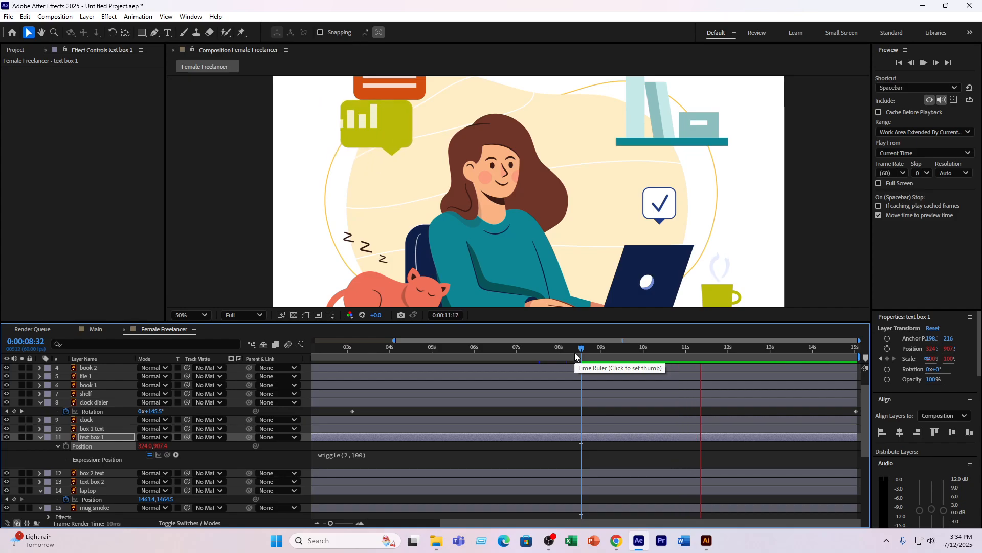
{"action": "key", "text": "space"}
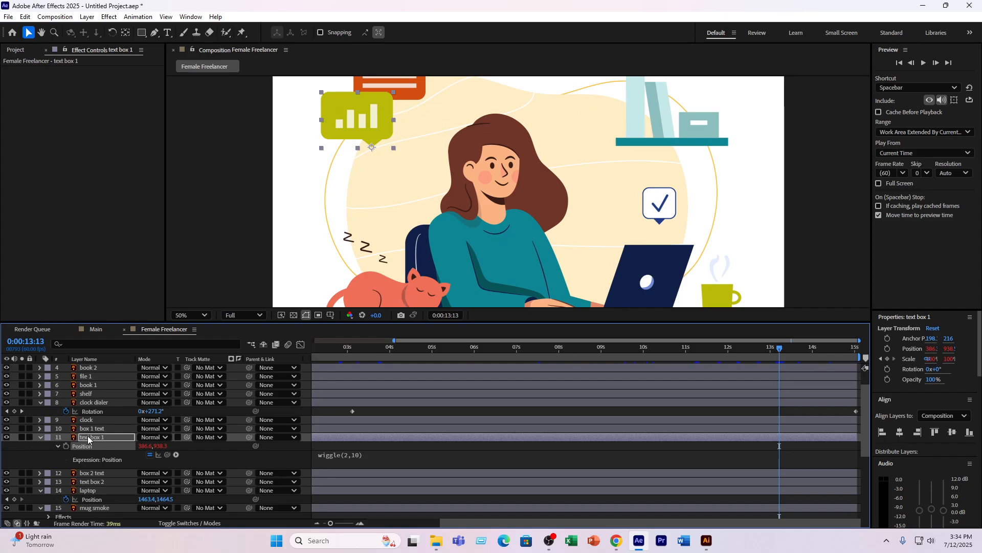
- Replace the bounce expression on text box 1's Scale with wiggle(3,15)
{"action": "key", "text": "s"}
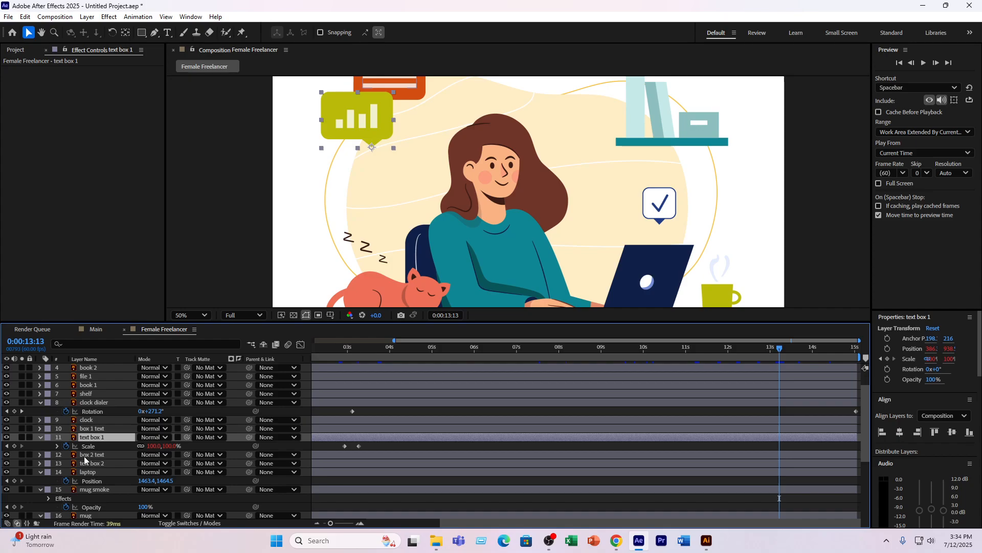
{"action": "left_click", "coordinate": [89, 446]}
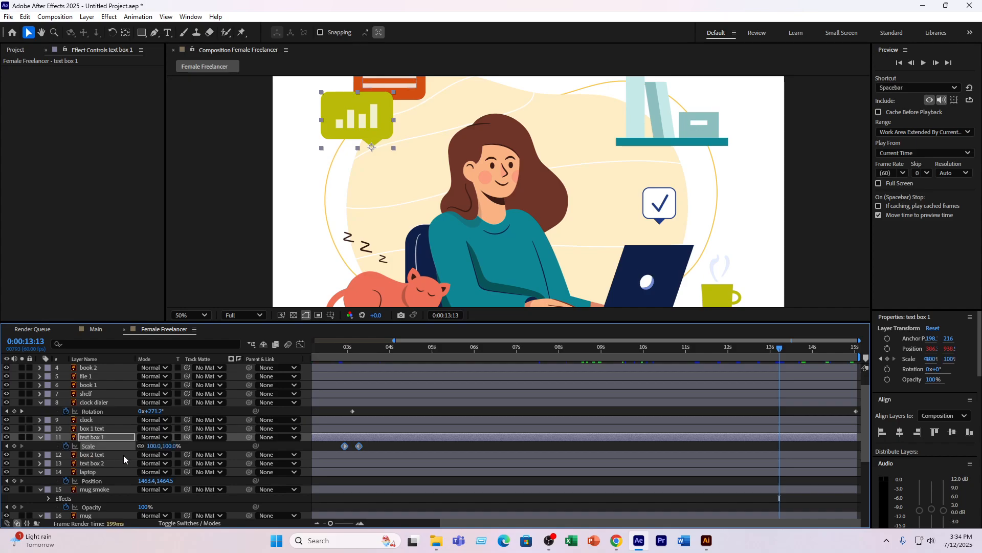
{"action": "left_click", "coordinate": [66, 445], "text": "alt"}
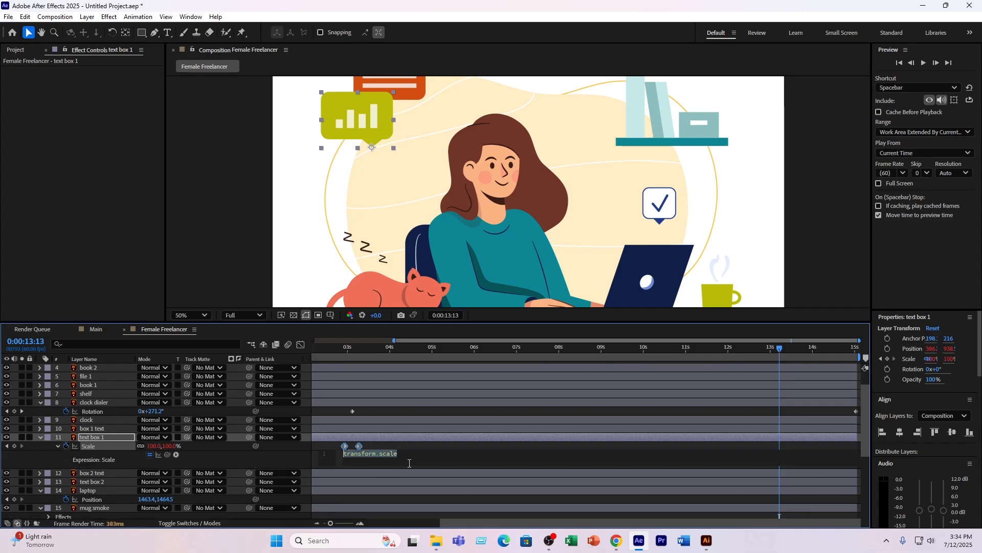
{"action": "type", "text": "wigg"}
{"action": "key", "text": "Return"}
{"action": "type", "text": "3,15"}
- Preview the text box 1 scale wiggle from 0:00:08:43
{"action": "left_click", "coordinate": [589, 346]}
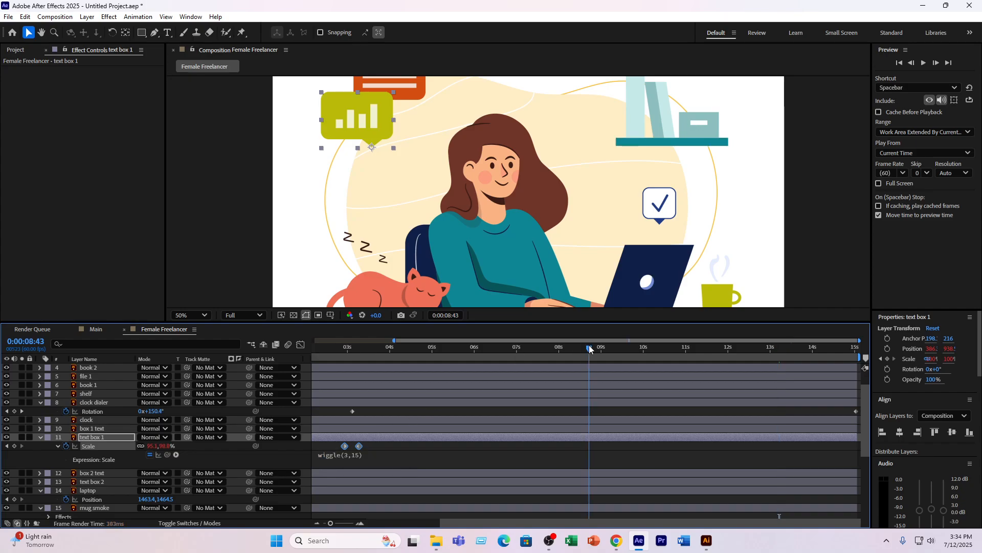
{"action": "key", "text": "space"}
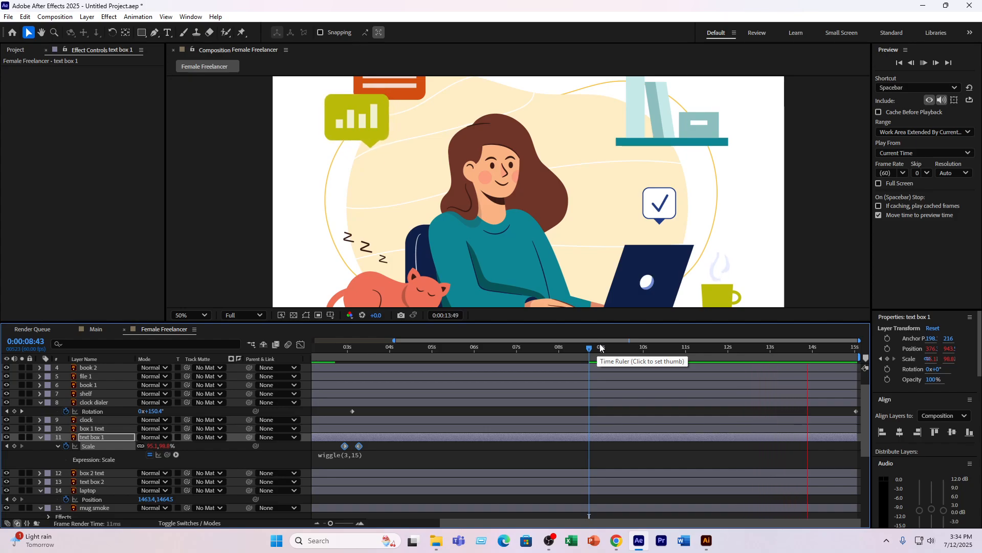
{"action": "key", "text": "space"}
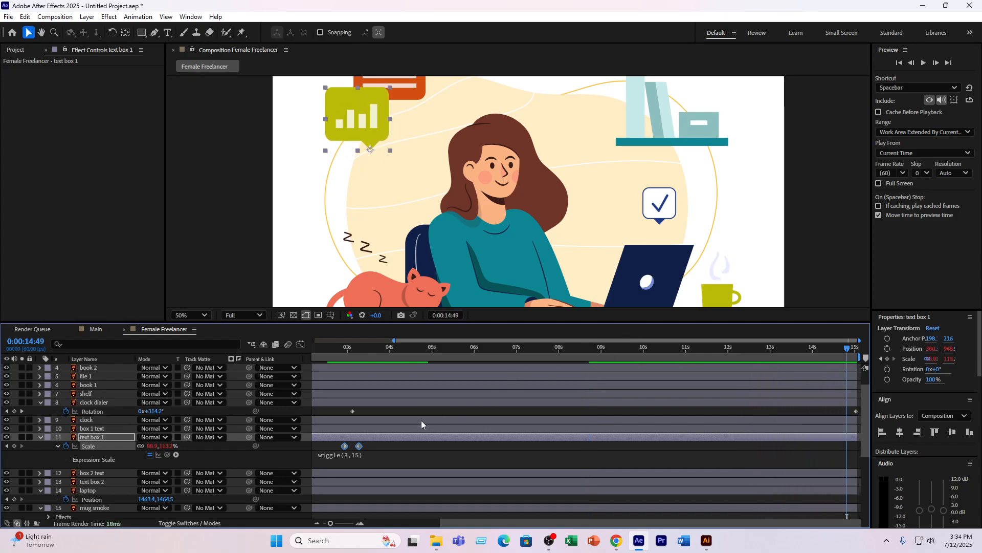
- Add the expression wiggle(4,10) to the Rotation of the text box 1 layer
{"action": "key", "text": "r"}
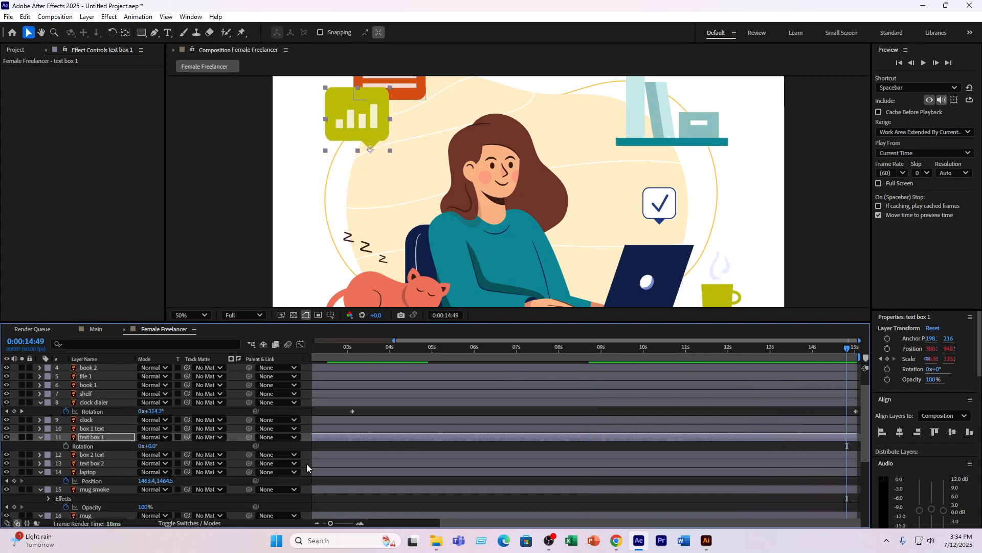
{"action": "left_click", "coordinate": [66, 445], "text": "alt"}
{"action": "type", "text": "wiggl"}
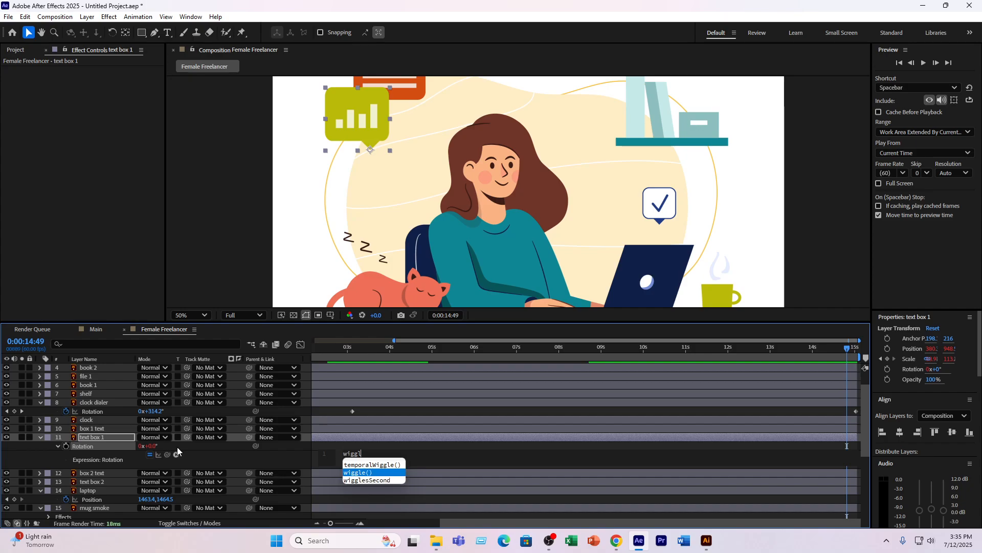
{"action": "key", "text": "Return"}
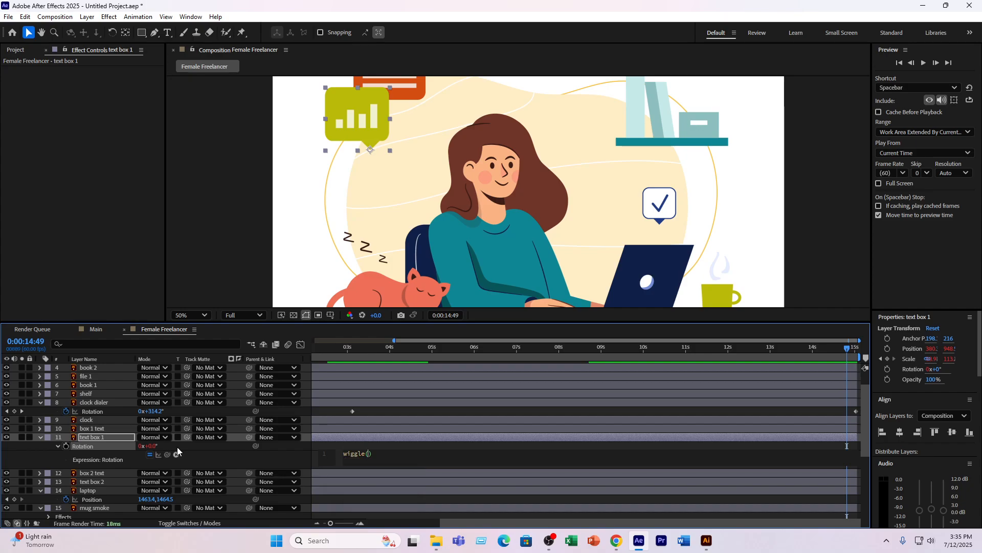
{"action": "type", "text": "4,10"}
- Preview the text box 1 rotation wiggle from 0:00:06:15
{"action": "left_click", "coordinate": [485, 350]}
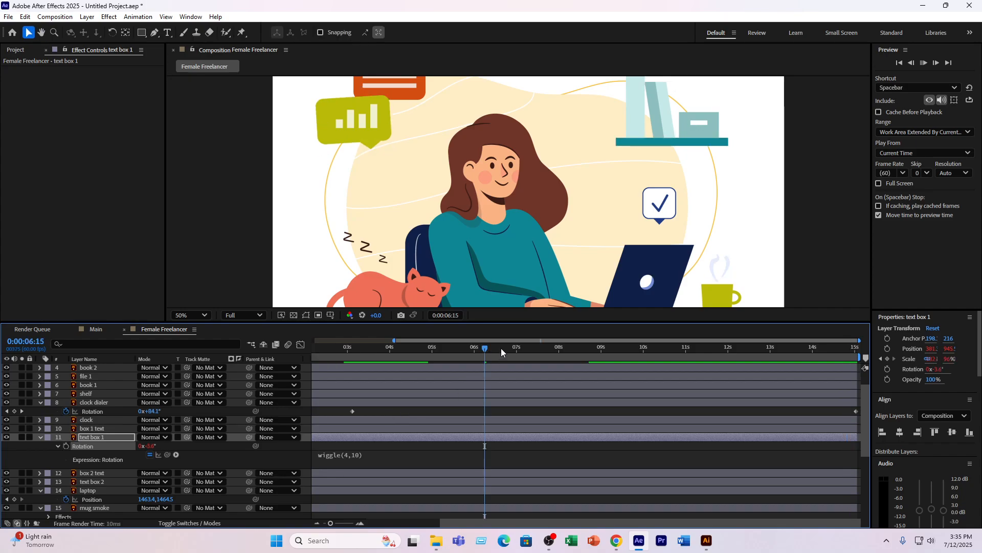
{"action": "key", "text": "space"}
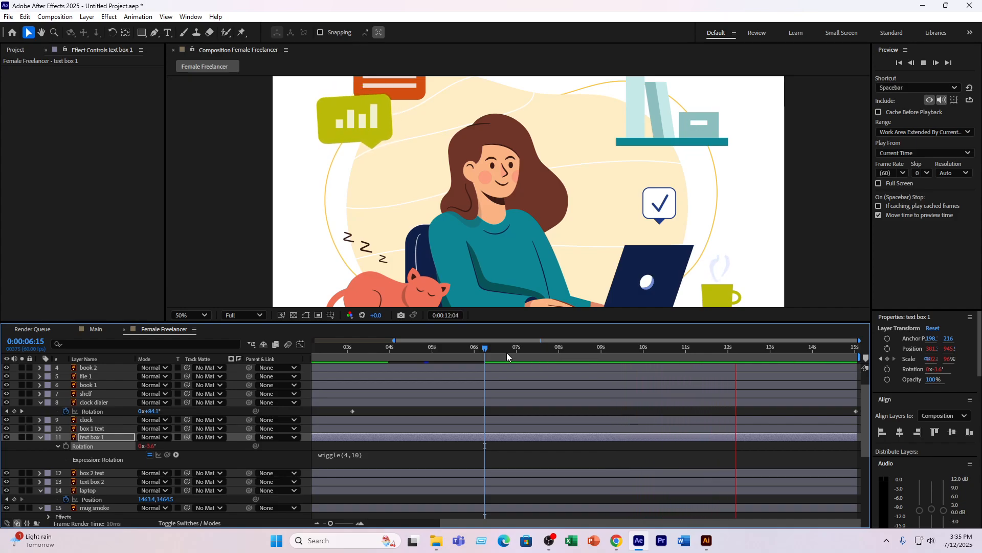
{"action": "key", "text": "space"}
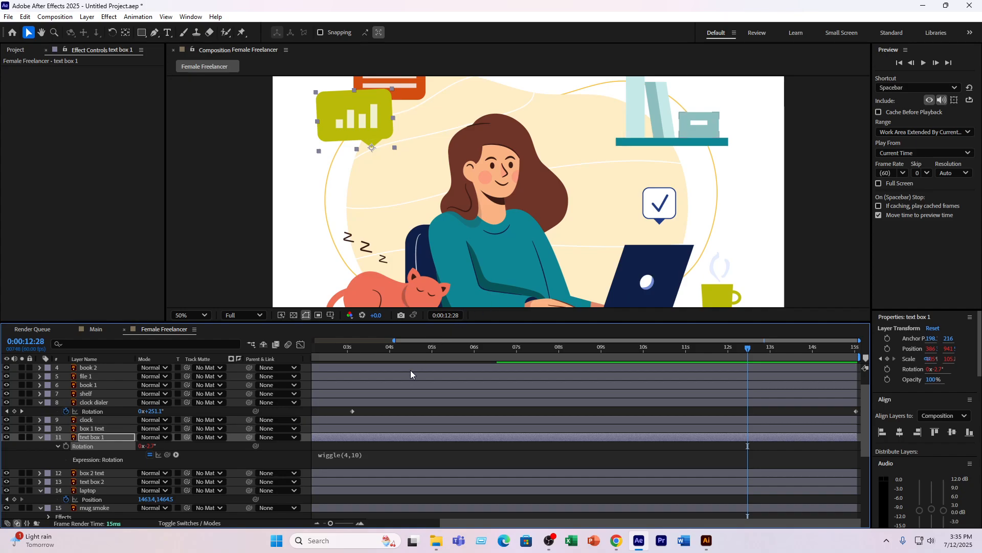
- Reveal the keyframed properties of the cat layer, including its puppet pins, and set the current time to 0:00:04:43
{"action": "key", "text": "comma"}
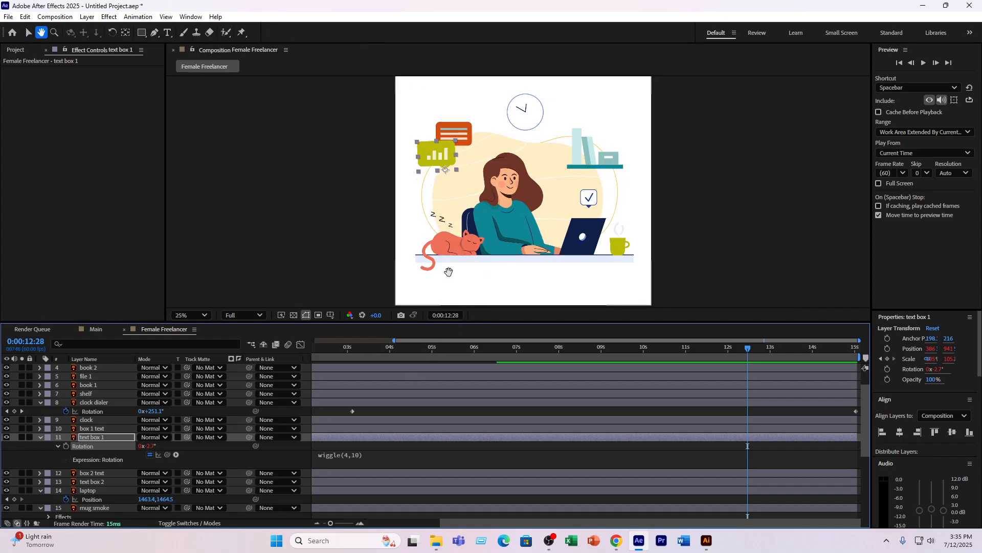
{"action": "scroll", "coordinate": [469, 247], "scroll_direction": "up", "scroll_amount": 2}
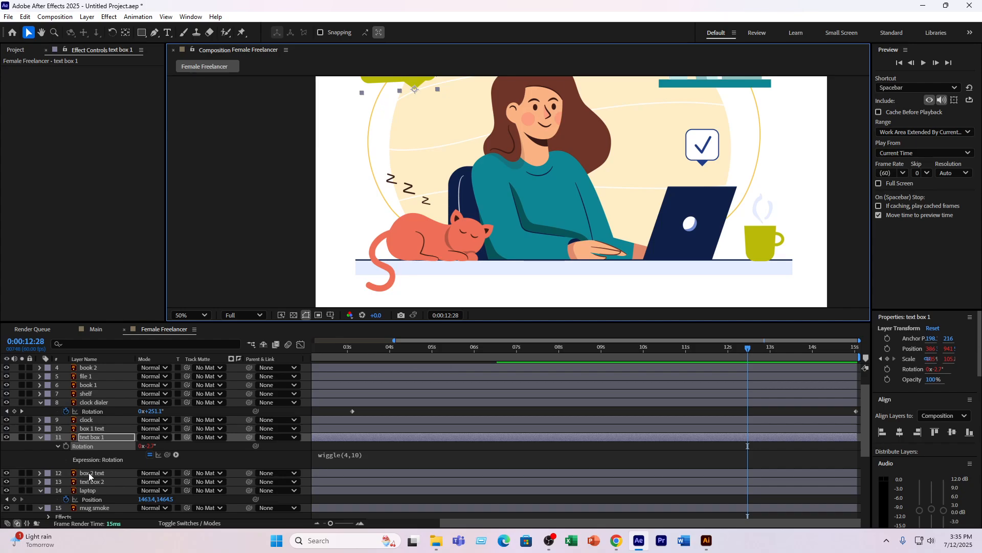
{"action": "scroll", "coordinate": [89, 476], "scroll_direction": "down", "scroll_amount": 4}
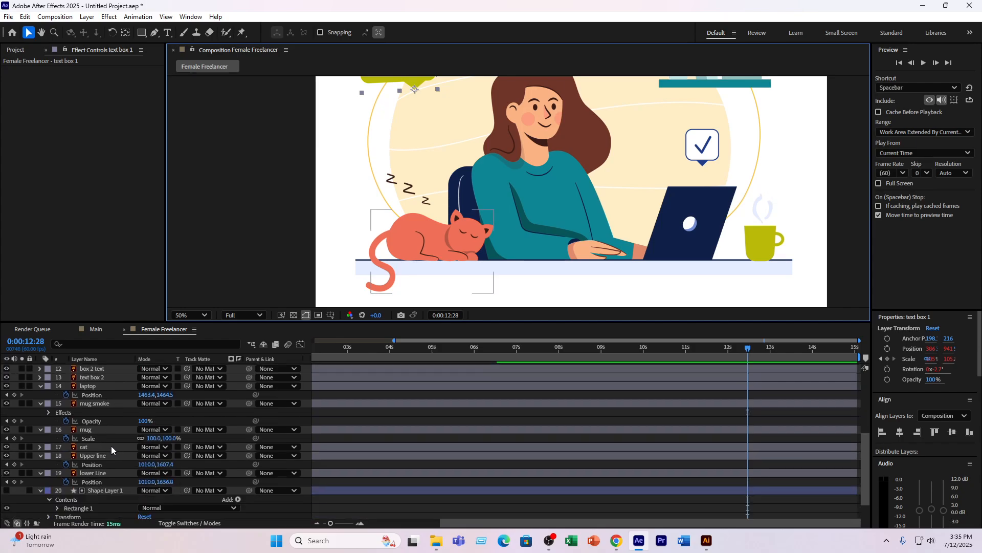
{"action": "left_click", "coordinate": [112, 446]}
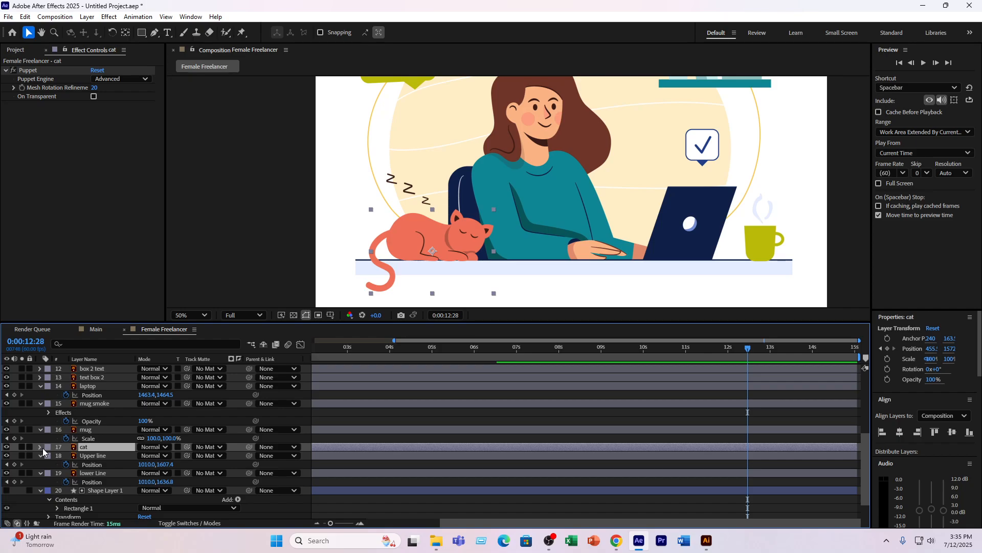
{"action": "key", "text": "u"}
{"action": "scroll", "coordinate": [320, 463], "scroll_direction": "down", "scroll_amount": 5}
{"action": "scroll", "coordinate": [322, 464], "scroll_direction": "down", "scroll_amount": 4}
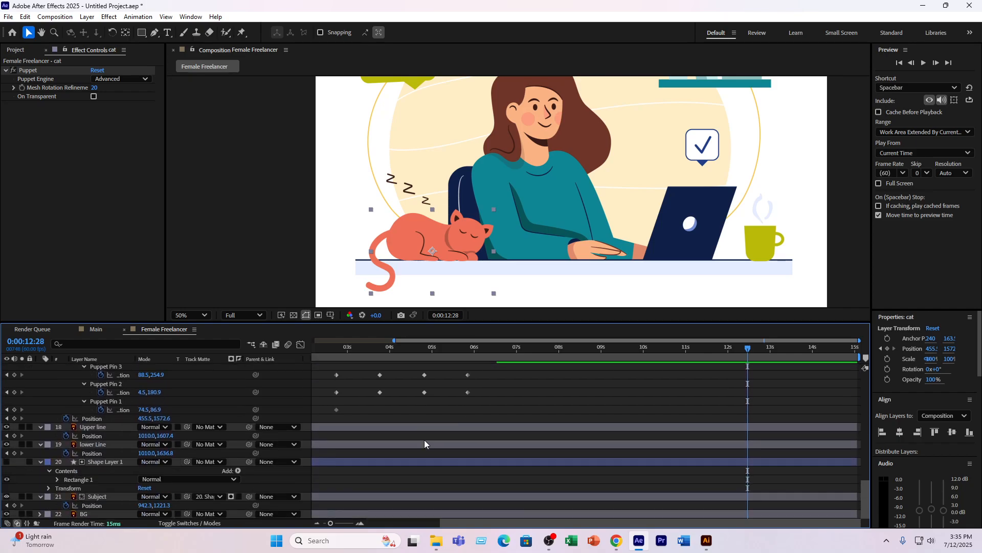
{"action": "scroll", "coordinate": [453, 409], "scroll_direction": "up", "scroll_amount": 1}
{"action": "left_click_drag", "start_coordinate": [441, 349], "coordinate": [420, 351]}
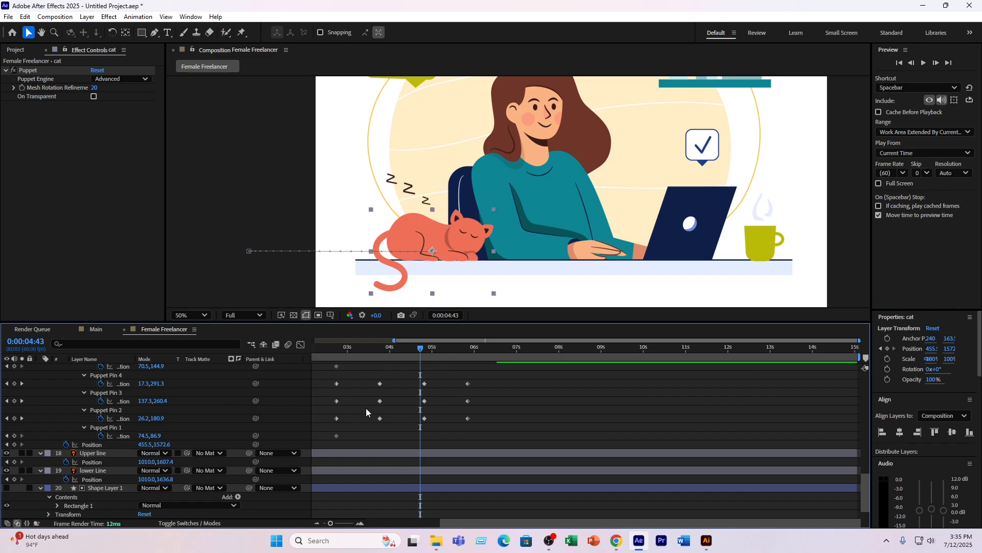
- Add an expression to the cat's Puppet Pin 2 position, keeping the default reference line and adding loopOut() on a second line
{"action": "left_click", "coordinate": [100, 418], "text": "alt"}
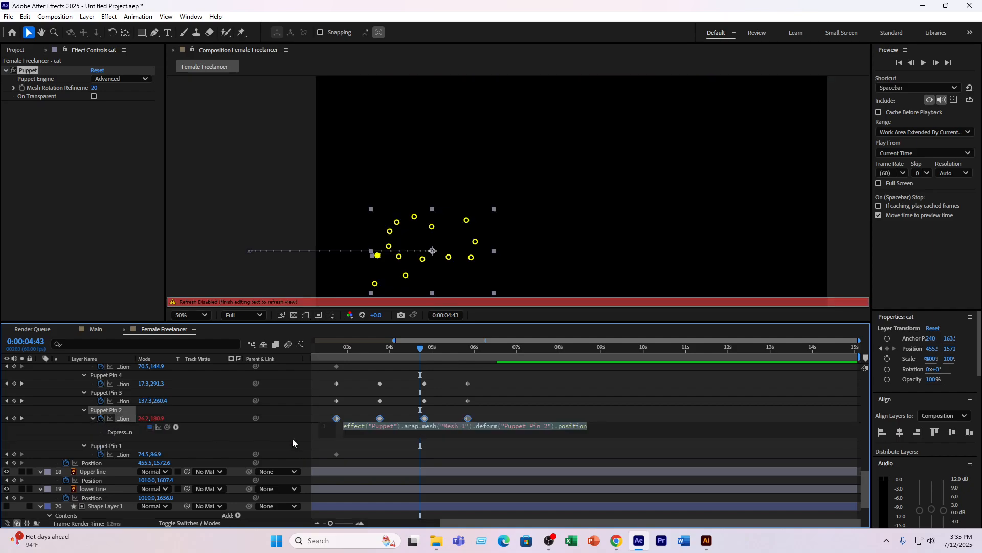
{"action": "left_click", "coordinate": [597, 425]}
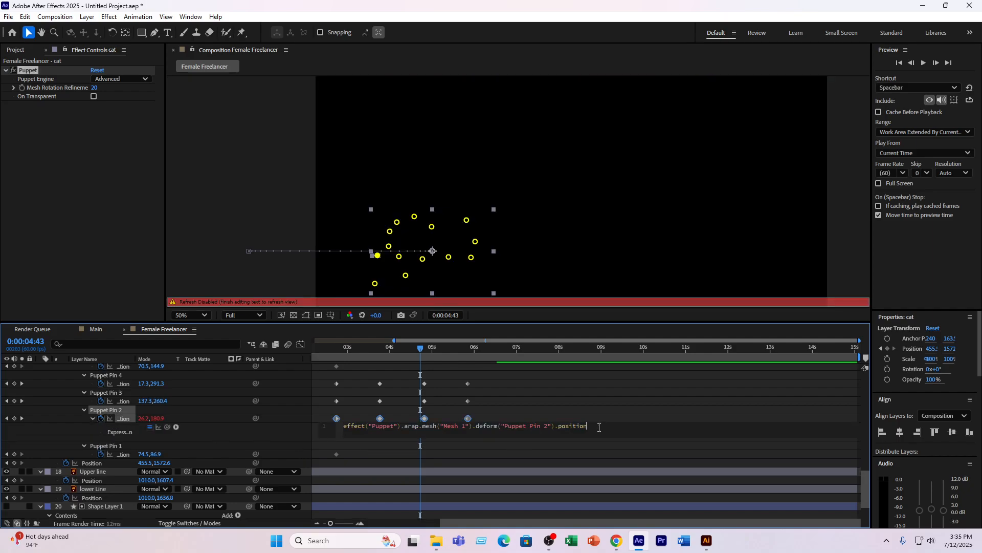
{"action": "key", "text": "Return"}
{"action": "type", "text": "loo"}
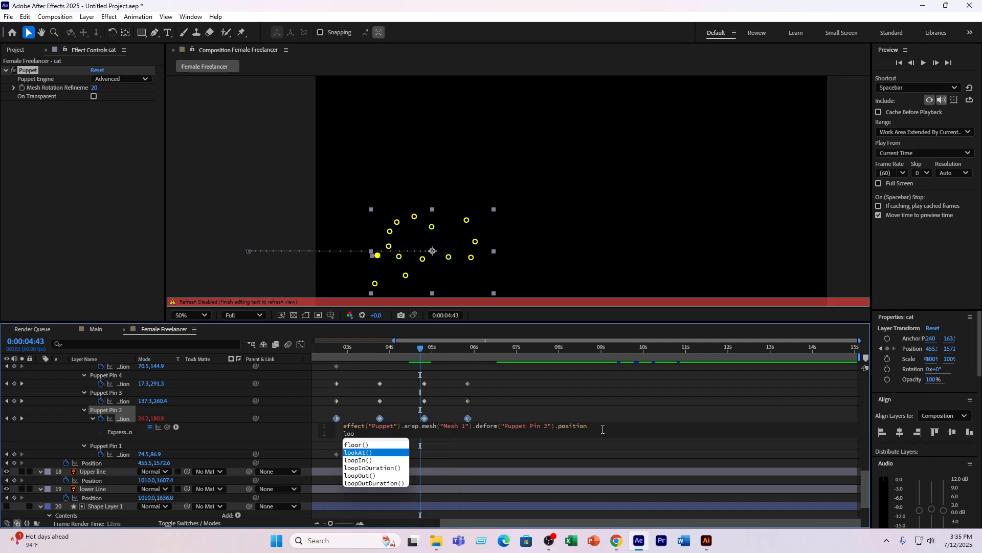
{"action": "key", "text": "Down"}
{"action": "key", "text": "Down"}
{"action": "key", "text": "Down"}
{"action": "key", "text": "Return"}
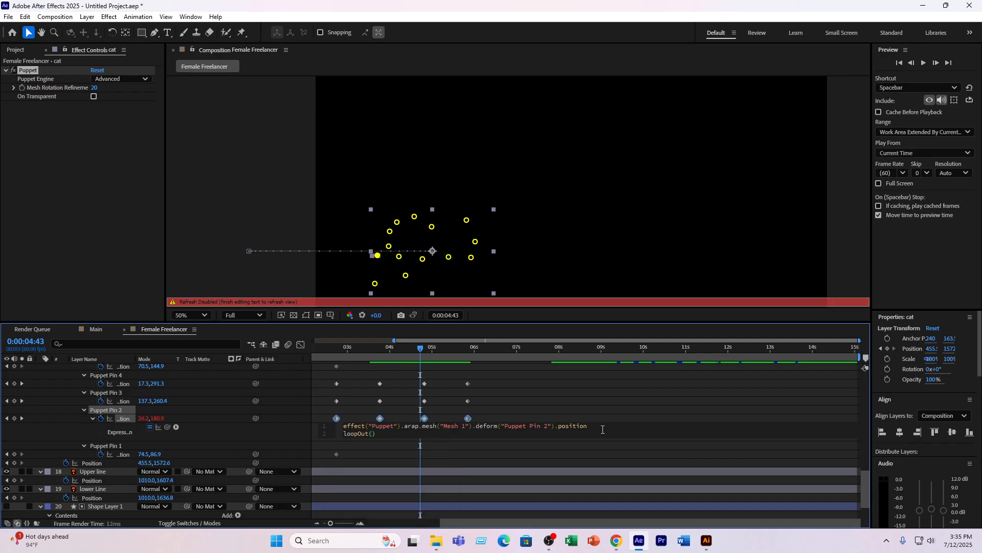
- Add an expression to the cat's Puppet Pin 3 position, keeping the default reference line and adding loopOut() on a second line
{"action": "left_click", "coordinate": [104, 402], "text": "alt"}
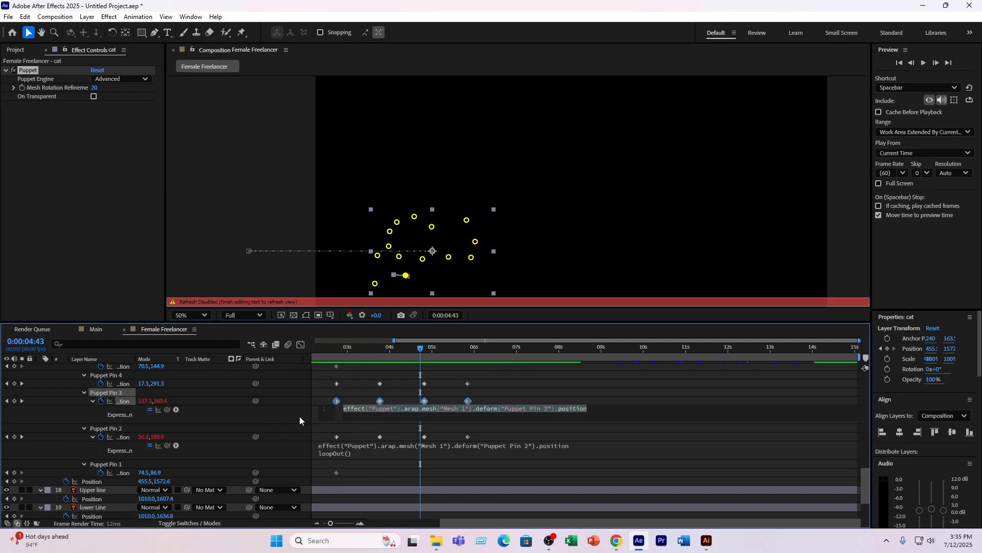
{"action": "key", "text": "End"}
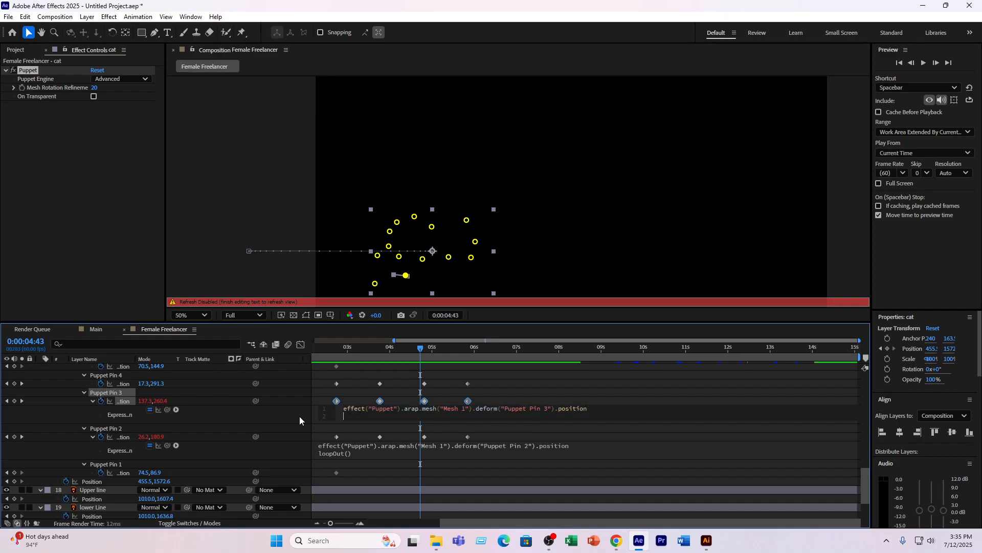
{"action": "type", "text": "loop"}
{"action": "key", "text": "Down"}
{"action": "key", "text": "Down"}
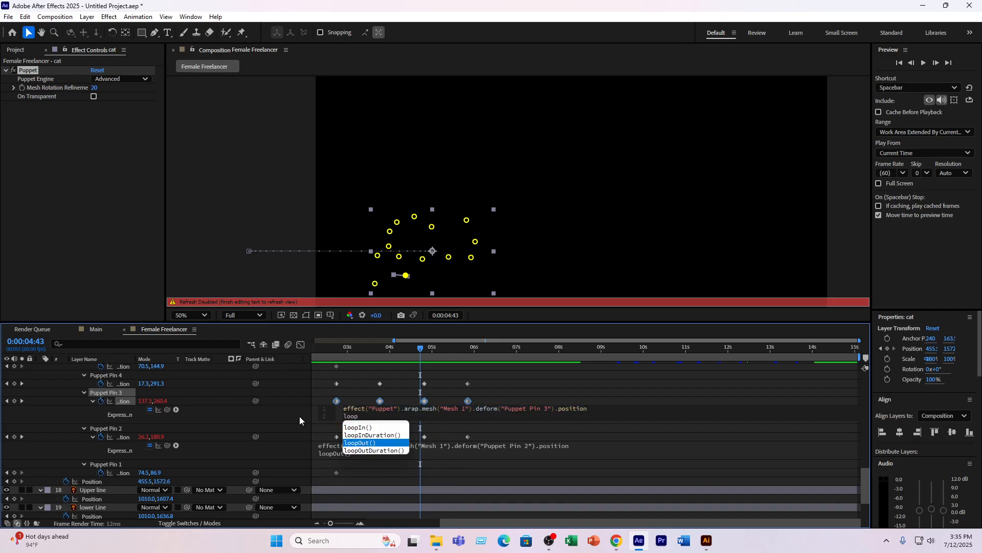
{"action": "key", "text": "Return"}
- Give the cat's Puppet Pin 4 position its default expression plus a second line loopOut(), and preview from 0:00:03:25
{"action": "scroll", "coordinate": [167, 410], "scroll_direction": "up", "scroll_amount": 1}
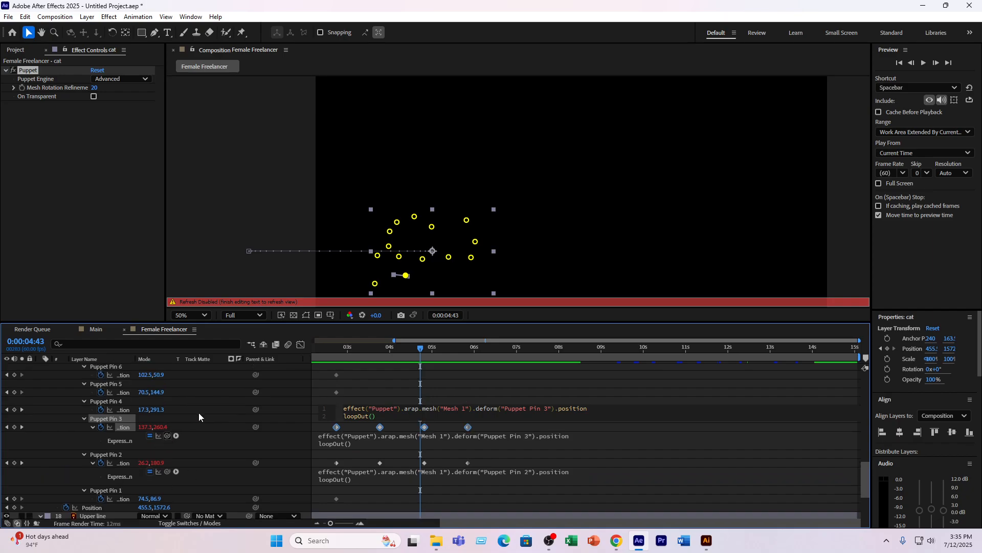
{"action": "scroll", "coordinate": [478, 450], "scroll_direction": "up", "scroll_amount": 1}
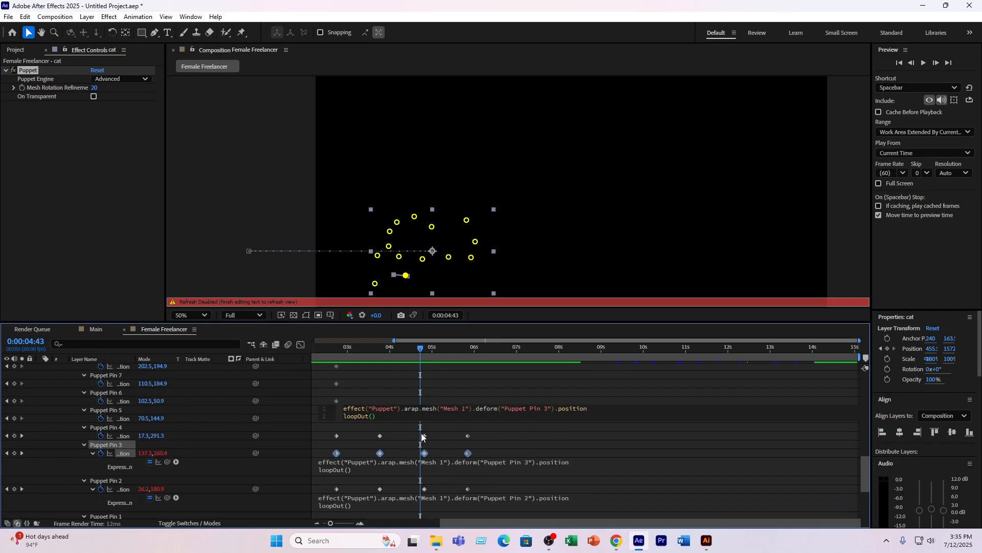
{"action": "left_click", "coordinate": [104, 436], "text": "alt"}
{"action": "key", "text": "Right"}
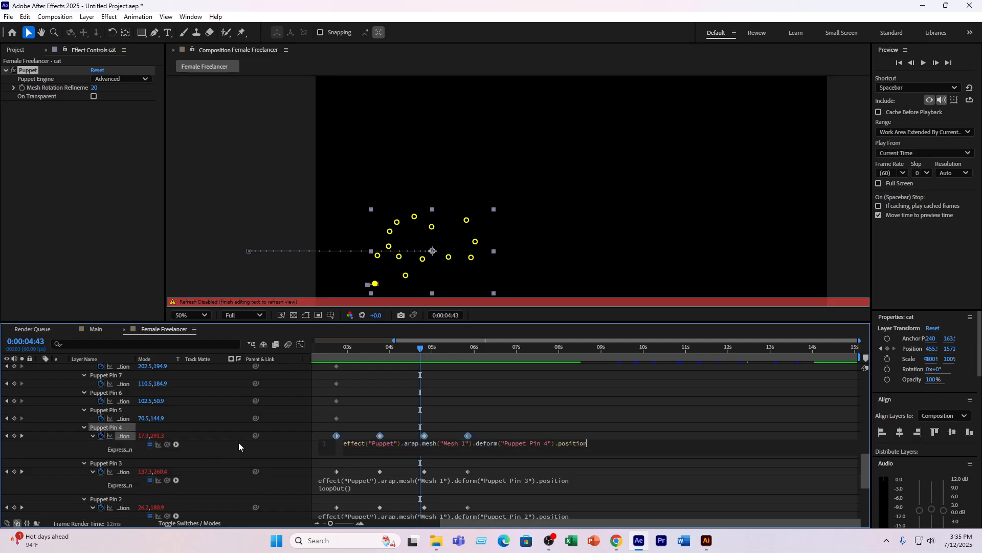
{"action": "type", "text": "loop"}
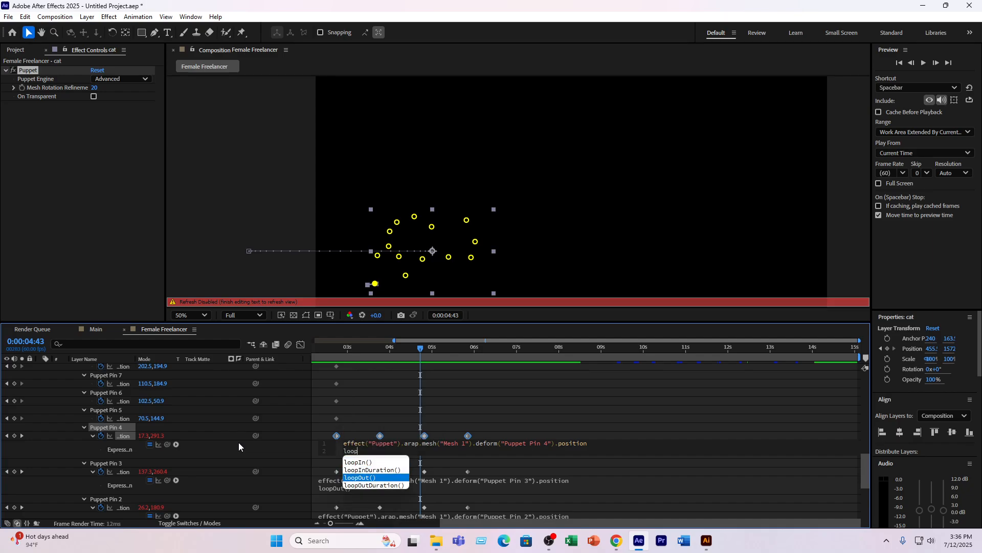
{"action": "key", "text": "Return"}
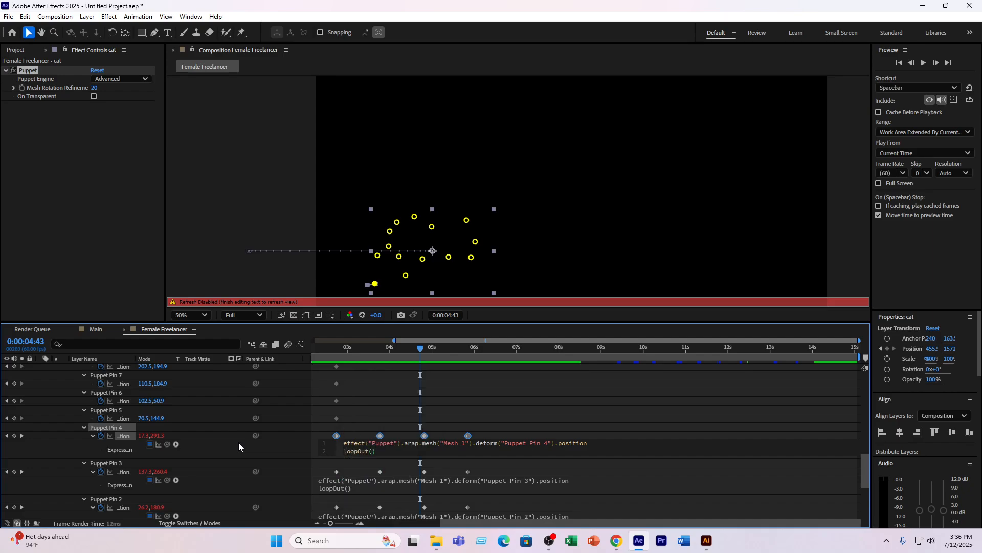
{"action": "left_click", "coordinate": [364, 348]}
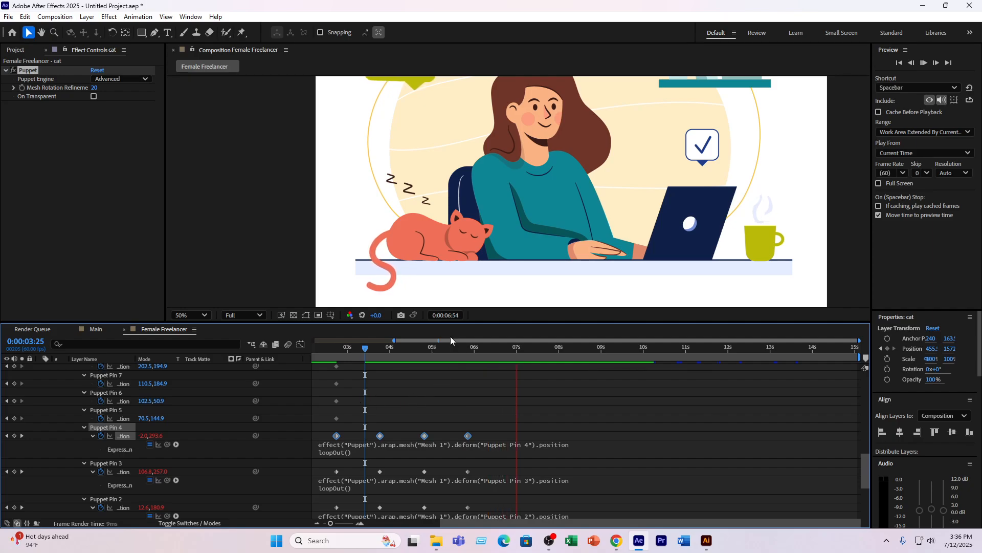
- Delete the last position keyframe of Puppet Pins 2, 3 and 4, just before 6 seconds, and preview from 0:00:04:30
{"action": "left_click_drag", "start_coordinate": [511, 419], "coordinate": [473, 499]}
{"action": "key", "text": "Delete"}
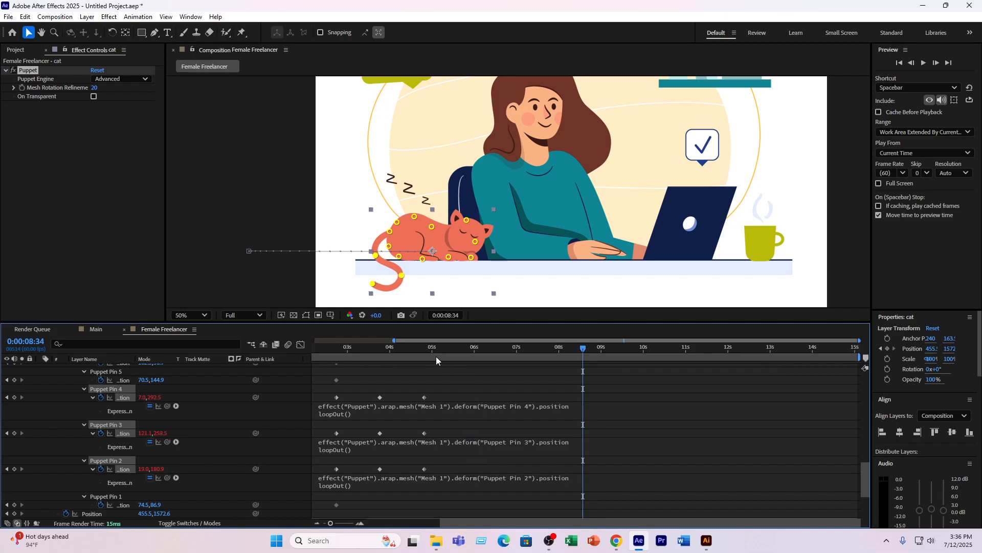
{"action": "left_click_drag", "start_coordinate": [417, 350], "coordinate": [411, 352]}
{"action": "key", "text": "space"}
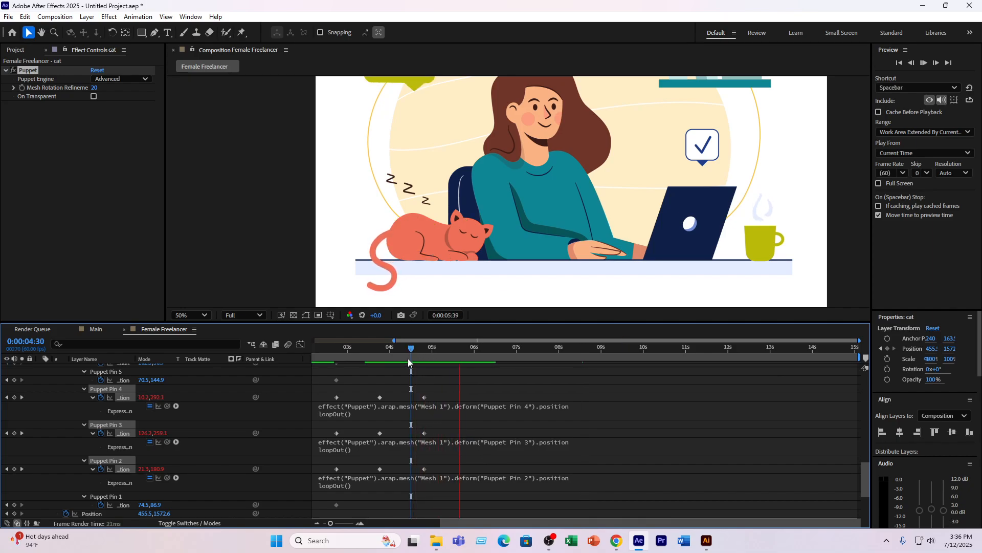
- Preview the cat's looping tail movement from 0:00:02:27, stopping at 0:00:09:39
{"action": "left_click", "coordinate": [337, 349]}
{"action": "left_click", "coordinate": [324, 364]}
{"action": "key", "text": "space"}
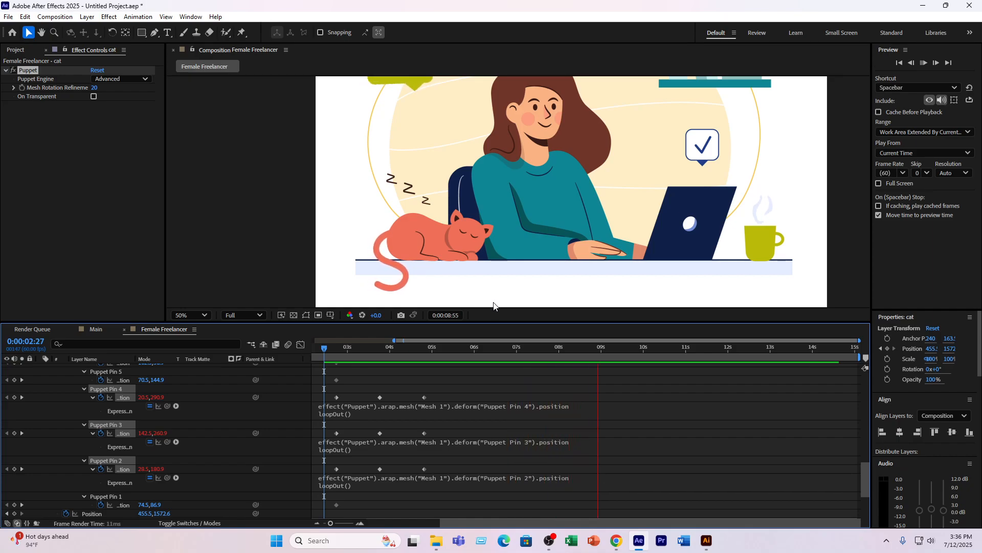
{"action": "key", "text": "space"}
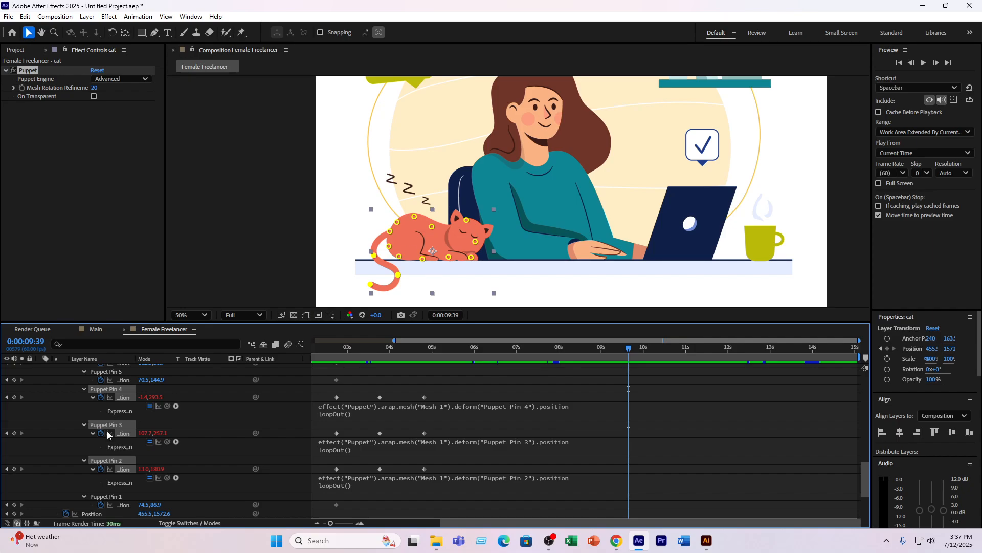
- Select all layers in the Female Freelancer composition and collapse their expanded properties
{"action": "scroll", "coordinate": [109, 432], "scroll_direction": "up", "scroll_amount": 8}
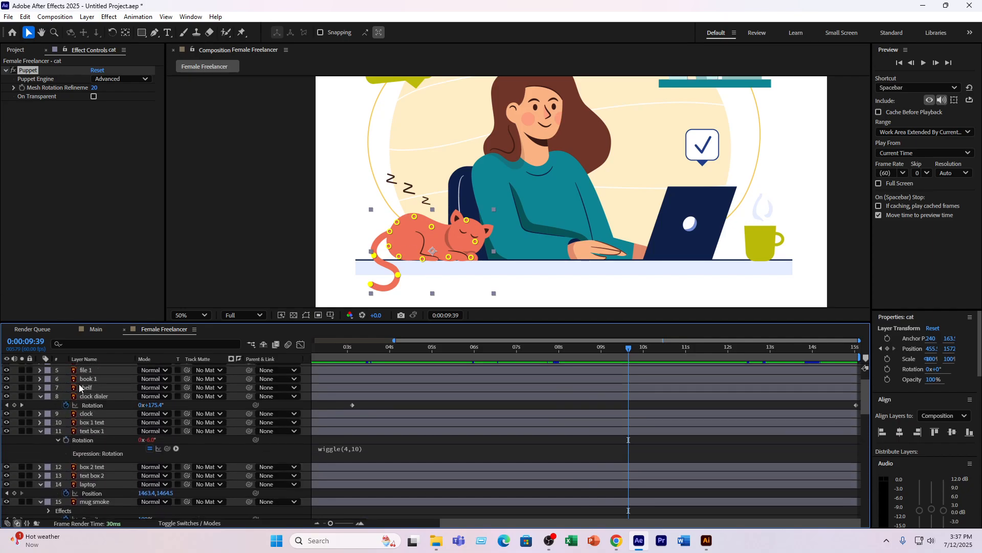
{"action": "scroll", "coordinate": [174, 430], "scroll_direction": "down", "scroll_amount": 1}
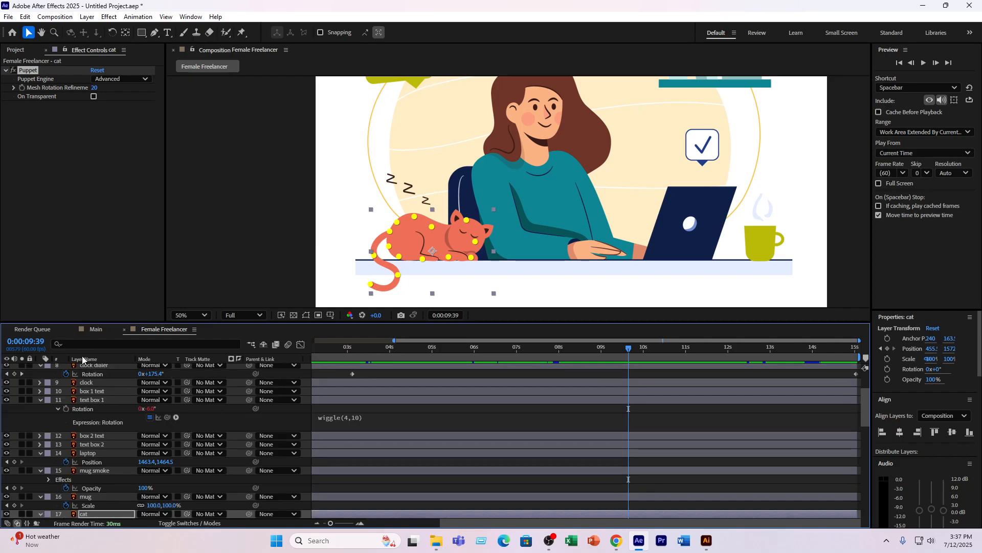
{"action": "key", "text": "ctrl+a"}
{"action": "scroll", "coordinate": [144, 389], "scroll_direction": "up", "scroll_amount": 3}
{"action": "scroll", "coordinate": [330, 410], "scroll_direction": "down", "scroll_amount": 6}
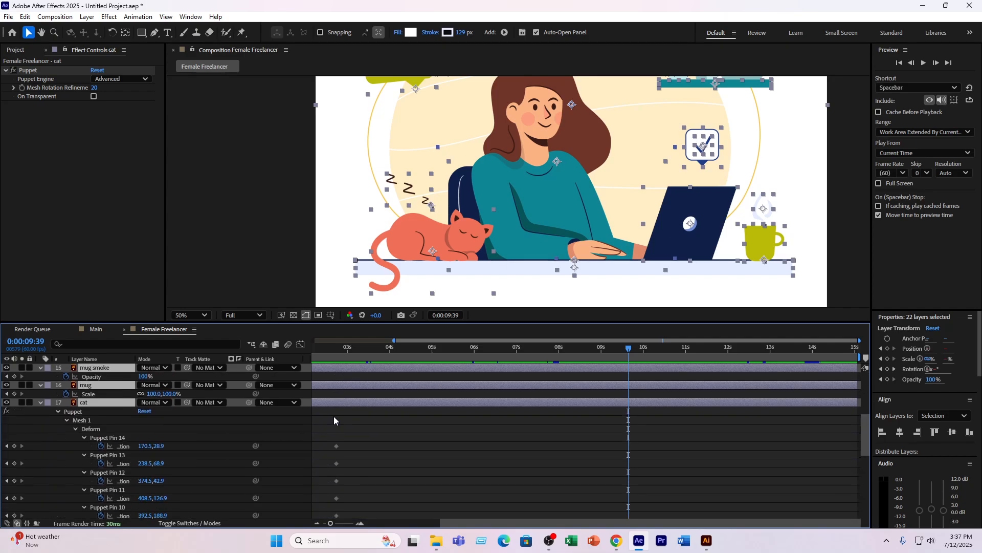
{"action": "key", "text": "u"}
{"action": "scroll", "coordinate": [244, 399], "scroll_direction": "up", "scroll_amount": 3}
{"action": "left_click", "coordinate": [47, 253]}
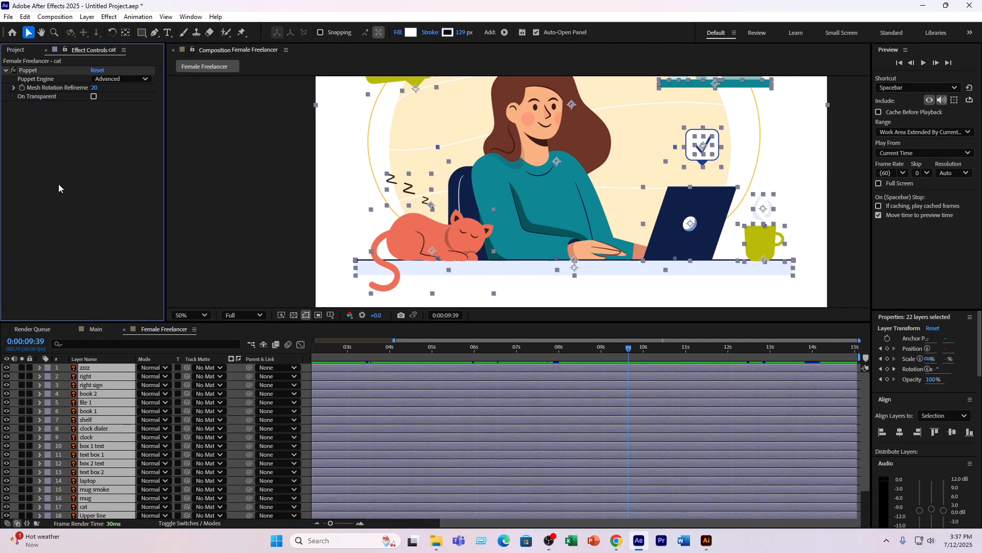
- Open the Main composition and create an empty text layer in the upper part of its frame
{"action": "left_click", "coordinate": [96, 329]}
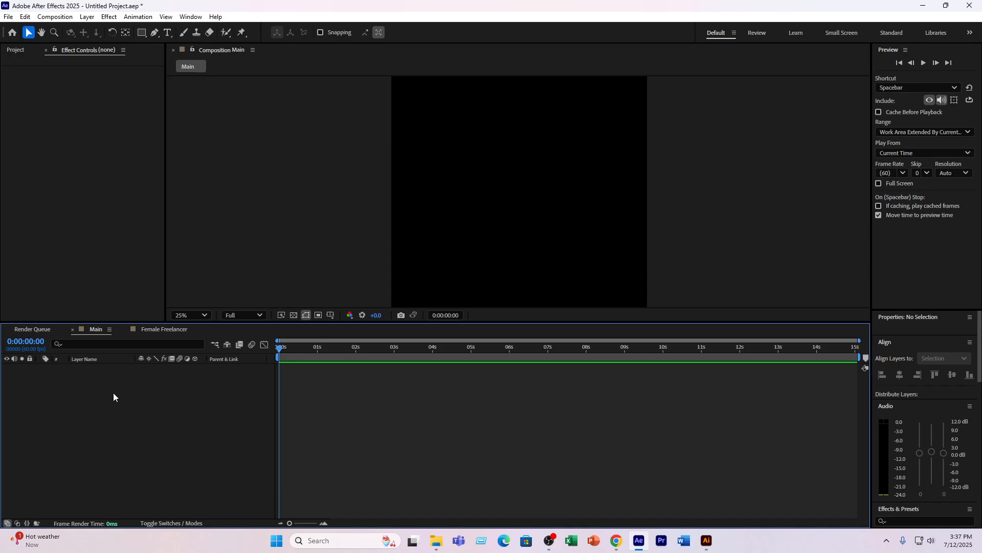
{"action": "left_click", "coordinate": [167, 32]}
{"action": "left_click", "coordinate": [452, 156]}
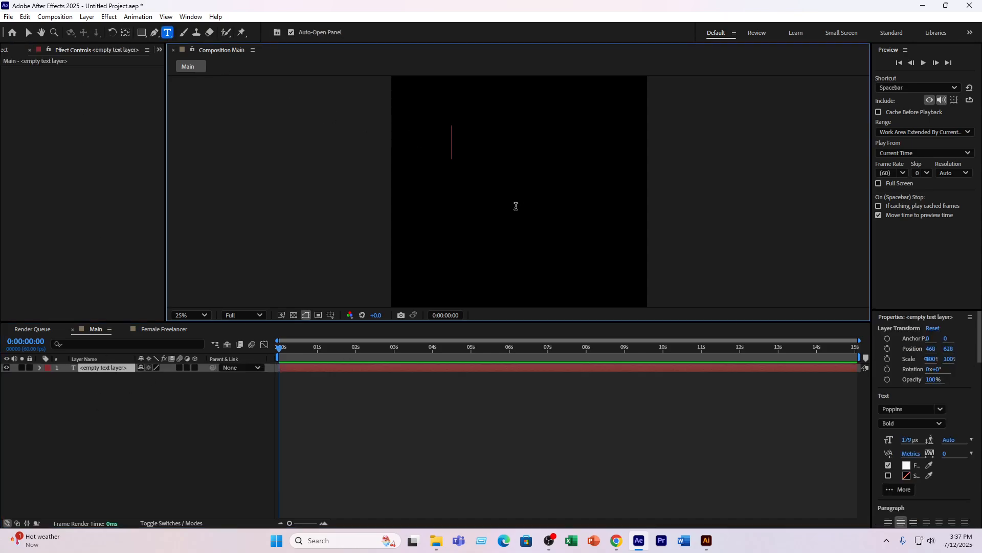
- Apply the Counter Countdown Monospaced preset to the empty text layer and preview the countdown
{"action": "left_click", "coordinate": [119, 367]}
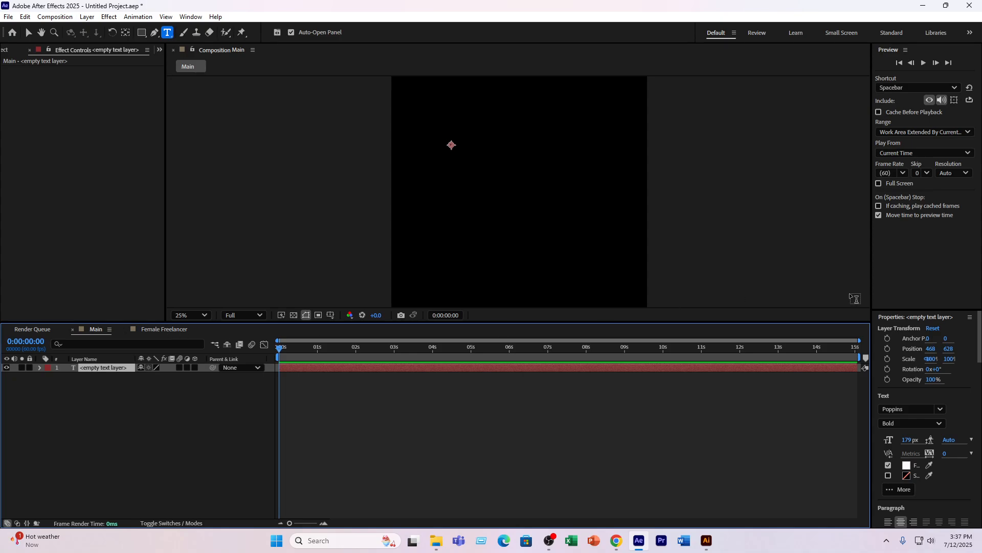
{"action": "key", "text": "ctrl+space"}
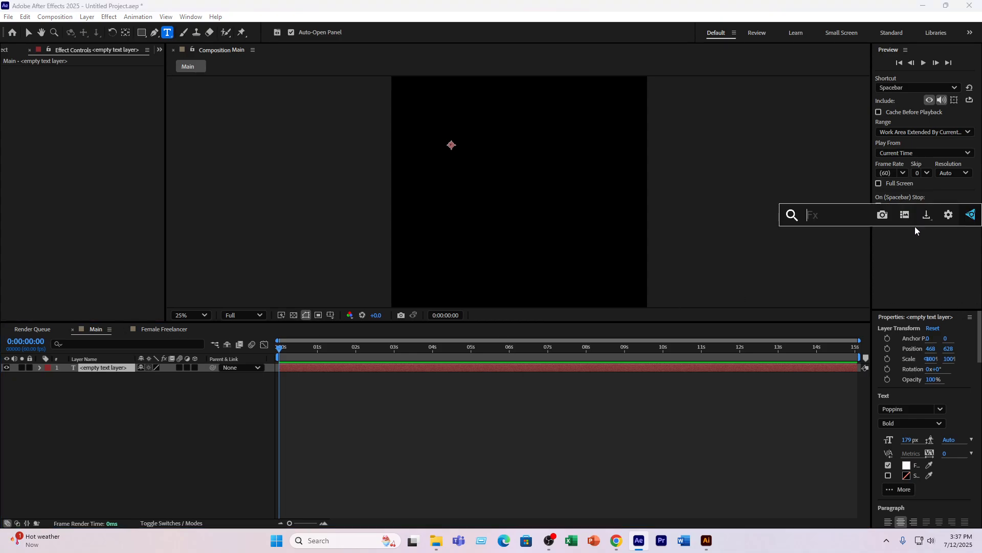
{"action": "type", "text": "countd"}
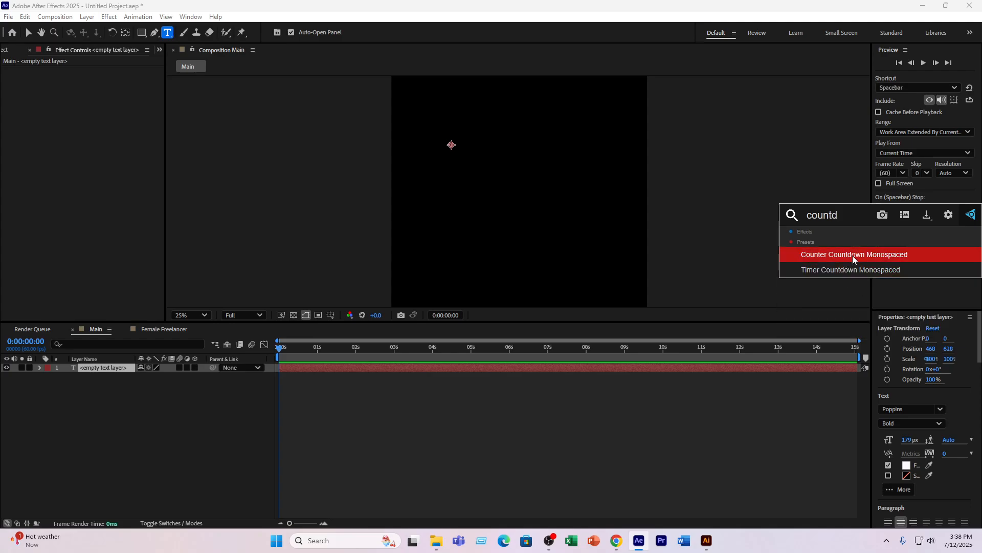
{"action": "left_click", "coordinate": [853, 256]}
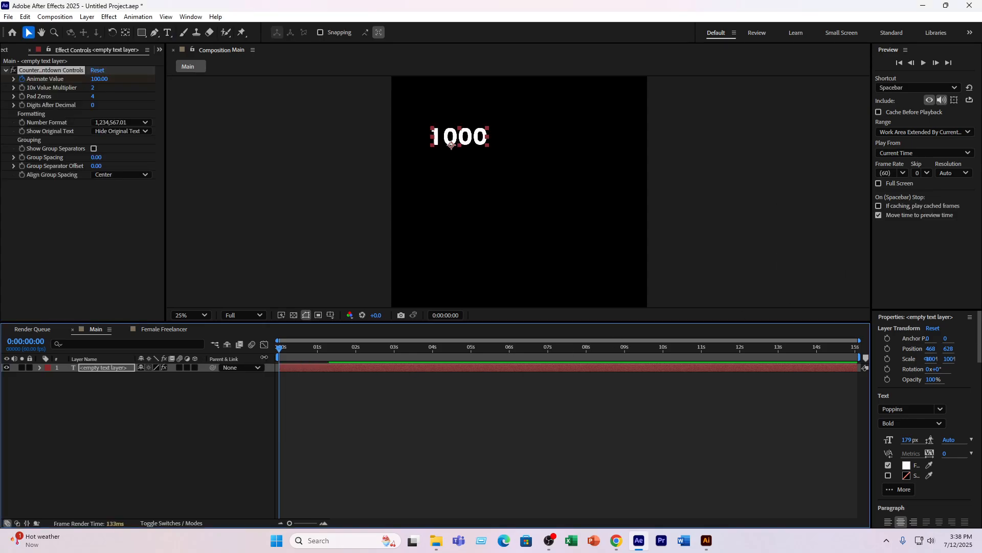
{"action": "key", "text": "space"}
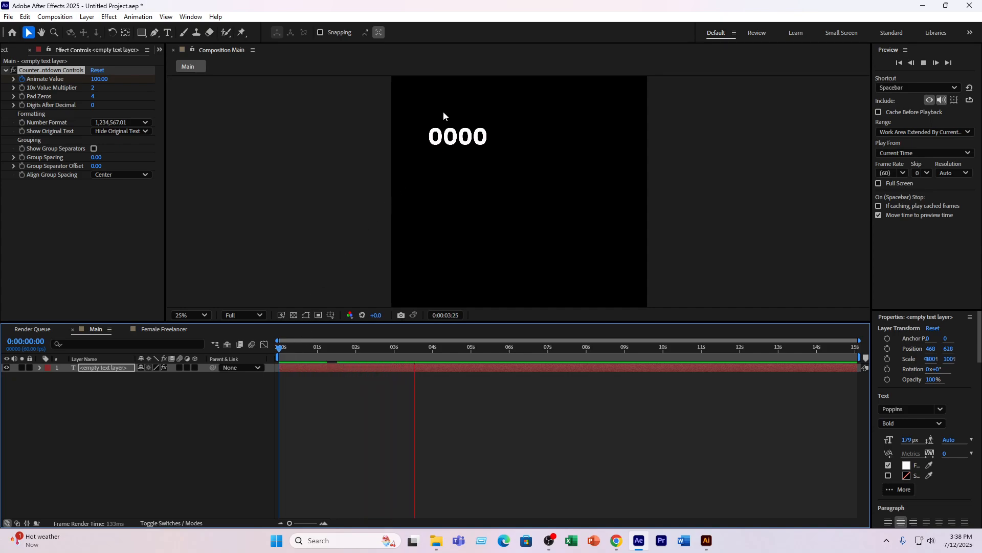
{"action": "key", "text": "space"}
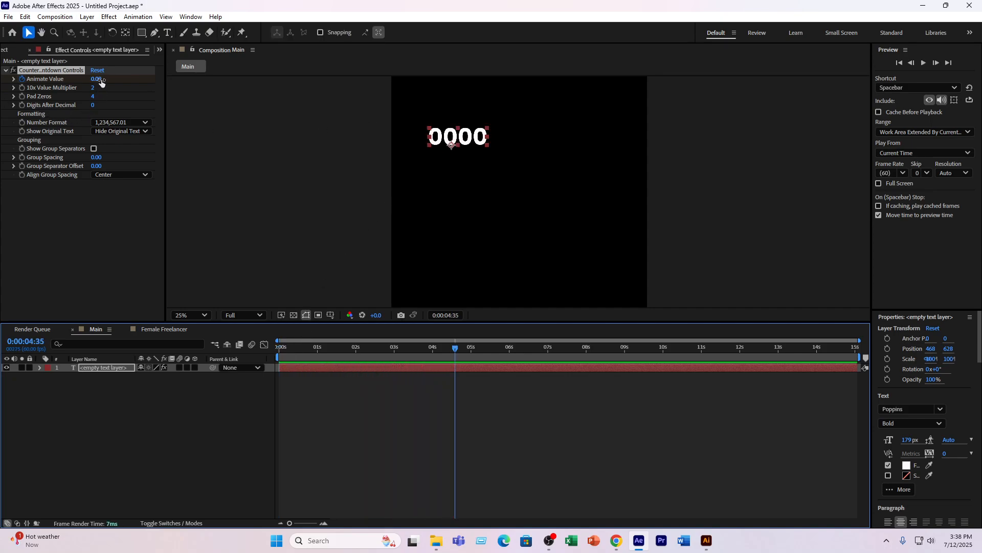
- Try raising the counter's Animate Value to 1644 at 0:00:04:35 and preview from the start
{"action": "left_click_drag", "start_coordinate": [96, 79], "coordinate": [954, 83]}
{"action": "left_click", "coordinate": [279, 347]}
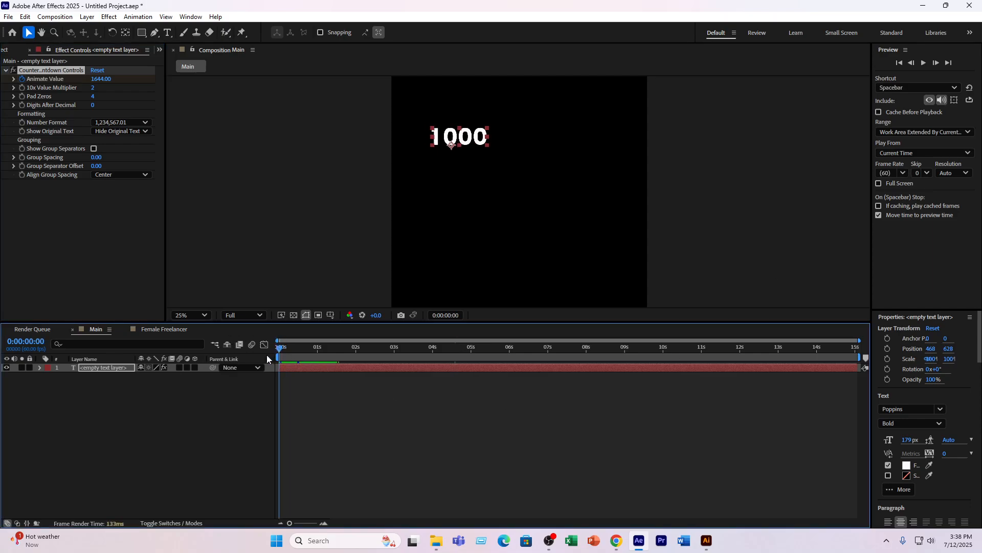
{"action": "key", "text": "space"}
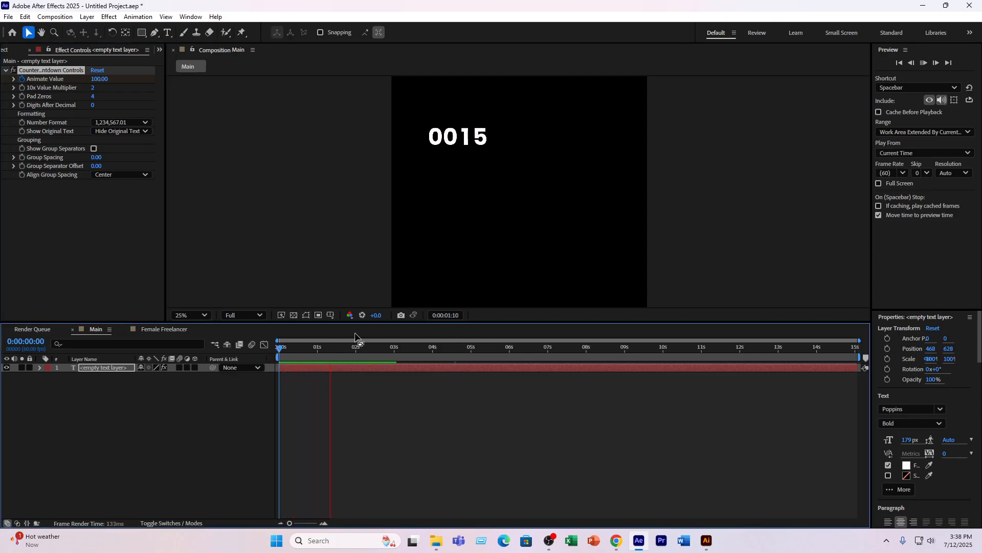
{"action": "left_click", "coordinate": [343, 365]}
{"action": "left_click", "coordinate": [358, 366]}
- Show the text layer's keyframes and move the ending Animate Value keyframe to 0:00:09:54
{"action": "key", "text": "u"}
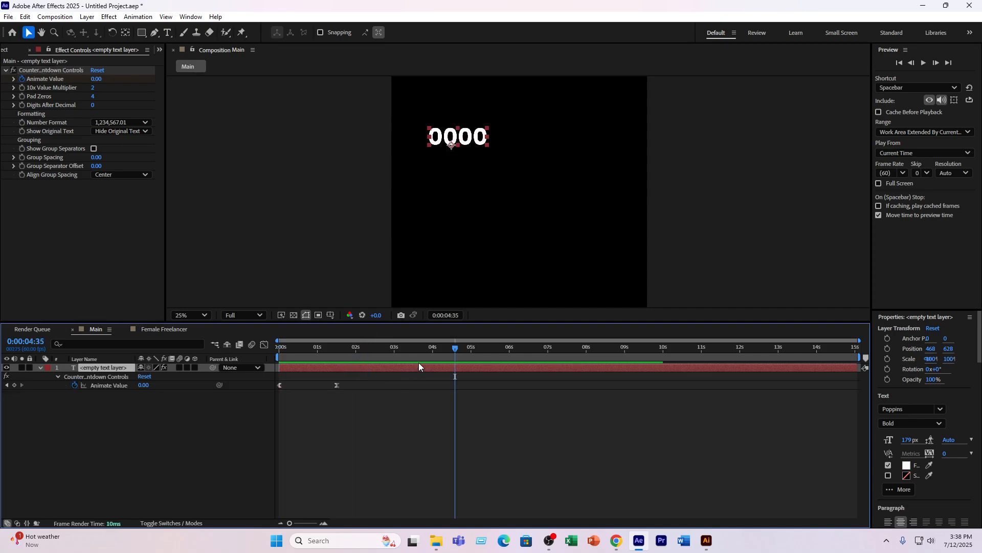
{"action": "key", "text": "j"}
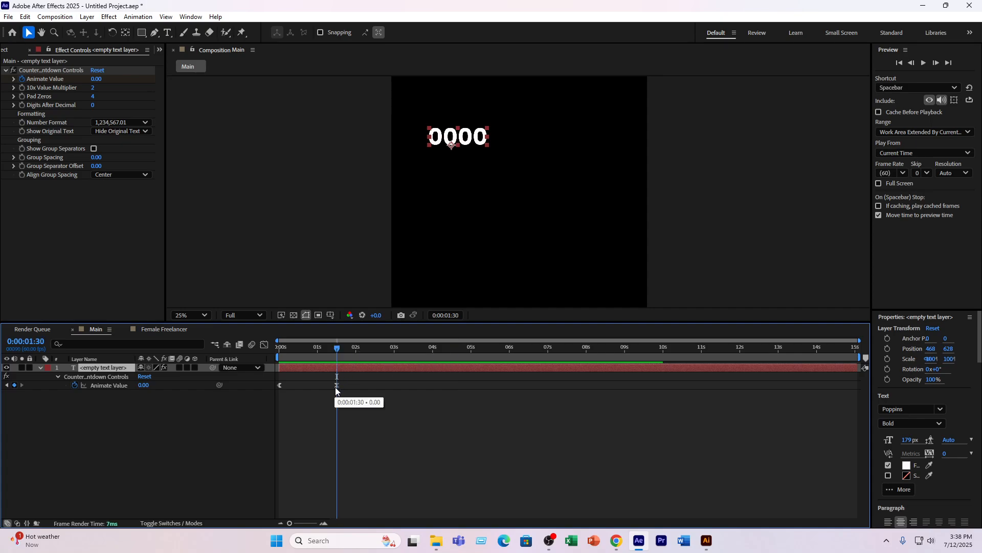
{"action": "left_click_drag", "start_coordinate": [336, 386], "coordinate": [660, 391]}
{"action": "left_click", "coordinate": [662, 353]}
{"action": "key", "text": "j"}
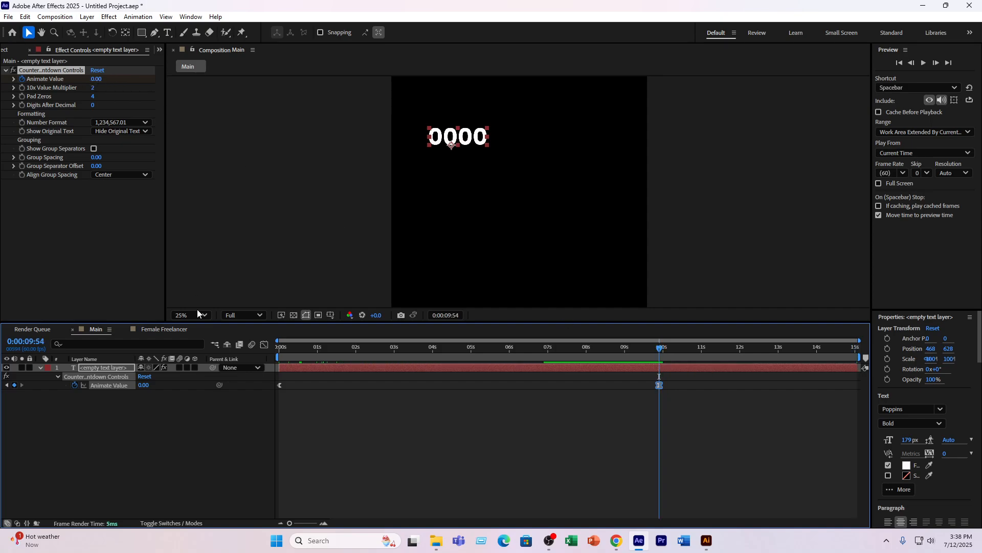
- Set the Animate Value to 1266 at 0:00:00:00 and preview the countdown
{"action": "left_click", "coordinate": [279, 348]}
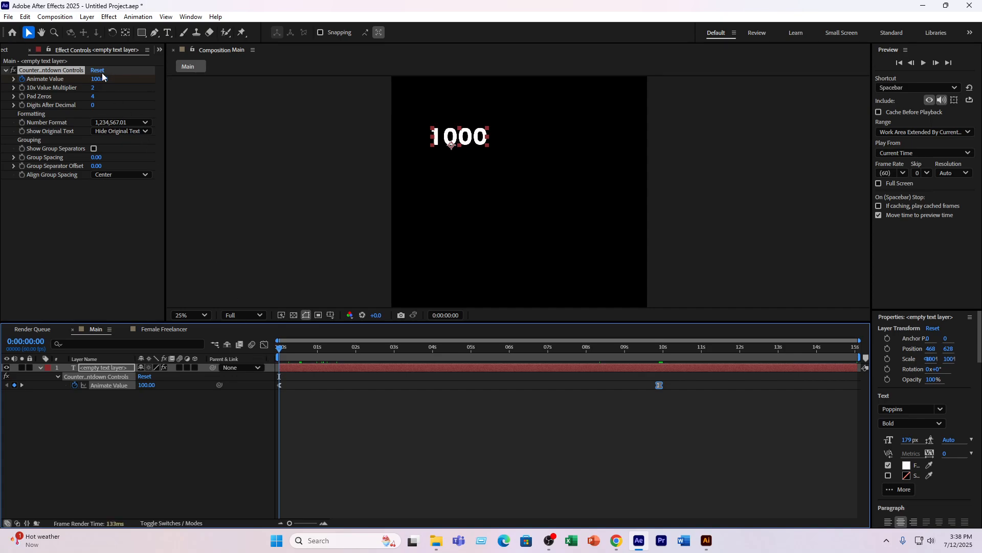
{"action": "left_click_drag", "start_coordinate": [97, 83], "coordinate": [344, 419]}
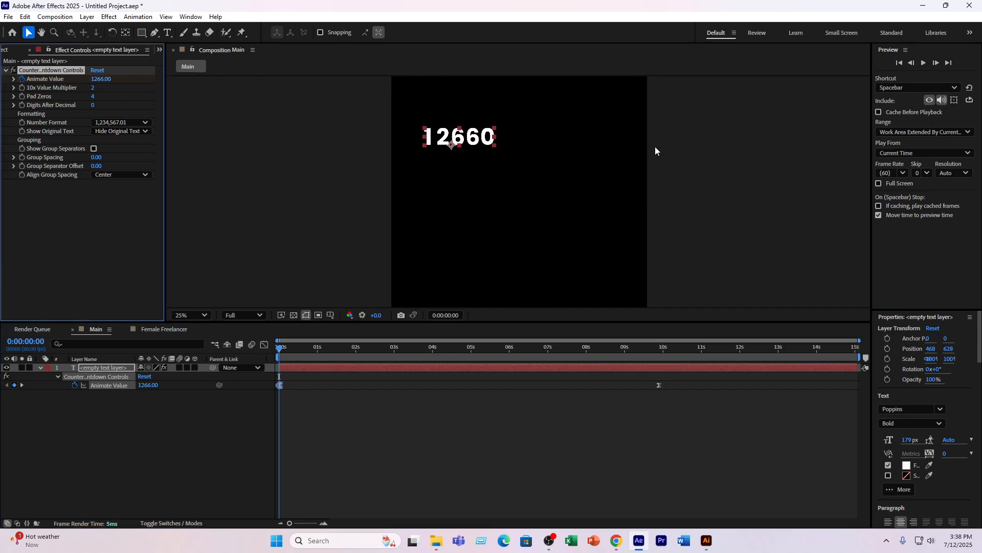
{"action": "key", "text": "space"}
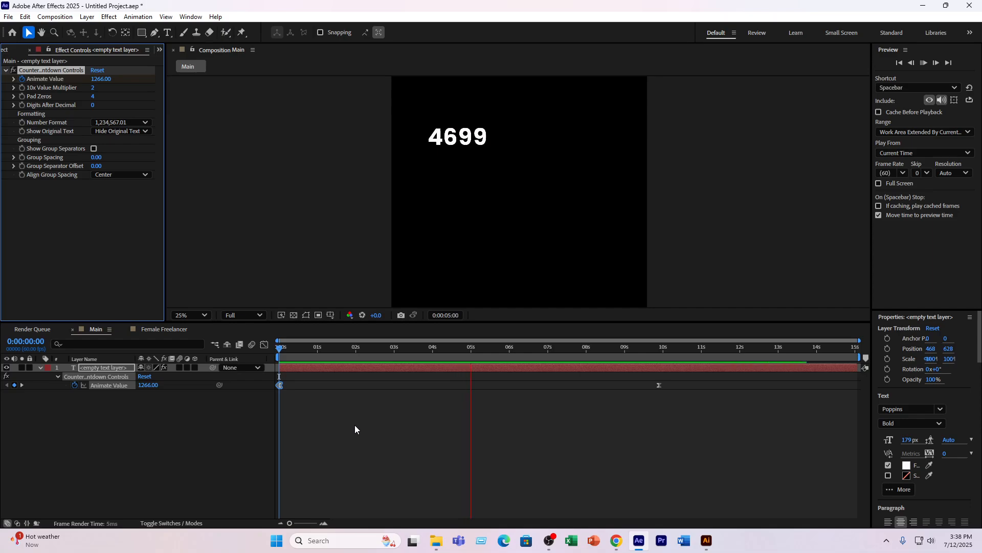
{"action": "key", "text": "space"}
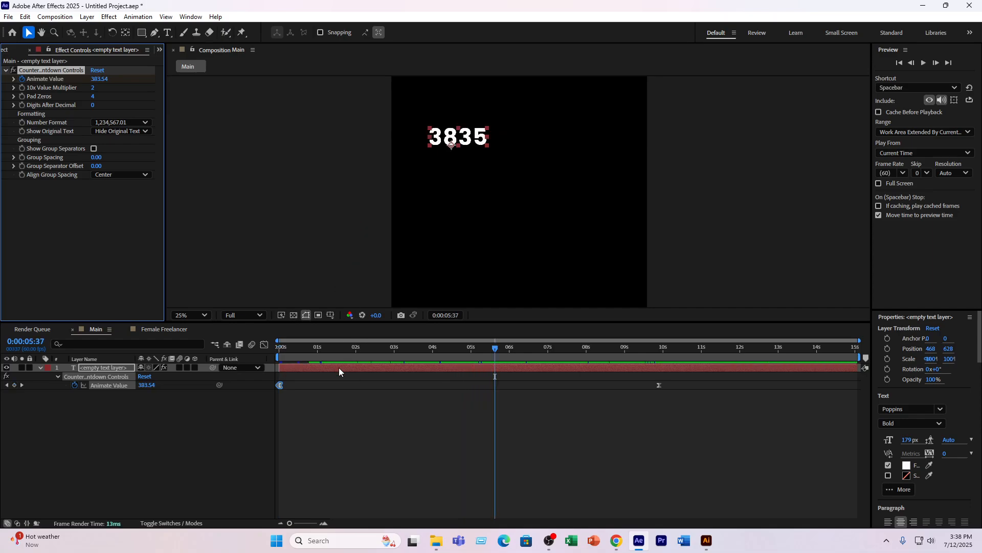
- Reverse the Animate Value keyframes, placing the zero keyframe near the start and the 1266 keyframe after 6 seconds, and scrub through the count
{"action": "left_click_drag", "start_coordinate": [282, 389], "coordinate": [461, 385]}
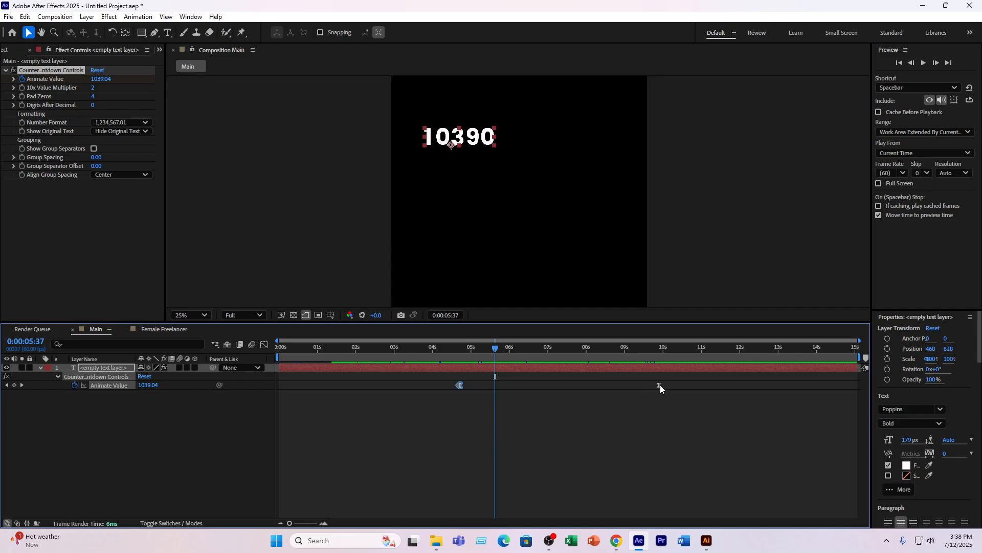
{"action": "left_click_drag", "start_coordinate": [660, 385], "coordinate": [278, 385]}
{"action": "left_click_drag", "start_coordinate": [460, 385], "coordinate": [524, 386]}
{"action": "left_click", "coordinate": [280, 385]}
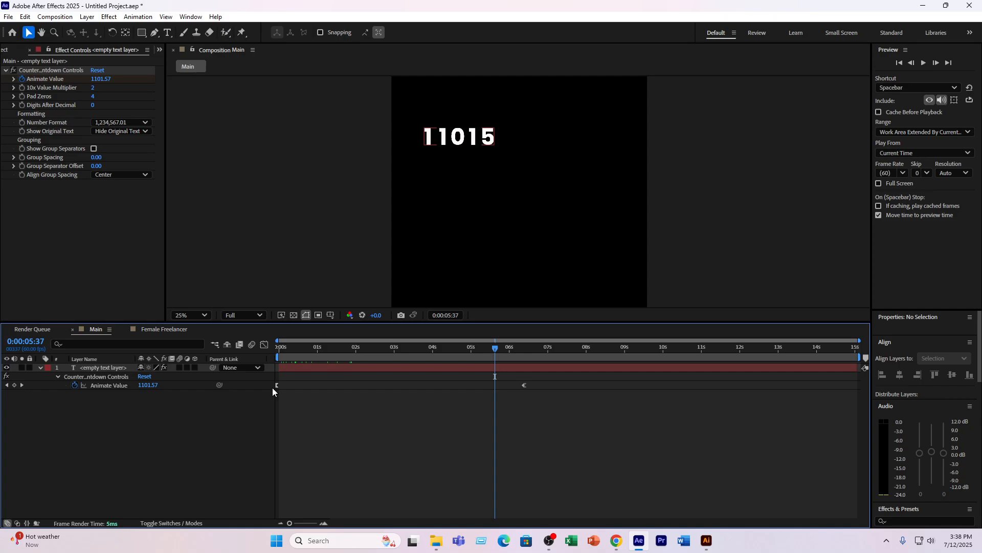
{"action": "left_click_drag", "start_coordinate": [277, 386], "coordinate": [282, 385]}
{"action": "left_click_drag", "start_coordinate": [290, 350], "coordinate": [474, 386]}
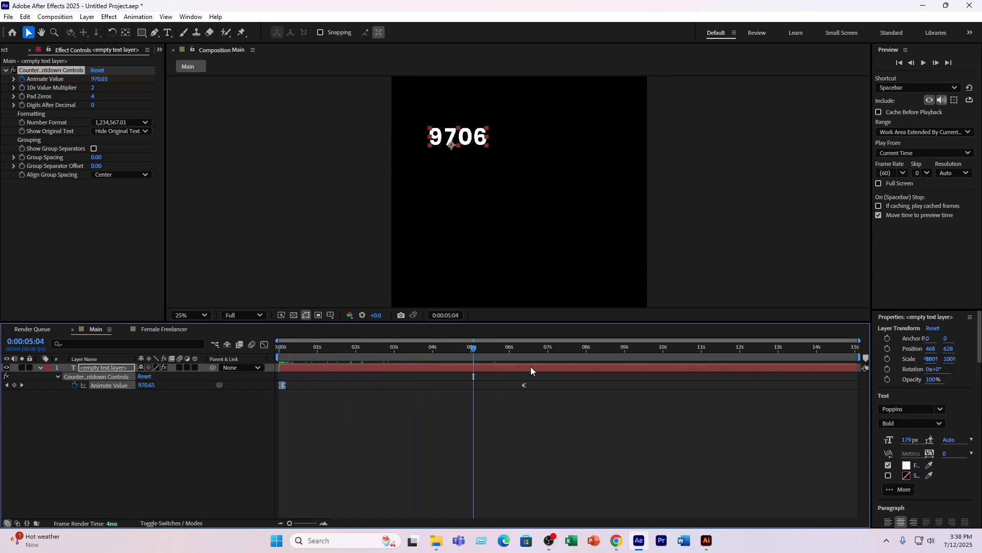
- Replace the Counter Countdown Controls effect on the text layer with the Timer Countdown Monospaced preset
{"action": "left_click", "coordinate": [57, 69]}
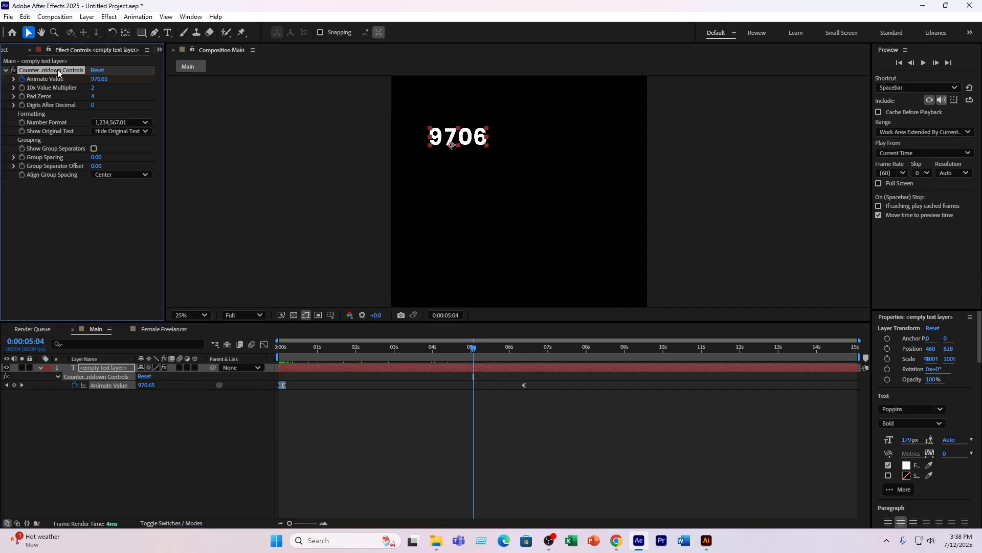
{"action": "key", "text": "Delete"}
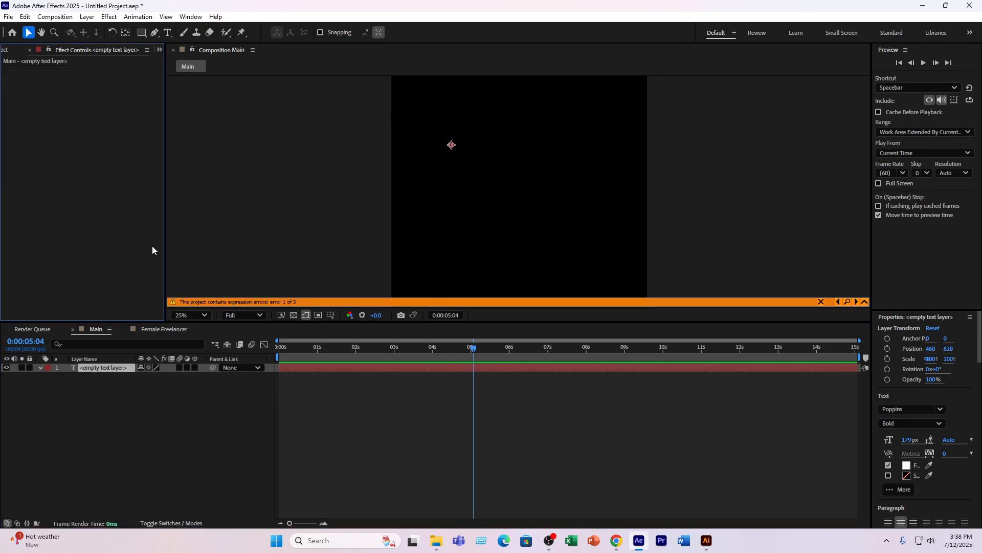
{"action": "left_click", "coordinate": [312, 367]}
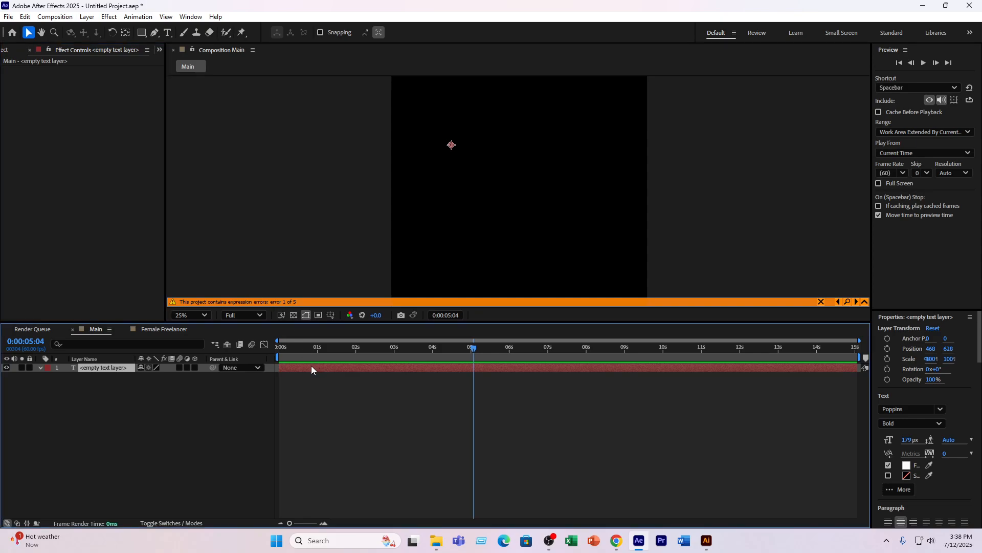
{"action": "key", "text": "ctrl+space"}
{"action": "type", "text": "co"}
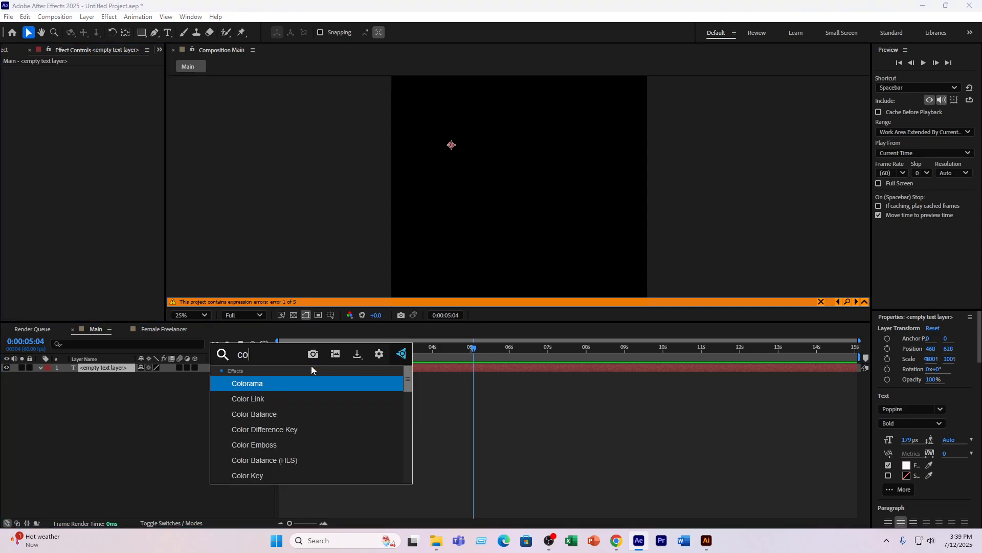
{"action": "type", "text": "untdo"}
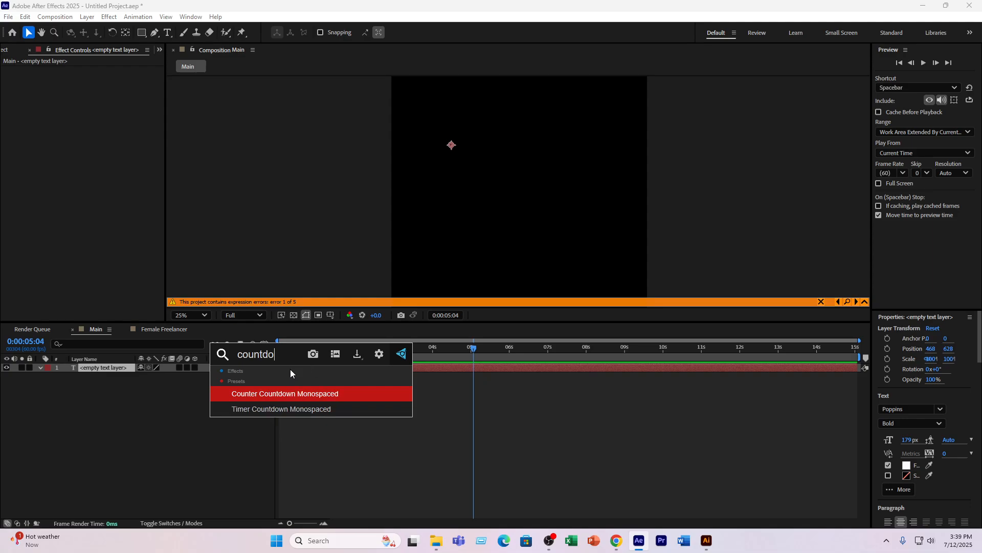
{"action": "left_click", "coordinate": [268, 409]}
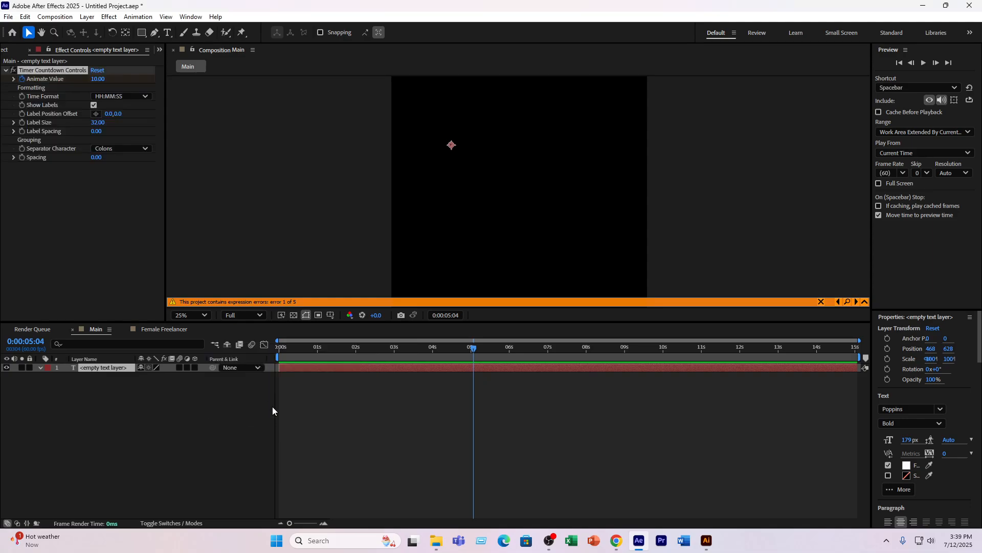
- Hide the expression error banner and preview the timer countdown from the start of the composition
{"action": "left_click", "coordinate": [387, 350]}
{"action": "left_click_drag", "start_coordinate": [370, 358], "coordinate": [398, 354]}
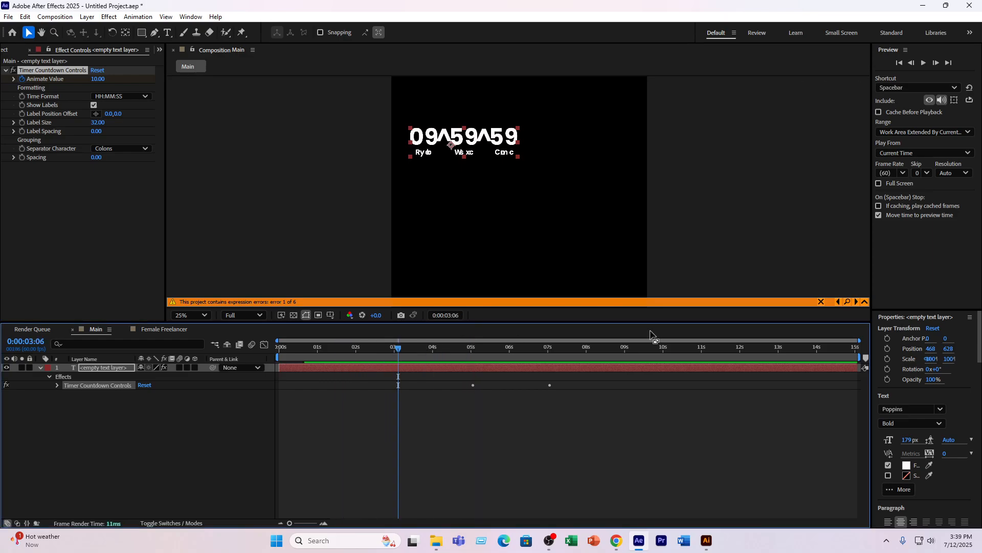
{"action": "left_click", "coordinate": [822, 302]}
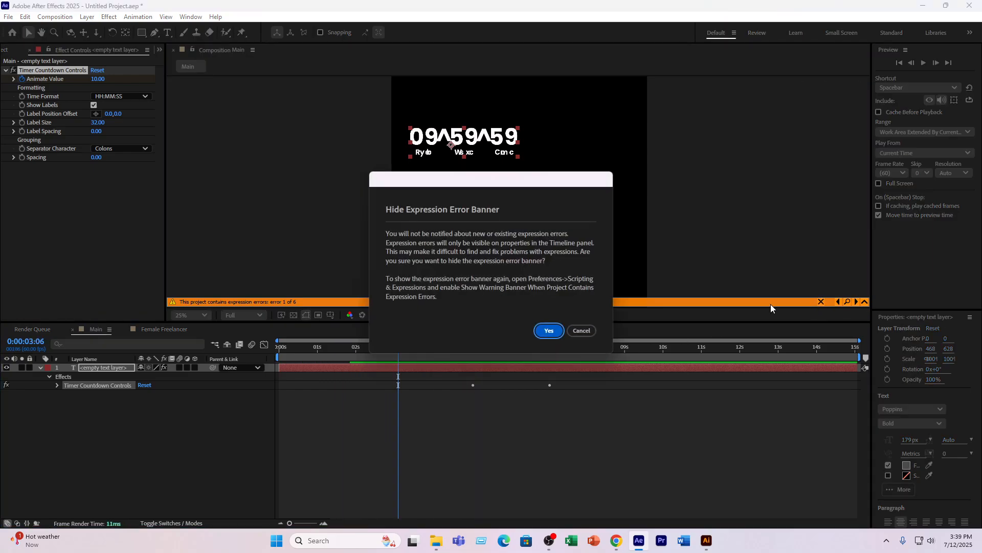
{"action": "left_click", "coordinate": [542, 333]}
{"action": "left_click_drag", "start_coordinate": [373, 349], "coordinate": [277, 353]}
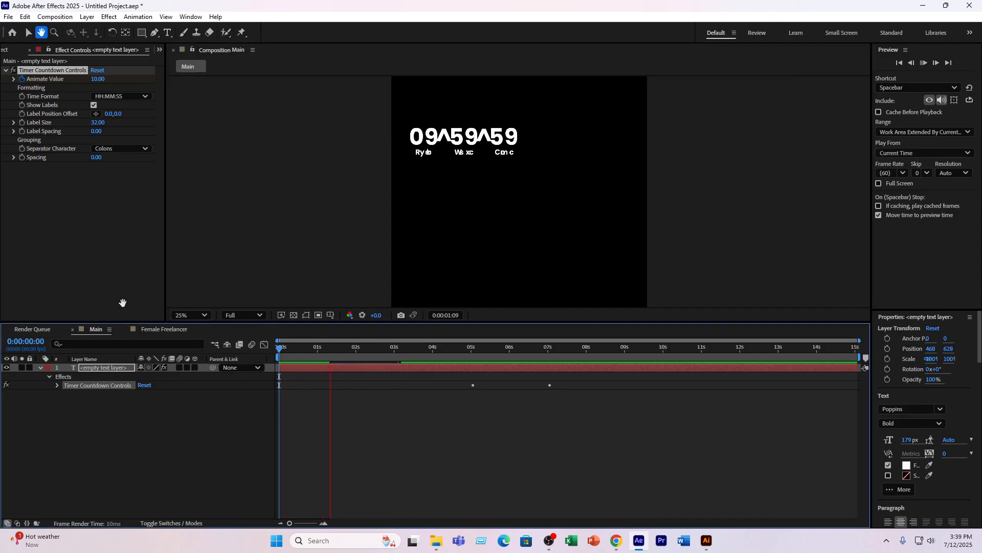
- Delete the Timer Countdown Controls effect from the text layer and keep the empty layer selected
{"action": "left_click", "coordinate": [57, 72]}
{"action": "key", "text": "Delete"}
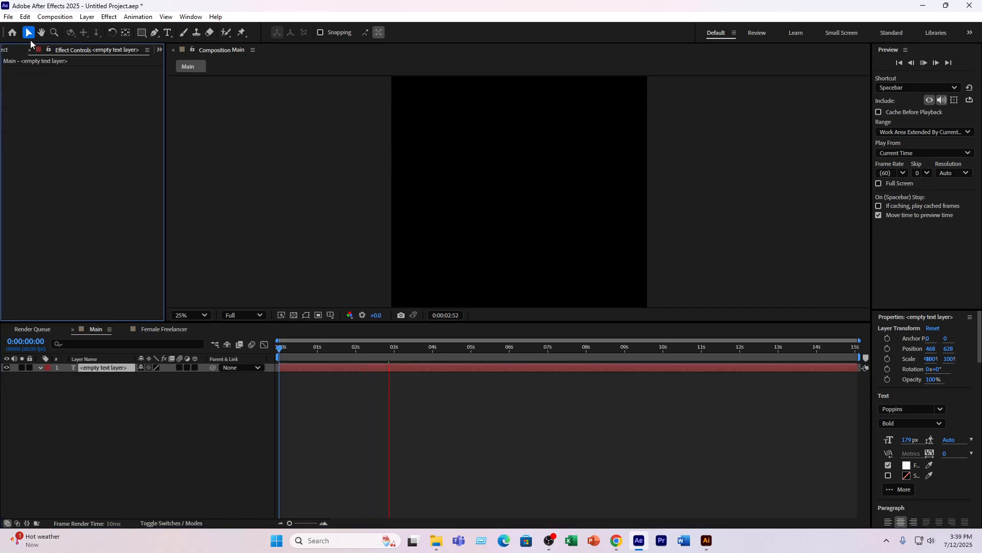
{"action": "left_click", "coordinate": [115, 365]}
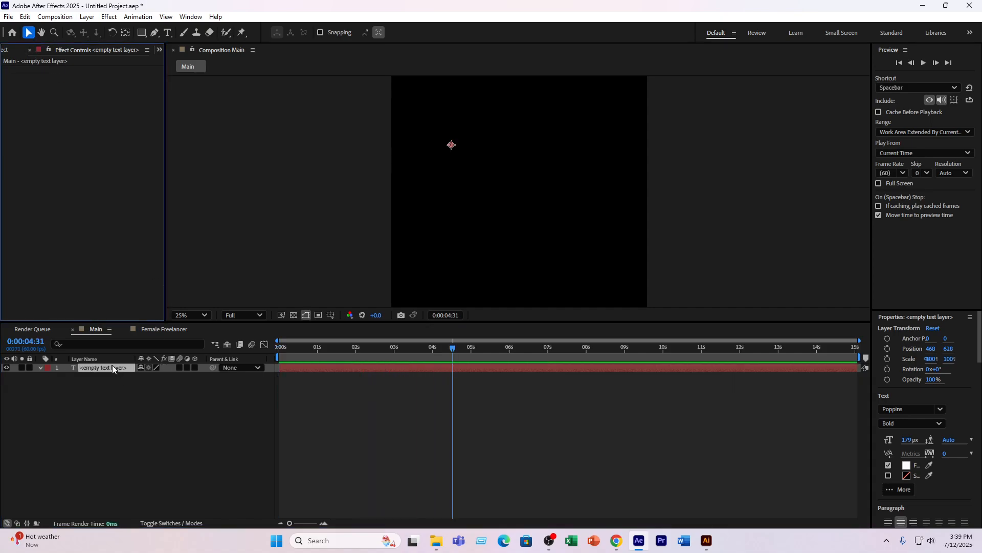
- Apply the Timer Countdown Monospaced preset to the empty text layer and set its Time Format to DD:HH:MM:SS
{"action": "key", "text": "ctrl+space"}
{"action": "type", "text": "countdo"}
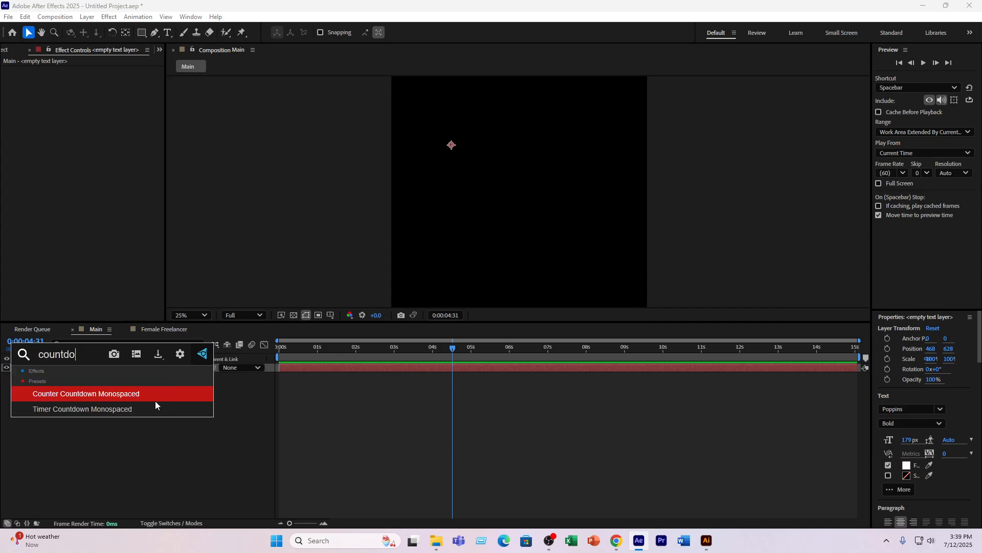
{"action": "left_click", "coordinate": [107, 410]}
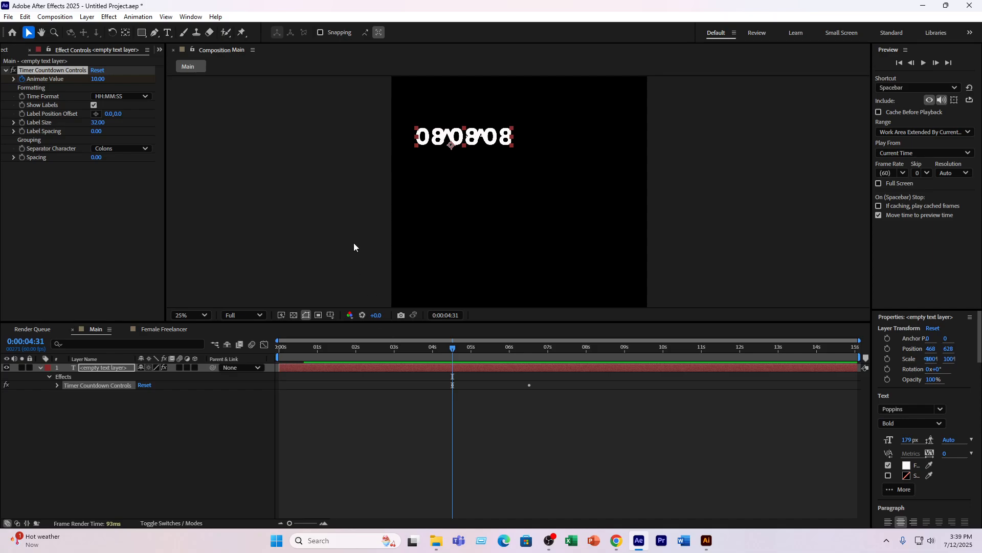
{"action": "left_click", "coordinate": [122, 96]}
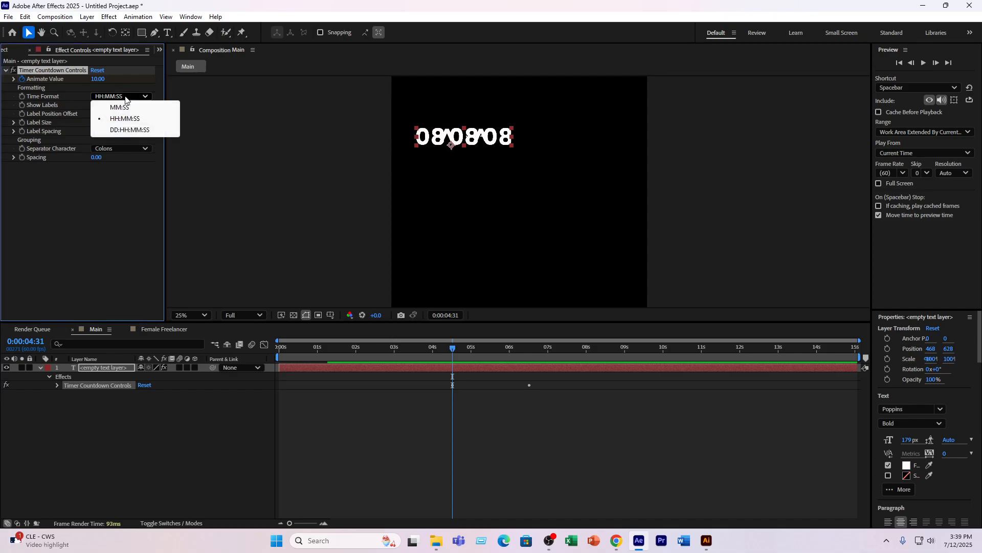
{"action": "left_click", "coordinate": [128, 129]}
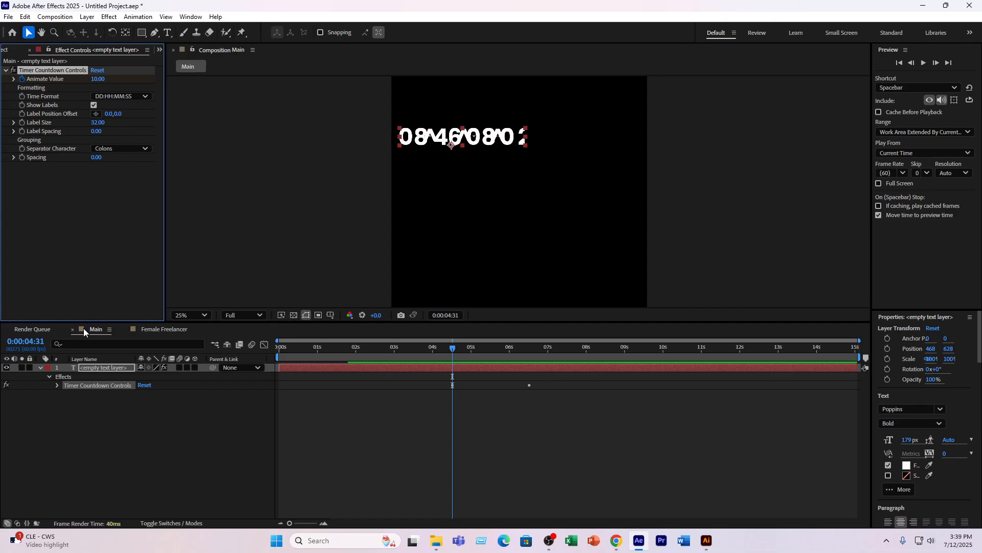
- Delete the timer text layer and create a new empty text layer in the lower-right area of the Main composition
{"action": "left_click", "coordinate": [94, 369]}
{"action": "key", "text": "Delete"}
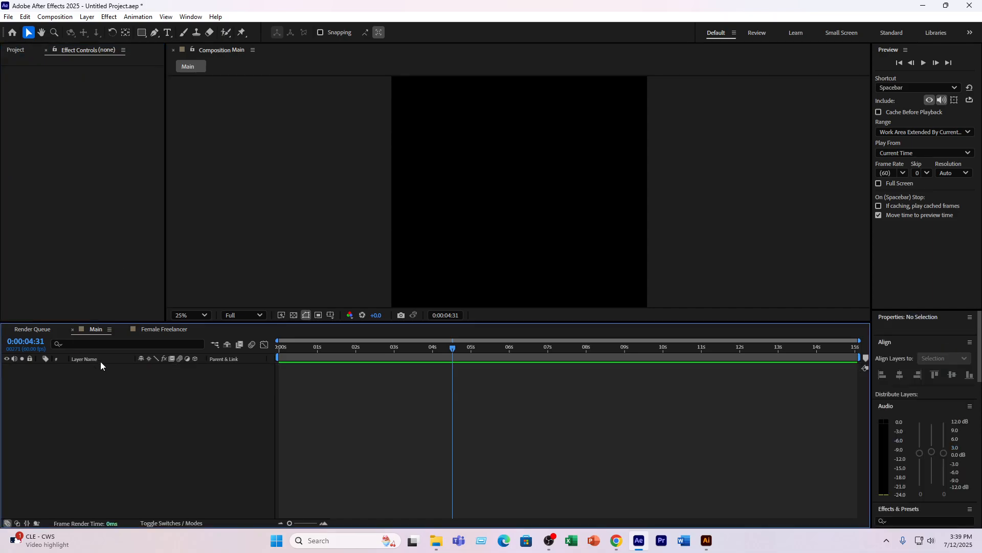
{"action": "left_click", "coordinate": [167, 32]}
{"action": "left_click", "coordinate": [557, 233]}
- Apply the Timer Countdown Monospaced preset to the new empty text layer and deselect the layer
{"action": "key", "text": "ctrl+space"}
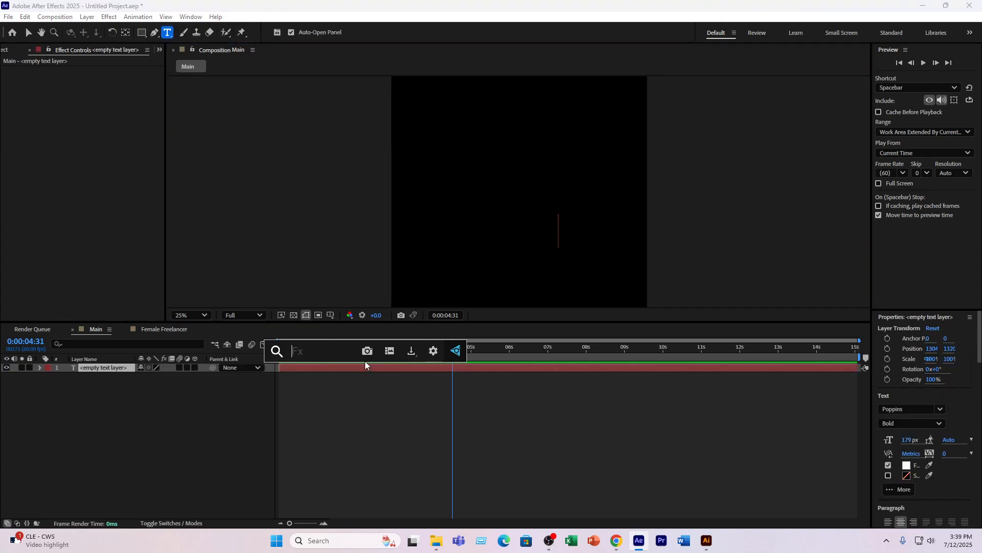
{"action": "type", "text": "countdfow"}
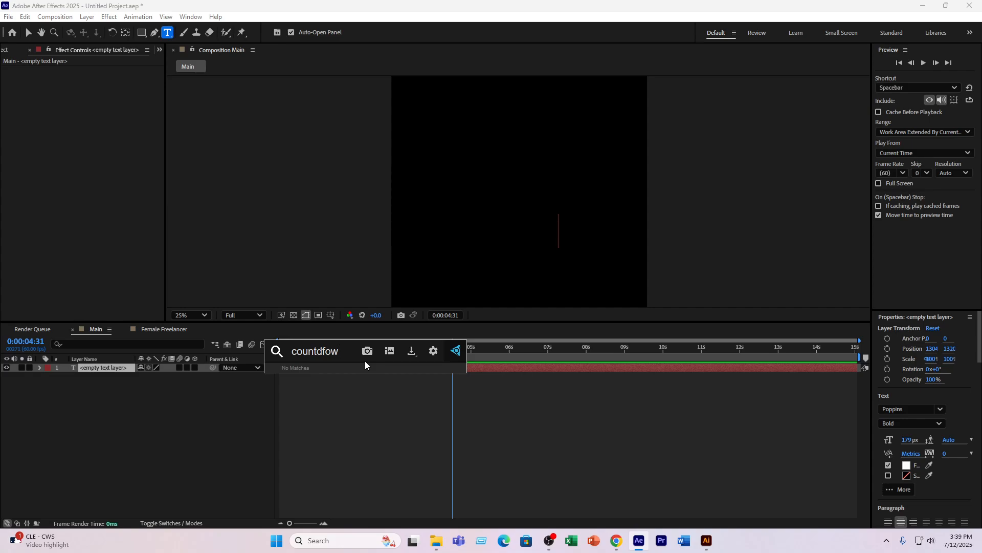
{"action": "key", "text": "BackSpace"}
{"action": "key", "text": "BackSpace"}
{"action": "key", "text": "BackSpace"}
{"action": "left_click", "coordinate": [339, 406]}
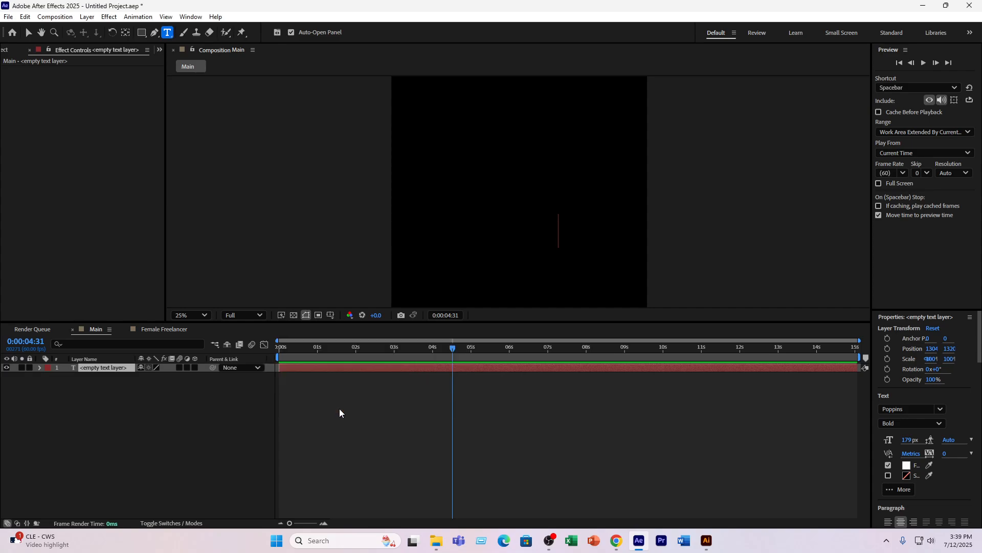
{"action": "left_click", "coordinate": [220, 393]}
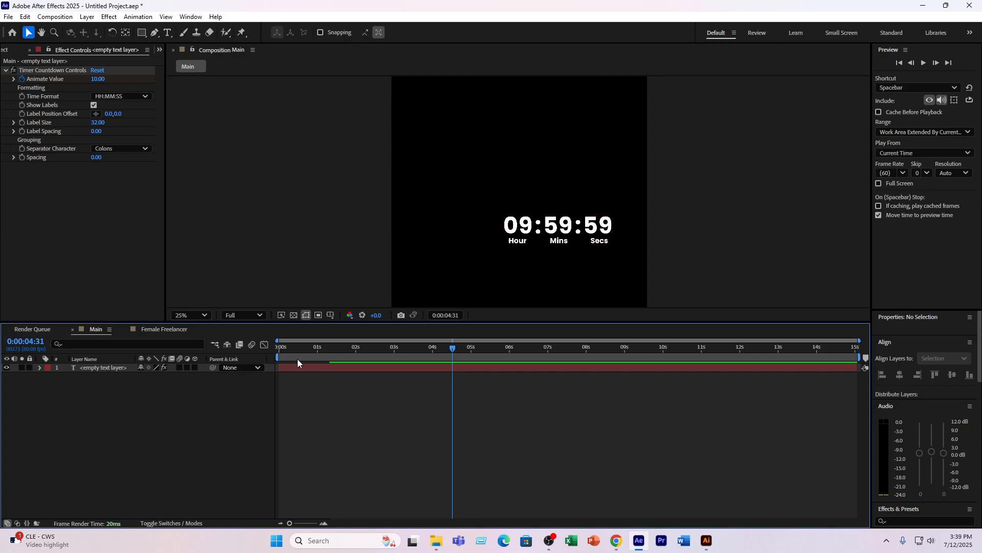
- Reveal the text layer's keyframed properties and scrub the timer countdown between the two Animate Value keyframes
{"action": "left_click_drag", "start_coordinate": [351, 348], "coordinate": [381, 350]}
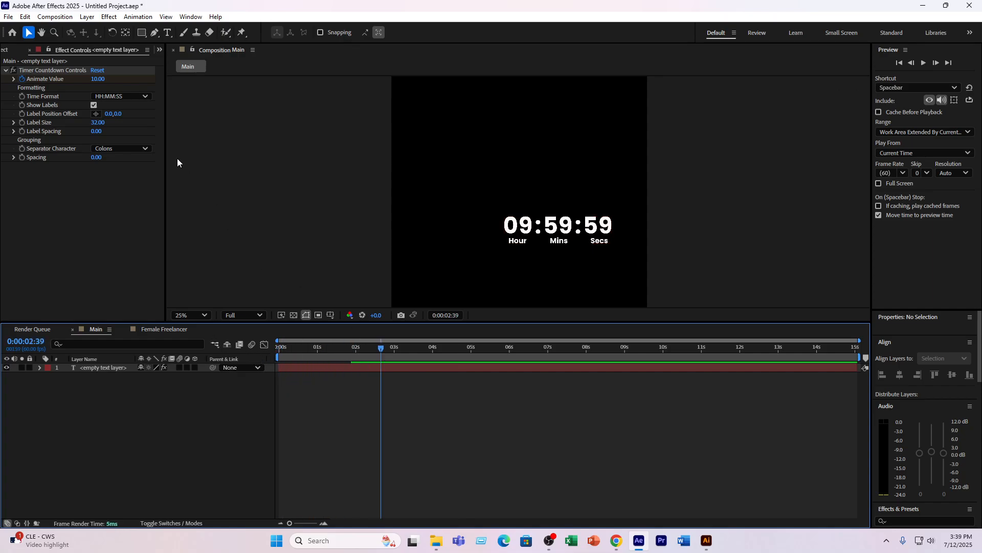
{"action": "left_click", "coordinate": [325, 367]}
{"action": "key", "text": "u"}
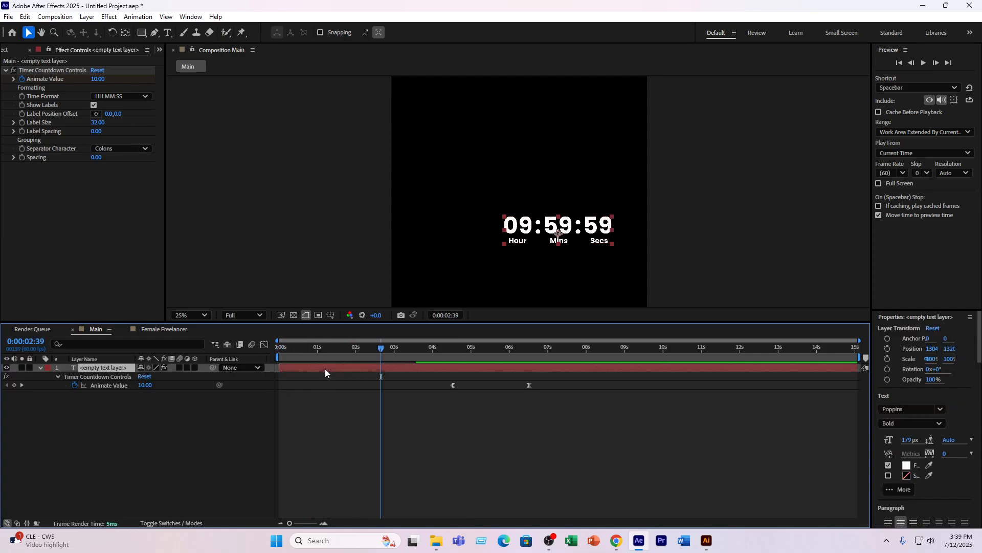
{"action": "left_click_drag", "start_coordinate": [455, 351], "coordinate": [480, 364]}
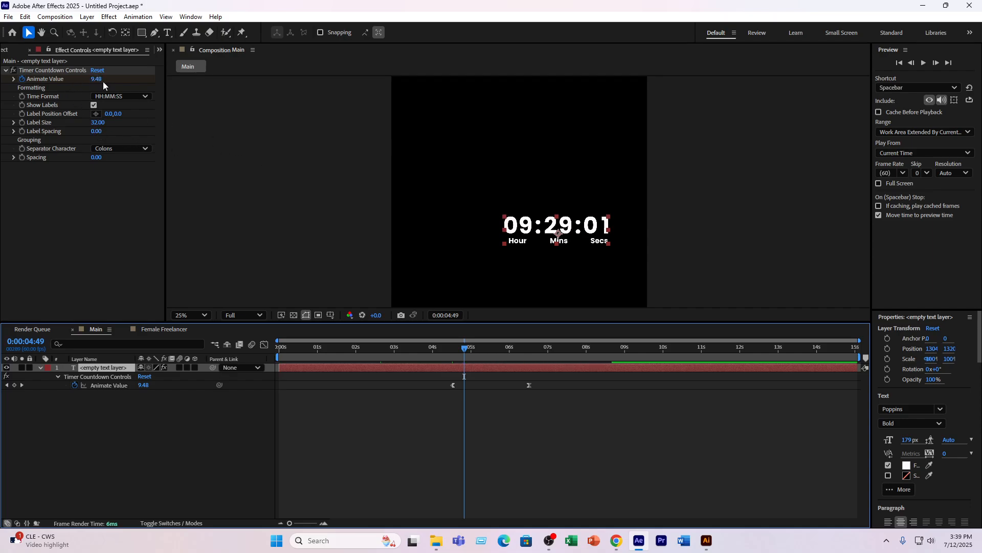
{"action": "left_click_drag", "start_coordinate": [469, 347], "coordinate": [500, 350]}
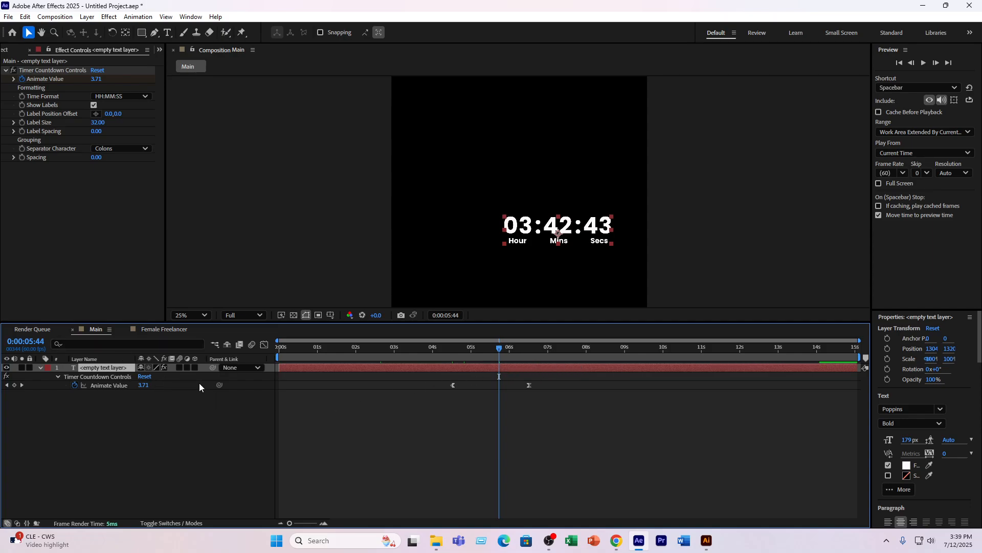
{"action": "mouse_move", "coordinate": [498, 348]}
{"action": "left_mouse_down"}
{"action": "mouse_move", "coordinate": [471, 351]}
{"action": "mouse_move", "coordinate": [509, 352]}
{"action": "left_mouse_up"}
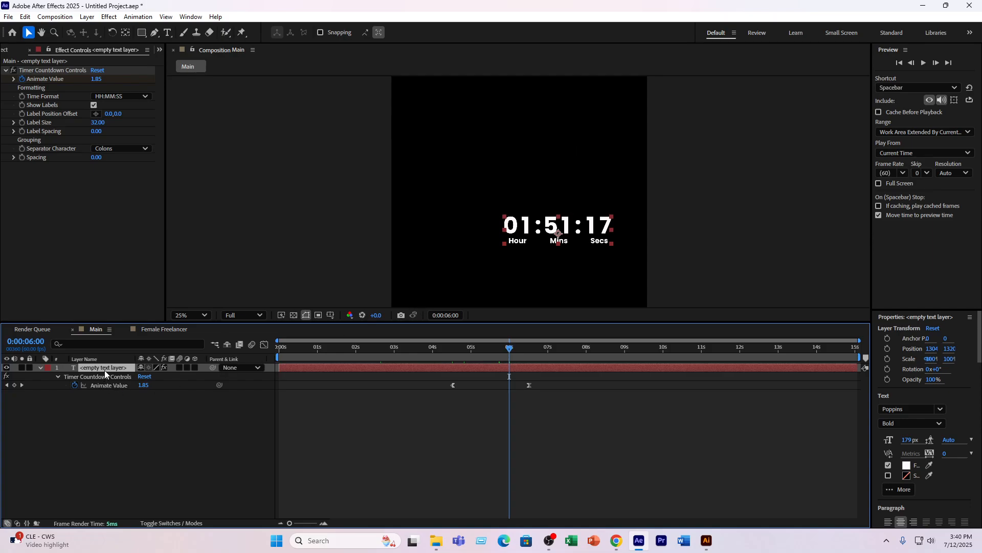
- Mask the text layer with a rectangle around only the seconds digits and label, and preview the countdown from the first keyframe
{"action": "left_click", "coordinate": [141, 32]}
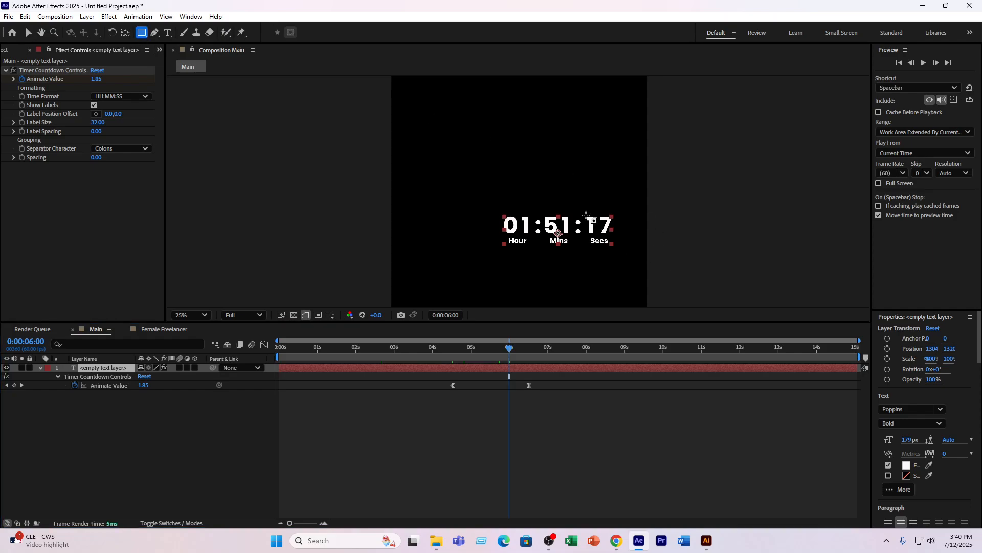
{"action": "left_click_drag", "start_coordinate": [581, 209], "coordinate": [616, 249]}
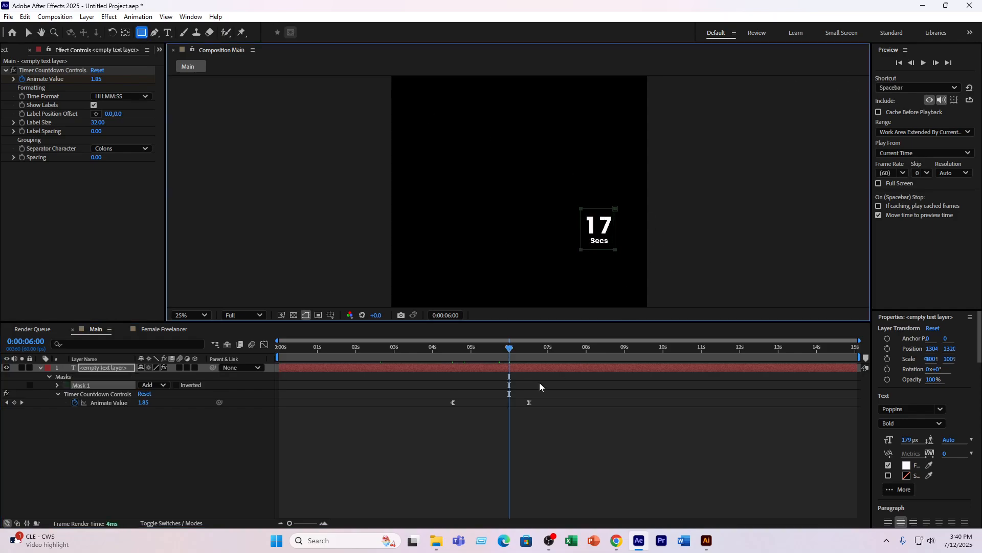
{"action": "left_click_drag", "start_coordinate": [501, 351], "coordinate": [456, 361]}
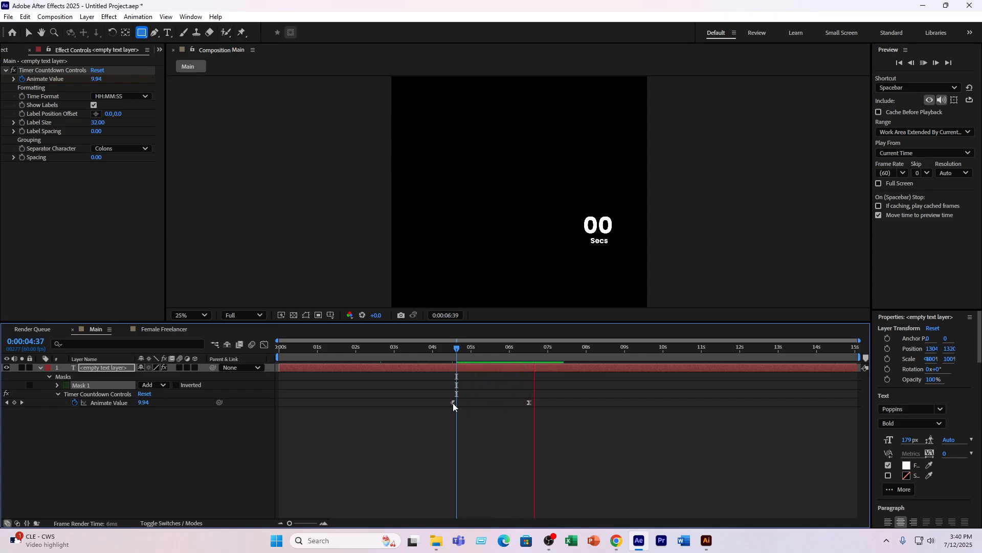
{"action": "key", "text": "space"}
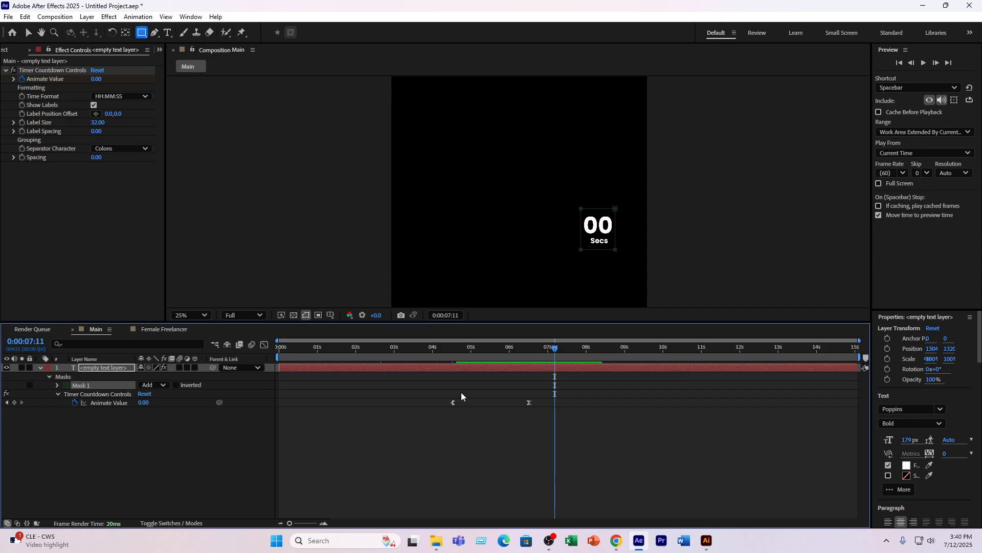
- Undo the rectangular mask and the timer countdown preset on the text layer
{"action": "key", "text": "ctrl+z"}
{"action": "key", "text": "ctrl+z"}
{"action": "key", "text": "ctrl+z"}
{"action": "key", "text": "ctrl+z"}
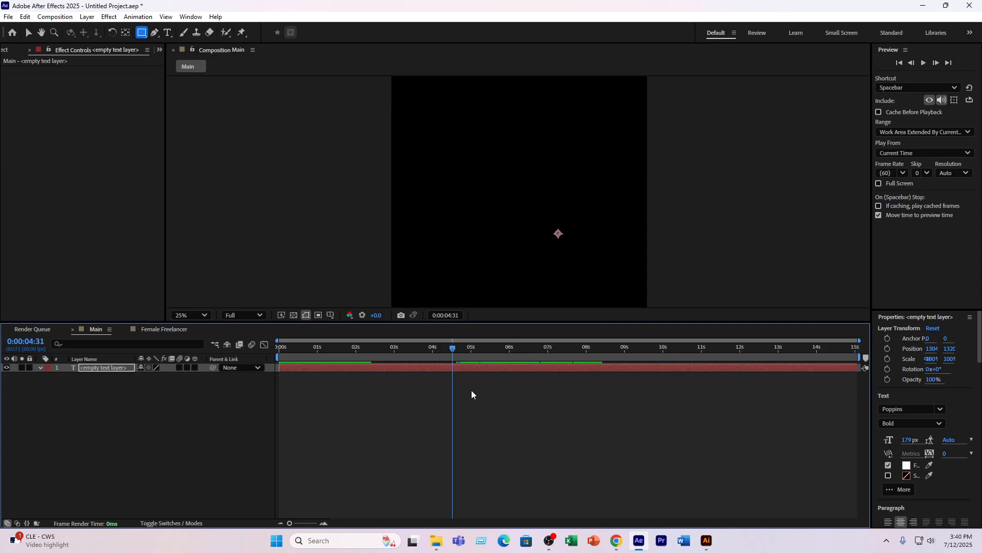
- Open the Female Freelancer composition and scrub its entrance animation from the start to about 2 seconds, with the whole artwork in view
{"action": "left_click", "coordinate": [158, 329]}
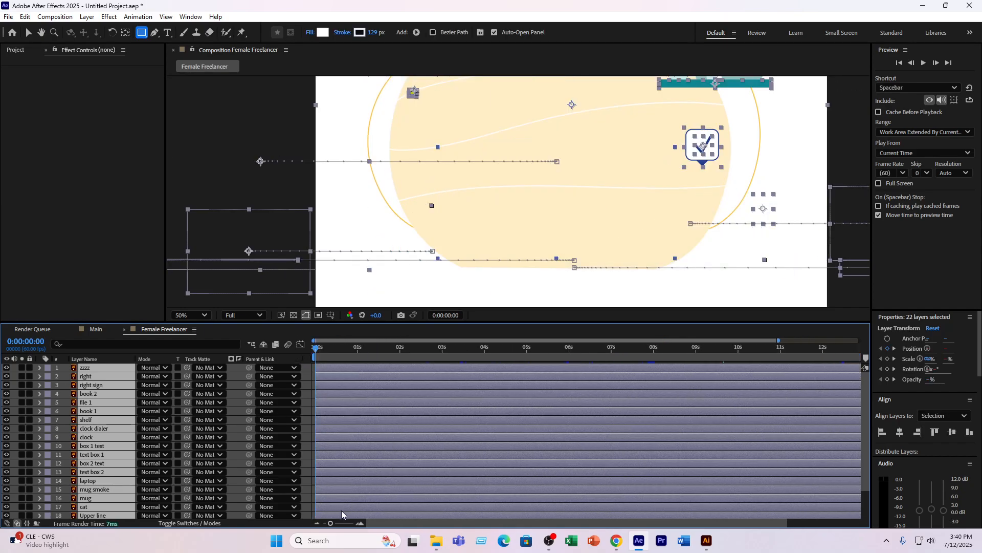
{"action": "left_click_drag", "start_coordinate": [330, 523], "coordinate": [349, 524]}
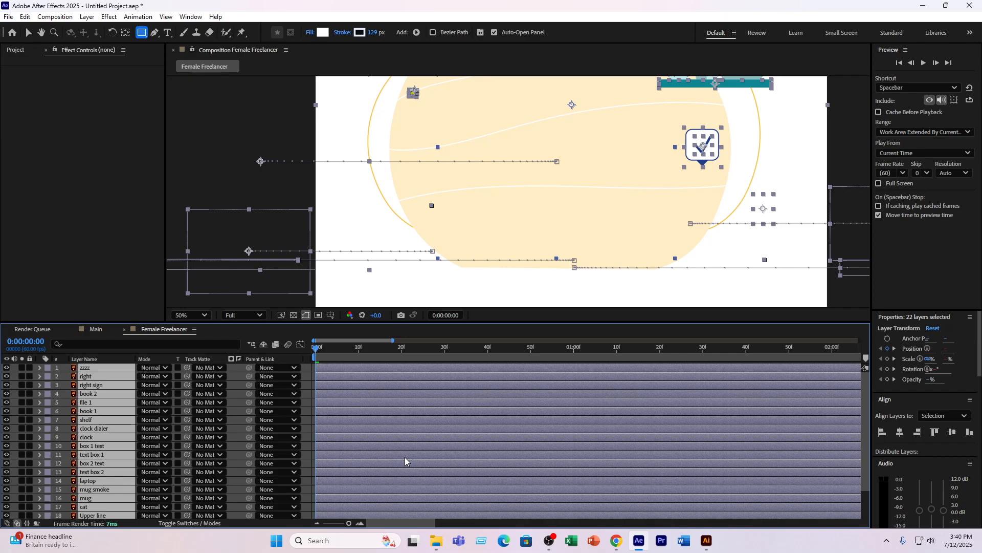
{"action": "left_click_drag", "start_coordinate": [315, 348], "coordinate": [359, 349]}
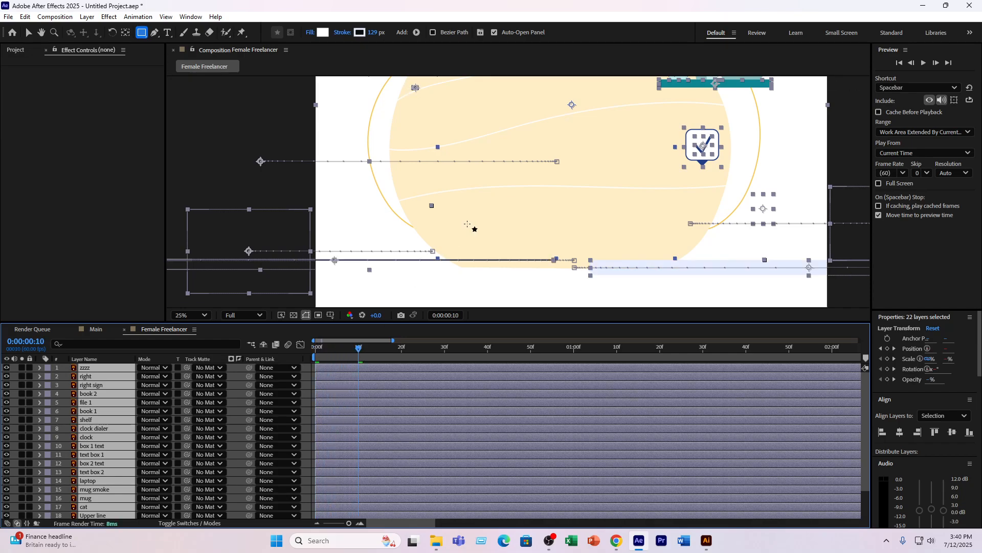
{"action": "scroll", "coordinate": [474, 305], "scroll_direction": "down", "scroll_amount": 2}
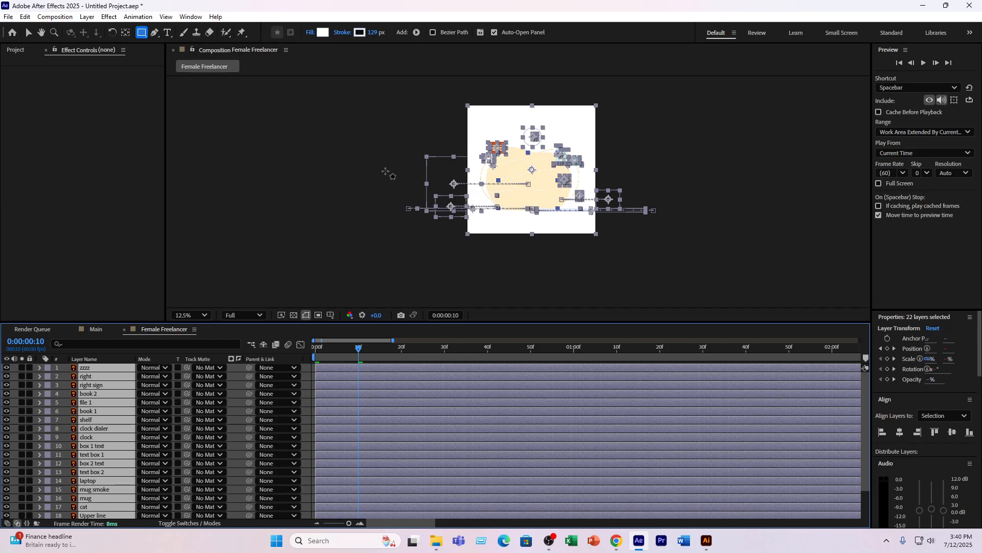
{"action": "left_click", "coordinate": [24, 33]}
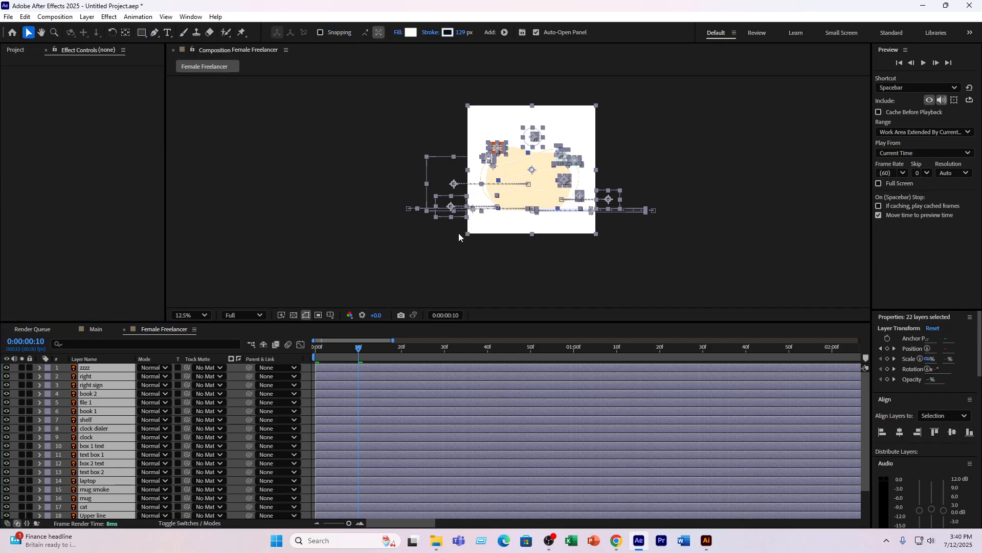
{"action": "scroll", "coordinate": [552, 250], "scroll_direction": "up", "scroll_amount": 1}
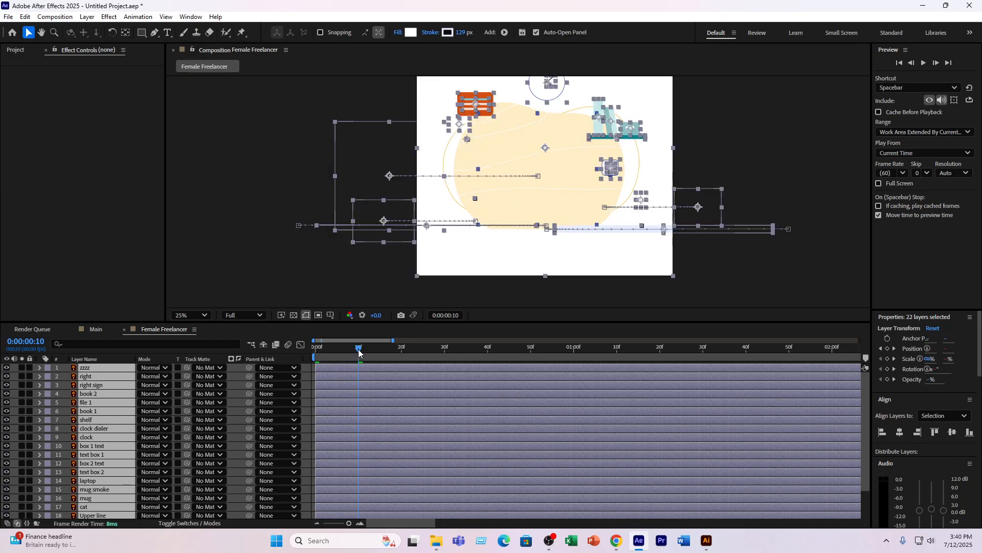
{"action": "left_click_drag", "start_coordinate": [359, 348], "coordinate": [848, 332]}
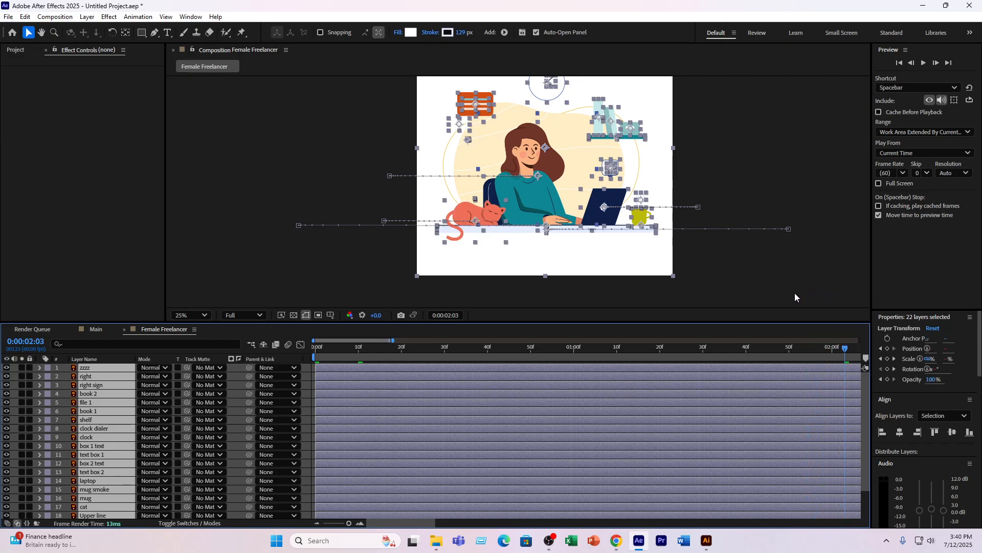
- Add the Female Freelancer composition as a layer in the Main composition and delete the empty text layer
{"action": "left_click", "coordinate": [15, 51]}
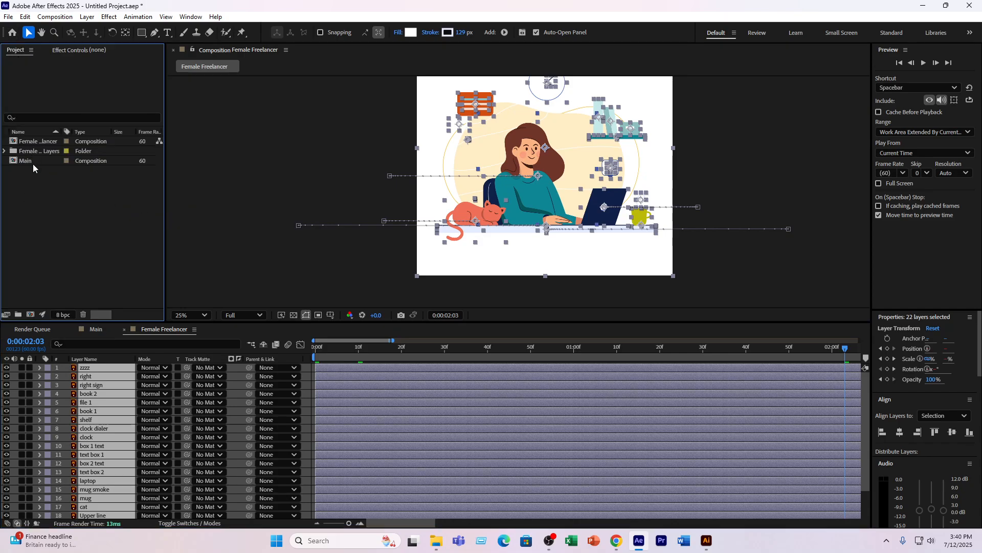
{"action": "left_click", "coordinate": [97, 330]}
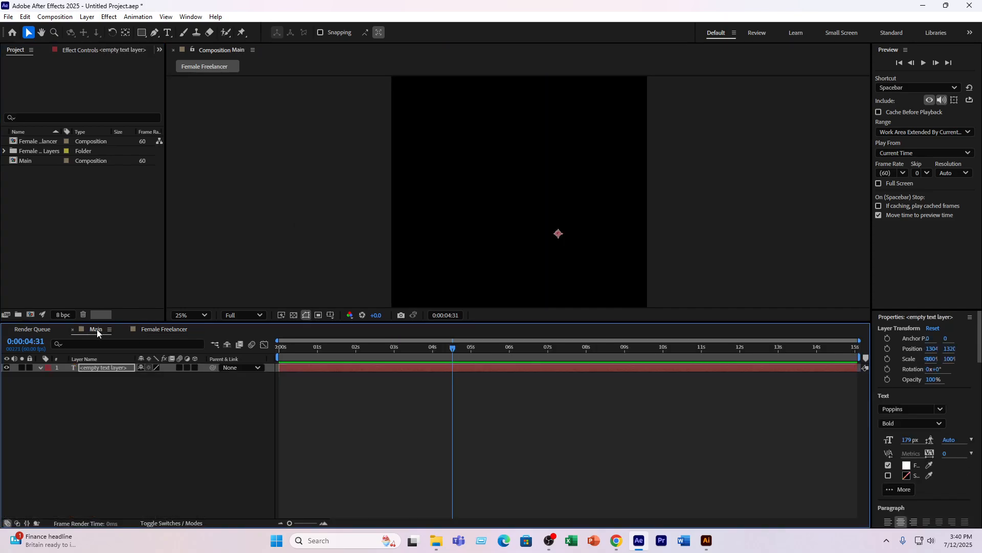
{"action": "left_click_drag", "start_coordinate": [32, 140], "coordinate": [125, 364]}
{"action": "left_click", "coordinate": [107, 374]}
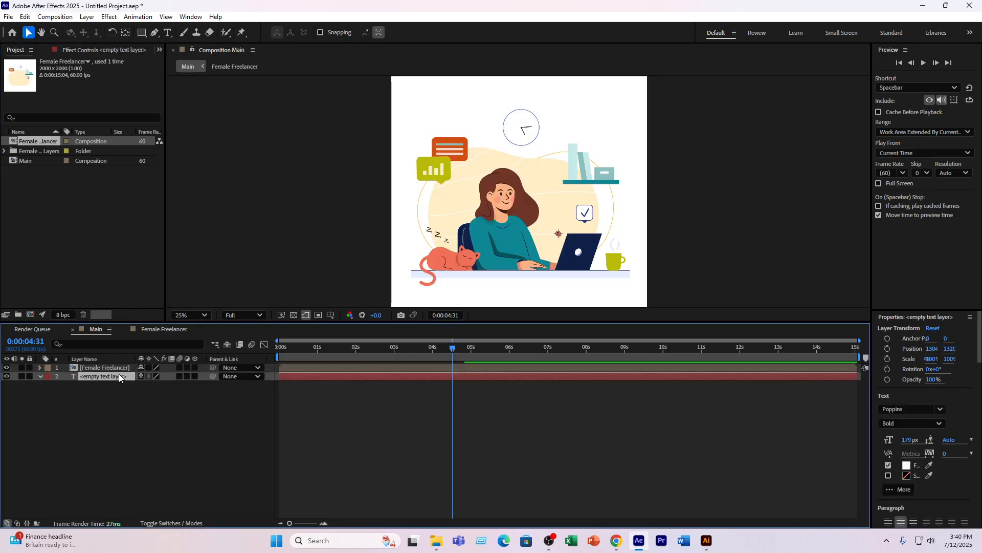
{"action": "key", "text": "Delete"}
- Select the nested Female Freelancer layer and scrub its animation in the Main composition to about 3 seconds
{"action": "left_click_drag", "start_coordinate": [336, 343], "coordinate": [397, 371]}
{"action": "left_click", "coordinate": [397, 367]}
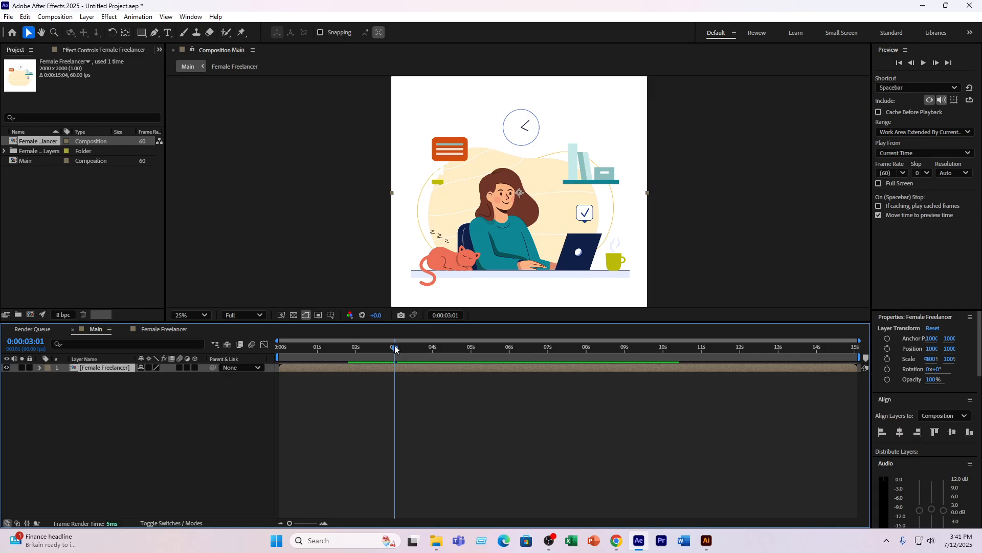
{"action": "left_click_drag", "start_coordinate": [394, 349], "coordinate": [397, 349]}
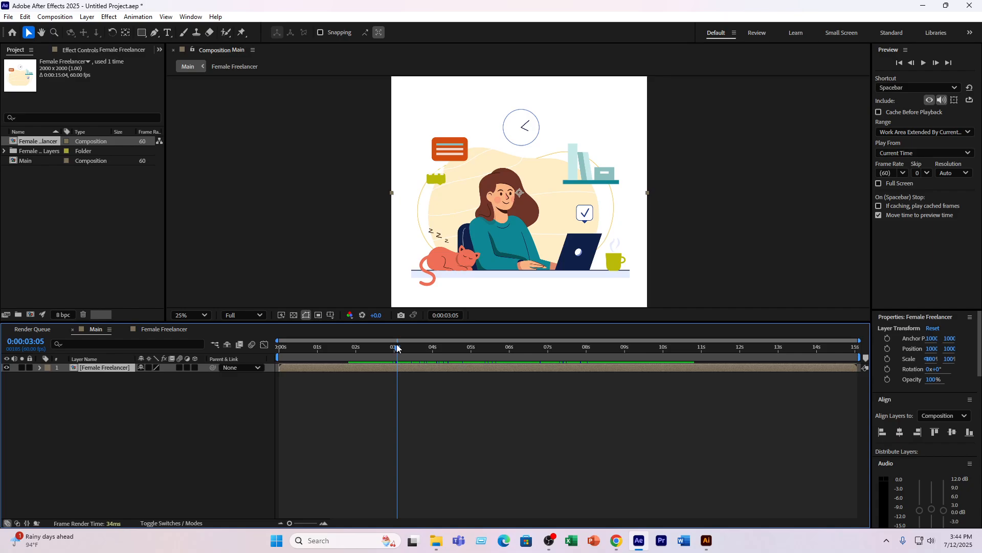
{"action": "left_click", "coordinate": [550, 541]}
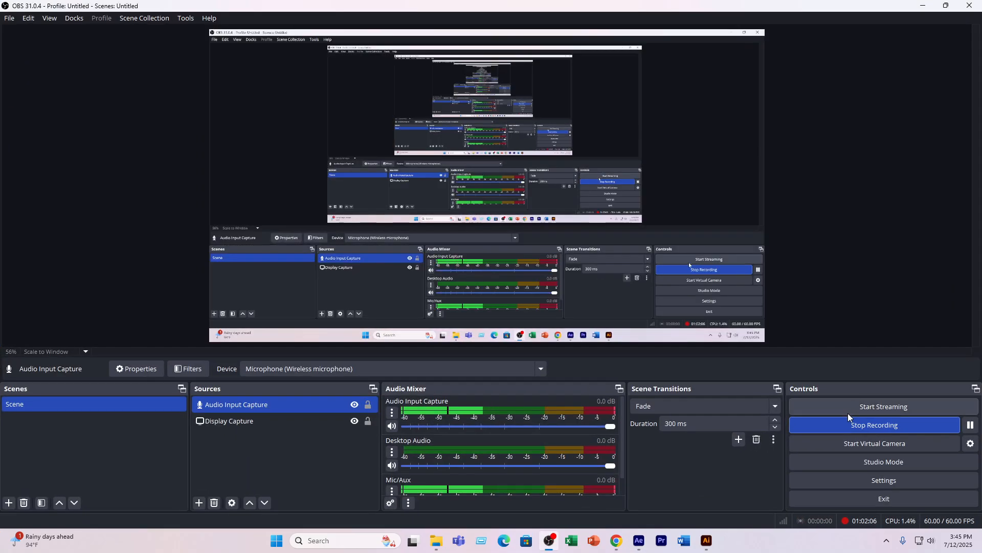